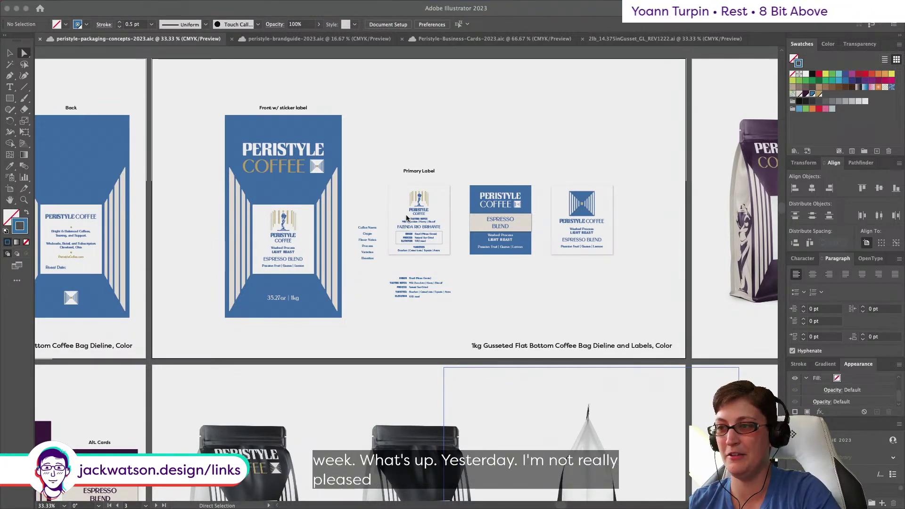
Step: Examine the primary label variations beside the 1kg coffee bag front, especially the Fazenda Rio Brihante label
{"action": "mouse_move", "coordinate": [29, 205]}
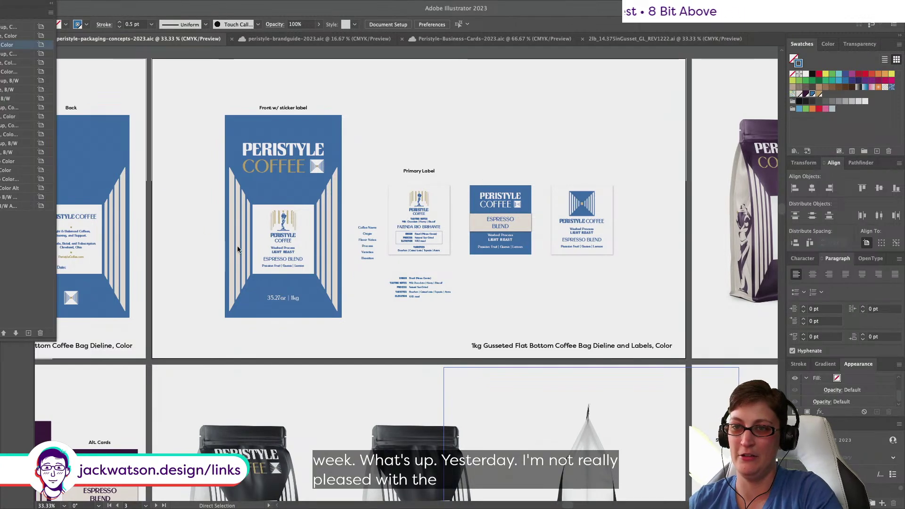
{"action": "scroll", "coordinate": [238, 250], "scroll_direction": "right", "scroll_amount": 5}
{"action": "left_click_drag", "start_coordinate": [17, 8], "coordinate": [829, 424]}
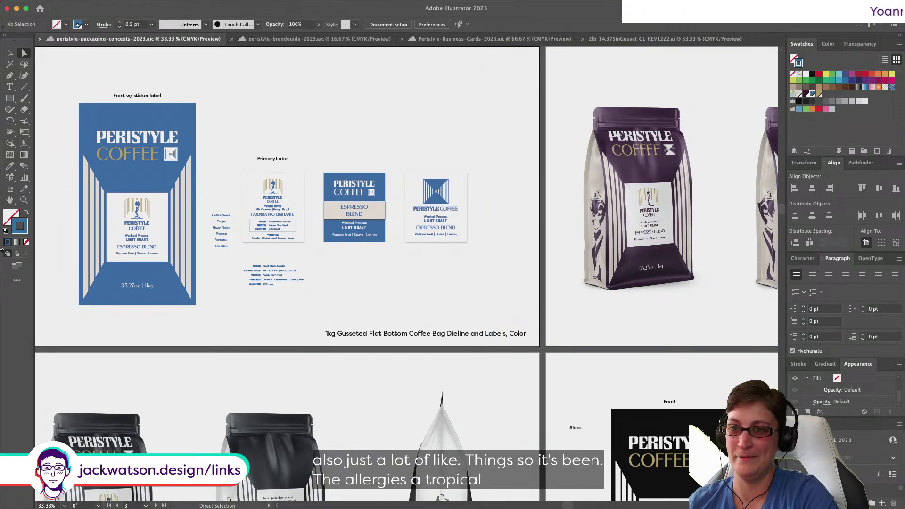
{"action": "left_click", "coordinate": [24, 200]}
{"action": "left_click_drag", "start_coordinate": [278, 276], "coordinate": [324, 224]}
{"action": "key", "text": "ctrl+minus"}
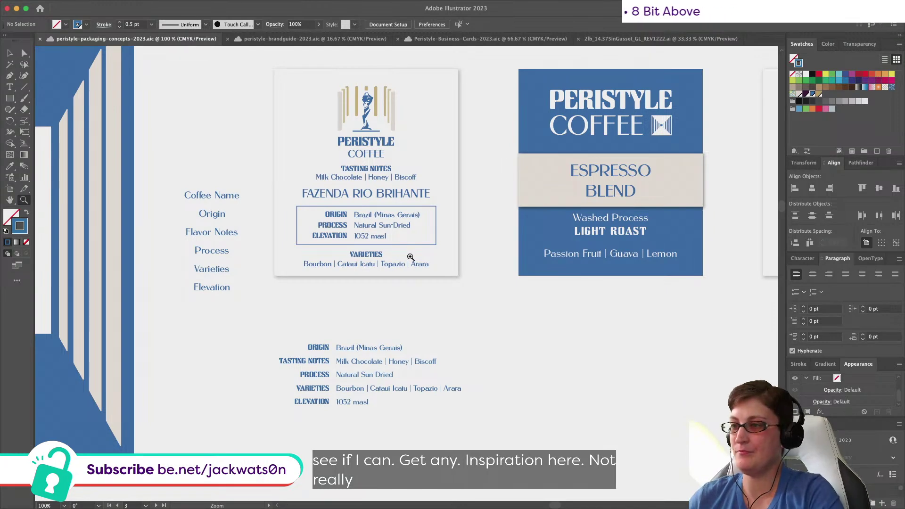
{"action": "scroll", "coordinate": [410, 256], "scroll_direction": "right", "scroll_amount": 2}
{"action": "left_click", "coordinate": [428, 256], "text": "alt"}
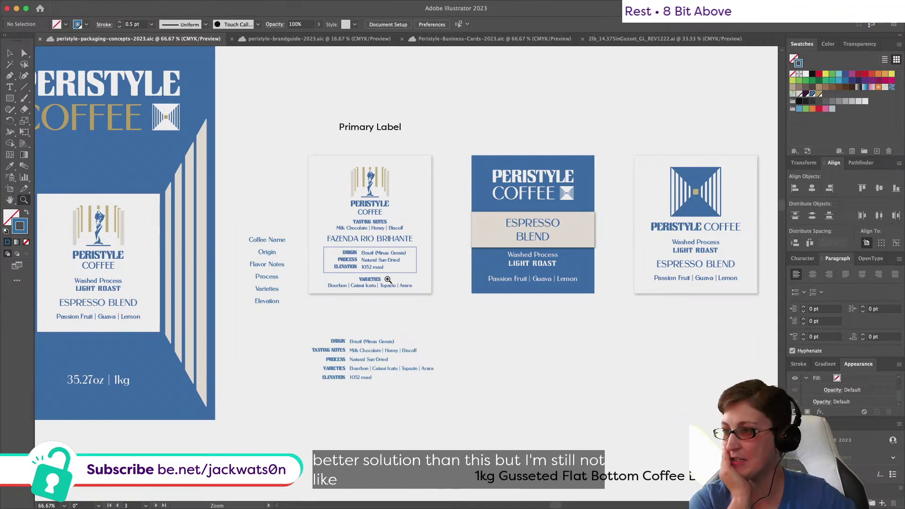
{"action": "scroll", "coordinate": [388, 280], "scroll_direction": "right", "scroll_amount": 5}
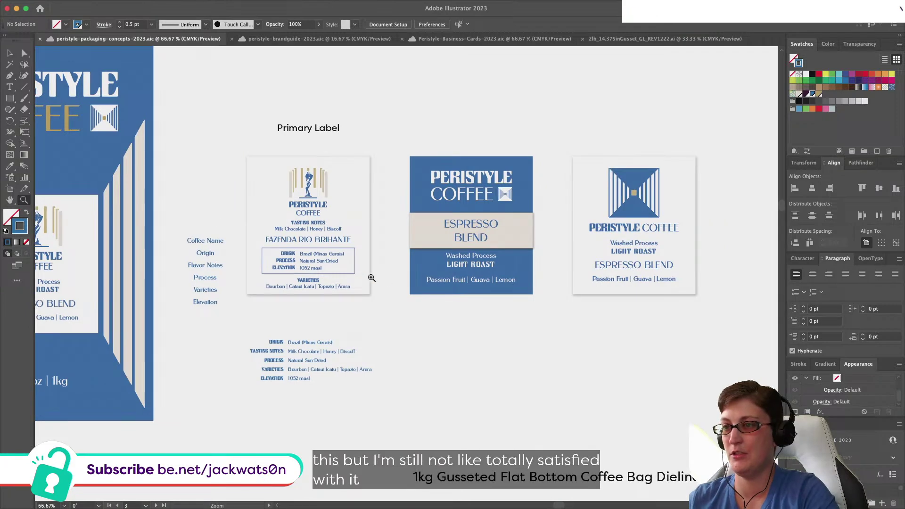
Step: Ungroup the overall set of three labels and their accompanying text
{"action": "left_click", "coordinate": [9, 52]}
{"action": "scroll", "coordinate": [360, 259], "scroll_direction": "up", "scroll_amount": 3}
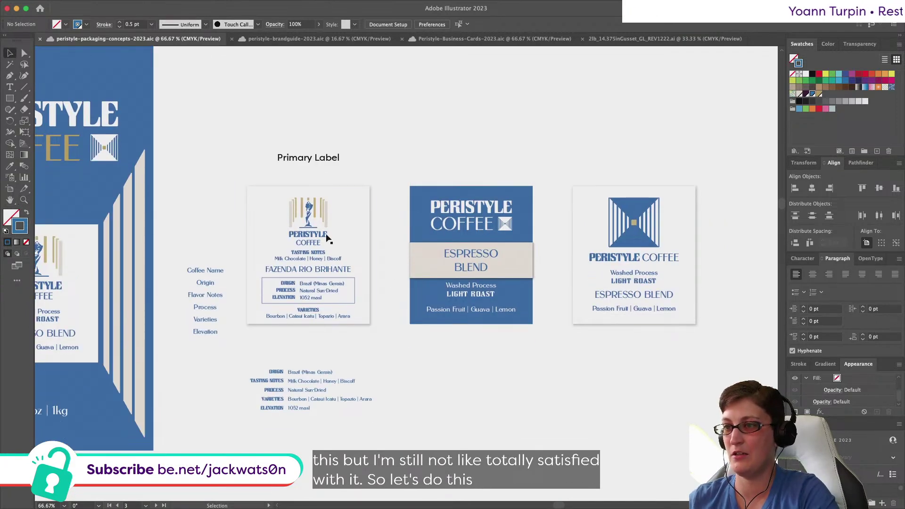
{"action": "left_click", "coordinate": [379, 337]}
{"action": "scroll", "coordinate": [380, 337], "scroll_direction": "up", "scroll_amount": 5}
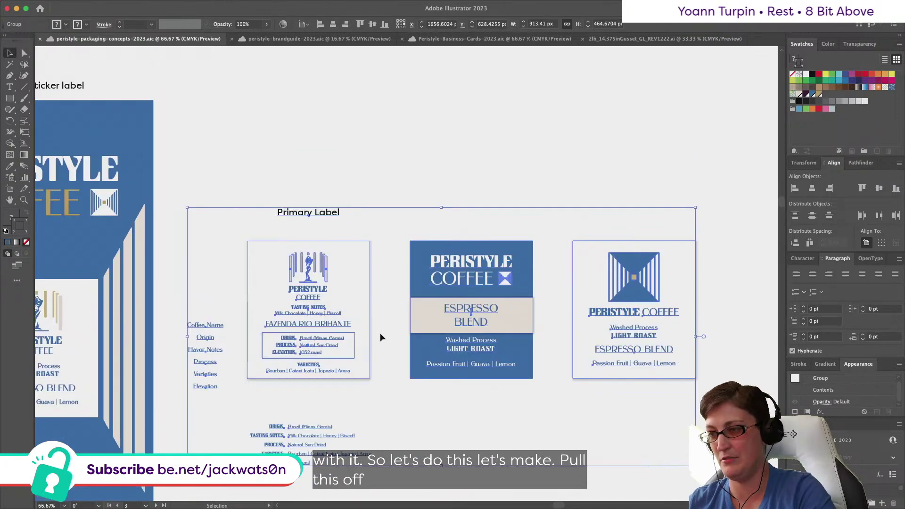
{"action": "right_click", "coordinate": [394, 364]}
{"action": "left_click", "coordinate": [399, 400]}
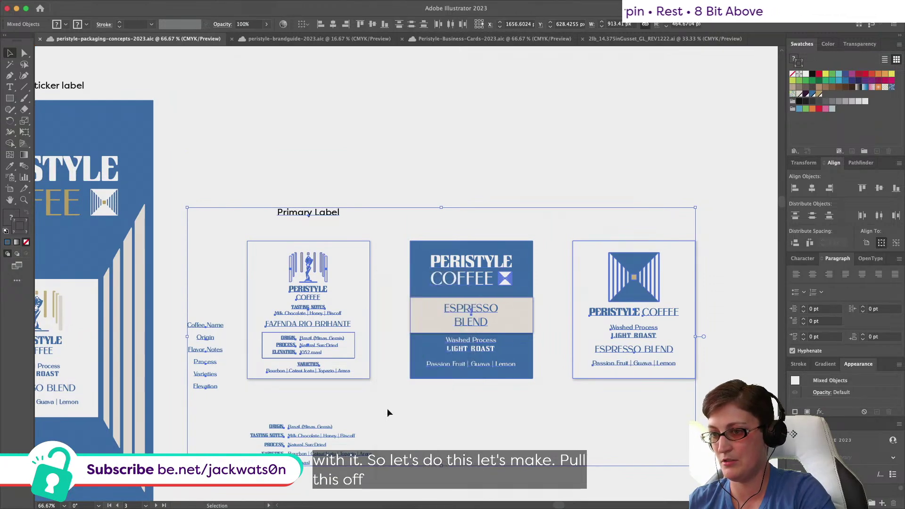
Step: Ungroup the first label from its accompanying text lists, and move the Coffee Name to Elevation list up beside that label
{"action": "left_click", "coordinate": [200, 301]}
{"action": "left_click_drag", "start_coordinate": [199, 302], "coordinate": [221, 412]}
{"action": "right_click", "coordinate": [248, 377]}
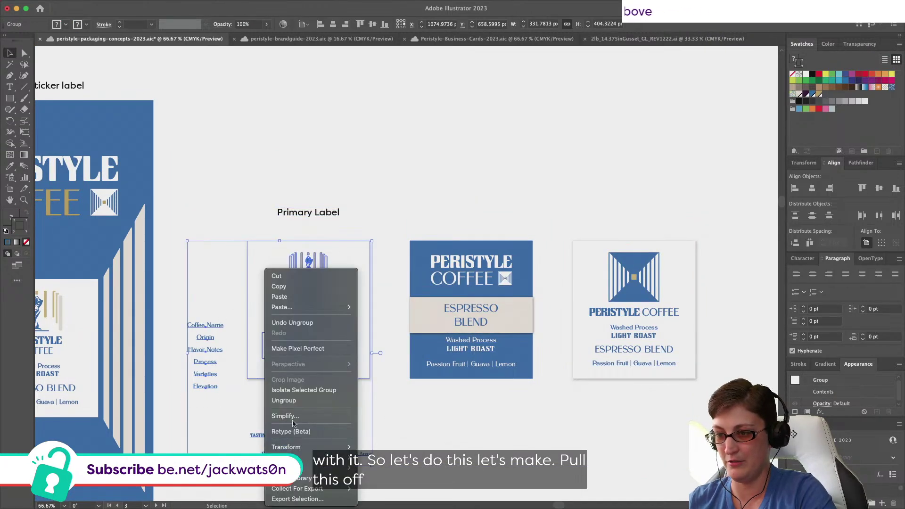
{"action": "left_click", "coordinate": [287, 400]}
{"action": "left_click", "coordinate": [211, 400]}
{"action": "left_click_drag", "start_coordinate": [210, 400], "coordinate": [236, 387]}
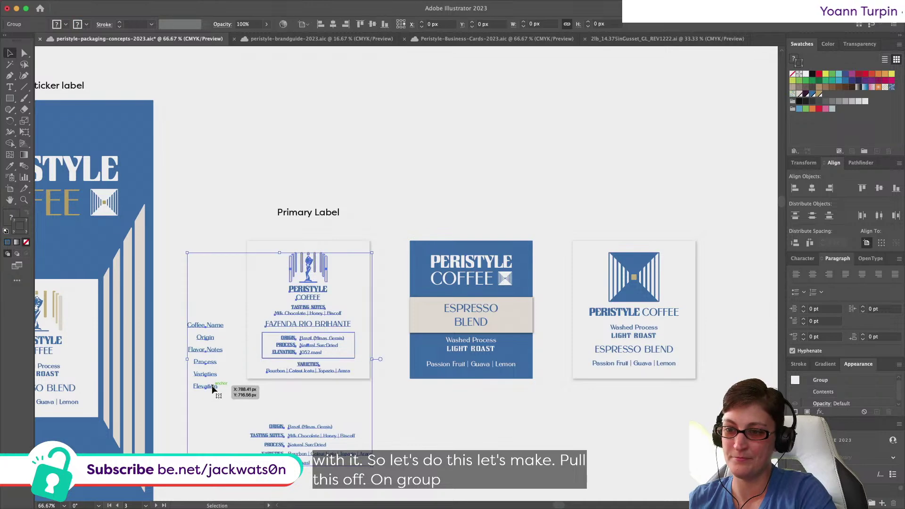
{"action": "right_click", "coordinate": [210, 399]}
{"action": "left_click", "coordinate": [259, 400]}
{"action": "left_click", "coordinate": [210, 390]}
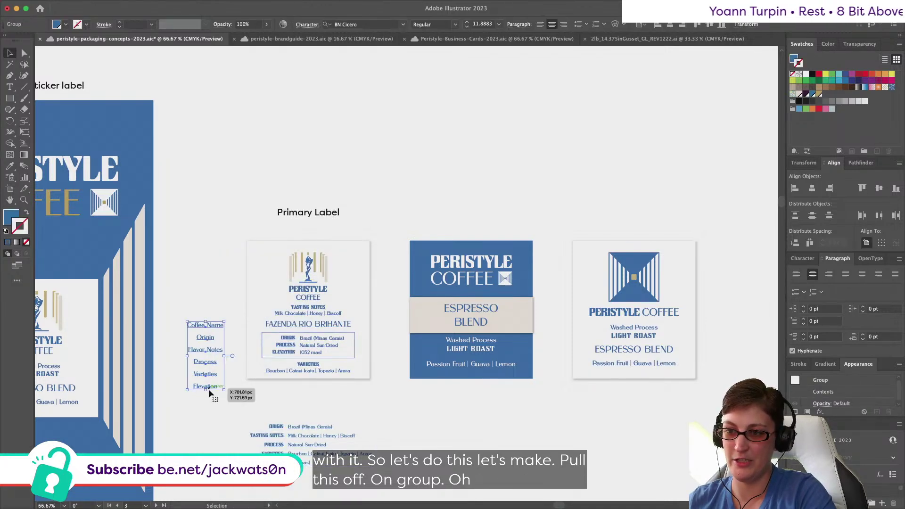
{"action": "left_click_drag", "start_coordinate": [210, 391], "coordinate": [212, 349]}
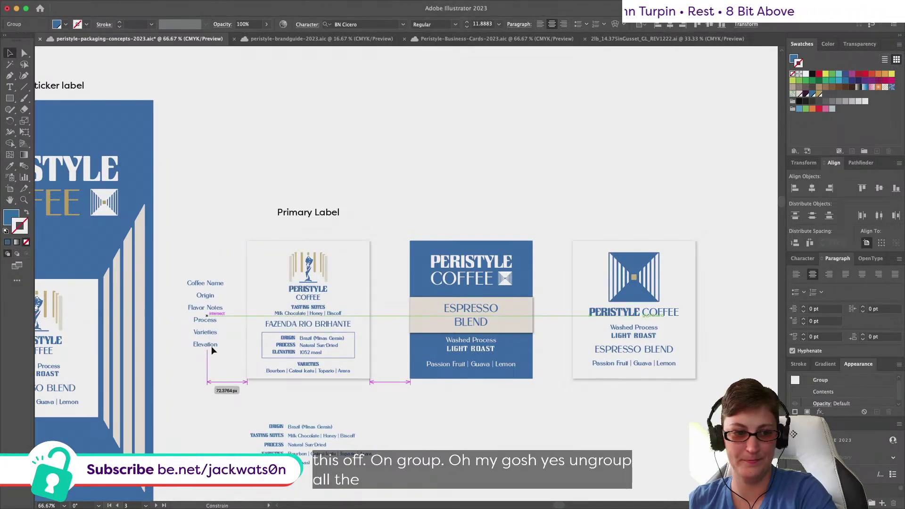
Step: Duplicate the Fazenda Rio Brihante label in place and move the copy straight up above the Primary Label heading
{"action": "scroll", "coordinate": [251, 404], "scroll_direction": "down", "scroll_amount": 2}
{"action": "left_click_drag", "start_coordinate": [242, 190], "coordinate": [388, 354]}
{"action": "scroll", "coordinate": [388, 353], "scroll_direction": "down", "scroll_amount": 1}
{"action": "scroll", "coordinate": [388, 354], "scroll_direction": "right", "scroll_amount": 1}
{"action": "key", "text": "super+c"}
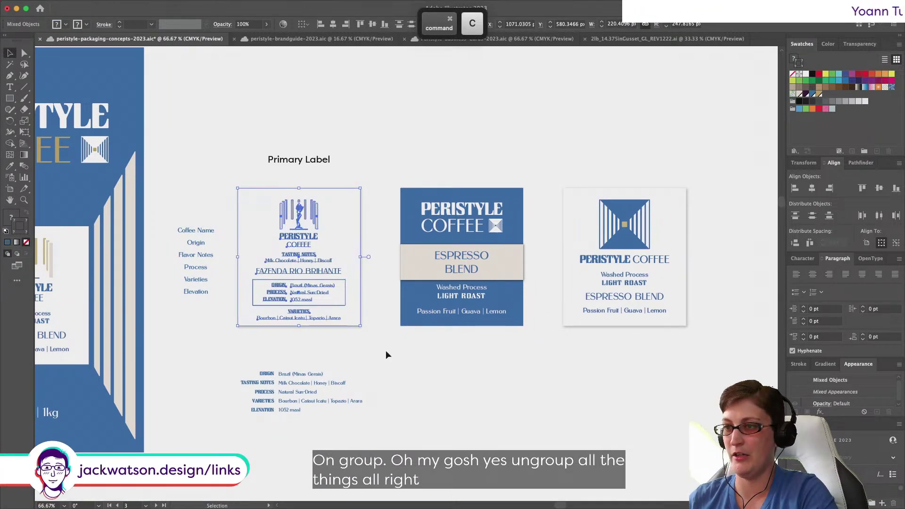
{"action": "scroll", "coordinate": [386, 354], "scroll_direction": "up", "scroll_amount": 3}
{"action": "scroll", "coordinate": [386, 354], "scroll_direction": "right", "scroll_amount": 1}
{"action": "key", "text": "super+f"}
{"action": "left_click_drag", "start_coordinate": [273, 299], "coordinate": [273, 109]}
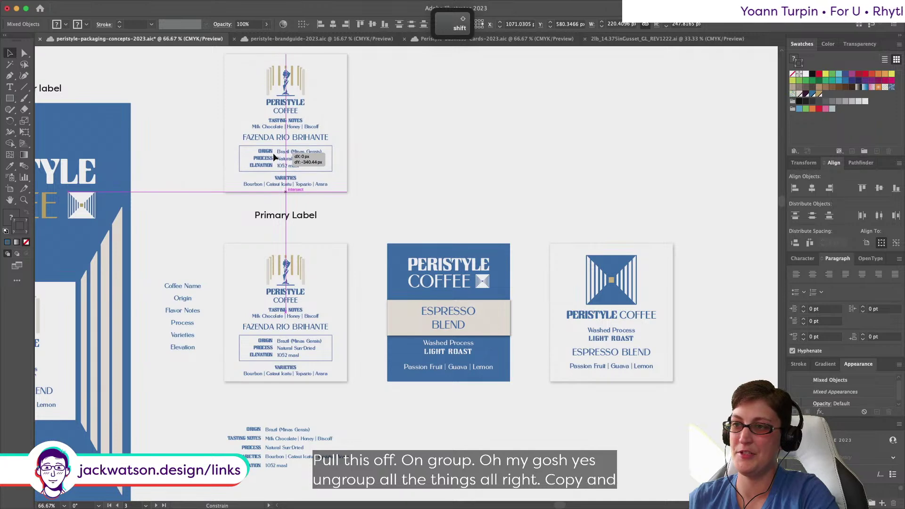
Step: Duplicate the upper label again and place this second copy beside the first in the same row
{"action": "scroll", "coordinate": [273, 110], "scroll_direction": "up", "scroll_amount": 2}
{"action": "key", "text": "super+c"}
{"action": "key", "text": "super+f"}
{"action": "left_click_drag", "start_coordinate": [283, 201], "coordinate": [452, 202]}
Step: Cut the details list below the original label and paste it in the empty space beside the second copy
{"action": "scroll", "coordinate": [202, 414], "scroll_direction": "down", "scroll_amount": 3}
{"action": "scroll", "coordinate": [202, 414], "scroll_direction": "left", "scroll_amount": 1}
{"action": "left_click_drag", "start_coordinate": [253, 374], "coordinate": [455, 435]}
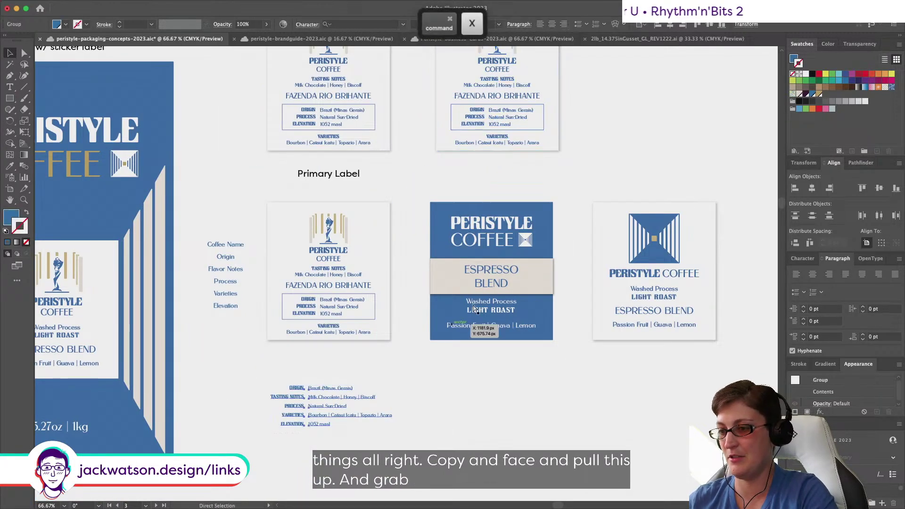
{"action": "scroll", "coordinate": [475, 301], "scroll_direction": "up", "scroll_amount": 5}
{"action": "scroll", "coordinate": [475, 302], "scroll_direction": "right", "scroll_amount": 2}
{"action": "scroll", "coordinate": [475, 293], "scroll_direction": "up", "scroll_amount": 3}
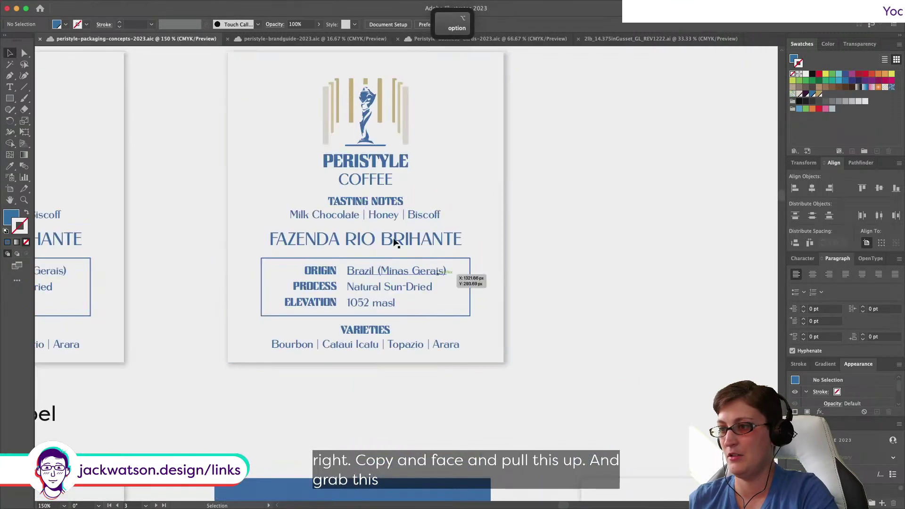
{"action": "left_click_drag", "start_coordinate": [384, 216], "coordinate": [706, 251]}
{"action": "scroll", "coordinate": [707, 250], "scroll_direction": "right", "scroll_amount": 3}
{"action": "left_click_drag", "start_coordinate": [485, 254], "coordinate": [525, 255]}
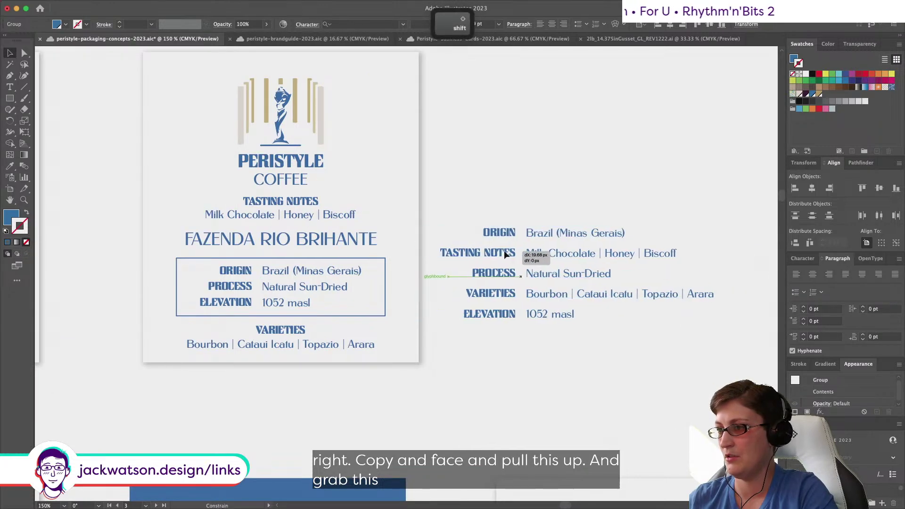
Step: Delete the tasting notes, the boxed origin details and the varieties text from the second label copy
{"action": "left_click", "coordinate": [286, 223]}
{"action": "key", "text": "BackSpace"}
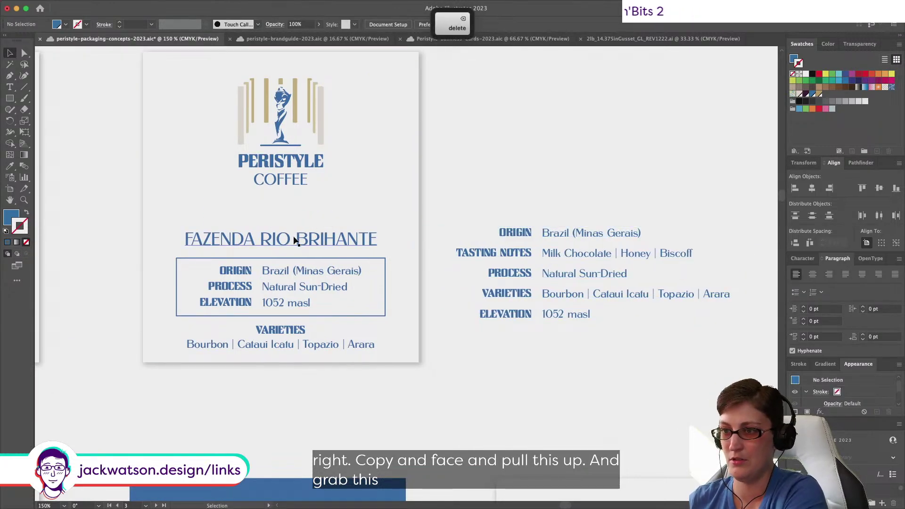
{"action": "left_click", "coordinate": [289, 268]}
{"action": "key", "text": "BackSpace"}
{"action": "left_click", "coordinate": [277, 343]}
{"action": "key", "text": "BackSpace"}
Step: Move the five-line details list onto the second label copy and center it horizontally on the label background
{"action": "left_click_drag", "start_coordinate": [582, 236], "coordinate": [377, 240]}
{"action": "left_click", "coordinate": [276, 187], "text": "shift"}
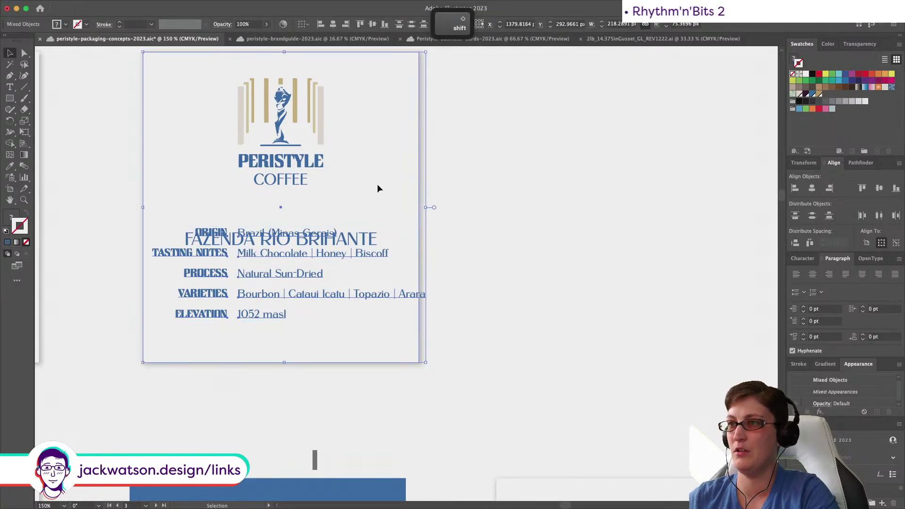
{"action": "left_click", "coordinate": [332, 24]}
{"action": "key", "text": "super+shift+a"}
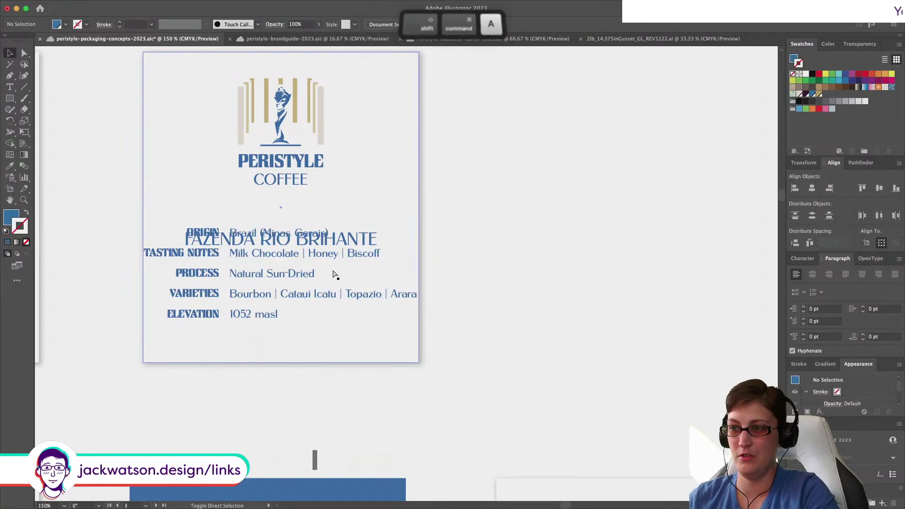
Step: Separate the overlapping text by moving the details list down and the Fazenda Rio Brihante name up toward the logo
{"action": "left_click_drag", "start_coordinate": [333, 256], "coordinate": [335, 301]}
{"action": "left_click", "coordinate": [344, 245], "text": "shift"}
{"action": "left_click_drag", "start_coordinate": [344, 245], "coordinate": [377, 230]}
{"action": "key", "text": "super+shift+a"}
Step: Reduce the font size of the second label copy's details list to 8 pt
{"action": "scroll", "coordinate": [438, 243], "scroll_direction": "up", "scroll_amount": 2}
{"action": "scroll", "coordinate": [438, 243], "scroll_direction": "left", "scroll_amount": 2}
{"action": "scroll", "coordinate": [438, 244], "scroll_direction": "down", "scroll_amount": 3}
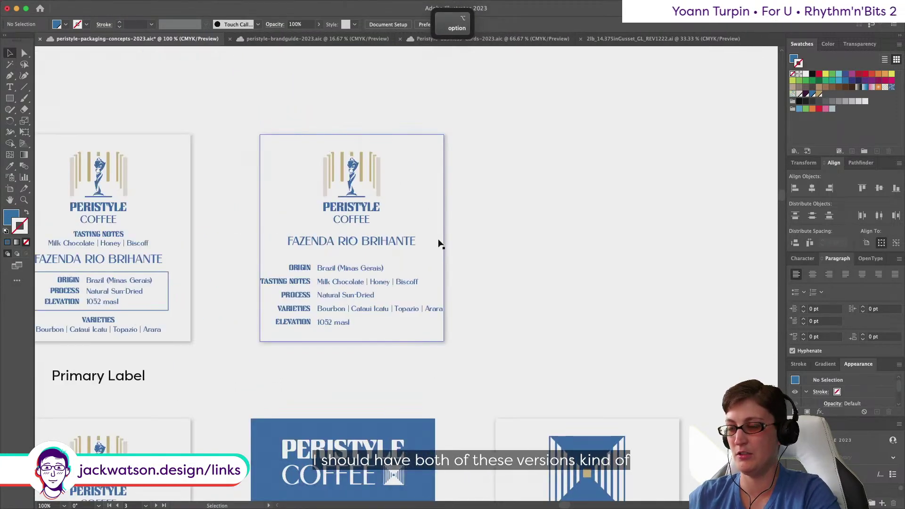
{"action": "scroll", "coordinate": [450, 244], "scroll_direction": "left", "scroll_amount": 1}
{"action": "left_click", "coordinate": [410, 242]}
{"action": "left_click", "coordinate": [401, 269]}
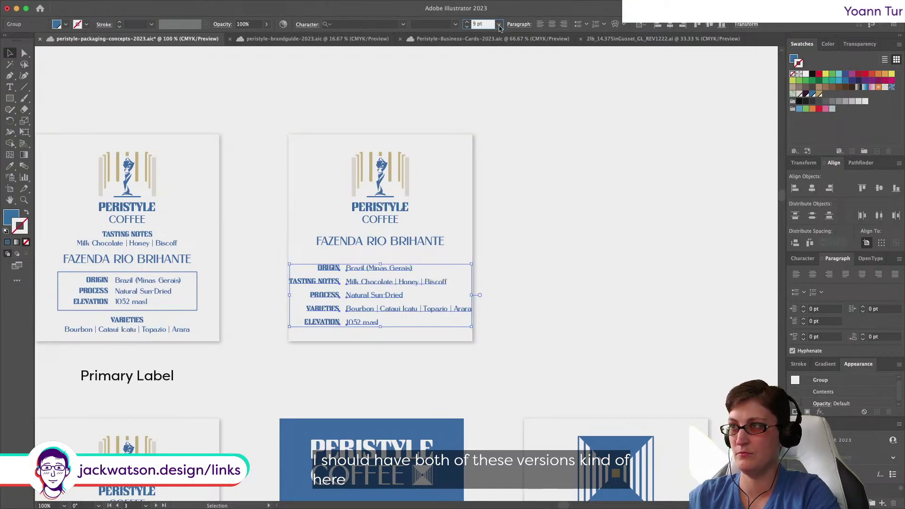
{"action": "left_click", "coordinate": [499, 25]}
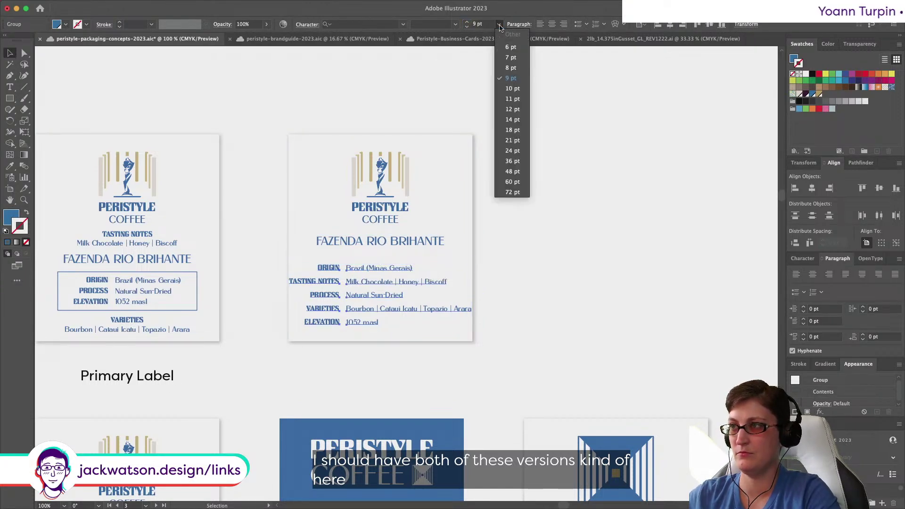
{"action": "left_click", "coordinate": [510, 78]}
{"action": "left_click", "coordinate": [558, 279]}
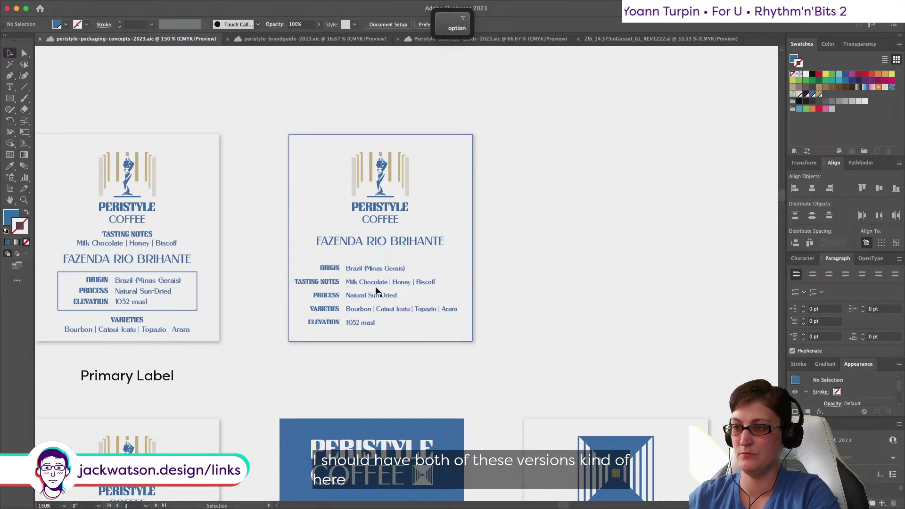
Step: Select all contents of the second label copy and align them horizontally to the label's center
{"action": "scroll", "coordinate": [376, 290], "scroll_direction": "up", "scroll_amount": 2}
{"action": "left_click", "coordinate": [377, 292]}
{"action": "left_click_drag", "start_coordinate": [625, 393], "coordinate": [236, 196]}
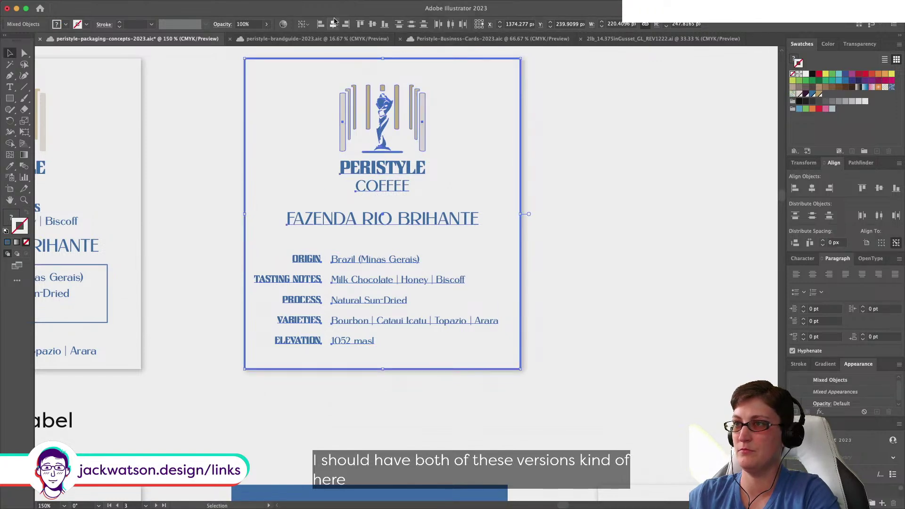
{"action": "left_click", "coordinate": [571, 197]}
Step: Compare the reworked label layout up close and alongside the other label versions on the artboard
{"action": "scroll", "coordinate": [535, 219], "scroll_direction": "down", "scroll_amount": 2}
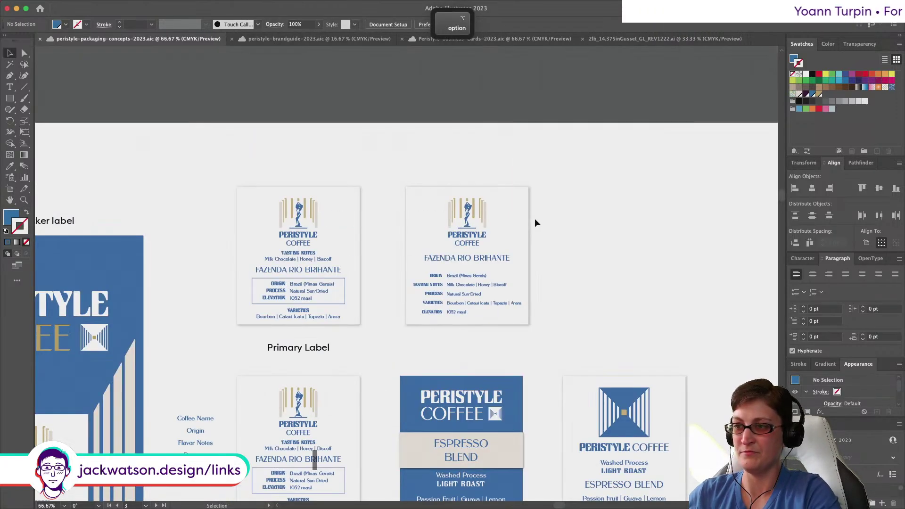
{"action": "scroll", "coordinate": [534, 218], "scroll_direction": "right", "scroll_amount": 2}
{"action": "scroll", "coordinate": [468, 298], "scroll_direction": "up", "scroll_amount": 1}
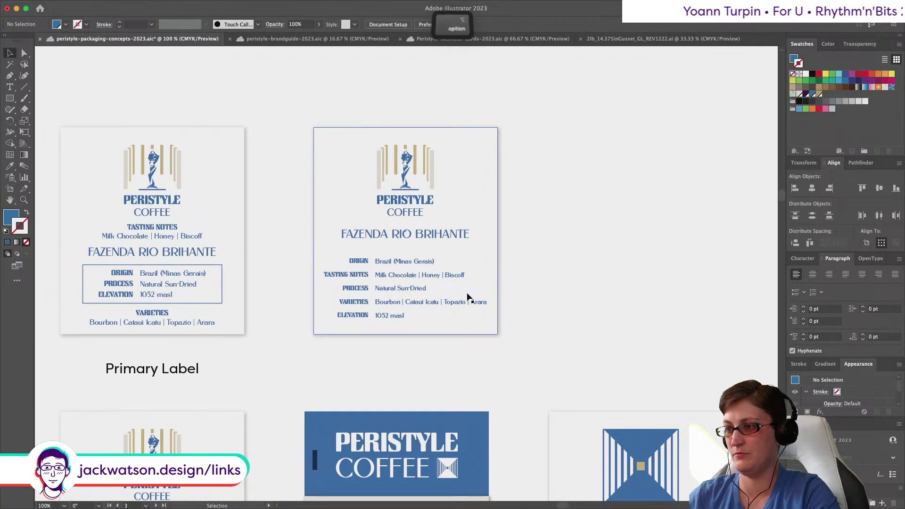
{"action": "scroll", "coordinate": [469, 299], "scroll_direction": "up", "scroll_amount": 1}
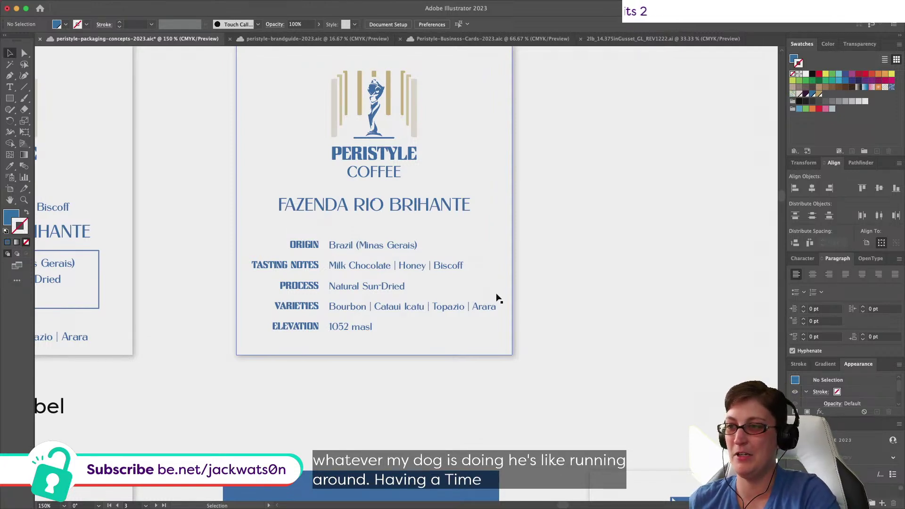
{"action": "scroll", "coordinate": [497, 298], "scroll_direction": "up", "scroll_amount": 2}
{"action": "scroll", "coordinate": [497, 298], "scroll_direction": "right", "scroll_amount": 2}
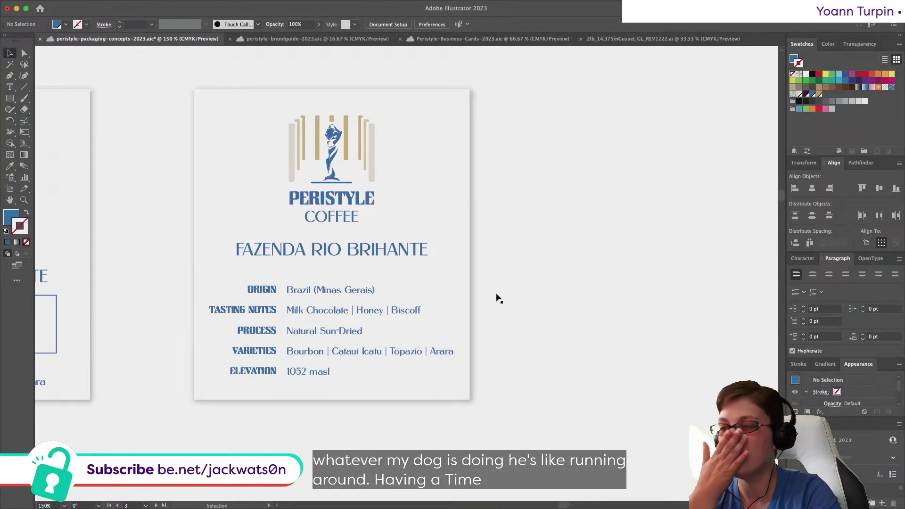
{"action": "scroll", "coordinate": [497, 296], "scroll_direction": "down", "scroll_amount": 8}
{"action": "scroll", "coordinate": [497, 297], "scroll_direction": "left", "scroll_amount": 2}
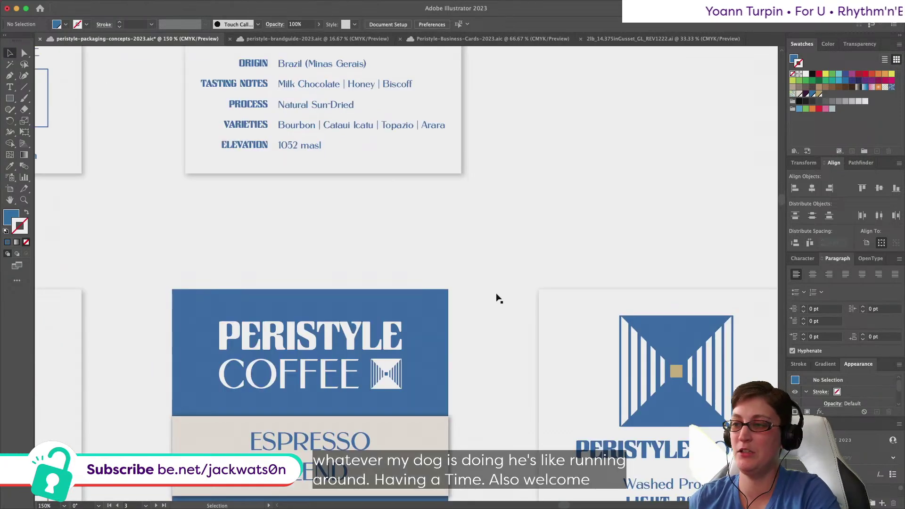
{"action": "scroll", "coordinate": [497, 297], "scroll_direction": "down", "scroll_amount": 3}
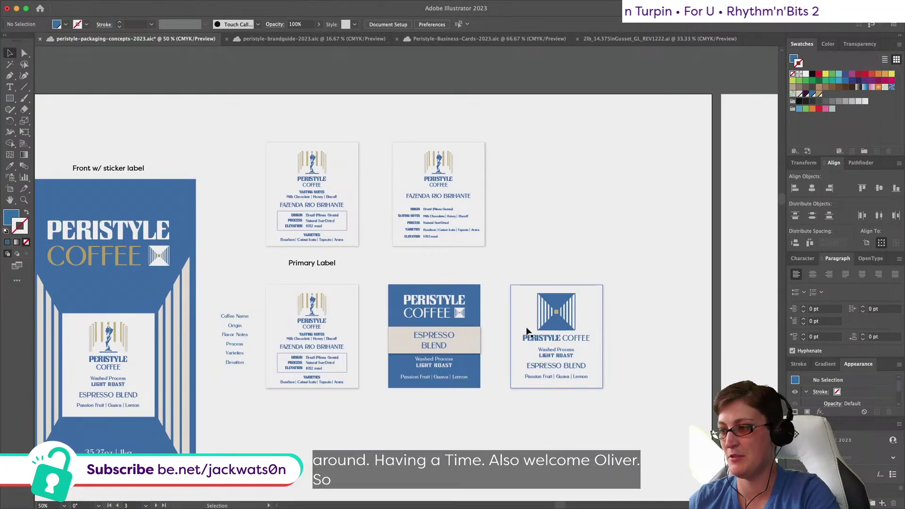
{"action": "scroll", "coordinate": [495, 293], "scroll_direction": "right", "scroll_amount": 4}
{"action": "scroll", "coordinate": [519, 320], "scroll_direction": "left", "scroll_amount": 2}
{"action": "scroll", "coordinate": [518, 321], "scroll_direction": "down", "scroll_amount": 1}
{"action": "scroll", "coordinate": [527, 332], "scroll_direction": "left", "scroll_amount": 1}
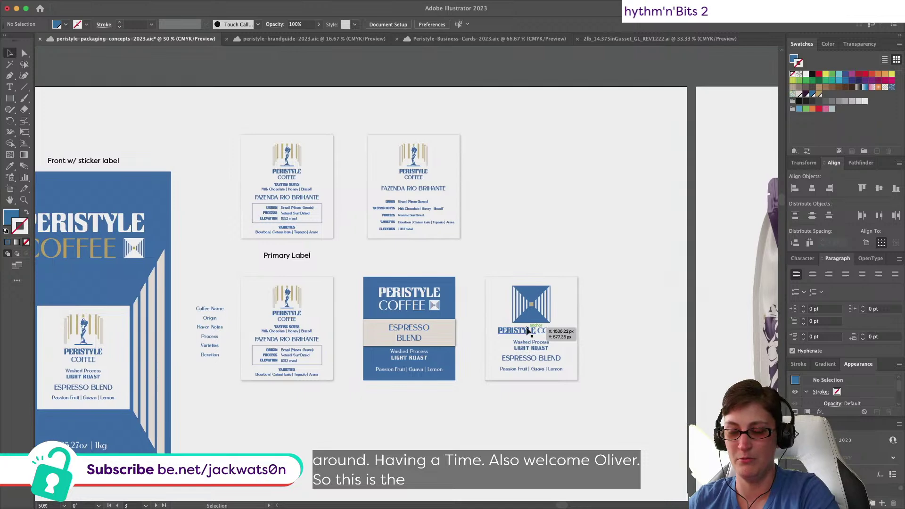
Step: Copy the Espresso Blend sticker label from inside the bag front group and paste it as a separate object among the labels
{"action": "left_click", "coordinate": [71, 390]}
{"action": "double_click", "coordinate": [102, 372]}
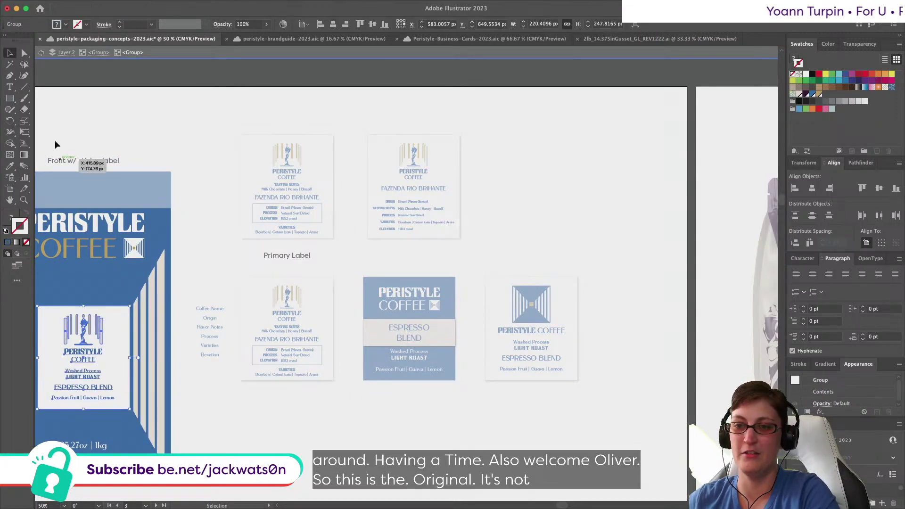
{"action": "key", "text": "Escape"}
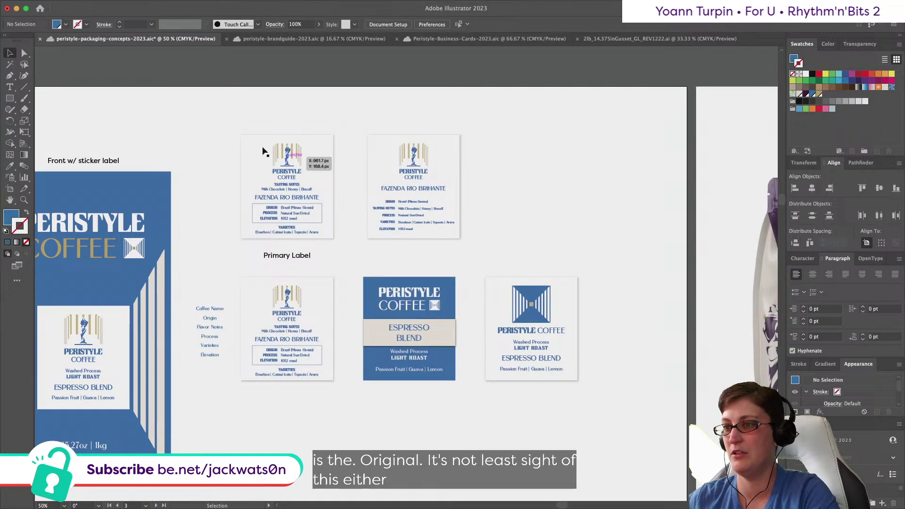
{"action": "key", "text": "super+v"}
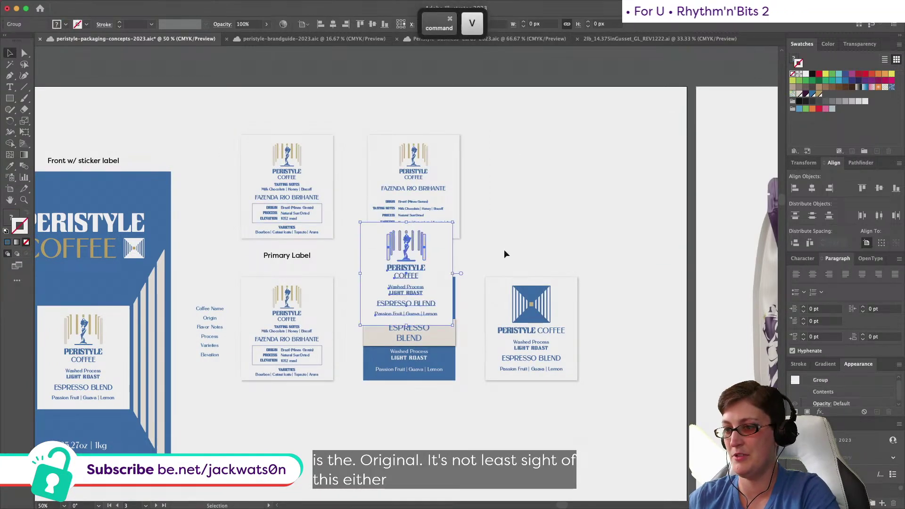
Step: Align the pasted Espresso Blend label to the lower-row Fazenda Rio Brihante label by horizontal center and top edge
{"action": "left_click_drag", "start_coordinate": [384, 271], "coordinate": [409, 455]}
{"action": "left_click", "coordinate": [312, 374]}
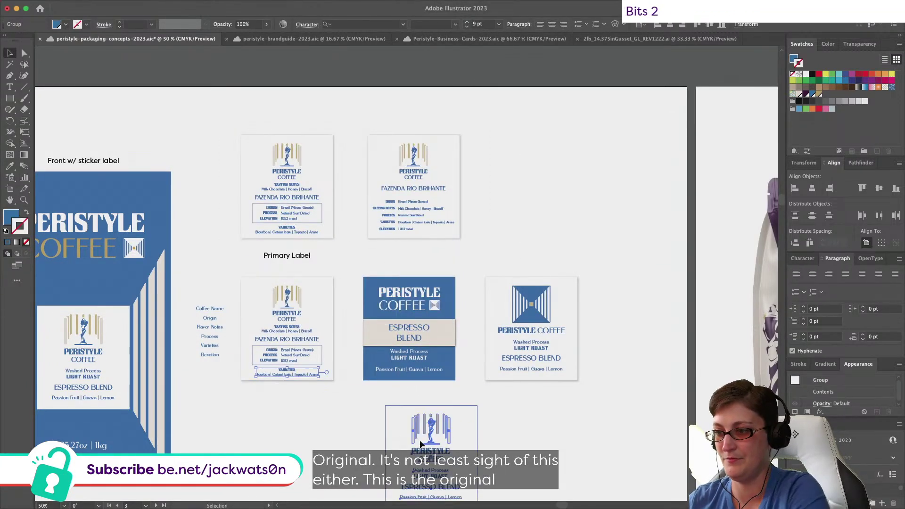
{"action": "left_click", "coordinate": [319, 313]}
{"action": "left_click", "coordinate": [348, 409]}
{"action": "left_click_drag", "start_coordinate": [349, 409], "coordinate": [242, 272]}
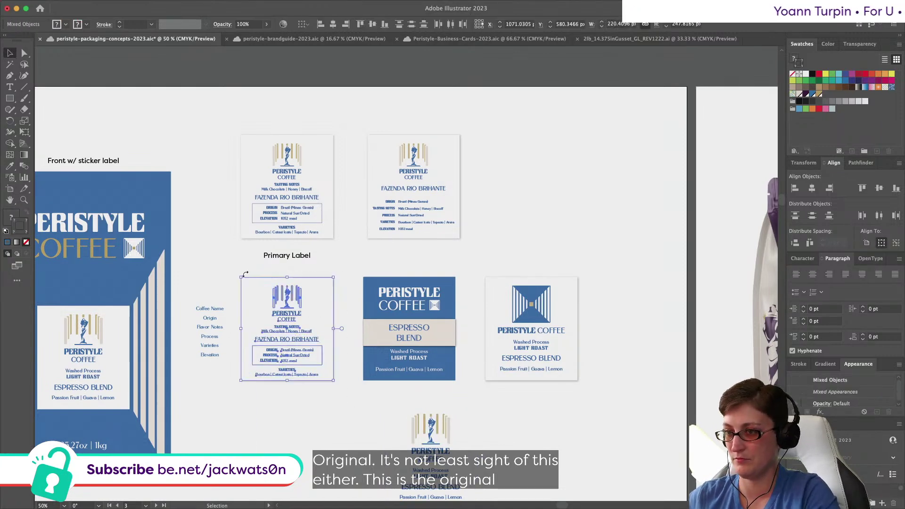
{"action": "left_click", "coordinate": [473, 467], "text": "shift"}
{"action": "left_click", "coordinate": [327, 301]}
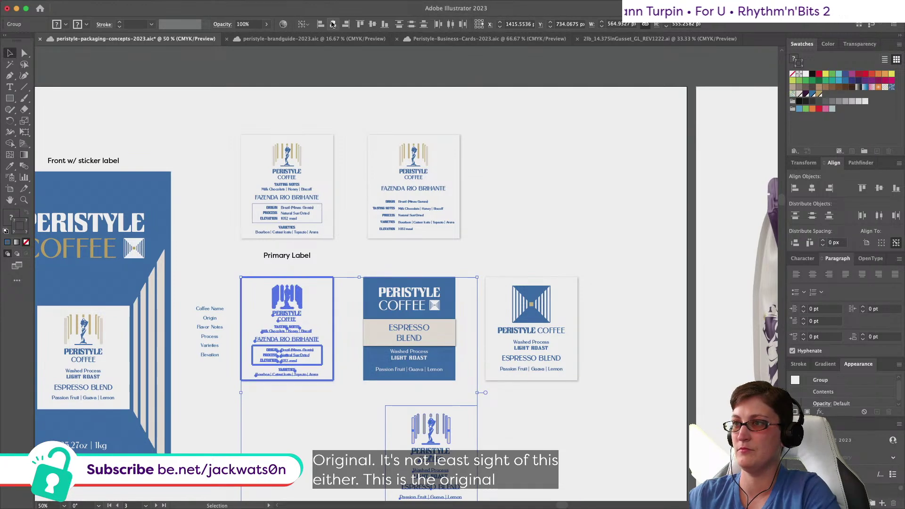
{"action": "left_click", "coordinate": [333, 24]}
{"action": "left_click", "coordinate": [360, 24]}
Step: Remove the Fazenda Rio Brihante label from the lower row, leaving the Espresso Blend label in its place
{"action": "key", "text": "shift+super+a"}
{"action": "left_click", "coordinate": [292, 292]}
{"action": "key", "text": "super+x"}
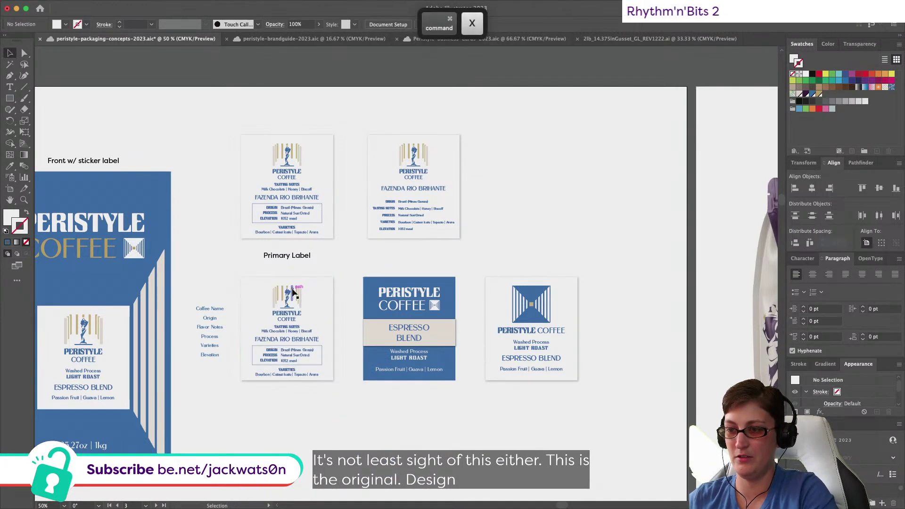
{"action": "left_click", "coordinate": [292, 292]}
{"action": "key", "text": "super+f"}
{"action": "left_click", "coordinate": [585, 232]}
{"action": "left_click", "coordinate": [271, 348]}
{"action": "left_click_drag", "start_coordinate": [271, 348], "coordinate": [272, 349]}
{"action": "key", "text": "super+equal"}
{"action": "key", "text": "shift+super+a"}
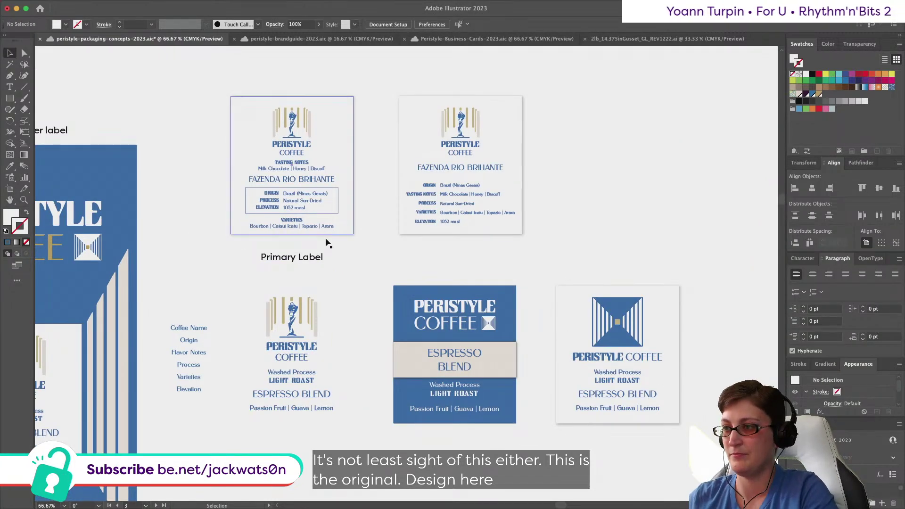
Step: Compare the two upper-row Fazenda Rio Brihante layouts with each other and with the lower-row Espresso Blend labels
{"action": "scroll", "coordinate": [325, 241], "scroll_direction": "right", "scroll_amount": 2}
{"action": "scroll", "coordinate": [449, 198], "scroll_direction": "right", "scroll_amount": 1}
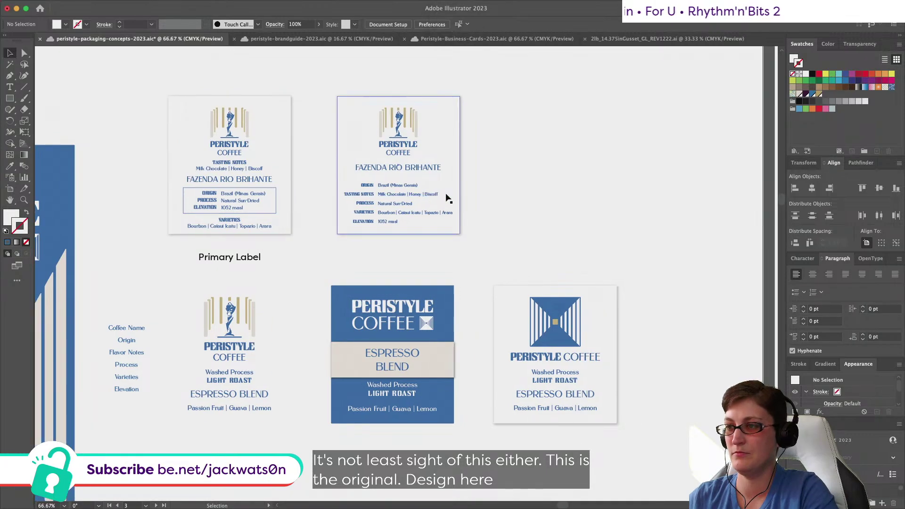
{"action": "scroll", "coordinate": [447, 197], "scroll_direction": "up", "scroll_amount": 2}
{"action": "scroll", "coordinate": [448, 198], "scroll_direction": "up", "scroll_amount": 2}
{"action": "scroll", "coordinate": [444, 203], "scroll_direction": "right", "scroll_amount": 2}
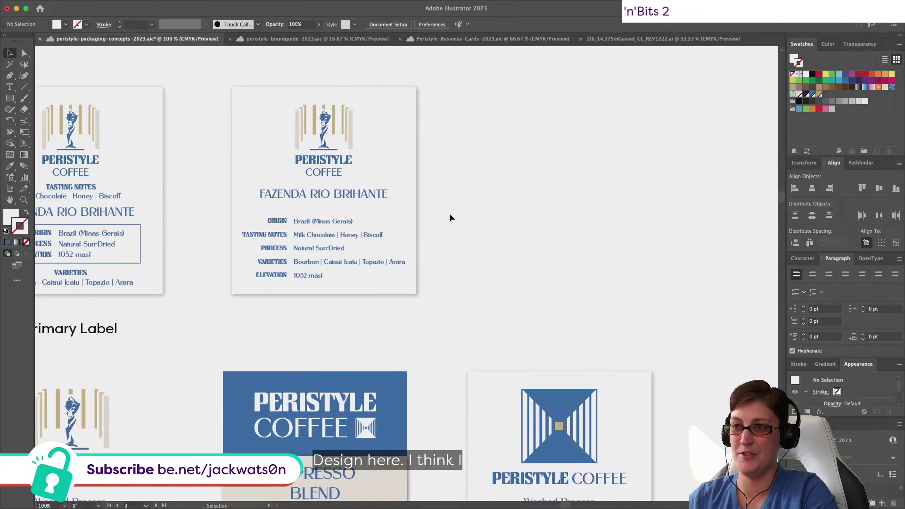
{"action": "left_click_drag", "start_coordinate": [469, 333], "coordinate": [240, 115]}
{"action": "scroll", "coordinate": [462, 187], "scroll_direction": "right", "scroll_amount": 2}
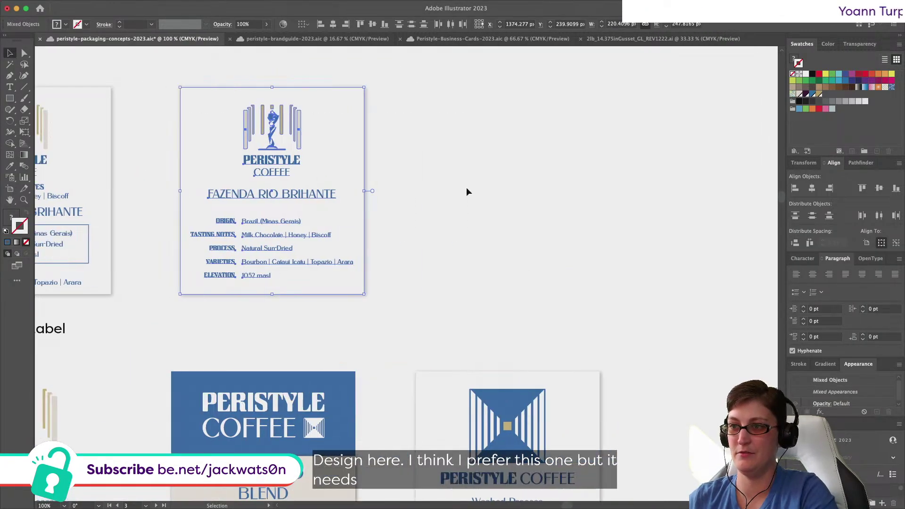
{"action": "left_click", "coordinate": [466, 189]}
{"action": "scroll", "coordinate": [465, 191], "scroll_direction": "down", "scroll_amount": 5}
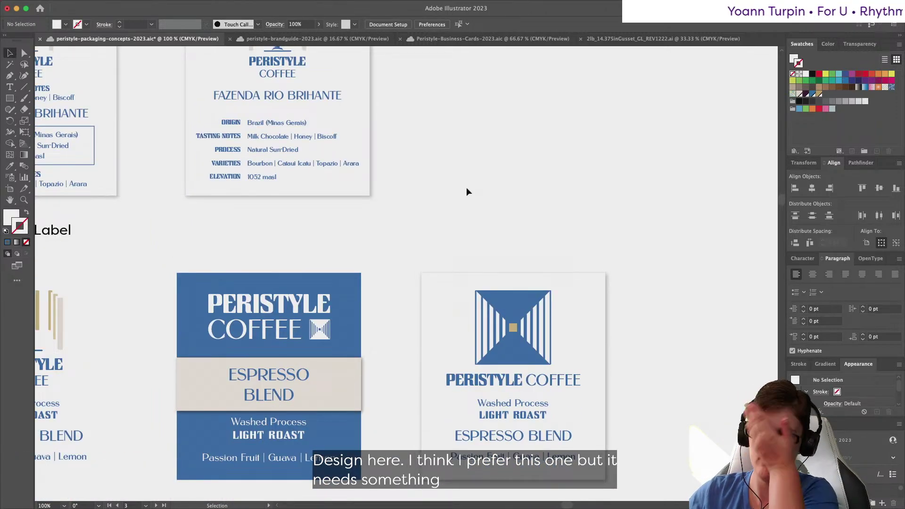
{"action": "scroll", "coordinate": [466, 190], "scroll_direction": "left", "scroll_amount": 1}
{"action": "scroll", "coordinate": [466, 189], "scroll_direction": "left", "scroll_amount": 2}
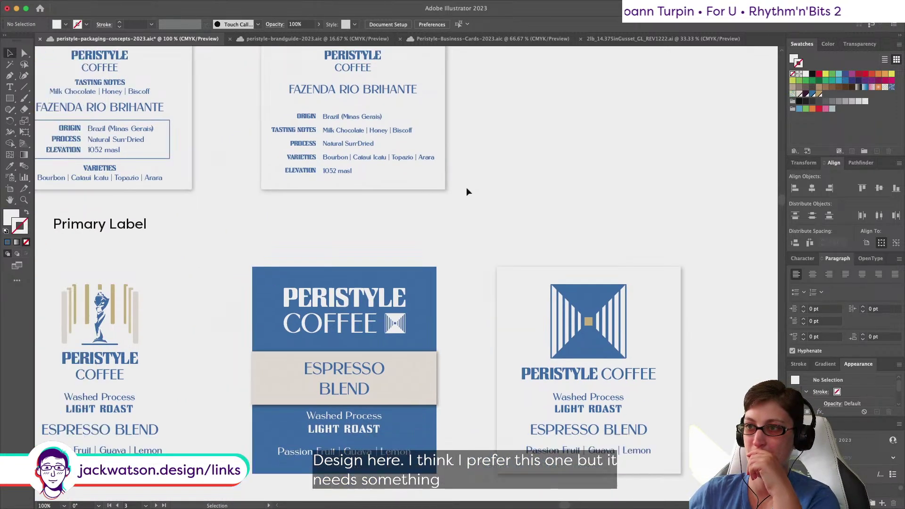
{"action": "scroll", "coordinate": [466, 190], "scroll_direction": "left", "scroll_amount": 2}
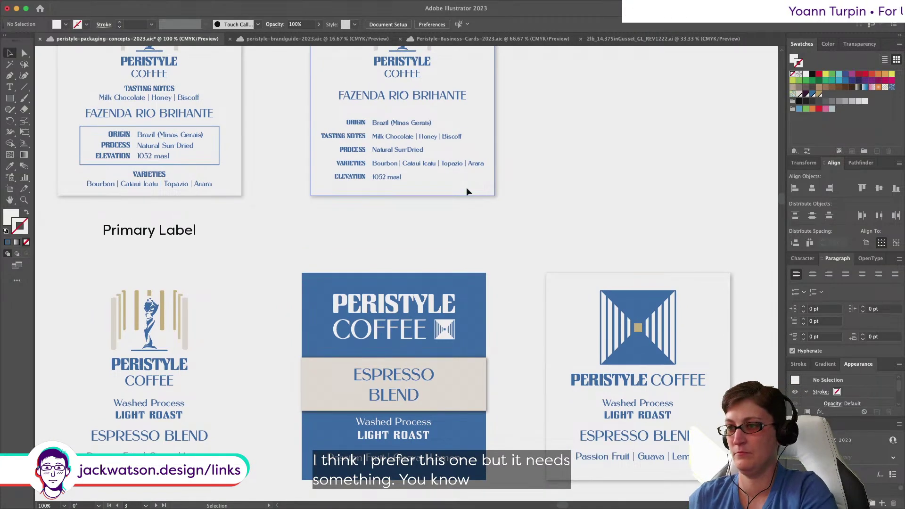
{"action": "scroll", "coordinate": [466, 189], "scroll_direction": "up", "scroll_amount": 2}
{"action": "scroll", "coordinate": [466, 188], "scroll_direction": "down", "scroll_amount": 2}
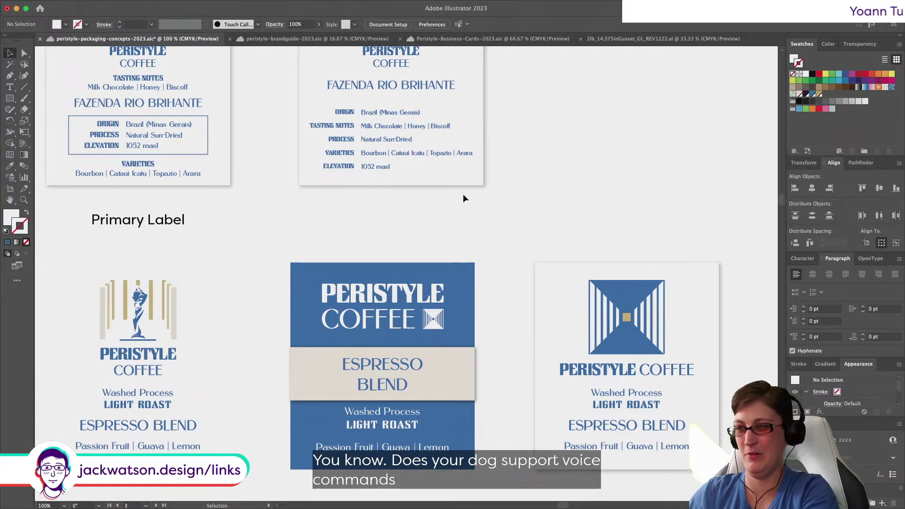
{"action": "scroll", "coordinate": [464, 196], "scroll_direction": "up", "scroll_amount": 2}
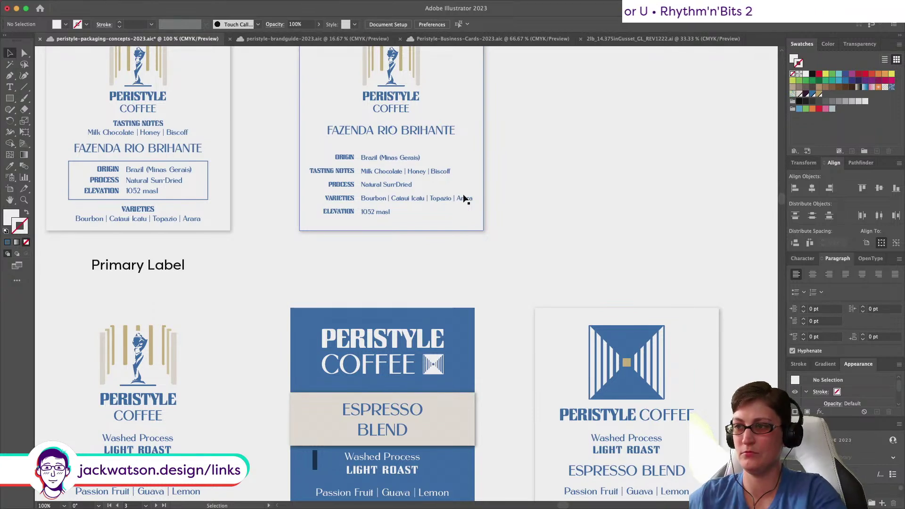
{"action": "scroll", "coordinate": [464, 198], "scroll_direction": "right", "scroll_amount": 5}
{"action": "scroll", "coordinate": [464, 198], "scroll_direction": "up", "scroll_amount": 1}
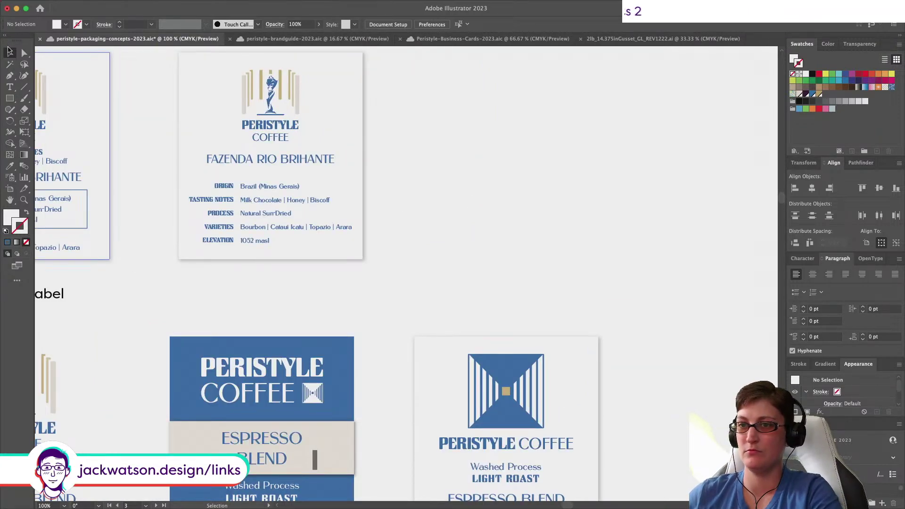
Step: Duplicate the complete first upper-row label and place the copy beside the second one as a third version
{"action": "scroll", "coordinate": [218, 243], "scroll_direction": "up", "scroll_amount": 1}
{"action": "scroll", "coordinate": [218, 242], "scroll_direction": "left", "scroll_amount": 6}
{"action": "left_click", "coordinate": [220, 219]}
{"action": "scroll", "coordinate": [231, 224], "scroll_direction": "right", "scroll_amount": 1}
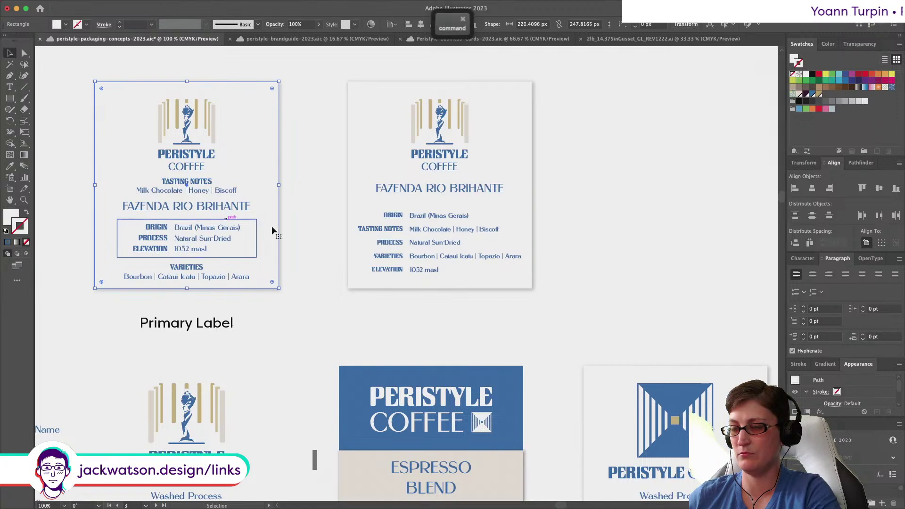
{"action": "left_click_drag", "start_coordinate": [327, 276], "coordinate": [97, 81]}
{"action": "scroll", "coordinate": [97, 81], "scroll_direction": "right", "scroll_amount": 1}
{"action": "key", "text": "super+c"}
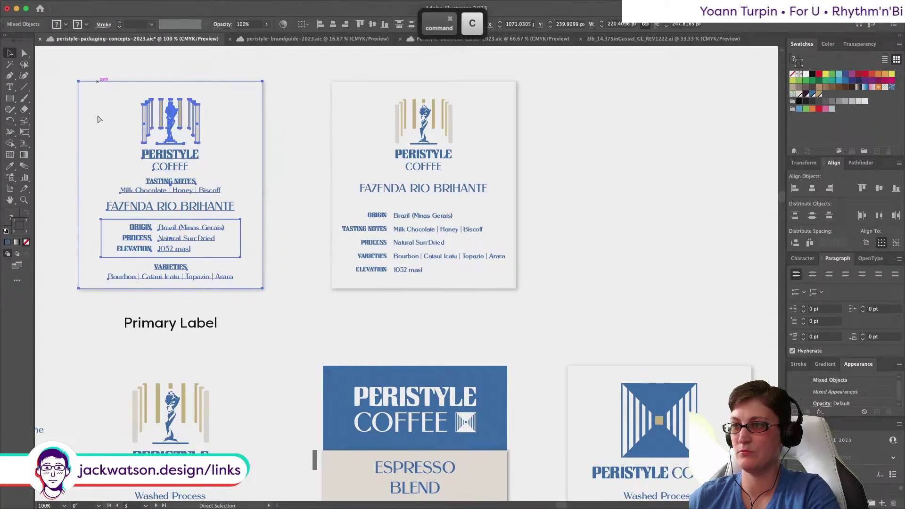
{"action": "left_click_drag", "start_coordinate": [99, 131], "coordinate": [608, 152]}
{"action": "scroll", "coordinate": [609, 153], "scroll_direction": "right", "scroll_amount": 4}
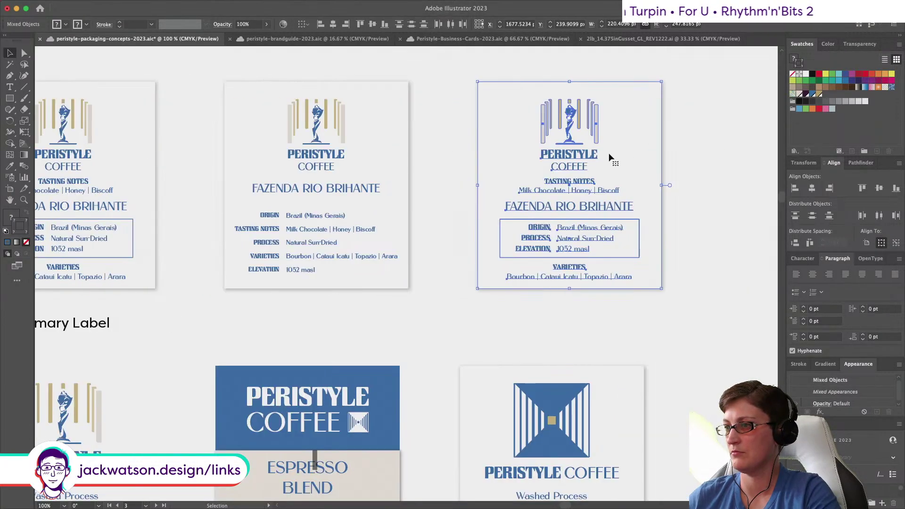
{"action": "scroll", "coordinate": [609, 153], "scroll_direction": "right", "scroll_amount": 2}
{"action": "right_click", "coordinate": [560, 183]}
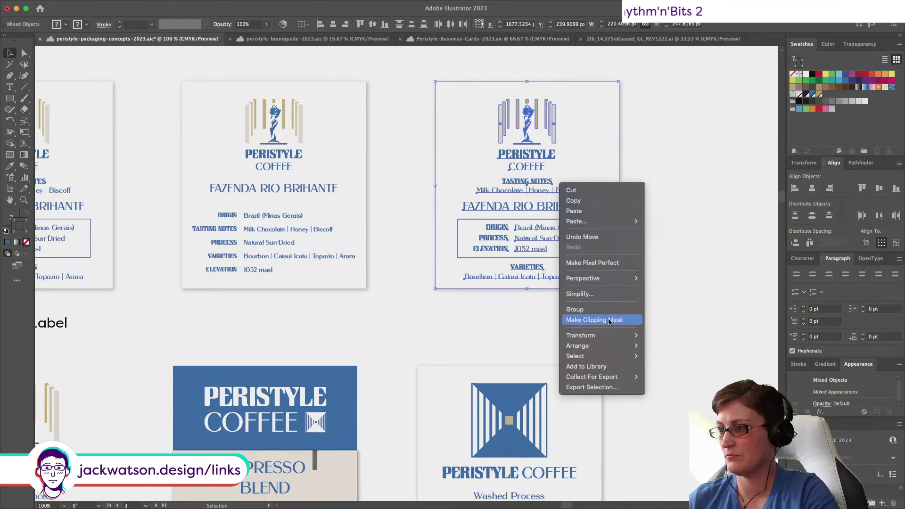
{"action": "left_click", "coordinate": [685, 262]}
Step: Move the tasting notes group of the third label straight down to below the label's lower edge
{"action": "left_click", "coordinate": [526, 186]}
{"action": "scroll", "coordinate": [399, 204], "scroll_direction": "up", "scroll_amount": 1}
{"action": "scroll", "coordinate": [419, 211], "scroll_direction": "up", "scroll_amount": 2}
{"action": "scroll", "coordinate": [419, 207], "scroll_direction": "up", "scroll_amount": 3}
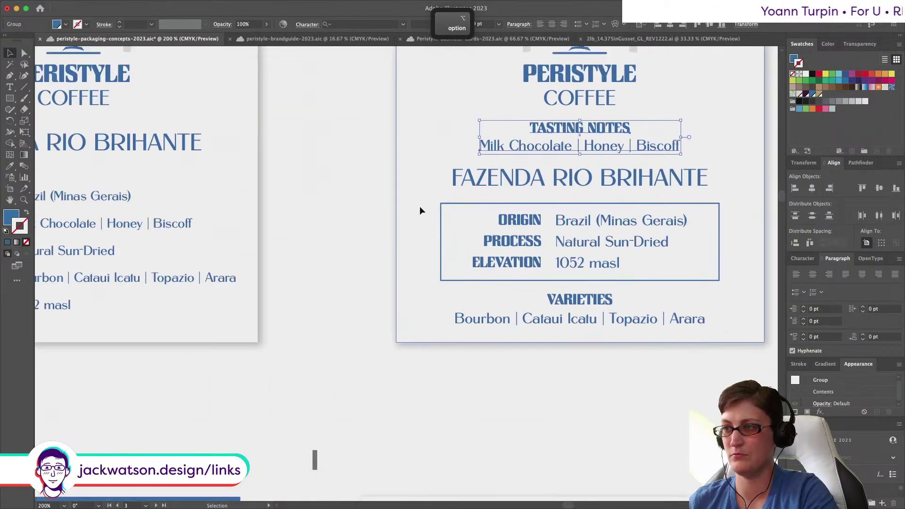
{"action": "left_click_drag", "start_coordinate": [542, 165], "coordinate": [543, 493]}
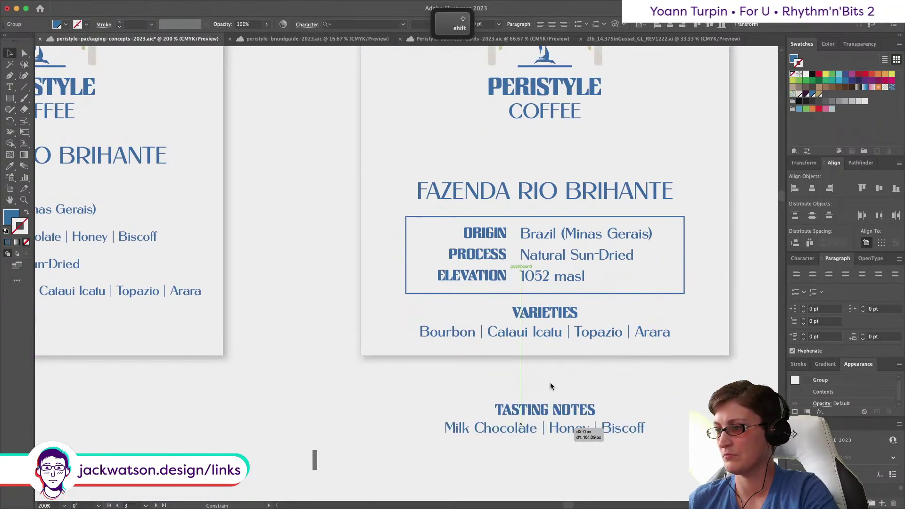
Step: Move the FAZENDA RIO BRIHANTE name up under the third label's logo and align it vertically with the second label's name
{"action": "left_click_drag", "start_coordinate": [593, 190], "coordinate": [593, 151]}
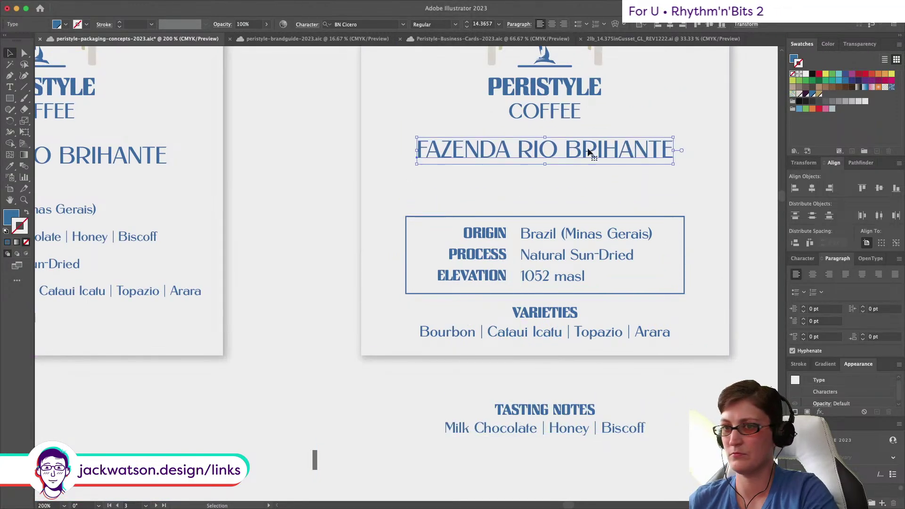
{"action": "left_click", "coordinate": [151, 156], "text": "shift"}
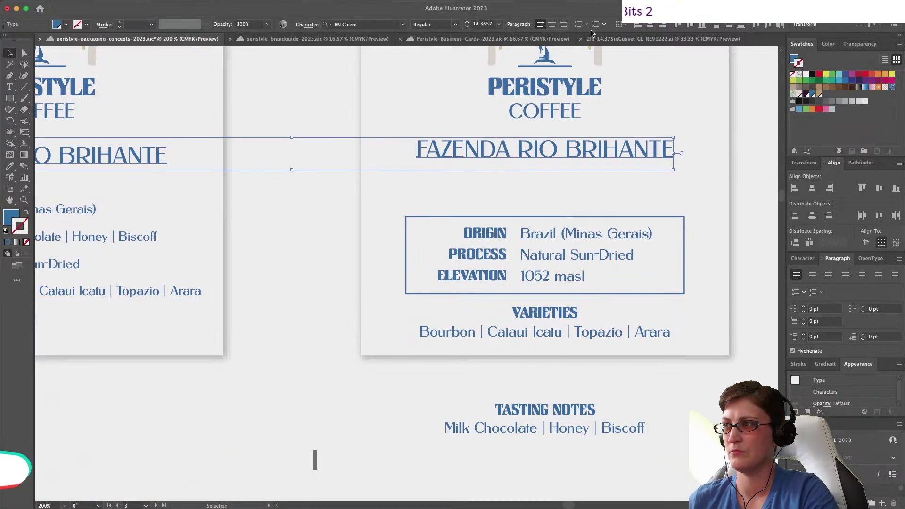
{"action": "left_click", "coordinate": [703, 25]}
Step: Ungroup the origin, process and elevation block on the third label and delete its outline rectangle
{"action": "scroll", "coordinate": [298, 96], "scroll_direction": "right", "scroll_amount": 5}
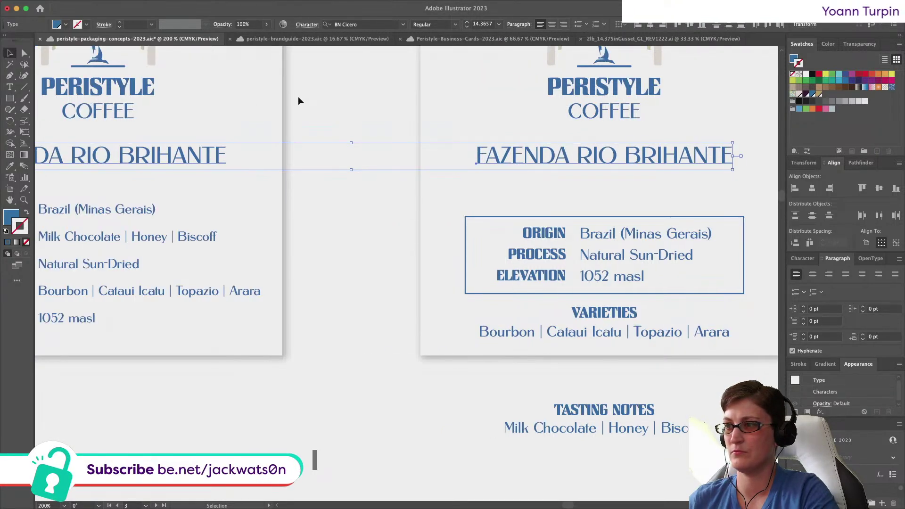
{"action": "left_click", "coordinate": [365, 217]}
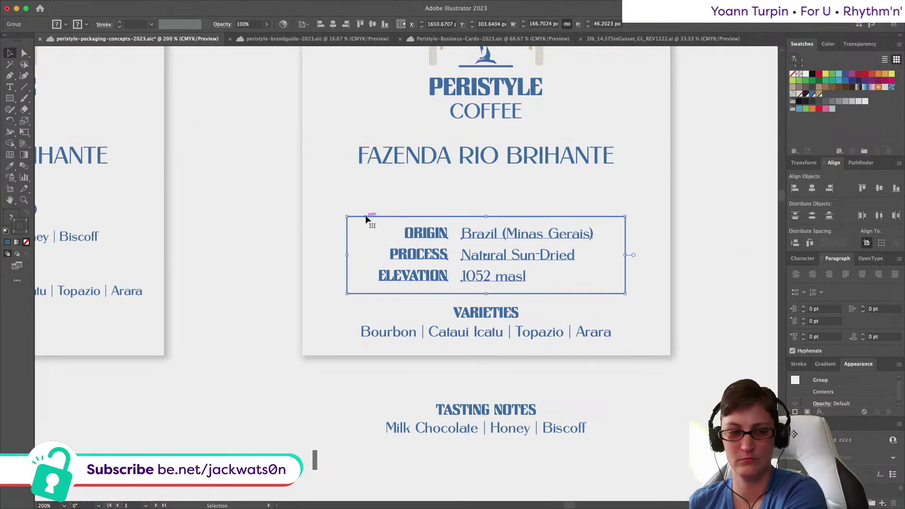
{"action": "right_click", "coordinate": [475, 256]}
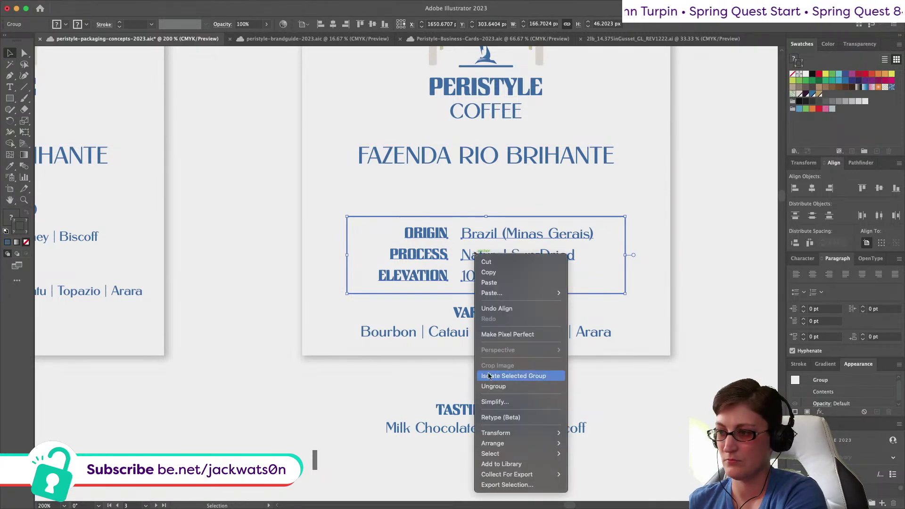
{"action": "left_click", "coordinate": [382, 217]}
{"action": "key", "text": "Delete"}
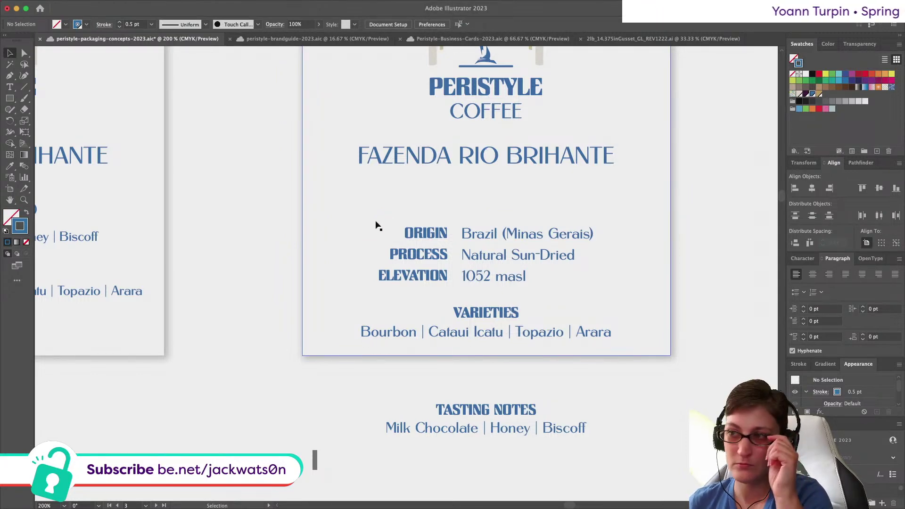
Step: Enlarge the Peristyle Coffee logo group on the third label proportionally to about 72 px wide, keeping its upper edge fixed
{"action": "scroll", "coordinate": [375, 225], "scroll_direction": "up", "scroll_amount": 3}
{"action": "scroll", "coordinate": [376, 225], "scroll_direction": "right", "scroll_amount": 2}
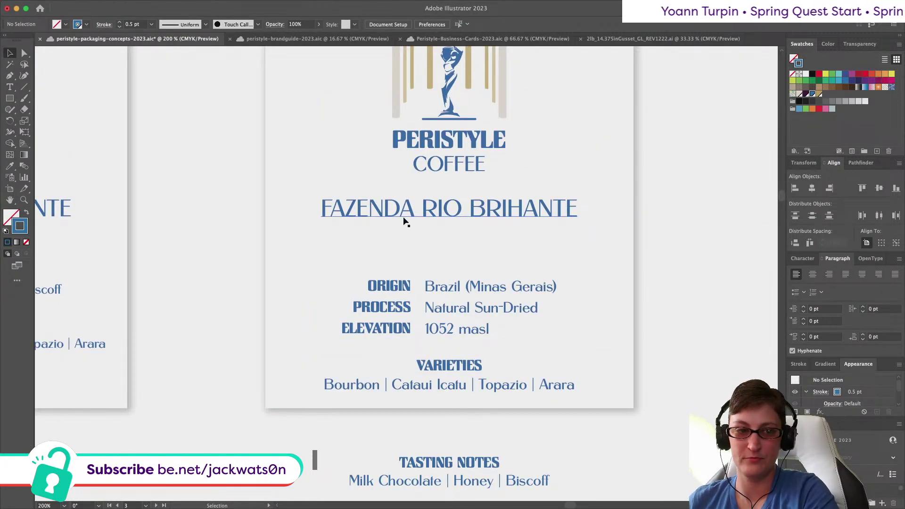
{"action": "scroll", "coordinate": [404, 222], "scroll_direction": "right", "scroll_amount": 1}
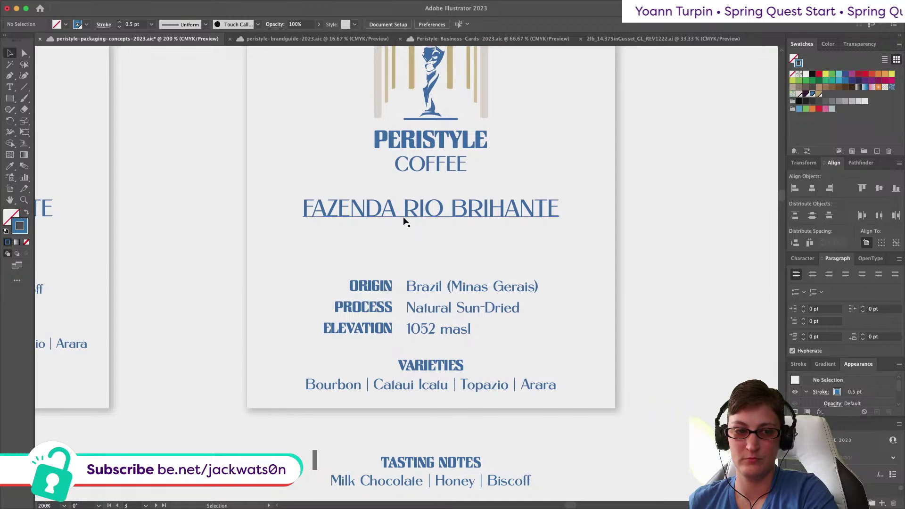
{"action": "left_click", "coordinate": [451, 214]}
{"action": "left_click", "coordinate": [423, 164]}
{"action": "scroll", "coordinate": [423, 164], "scroll_direction": "up", "scroll_amount": 3}
{"action": "scroll", "coordinate": [423, 164], "scroll_direction": "right", "scroll_amount": 1}
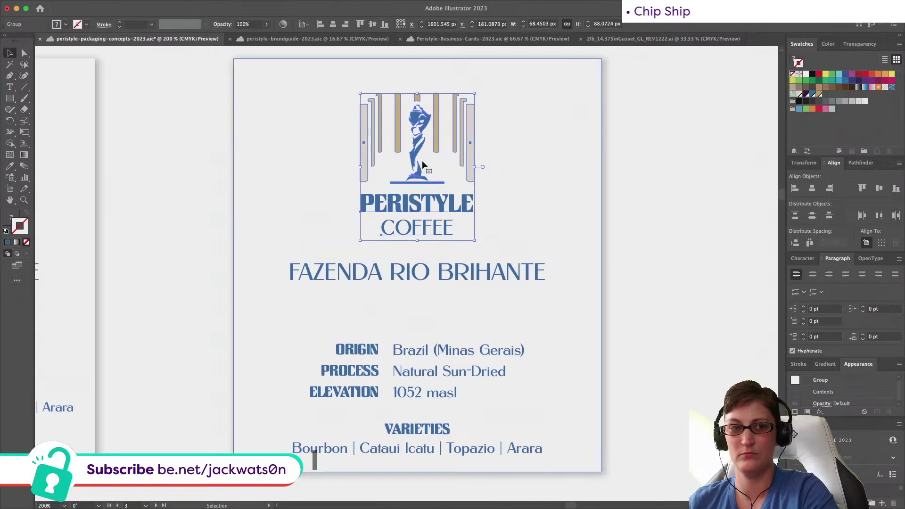
{"action": "left_click_drag", "start_coordinate": [418, 240], "coordinate": [418, 248]}
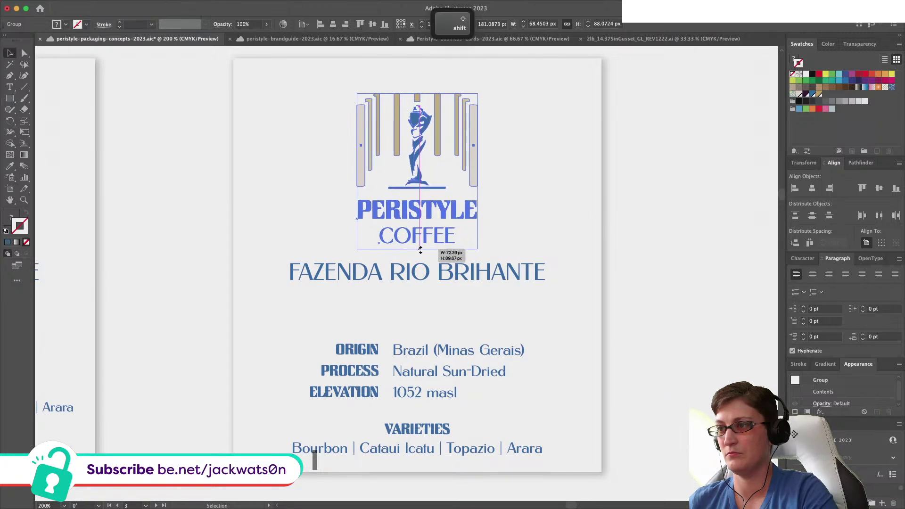
Step: Reduce the font size of the FAZENDA RIO BRIHANTE name on the third label and center it horizontally on the label
{"action": "left_click", "coordinate": [444, 278]}
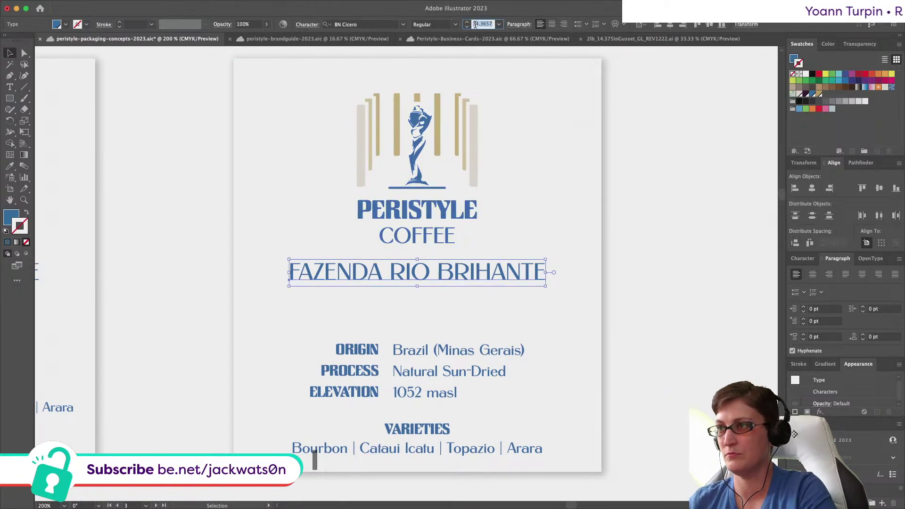
{"action": "key", "text": "Tab"}
{"action": "left_click", "coordinate": [683, 199]}
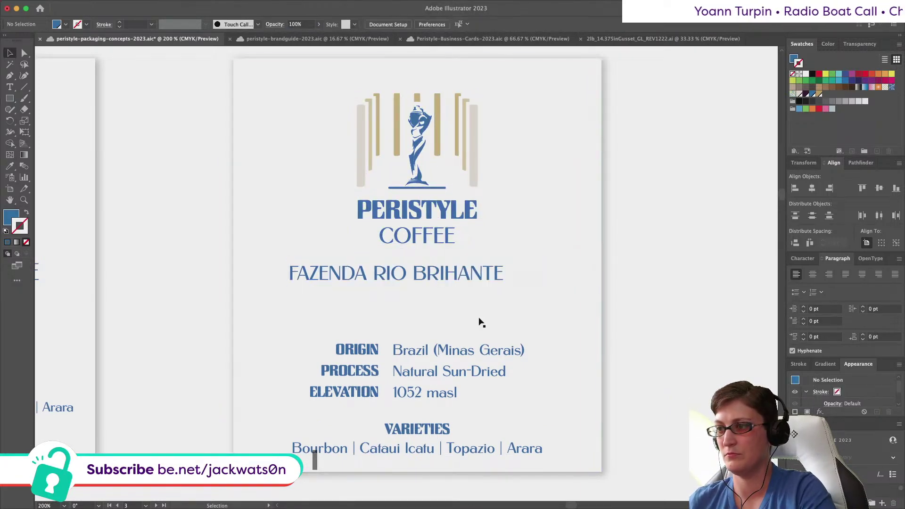
{"action": "left_click", "coordinate": [480, 273]}
{"action": "left_click", "coordinate": [377, 314], "text": "shift"}
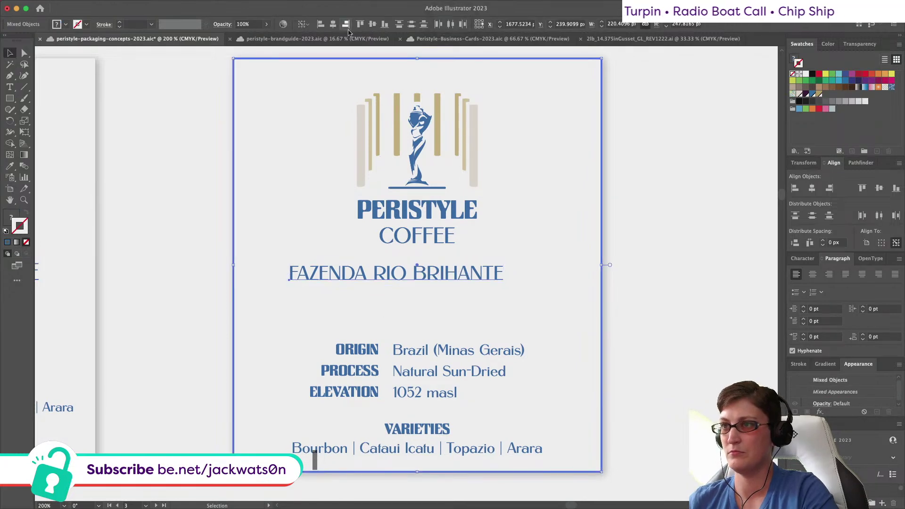
{"action": "left_click", "coordinate": [333, 26]}
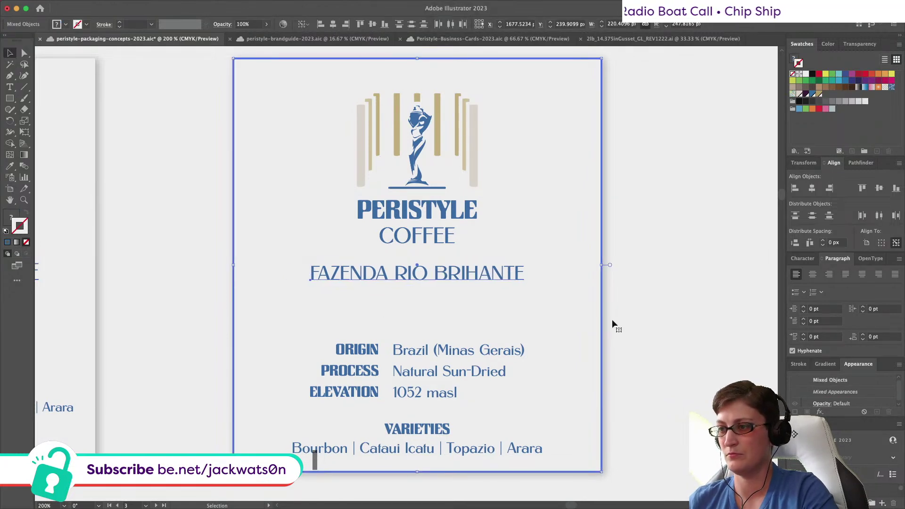
{"action": "left_click", "coordinate": [657, 325]}
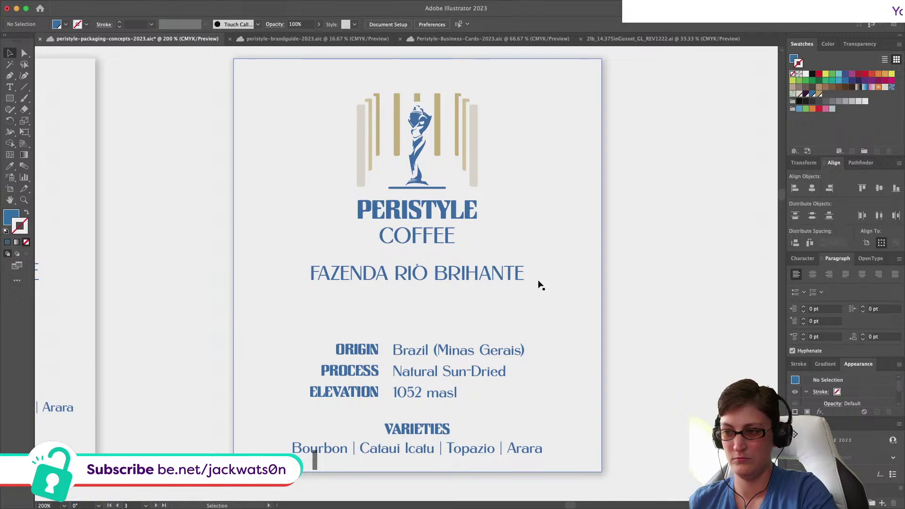
Step: Move the tasting notes group up beneath the FAZENDA RIO BRIHANTE name on the third label and set its font size to 8 pt
{"action": "scroll", "coordinate": [540, 285], "scroll_direction": "down", "scroll_amount": 3}
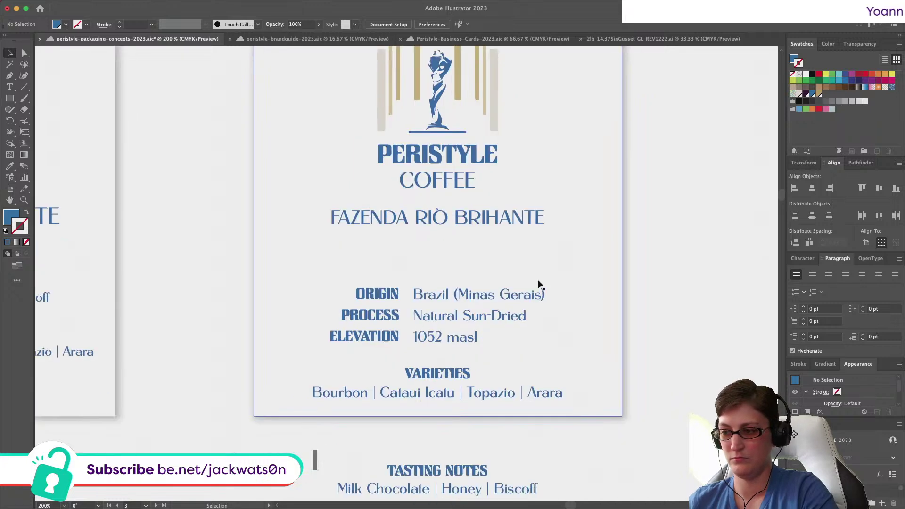
{"action": "left_click", "coordinate": [434, 477]}
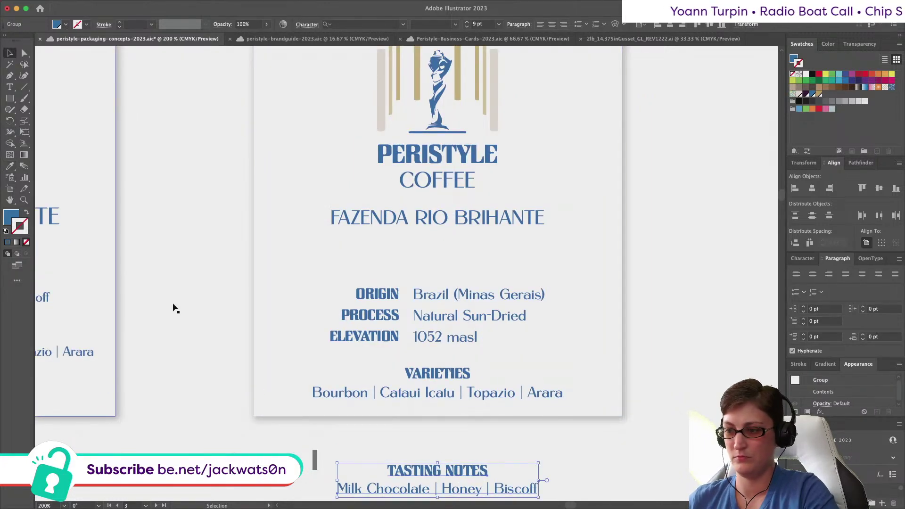
{"action": "left_click", "coordinate": [10, 166]}
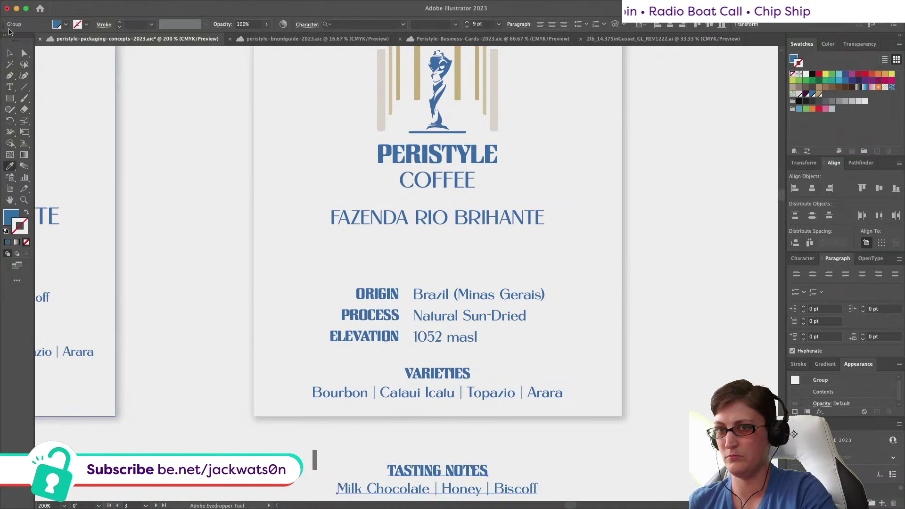
{"action": "left_click", "coordinate": [8, 54]}
{"action": "left_click_drag", "start_coordinate": [447, 471], "coordinate": [448, 242]}
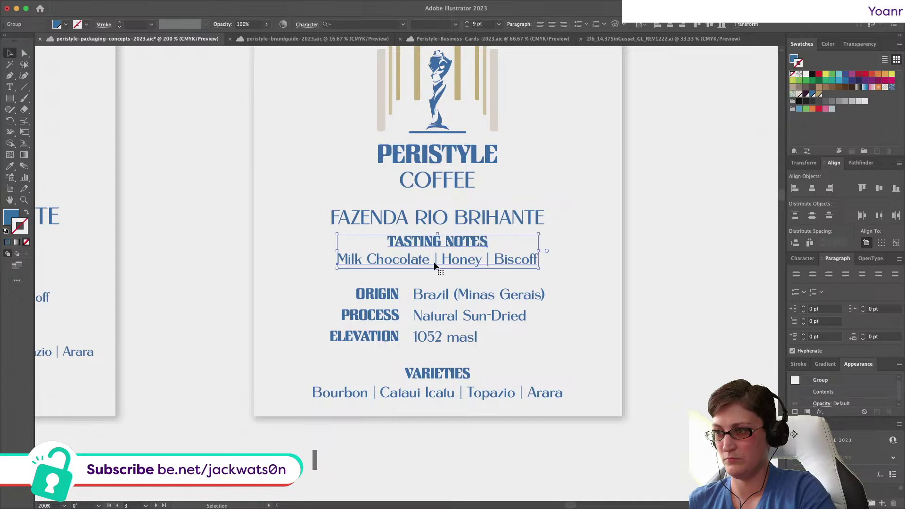
{"action": "type", "text": "8"}
{"action": "key", "text": "Return"}
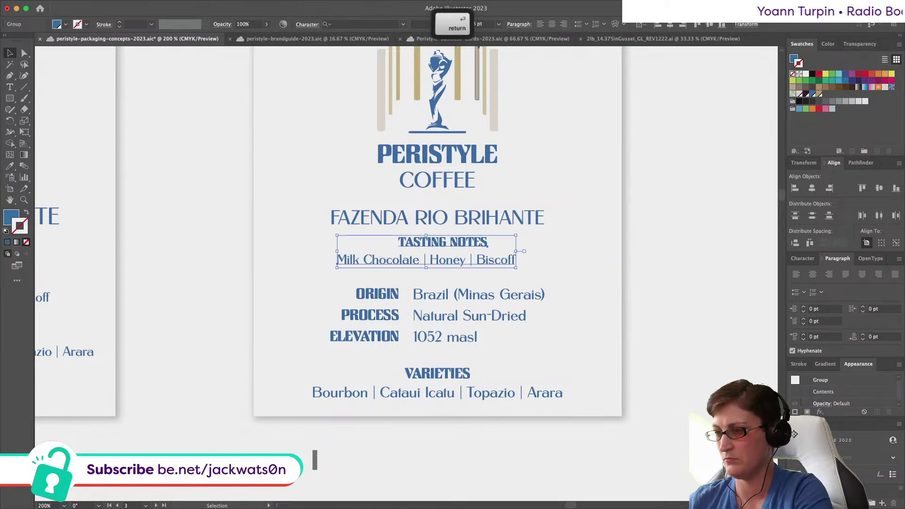
Step: Ungroup the tasting notes block, center-justify its lines and the coffee name, and center them horizontally on the third label
{"action": "right_click", "coordinate": [441, 273]}
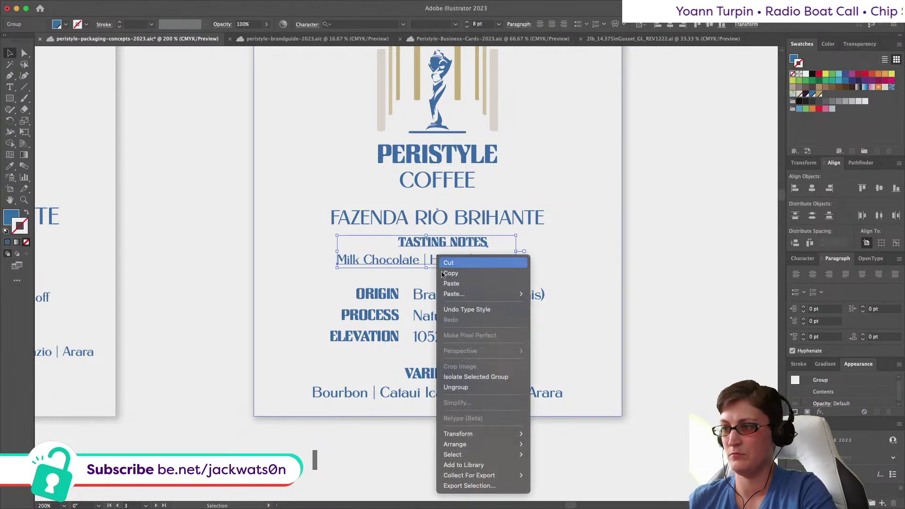
{"action": "left_click", "coordinate": [481, 390]}
{"action": "left_click", "coordinate": [456, 214], "text": "shift"}
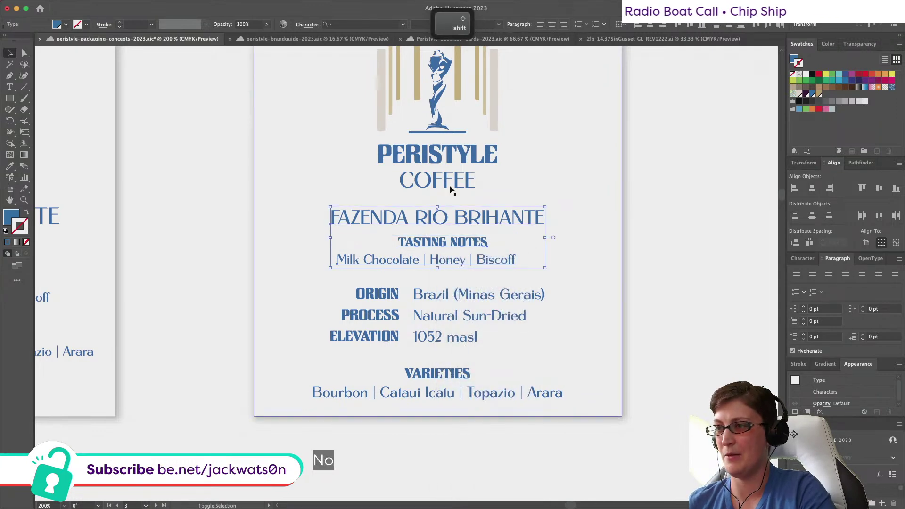
{"action": "left_click", "coordinate": [551, 24]}
{"action": "left_click", "coordinate": [577, 178], "text": "shift"}
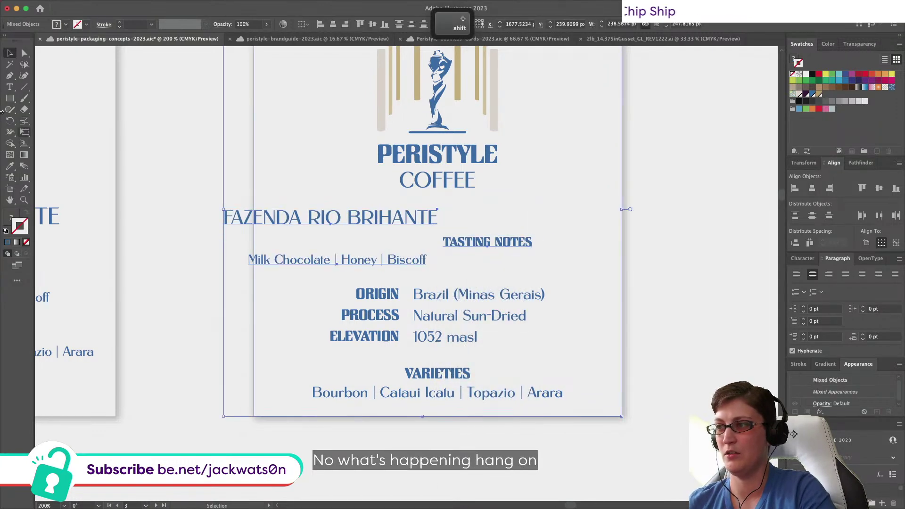
{"action": "left_click", "coordinate": [373, 166], "text": "shift"}
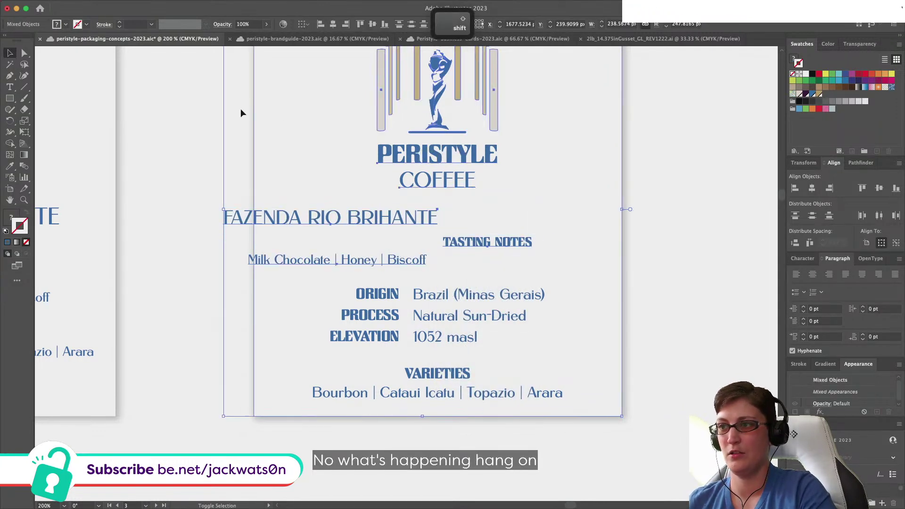
{"action": "left_click", "coordinate": [334, 25]}
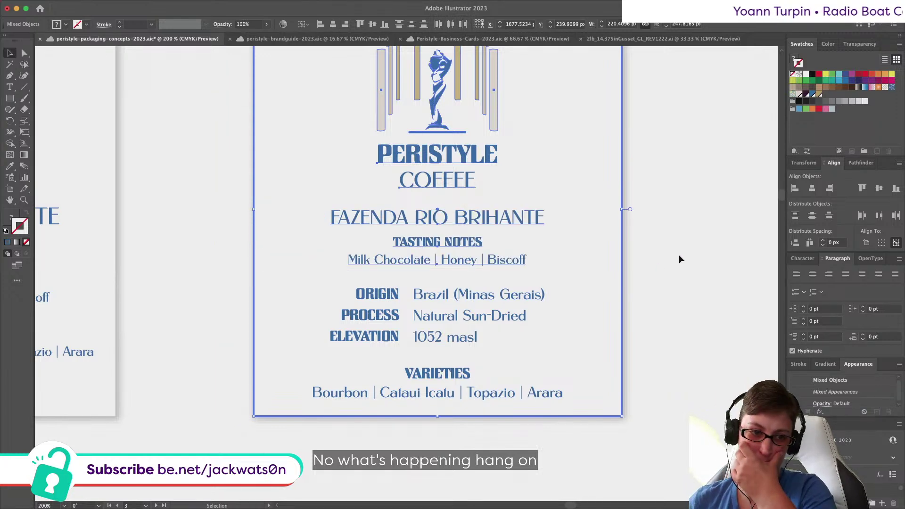
{"action": "left_click", "coordinate": [702, 262]}
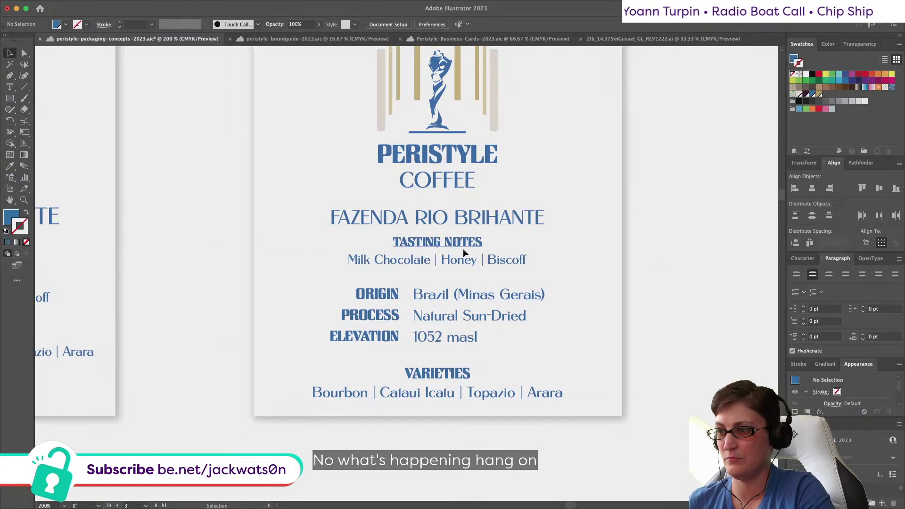
Step: Move the origin, process, elevation and varieties details off the third label to just below its lower edge
{"action": "left_click", "coordinate": [462, 245]}
{"action": "scroll", "coordinate": [258, 255], "scroll_direction": "right", "scroll_amount": 2}
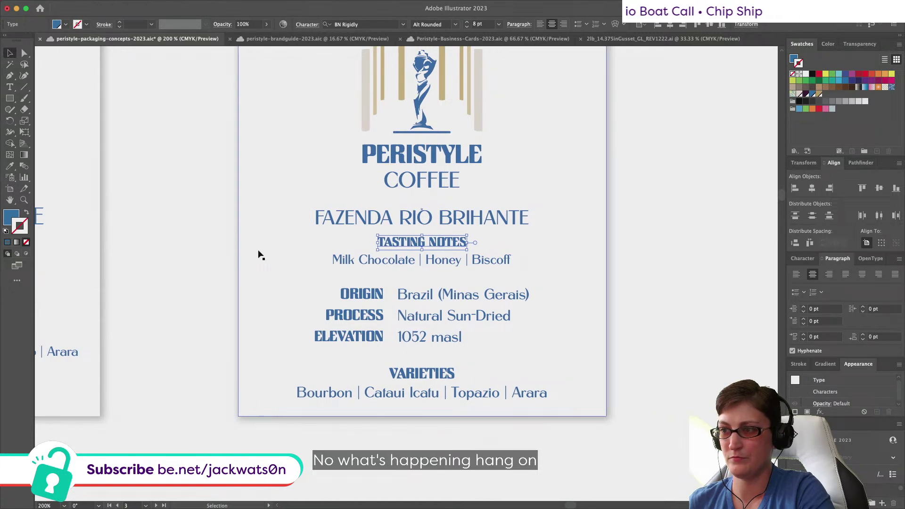
{"action": "left_click", "coordinate": [431, 299]}
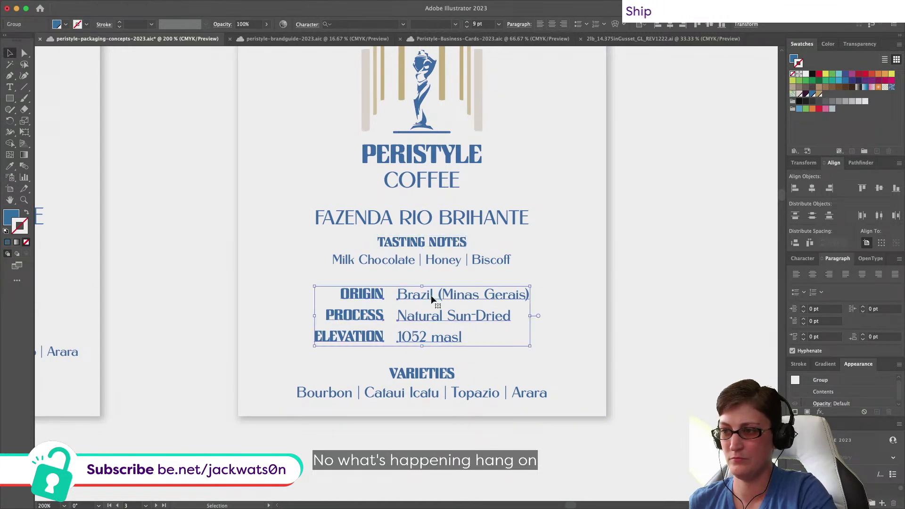
{"action": "left_click_drag", "start_coordinate": [430, 298], "coordinate": [416, 464]}
{"action": "scroll", "coordinate": [387, 225], "scroll_direction": "up", "scroll_amount": 3}
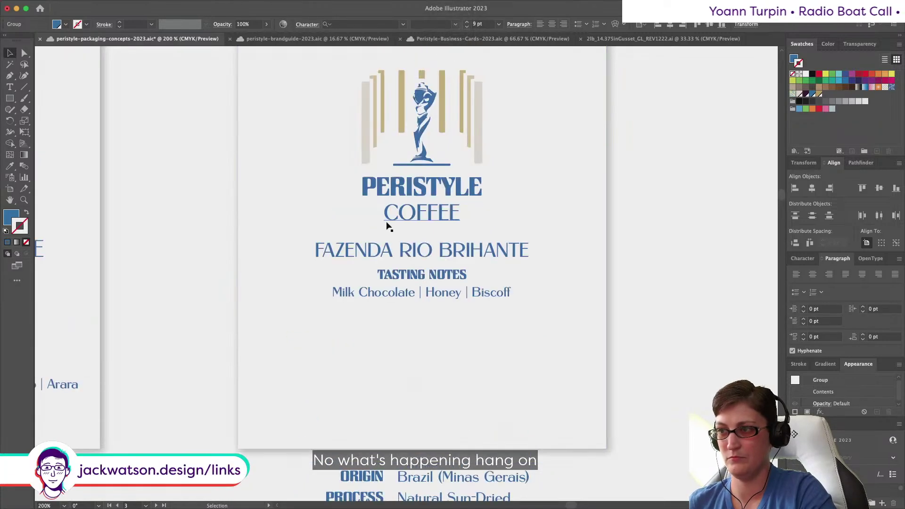
{"action": "scroll", "coordinate": [386, 225], "scroll_direction": "right", "scroll_amount": 1}
Step: Apply the type style of the Milk Chocolate | Honey | Biscoff line to the TASTING NOTES heading with the Eyedropper
{"action": "left_click_drag", "start_coordinate": [387, 237], "coordinate": [399, 262]}
{"action": "left_click", "coordinate": [399, 262]}
{"action": "key", "text": "i"}
{"action": "left_click", "coordinate": [365, 279]}
{"action": "left_click", "coordinate": [11, 54]}
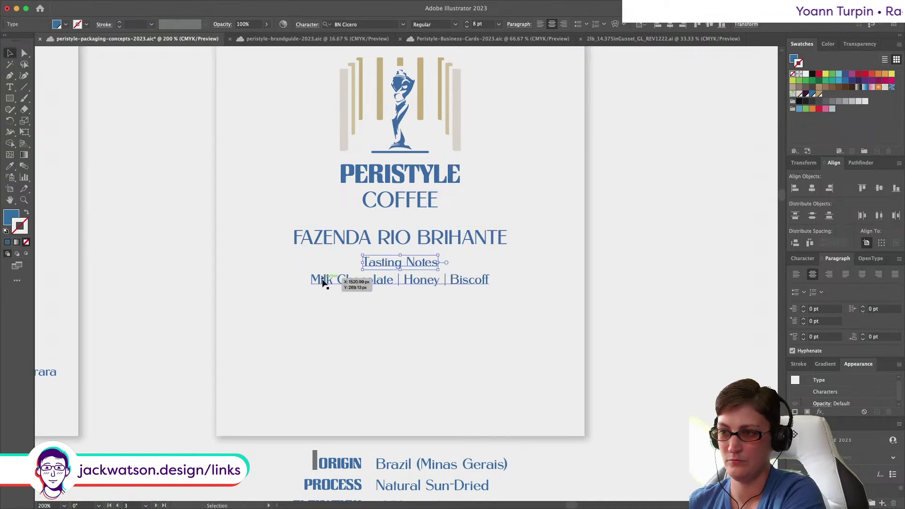
{"action": "key", "text": "Delete"}
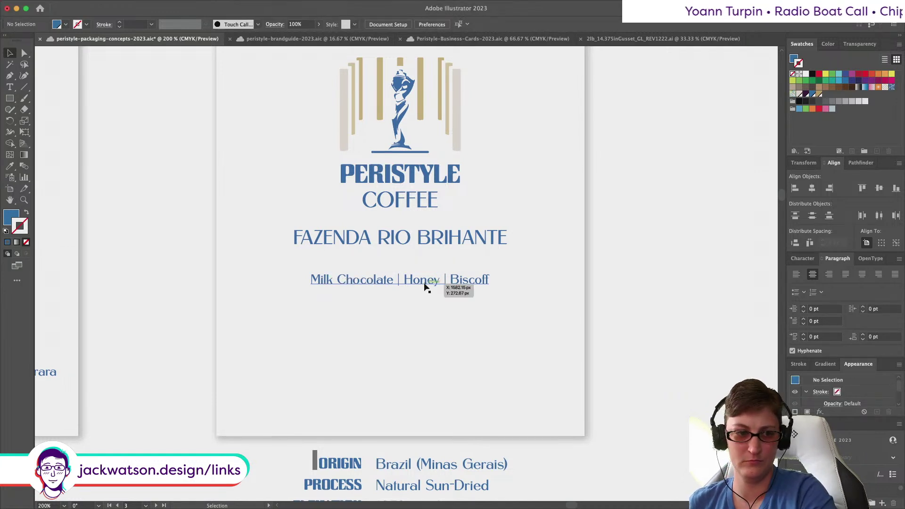
{"action": "scroll", "coordinate": [425, 286], "scroll_direction": "right", "scroll_amount": 3}
{"action": "key", "text": "super+z"}
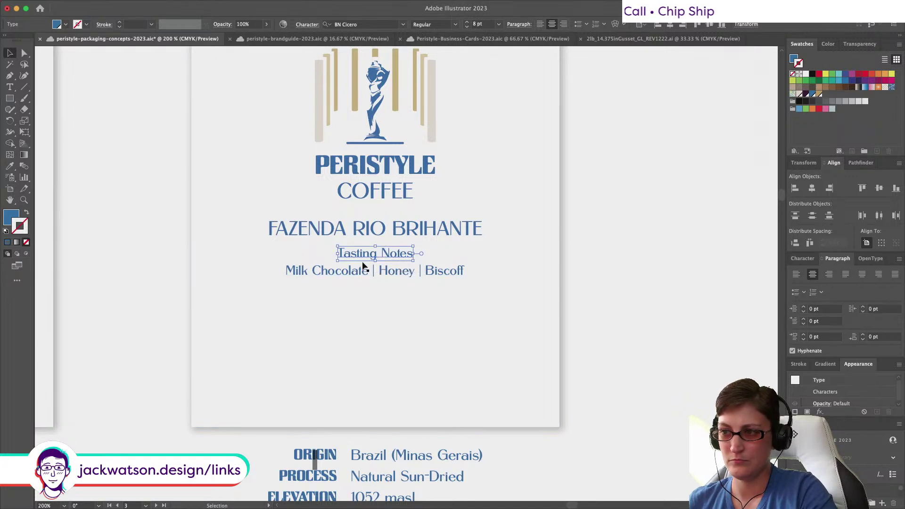
Step: Insert "Tasting Notes: " at the start of the Milk Chocolate | Honey | Biscoff line
{"action": "double_click", "coordinate": [291, 270]}
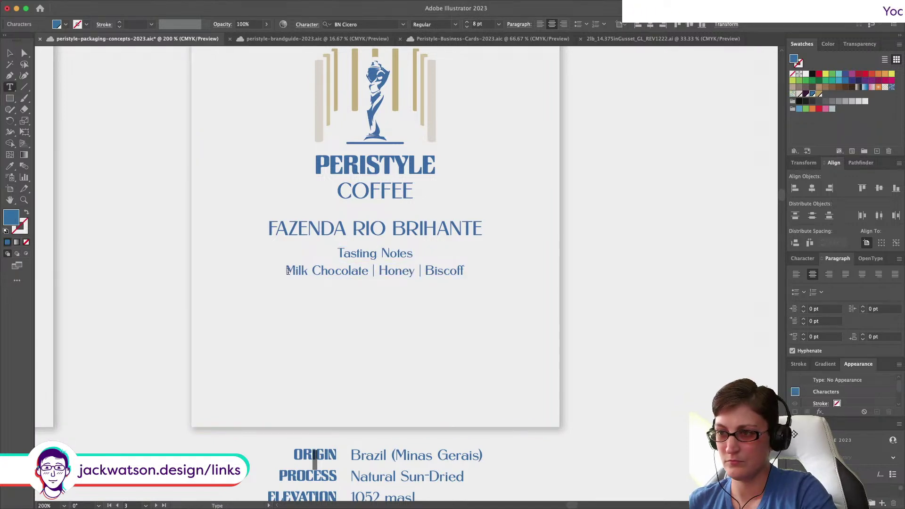
{"action": "type", "text": "Tasting"}
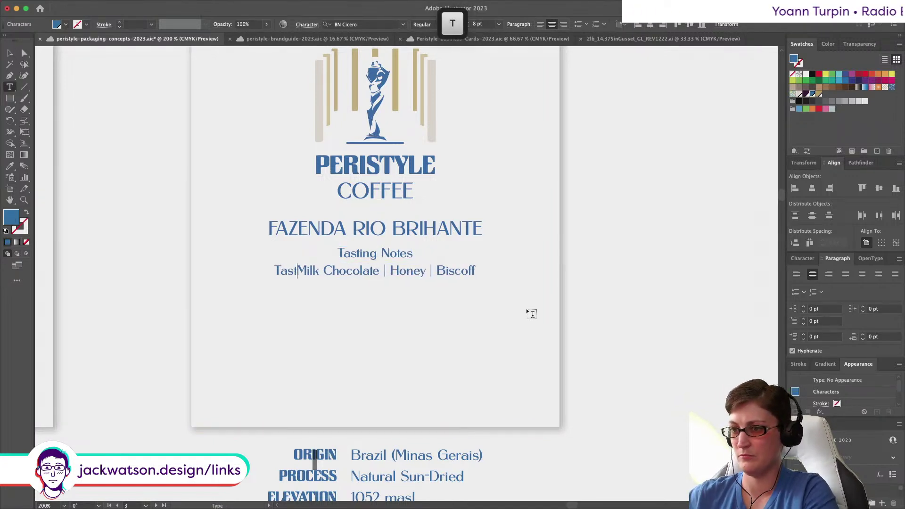
{"action": "type", "text": " Notes:"}
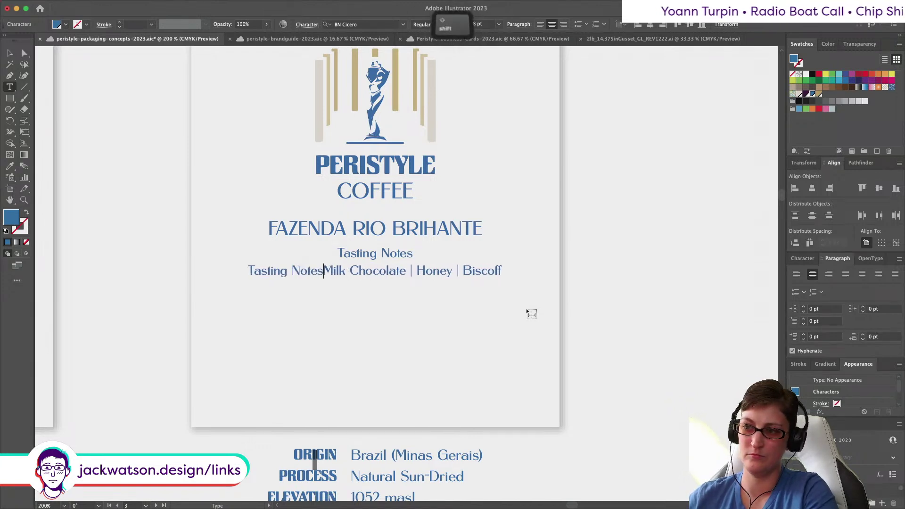
{"action": "left_click", "coordinate": [9, 53]}
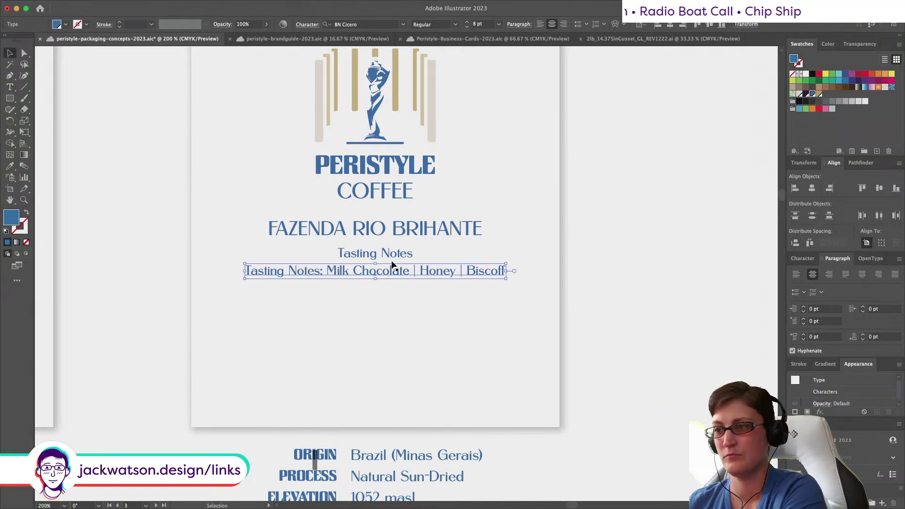
Step: Delete the separate Tasting Notes heading and move the combined tasting notes line up close beneath the coffee name
{"action": "left_click", "coordinate": [389, 257]}
{"action": "key", "text": "Delete"}
{"action": "left_click_drag", "start_coordinate": [395, 276], "coordinate": [395, 252]}
{"action": "left_click", "coordinate": [483, 228], "text": "shift"}
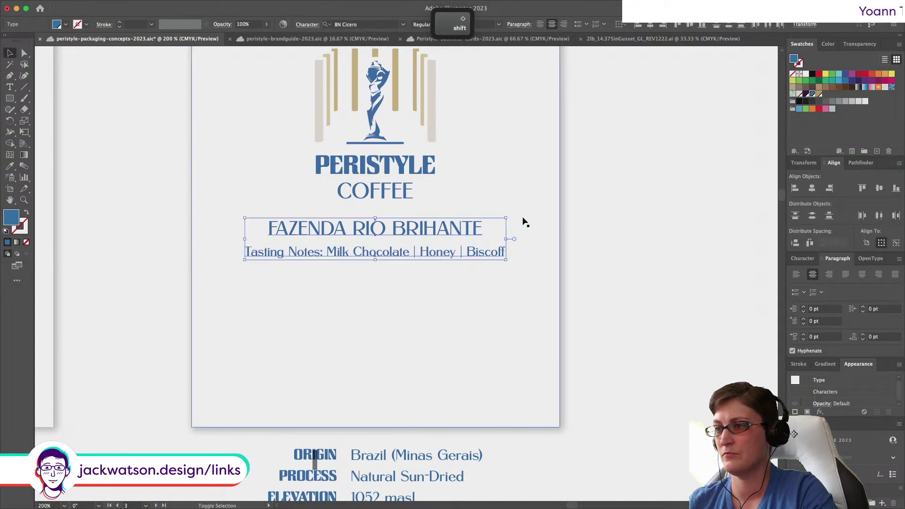
{"action": "left_click", "coordinate": [468, 152], "text": "shift"}
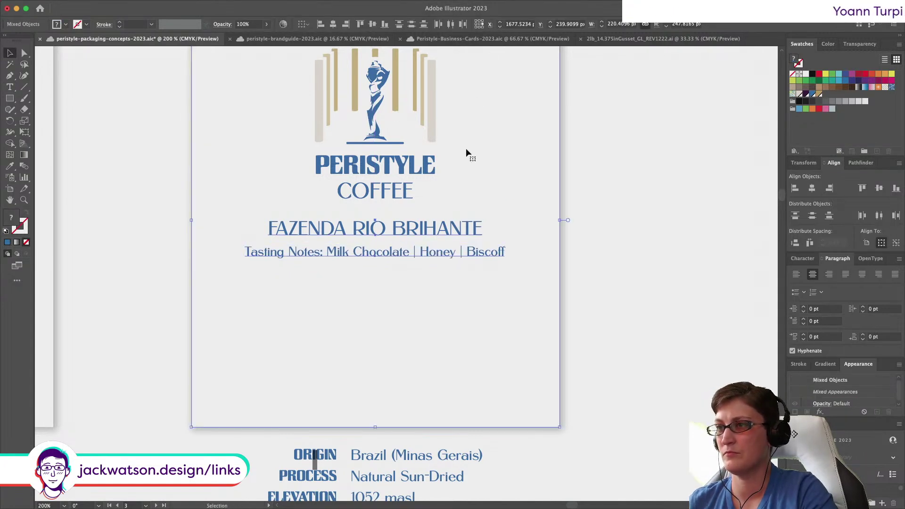
{"action": "left_click", "coordinate": [621, 259]}
Step: Set the font size of the origin, process and elevation group below the third label to 8 pt
{"action": "key", "text": "super+minus"}
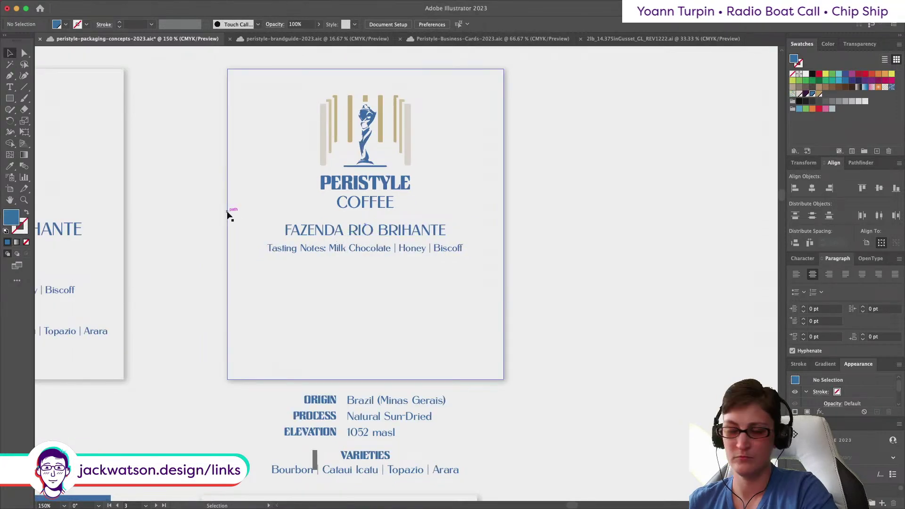
{"action": "scroll", "coordinate": [273, 264], "scroll_direction": "right", "scroll_amount": 5}
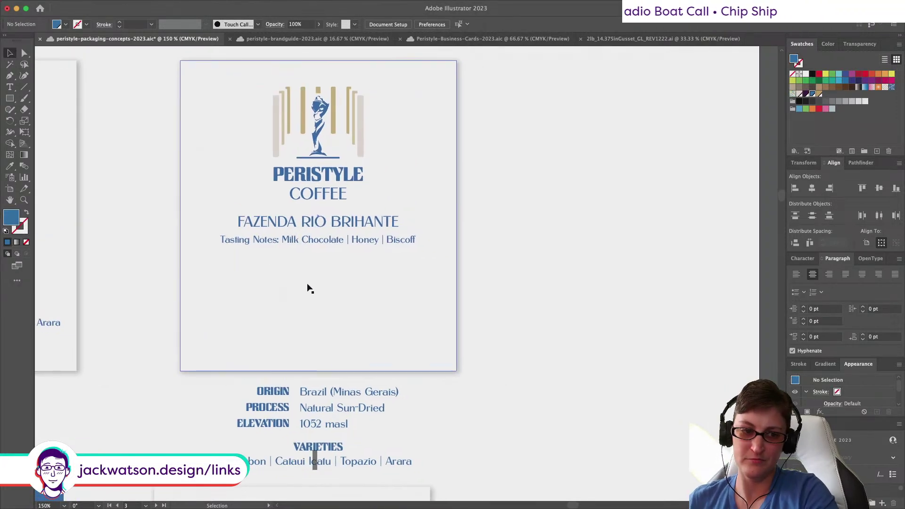
{"action": "scroll", "coordinate": [311, 289], "scroll_direction": "down", "scroll_amount": 2}
{"action": "scroll", "coordinate": [311, 288], "scroll_direction": "left", "scroll_amount": 2}
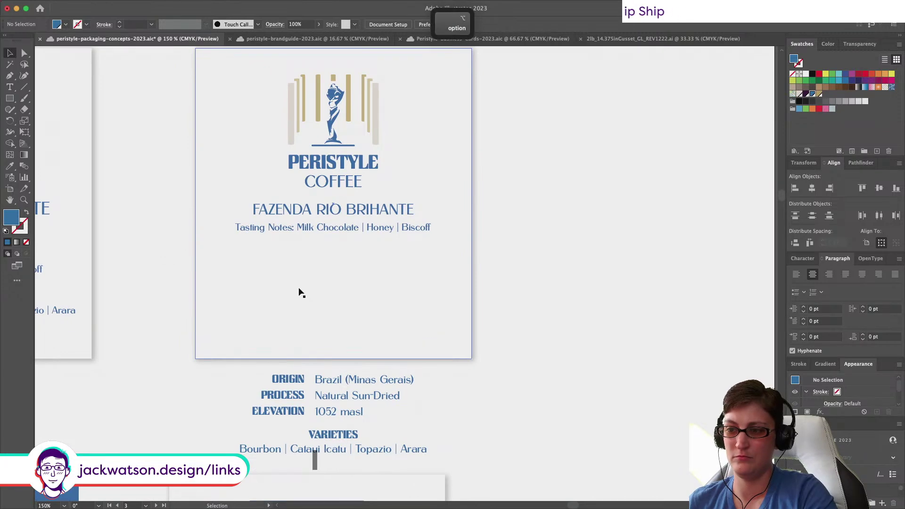
{"action": "scroll", "coordinate": [300, 292], "scroll_direction": "down", "scroll_amount": 1}
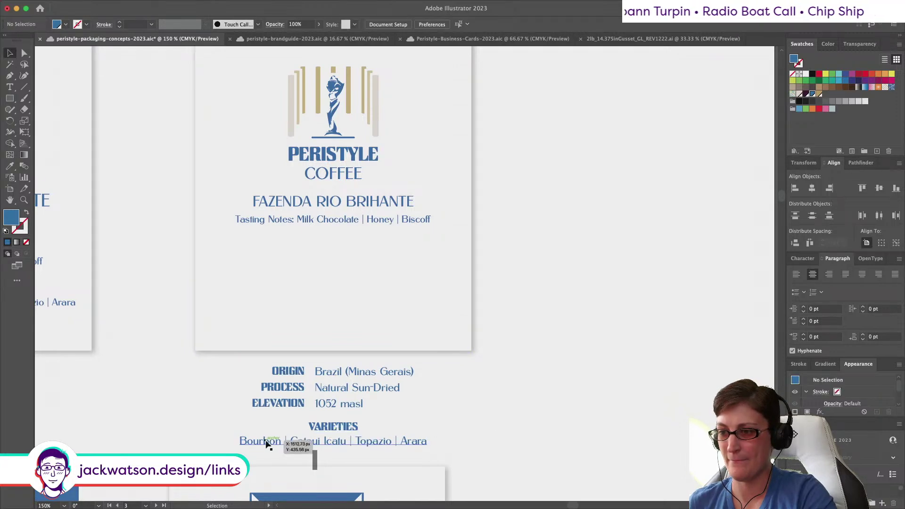
{"action": "left_click", "coordinate": [333, 404]}
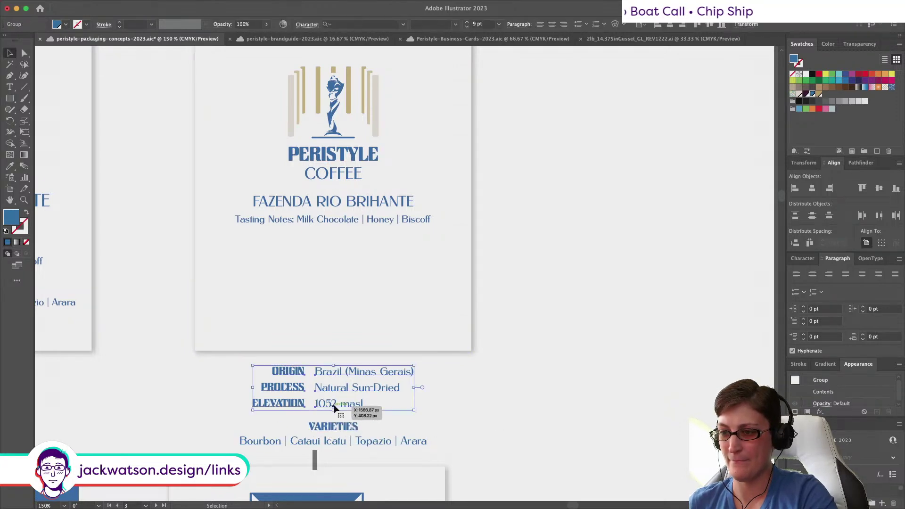
{"action": "scroll", "coordinate": [333, 404], "scroll_direction": "left", "scroll_amount": 10}
{"action": "scroll", "coordinate": [334, 405], "scroll_direction": "right", "scroll_amount": 5}
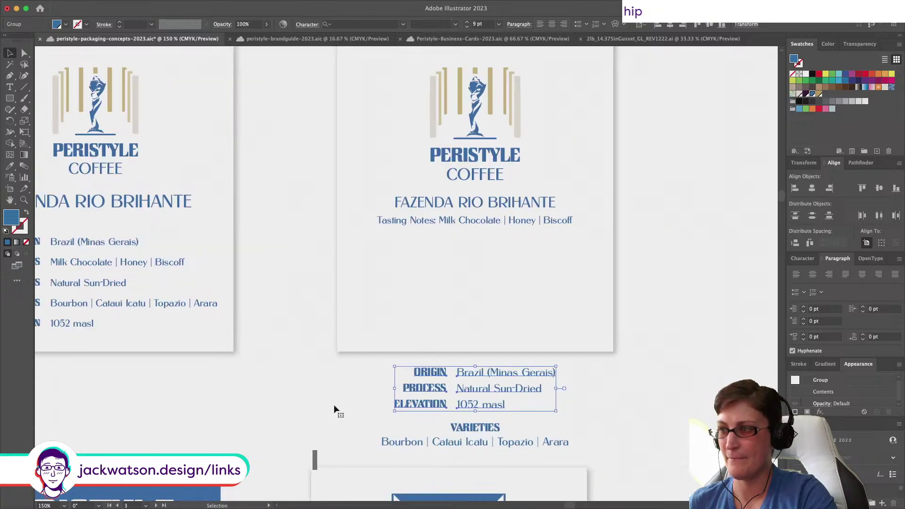
{"action": "left_click", "coordinate": [465, 22]}
{"action": "type", "text": "8"}
{"action": "key", "text": "Return"}
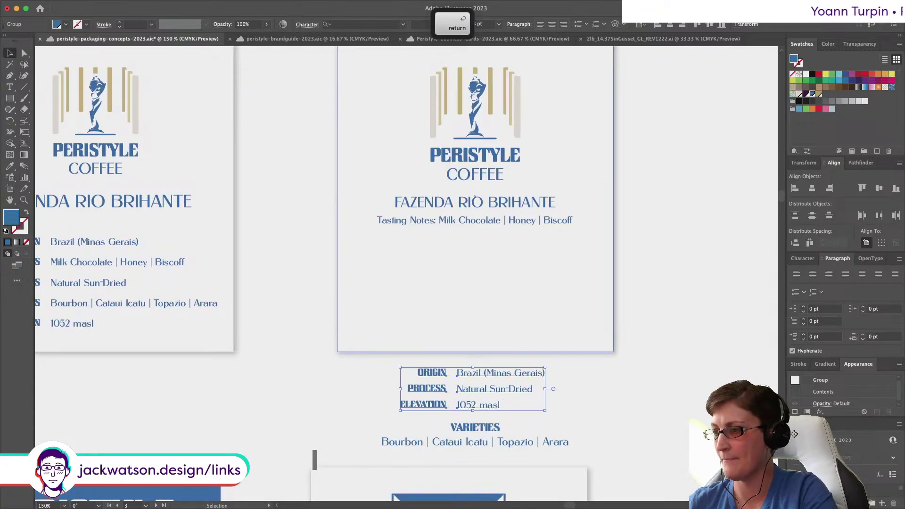
{"action": "key", "text": "Tab"}
{"action": "key", "text": "Tab"}
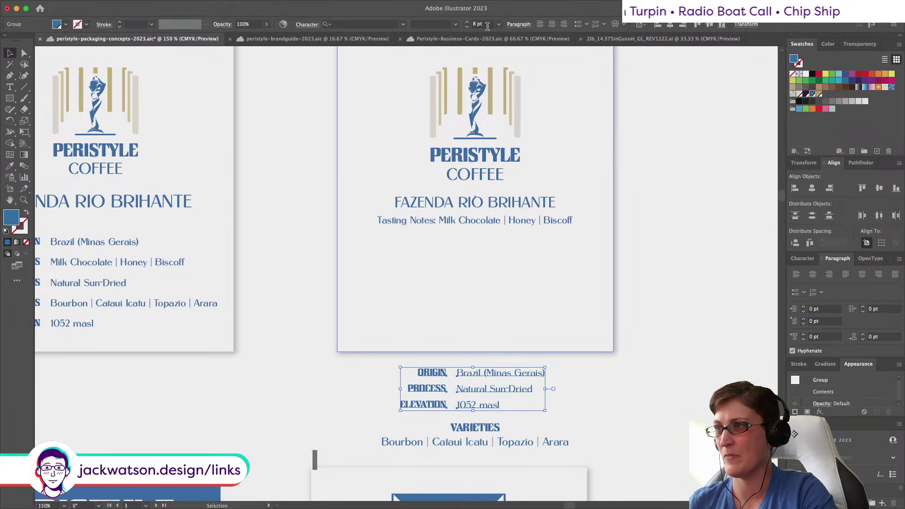
{"action": "left_click", "coordinate": [555, 401]}
{"action": "left_click", "coordinate": [533, 377]}
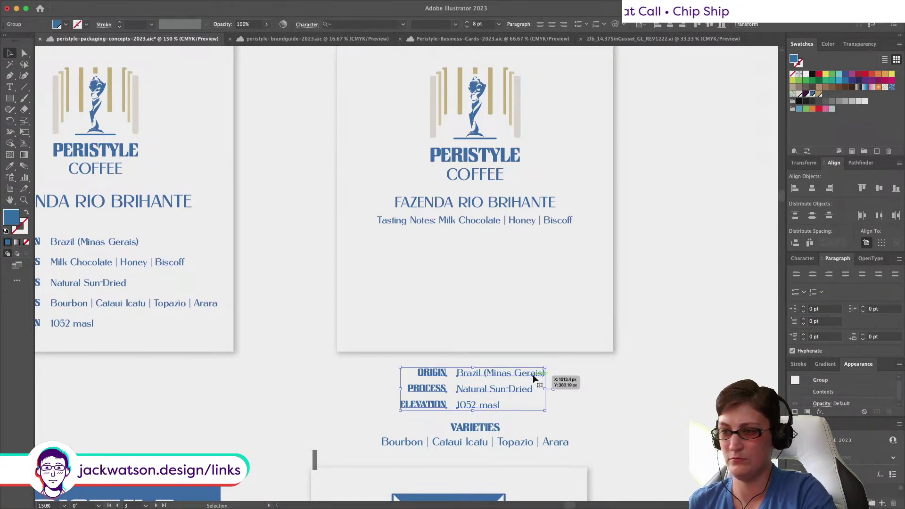
Step: Undo the origin group's font size change and the one-line tasting notes edits, back to the separate bold TASTING NOTES heading, and deselect everything
{"action": "scroll", "coordinate": [533, 374], "scroll_direction": "right", "scroll_amount": 2}
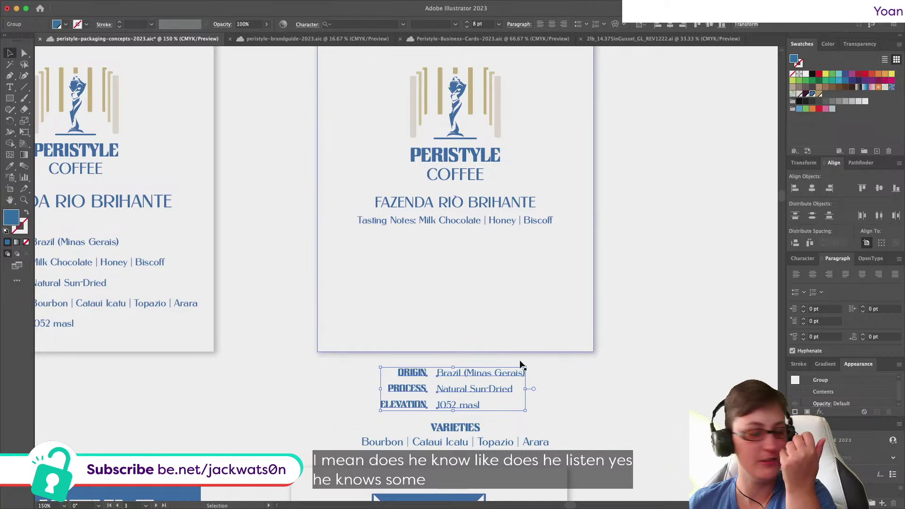
{"action": "scroll", "coordinate": [524, 399], "scroll_direction": "right", "scroll_amount": 2}
{"action": "scroll", "coordinate": [524, 399], "scroll_direction": "down", "scroll_amount": 1}
{"action": "scroll", "coordinate": [409, 370], "scroll_direction": "right", "scroll_amount": 3}
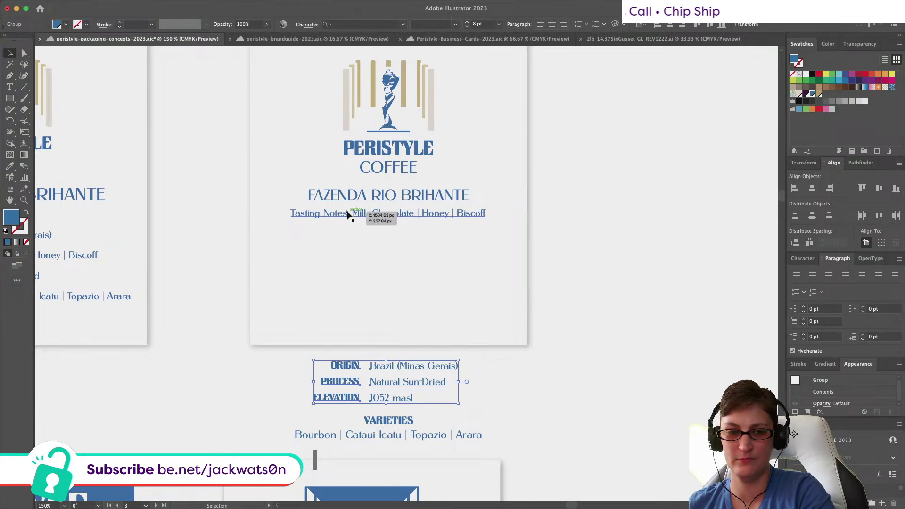
{"action": "left_click", "coordinate": [551, 375]}
{"action": "key", "text": "super+z"}
{"action": "key", "text": "super+z"}
{"action": "key", "text": "super+z"}
{"action": "key", "text": "super+z"}
{"action": "key", "text": "super+z"}
{"action": "key", "text": "super+z"}
{"action": "key", "text": "super+z"}
{"action": "key", "text": "super+z"}
{"action": "key", "text": "super+z"}
{"action": "key", "text": "super+shift+a"}
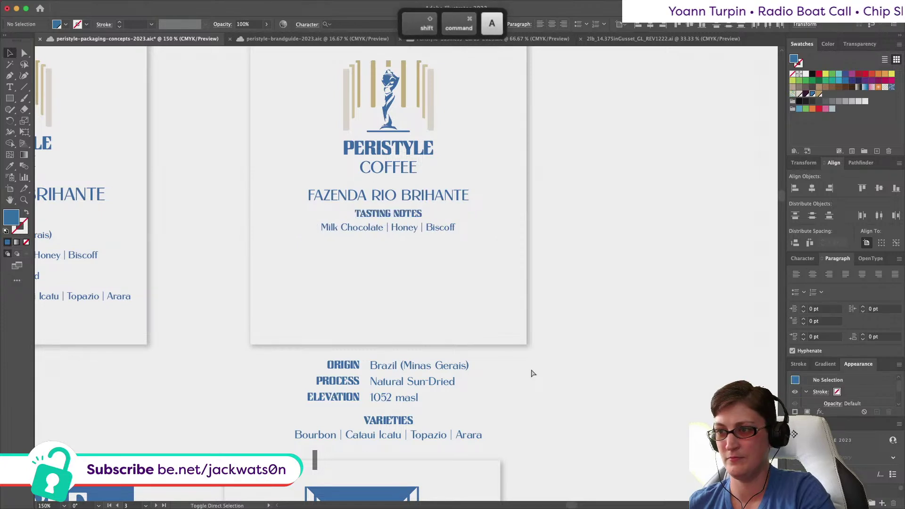
Step: Clear the leftover selection around the varieties text by selecting everything and deselecting it
{"action": "key", "text": "super+z"}
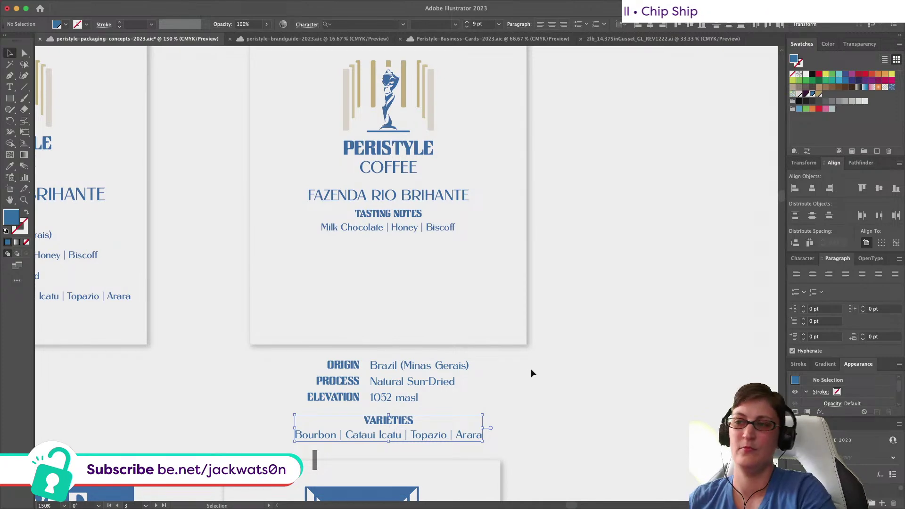
{"action": "scroll", "coordinate": [316, 201], "scroll_direction": "left", "scroll_amount": 5}
{"action": "scroll", "coordinate": [315, 202], "scroll_direction": "right", "scroll_amount": 3}
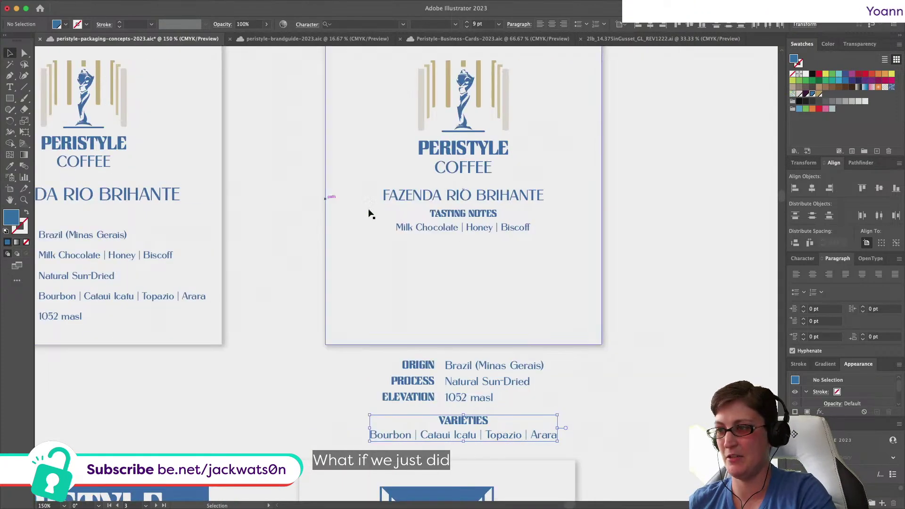
{"action": "left_click", "coordinate": [476, 227]}
{"action": "right_click", "coordinate": [485, 244]}
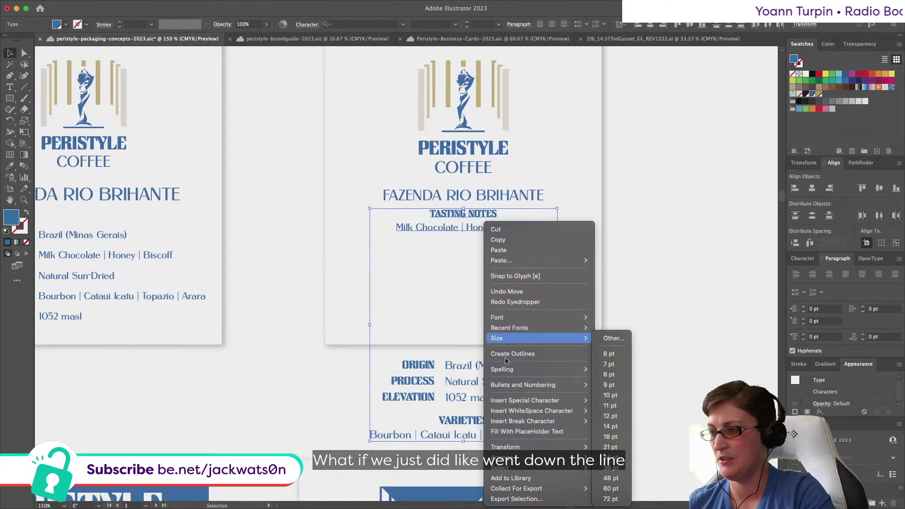
{"action": "left_click", "coordinate": [432, 361]}
{"action": "key", "text": "super+shift+a"}
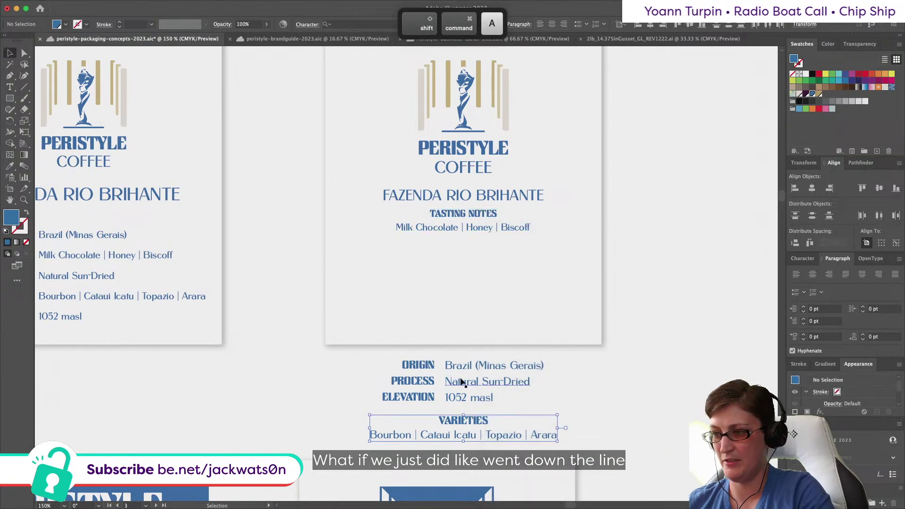
{"action": "left_click", "coordinate": [115, 5]}
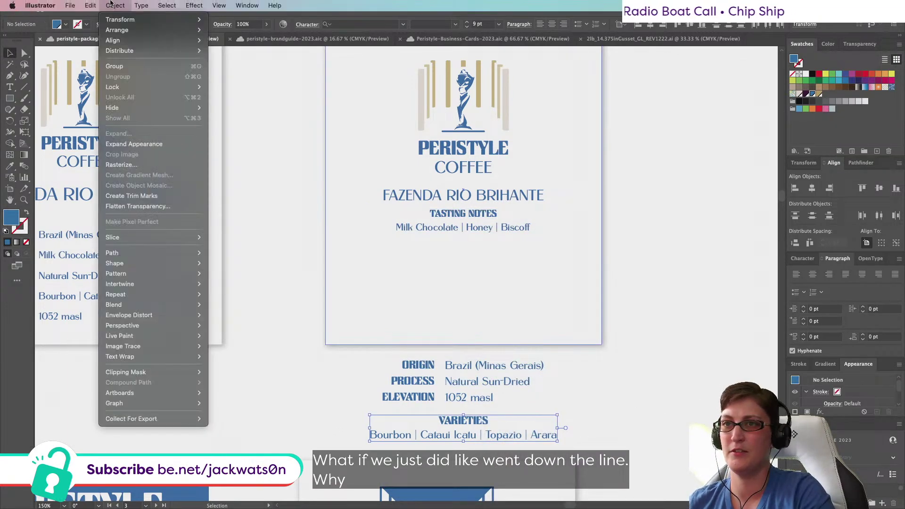
{"action": "left_click", "coordinate": [171, 18]}
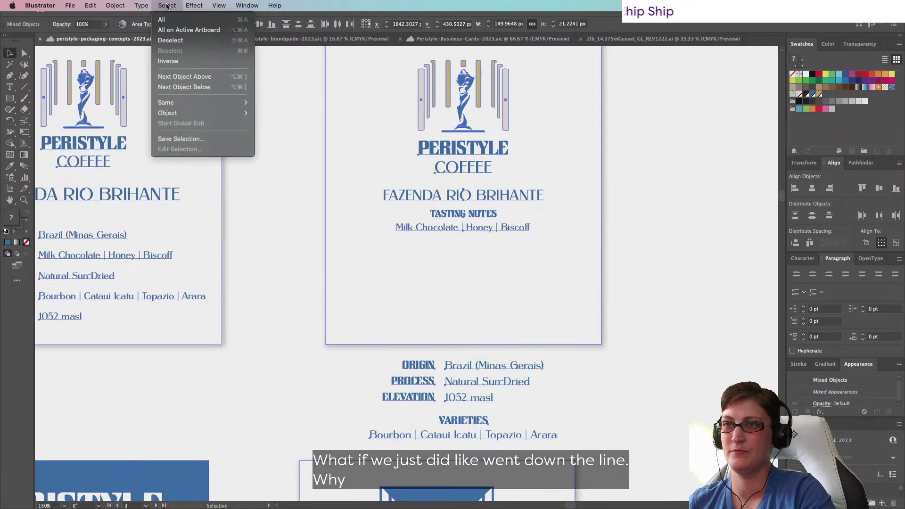
{"action": "left_click", "coordinate": [167, 6]}
{"action": "left_click", "coordinate": [170, 40]}
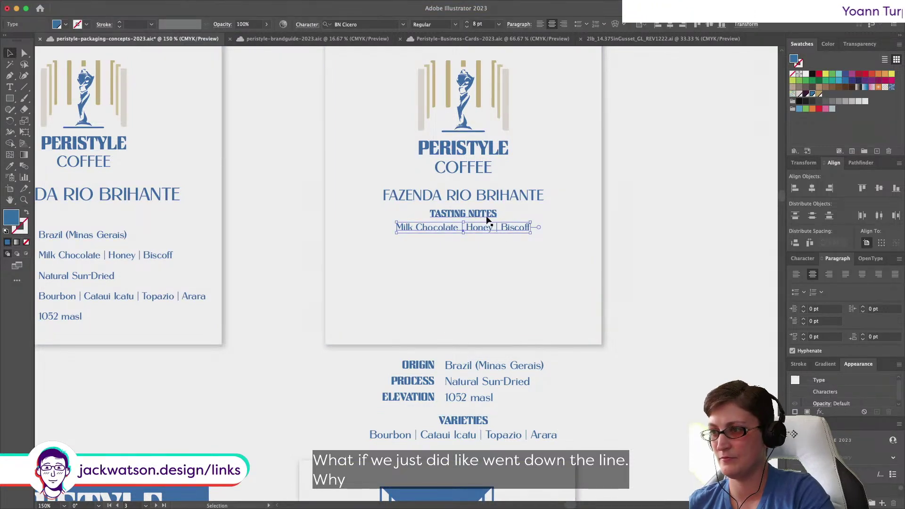
Step: Move the TASTING NOTES heading and its flavour line slightly down, away from the coffee name on the third label
{"action": "left_click", "coordinate": [499, 199]}
{"action": "left_click", "coordinate": [537, 306]}
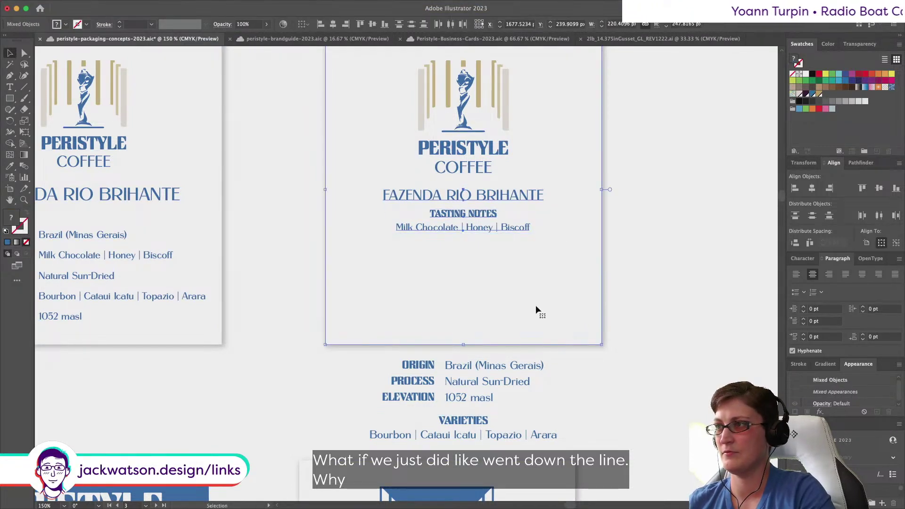
{"action": "left_click", "coordinate": [701, 317]}
{"action": "left_click_drag", "start_coordinate": [501, 227], "coordinate": [499, 238]}
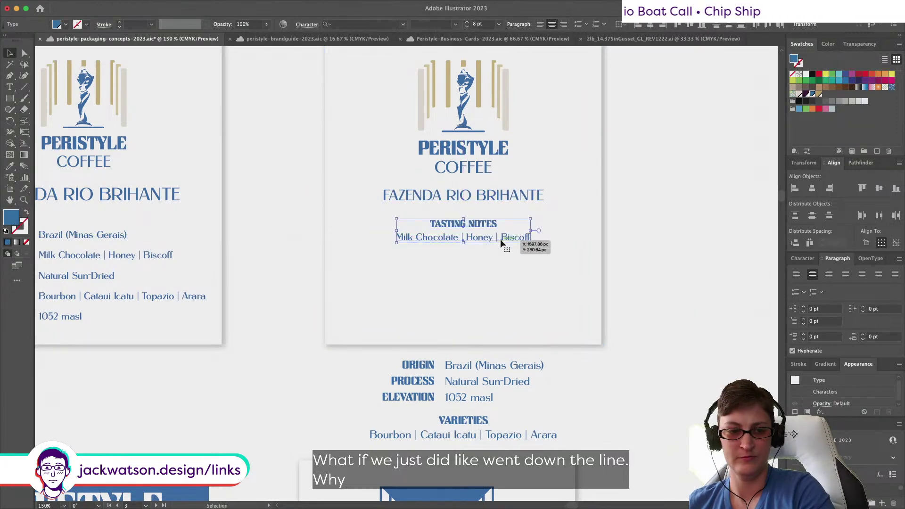
{"action": "scroll", "coordinate": [499, 239], "scroll_direction": "right", "scroll_amount": 5}
{"action": "left_click", "coordinate": [518, 240]}
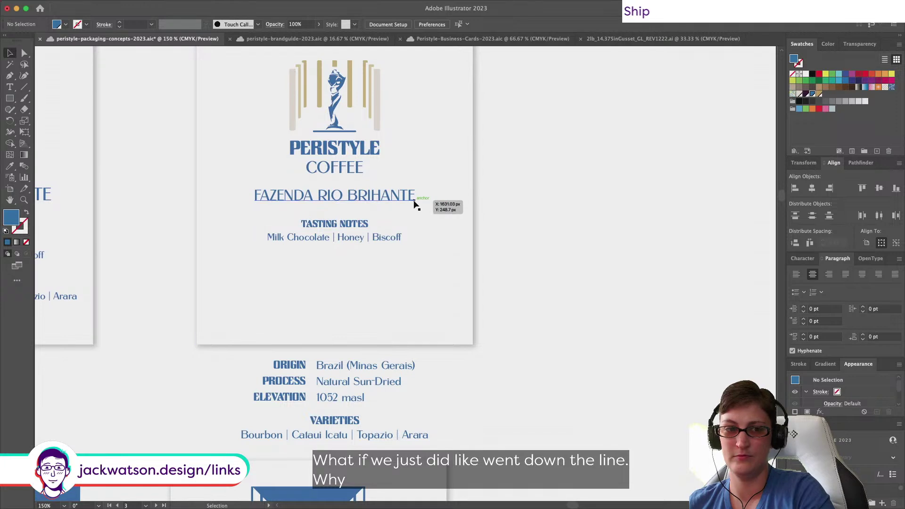
Step: Group the TASTING NOTES heading with the Milk Chocolate | Honey | Biscoff line
{"action": "scroll", "coordinate": [415, 204], "scroll_direction": "up", "scroll_amount": 3}
{"action": "scroll", "coordinate": [414, 203], "scroll_direction": "left", "scroll_amount": 2}
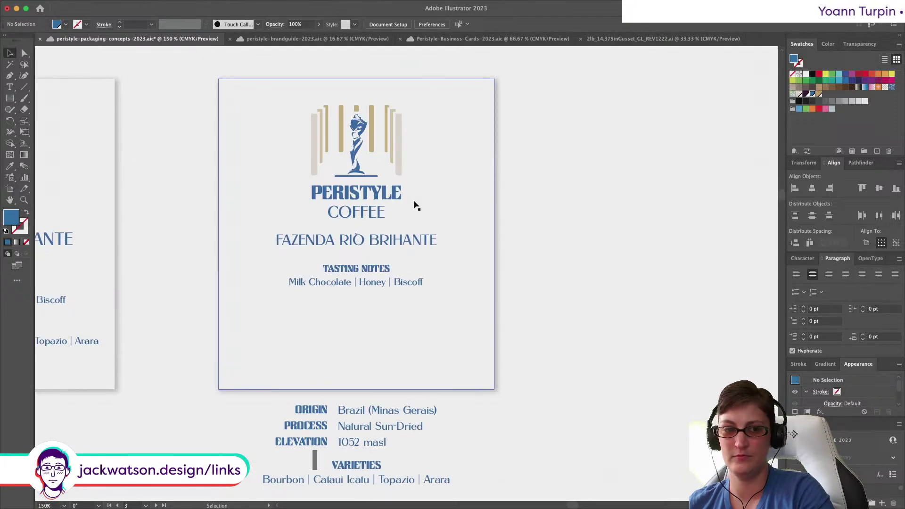
{"action": "scroll", "coordinate": [415, 204], "scroll_direction": "down", "scroll_amount": 1}
{"action": "scroll", "coordinate": [415, 204], "scroll_direction": "right", "scroll_amount": 1}
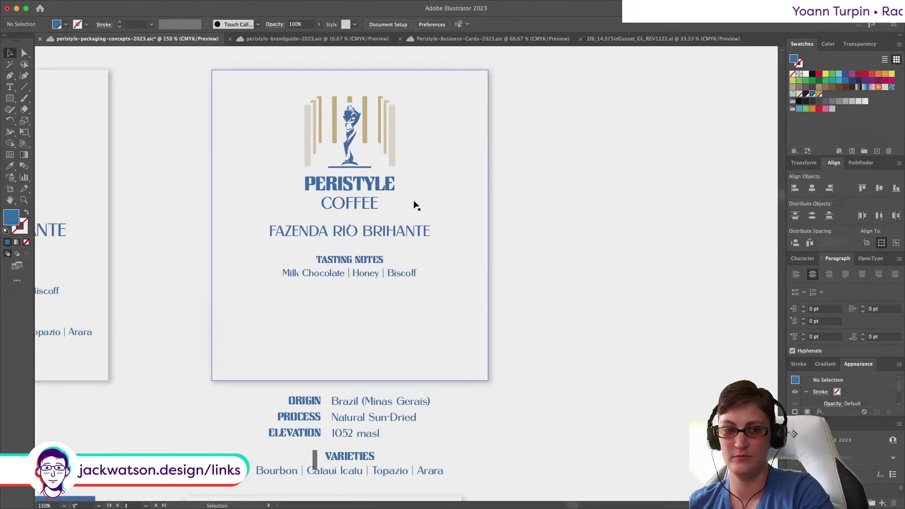
{"action": "left_click", "coordinate": [400, 232]}
{"action": "left_click_drag", "start_coordinate": [353, 260], "coordinate": [353, 263]}
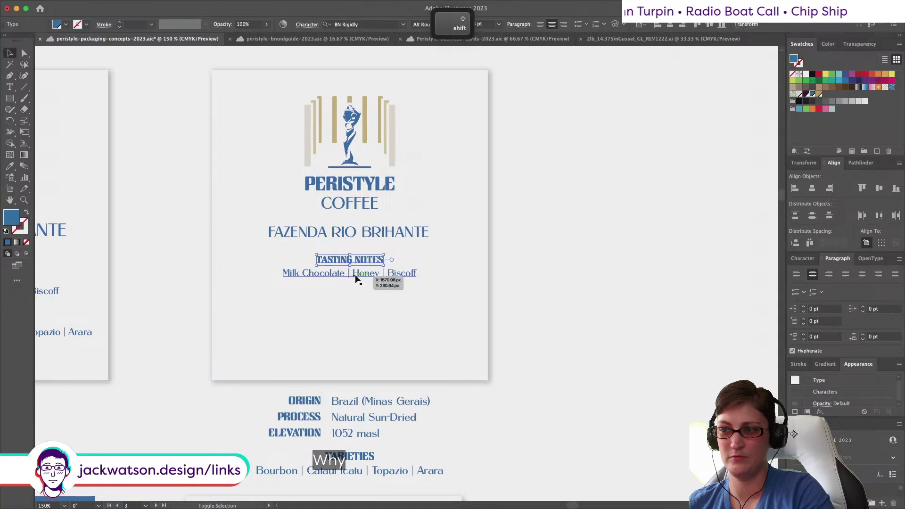
{"action": "left_click", "coordinate": [355, 275], "text": "shift"}
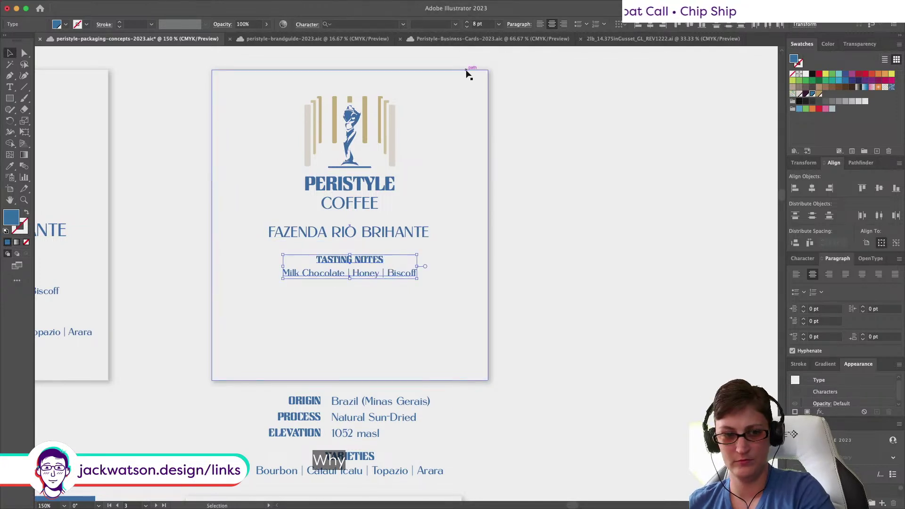
{"action": "key", "text": "super+g"}
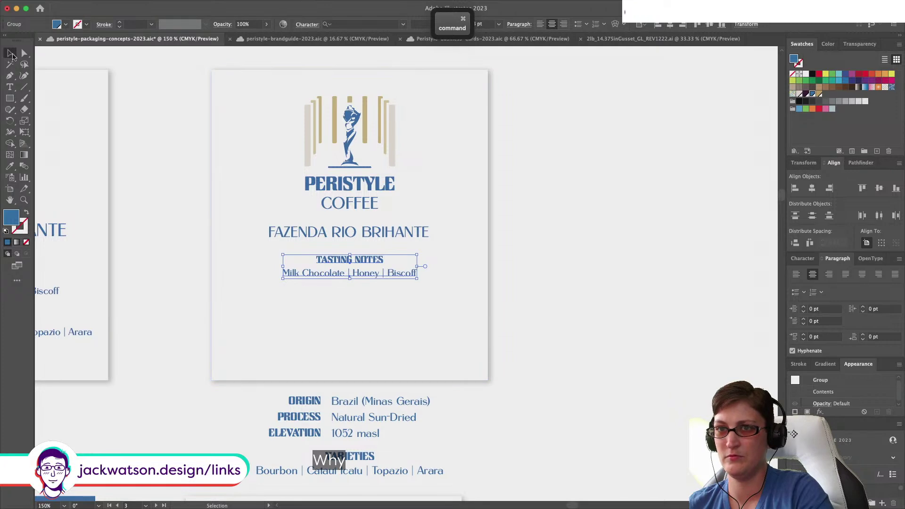
Step: Copy the coffee name's text style onto the TASTING NOTES heading with the Eyedropper and set its font size to 8 pt
{"action": "key", "text": "a"}
{"action": "left_click", "coordinate": [380, 260]}
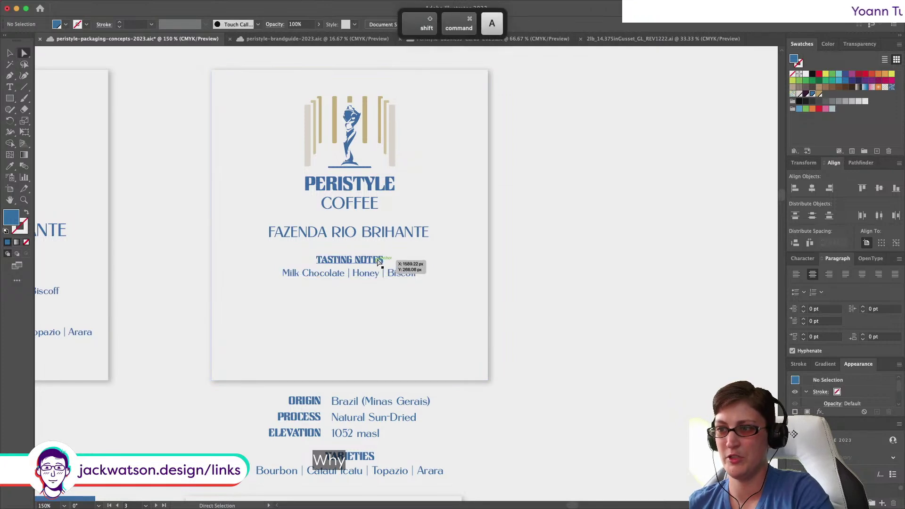
{"action": "left_click", "coordinate": [11, 168]}
{"action": "left_click", "coordinate": [417, 234]}
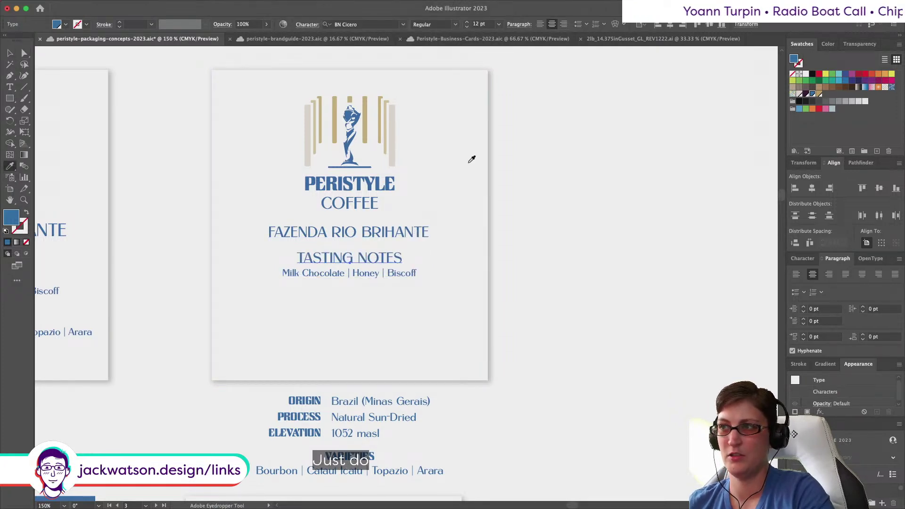
{"action": "left_click", "coordinate": [485, 24]}
{"action": "type", "text": "8"}
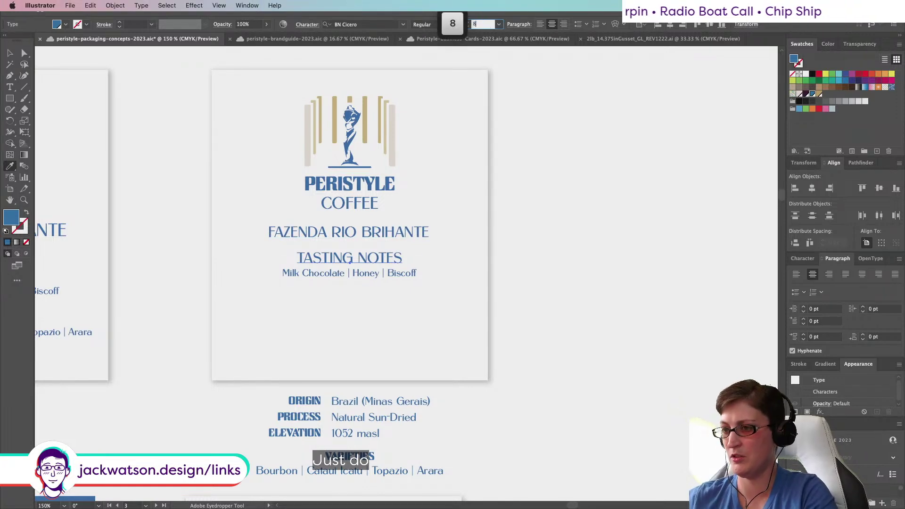
{"action": "key", "text": "Return"}
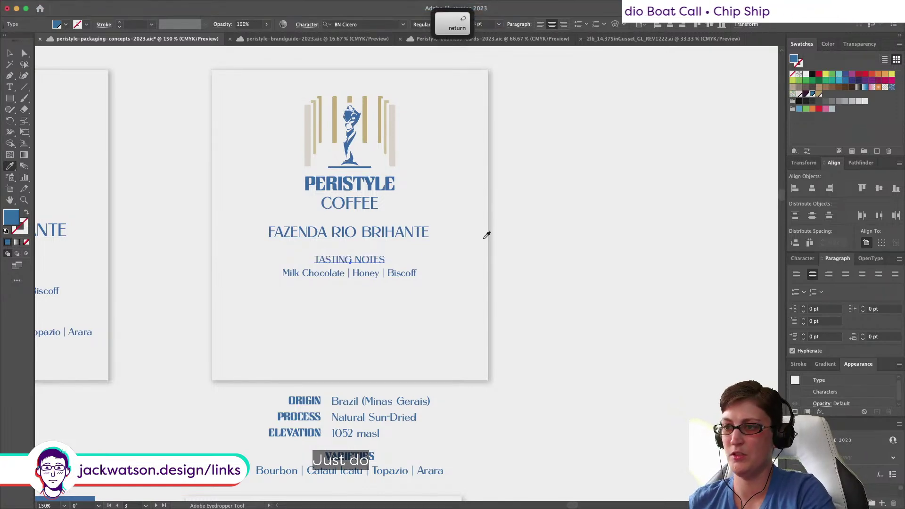
{"action": "left_click", "coordinate": [25, 53]}
{"action": "left_click", "coordinate": [159, 137]}
{"action": "left_click", "coordinate": [9, 53]}
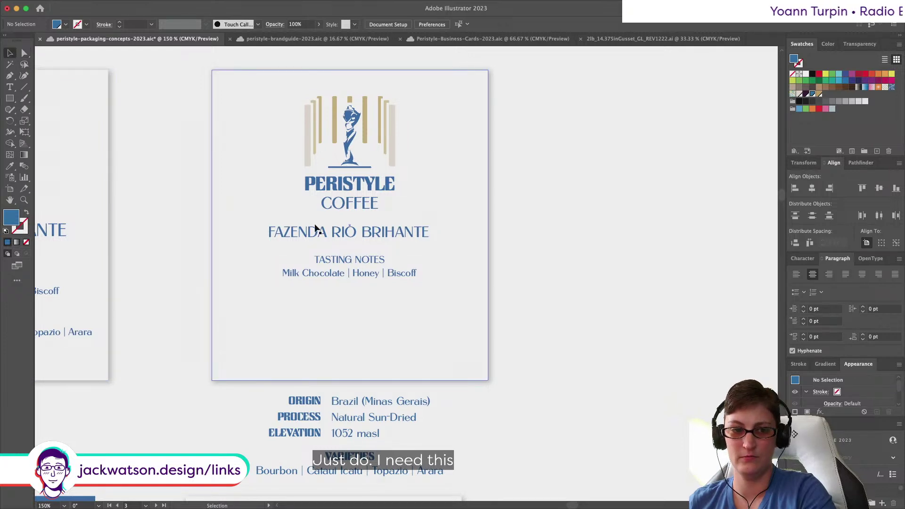
Step: Duplicate the tasting notes group just below itself and change the copy's heading to ORIGIN
{"action": "left_click", "coordinate": [359, 263]}
{"action": "left_click_drag", "start_coordinate": [368, 264], "coordinate": [369, 294]}
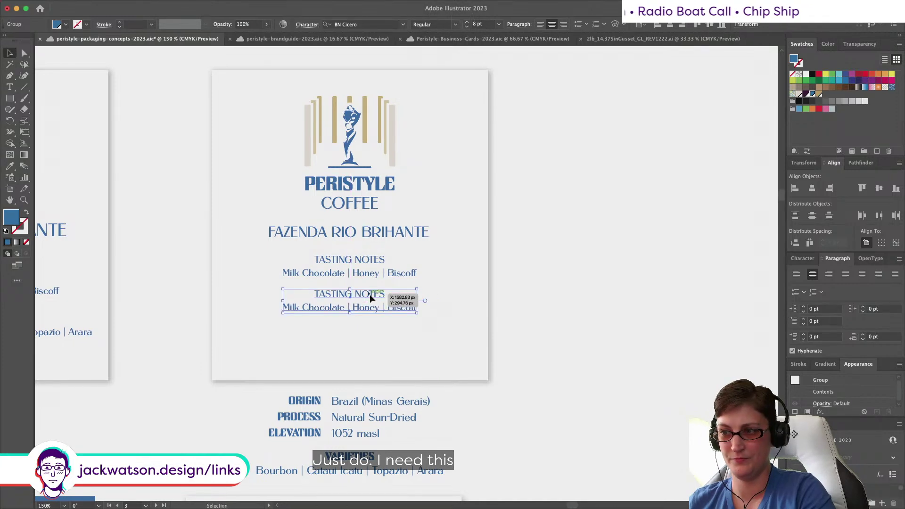
{"action": "double_click", "coordinate": [369, 294]}
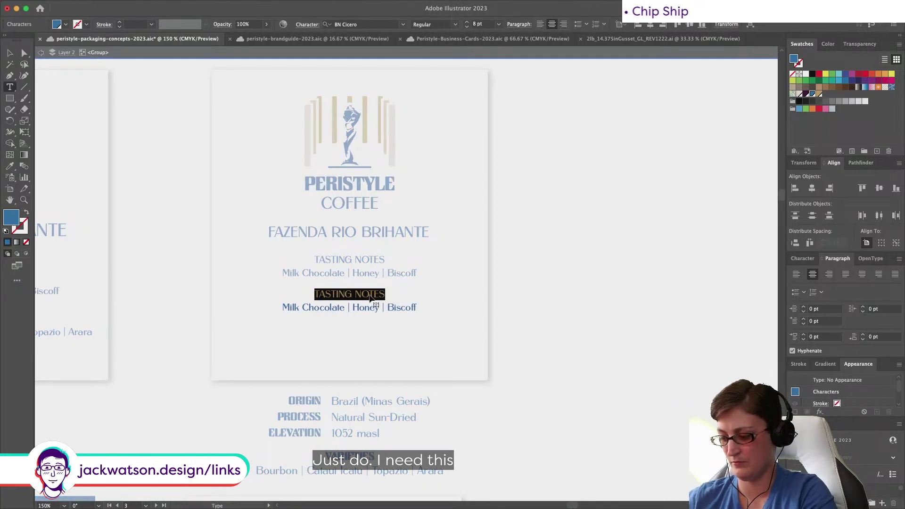
{"action": "type", "text": "ORIGIN"}
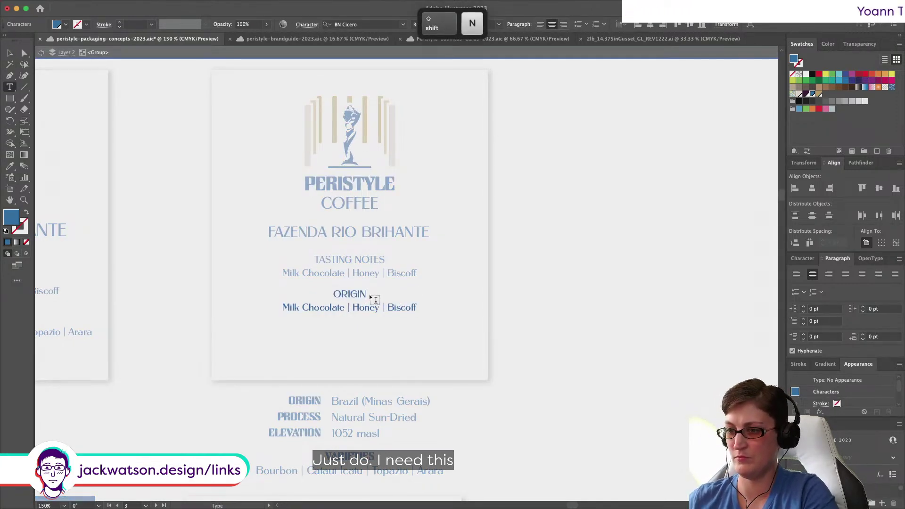
{"action": "left_click", "coordinate": [41, 53]}
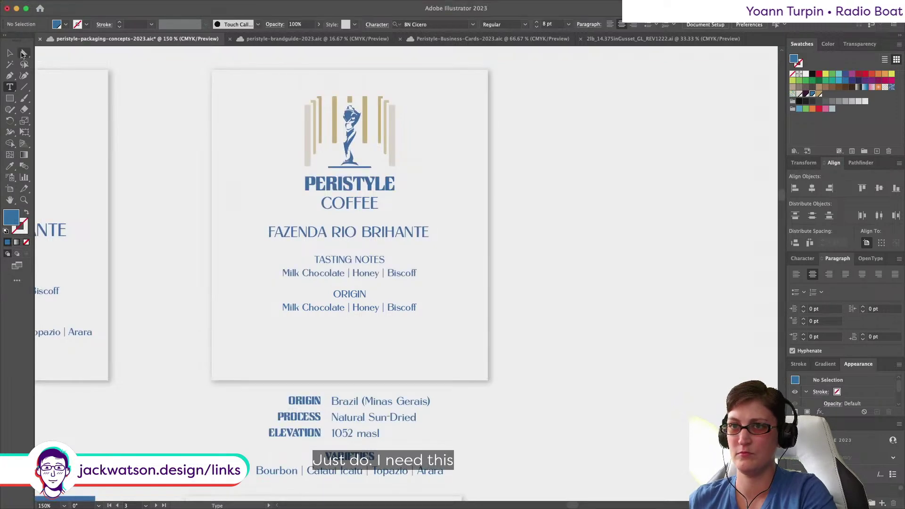
Step: Replace the flavour line under ORIGIN with the Brazil (Minas Gerais) text copied from the details below the label
{"action": "key", "text": "t"}
{"action": "triple_click", "coordinate": [376, 404]}
{"action": "key", "text": "super+c"}
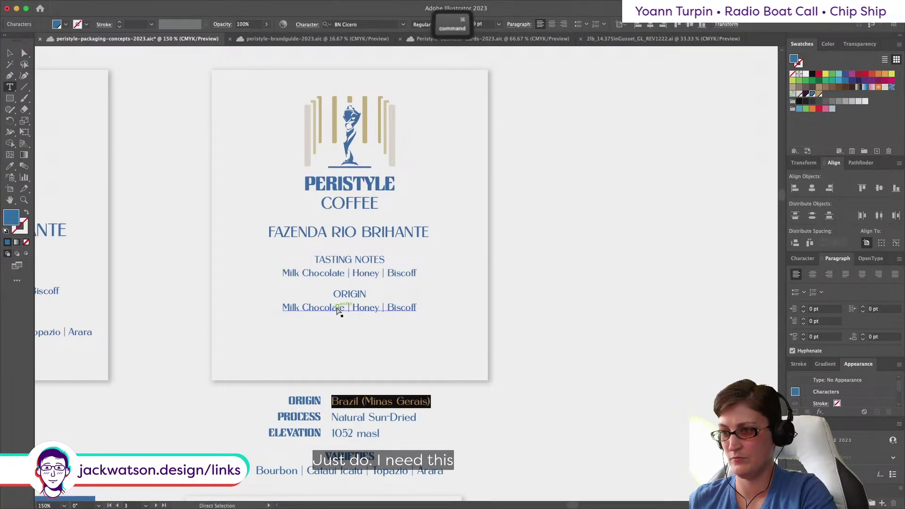
{"action": "triple_click", "coordinate": [336, 308]}
{"action": "key", "text": "super+v"}
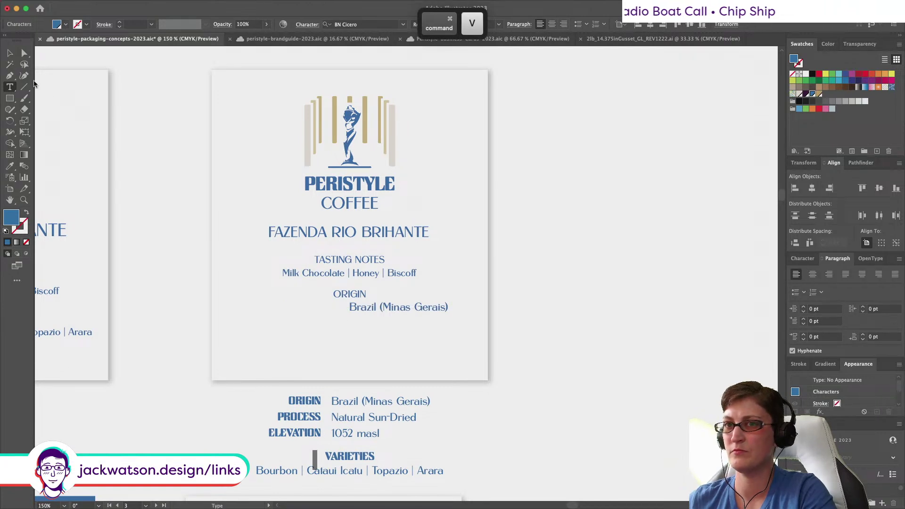
Step: Centre-align the Brazil (Minas Gerais) line under ORIGIN and set its font size to 8 pt
{"action": "key", "text": "Escape"}
{"action": "left_click", "coordinate": [550, 24]}
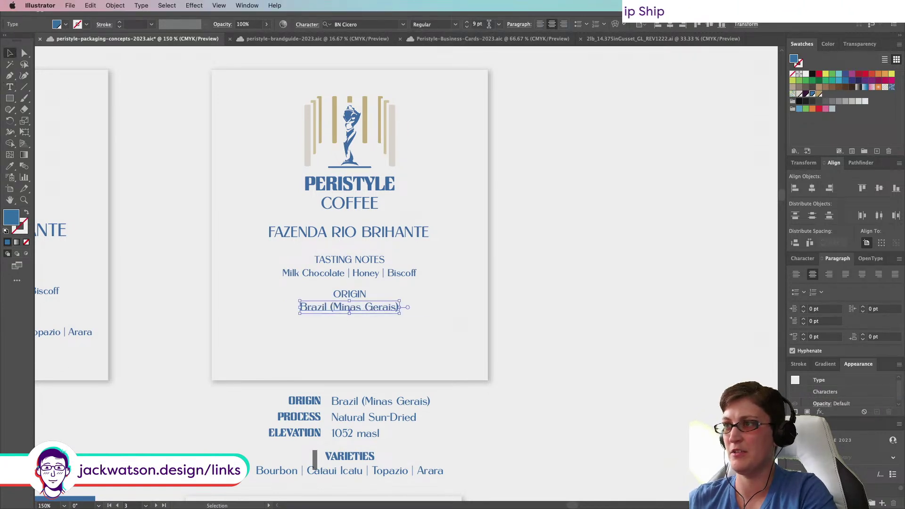
{"action": "key", "text": "Return"}
Step: Ungroup the ORIGIN heading and its Brazil (Minas Gerais) line on the third label
{"action": "left_click", "coordinate": [363, 288], "text": "shift"}
{"action": "left_click", "coordinate": [360, 262], "text": "shift"}
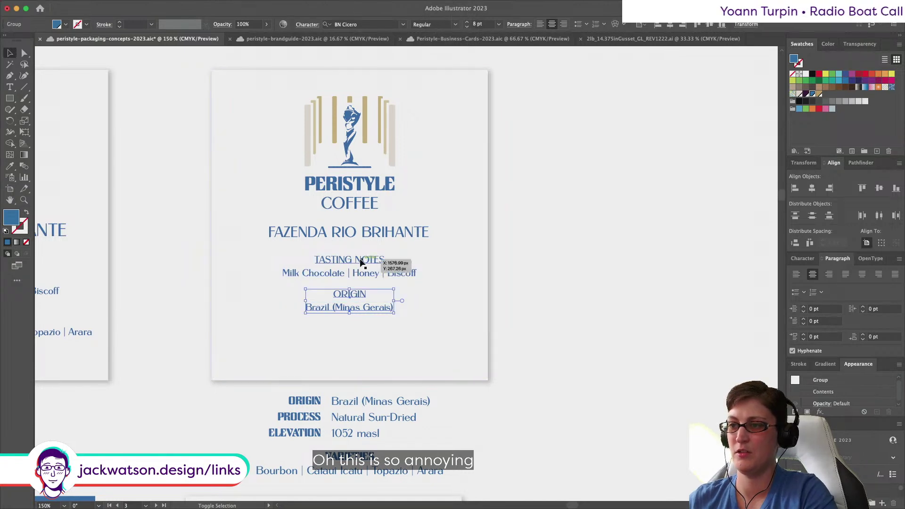
{"action": "left_click", "coordinate": [367, 272], "text": "shift"}
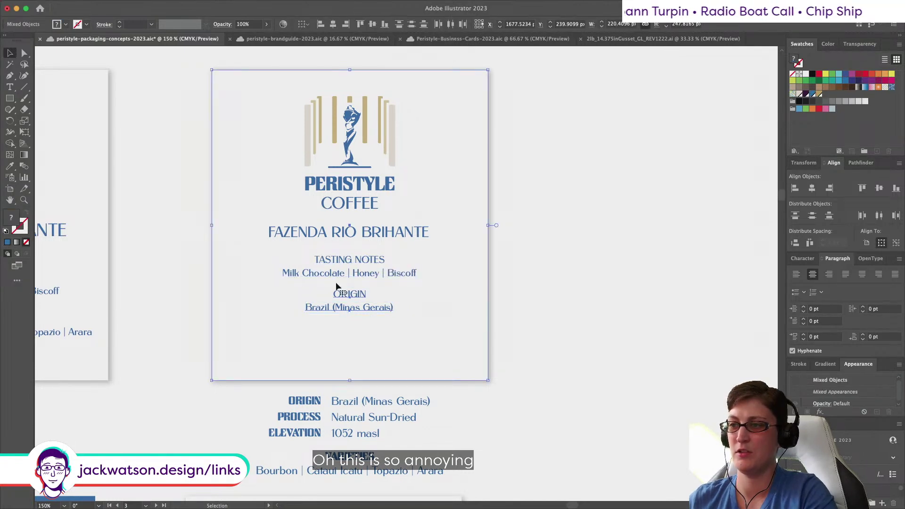
{"action": "left_click_drag", "start_coordinate": [369, 302], "coordinate": [365, 304]}
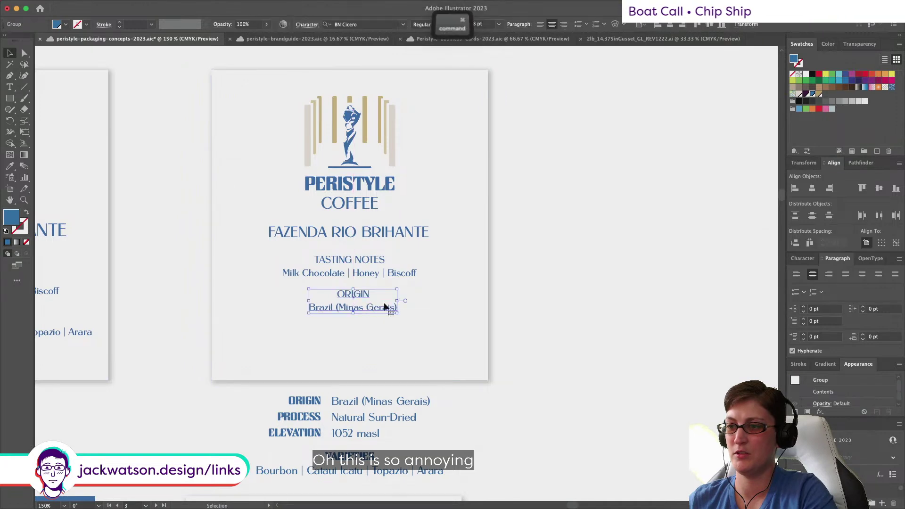
{"action": "right_click", "coordinate": [346, 306]}
{"action": "left_click", "coordinate": [364, 400]}
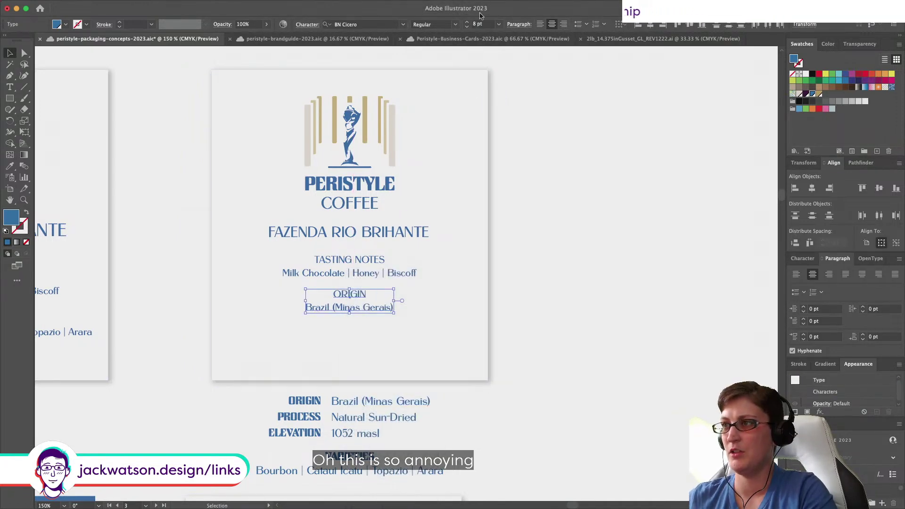
Step: Centre the ORIGIN heading and its line horizontally on the third label together with the logo and other text
{"action": "left_click_drag", "start_coordinate": [350, 301], "coordinate": [363, 301]}
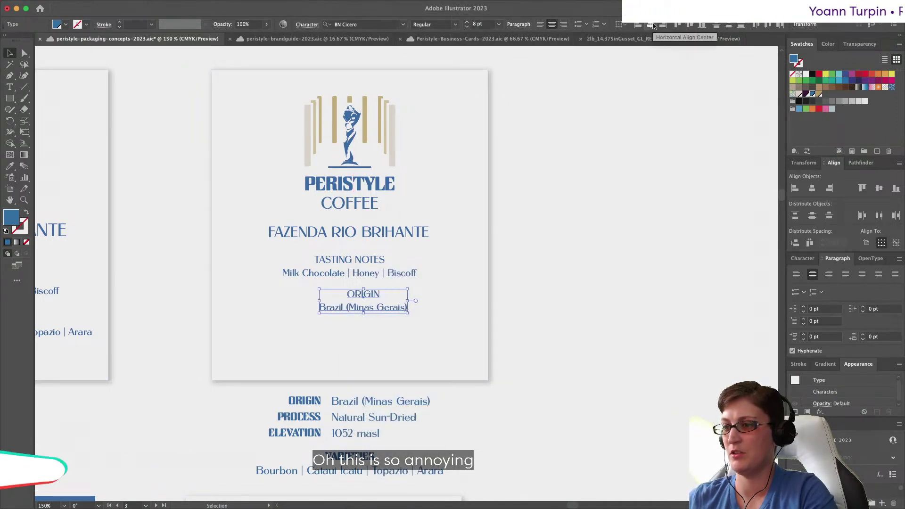
{"action": "left_click", "coordinate": [370, 355], "text": "shift"}
{"action": "left_click", "coordinate": [577, 305]}
{"action": "left_click_drag", "start_coordinate": [543, 348], "coordinate": [198, 115]}
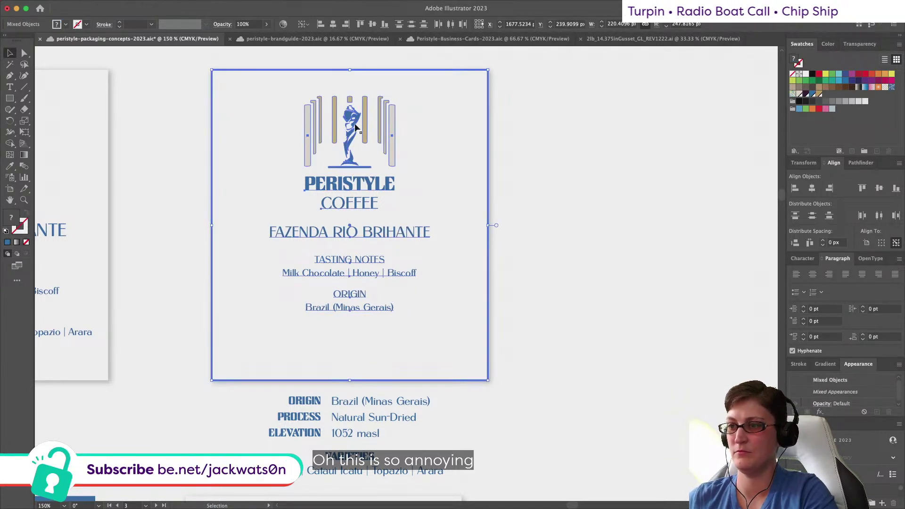
{"action": "key", "text": "super+shift+a"}
Step: Group the ORIGIN heading with its location line, duplicate the group just below, and open the copy's heading for editing
{"action": "left_click_drag", "start_coordinate": [380, 319], "coordinate": [363, 311]}
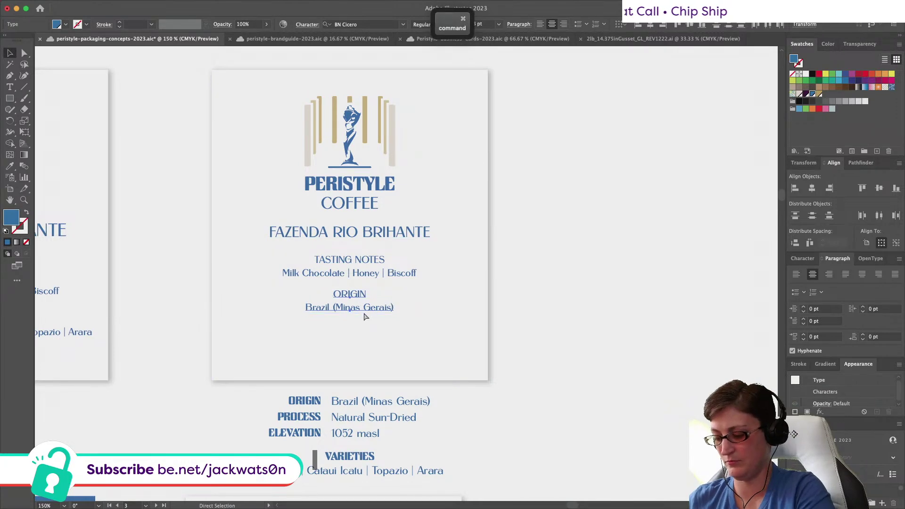
{"action": "scroll", "coordinate": [363, 311], "scroll_direction": "down", "scroll_amount": 2}
{"action": "key", "text": "super+c"}
{"action": "left_click_drag", "start_coordinate": [372, 257], "coordinate": [355, 280]}
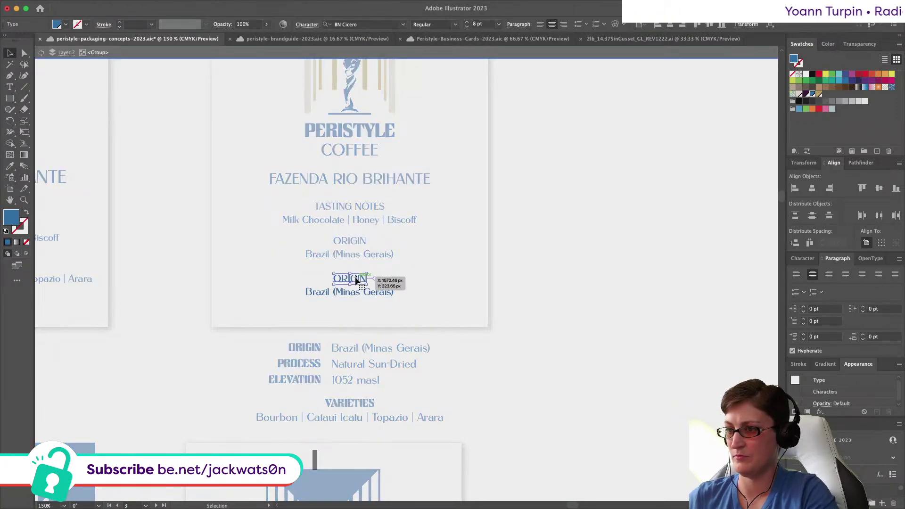
Step: Replace the copied group's heading with PROCESS and its detail line with Natural Sun-Dried on the third label
{"action": "double_click", "coordinate": [353, 279]}
{"action": "double_click", "coordinate": [354, 279]}
{"action": "type", "text": "PROCESS"}
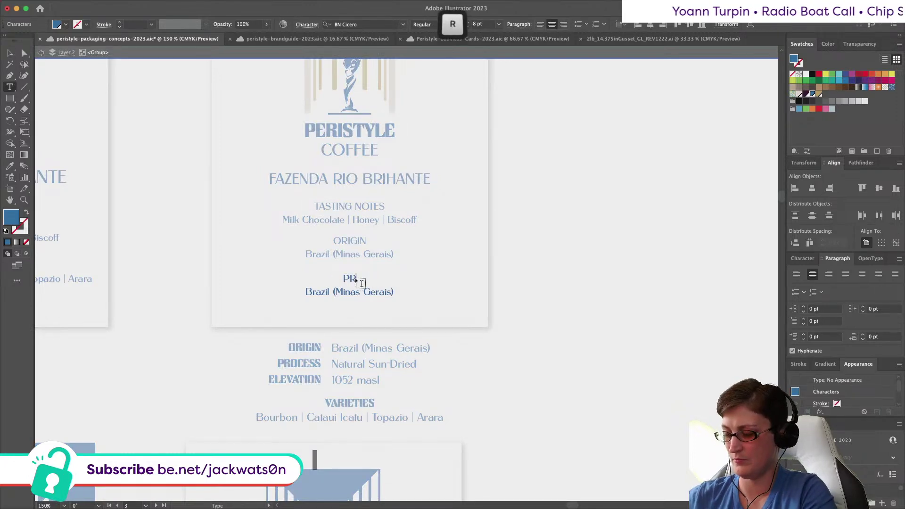
{"action": "triple_click", "coordinate": [347, 292]}
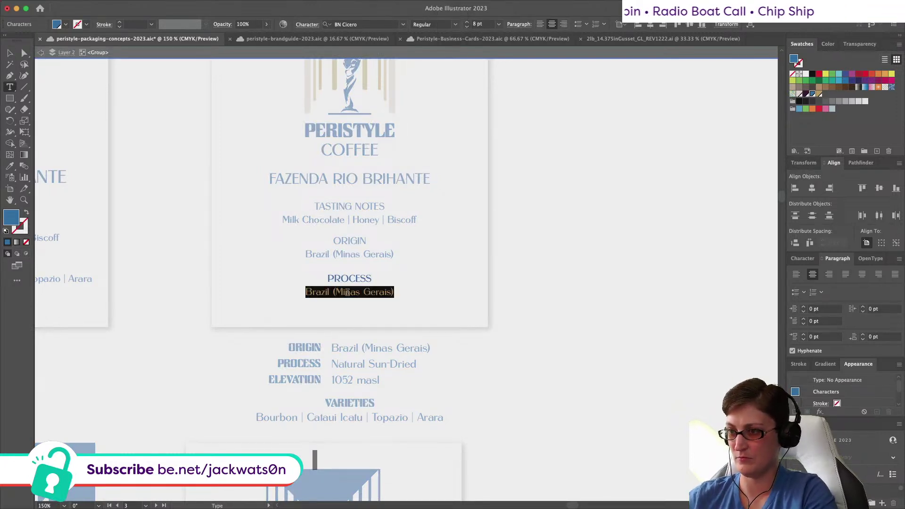
{"action": "type", "text": "Natural Sund"}
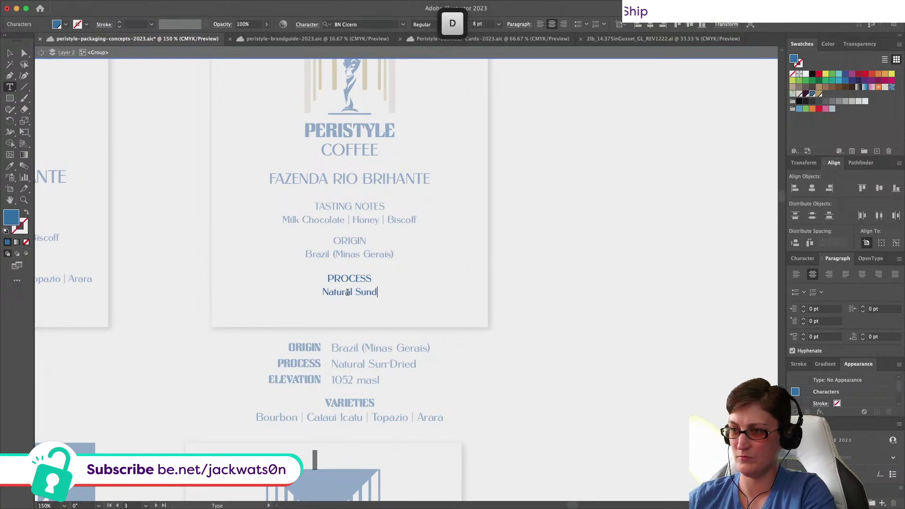
{"action": "key", "text": "BackSpace"}
{"action": "type", "text": "-D"}
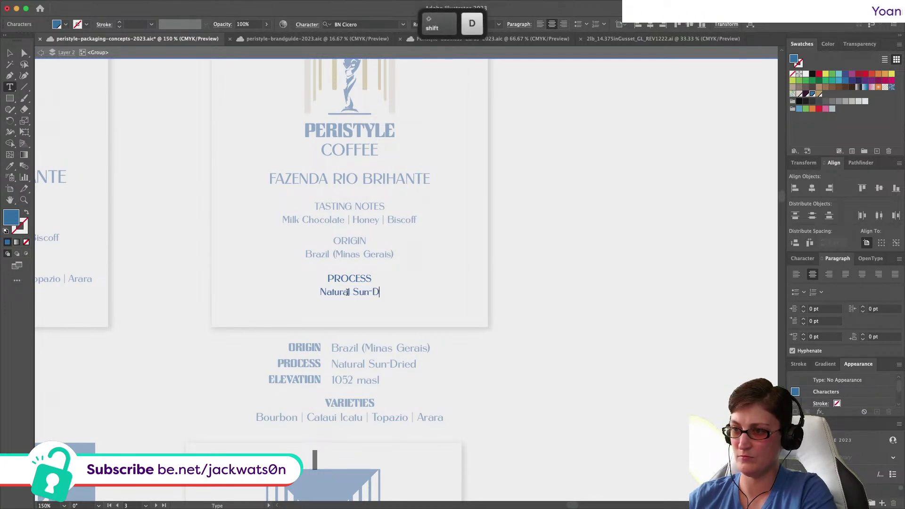
{"action": "type", "text": "ried"}
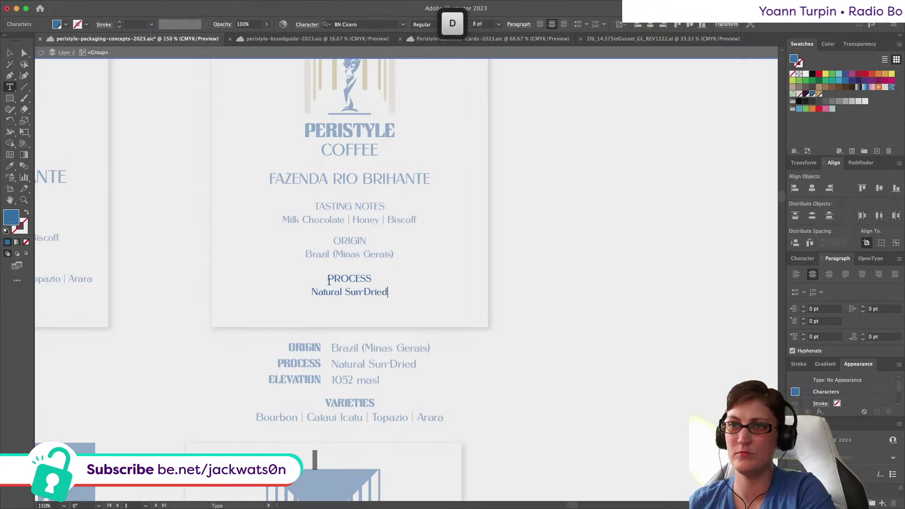
{"action": "key", "text": "Escape"}
{"action": "key", "text": "Escape"}
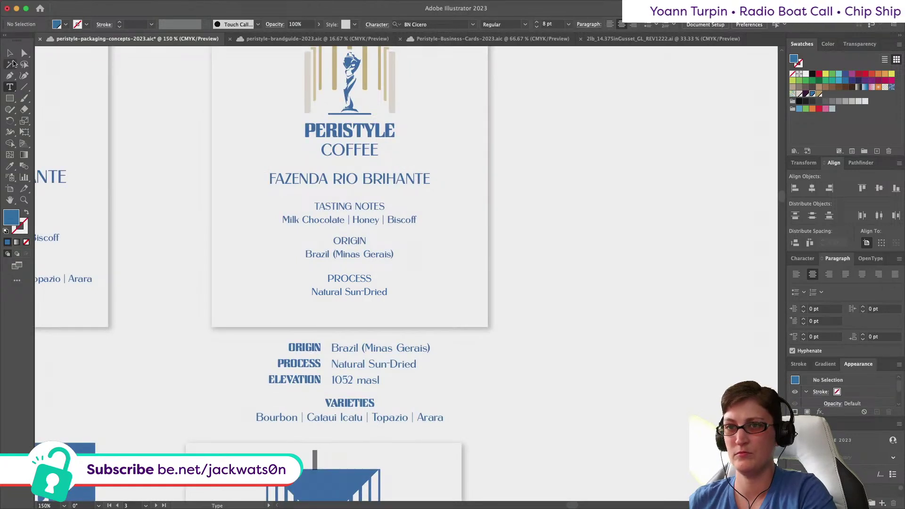
{"action": "left_click", "coordinate": [10, 53]}
Step: Duplicate the PROCESS group directly below itself on the third label
{"action": "scroll", "coordinate": [348, 229], "scroll_direction": "up", "scroll_amount": 2}
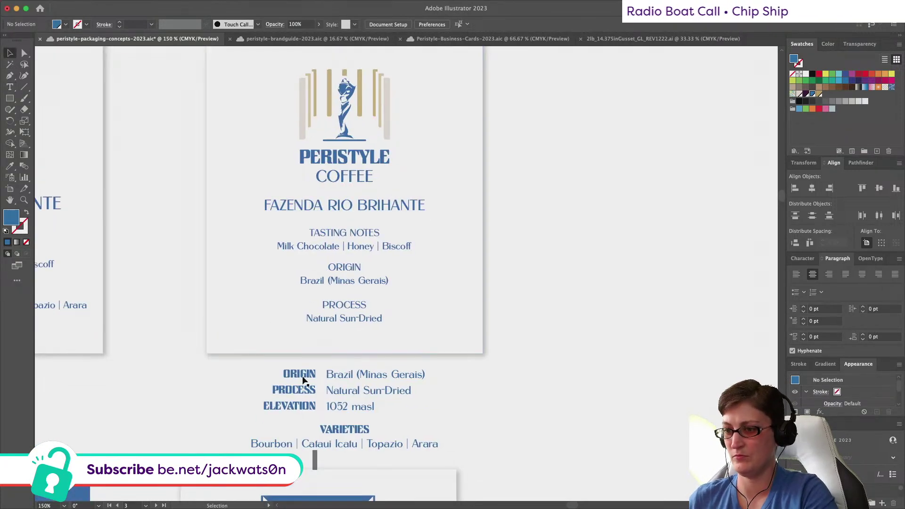
{"action": "left_click", "coordinate": [349, 321]}
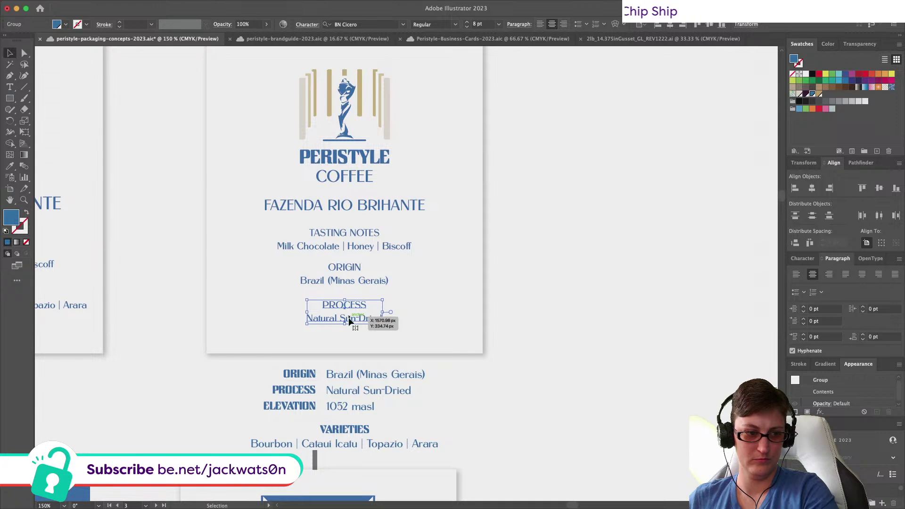
{"action": "key", "text": "super+f"}
{"action": "left_click_drag", "start_coordinate": [348, 307], "coordinate": [351, 335]}
Step: Change the lower PROCESS copy's heading to ELEVATION and its detail line to 1052 masl
{"action": "double_click", "coordinate": [351, 336]}
{"action": "double_click", "coordinate": [351, 336]}
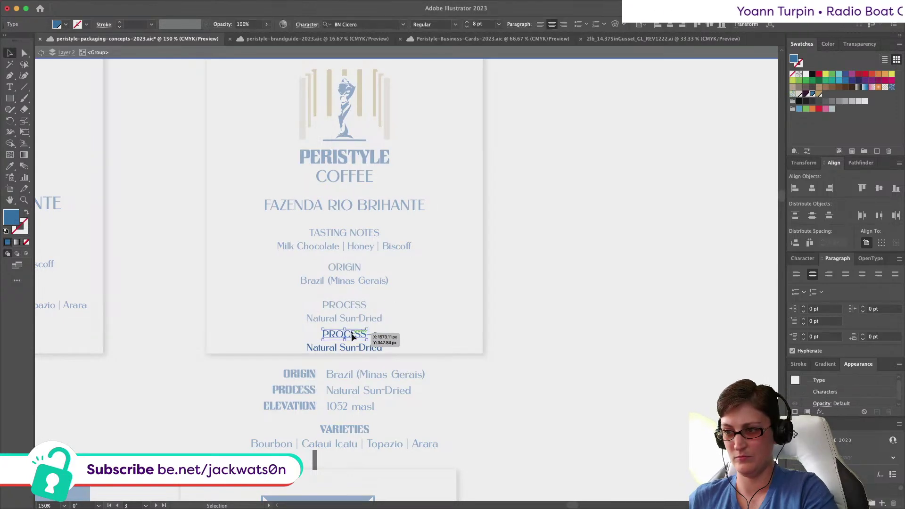
{"action": "double_click", "coordinate": [353, 336]}
{"action": "type", "text": "ELEVATION"}
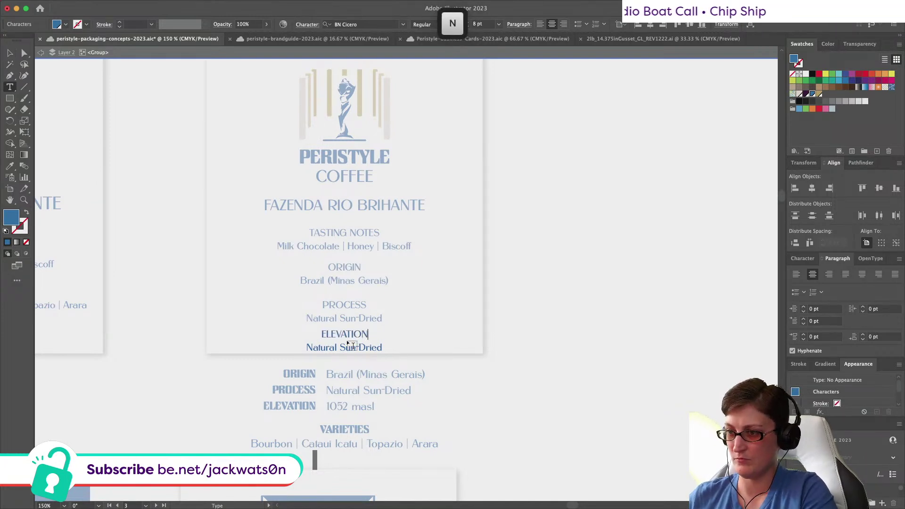
{"action": "triple_click", "coordinate": [347, 347]}
{"action": "type", "text": "105"}
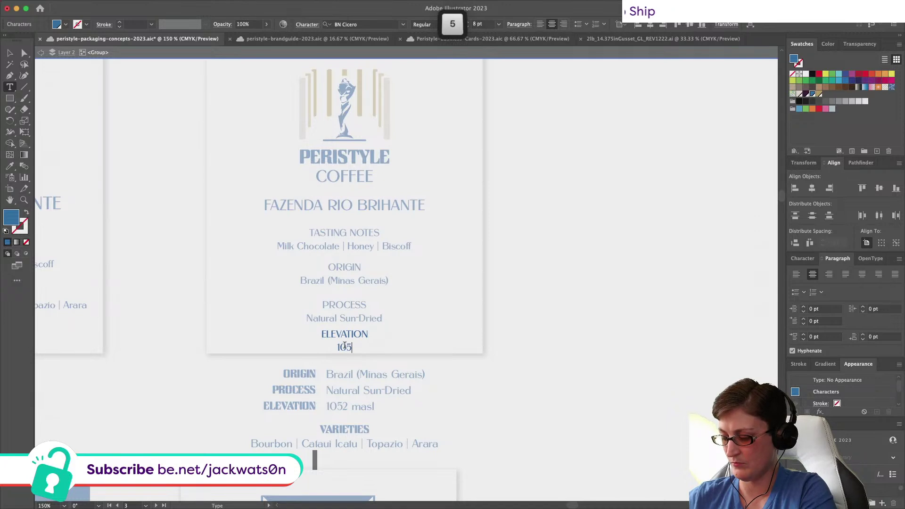
{"action": "type", "text": "2 masl"}
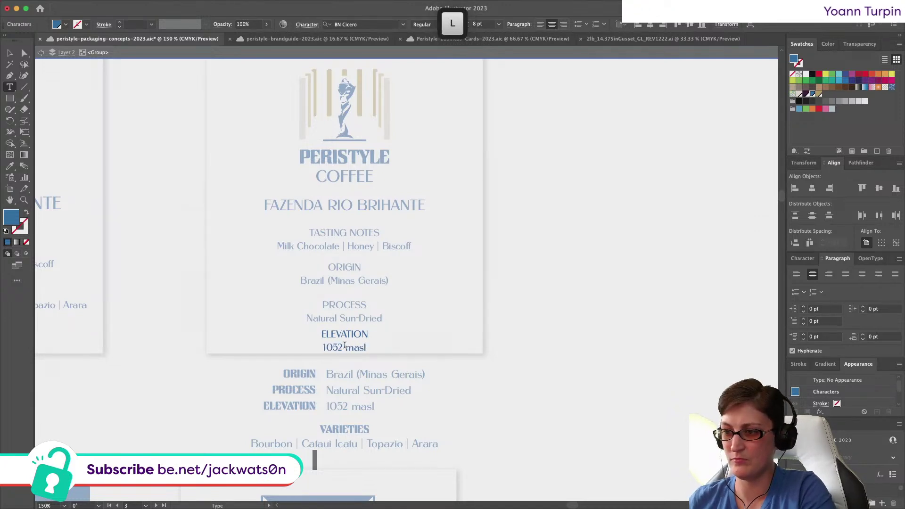
{"action": "left_click", "coordinate": [40, 52]}
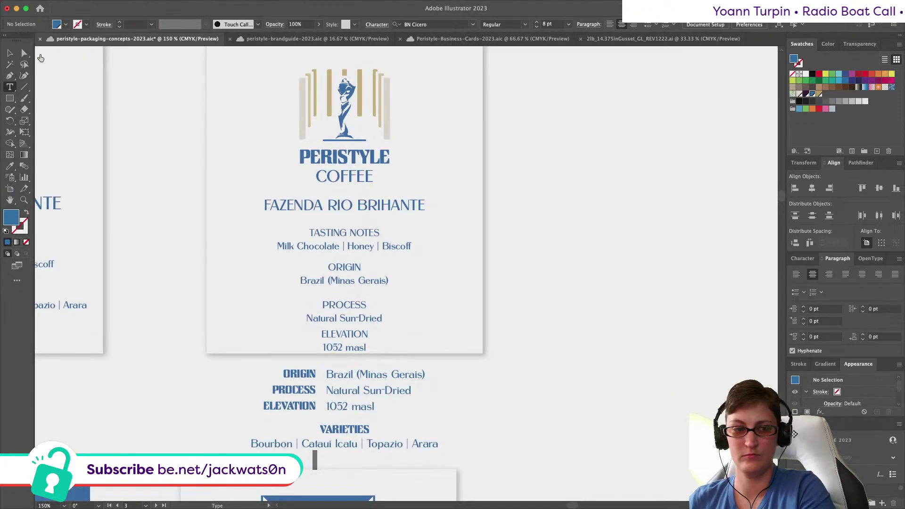
Step: Move the tasting notes, origin, process and elevation groups up together, and duplicate the ELEVATION group below the stack
{"action": "left_click", "coordinate": [10, 54]}
{"action": "left_click", "coordinate": [346, 250]}
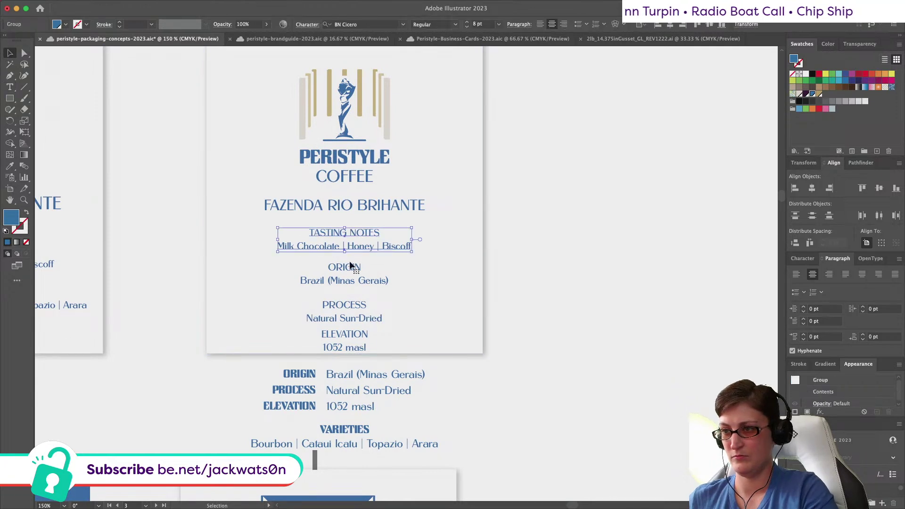
{"action": "left_click", "coordinate": [350, 282], "text": "shift"}
{"action": "left_click", "coordinate": [363, 318], "text": "shift"}
{"action": "left_click", "coordinate": [363, 333], "text": "shift"}
{"action": "mouse_move", "coordinate": [362, 333]}
{"action": "left_mouse_down"}
{"action": "mouse_move", "coordinate": [360, 306]}
{"action": "mouse_move", "coordinate": [357, 336]}
{"action": "left_mouse_up"}
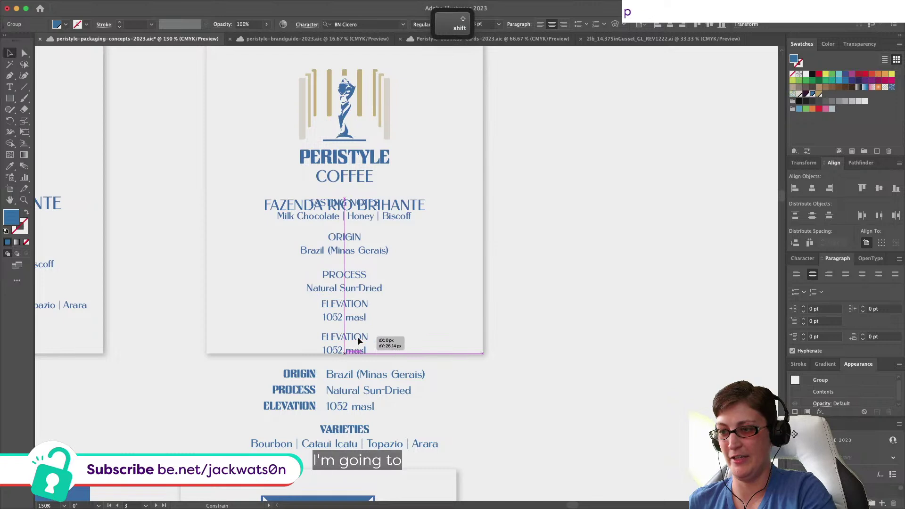
Step: Change the heading of the lower ELEVATION copy to VARIETIES
{"action": "double_click", "coordinate": [357, 338]}
{"action": "double_click", "coordinate": [358, 337]}
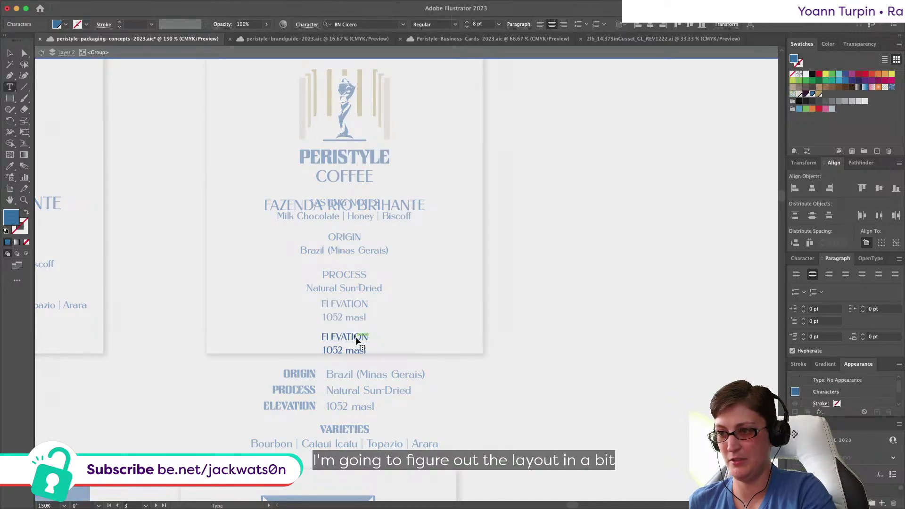
{"action": "double_click", "coordinate": [356, 337]}
{"action": "type", "text": "VARIETIES"}
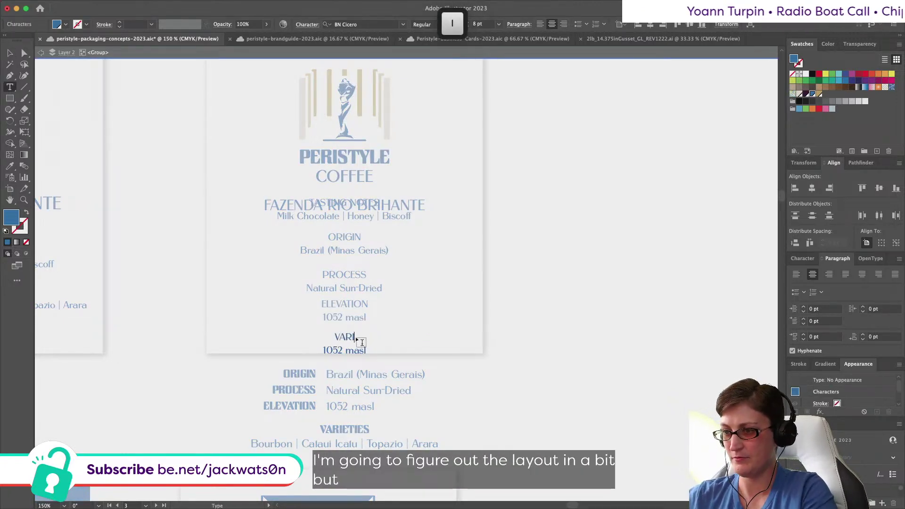
{"action": "key", "text": "Escape"}
{"action": "key", "text": "Escape"}
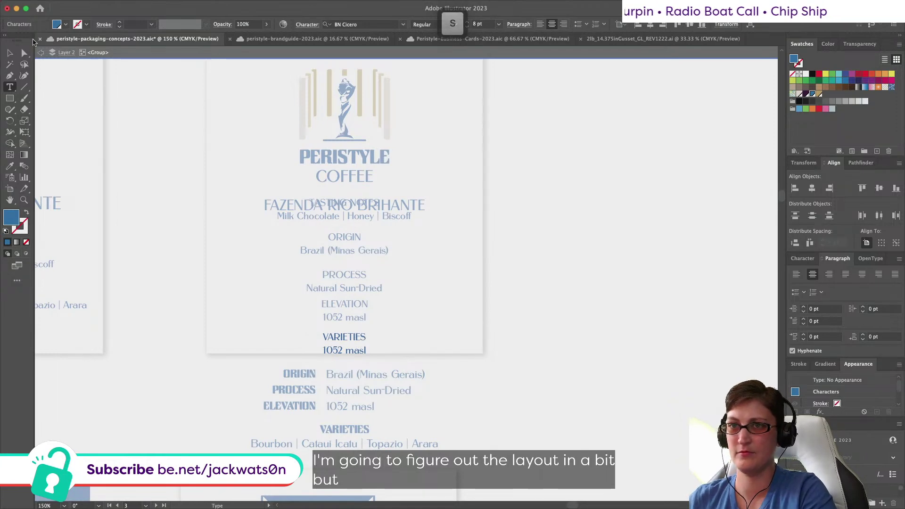
Step: Copy the Bourbon | Cataui Icatu | Topazio | Arara line and paste it without formatting over the text under the new VARIETIES heading
{"action": "triple_click", "coordinate": [373, 439]}
{"action": "key", "text": "super+c"}
{"action": "triple_click", "coordinate": [348, 351]}
{"action": "right_click", "coordinate": [348, 354]}
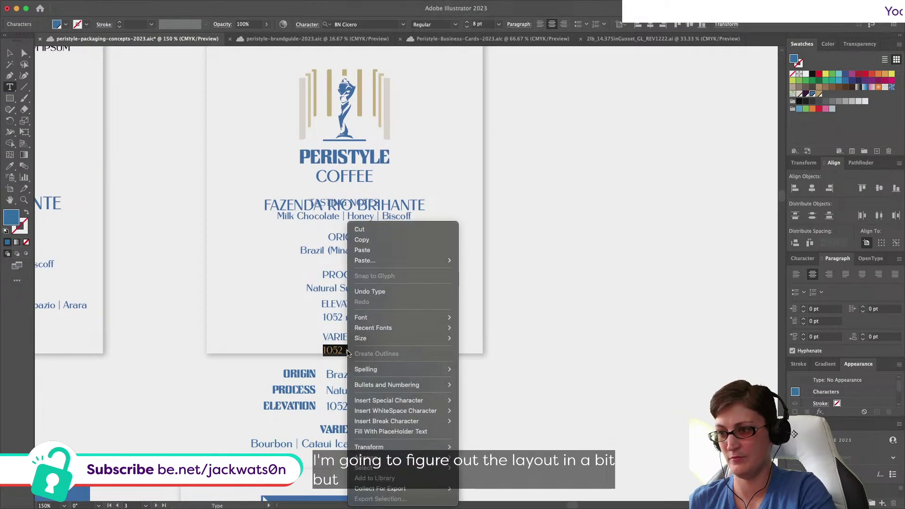
{"action": "mouse_move", "coordinate": [411, 262]}
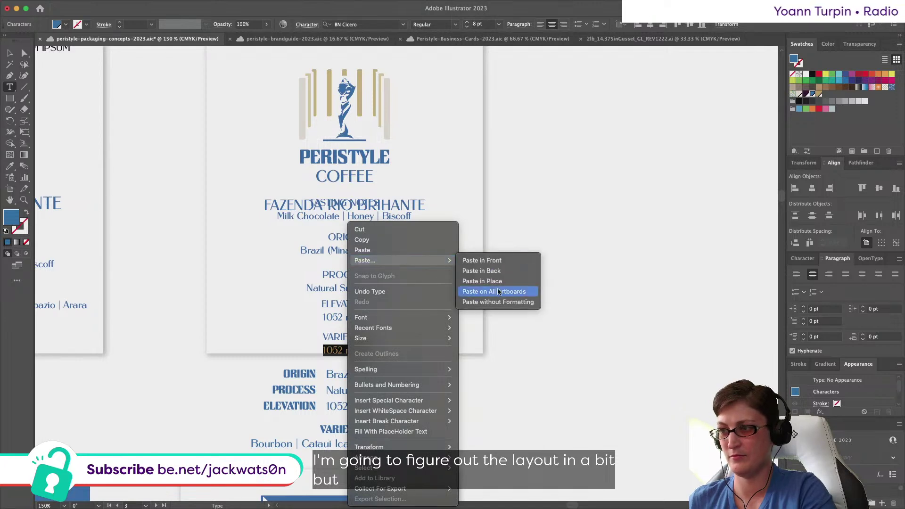
{"action": "left_click", "coordinate": [503, 302]}
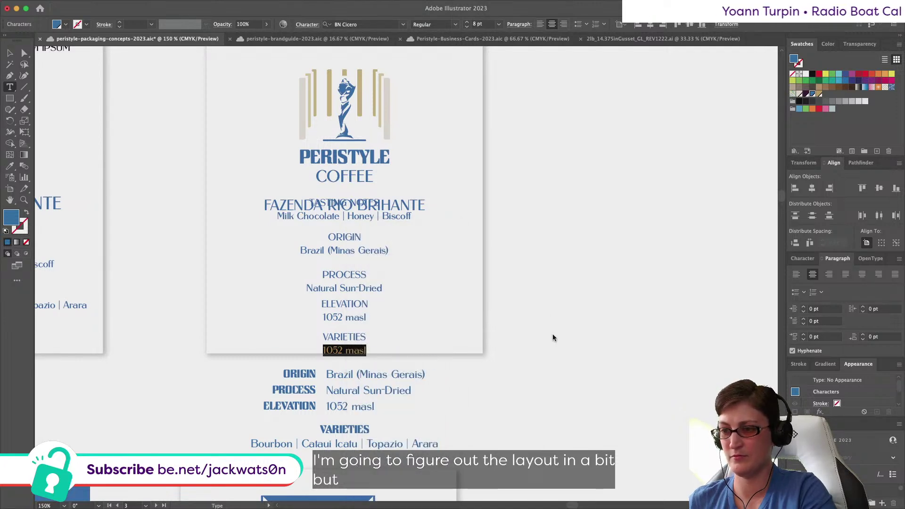
Step: Delete the loose origin, process, elevation and varieties reference text below the third label
{"action": "left_click", "coordinate": [9, 54]}
{"action": "left_click_drag", "start_coordinate": [396, 423], "coordinate": [243, 368]}
{"action": "key", "text": "BackSpace"}
Step: Move the stacked detail groups down together to clear the FAZENDA RIO BRIHANTE name, then deselect them
{"action": "scroll", "coordinate": [365, 214], "scroll_direction": "up", "scroll_amount": 3}
{"action": "scroll", "coordinate": [365, 214], "scroll_direction": "down", "scroll_amount": 1}
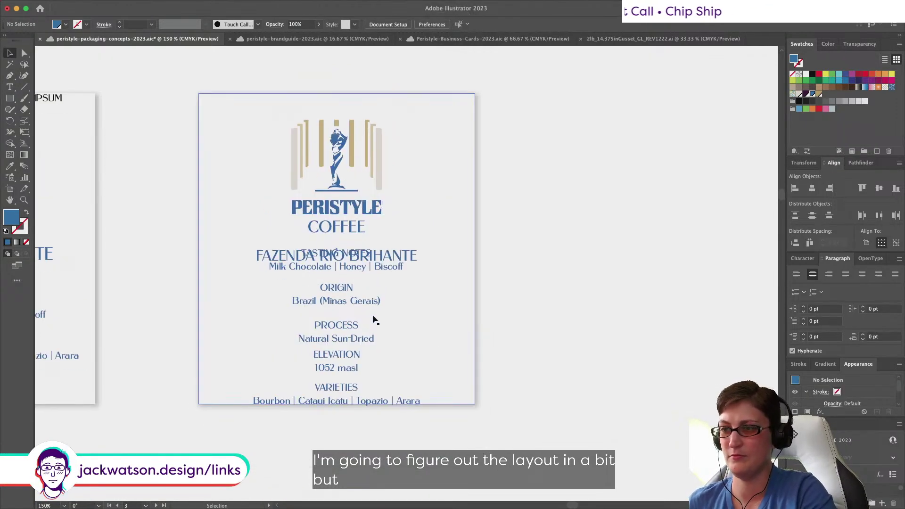
{"action": "left_click", "coordinate": [382, 274]}
{"action": "left_click_drag", "start_coordinate": [351, 341], "coordinate": [357, 412]}
{"action": "key", "text": "shift+super+a"}
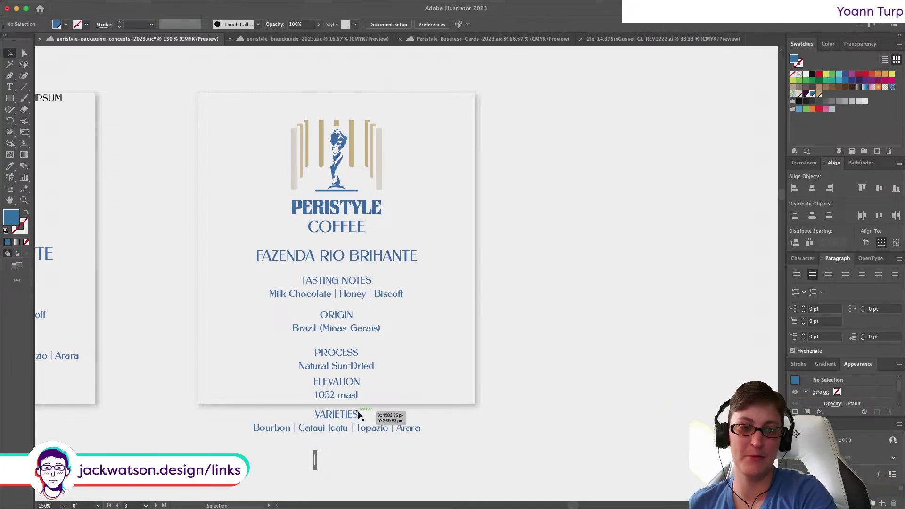
Step: Review the 1kg bag front, back and side designs that the sticker label goes on
{"action": "scroll", "coordinate": [525, 293], "scroll_direction": "left", "scroll_amount": 3}
{"action": "scroll", "coordinate": [525, 292], "scroll_direction": "down", "scroll_amount": 1}
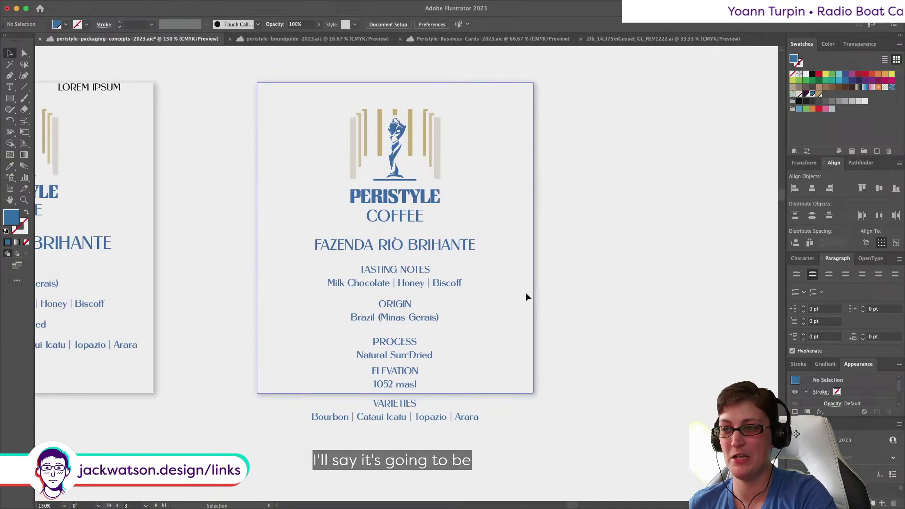
{"action": "scroll", "coordinate": [525, 293], "scroll_direction": "down", "scroll_amount": 6}
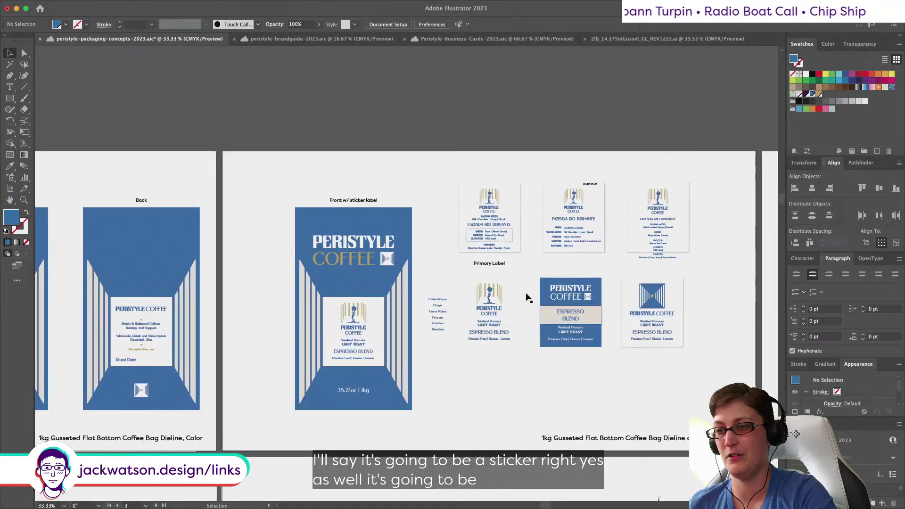
{"action": "scroll", "coordinate": [527, 297], "scroll_direction": "down", "scroll_amount": 1}
{"action": "scroll", "coordinate": [527, 297], "scroll_direction": "left", "scroll_amount": 6}
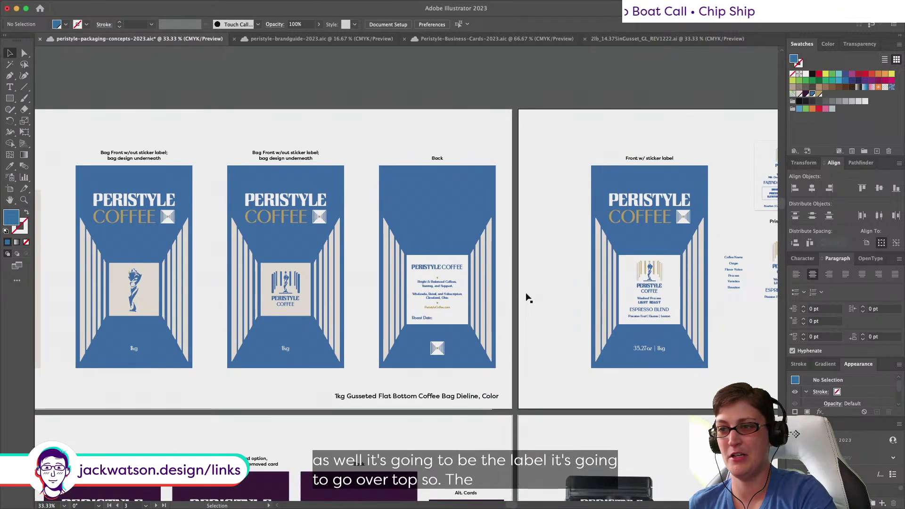
{"action": "scroll", "coordinate": [527, 297], "scroll_direction": "left", "scroll_amount": 3}
{"action": "scroll", "coordinate": [527, 297], "scroll_direction": "left", "scroll_amount": 1}
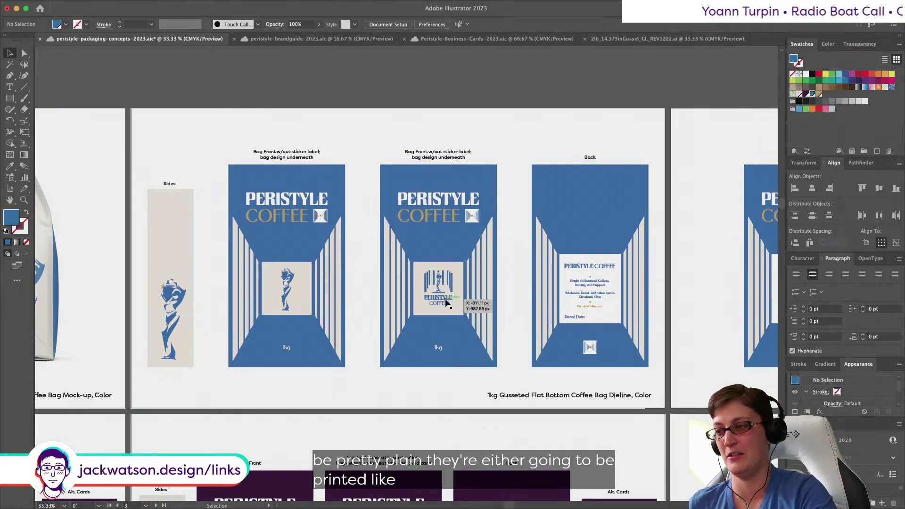
Step: Compare the primary label variations and examine the spacing of the stacked details on the third label
{"action": "scroll", "coordinate": [446, 303], "scroll_direction": "right", "scroll_amount": 12}
{"action": "scroll", "coordinate": [446, 303], "scroll_direction": "right", "scroll_amount": 1}
{"action": "scroll", "coordinate": [414, 253], "scroll_direction": "up", "scroll_amount": 1}
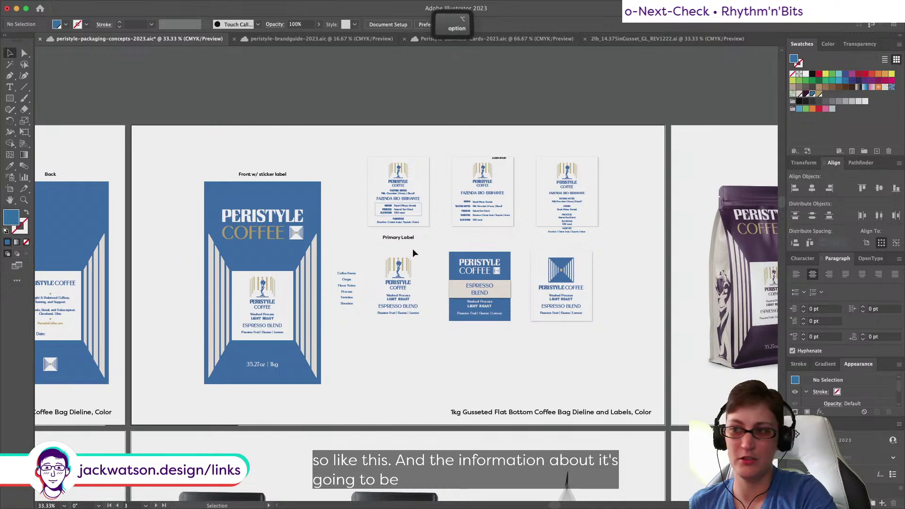
{"action": "scroll", "coordinate": [412, 248], "scroll_direction": "up", "scroll_amount": 1}
{"action": "scroll", "coordinate": [412, 248], "scroll_direction": "down", "scroll_amount": 1}
{"action": "scroll", "coordinate": [411, 248], "scroll_direction": "right", "scroll_amount": 2}
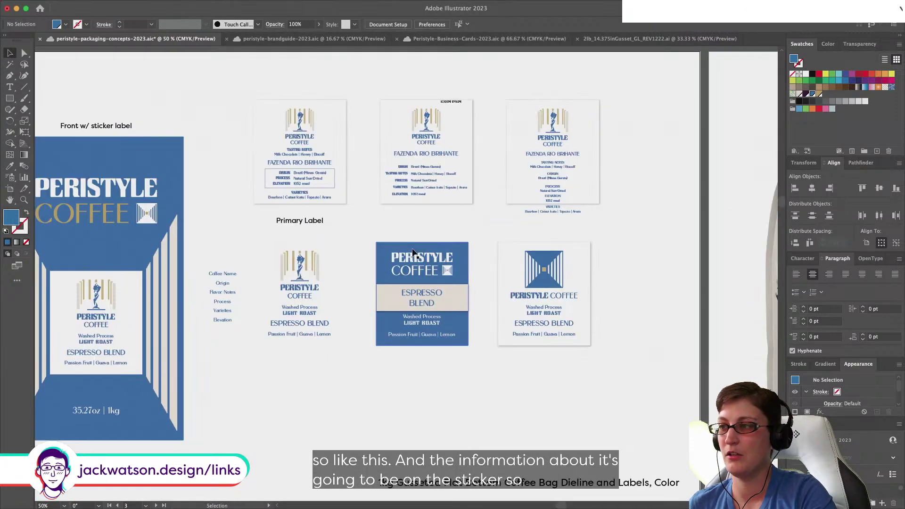
{"action": "scroll", "coordinate": [498, 187], "scroll_direction": "up", "scroll_amount": 2}
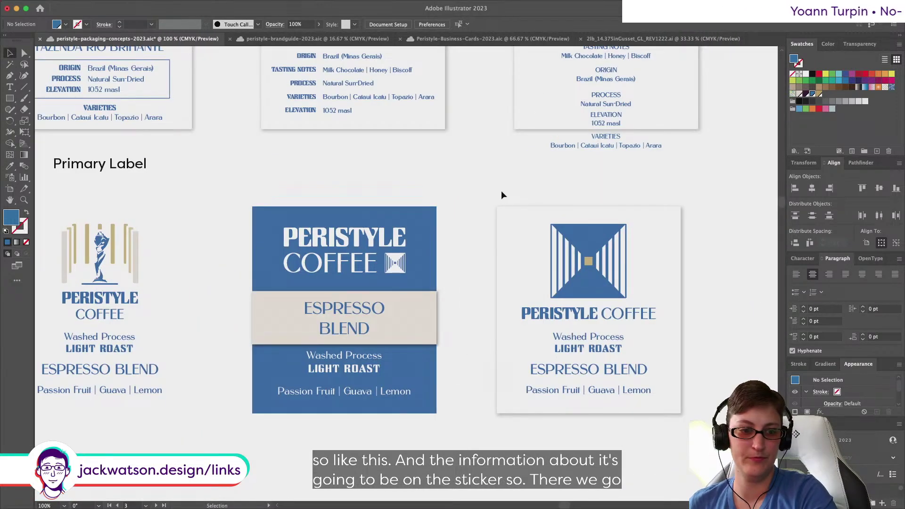
{"action": "scroll", "coordinate": [502, 191], "scroll_direction": "right", "scroll_amount": 3}
{"action": "scroll", "coordinate": [501, 193], "scroll_direction": "up", "scroll_amount": 3}
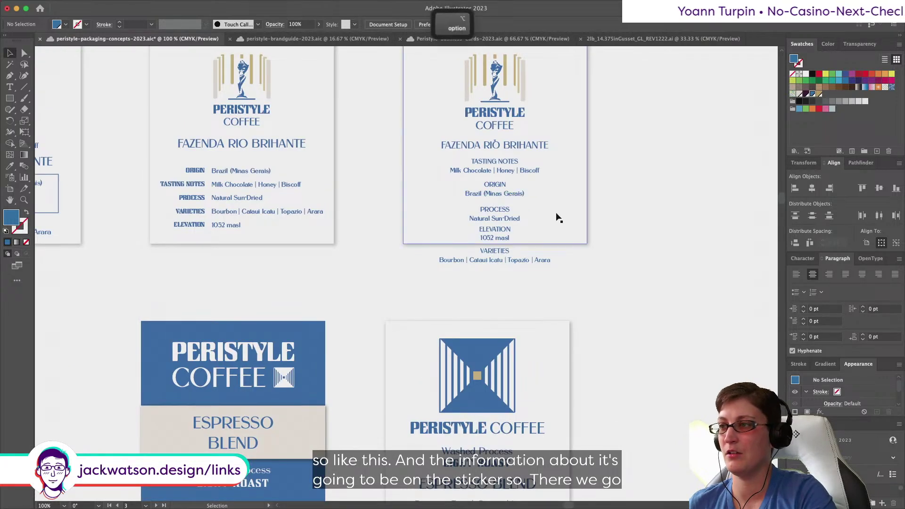
{"action": "scroll", "coordinate": [556, 216], "scroll_direction": "up", "scroll_amount": 1}
{"action": "scroll", "coordinate": [557, 217], "scroll_direction": "up", "scroll_amount": 2}
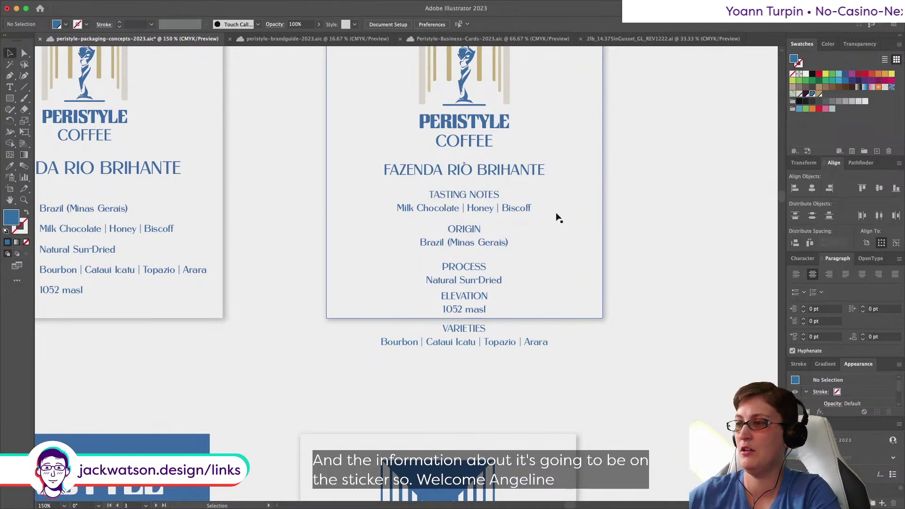
{"action": "scroll", "coordinate": [555, 217], "scroll_direction": "right", "scroll_amount": 5}
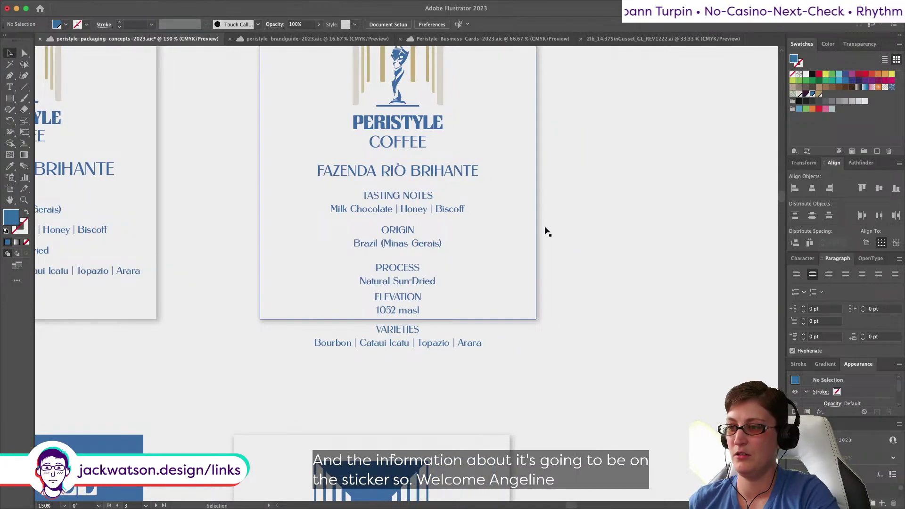
{"action": "scroll", "coordinate": [546, 230], "scroll_direction": "up", "scroll_amount": 1}
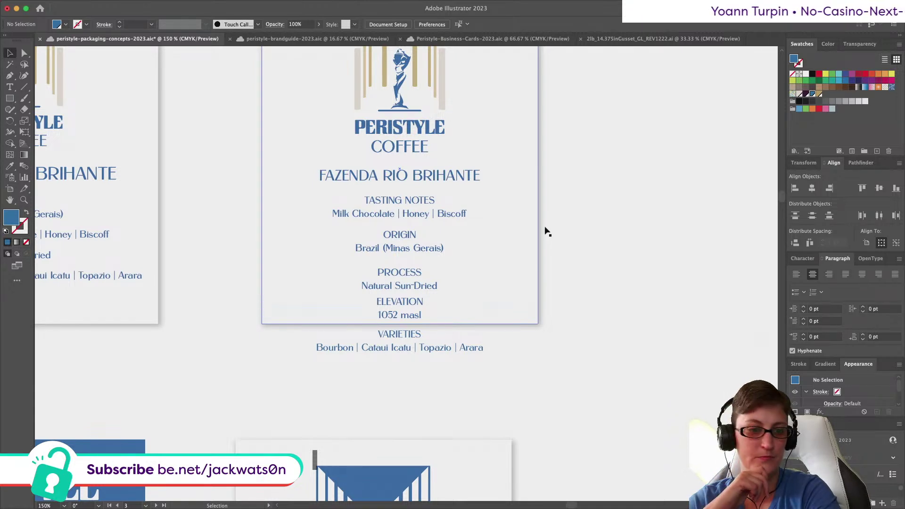
{"action": "scroll", "coordinate": [546, 231], "scroll_direction": "up", "scroll_amount": 1}
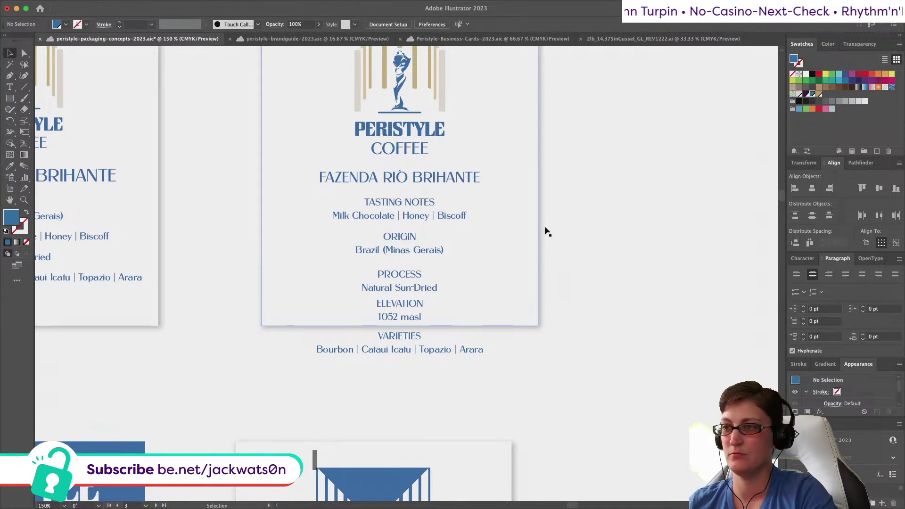
Step: Distribute the tasting notes, origin, process, elevation and varieties groups evenly by their vertical centres, then deselect them
{"action": "scroll", "coordinate": [544, 231], "scroll_direction": "up", "scroll_amount": 2}
{"action": "key", "text": "super+minus"}
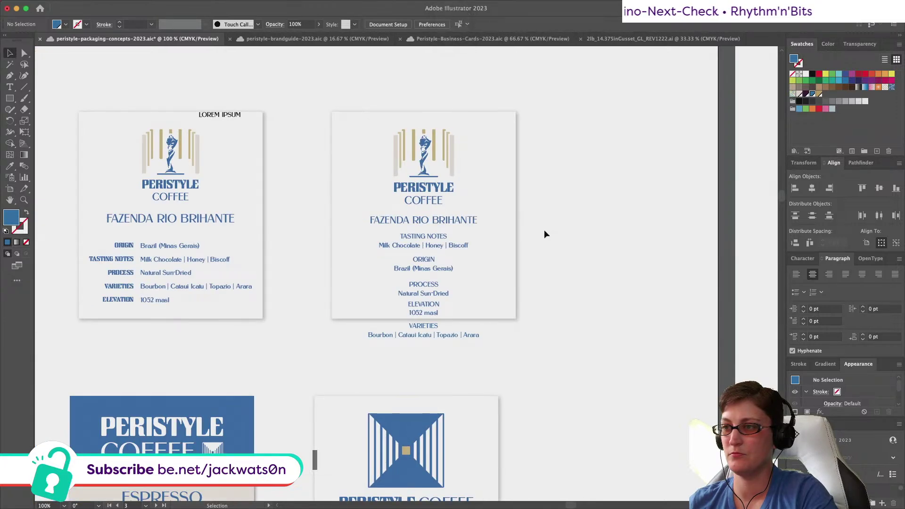
{"action": "left_click", "coordinate": [468, 220]}
{"action": "left_click", "coordinate": [454, 247]}
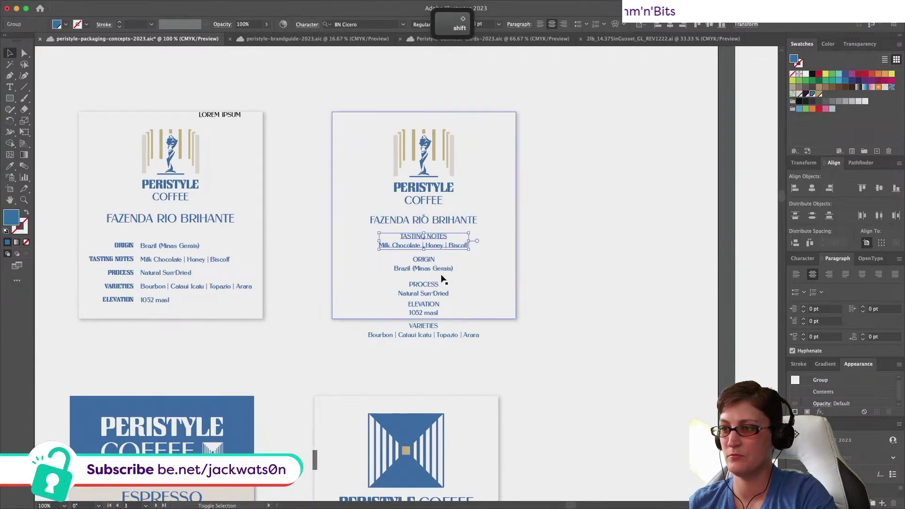
{"action": "left_click", "coordinate": [435, 337], "text": "shift"}
{"action": "left_click", "coordinate": [726, 27]}
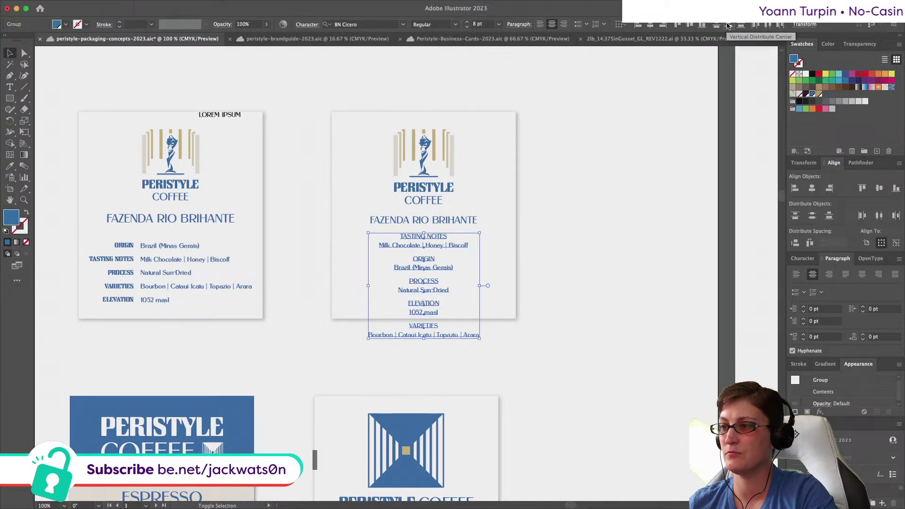
{"action": "left_click", "coordinate": [532, 332]}
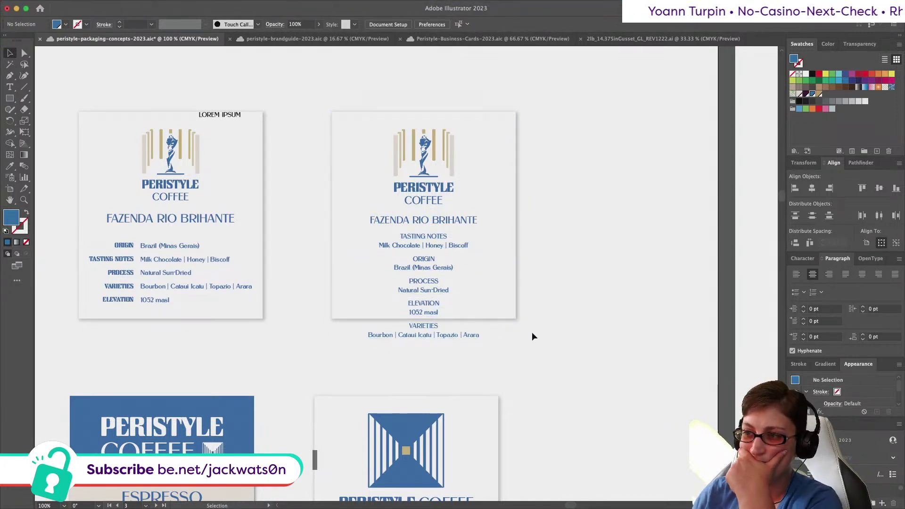
Step: Duplicate the five stacked detail groups into the empty area beside the third label and deselect the copy
{"action": "scroll", "coordinate": [531, 332], "scroll_direction": "down", "scroll_amount": 1}
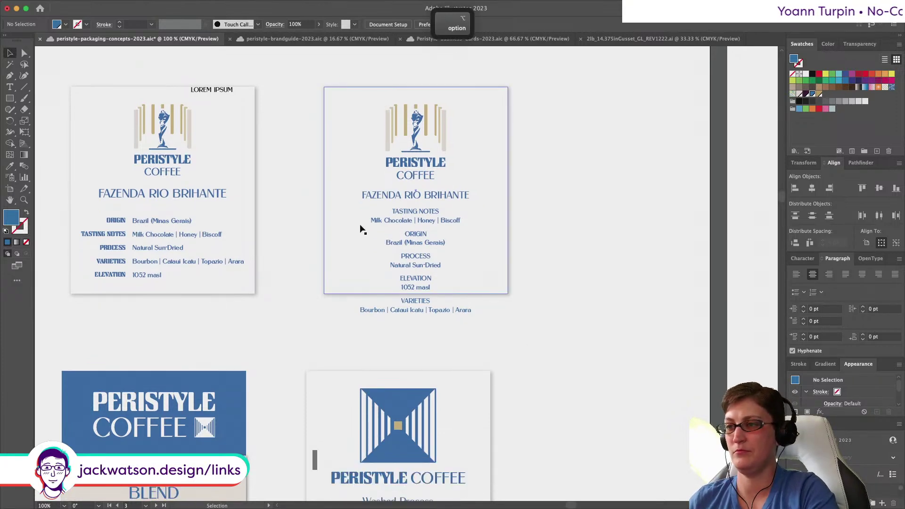
{"action": "scroll", "coordinate": [361, 229], "scroll_direction": "up", "scroll_amount": 2, "text": "alt"}
{"action": "scroll", "coordinate": [361, 229], "scroll_direction": "left", "scroll_amount": 3}
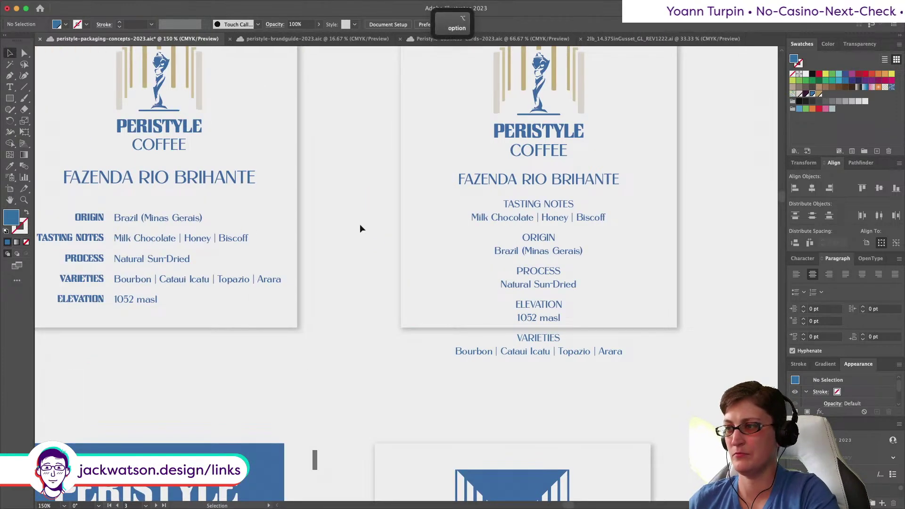
{"action": "scroll", "coordinate": [361, 229], "scroll_direction": "down", "scroll_amount": 2, "text": "alt"}
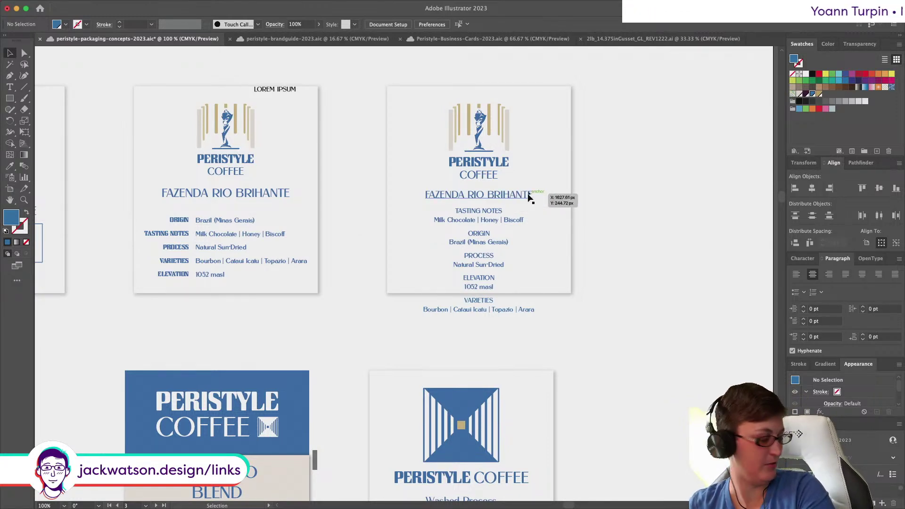
{"action": "scroll", "coordinate": [513, 192], "scroll_direction": "right", "scroll_amount": 2}
{"action": "scroll", "coordinate": [526, 232], "scroll_direction": "up", "scroll_amount": 1}
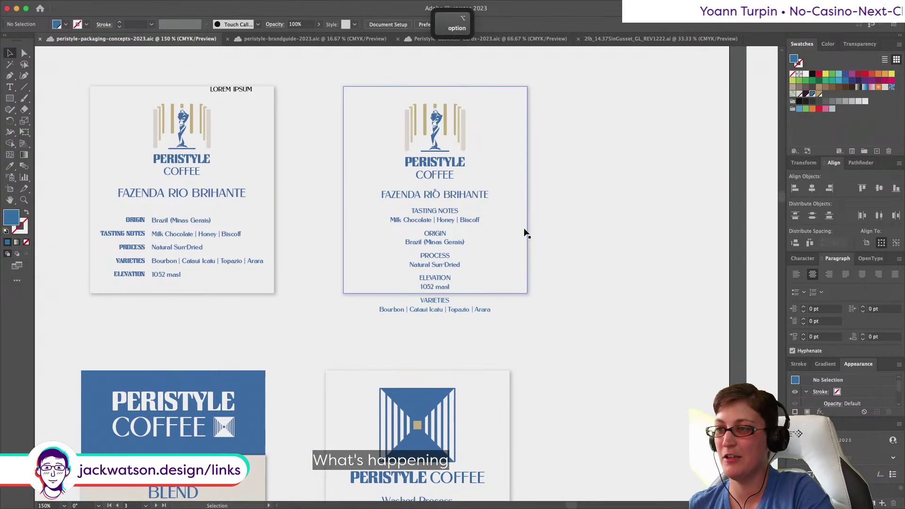
{"action": "left_click", "coordinate": [447, 214]}
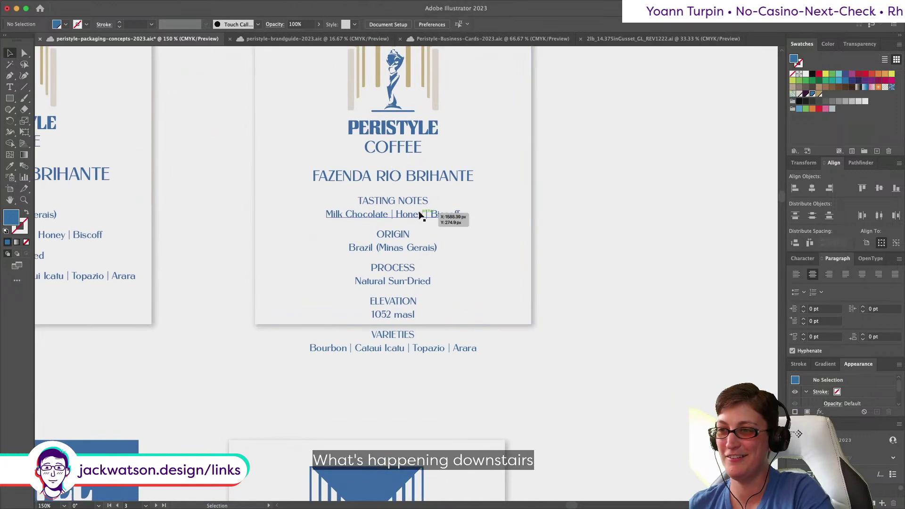
{"action": "left_click", "coordinate": [415, 248], "text": "shift"}
{"action": "left_click", "coordinate": [424, 282], "text": "shift"}
{"action": "left_click", "coordinate": [401, 313], "text": "shift"}
{"action": "left_click", "coordinate": [394, 350], "text": "shift"}
{"action": "left_click_drag", "start_coordinate": [398, 349], "coordinate": [676, 340]}
{"action": "key", "text": "super+f"}
{"action": "left_click", "coordinate": [573, 325]}
Step: Move the origin, process, elevation and varieties groups off the third label, keeping only the tasting notes under FAZENDA RIO BRIHANTE
{"action": "scroll", "coordinate": [572, 325], "scroll_direction": "up", "scroll_amount": 2}
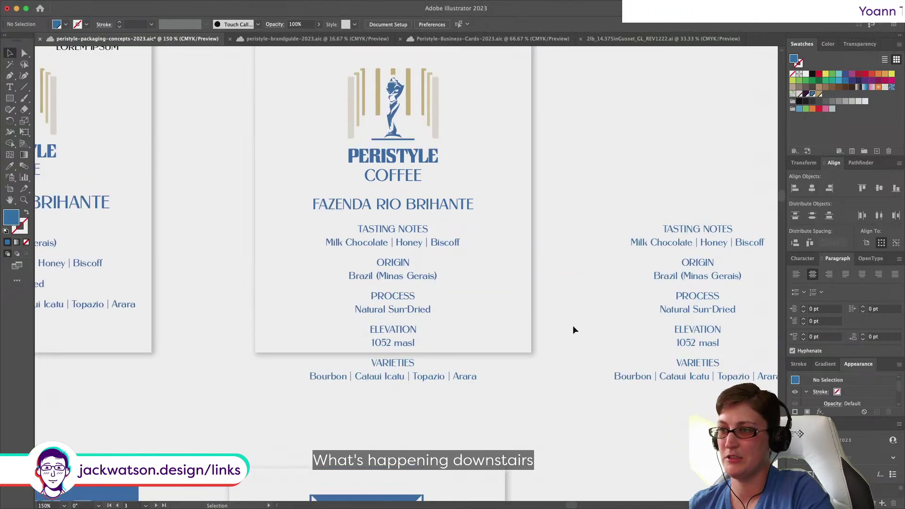
{"action": "scroll", "coordinate": [572, 325], "scroll_direction": "right", "scroll_amount": 2}
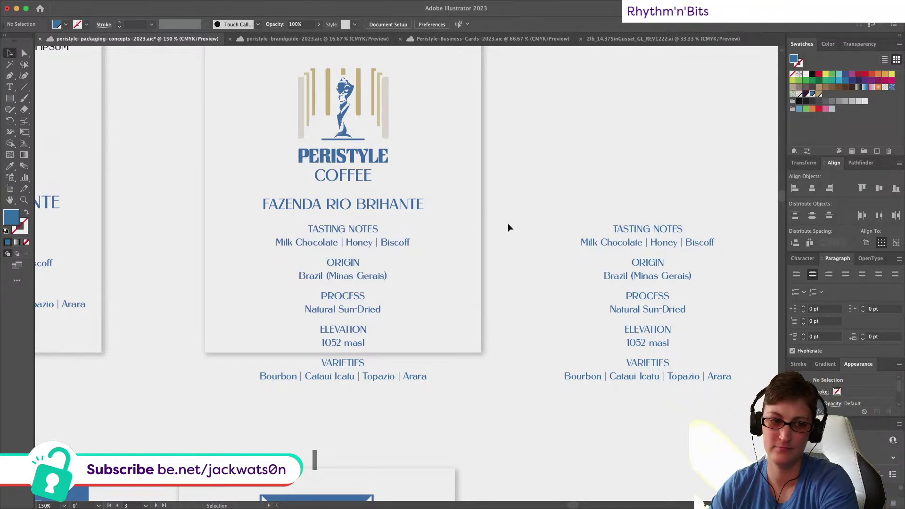
{"action": "left_click", "coordinate": [361, 232]}
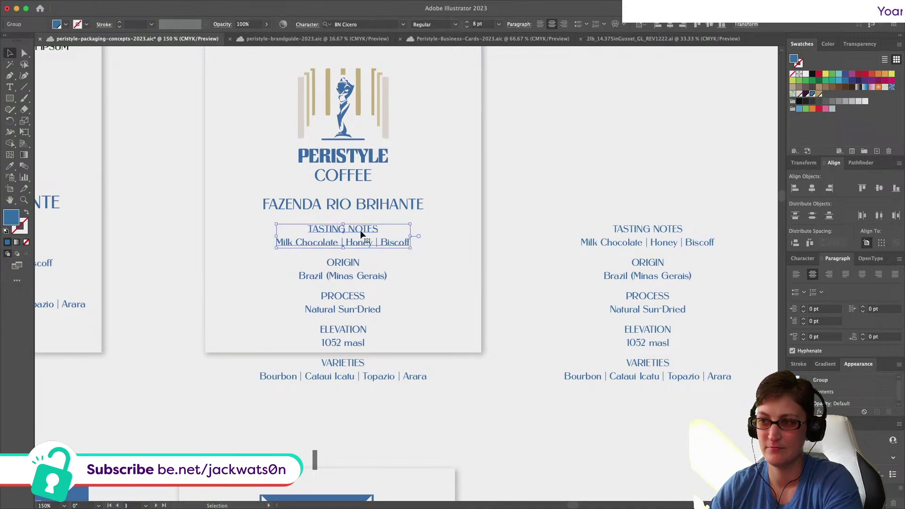
{"action": "left_click", "coordinate": [399, 208]}
{"action": "left_click", "coordinate": [352, 277]}
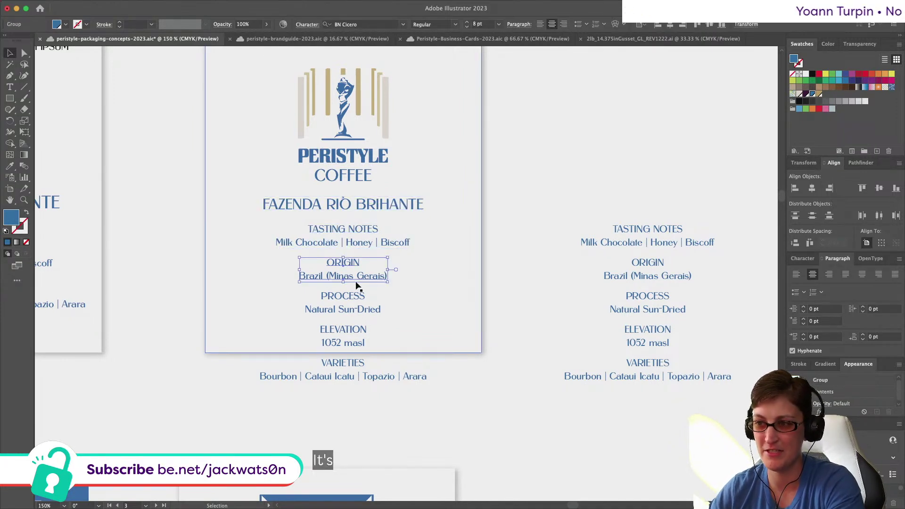
{"action": "left_click", "coordinate": [343, 307], "text": "shift"}
{"action": "left_click", "coordinate": [343, 344], "text": "shift"}
{"action": "left_click_drag", "start_coordinate": [343, 376], "coordinate": [610, 174]}
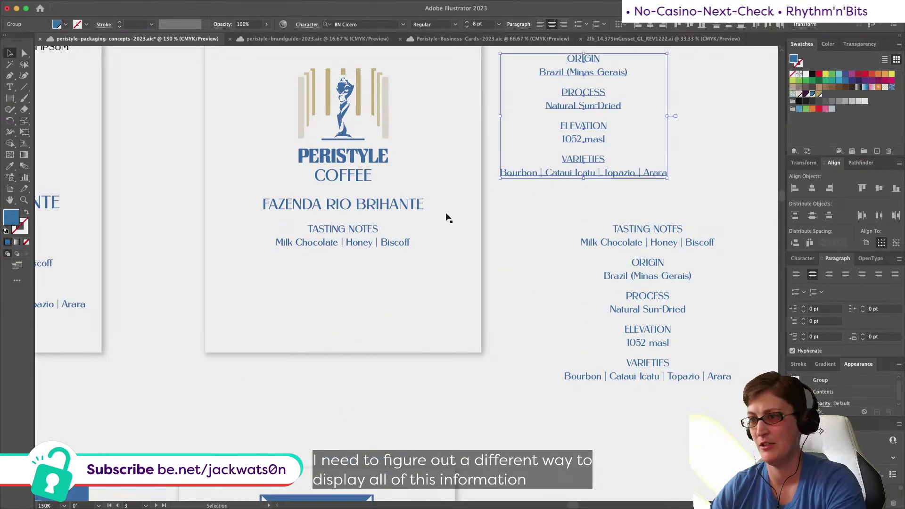
Step: Compare the pared-down third label with the table-style label and the detail groups set aside, then clear the selection
{"action": "scroll", "coordinate": [498, 201], "scroll_direction": "up", "scroll_amount": 4}
{"action": "scroll", "coordinate": [498, 201], "scroll_direction": "left", "scroll_amount": 2}
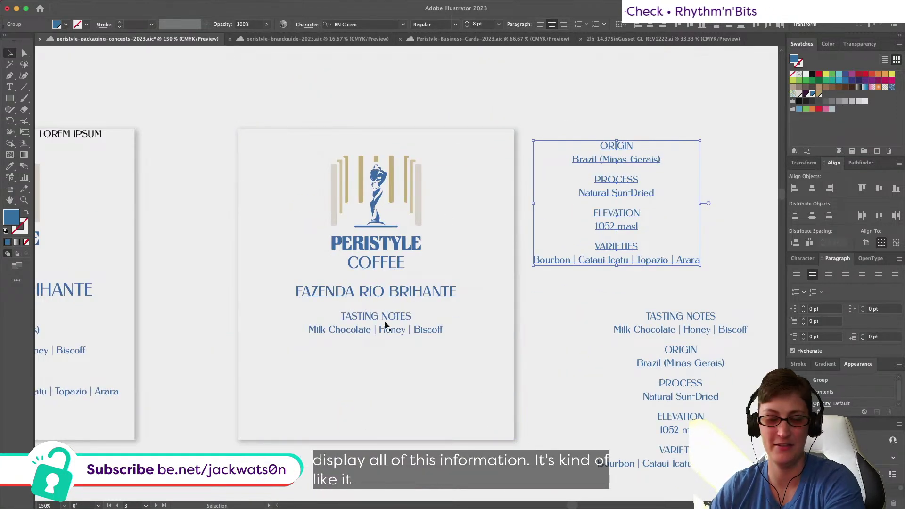
{"action": "scroll", "coordinate": [385, 325], "scroll_direction": "right", "scroll_amount": 1}
{"action": "scroll", "coordinate": [384, 325], "scroll_direction": "left", "scroll_amount": 4}
{"action": "scroll", "coordinate": [385, 325], "scroll_direction": "down", "scroll_amount": 2}
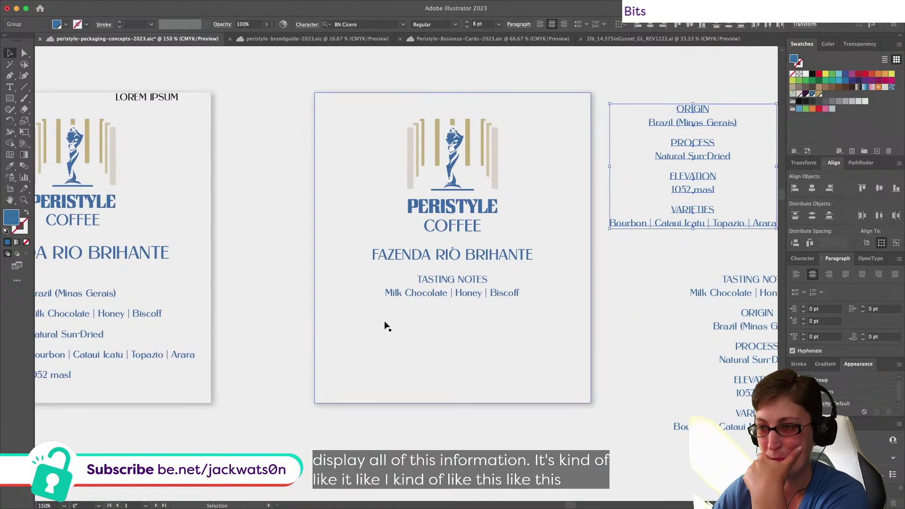
{"action": "scroll", "coordinate": [384, 325], "scroll_direction": "left", "scroll_amount": 4}
{"action": "scroll", "coordinate": [384, 325], "scroll_direction": "down", "scroll_amount": 2}
{"action": "scroll", "coordinate": [384, 325], "scroll_direction": "left", "scroll_amount": 1}
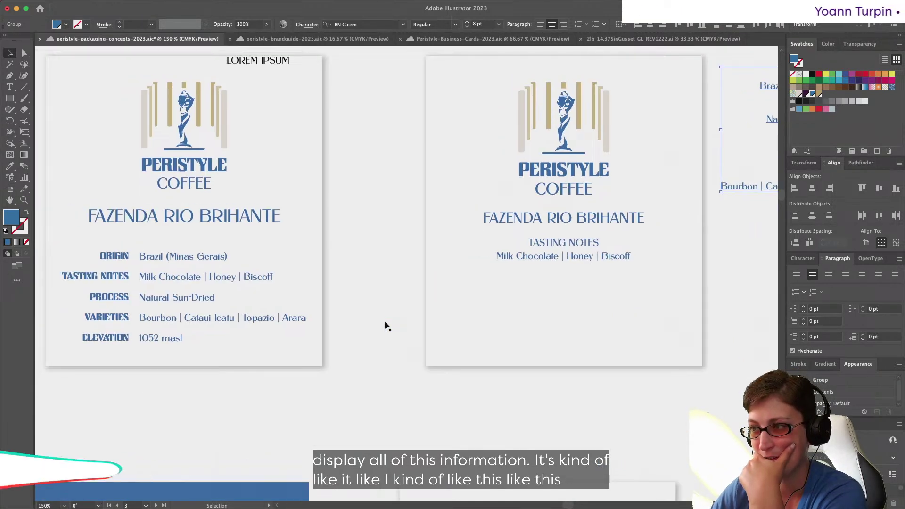
{"action": "scroll", "coordinate": [384, 325], "scroll_direction": "right", "scroll_amount": 4}
{"action": "scroll", "coordinate": [385, 325], "scroll_direction": "right", "scroll_amount": 6}
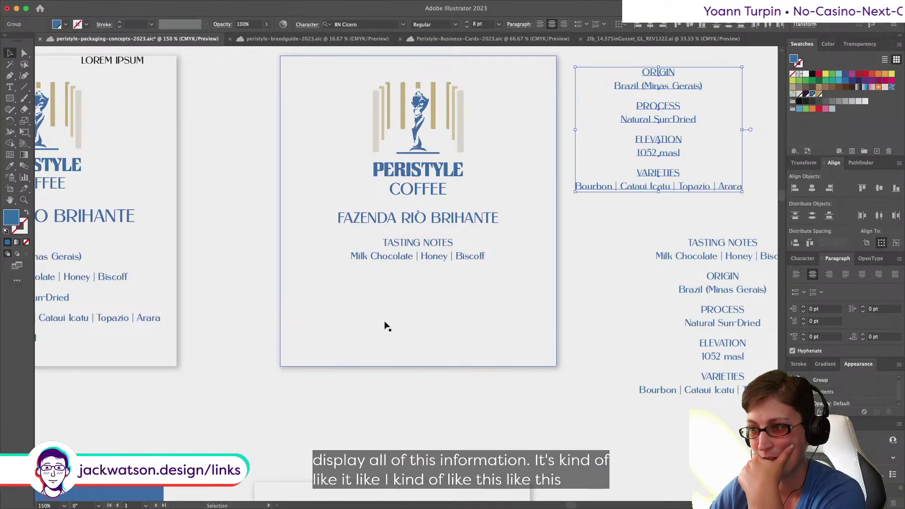
{"action": "scroll", "coordinate": [384, 325], "scroll_direction": "up", "scroll_amount": 1}
{"action": "scroll", "coordinate": [384, 325], "scroll_direction": "right", "scroll_amount": 1}
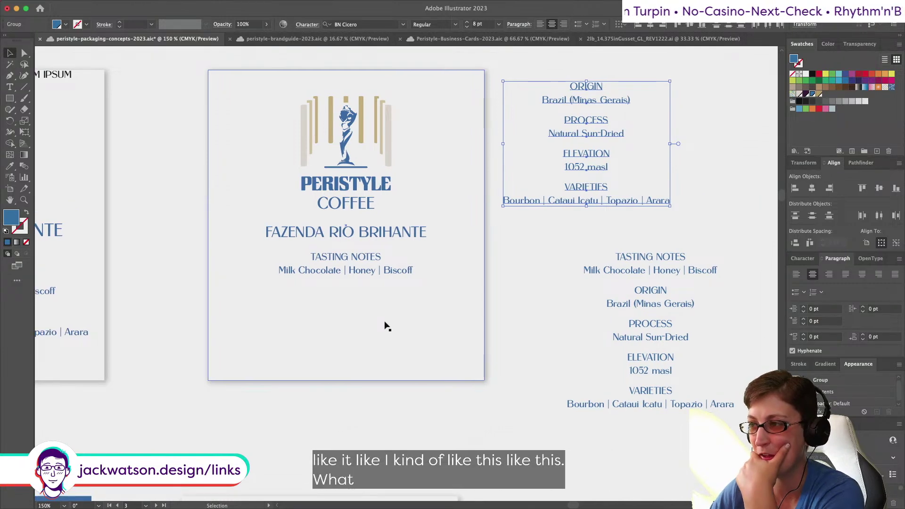
{"action": "scroll", "coordinate": [384, 325], "scroll_direction": "right", "scroll_amount": 1}
{"action": "scroll", "coordinate": [384, 325], "scroll_direction": "right", "scroll_amount": 1}
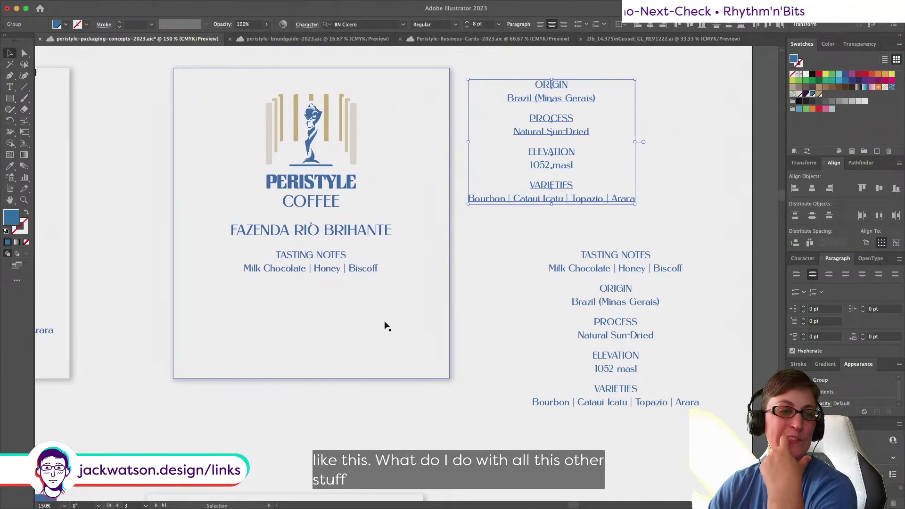
{"action": "scroll", "coordinate": [384, 325], "scroll_direction": "right", "scroll_amount": 1}
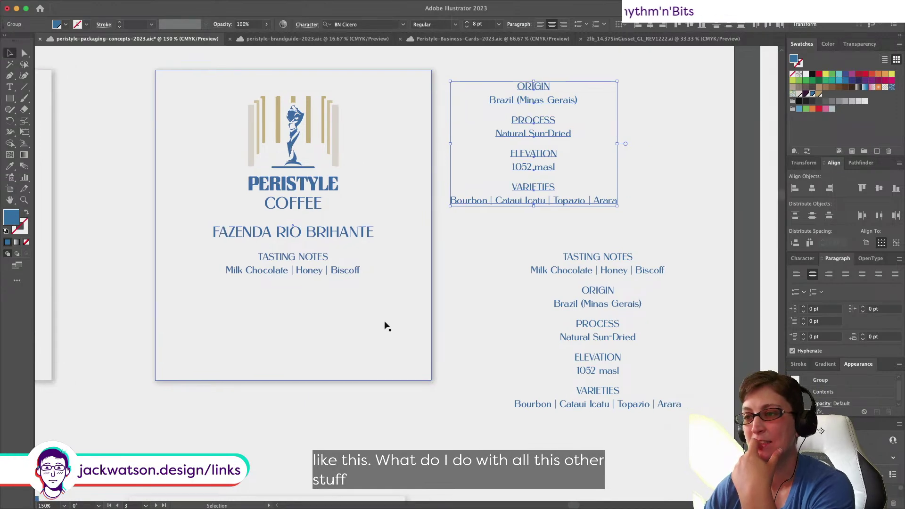
{"action": "left_click", "coordinate": [438, 313]}
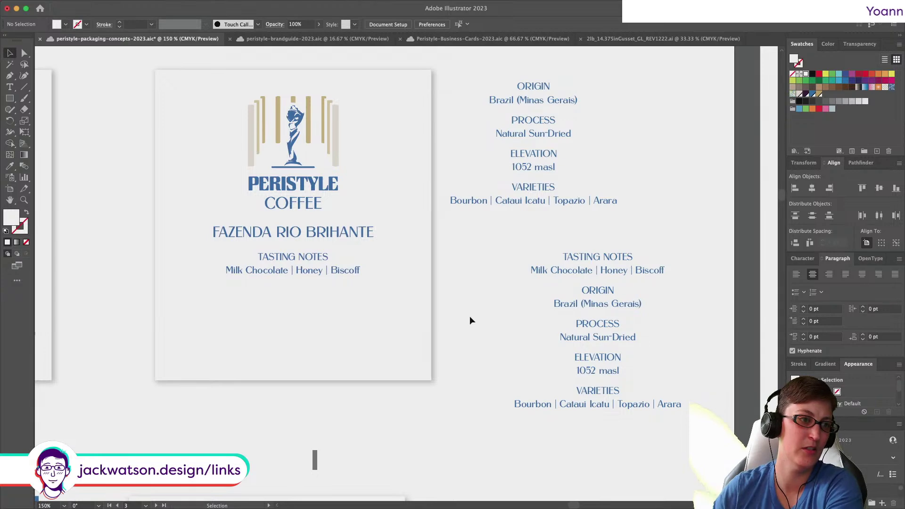
Step: Place the varieties group near the bottom edge of the third label and centre it horizontally with the tasting notes
{"action": "scroll", "coordinate": [196, 255], "scroll_direction": "left", "scroll_amount": 10}
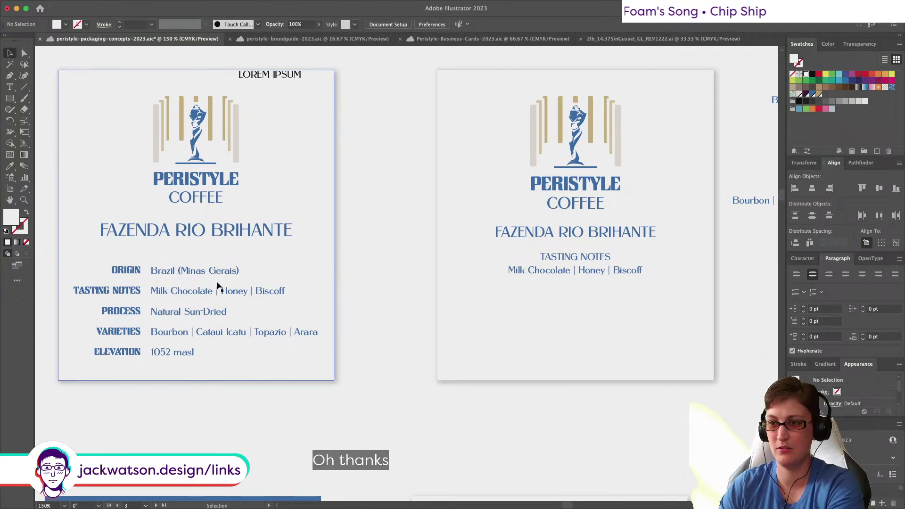
{"action": "scroll", "coordinate": [684, 312], "scroll_direction": "right", "scroll_amount": 4}
{"action": "scroll", "coordinate": [683, 309], "scroll_direction": "right", "scroll_amount": 4}
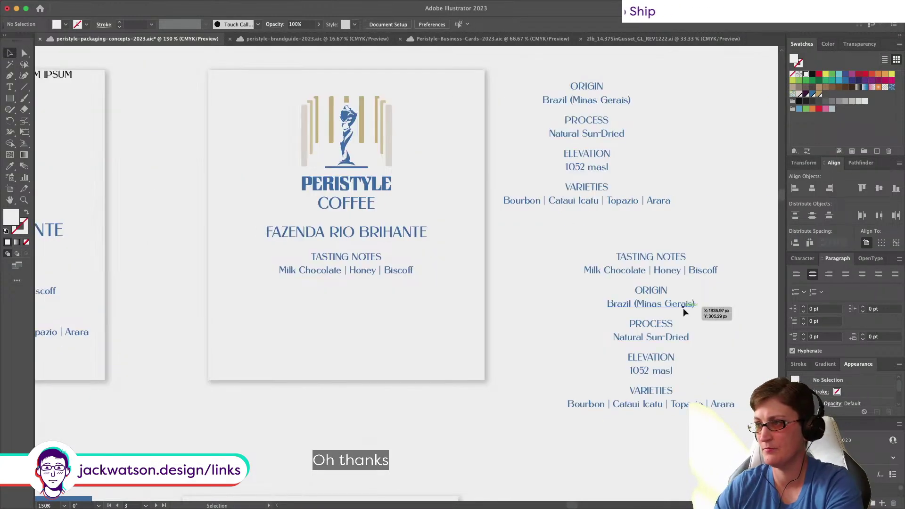
{"action": "scroll", "coordinate": [683, 309], "scroll_direction": "up", "scroll_amount": 1}
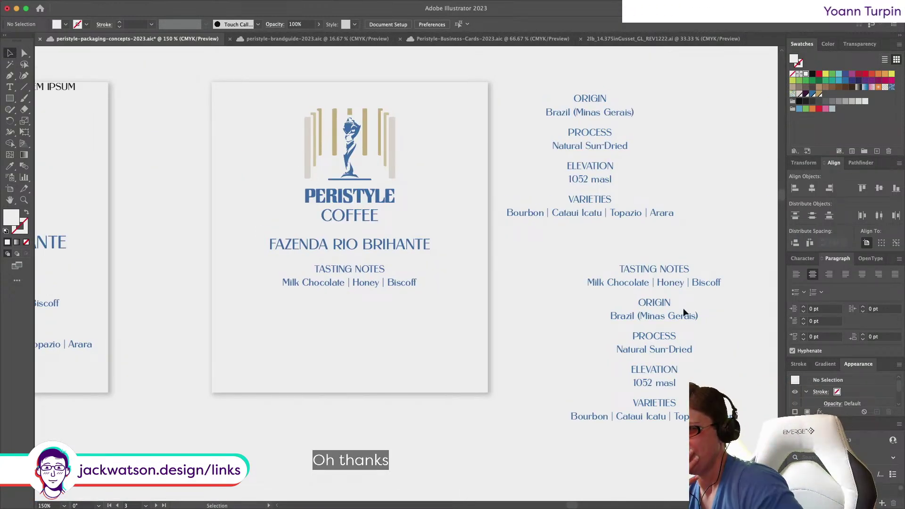
{"action": "left_click_drag", "start_coordinate": [588, 205], "coordinate": [346, 355]}
{"action": "left_click", "coordinate": [352, 281], "text": "shift"}
{"action": "left_click", "coordinate": [384, 285]}
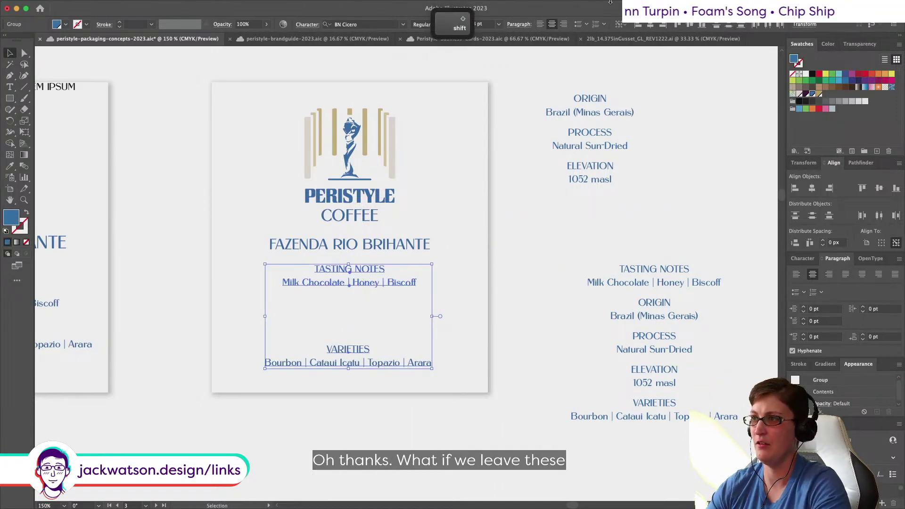
{"action": "left_click", "coordinate": [650, 24]}
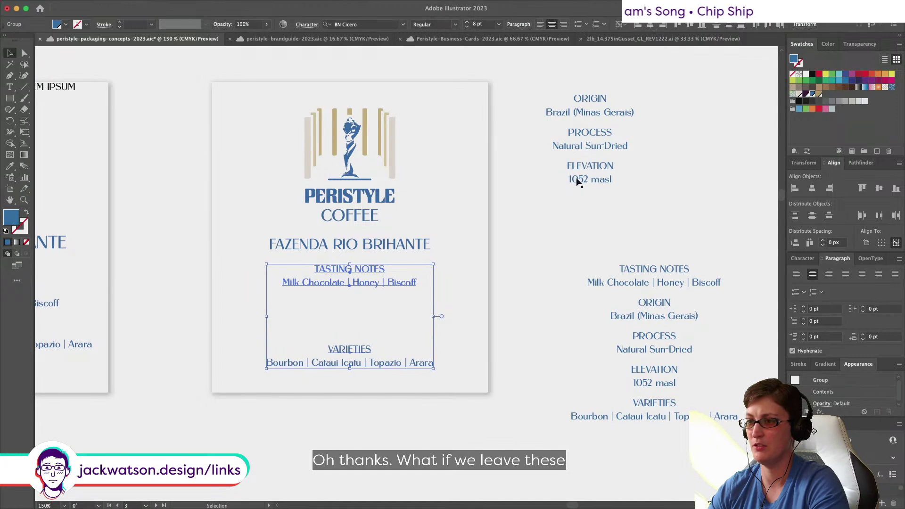
{"action": "left_click", "coordinate": [458, 409]}
Step: Ungroup the origin, process and elevation groups beside the label and deselect them
{"action": "left_click", "coordinate": [600, 115]}
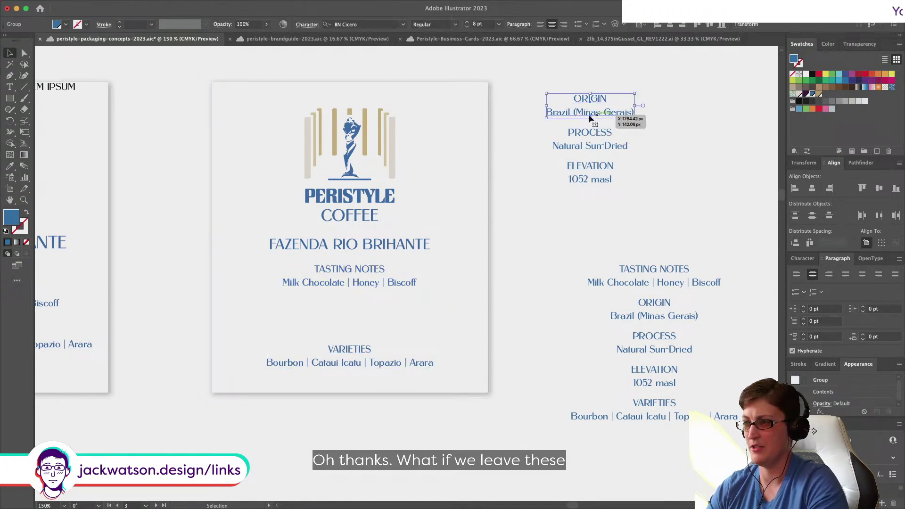
{"action": "left_click_drag", "start_coordinate": [645, 84], "coordinate": [545, 216]}
{"action": "right_click", "coordinate": [591, 137]}
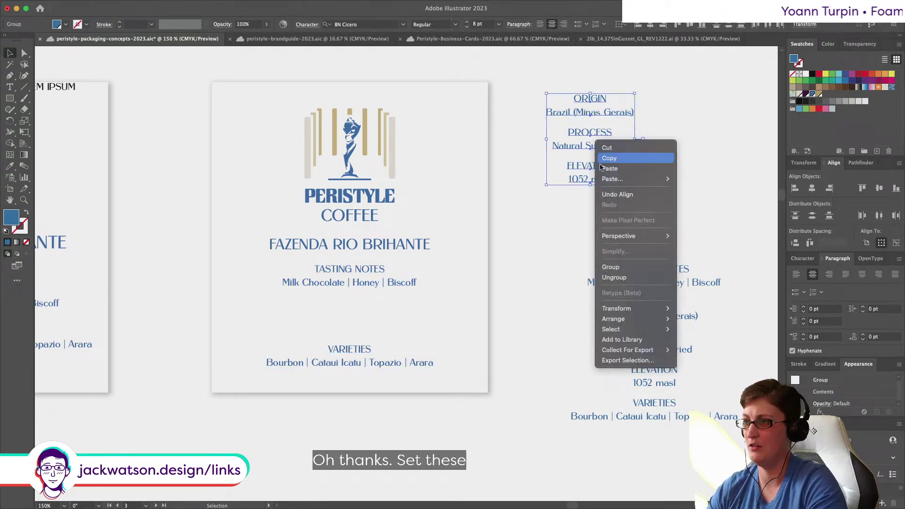
{"action": "left_click", "coordinate": [562, 228]}
{"action": "scroll", "coordinate": [561, 228], "scroll_direction": "right", "scroll_amount": 2}
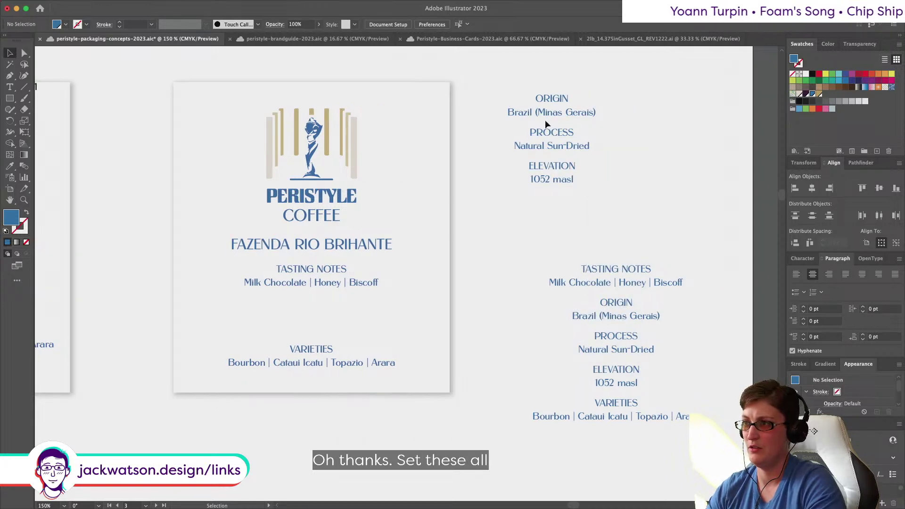
{"action": "key", "text": "shift+super+a"}
Step: Move the origin, process and elevation values up onto the same lines as their headings
{"action": "left_click_drag", "start_coordinate": [534, 118], "coordinate": [597, 101]}
{"action": "left_click_drag", "start_coordinate": [561, 148], "coordinate": [631, 133]}
{"action": "left_click_drag", "start_coordinate": [551, 179], "coordinate": [613, 165]}
Step: Align the three values by their left edges and the headings by their right edges, leaving a small gap between the columns
{"action": "left_click_drag", "start_coordinate": [713, 218], "coordinate": [612, 83]}
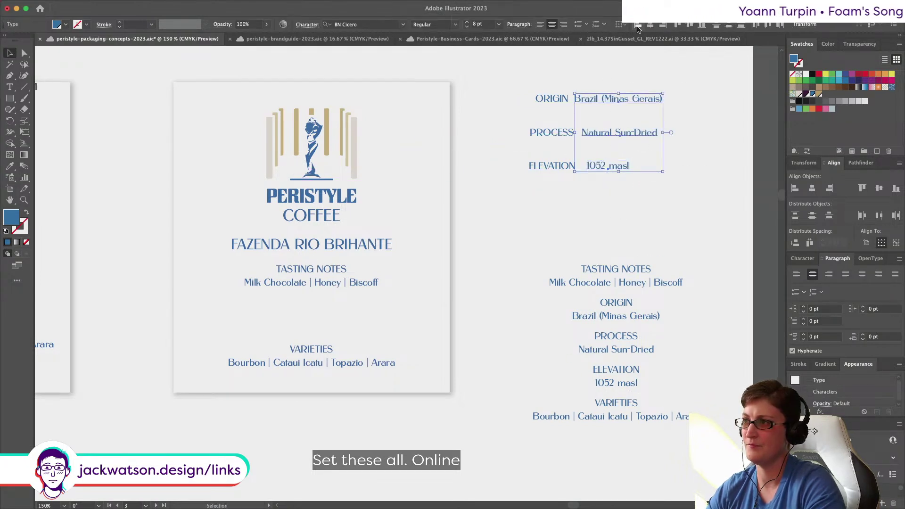
{"action": "left_click", "coordinate": [638, 24]}
{"action": "left_click_drag", "start_coordinate": [530, 84], "coordinate": [541, 174]}
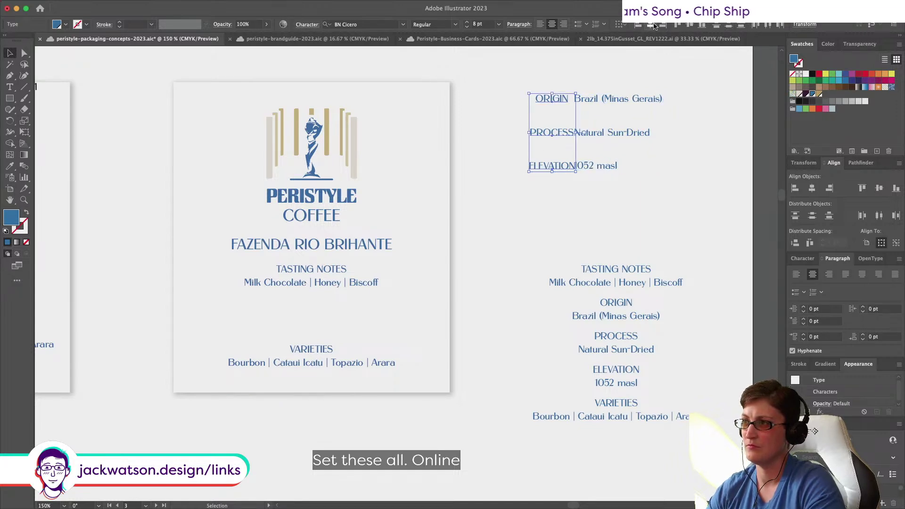
{"action": "left_click", "coordinate": [662, 25]}
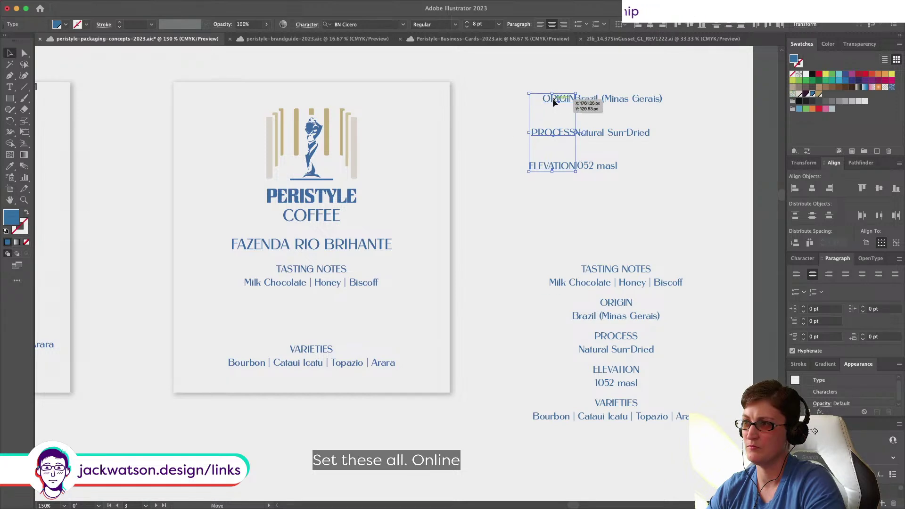
{"action": "left_click_drag", "start_coordinate": [553, 98], "coordinate": [547, 97]}
{"action": "left_click", "coordinate": [533, 76]}
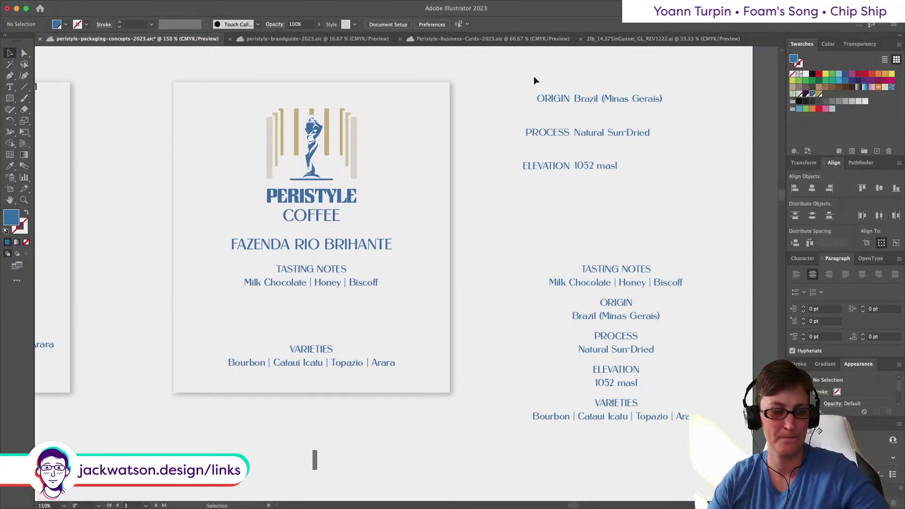
Step: Combine the origin heading and its value beside the label into one line reading "ORIGIN: Brazil (Minas Gerais)"
{"action": "scroll", "coordinate": [534, 87], "scroll_direction": "right", "scroll_amount": 2}
{"action": "left_click", "coordinate": [536, 98]}
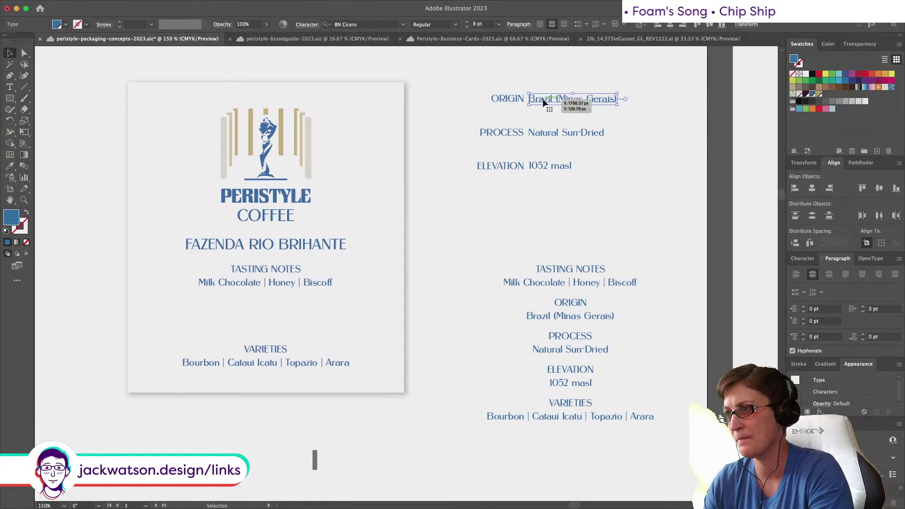
{"action": "triple_click", "coordinate": [532, 99]}
{"action": "key", "text": "super+c"}
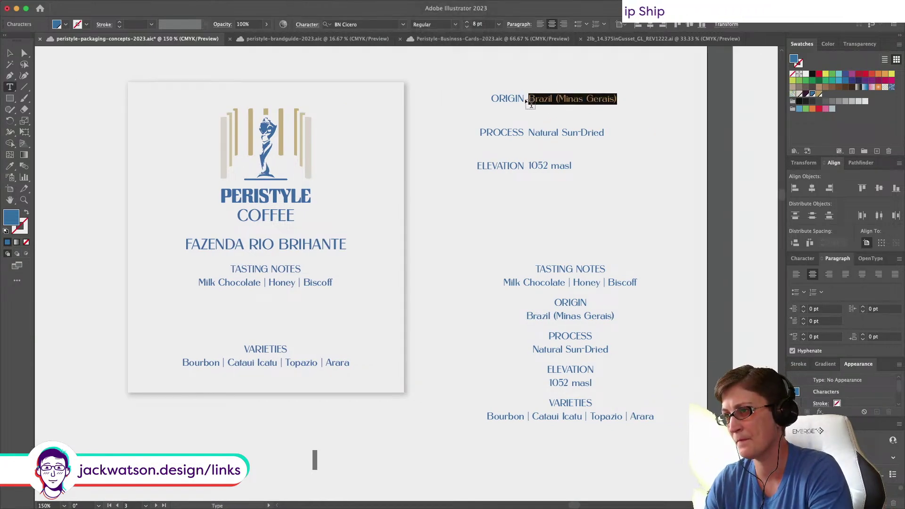
{"action": "key", "text": "Escape"}
{"action": "key", "text": "Delete"}
{"action": "type", "text": "t"}
{"action": "type", "text": ":"}
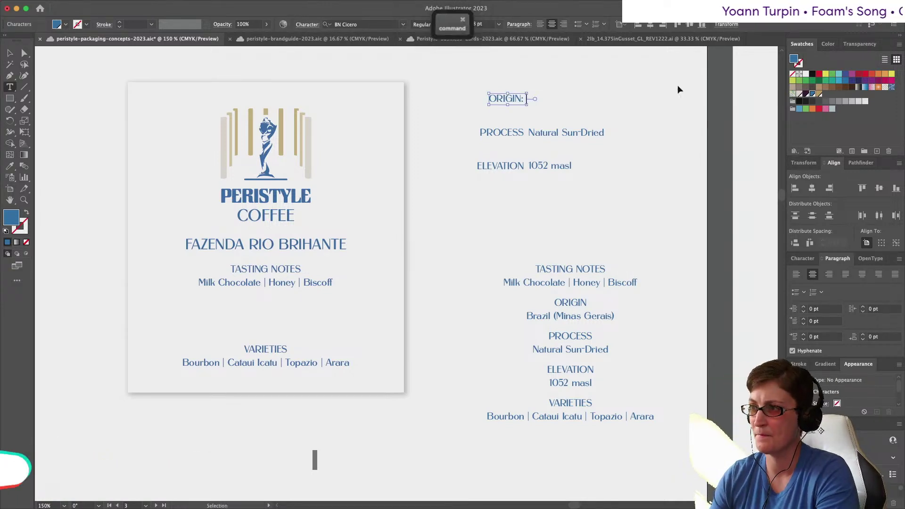
{"action": "key", "text": "super+v"}
Step: Combine the process heading and its value into one line reading "PROCESS: Natural Sun-Dried"
{"action": "left_click_drag", "start_coordinate": [529, 133], "coordinate": [603, 133]}
{"action": "key", "text": "super+x"}
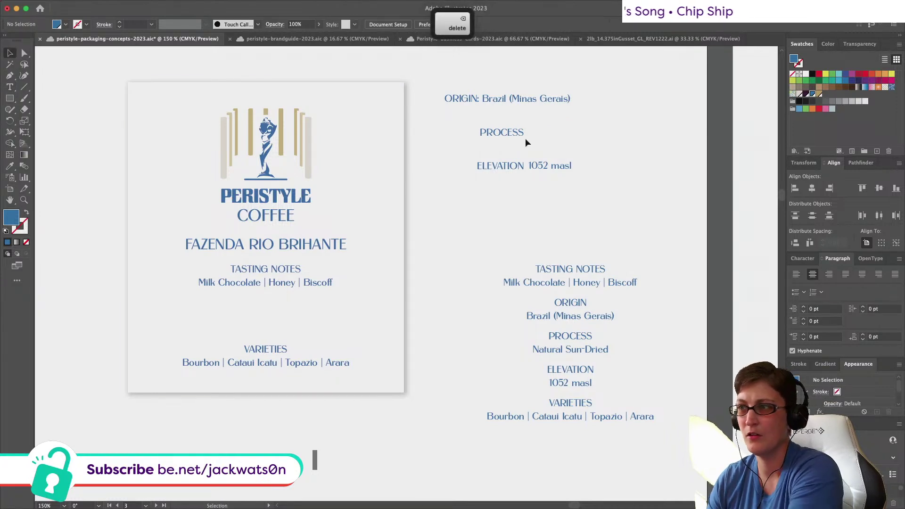
{"action": "key", "text": "super+v"}
{"action": "left_click", "coordinate": [486, 134]}
{"action": "type", "text": ":"}
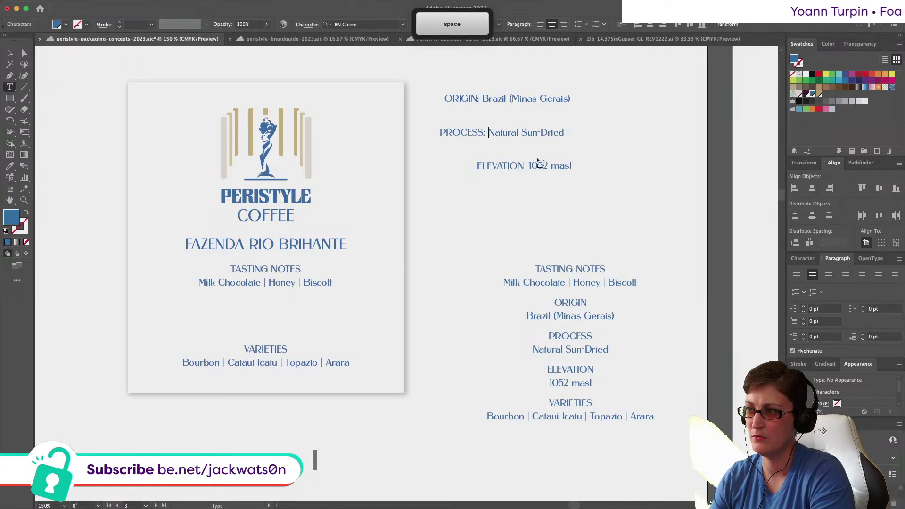
Step: Combine the elevation heading and its value into one line reading "ELEVATION: 1052 masl"
{"action": "left_click_drag", "start_coordinate": [528, 166], "coordinate": [572, 166]}
{"action": "key", "text": "super+c"}
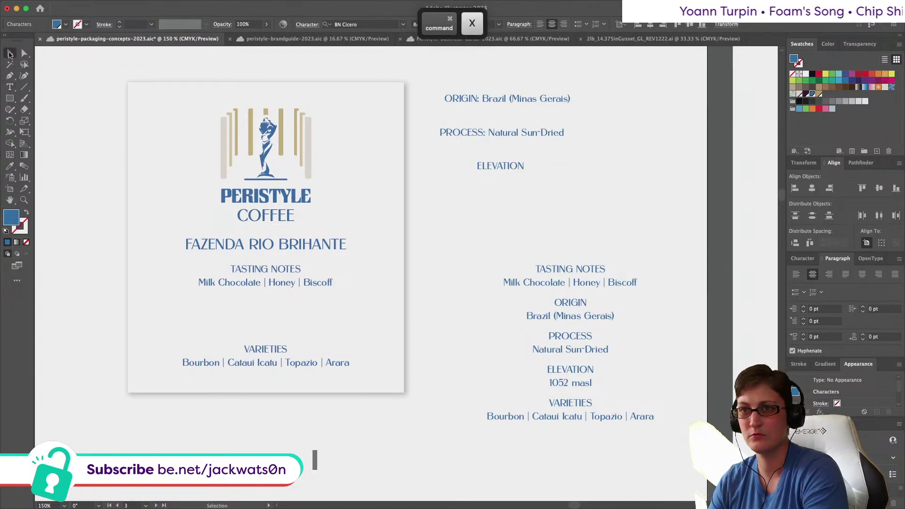
{"action": "key", "text": "BackSpace"}
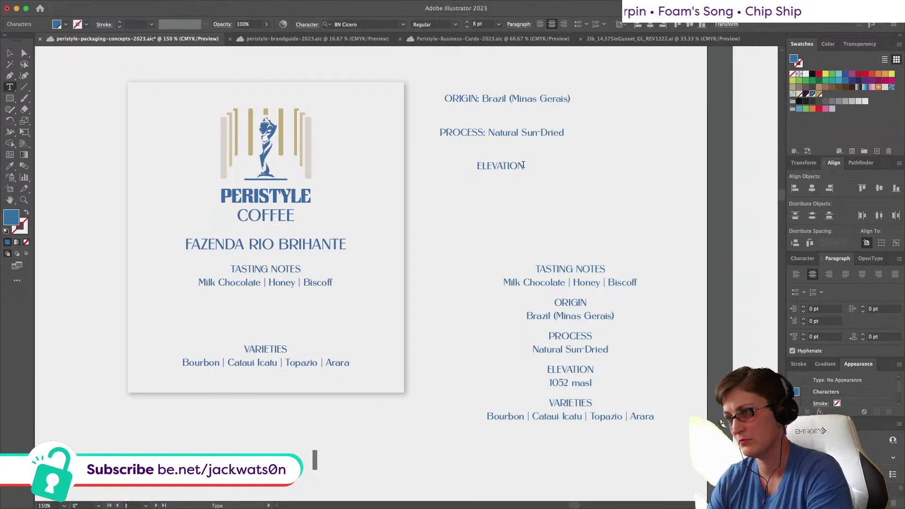
{"action": "key", "text": "super+v"}
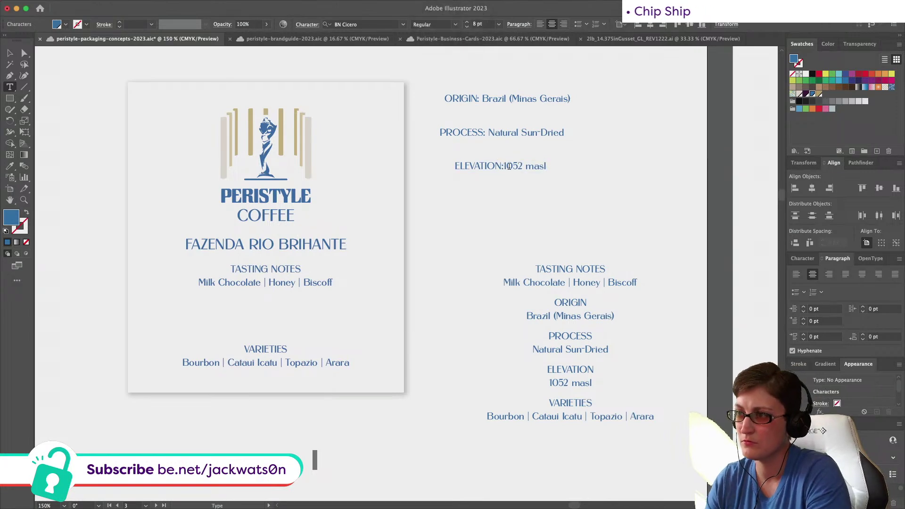
{"action": "left_click", "coordinate": [505, 166]}
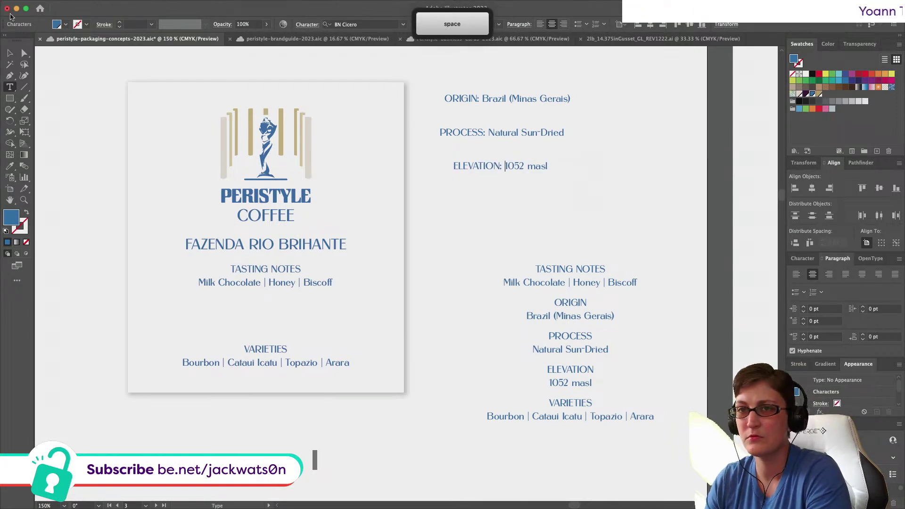
{"action": "key", "text": "Escape"}
Step: Tighten the origin, process and elevation lines, move them onto the third label below the tasting notes, and align their left edges
{"action": "left_click", "coordinate": [499, 166]}
{"action": "left_click", "coordinate": [499, 98], "text": "shift"}
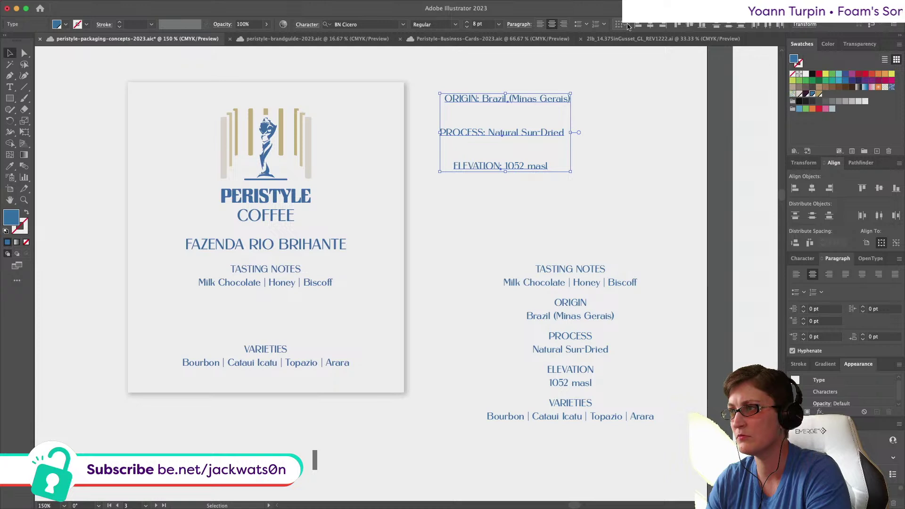
{"action": "left_click", "coordinate": [644, 25]}
{"action": "left_click", "coordinate": [555, 171]}
{"action": "left_click_drag", "start_coordinate": [573, 193], "coordinate": [505, 117]}
{"action": "left_click", "coordinate": [556, 188]}
{"action": "left_click_drag", "start_coordinate": [522, 151], "coordinate": [522, 138]}
{"action": "left_click_drag", "start_coordinate": [582, 165], "coordinate": [521, 98]}
{"action": "left_click_drag", "start_coordinate": [521, 99], "coordinate": [291, 302]}
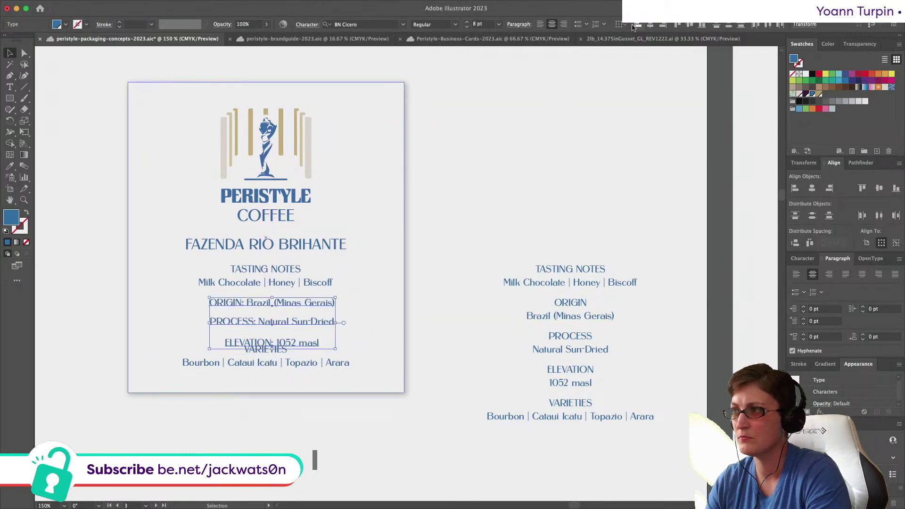
{"action": "key", "text": "super+shift+l"}
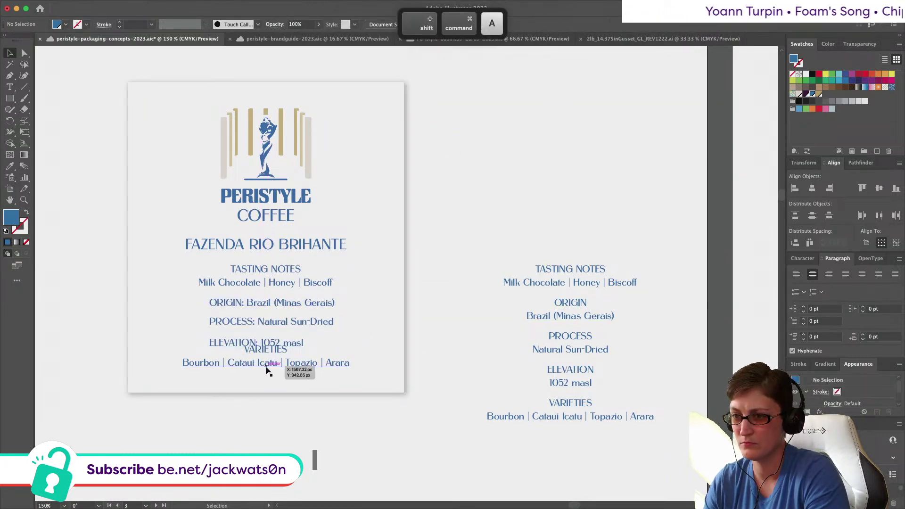
Step: Move the varieties group lower on the label and space the origin, process and elevation lines evenly above it
{"action": "left_click", "coordinate": [287, 409]}
{"action": "left_click_drag", "start_coordinate": [262, 365], "coordinate": [266, 377]}
{"action": "left_click_drag", "start_coordinate": [293, 342], "coordinate": [290, 336]}
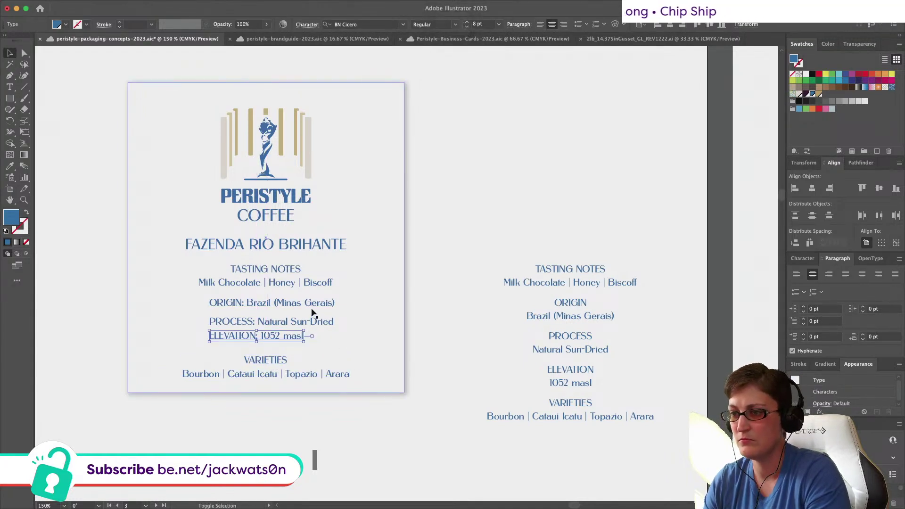
{"action": "left_click", "coordinate": [292, 324], "text": "shift"}
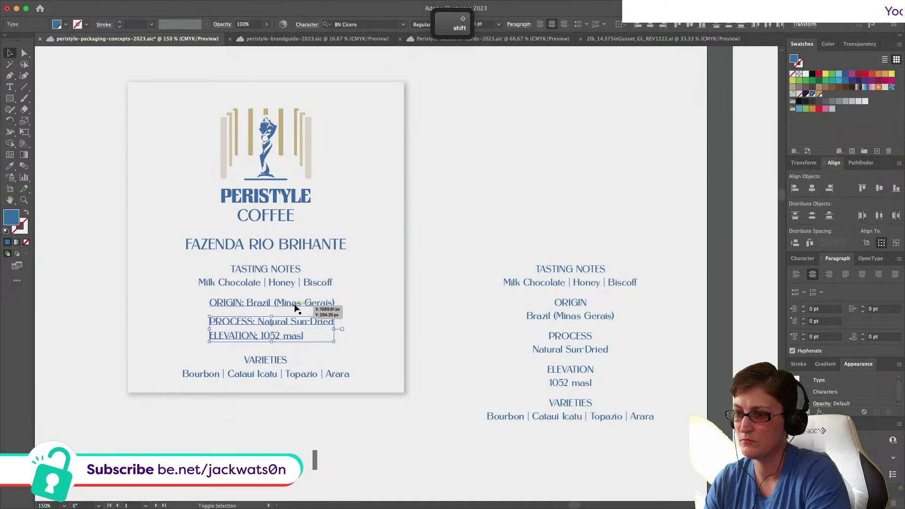
{"action": "left_click", "coordinate": [330, 303], "text": "shift"}
{"action": "left_click", "coordinate": [732, 23]}
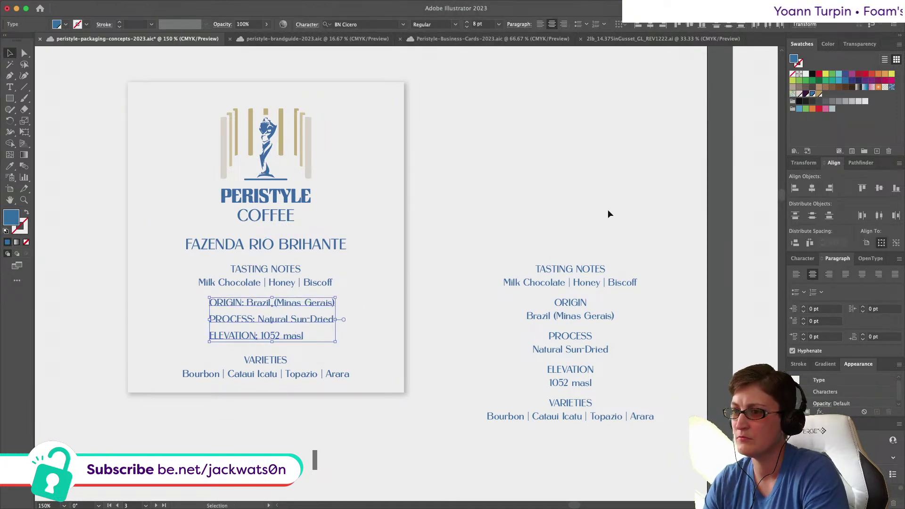
{"action": "left_click", "coordinate": [499, 213]}
Step: Centre all of the third label's contents horizontally on the label background
{"action": "scroll", "coordinate": [471, 213], "scroll_direction": "left", "scroll_amount": 5}
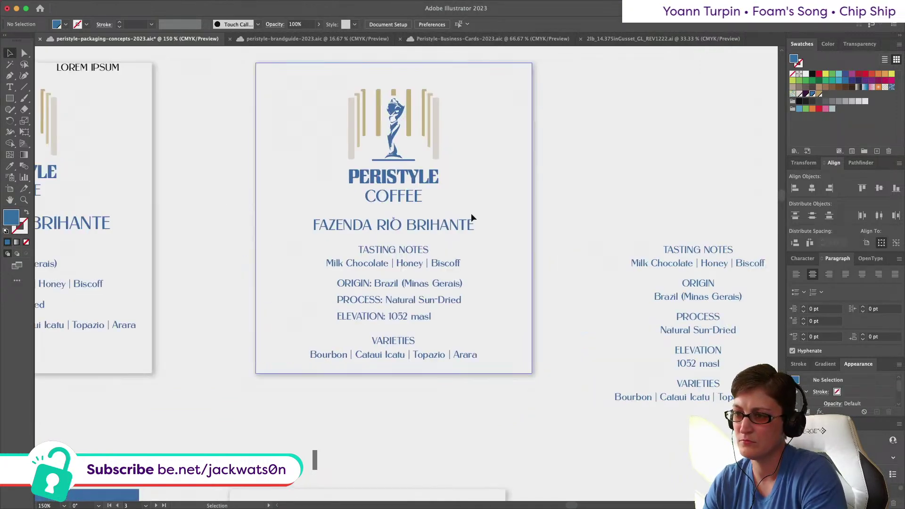
{"action": "left_click_drag", "start_coordinate": [464, 397], "coordinate": [313, 97]}
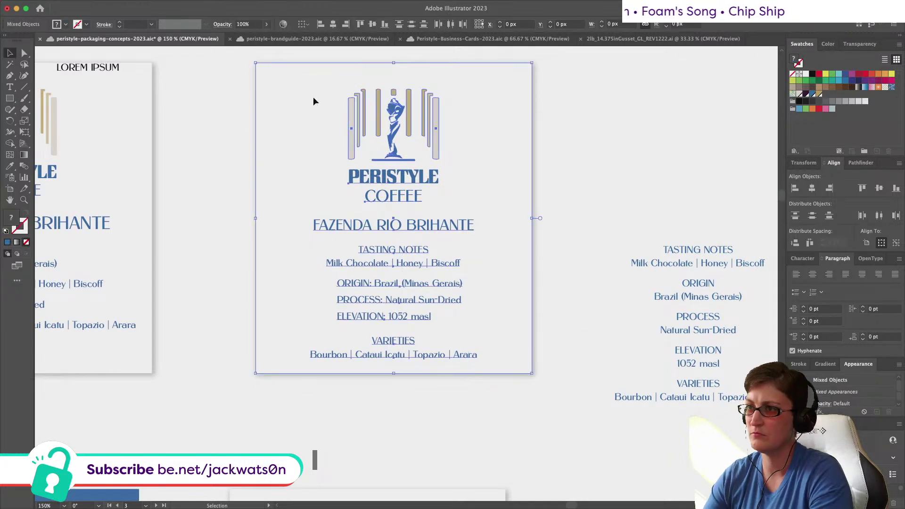
{"action": "left_click", "coordinate": [333, 24]}
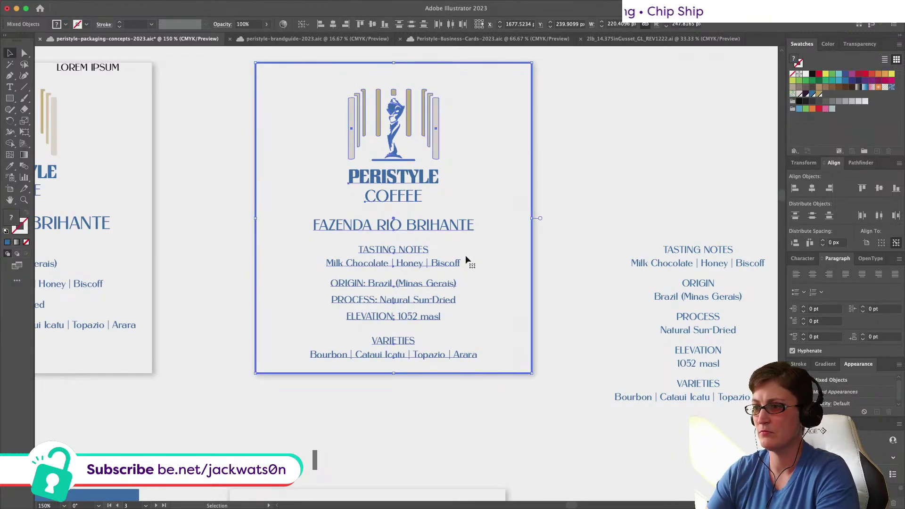
{"action": "left_click", "coordinate": [461, 395]}
{"action": "scroll", "coordinate": [461, 395], "scroll_direction": "up", "scroll_amount": 2}
{"action": "scroll", "coordinate": [460, 394], "scroll_direction": "right", "scroll_amount": 2}
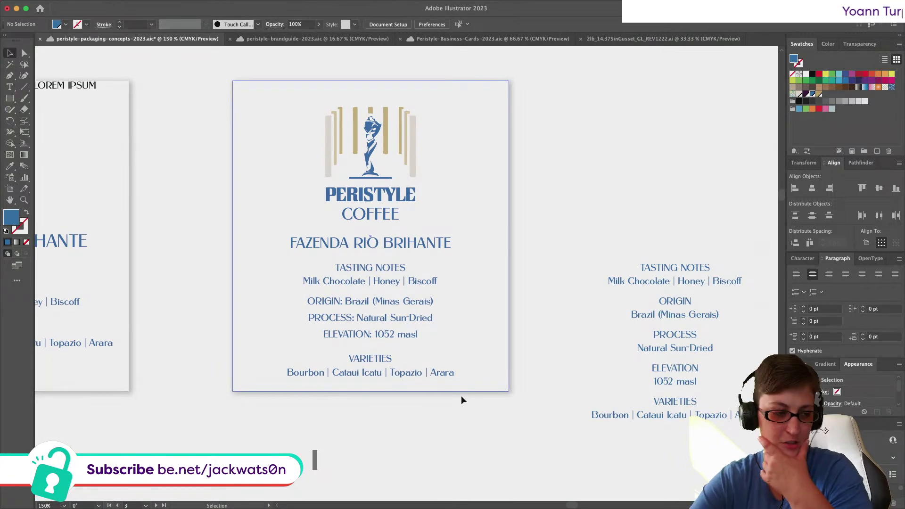
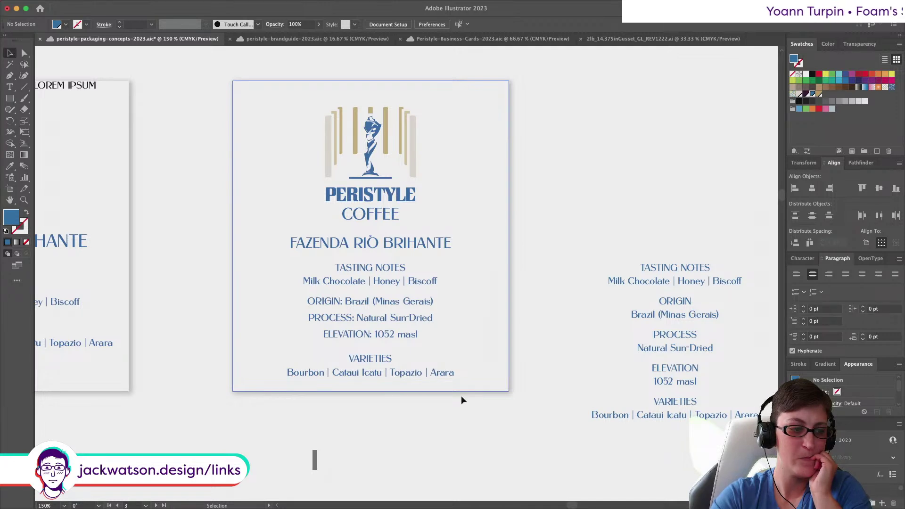
Step: Delete the TASTING NOTES heading from the third label, keeping the flavour line
{"action": "mouse_move", "coordinate": [220, 2]}
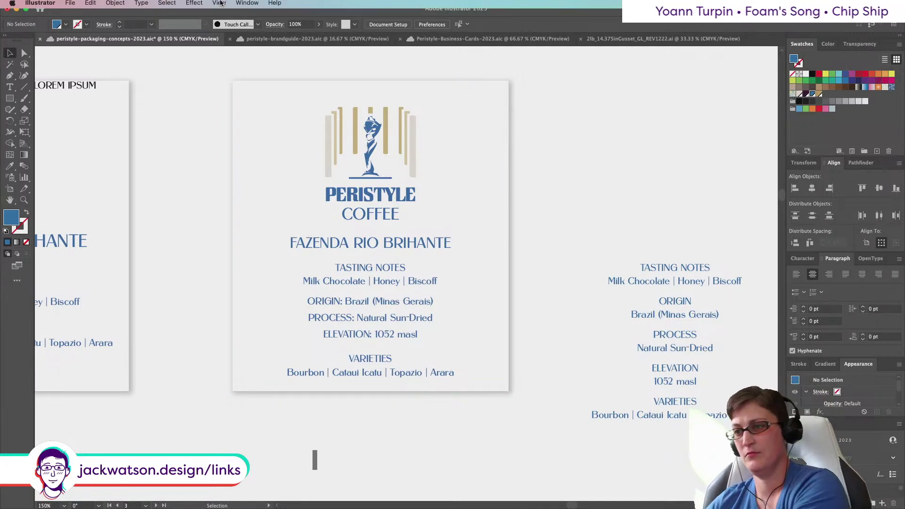
{"action": "key", "text": "a"}
{"action": "key", "text": "BackSpace"}
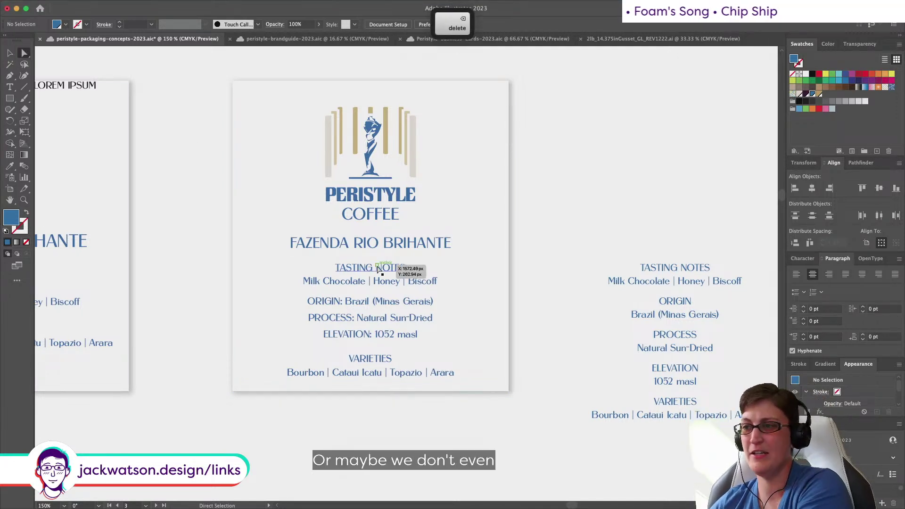
{"action": "left_click", "coordinate": [377, 268]}
{"action": "key", "text": "BackSpace"}
Step: Try the second label's bold ORIGIN heading style on the flavour line, centring it with the FAZENDA RIO BRIHANTE name
{"action": "left_click", "coordinate": [426, 282]}
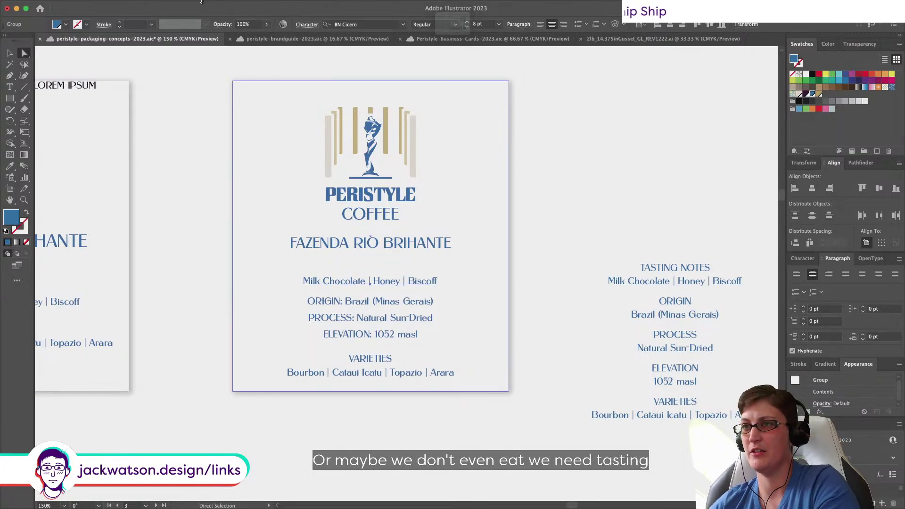
{"action": "key", "text": "i"}
{"action": "scroll", "coordinate": [152, 228], "scroll_direction": "left", "scroll_amount": 5}
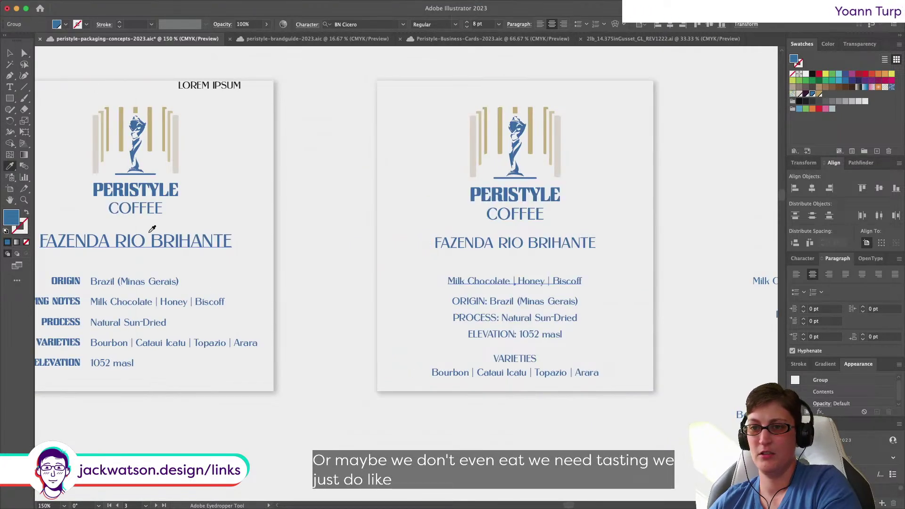
{"action": "left_click", "coordinate": [60, 280]}
{"action": "key", "text": "v"}
{"action": "left_click", "coordinate": [560, 241], "text": "shift"}
{"action": "left_click", "coordinate": [562, 243]}
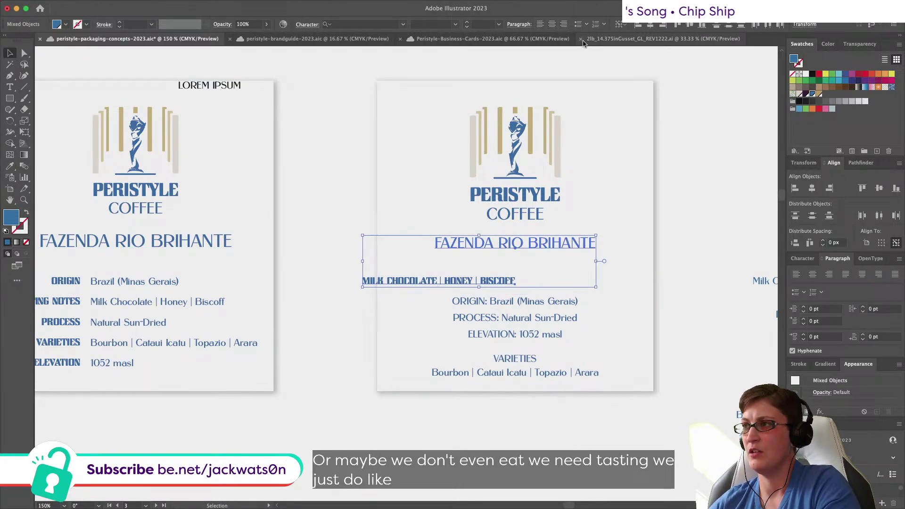
{"action": "left_click", "coordinate": [811, 188]}
{"action": "left_click", "coordinate": [639, 243]}
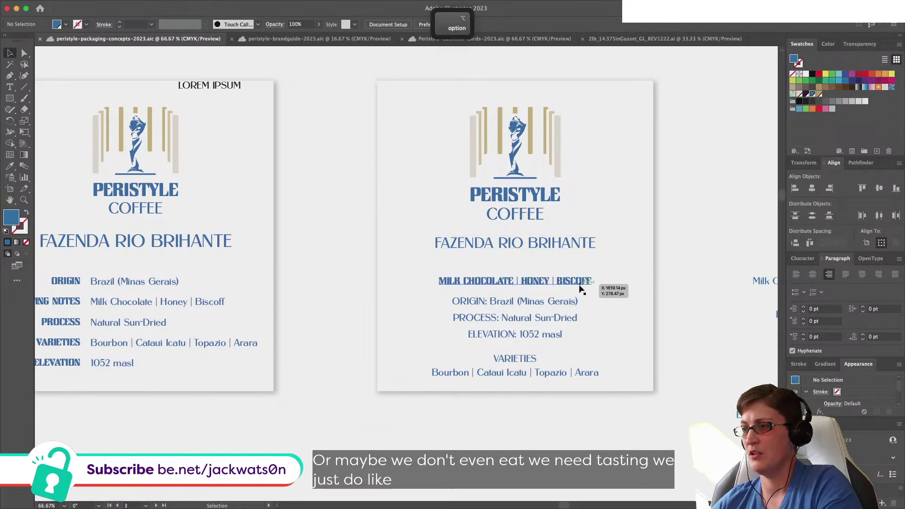
Step: Try the bold flavour line closer to the coffee name, then undo its move, centring and restyling
{"action": "scroll", "coordinate": [579, 288], "scroll_direction": "down", "scroll_amount": 3}
{"action": "scroll", "coordinate": [579, 288], "scroll_direction": "down", "scroll_amount": 1}
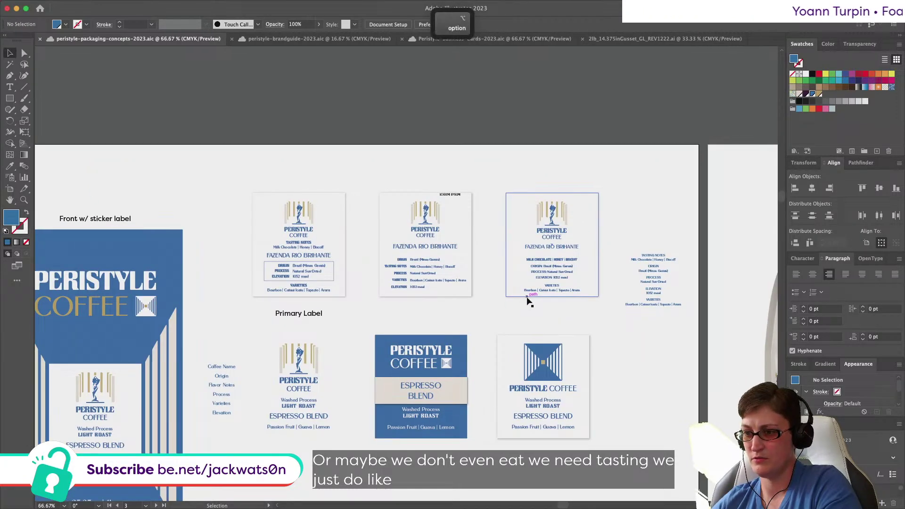
{"action": "scroll", "coordinate": [528, 302], "scroll_direction": "up", "scroll_amount": 1}
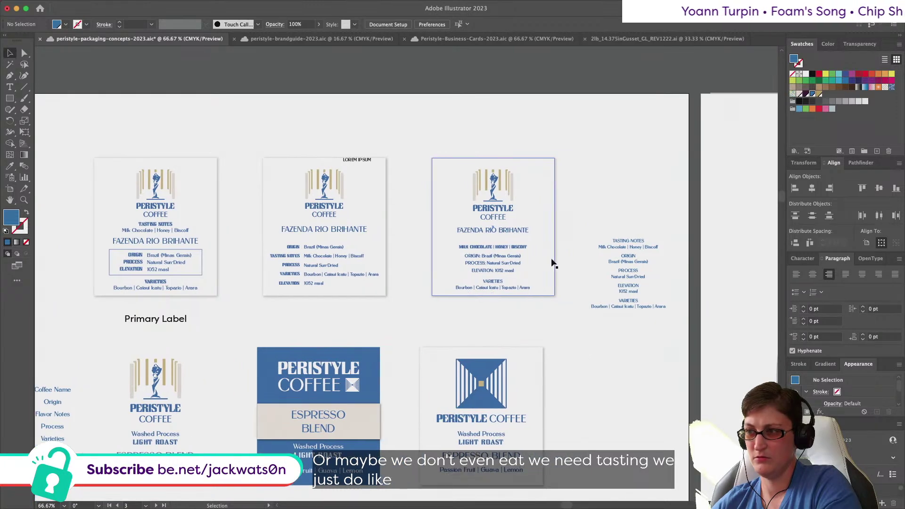
{"action": "scroll", "coordinate": [545, 262], "scroll_direction": "up", "scroll_amount": 2}
{"action": "left_click_drag", "start_coordinate": [502, 264], "coordinate": [499, 256]}
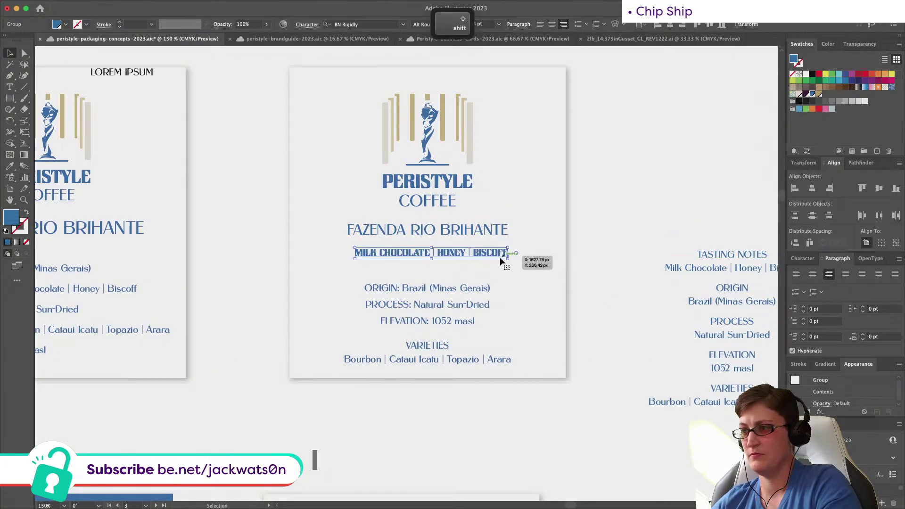
{"action": "key", "text": "super+z"}
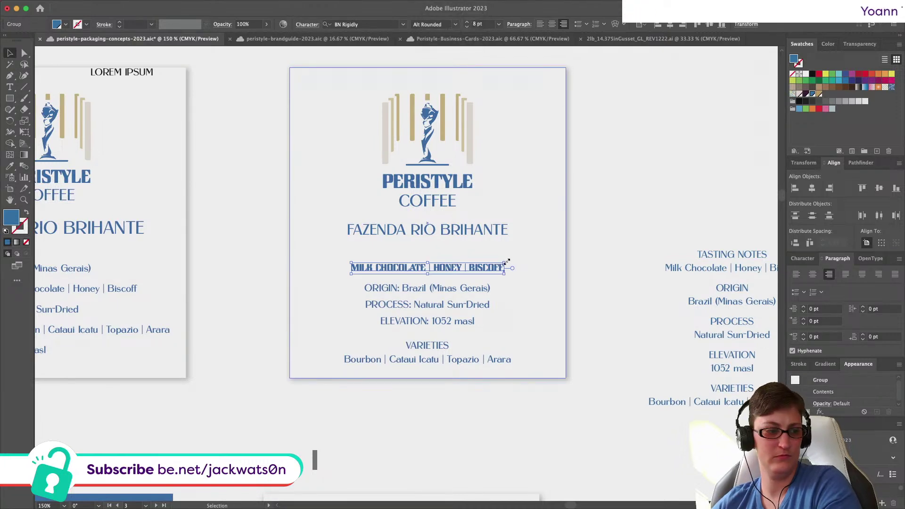
{"action": "key", "text": "super+z"}
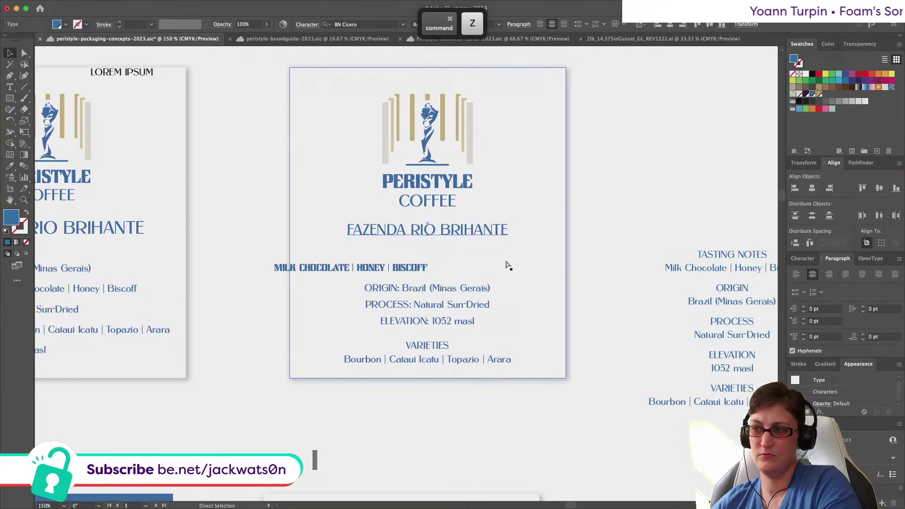
Step: Move the regular-weight "Milk Chocolate | Honey | Biscoff" line straight up to sit just beneath the coffee name
{"action": "left_click", "coordinate": [493, 237]}
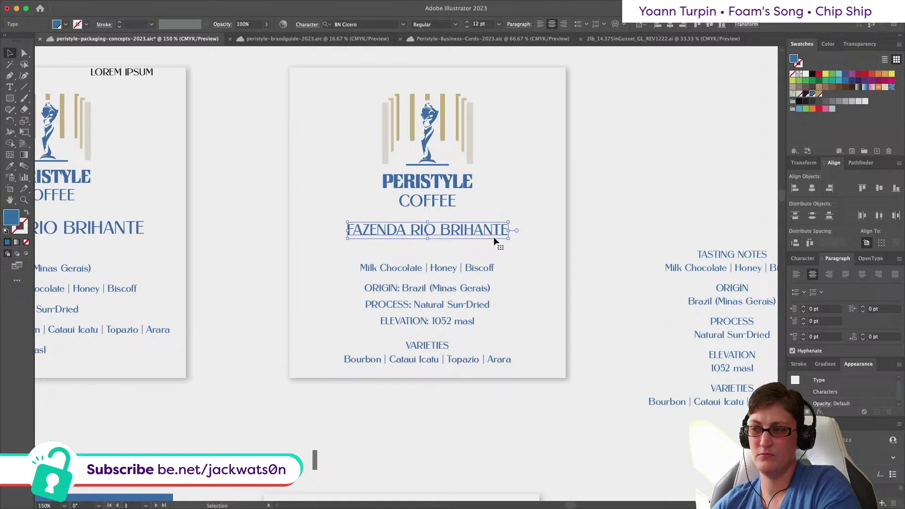
{"action": "left_click", "coordinate": [477, 270]}
{"action": "left_click", "coordinate": [469, 269]}
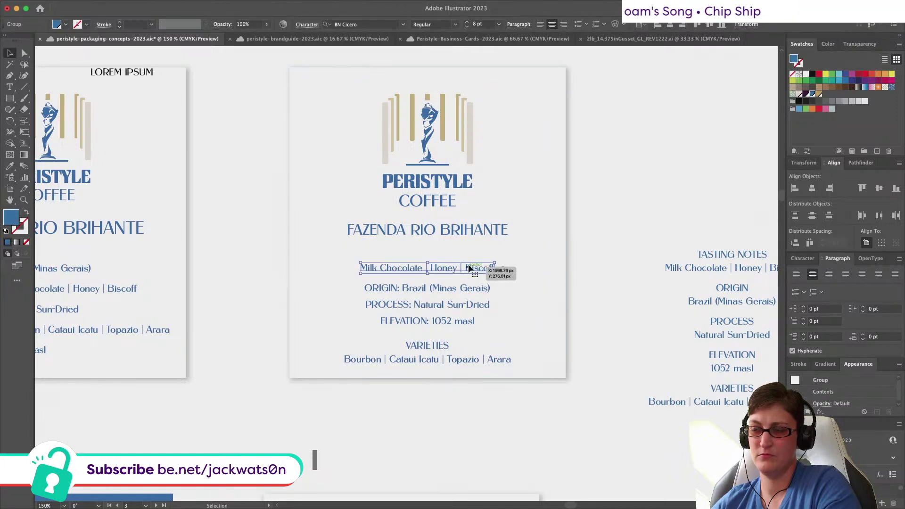
{"action": "left_click_drag", "start_coordinate": [469, 269], "coordinate": [593, 276]}
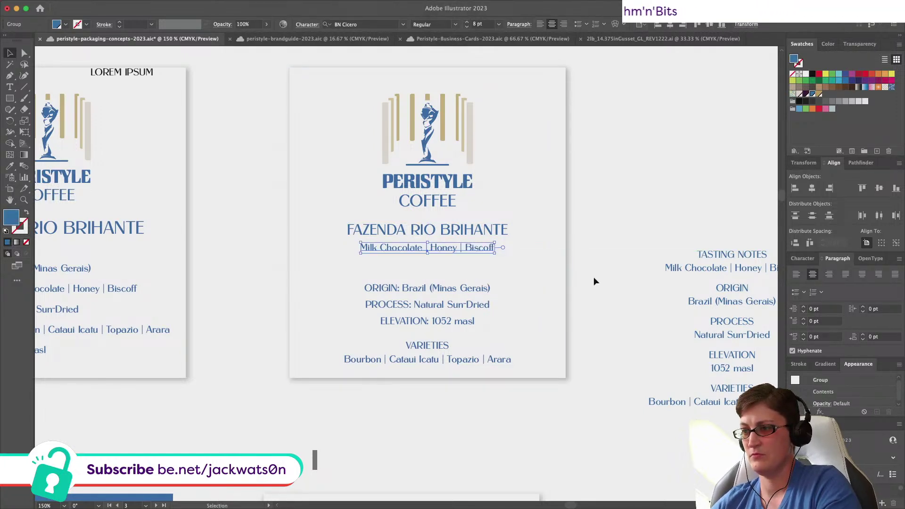
{"action": "left_click", "coordinate": [592, 276]}
{"action": "scroll", "coordinate": [591, 277], "scroll_direction": "right", "scroll_amount": 2}
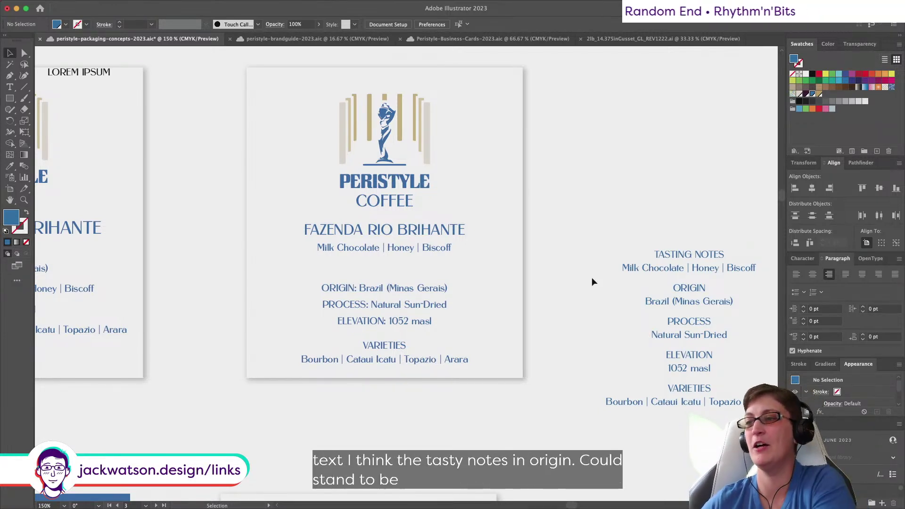
Step: Try the PERISTYLE logo's bold lettering style on the FAZENDA RIO BRIHANTE name, centring it on the third label
{"action": "left_click", "coordinate": [445, 233]}
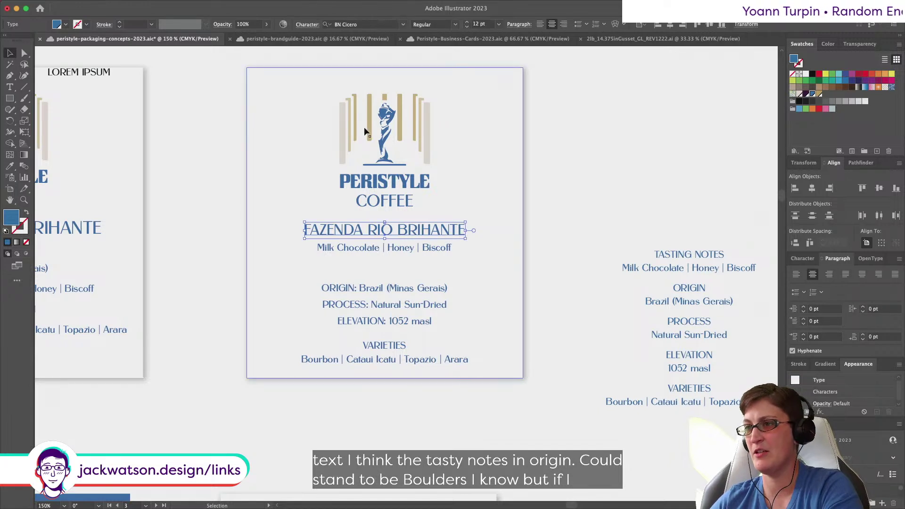
{"action": "left_click", "coordinate": [10, 165]}
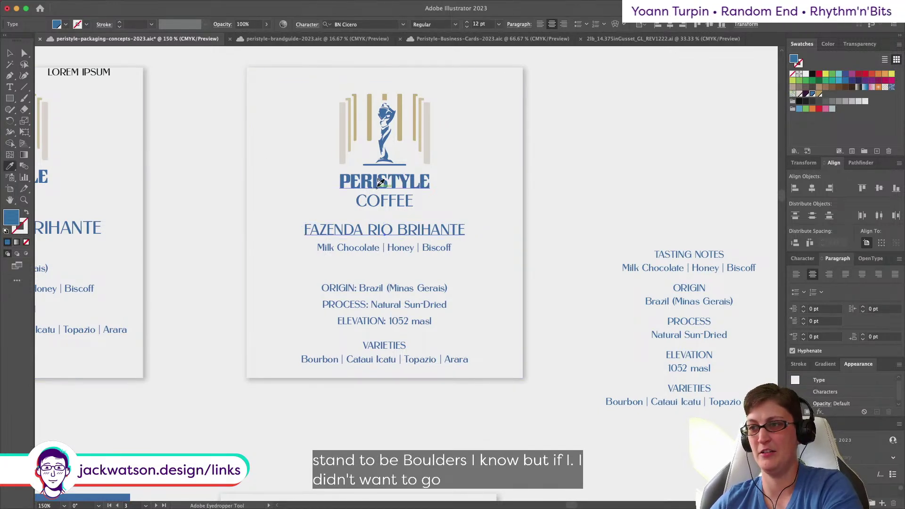
{"action": "left_click", "coordinate": [380, 184]}
{"action": "left_click", "coordinate": [10, 53]}
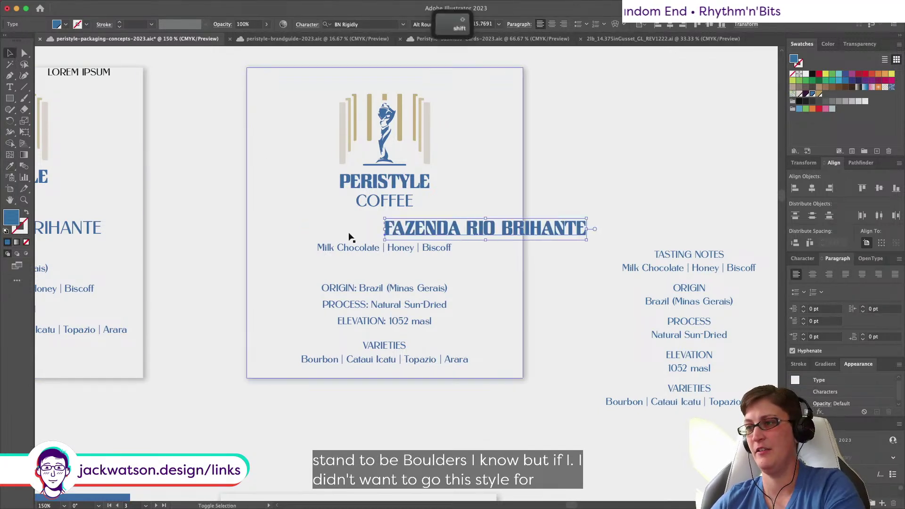
{"action": "left_click", "coordinate": [302, 214], "text": "shift"}
{"action": "left_click", "coordinate": [298, 221]}
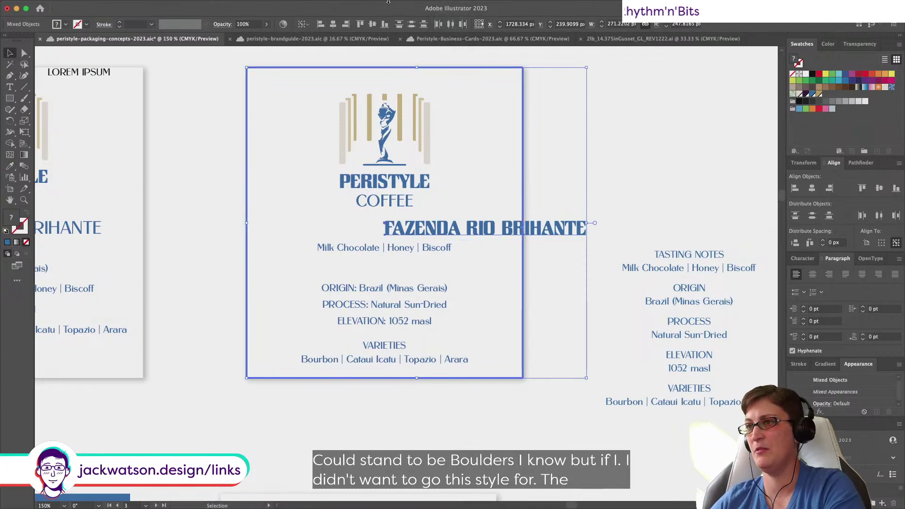
{"action": "left_click", "coordinate": [333, 24]}
{"action": "left_click", "coordinate": [193, 186]}
{"action": "key", "text": "super+1"}
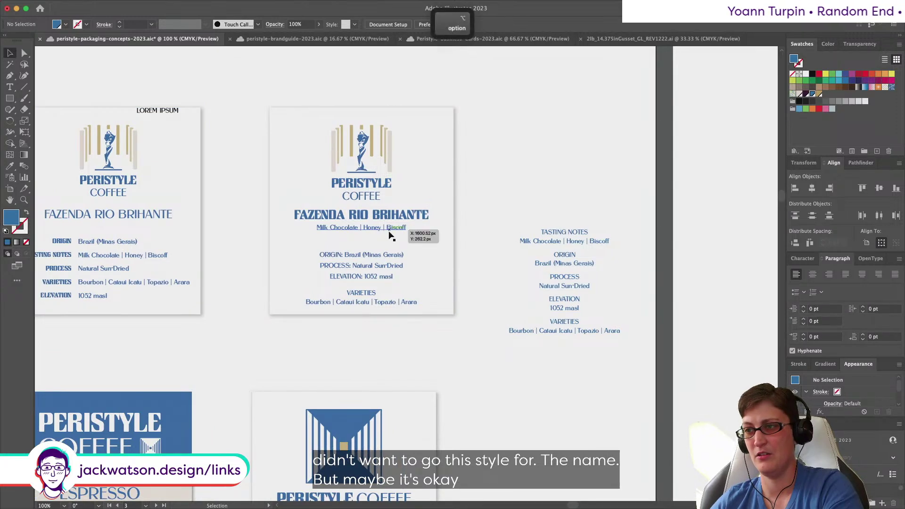
Step: Examine the bold coffee name against the logo up close and check its font size
{"action": "key", "text": "super+equal"}
{"action": "key", "text": "super+equal"}
{"action": "key", "text": "super+minus"}
{"action": "left_click", "coordinate": [385, 212]}
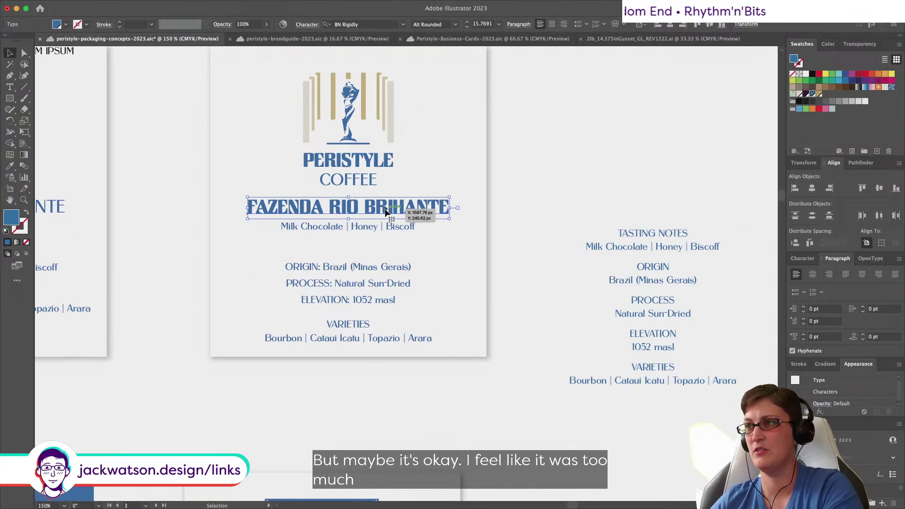
{"action": "left_click", "coordinate": [480, 24]}
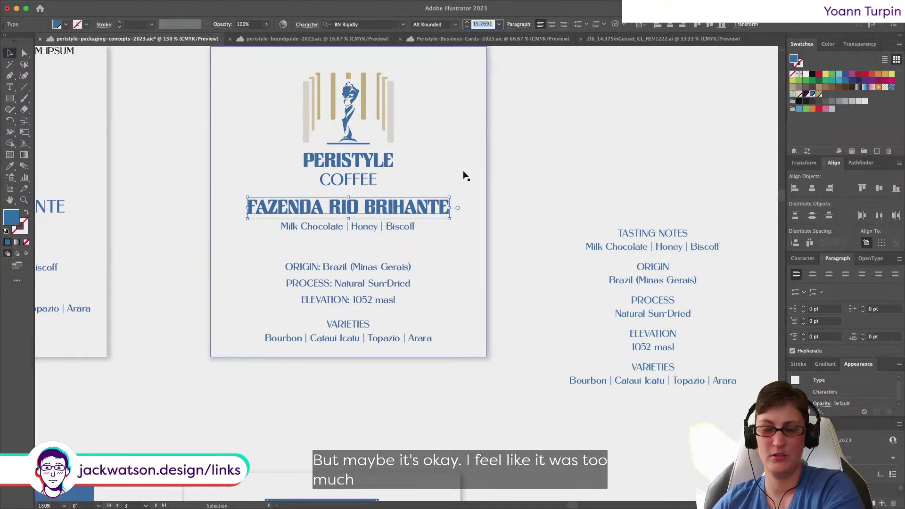
{"action": "left_click", "coordinate": [519, 193]}
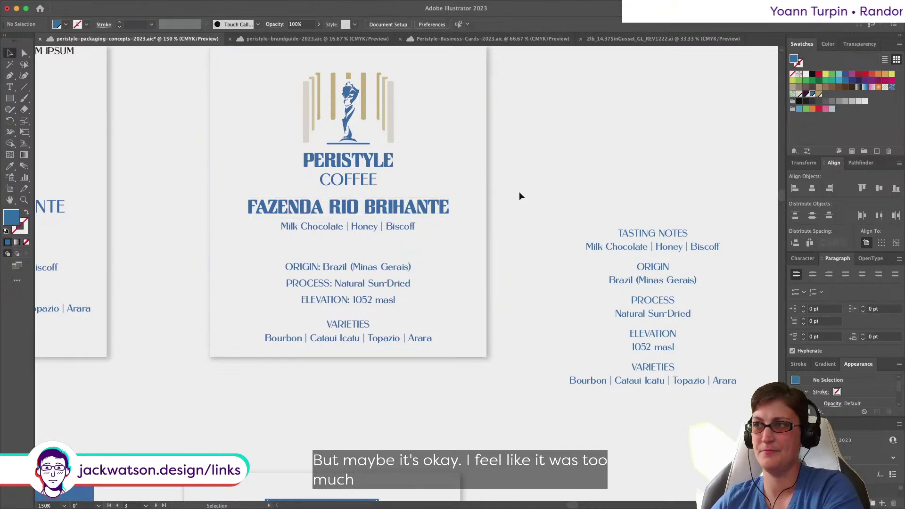
{"action": "scroll", "coordinate": [383, 216], "scroll_direction": "up", "scroll_amount": 1}
{"action": "scroll", "coordinate": [383, 215], "scroll_direction": "down", "scroll_amount": 3}
Step: Try the bold coffee name and its flavour line slightly lower beneath the logo
{"action": "left_click", "coordinate": [384, 224]}
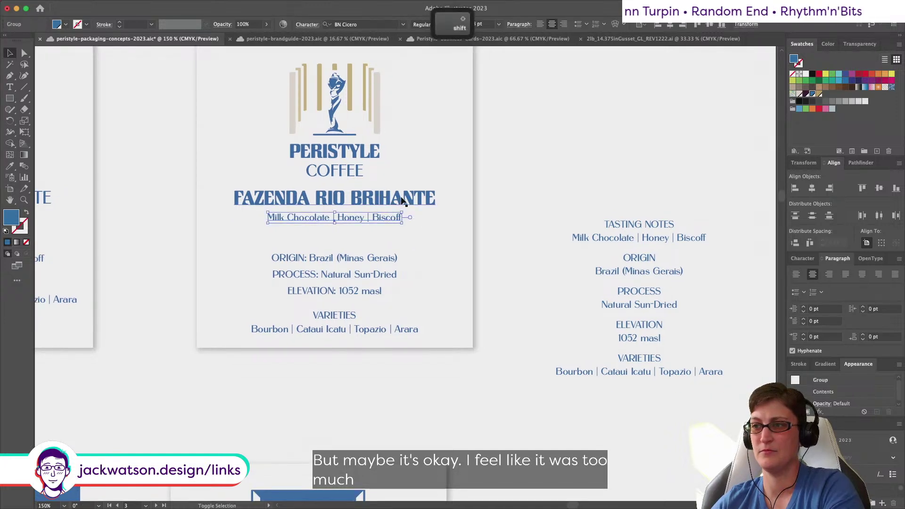
{"action": "left_click", "coordinate": [424, 207], "text": "shift"}
{"action": "left_click", "coordinate": [490, 175]}
{"action": "scroll", "coordinate": [495, 177], "scroll_direction": "up", "scroll_amount": 2}
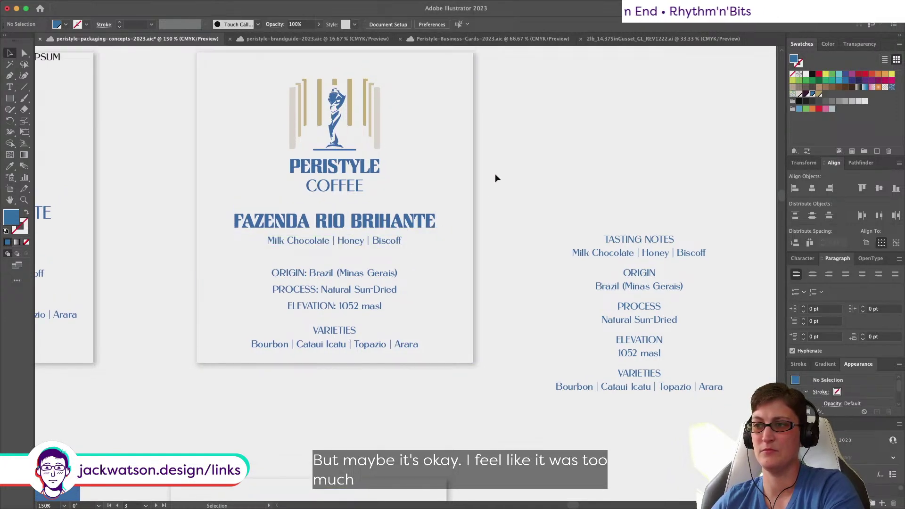
{"action": "scroll", "coordinate": [496, 178], "scroll_direction": "up", "scroll_amount": 4}
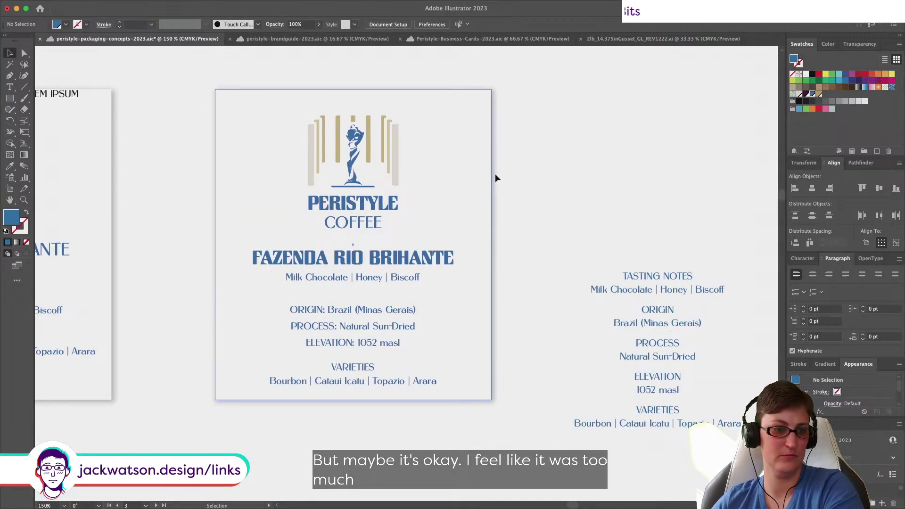
{"action": "scroll", "coordinate": [495, 175], "scroll_direction": "up", "scroll_amount": 1}
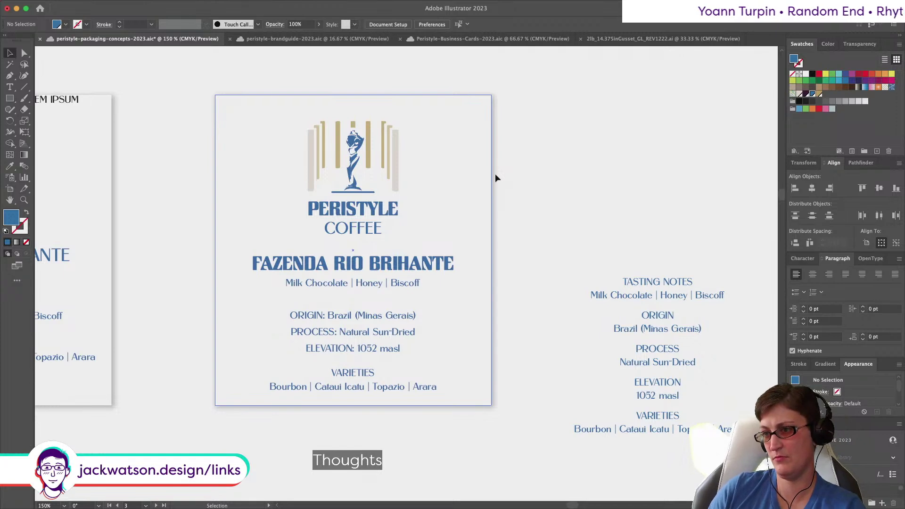
Step: Try all caps on the "Milk Chocolate | Honey | Biscoff" flavour line
{"action": "scroll", "coordinate": [494, 178], "scroll_direction": "up", "scroll_amount": 4}
{"action": "scroll", "coordinate": [433, 287], "scroll_direction": "down", "scroll_amount": 4}
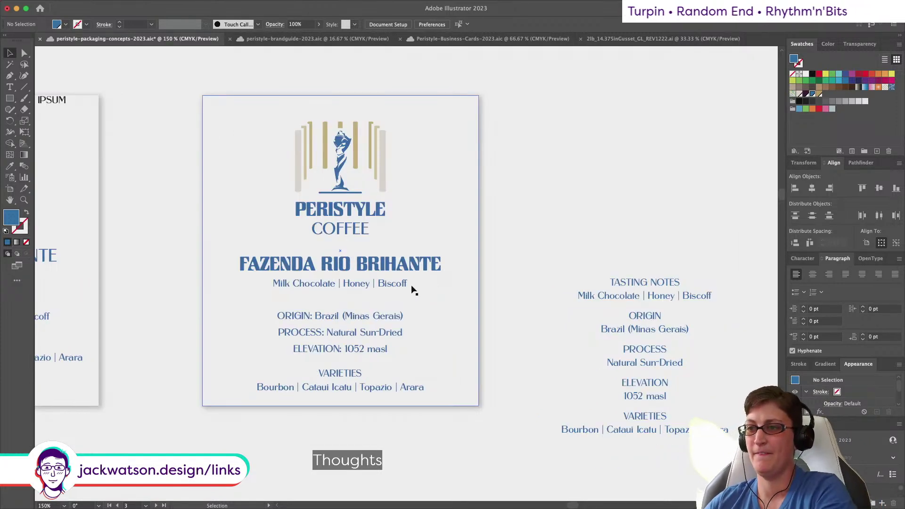
{"action": "left_click", "coordinate": [392, 287]}
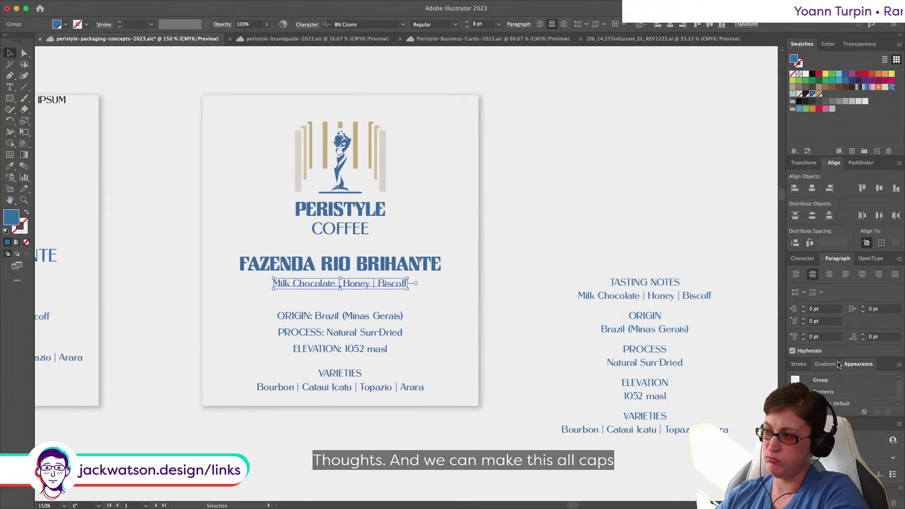
{"action": "left_click", "coordinate": [802, 258]}
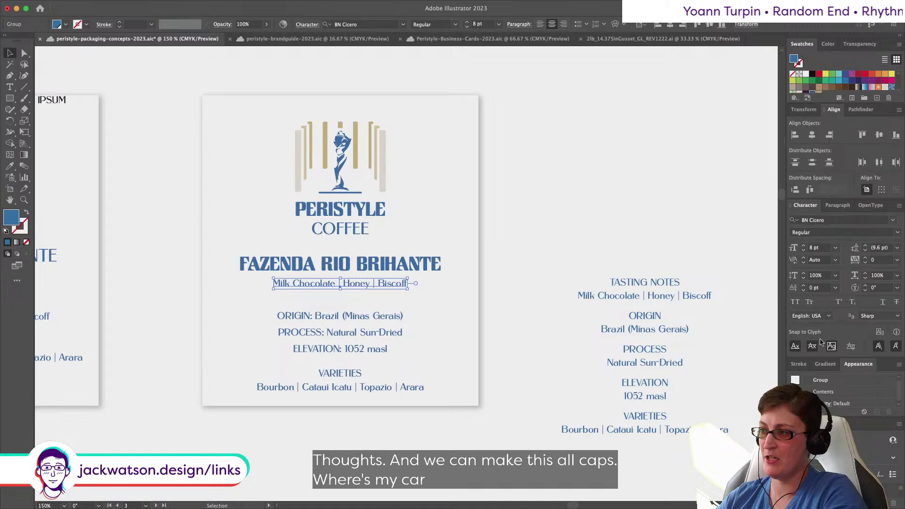
{"action": "left_click", "coordinate": [795, 303]}
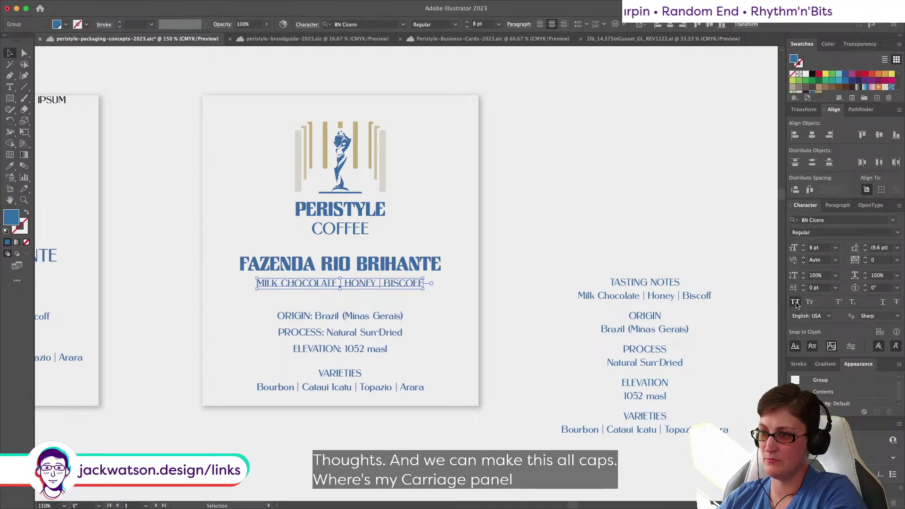
{"action": "left_click", "coordinate": [528, 263]}
{"action": "scroll", "coordinate": [530, 261], "scroll_direction": "down", "scroll_amount": 1}
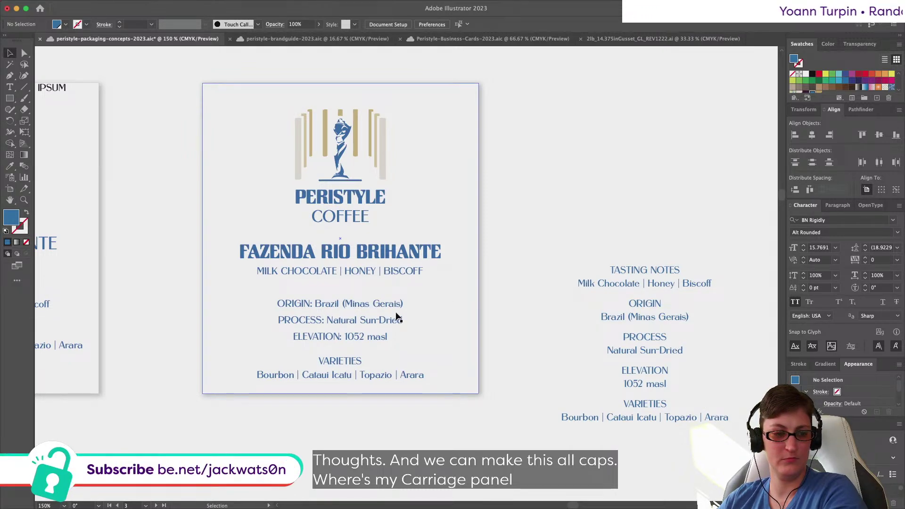
Step: Undo the flavour line's all caps together with the coffee name's lowering, centring and bold restyling
{"action": "left_click_drag", "start_coordinate": [400, 255], "coordinate": [396, 276]}
{"action": "key", "text": "super+z"}
{"action": "key", "text": "super+z"}
{"action": "key", "text": "super+z"}
{"action": "key", "text": "super+z"}
{"action": "key", "text": "super+z"}
{"action": "key", "text": "super+z"}
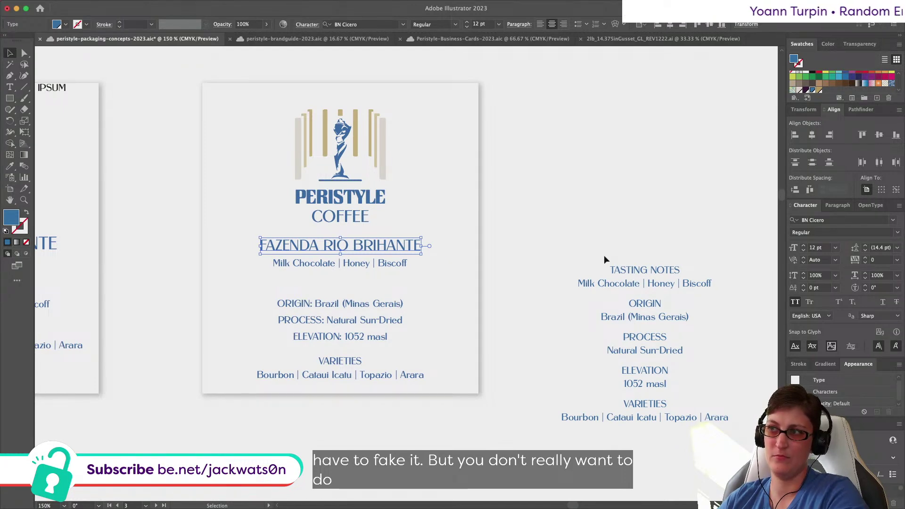
Step: Bring back the coffee name's bold lettering to check its available font styles, then undo it
{"action": "key", "text": "shift+super+z"}
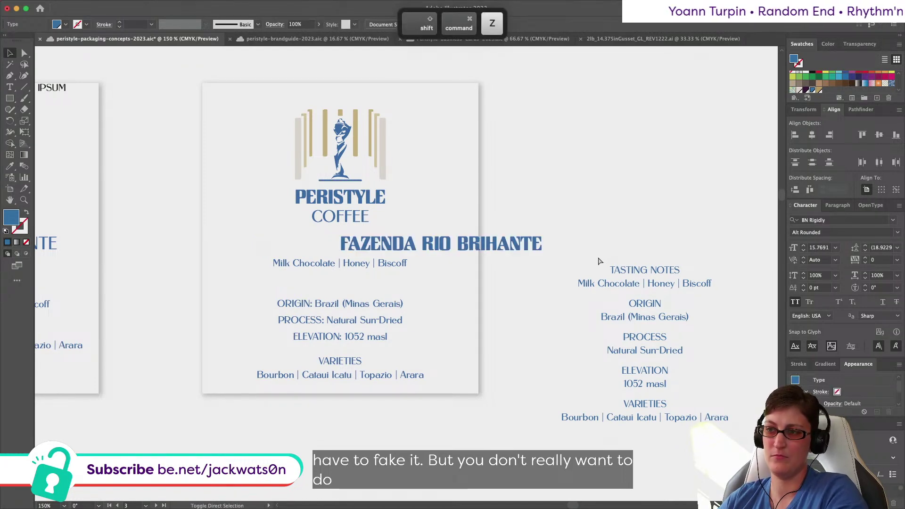
{"action": "left_click", "coordinate": [517, 244]}
{"action": "left_click", "coordinate": [456, 24]}
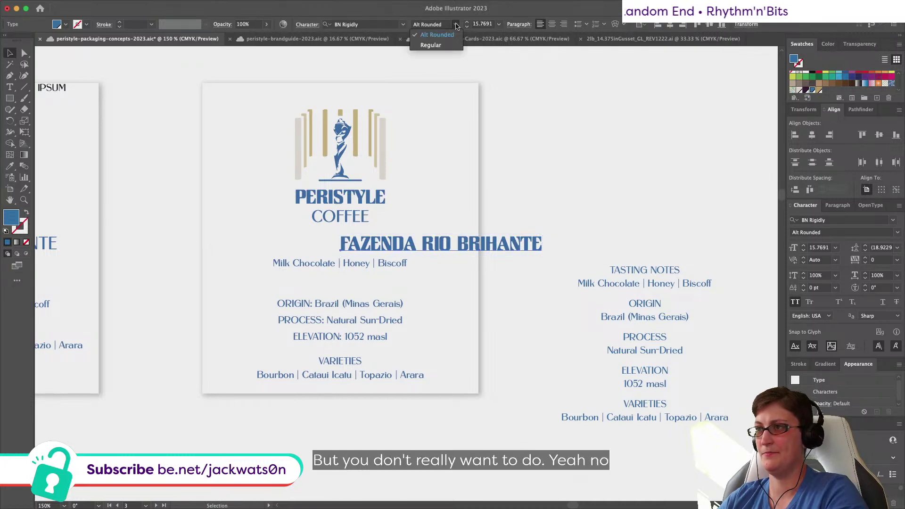
{"action": "key", "text": "super+z"}
{"action": "key", "text": "super+z"}
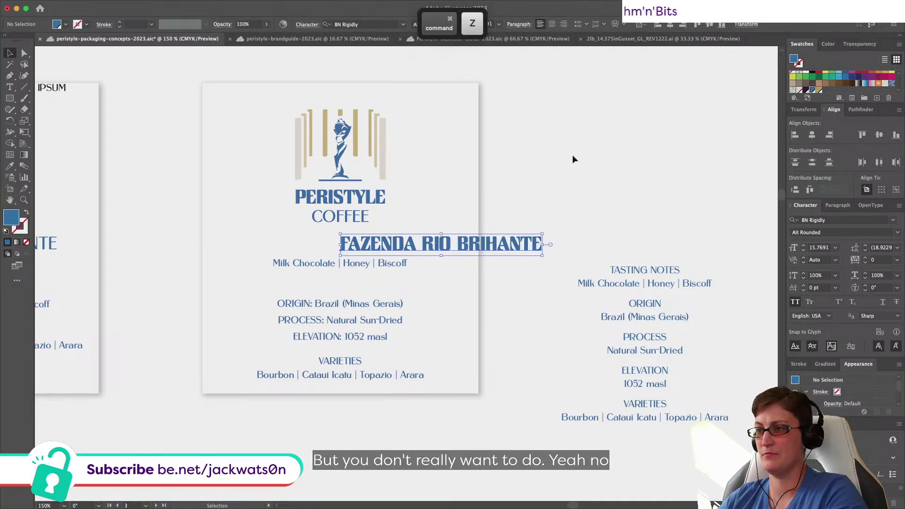
{"action": "key", "text": "super+z"}
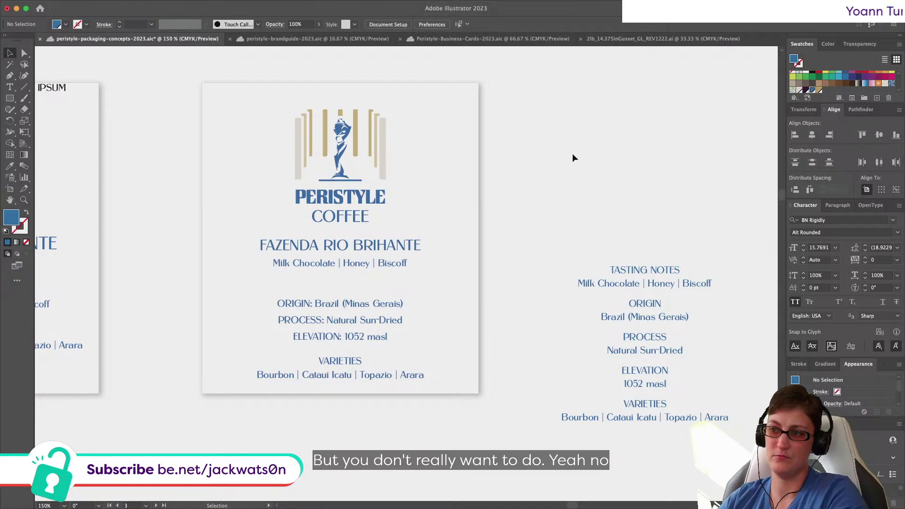
{"action": "scroll", "coordinate": [574, 157], "scroll_direction": "down", "scroll_amount": 2}
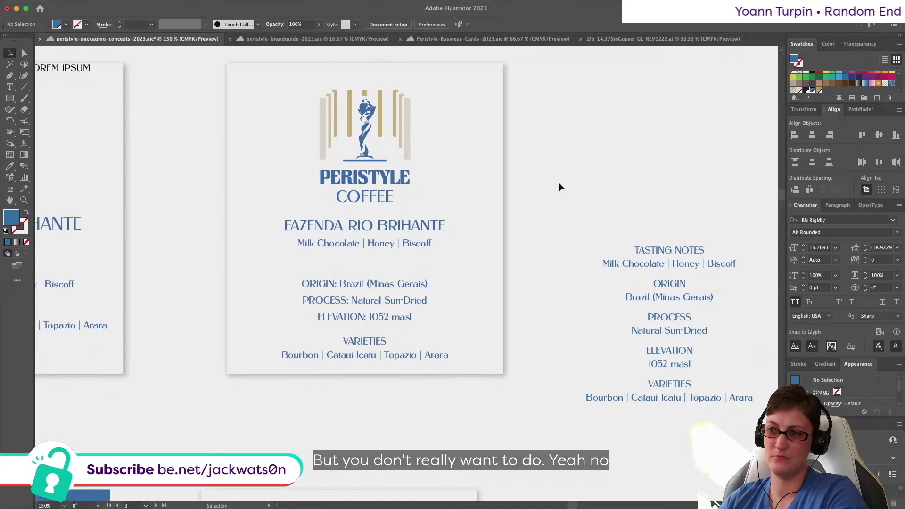
{"action": "mouse_move", "coordinate": [458, 493]}
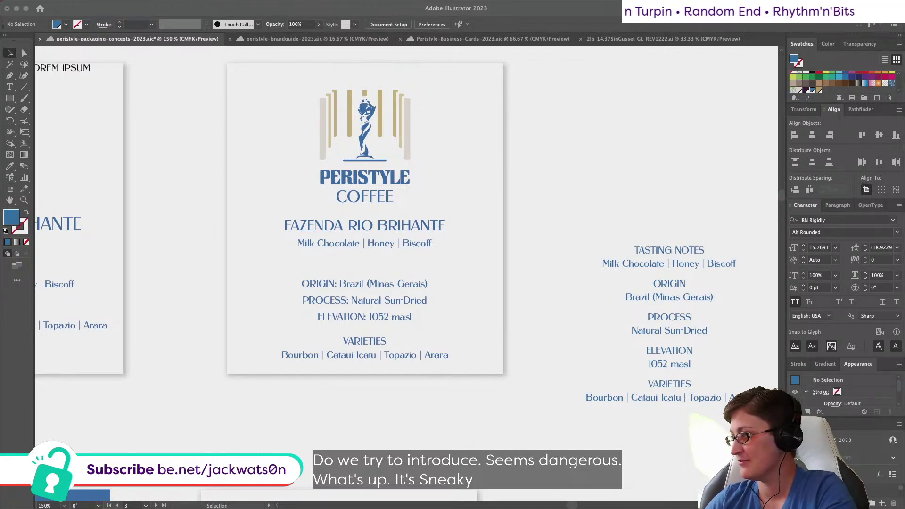
Step: Search the fonts for "cicer" to check which BN Cicero styles are available for the coffee name
{"action": "left_click", "coordinate": [337, 228]}
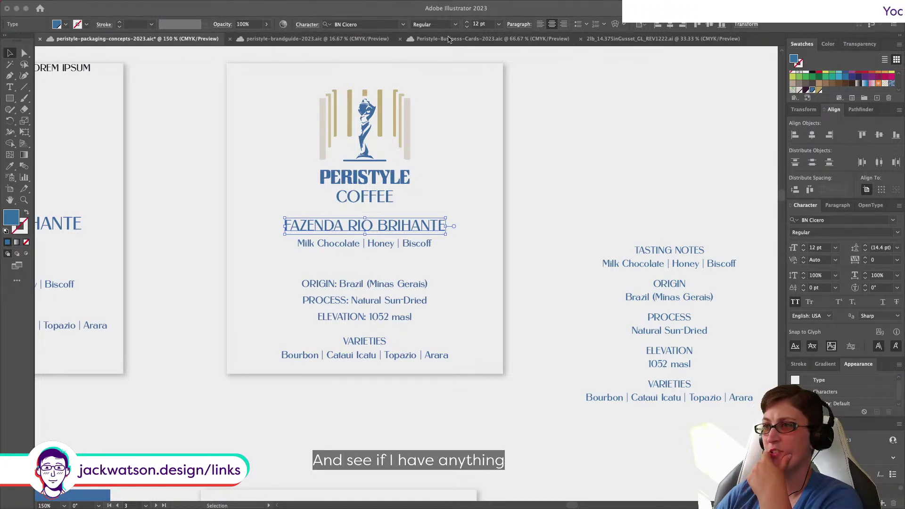
{"action": "left_click", "coordinate": [380, 23]}
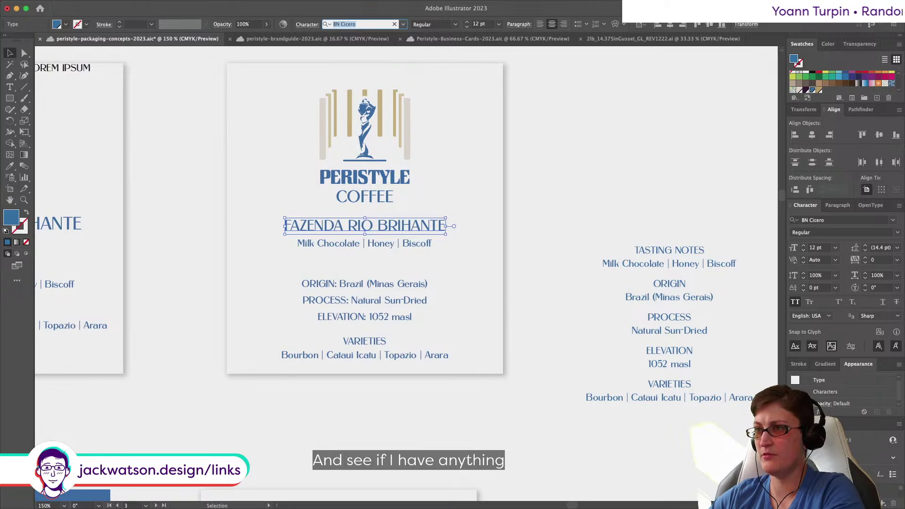
{"action": "type", "text": "cicer"}
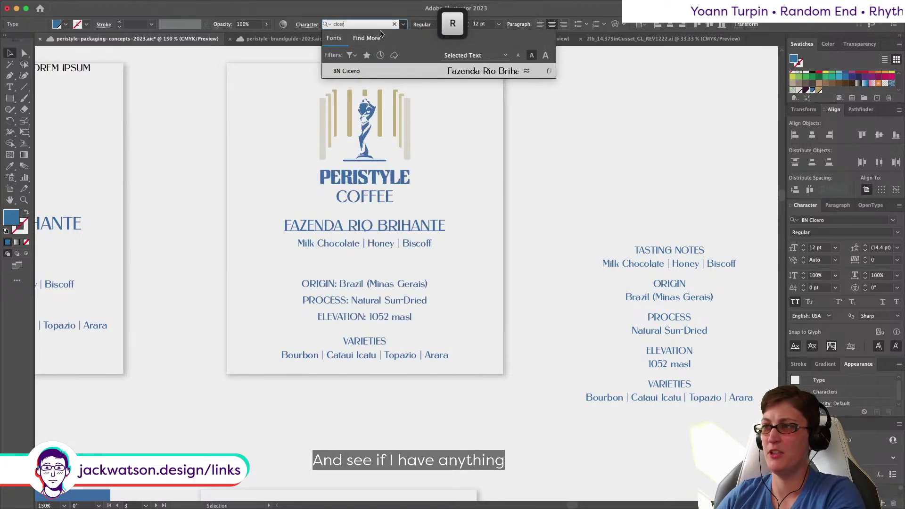
{"action": "left_click", "coordinate": [361, 70]}
{"action": "left_click", "coordinate": [573, 200]}
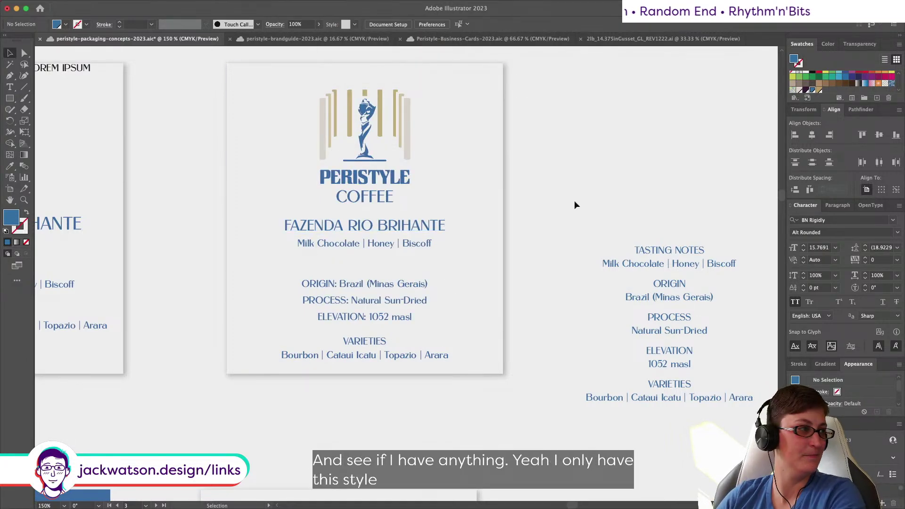
{"action": "scroll", "coordinate": [574, 201], "scroll_direction": "down", "scroll_amount": 2}
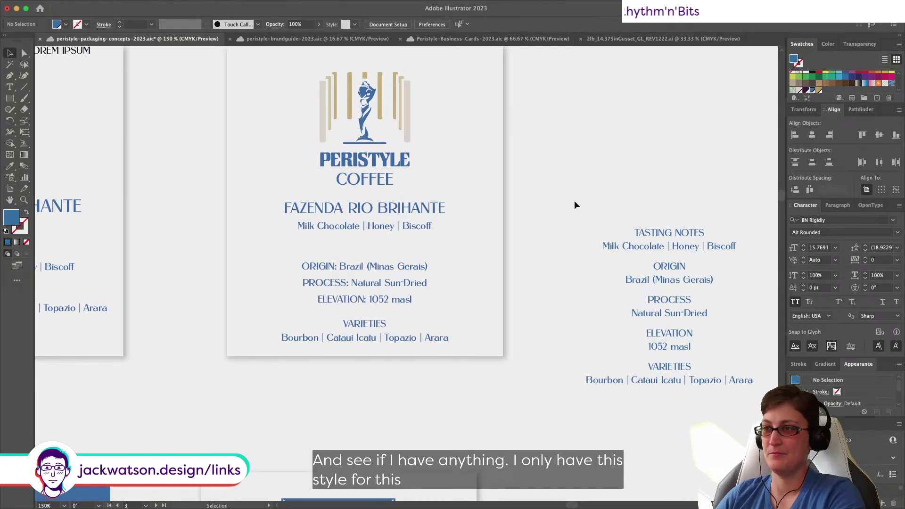
{"action": "scroll", "coordinate": [574, 202], "scroll_direction": "right", "scroll_amount": 2}
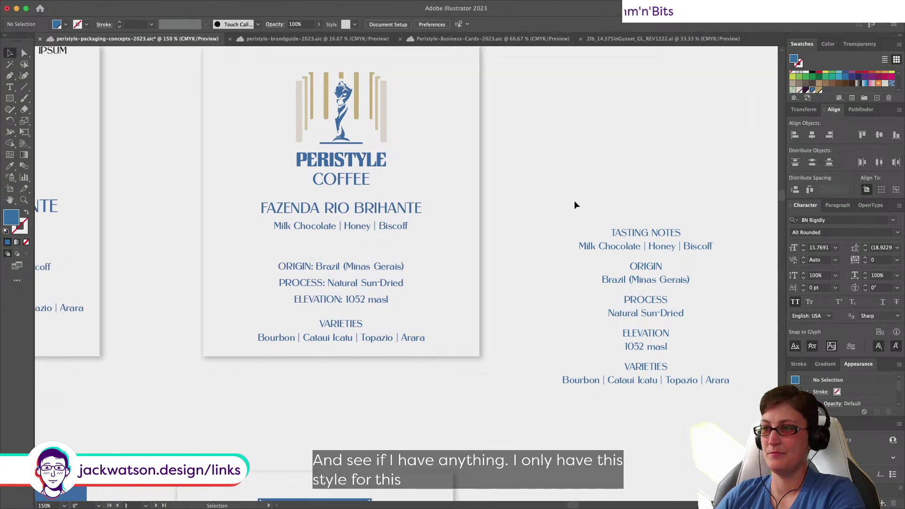
{"action": "left_click", "coordinate": [380, 207]}
{"action": "left_click", "coordinate": [524, 96]}
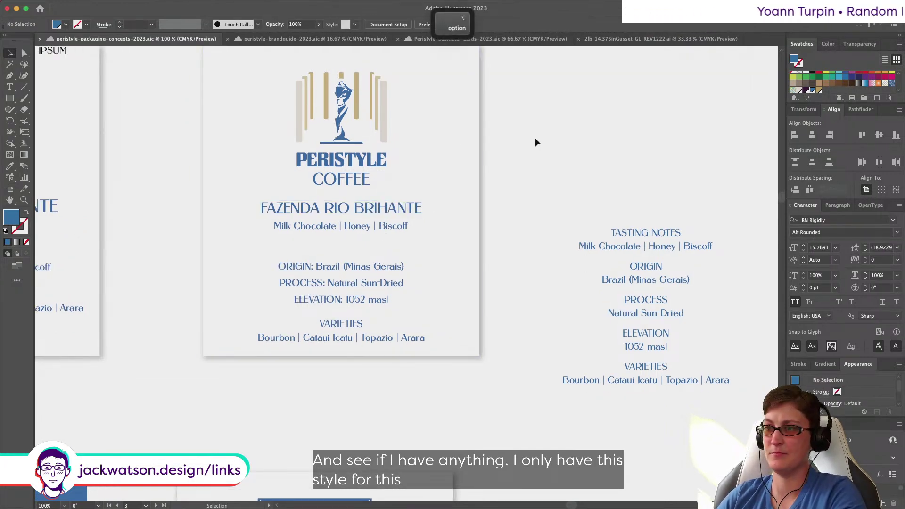
{"action": "scroll", "coordinate": [535, 138], "scroll_direction": "down", "scroll_amount": 1}
{"action": "scroll", "coordinate": [536, 137], "scroll_direction": "up", "scroll_amount": 1}
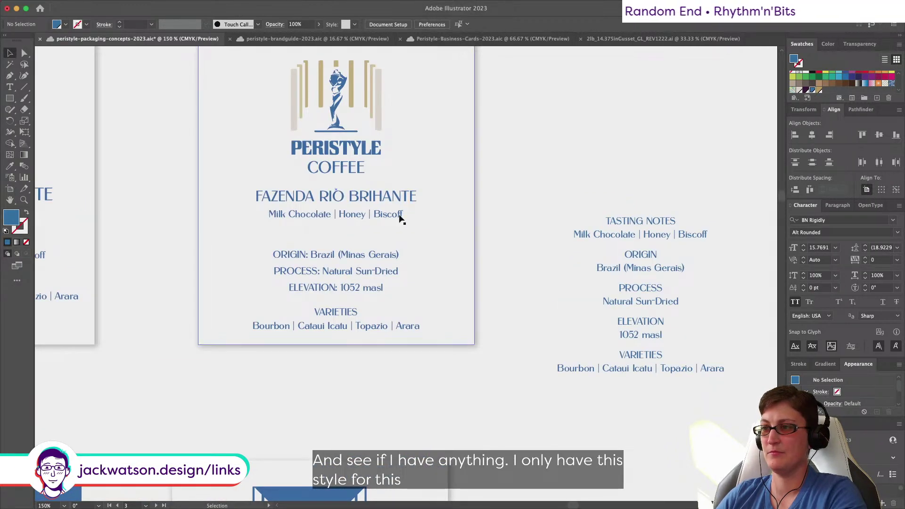
Step: Try the BN Minay font on the centred label's "Milk Chocolate | Honey | Biscoff" flavour line
{"action": "left_click", "coordinate": [401, 215]}
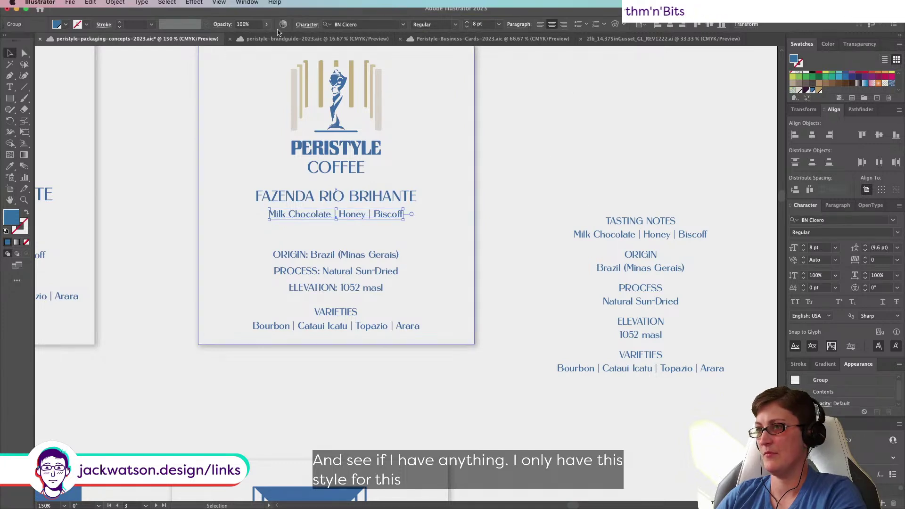
{"action": "left_click", "coordinate": [389, 23]}
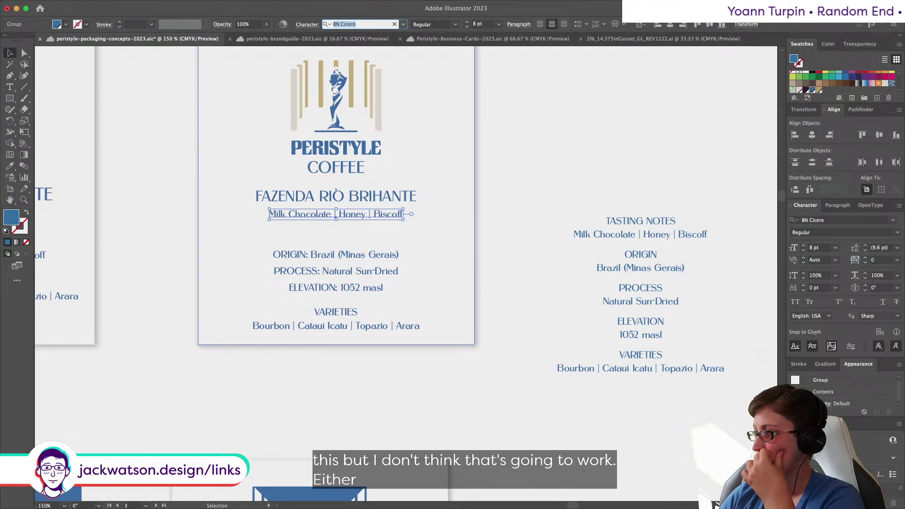
{"action": "mouse_move", "coordinate": [377, 3]}
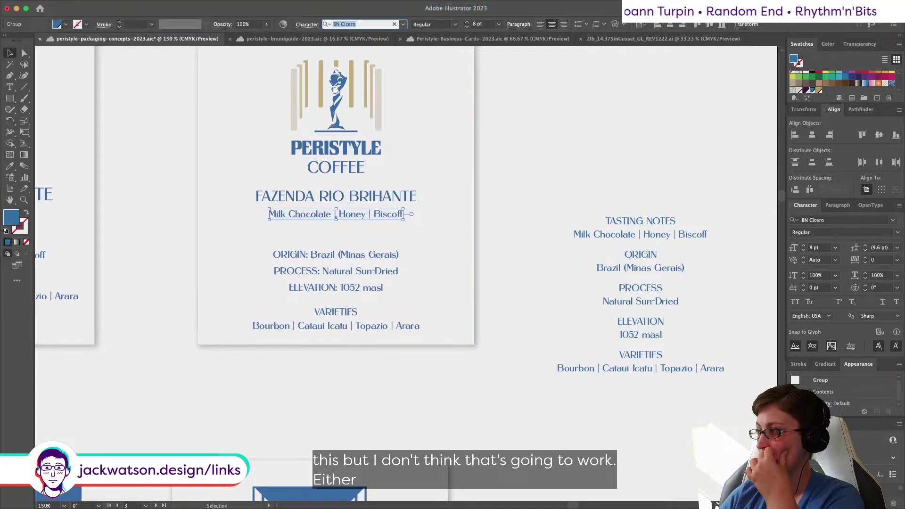
{"action": "left_click", "coordinate": [714, 505]}
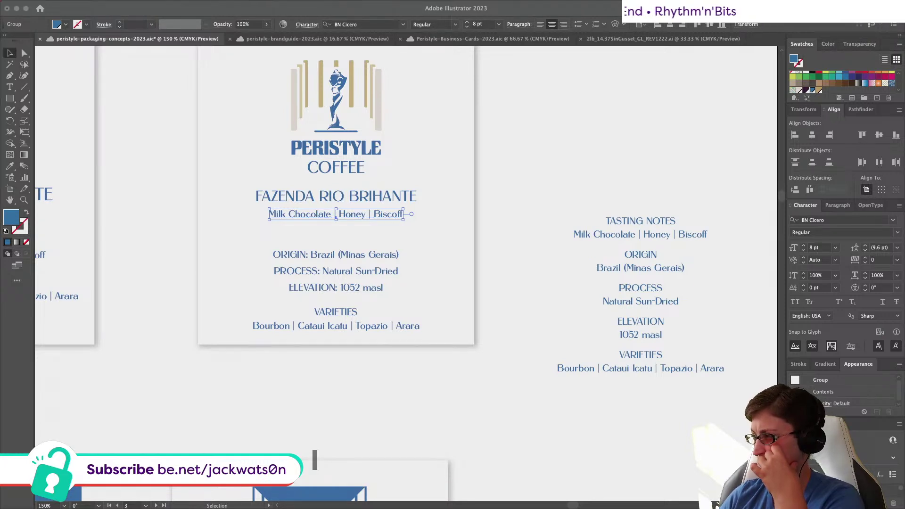
{"action": "left_click", "coordinate": [380, 24]}
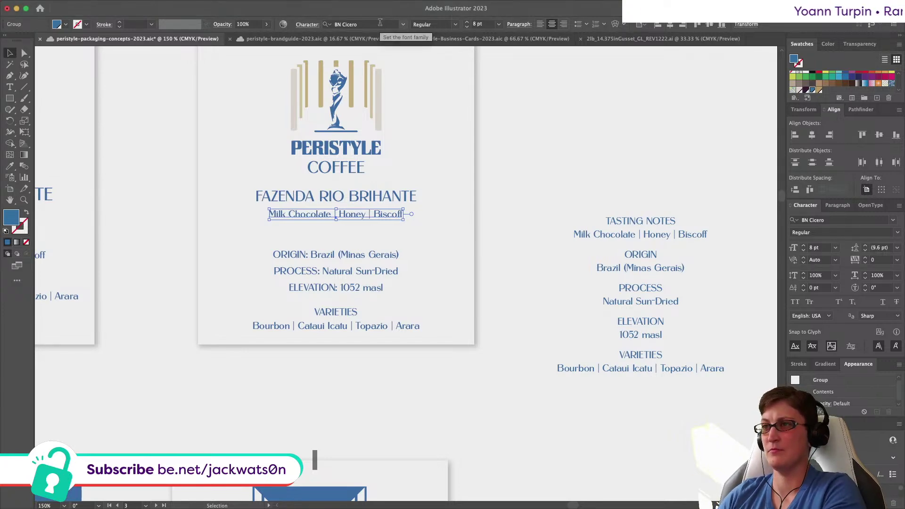
{"action": "left_click", "coordinate": [380, 23]}
{"action": "type", "text": "minay"}
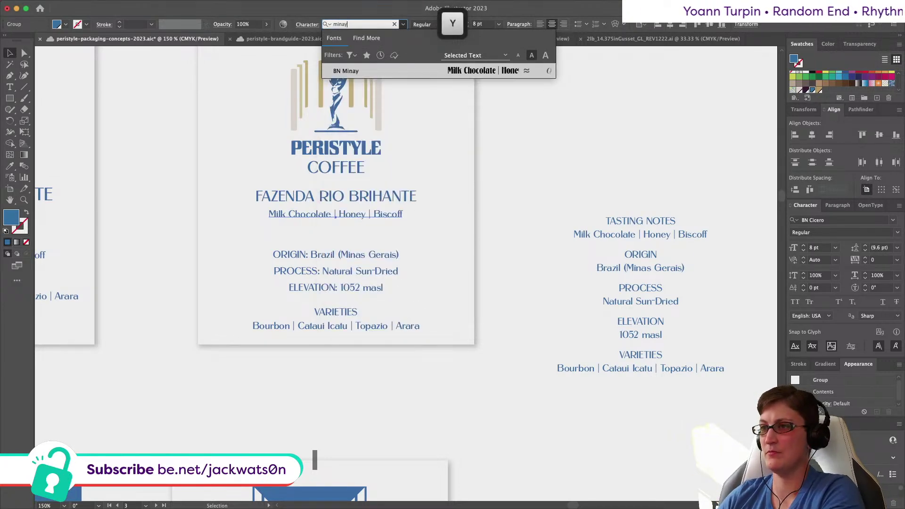
{"action": "left_click", "coordinate": [379, 71]}
{"action": "left_click", "coordinate": [521, 266]}
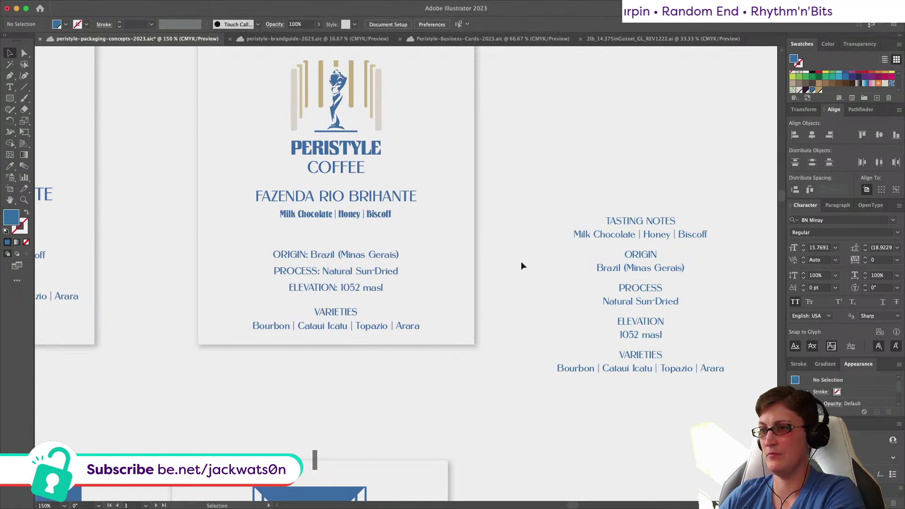
{"action": "scroll", "coordinate": [521, 264], "scroll_direction": "left", "scroll_amount": 5}
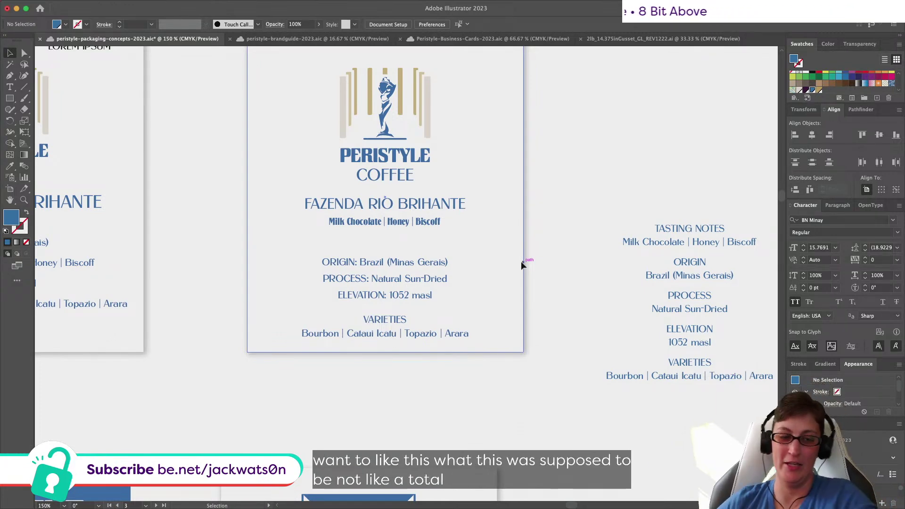
Step: Undo the flavour line's change to the BN Minay font
{"action": "key", "text": "alt"}
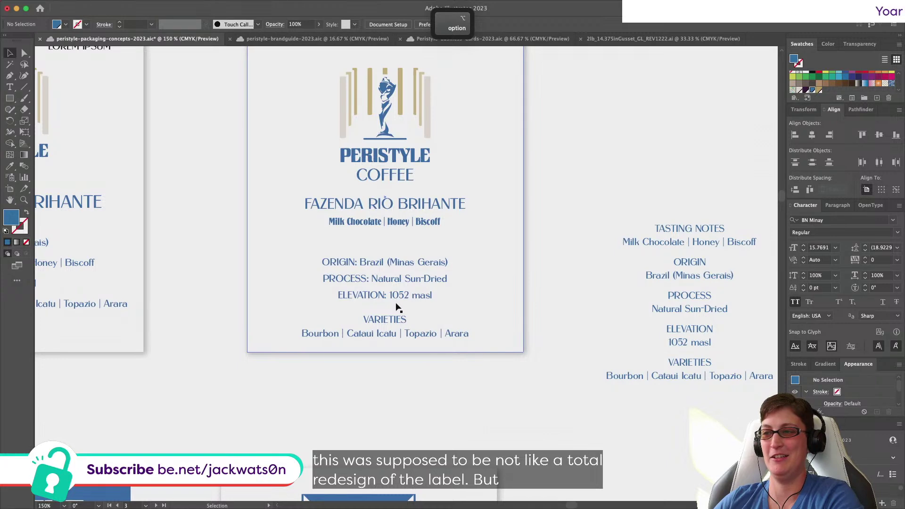
{"action": "key", "text": "super+z"}
{"action": "key", "text": "super+z"}
{"action": "key", "text": "super+z"}
{"action": "key", "text": "super+z"}
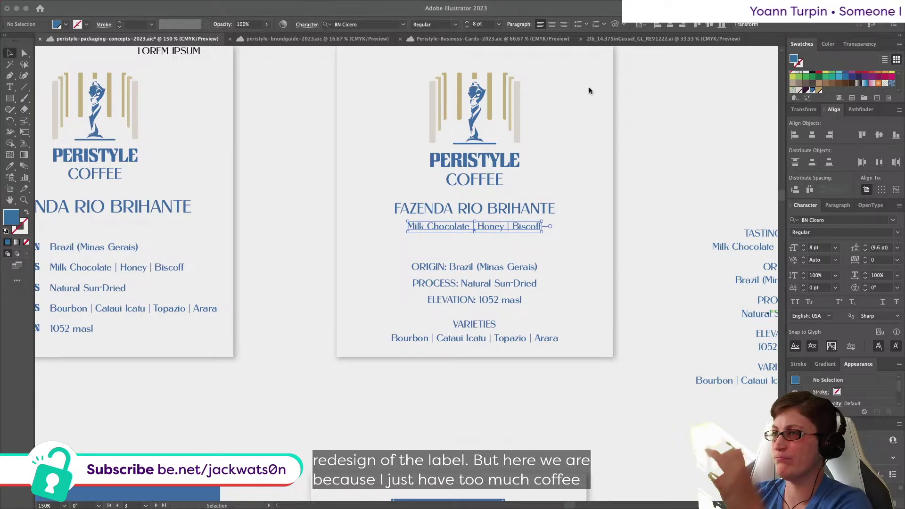
Step: Try to switch the flavour line to BN Pen And Gram Bold, then check whether its text object took the font
{"action": "left_click", "coordinate": [371, 25]}
{"action": "left_click", "coordinate": [371, 24]}
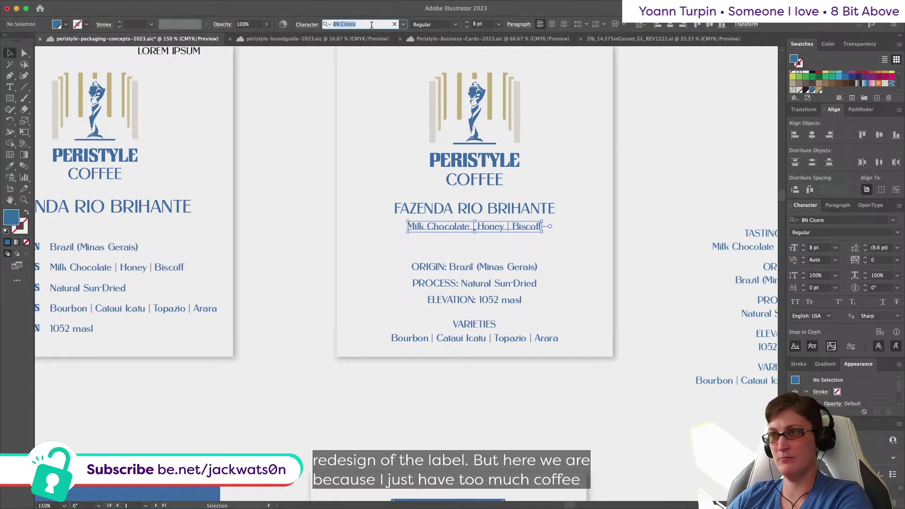
{"action": "type", "text": "pen and"}
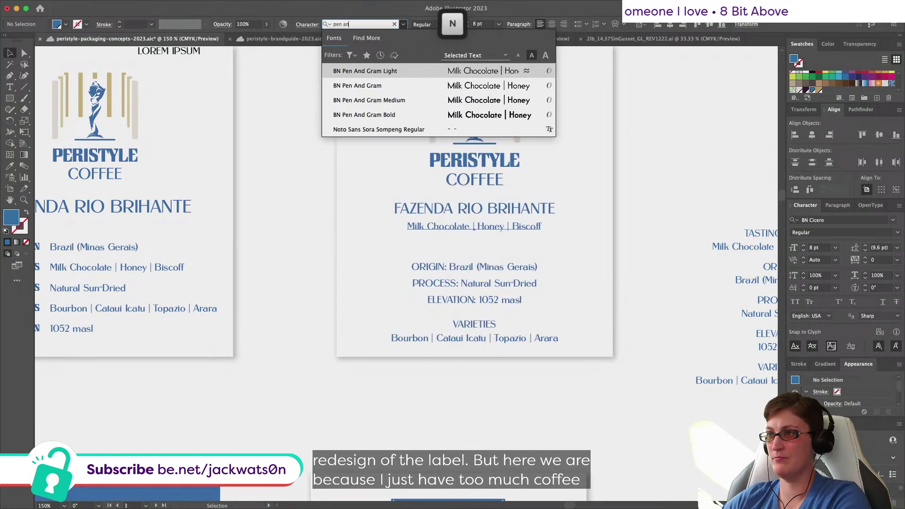
{"action": "left_click", "coordinate": [391, 116]}
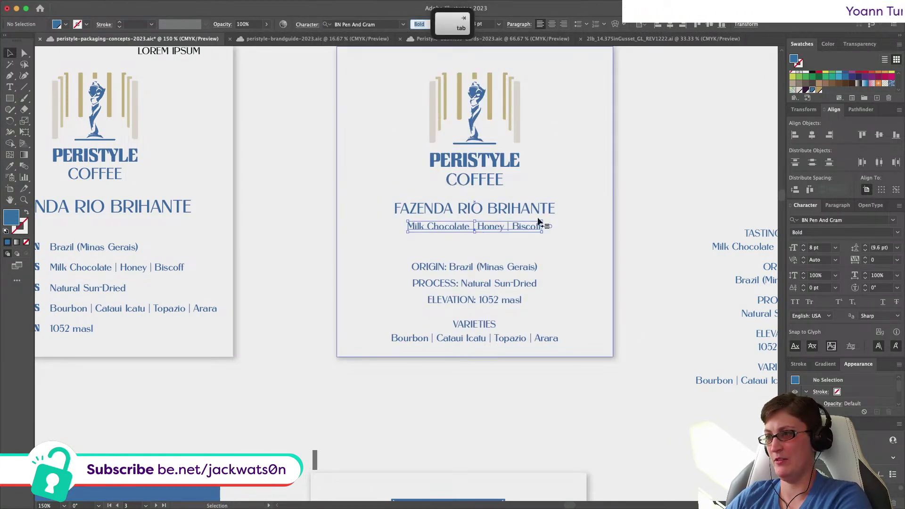
{"action": "double_click", "coordinate": [514, 226]}
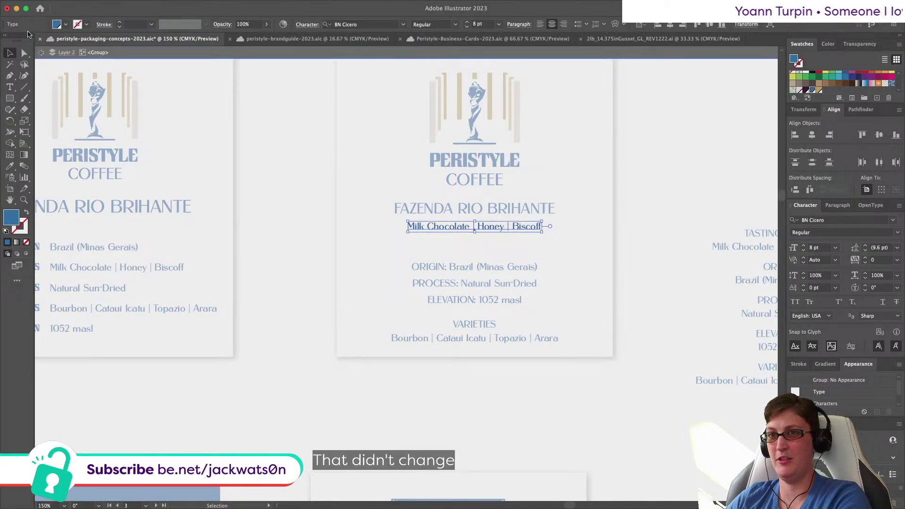
{"action": "double_click", "coordinate": [574, 306]}
Step: Select the flavour line under the coffee name and set its font to BN Pen And Gram Bold
{"action": "left_click", "coordinate": [528, 227]}
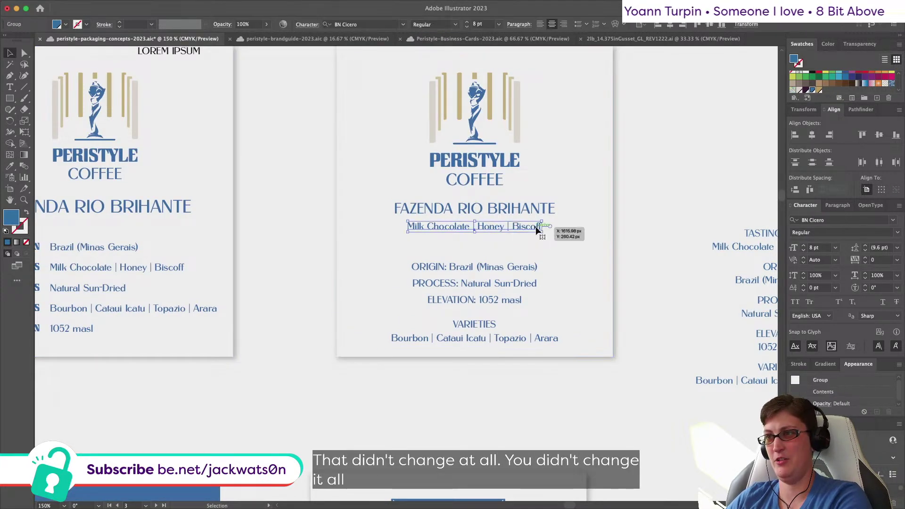
{"action": "left_click", "coordinate": [389, 24]}
{"action": "left_click", "coordinate": [402, 24]}
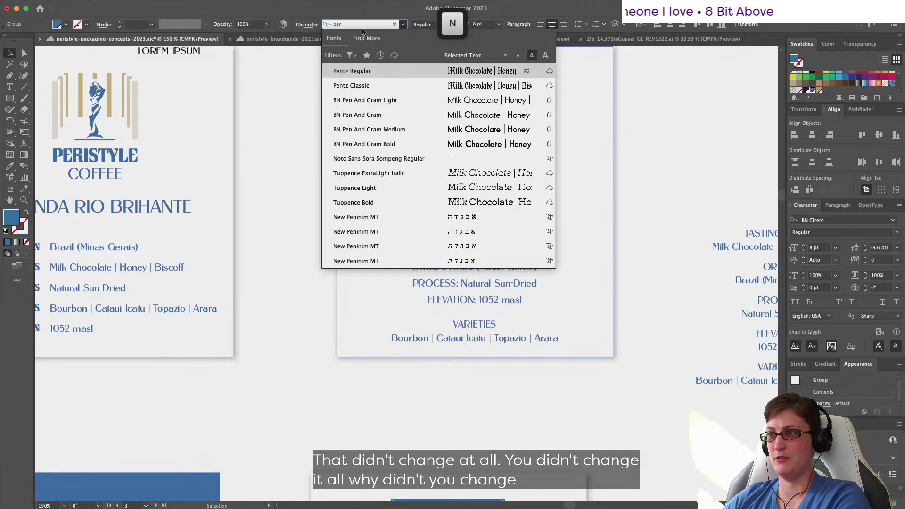
{"action": "left_click", "coordinate": [351, 143]}
{"action": "left_click", "coordinate": [278, 204]}
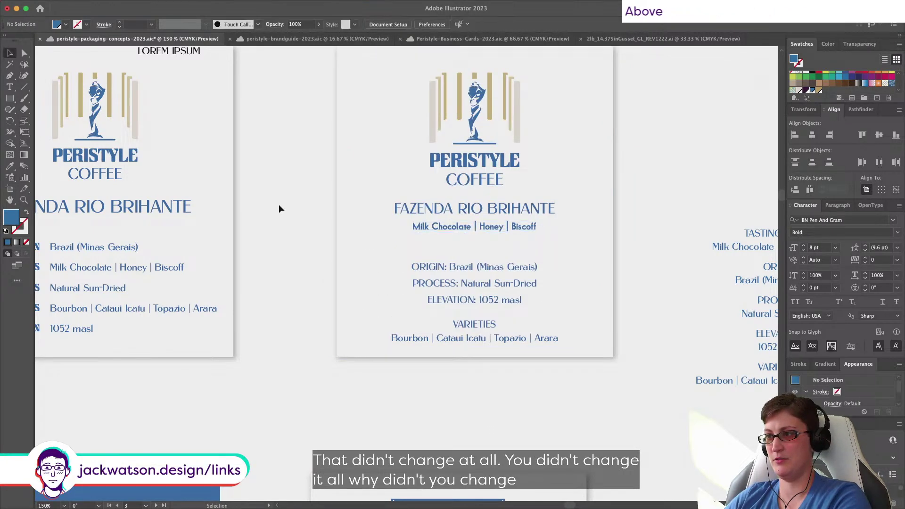
Step: Examine how the bold flavour line works with the coffee name and the detail lines on the centred label
{"action": "scroll", "coordinate": [279, 205], "scroll_direction": "right", "scroll_amount": 5}
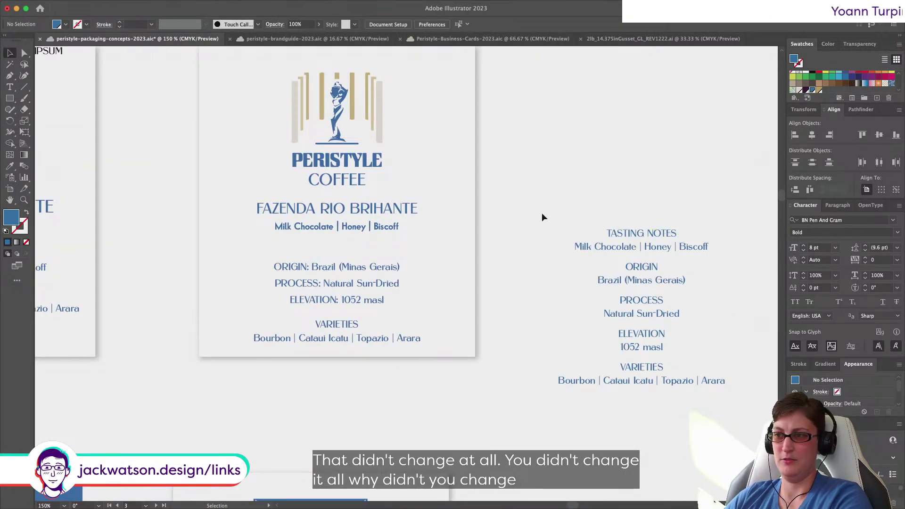
{"action": "scroll", "coordinate": [407, 241], "scroll_direction": "up", "scroll_amount": 1}
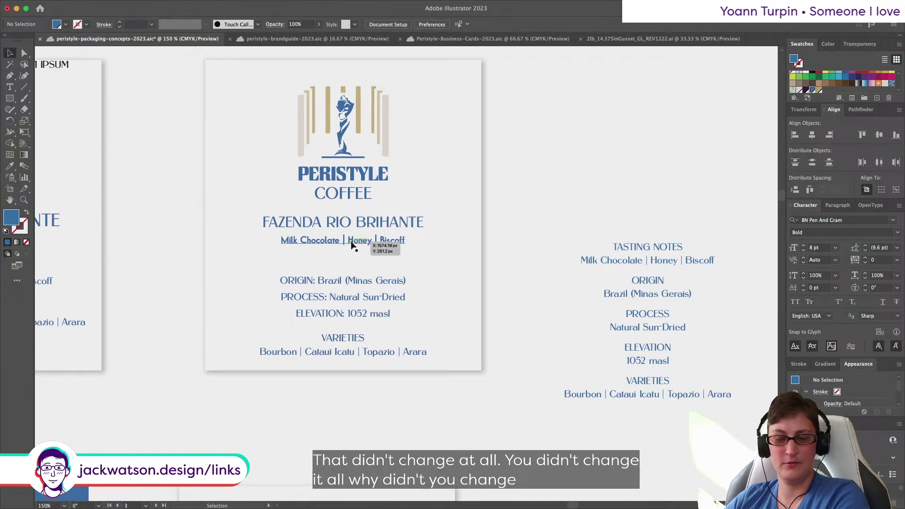
{"action": "left_click", "coordinate": [351, 245]}
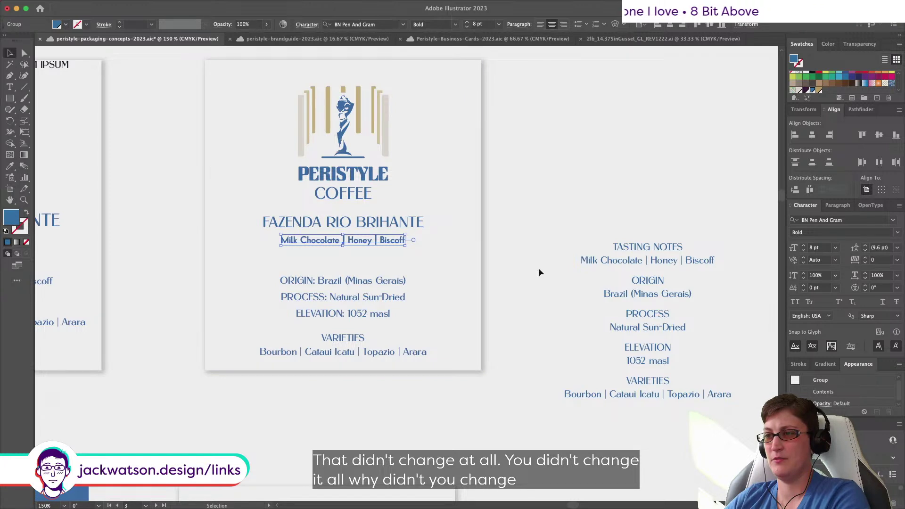
{"action": "left_click", "coordinate": [508, 251]}
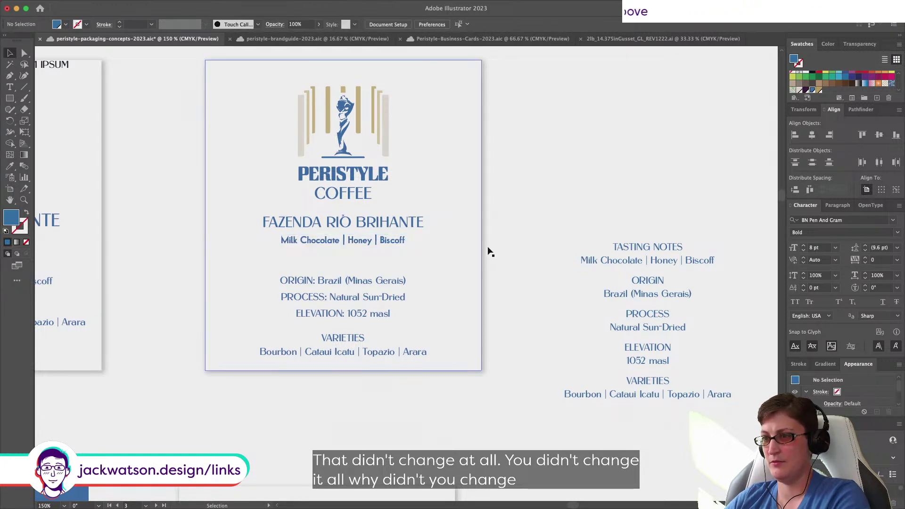
{"action": "scroll", "coordinate": [488, 251], "scroll_direction": "down", "scroll_amount": 1}
{"action": "scroll", "coordinate": [488, 251], "scroll_direction": "right", "scroll_amount": 1}
{"action": "scroll", "coordinate": [488, 251], "scroll_direction": "left", "scroll_amount": 5}
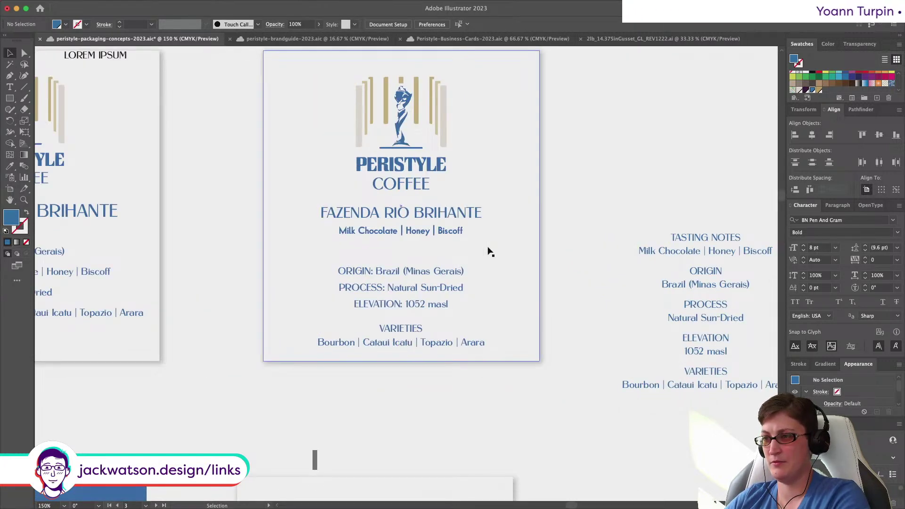
{"action": "scroll", "coordinate": [487, 250], "scroll_direction": "right", "scroll_amount": 1}
{"action": "left_click", "coordinate": [439, 235]}
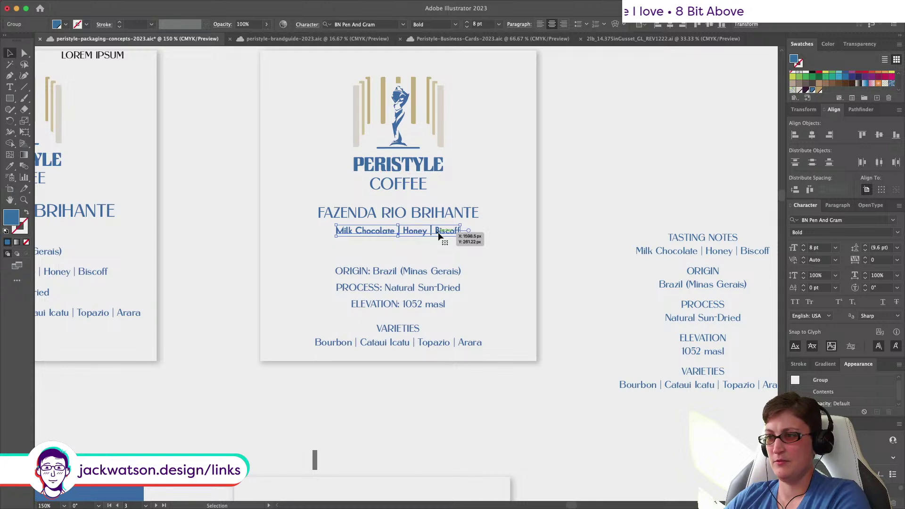
{"action": "scroll", "coordinate": [438, 233], "scroll_direction": "right", "scroll_amount": 2}
{"action": "left_click", "coordinate": [540, 262]}
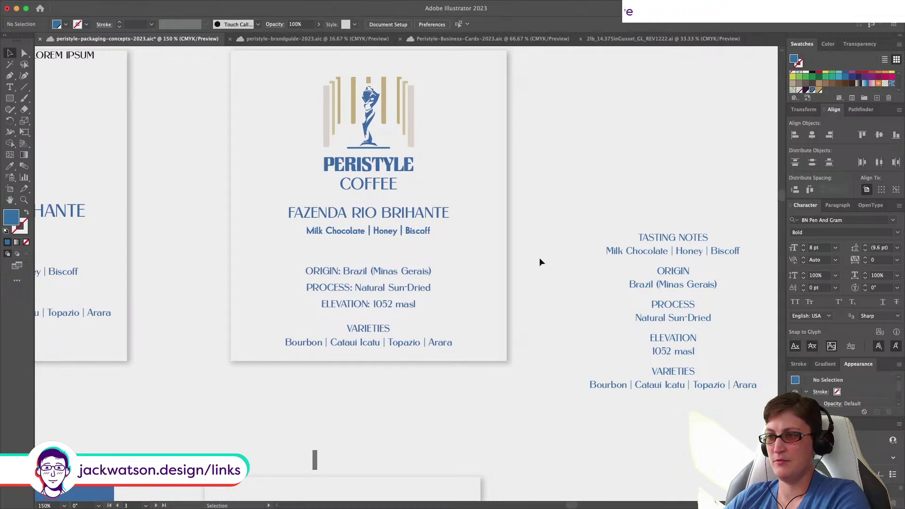
Step: Compare the centred label's origin line and overall layout with the neighbouring label that lists its details in two columns
{"action": "left_click", "coordinate": [403, 272]}
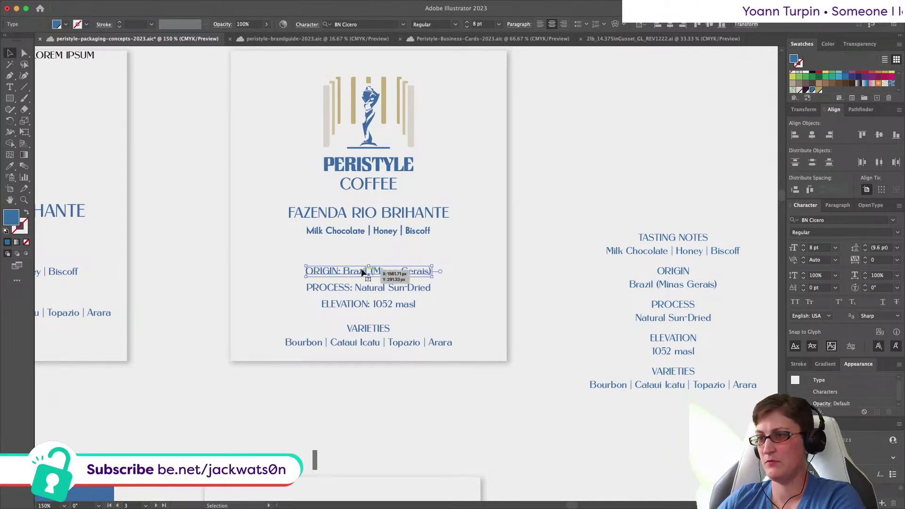
{"action": "left_click", "coordinate": [160, 219]}
{"action": "scroll", "coordinate": [164, 221], "scroll_direction": "left", "scroll_amount": 6}
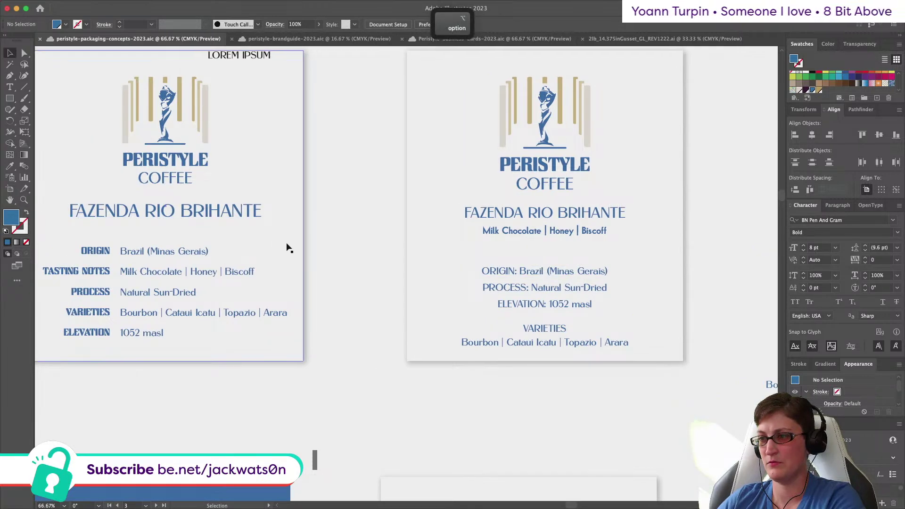
{"action": "key", "text": "super+minus"}
{"action": "key", "text": "super+minus"}
{"action": "key", "text": "super+equal"}
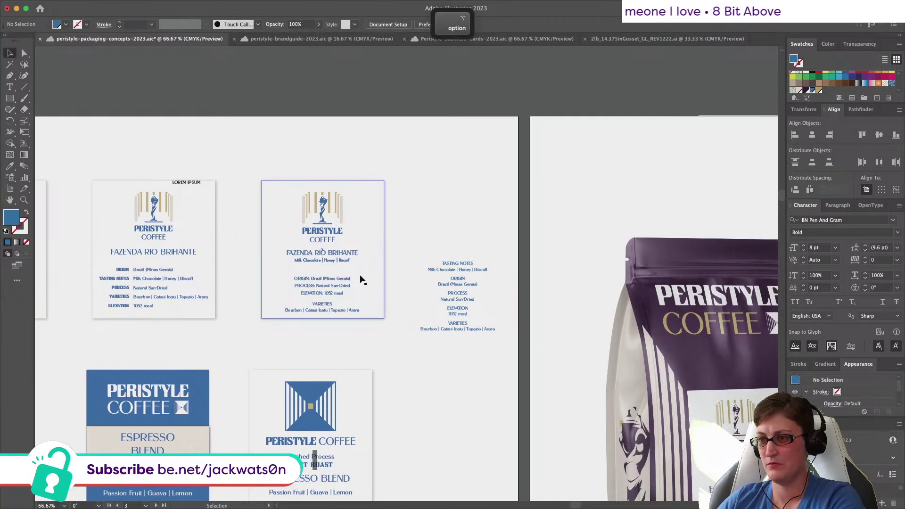
{"action": "key", "text": "super+equal"}
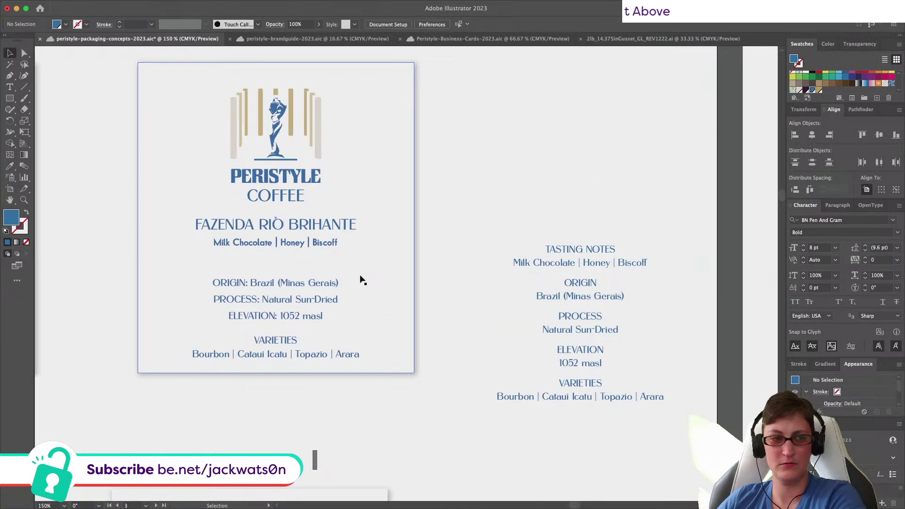
Step: Move the flavour line off below the centred label and place the origin line directly under the coffee name
{"action": "left_click", "coordinate": [311, 243]}
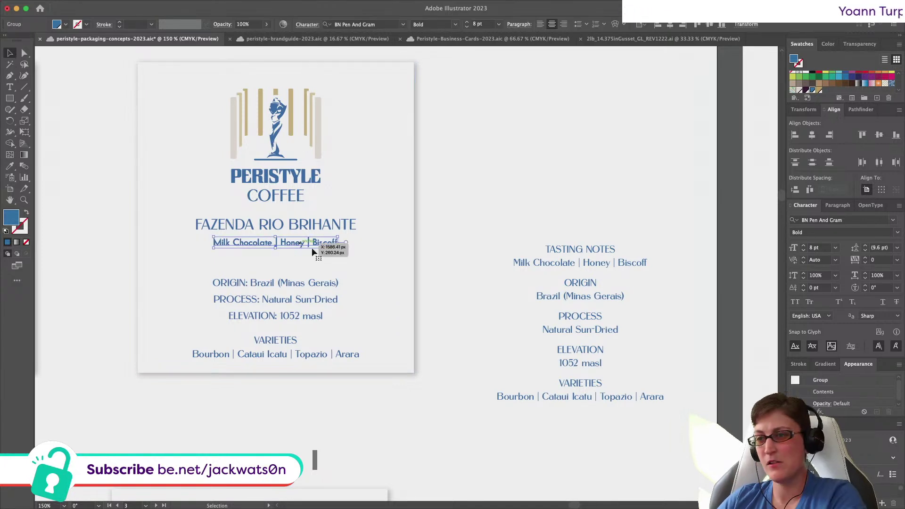
{"action": "left_click_drag", "start_coordinate": [310, 240], "coordinate": [338, 399]}
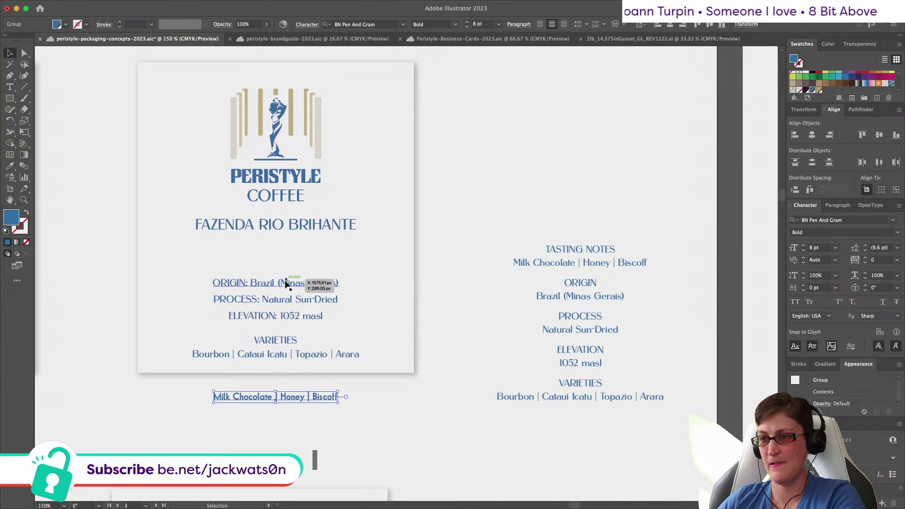
{"action": "left_click_drag", "start_coordinate": [282, 284], "coordinate": [283, 245]}
Step: Copy the flavour line's BN Pen And Gram Bold style onto the origin line with the Eyedropper
{"action": "key", "text": "i"}
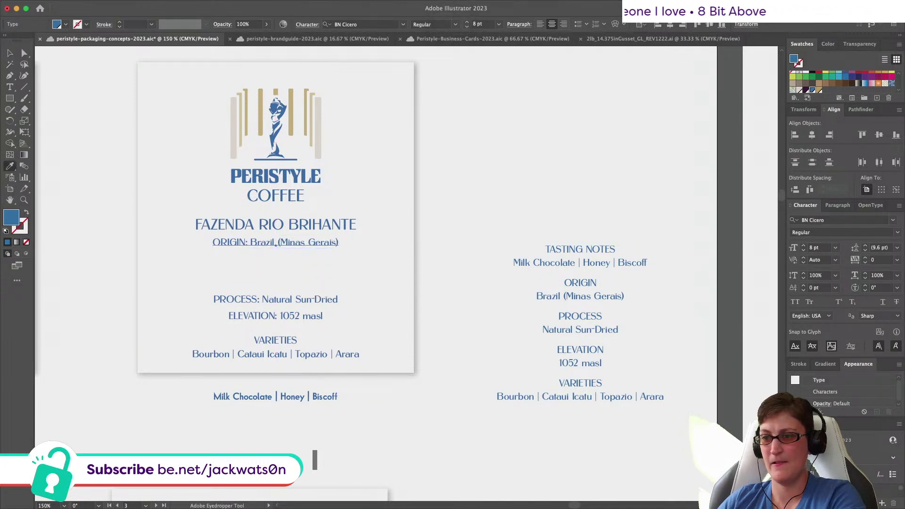
{"action": "left_click", "coordinate": [258, 397]}
{"action": "key", "text": "a"}
{"action": "left_click", "coordinate": [269, 237]}
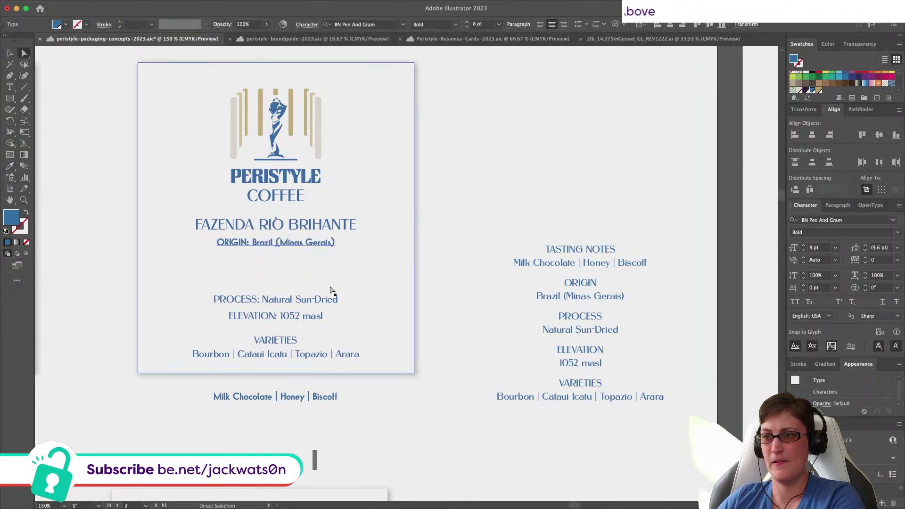
Step: Delete the "ORIGIN:" prefix so the line reads only "Brazil (Minas Gerais)"
{"action": "key", "text": "t"}
{"action": "left_click", "coordinate": [246, 243]}
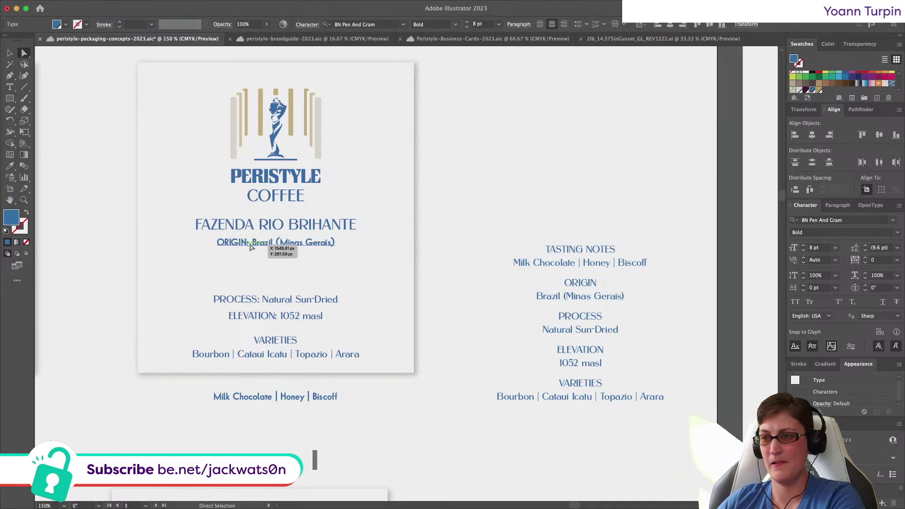
{"action": "left_click_drag", "start_coordinate": [253, 243], "coordinate": [71, 226]}
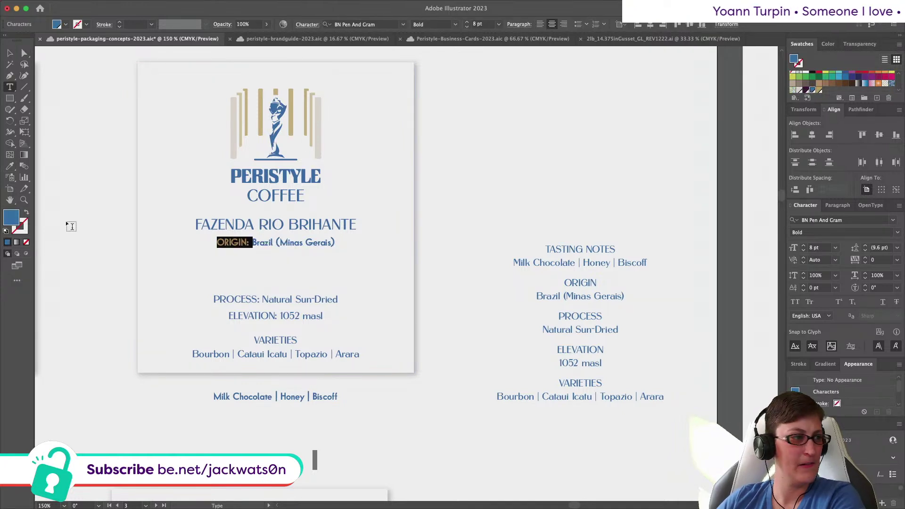
{"action": "key", "text": "BackSpace"}
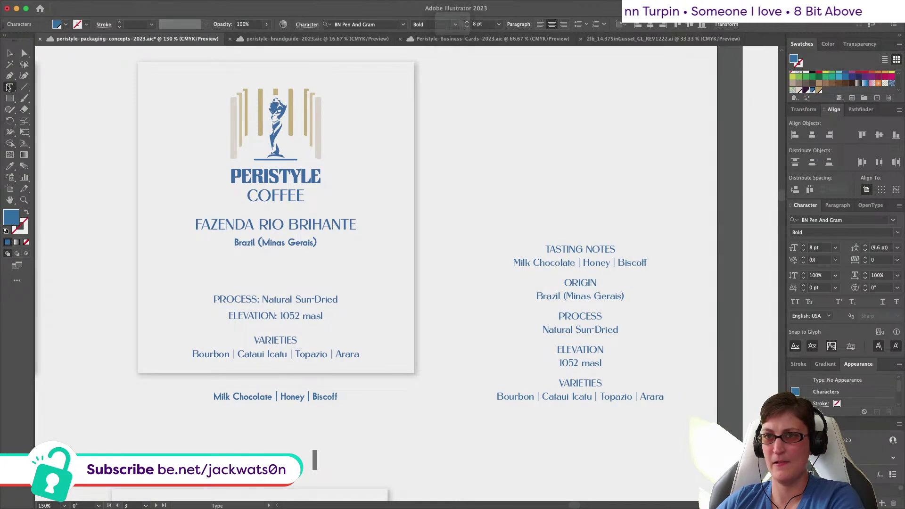
Step: Move the flavour line back onto the centred label, directly beneath the origin line
{"action": "left_click", "coordinate": [10, 53]}
{"action": "left_click_drag", "start_coordinate": [272, 395], "coordinate": [272, 254]}
{"action": "key", "text": "super+shift+a"}
{"action": "scroll", "coordinate": [283, 362], "scroll_direction": "left", "scroll_amount": 2}
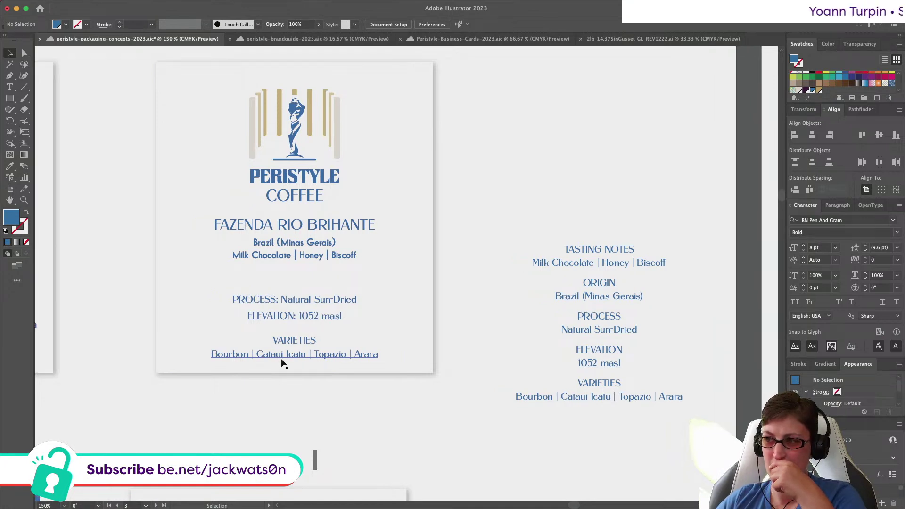
Step: Insert "Origin |" before "Brazil (Minas Gerais)" in the line under the coffee name
{"action": "double_click", "coordinate": [255, 242]}
{"action": "type", "text": "Origin"}
{"action": "type", "text": "|"}
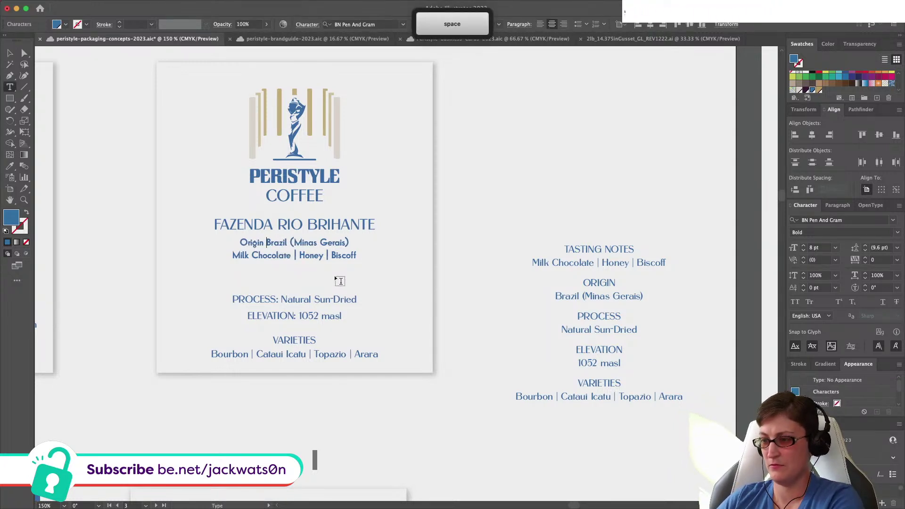
Step: Try the coffee name's type style on the origin line, with All Caps turned off
{"action": "triple_click", "coordinate": [251, 243]}
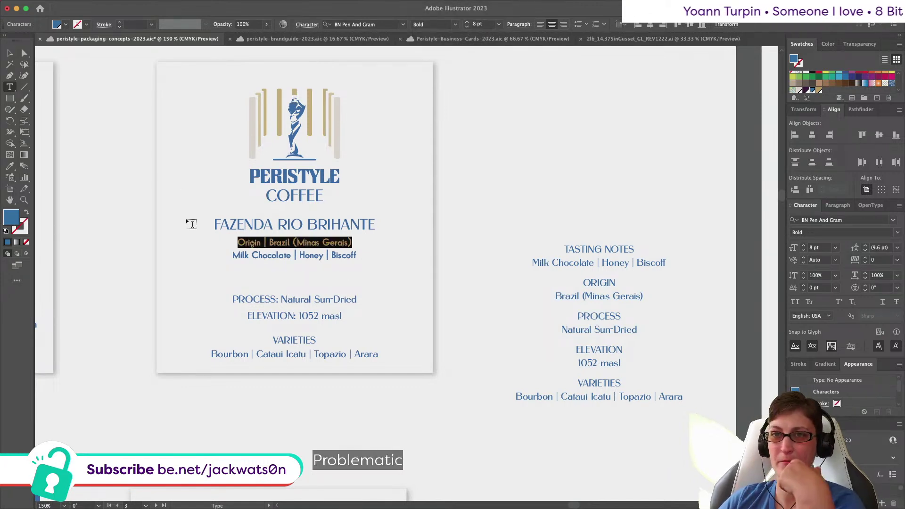
{"action": "left_click", "coordinate": [9, 166]}
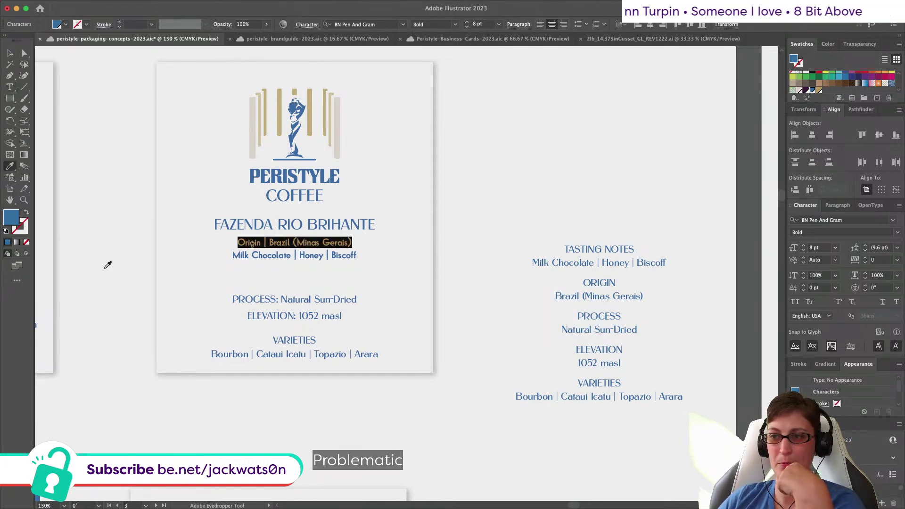
{"action": "left_click", "coordinate": [269, 223]}
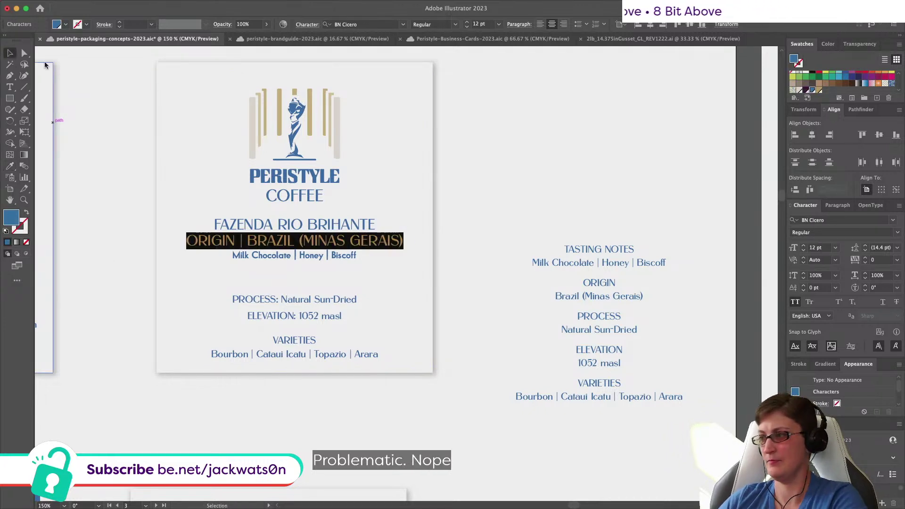
{"action": "left_click", "coordinate": [10, 53]}
{"action": "left_click", "coordinate": [795, 303]}
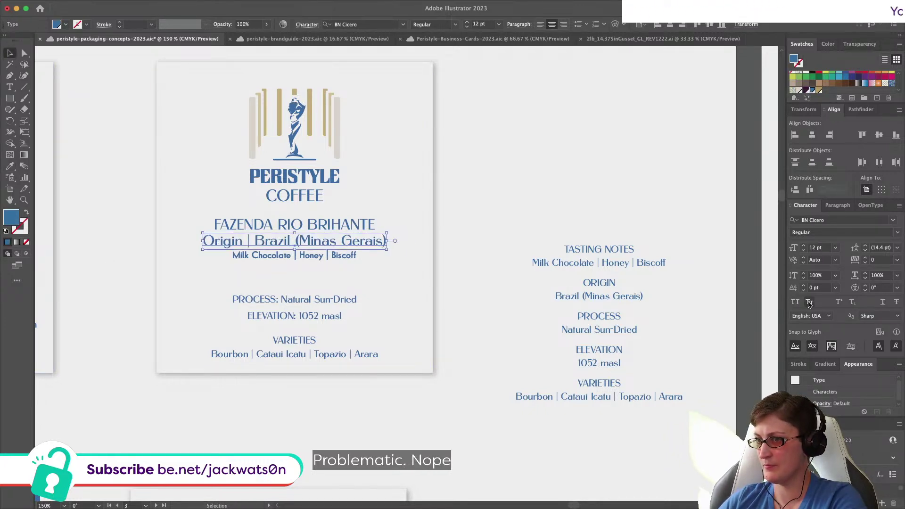
Step: Match the origin line's type style to the elevation line with the Eyedropper
{"action": "left_click", "coordinate": [9, 166]}
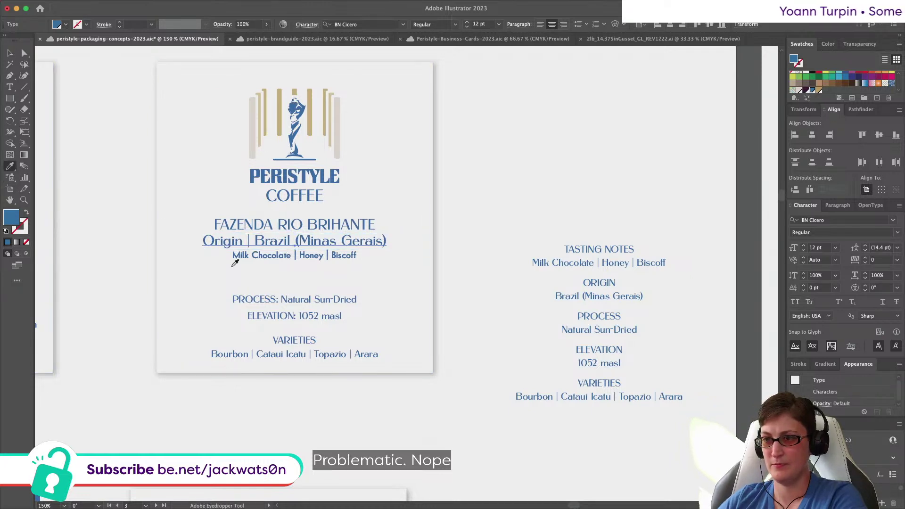
{"action": "left_click", "coordinate": [328, 316]}
{"action": "key", "text": "shift+super+a"}
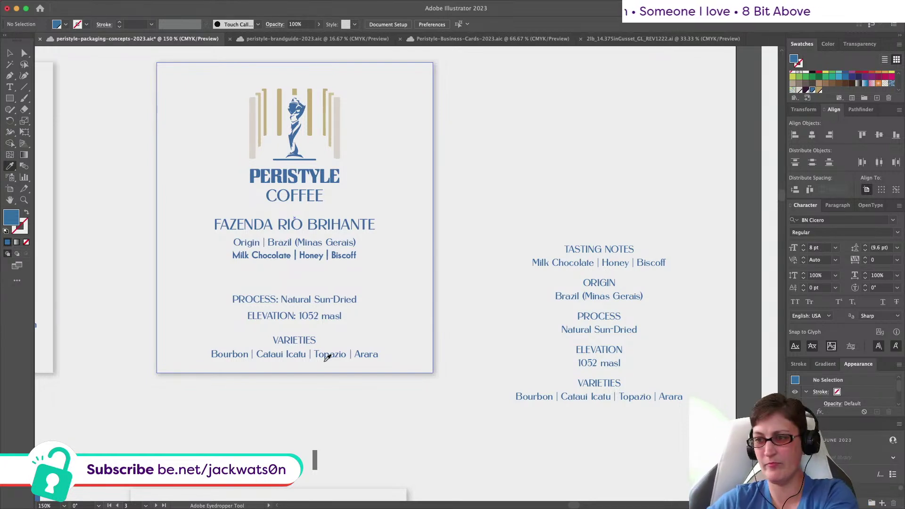
Step: Match the flavour line's type style to the BN Cicero Regular origin line with the Eyedropper
{"action": "scroll", "coordinate": [283, 344], "scroll_direction": "right", "scroll_amount": 1}
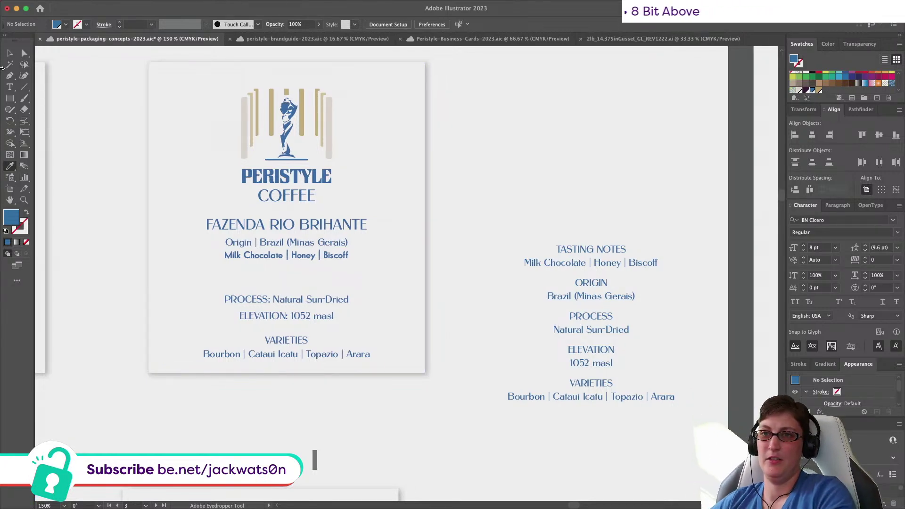
{"action": "left_click", "coordinate": [9, 53]}
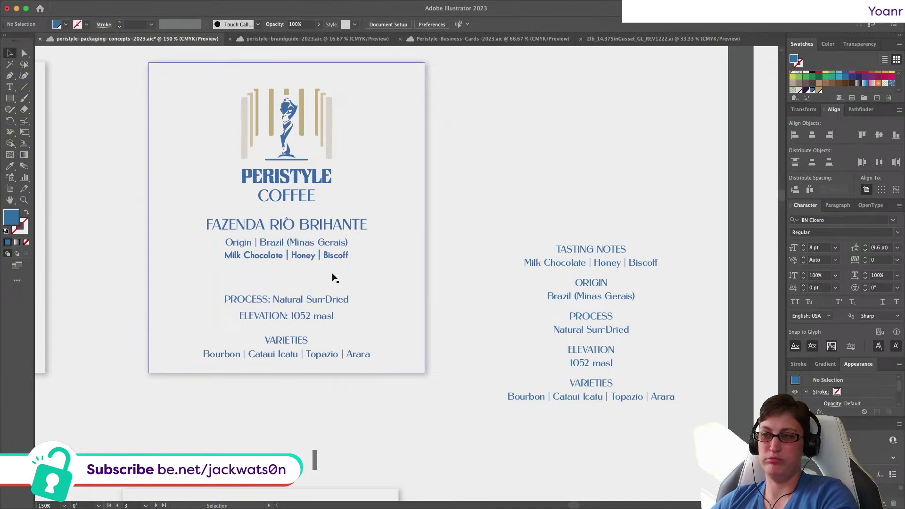
{"action": "scroll", "coordinate": [332, 277], "scroll_direction": "right", "scroll_amount": 1}
{"action": "left_click", "coordinate": [308, 255]}
{"action": "left_click", "coordinate": [10, 166]}
{"action": "left_click", "coordinate": [229, 241]}
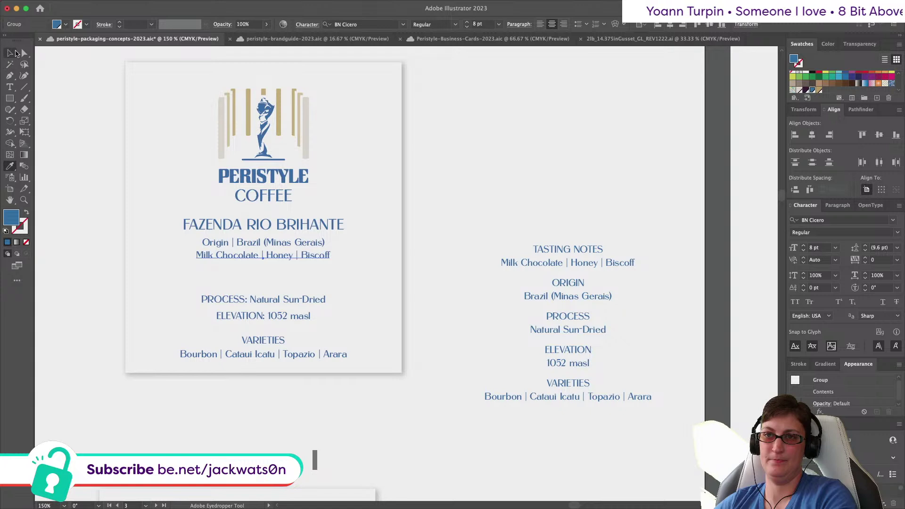
Step: Apply the origin line's mixed-case type style to the process line, the elevation line and the varieties heading
{"action": "left_click", "coordinate": [24, 53]}
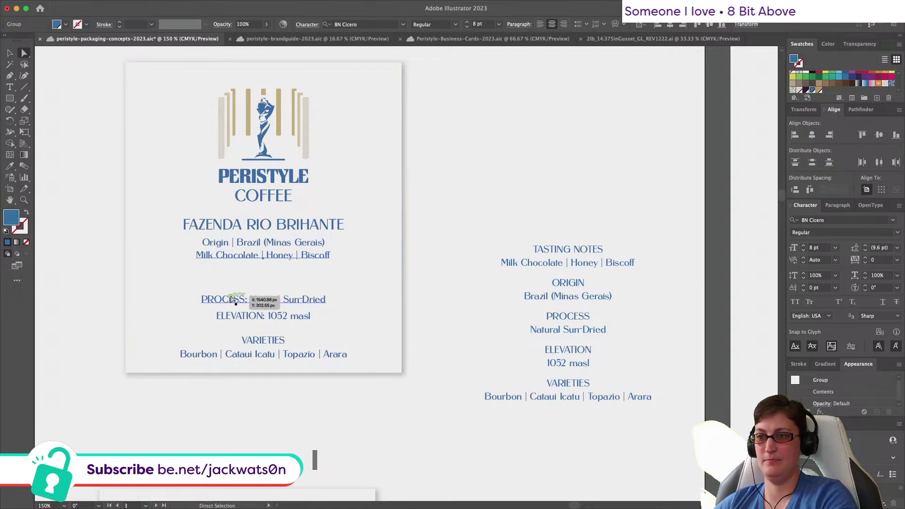
{"action": "left_click", "coordinate": [231, 299]}
{"action": "left_click", "coordinate": [283, 317], "text": "shift"}
{"action": "left_click", "coordinate": [262, 341], "text": "shift"}
{"action": "left_click", "coordinate": [10, 166]}
{"action": "left_click", "coordinate": [220, 241]}
{"action": "key", "text": "super+shift+a"}
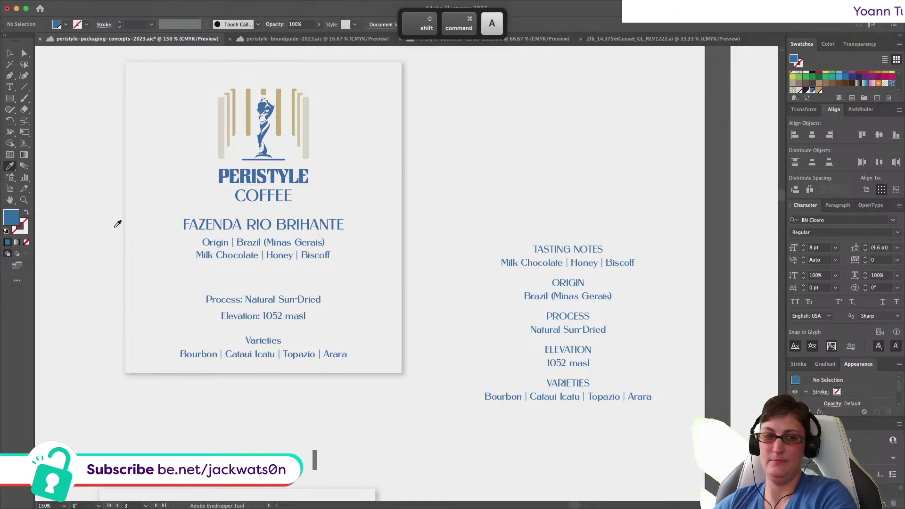
Step: Try changing the coffee name's font size to 1 pt, undo it, and try 14 pt
{"action": "left_click", "coordinate": [24, 52]}
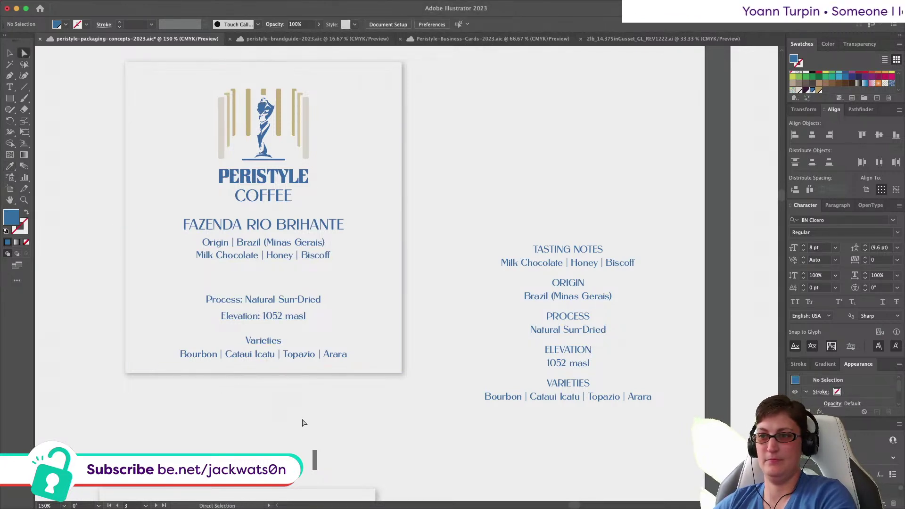
{"action": "scroll", "coordinate": [270, 266], "scroll_direction": "left", "scroll_amount": 3}
{"action": "left_click_drag", "start_coordinate": [325, 255], "coordinate": [332, 253]}
{"action": "scroll", "coordinate": [349, 257], "scroll_direction": "right", "scroll_amount": 1}
{"action": "left_click", "coordinate": [351, 242]}
{"action": "left_click", "coordinate": [367, 225]}
{"action": "left_click", "coordinate": [480, 24]}
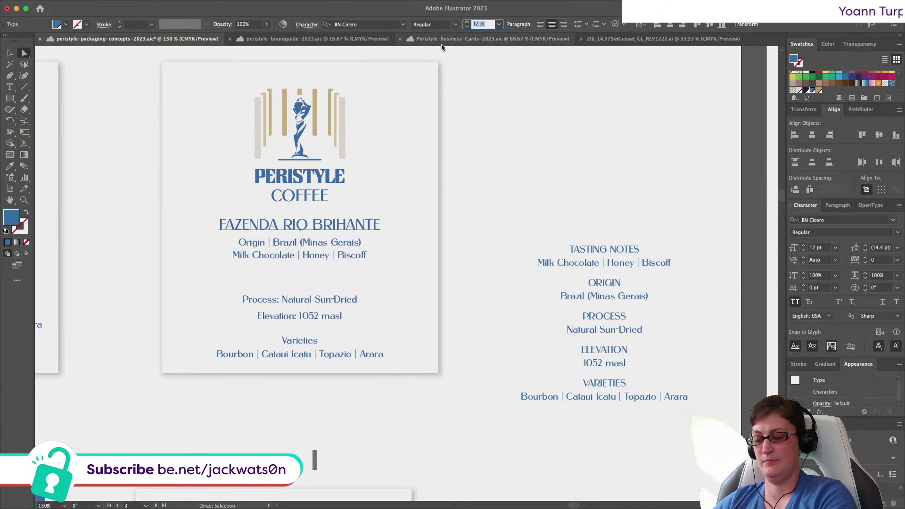
{"action": "type", "text": "1"}
{"action": "key", "text": "Return"}
{"action": "left_click", "coordinate": [506, 123]}
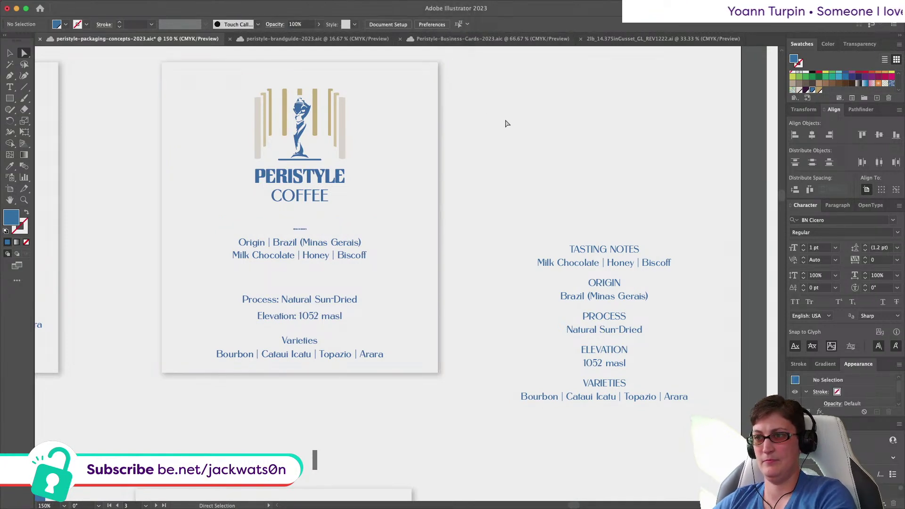
{"action": "key", "text": "super+z"}
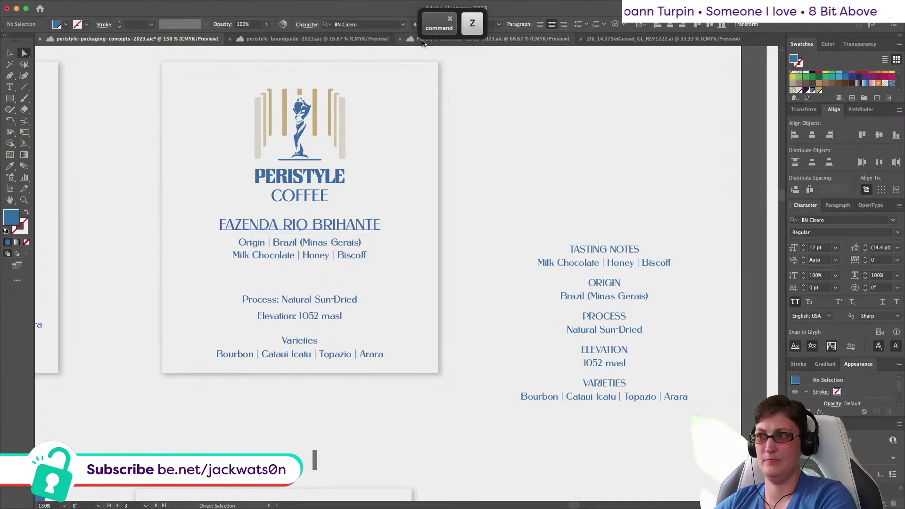
{"action": "type", "text": "14"}
{"action": "key", "text": "Tab"}
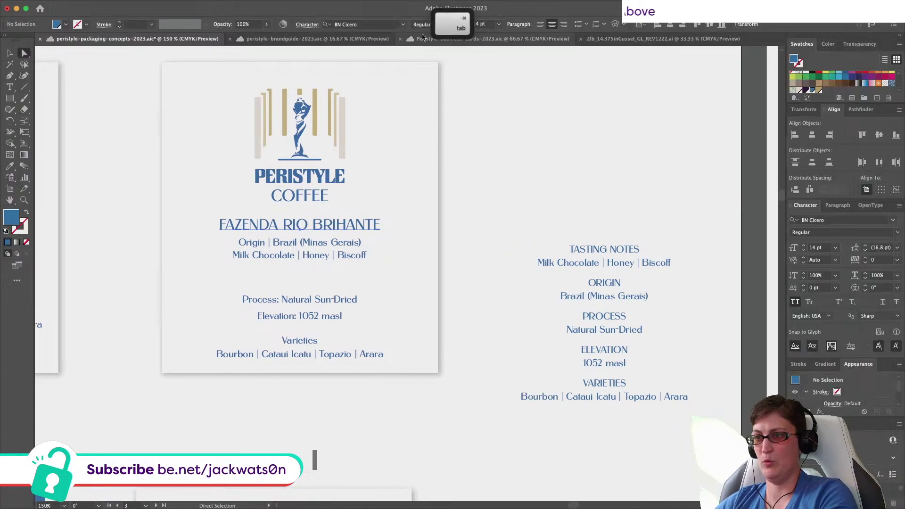
Step: Enlarge the origin and flavour lines to 10 pt, and reduce both to 9 pt
{"action": "left_click", "coordinate": [337, 256]}
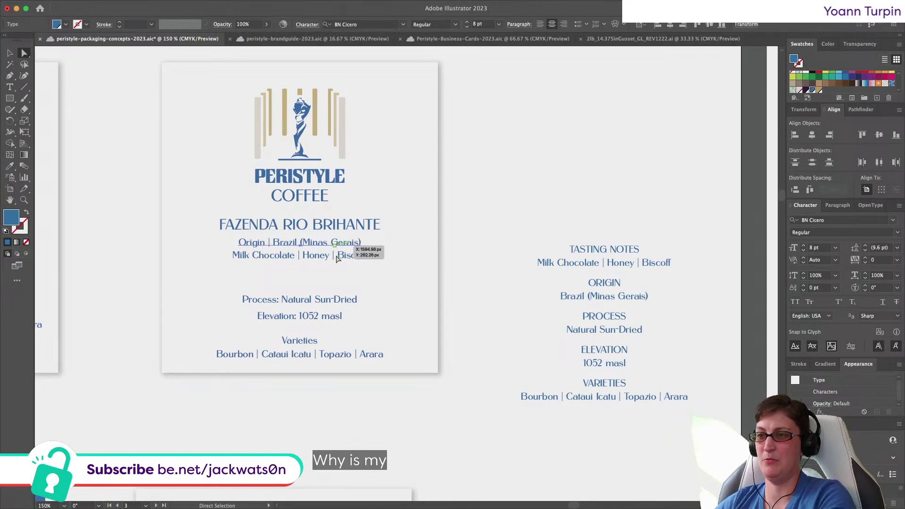
{"action": "left_click", "coordinate": [337, 256], "text": "shift"}
{"action": "left_click", "coordinate": [481, 24]}
{"action": "type", "text": "10"}
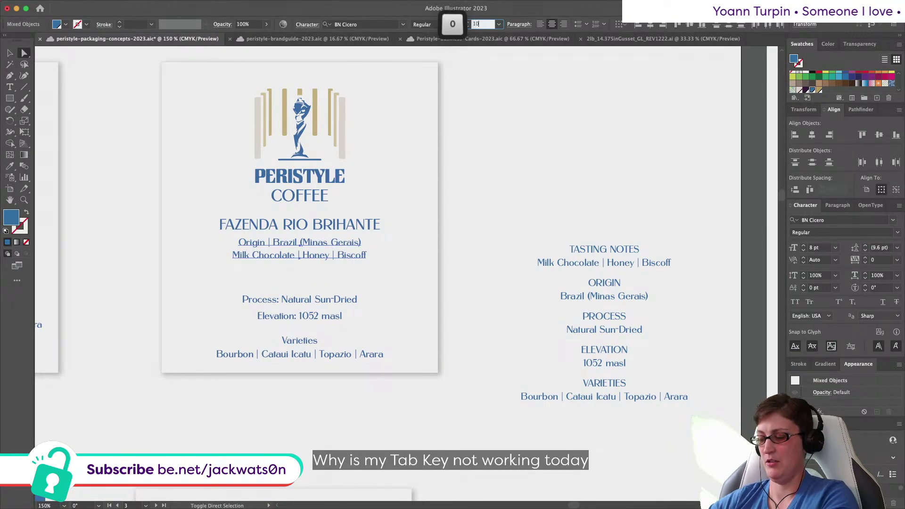
{"action": "key", "text": "Tab"}
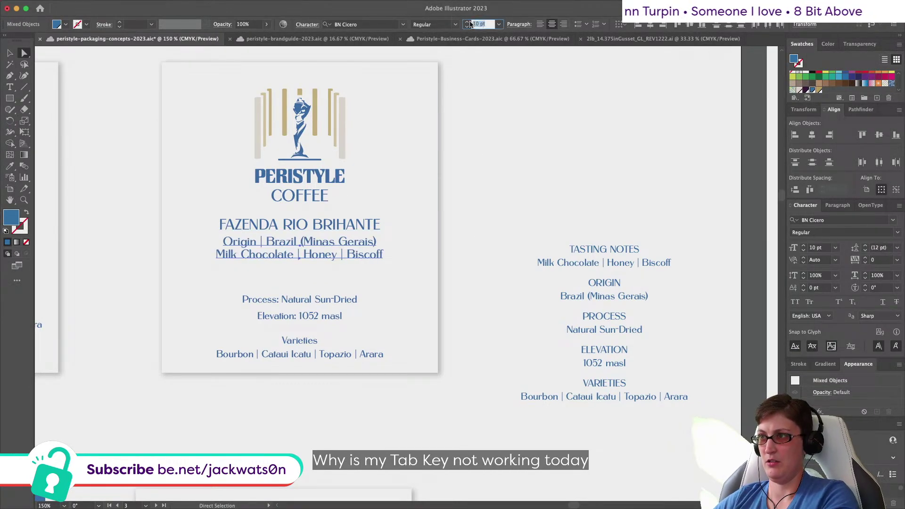
{"action": "left_click", "coordinate": [466, 27]}
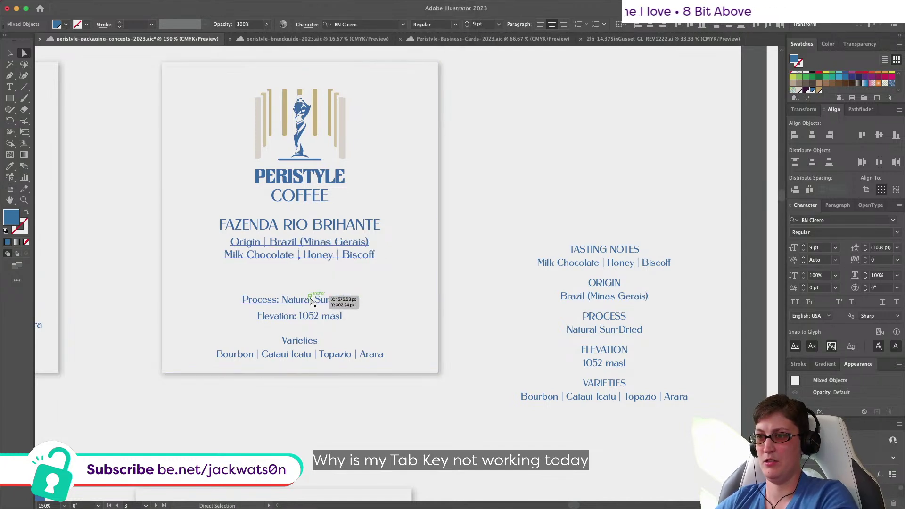
{"action": "left_click", "coordinate": [450, 289]}
Step: Replace the vertical bar after "Origin" with a colon in the origin line
{"action": "double_click", "coordinate": [278, 241]}
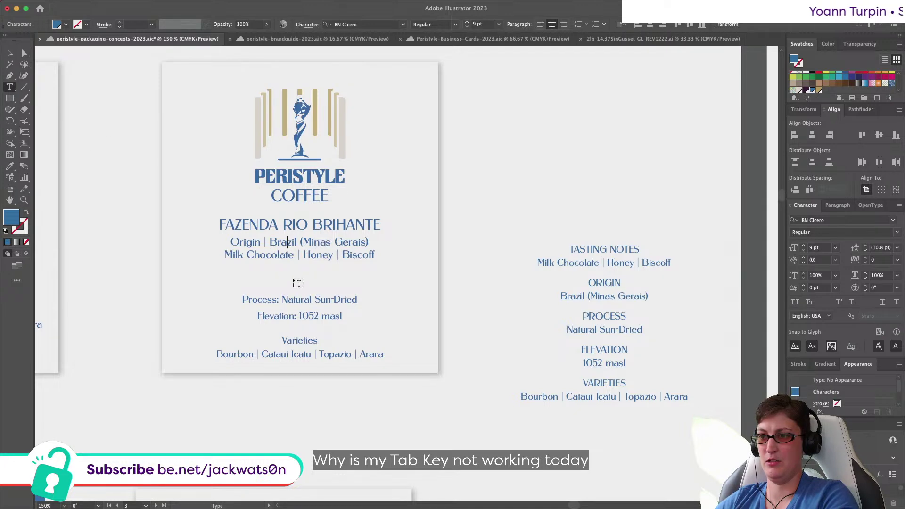
{"action": "left_click_drag", "start_coordinate": [267, 241], "coordinate": [260, 242]}
{"action": "type", "text": ":"}
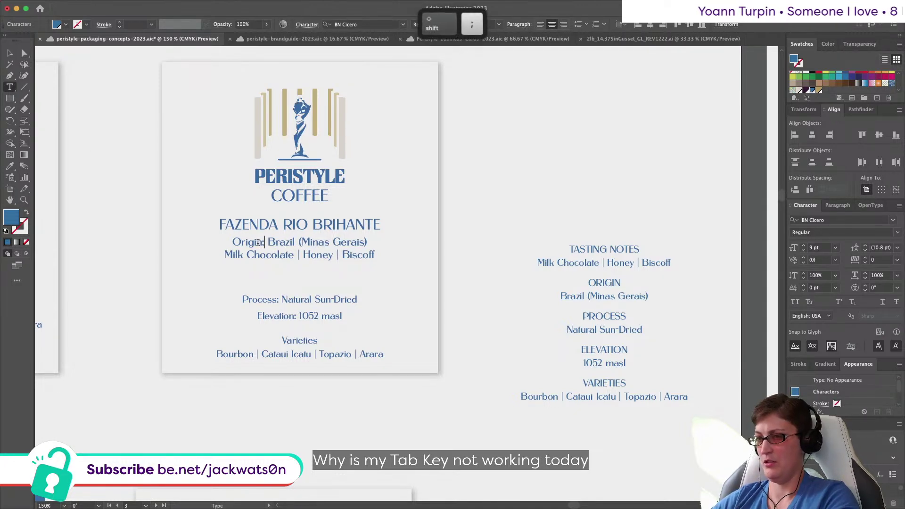
{"action": "key", "text": "Escape"}
Step: Move the process and elevation lines down, closer to the varieties heading
{"action": "left_click", "coordinate": [332, 316]}
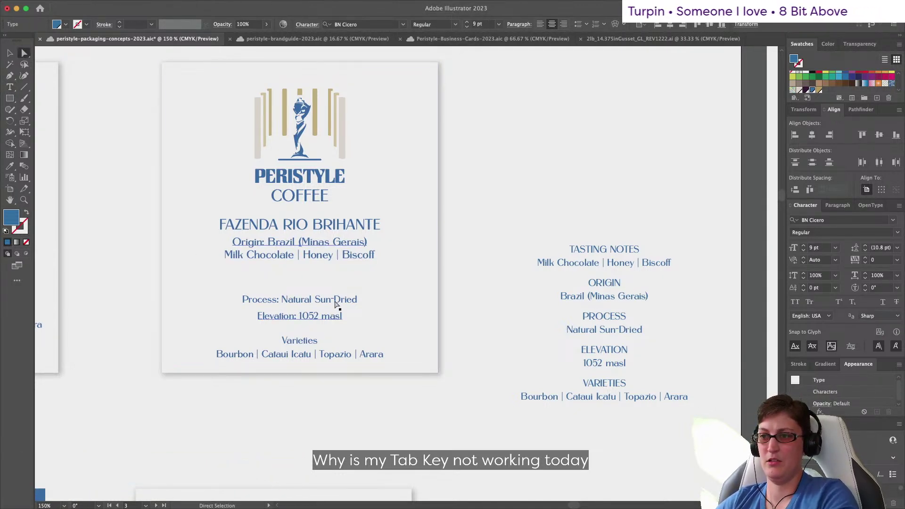
{"action": "key", "text": "shift+super+a"}
{"action": "mouse_move", "coordinate": [331, 316]}
{"action": "left_mouse_down"}
{"action": "mouse_move", "coordinate": [329, 326]}
{"action": "mouse_move", "coordinate": [344, 310]}
{"action": "left_mouse_up"}
{"action": "key", "text": "shift+super+a"}
{"action": "scroll", "coordinate": [230, 255], "scroll_direction": "left", "scroll_amount": 1}
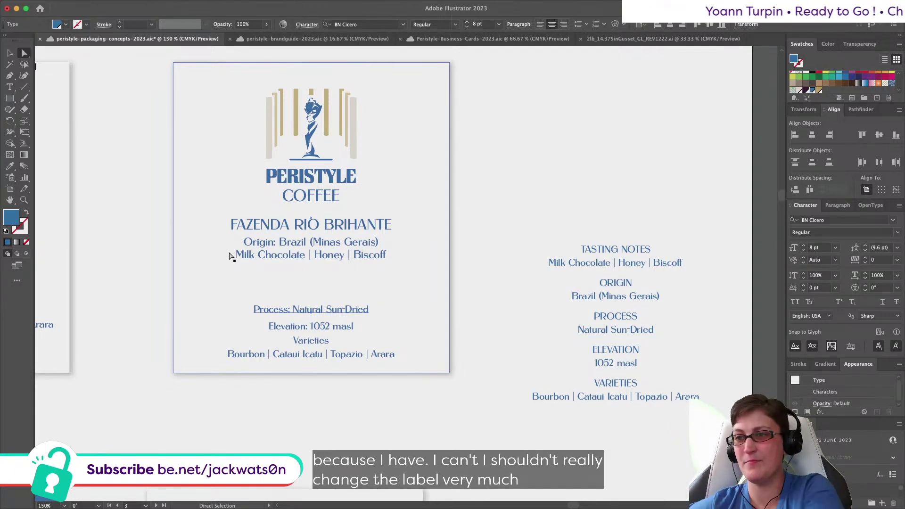
Step: Place the origin line and the process line side by side beneath the coffee name
{"action": "scroll", "coordinate": [229, 256], "scroll_direction": "up", "scroll_amount": 1}
{"action": "left_click", "coordinate": [271, 252]}
{"action": "left_click_drag", "start_coordinate": [270, 252], "coordinate": [213, 252]}
{"action": "left_click", "coordinate": [307, 319]}
{"action": "left_click_drag", "start_coordinate": [307, 319], "coordinate": [378, 252]}
Step: Set the font size of the side-by-side origin and process lines to 8 pt
{"action": "left_click", "coordinate": [308, 252], "text": "shift"}
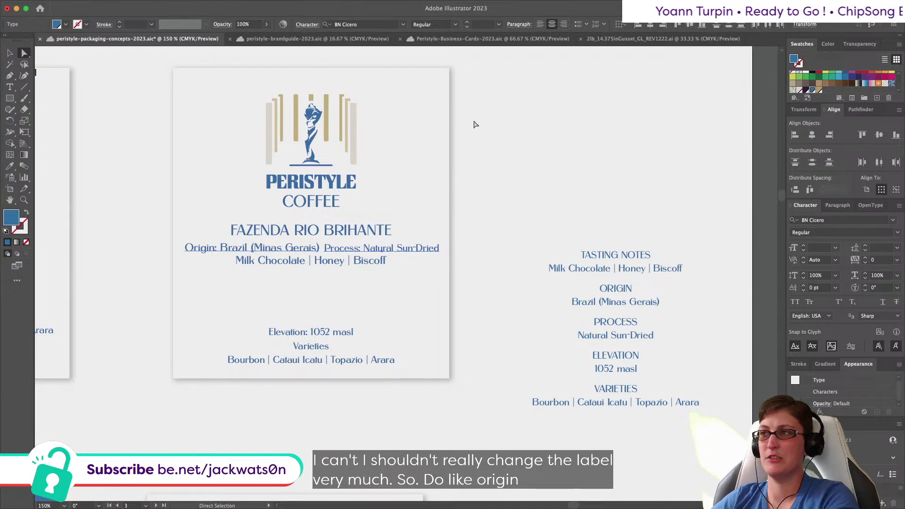
{"action": "left_click", "coordinate": [481, 25]}
{"action": "type", "text": "8"}
{"action": "key", "text": "Return"}
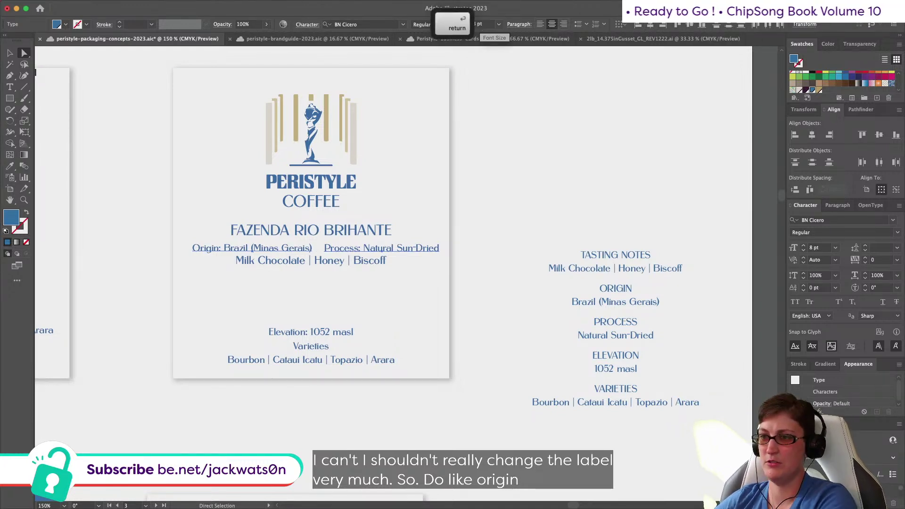
Step: Move the side-by-side origin and process lines straight down to sit below the tasting notes line
{"action": "left_click_drag", "start_coordinate": [404, 254], "coordinate": [404, 286]}
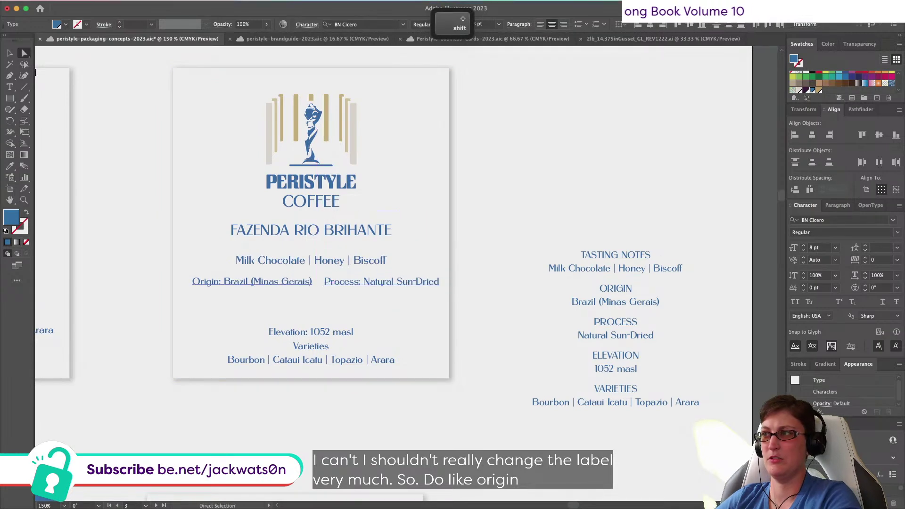
{"action": "left_click", "coordinate": [501, 258]}
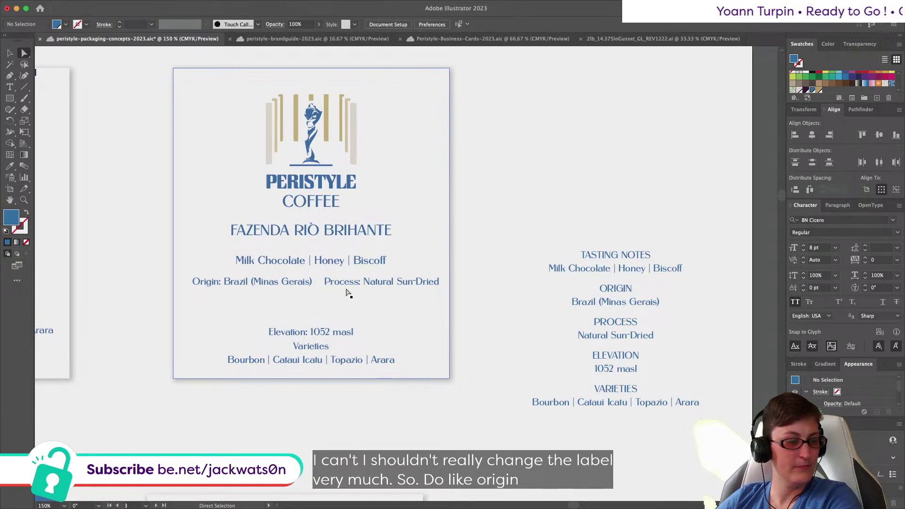
Step: Thicken the "Origin:" label, including its colon, with a 0.25 pt stroke in the same blue as the text
{"action": "left_click", "coordinate": [368, 283]}
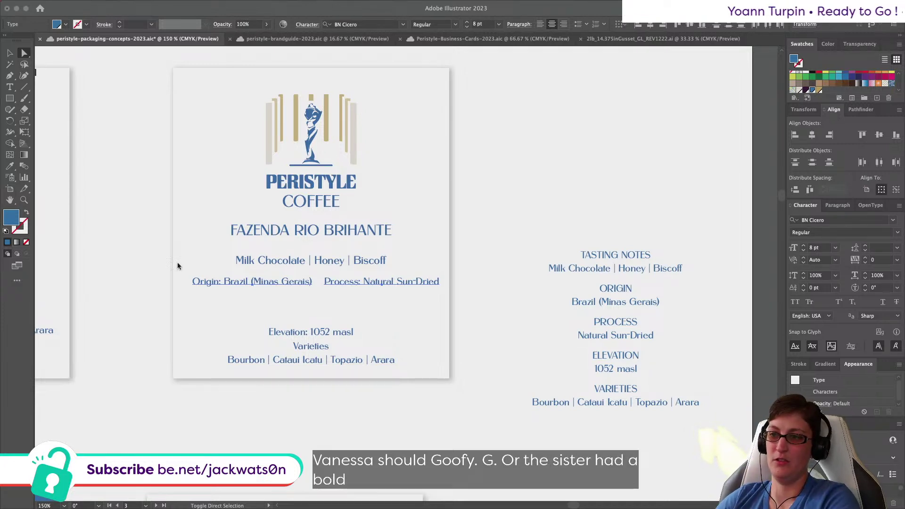
{"action": "double_click", "coordinate": [206, 281]}
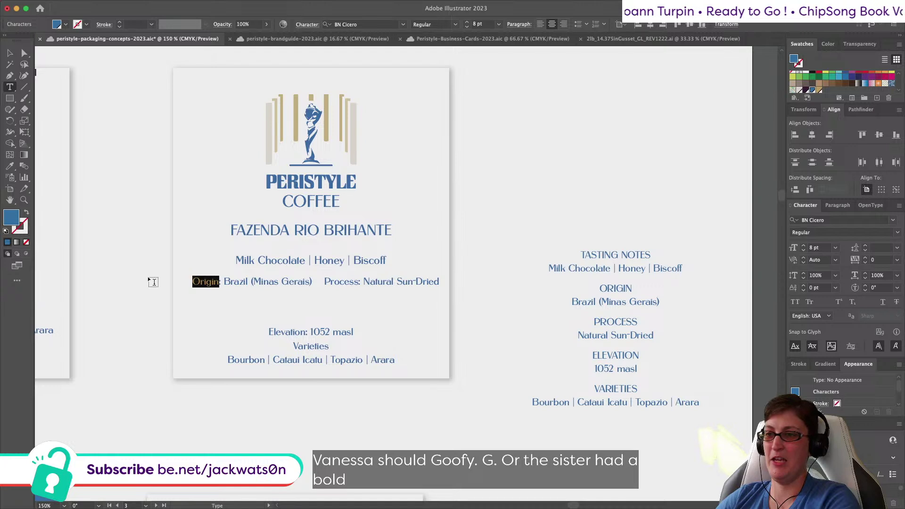
{"action": "left_click", "coordinate": [221, 281], "text": "shift"}
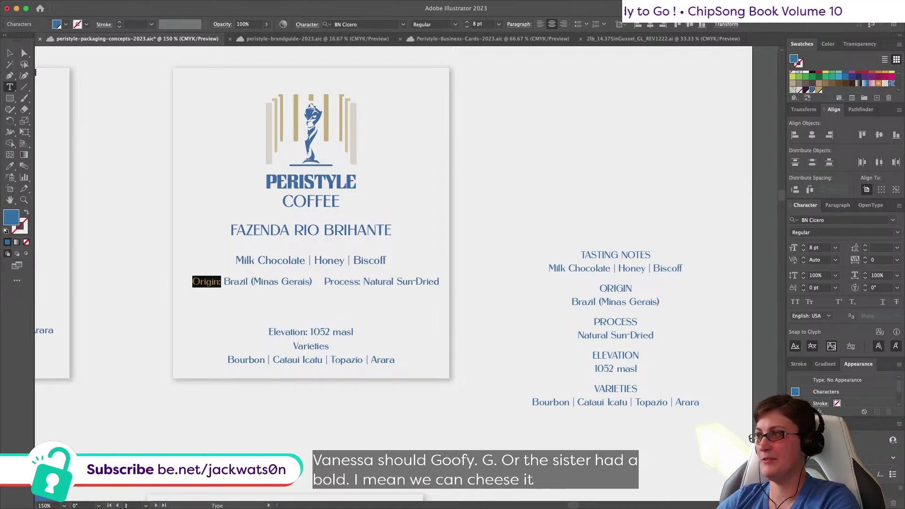
{"action": "scroll", "coordinate": [806, 78], "scroll_direction": "up", "scroll_amount": 2}
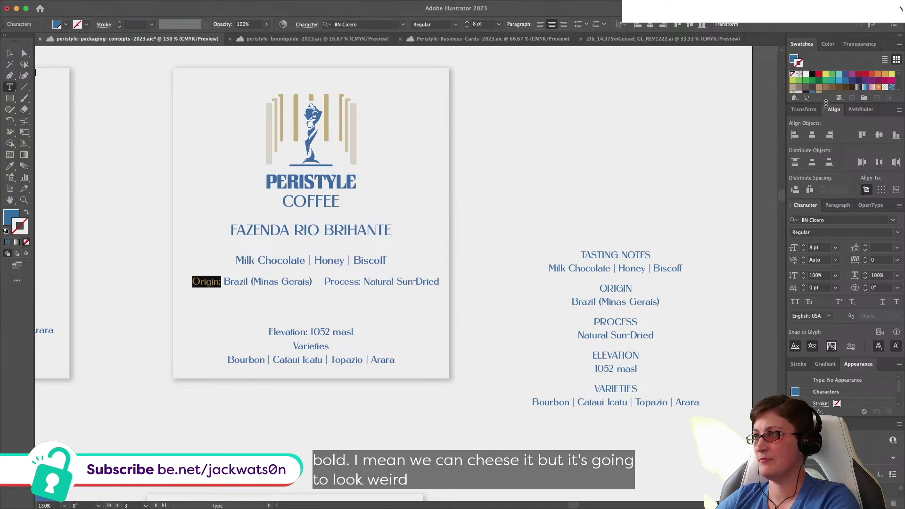
{"action": "left_click", "coordinate": [811, 93]}
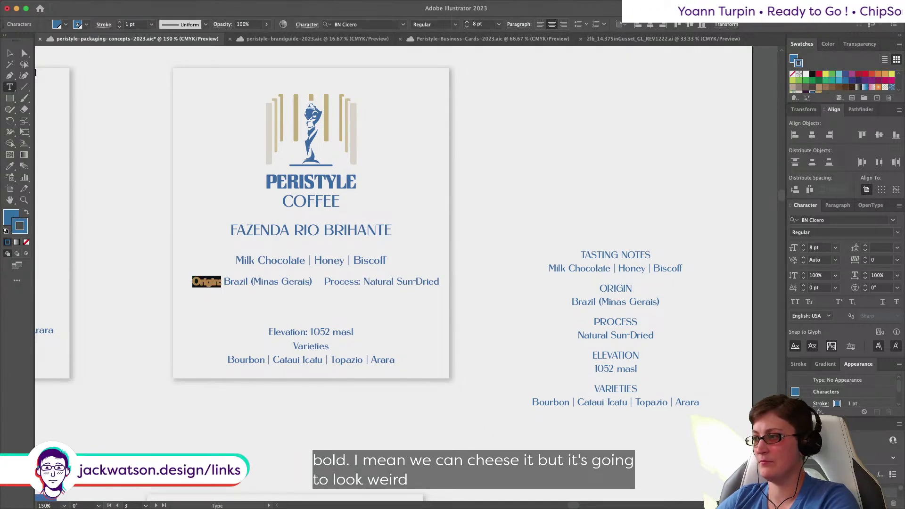
{"action": "left_click", "coordinate": [849, 404]}
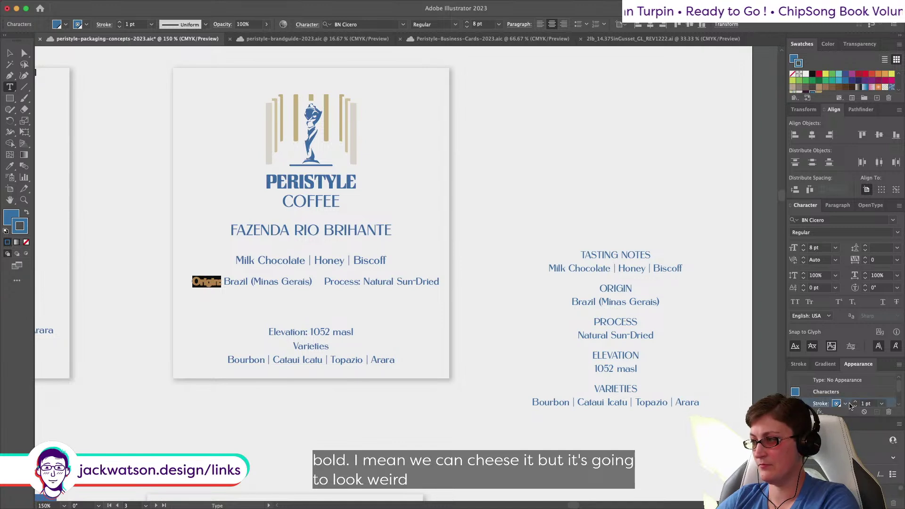
{"action": "left_click", "coordinate": [881, 403]}
{"action": "left_click", "coordinate": [869, 177]}
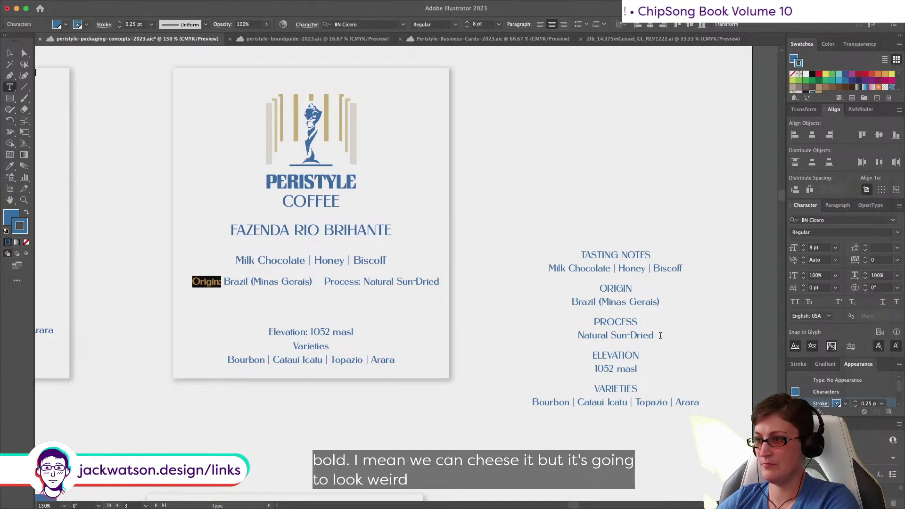
Step: Set the tracking of the bold "Origin:" label on the coffee card to 25
{"action": "left_click", "coordinate": [896, 259]}
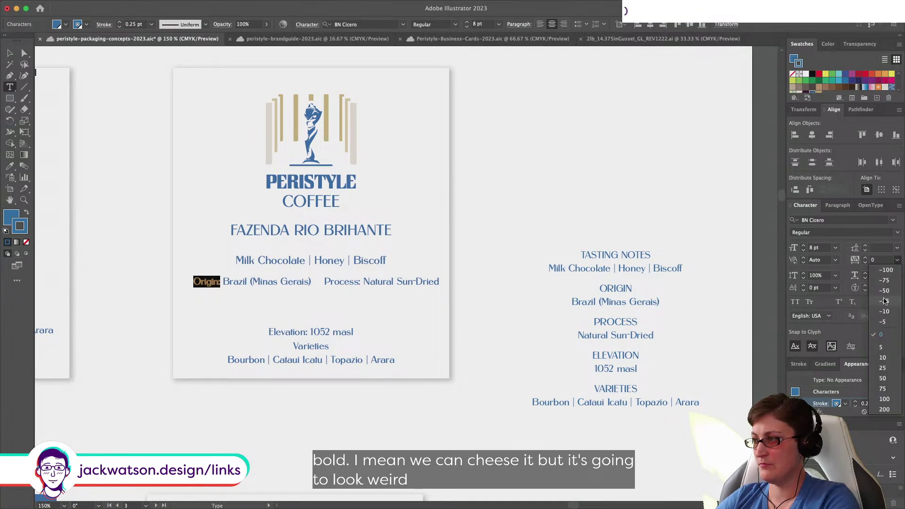
{"action": "left_click", "coordinate": [891, 367]}
{"action": "left_click", "coordinate": [288, 281]}
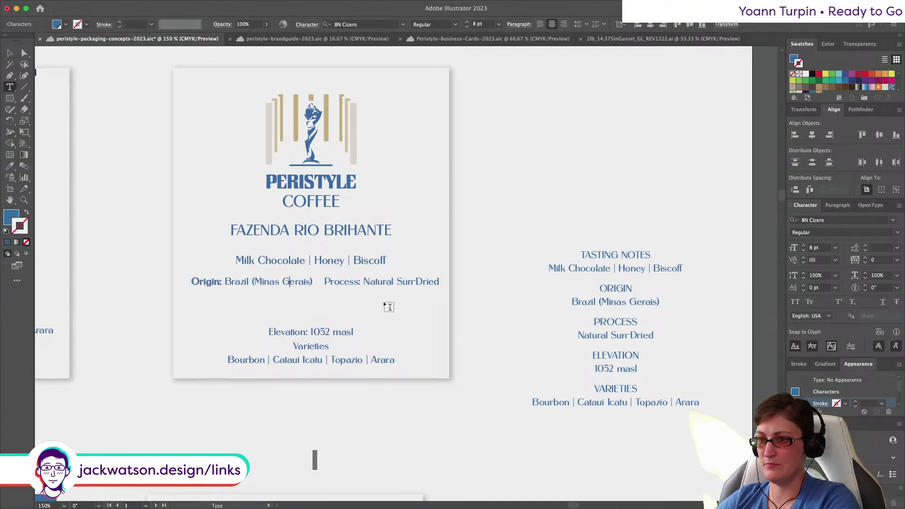
{"action": "scroll", "coordinate": [388, 307], "scroll_direction": "left", "scroll_amount": 3}
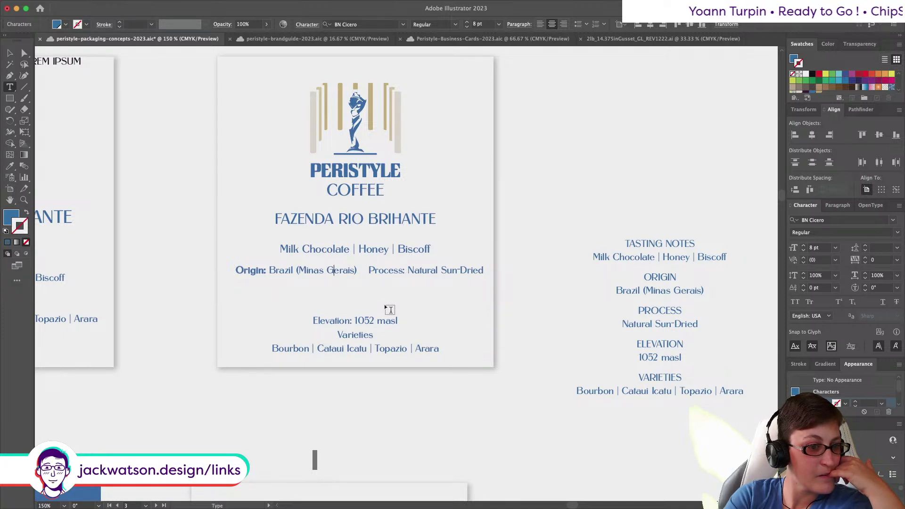
{"action": "scroll", "coordinate": [389, 310], "scroll_direction": "up", "scroll_amount": 1}
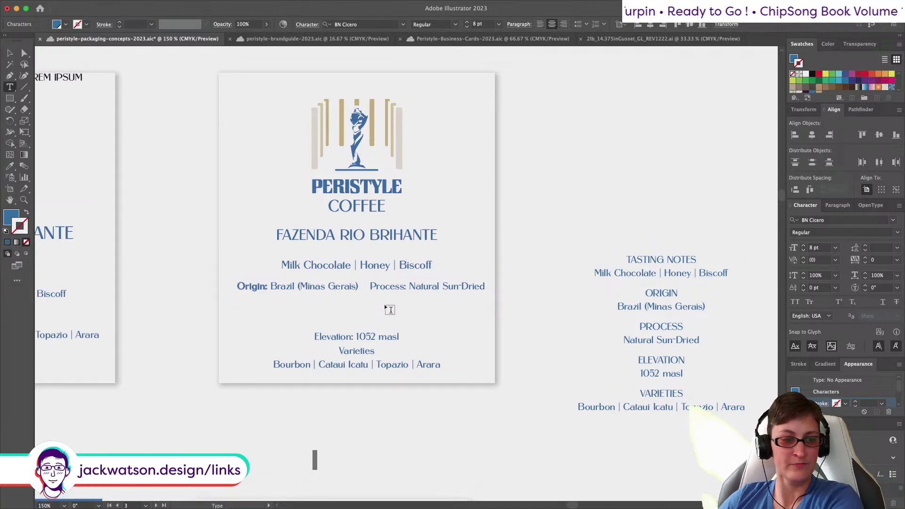
{"action": "left_click", "coordinate": [25, 53]}
{"action": "left_click", "coordinate": [337, 268]}
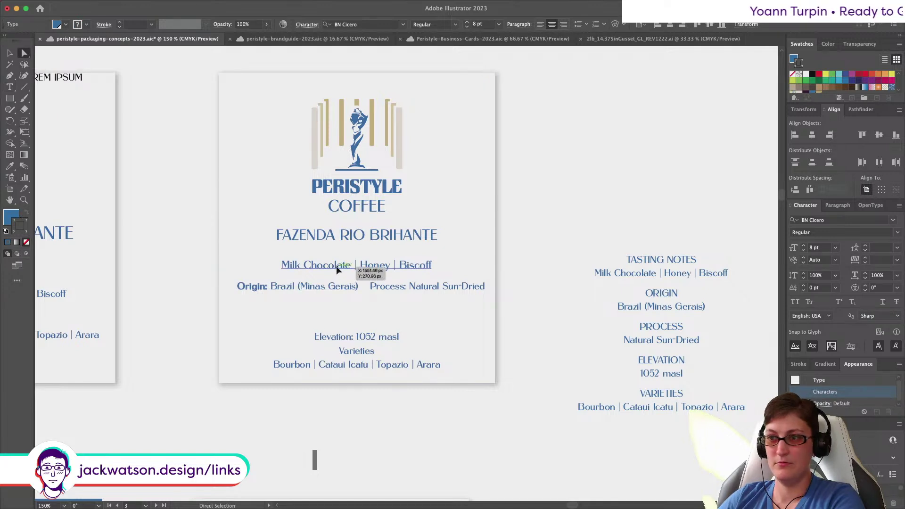
{"action": "left_click", "coordinate": [369, 290]}
{"action": "key", "text": "super+shift+a"}
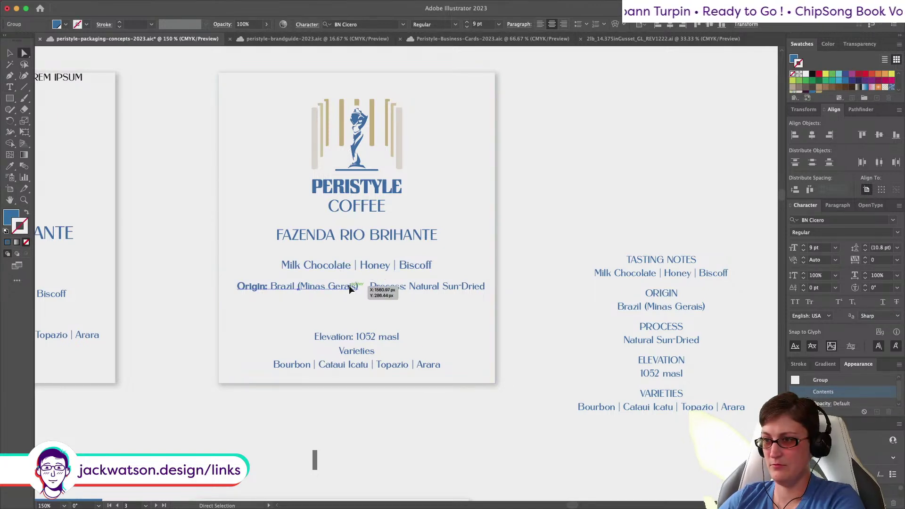
{"action": "left_click", "coordinate": [809, 302]}
{"action": "key", "text": "super+z"}
Step: Match the "Process:" label's bold styling to the "Origin:" label by sampling it with the Eyedropper
{"action": "left_click", "coordinate": [402, 289]}
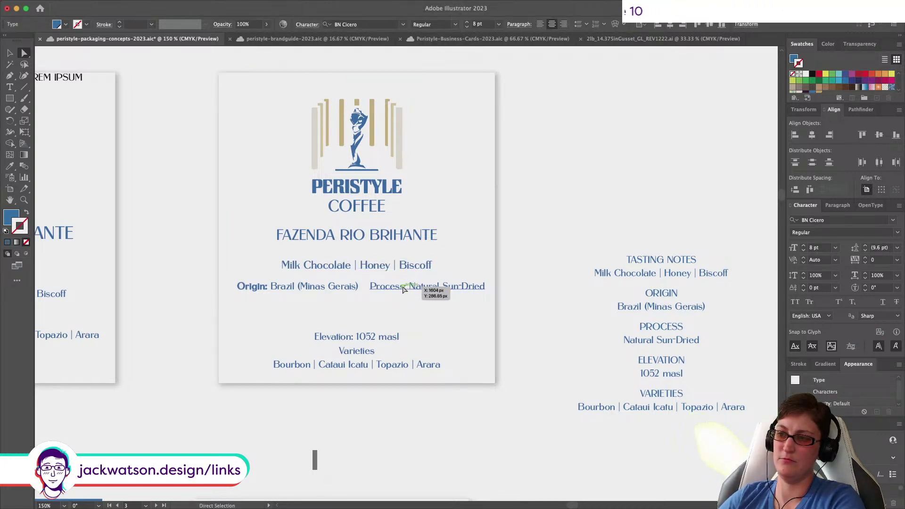
{"action": "double_click", "coordinate": [275, 288]}
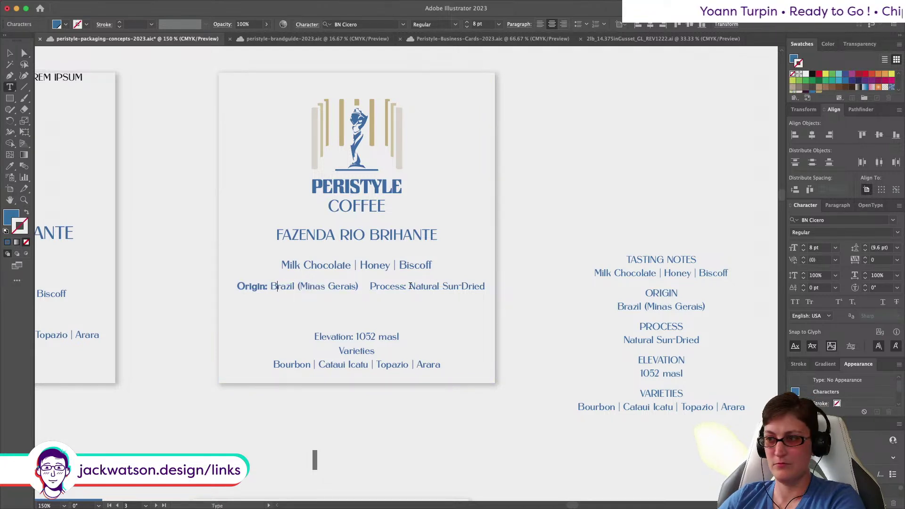
{"action": "left_click_drag", "start_coordinate": [407, 286], "coordinate": [370, 286]}
{"action": "left_click", "coordinate": [10, 166]}
{"action": "left_click", "coordinate": [236, 286]}
{"action": "key", "text": "a"}
{"action": "left_click", "coordinate": [501, 358]}
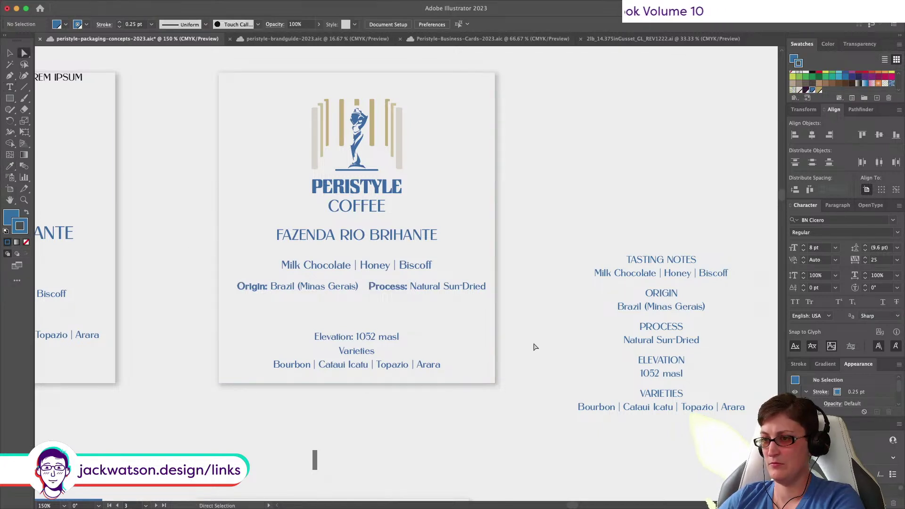
Step: Group the Origin and Process lines and centre the group horizontally on the card
{"action": "scroll", "coordinate": [534, 347], "scroll_direction": "right", "scroll_amount": 1}
{"action": "scroll", "coordinate": [535, 346], "scroll_direction": "right", "scroll_amount": 2}
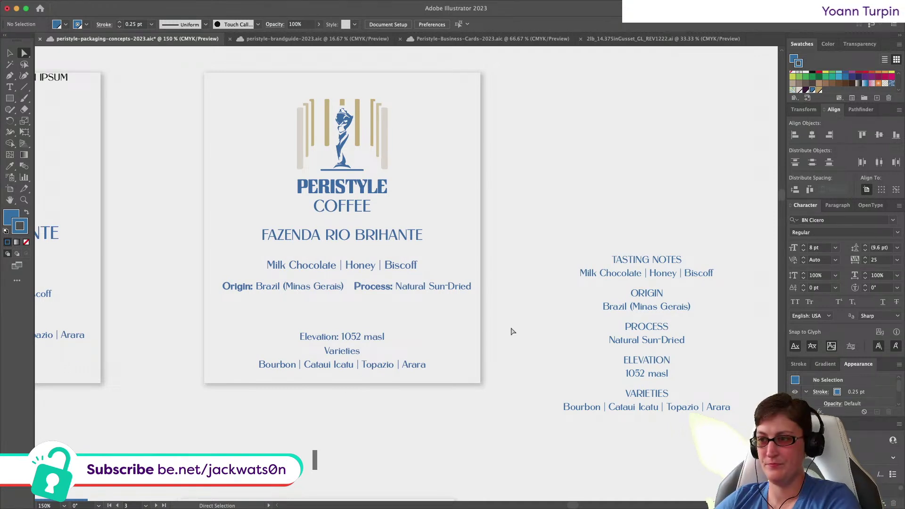
{"action": "left_click", "coordinate": [413, 288]}
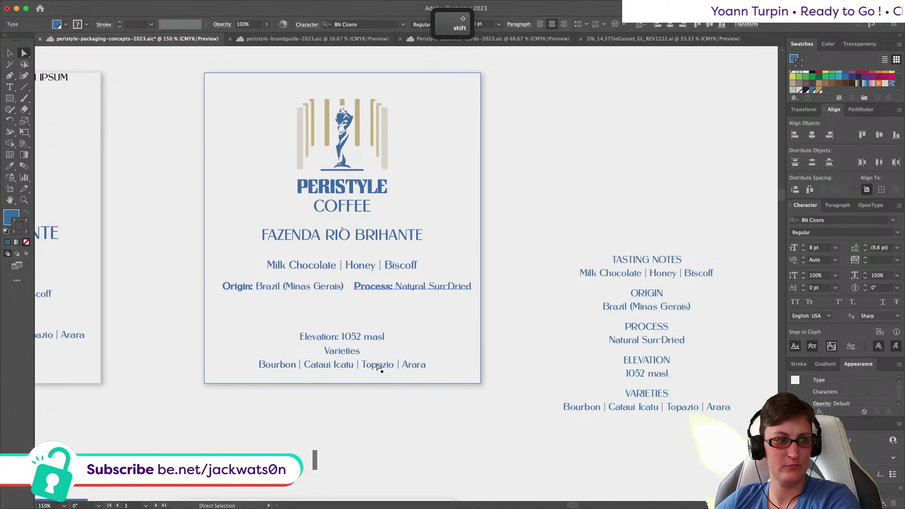
{"action": "left_click", "coordinate": [283, 287], "text": "shift"}
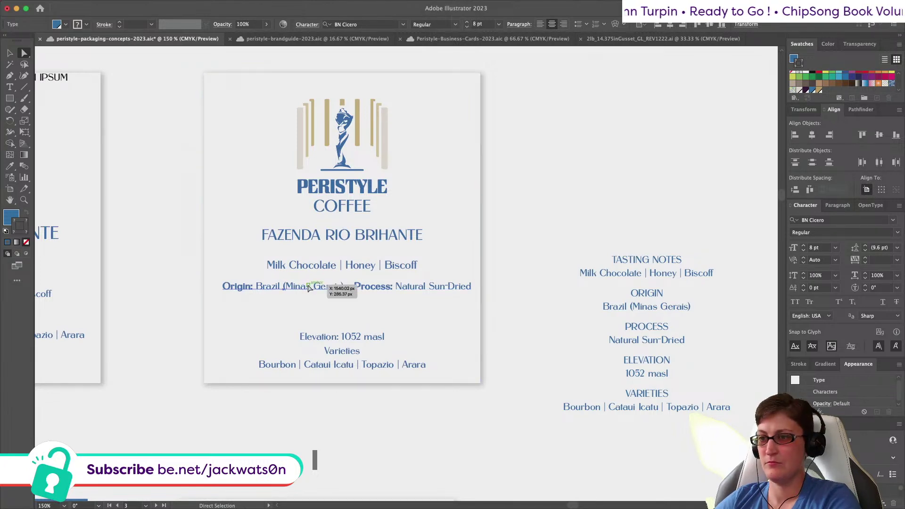
{"action": "key", "text": "super+g"}
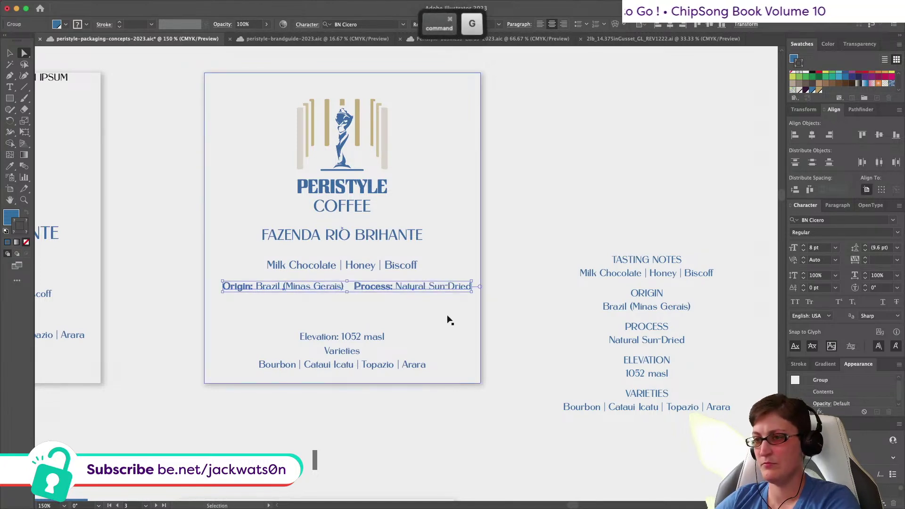
{"action": "left_click", "coordinate": [11, 53]}
{"action": "left_click", "coordinate": [218, 77], "text": "shift"}
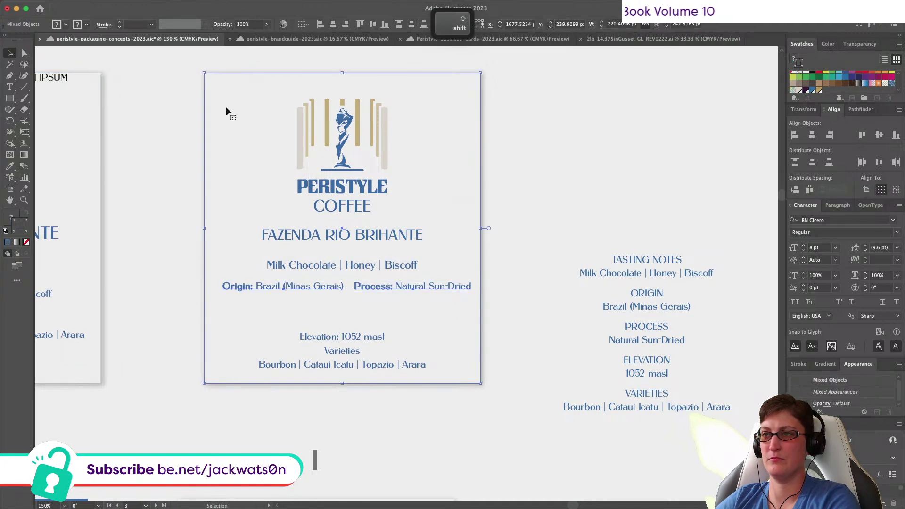
{"action": "left_click", "coordinate": [226, 109]}
{"action": "left_click", "coordinate": [333, 24]}
{"action": "left_click", "coordinate": [518, 162]}
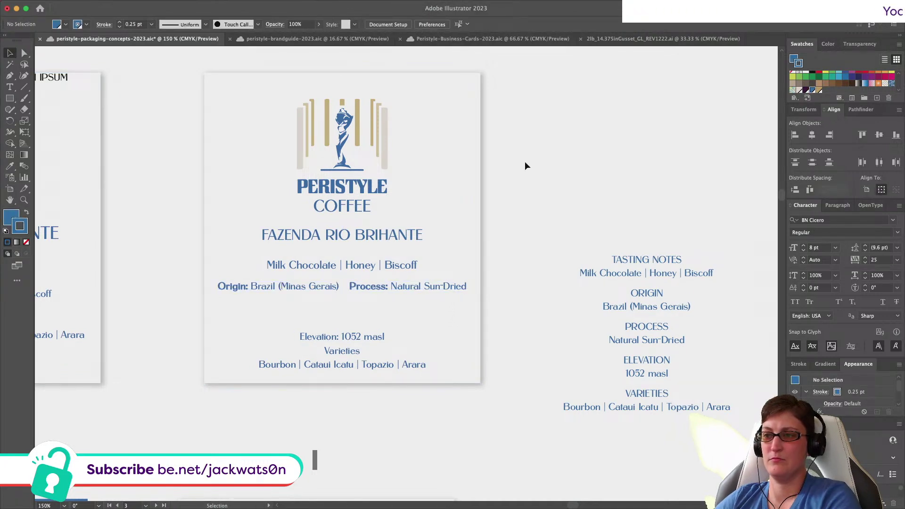
Step: Ungroup the Origin and Process lines and stack Process centred directly below Origin
{"action": "scroll", "coordinate": [524, 165], "scroll_direction": "down", "scroll_amount": 1}
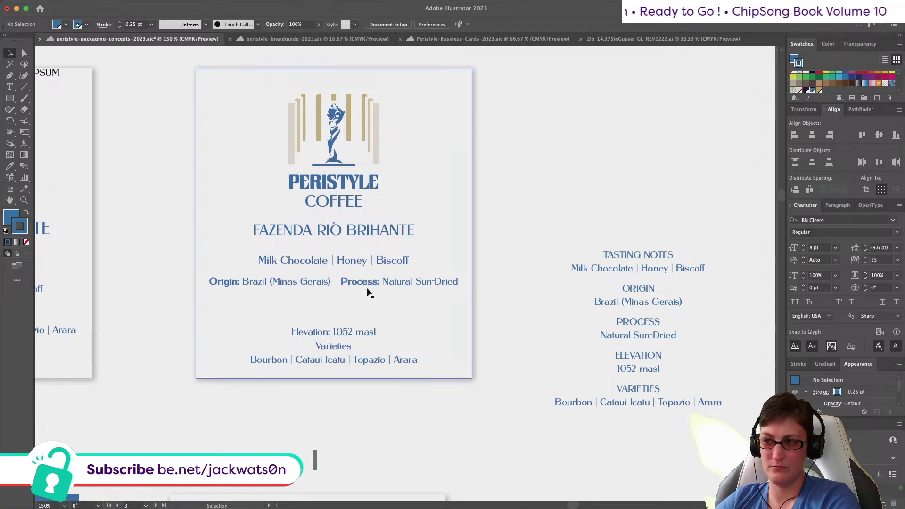
{"action": "left_click", "coordinate": [351, 282]}
{"action": "right_click", "coordinate": [351, 282]}
{"action": "left_click", "coordinate": [384, 399]}
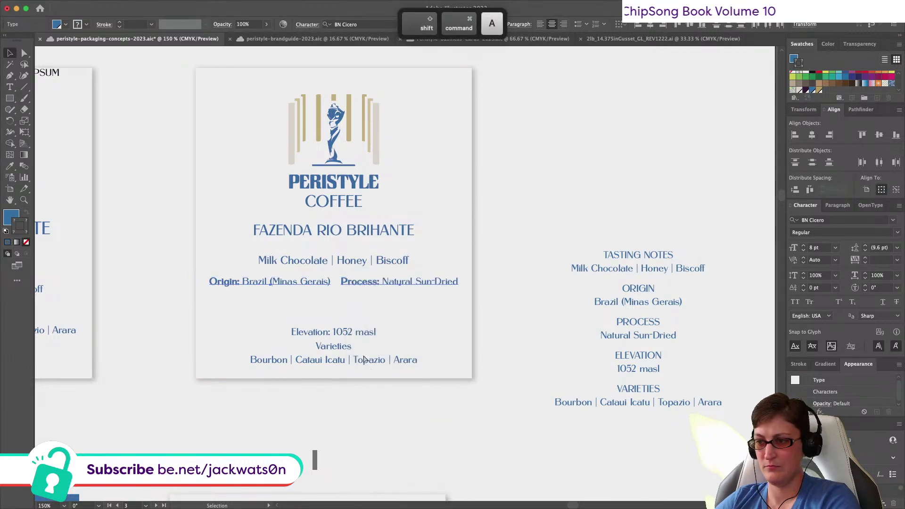
{"action": "key", "text": "super+shift+a"}
{"action": "left_click_drag", "start_coordinate": [306, 282], "coordinate": [378, 307]}
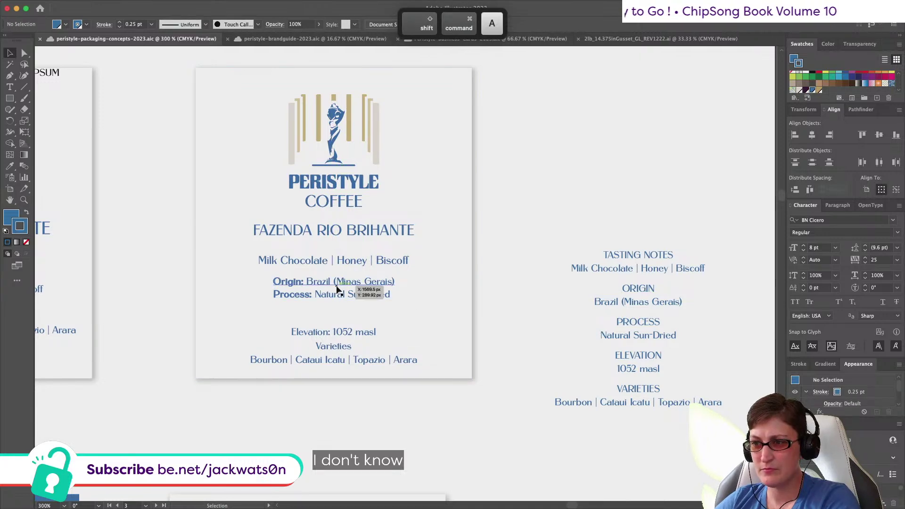
Step: Undo the stacking, centring and bold label styling so Origin and Process are plain text side by side
{"action": "scroll", "coordinate": [337, 290], "scroll_direction": "up", "scroll_amount": 5}
{"action": "key", "text": "super+z"}
{"action": "key", "text": "super+z"}
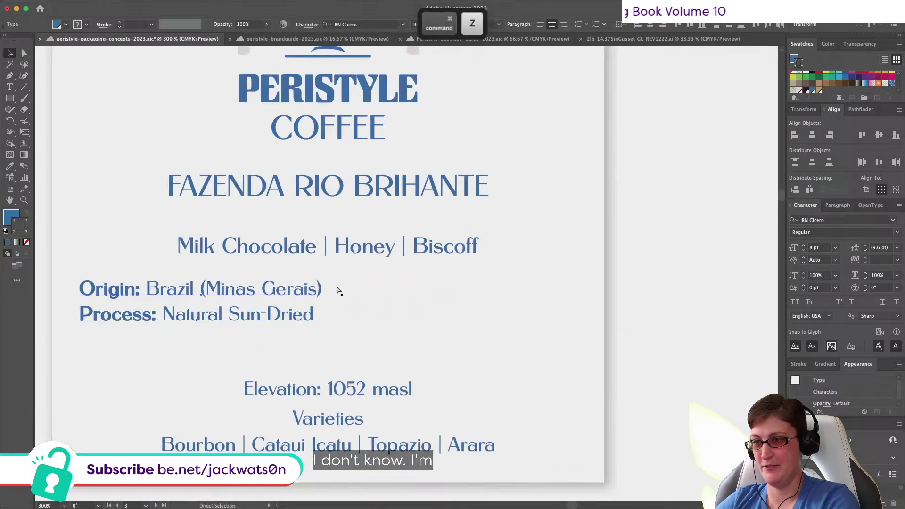
{"action": "key", "text": "super+z"}
{"action": "key", "text": "super+z"}
{"action": "key", "text": "super+z"}
{"action": "key", "text": "super+z"}
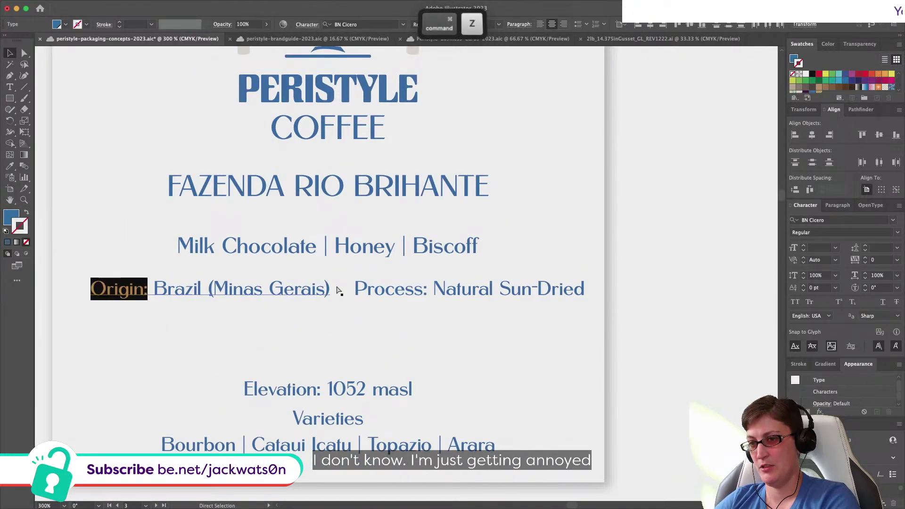
{"action": "key", "text": "super+shift+z"}
{"action": "key", "text": "super+shift+a"}
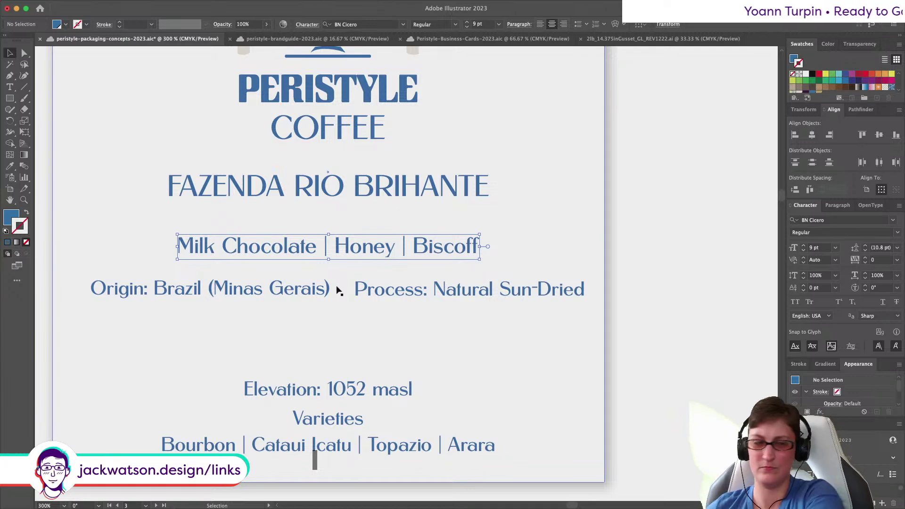
Step: Ungroup the tasting notes line from the elevation and varieties text at the bottom of the card
{"action": "left_click", "coordinate": [325, 419]}
{"action": "right_click", "coordinate": [242, 248]}
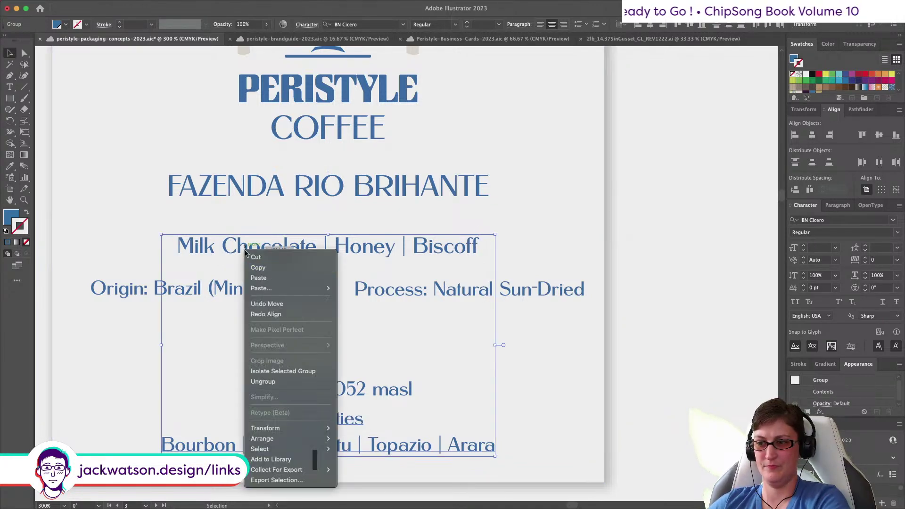
{"action": "key", "text": "super+shift+a"}
{"action": "left_click", "coordinate": [239, 291]}
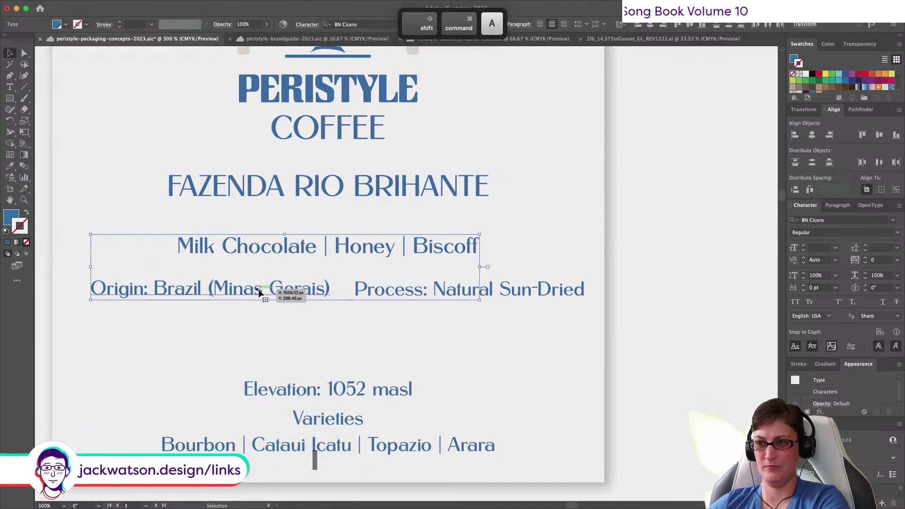
{"action": "left_click", "coordinate": [547, 292]}
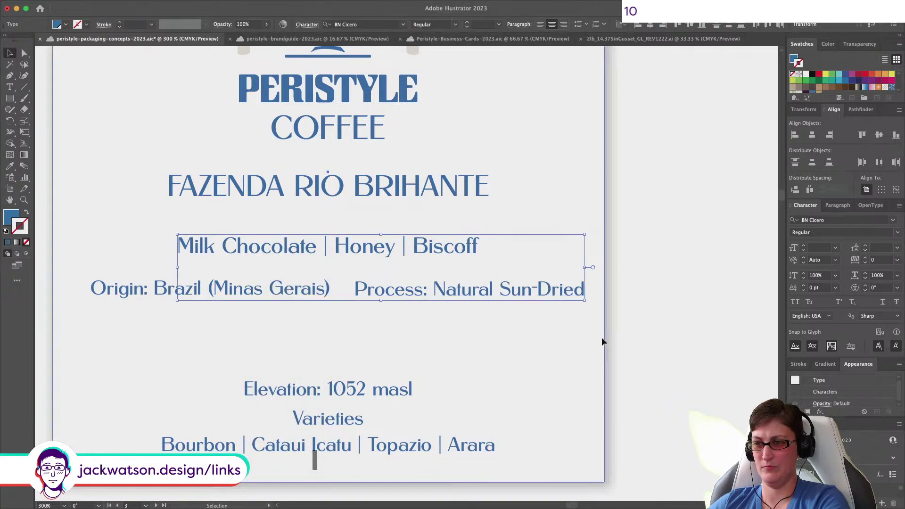
{"action": "left_click", "coordinate": [602, 343]}
{"action": "scroll", "coordinate": [606, 343], "scroll_direction": "down", "scroll_amount": 1}
{"action": "left_click", "coordinate": [517, 309]}
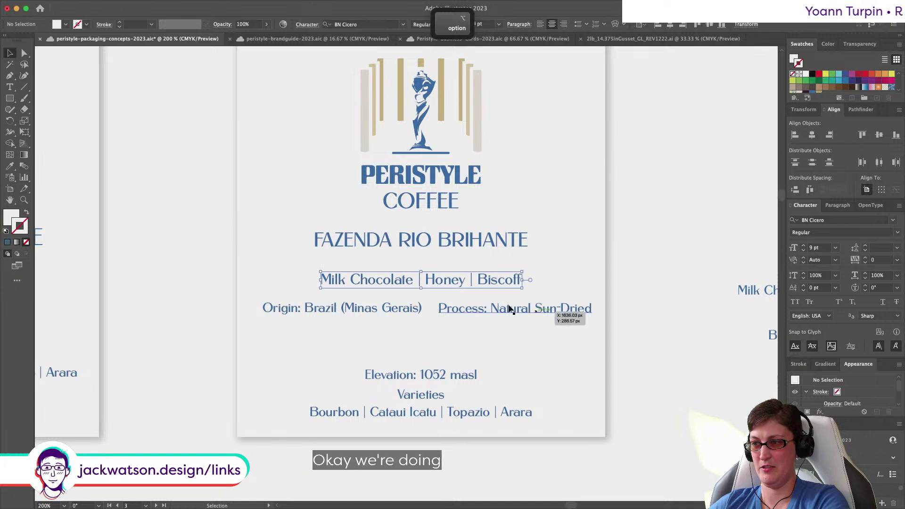
{"action": "left_click", "coordinate": [551, 323], "text": "shift"}
{"action": "scroll", "coordinate": [551, 323], "scroll_direction": "right", "scroll_amount": 2}
{"action": "left_click", "coordinate": [193, 6]}
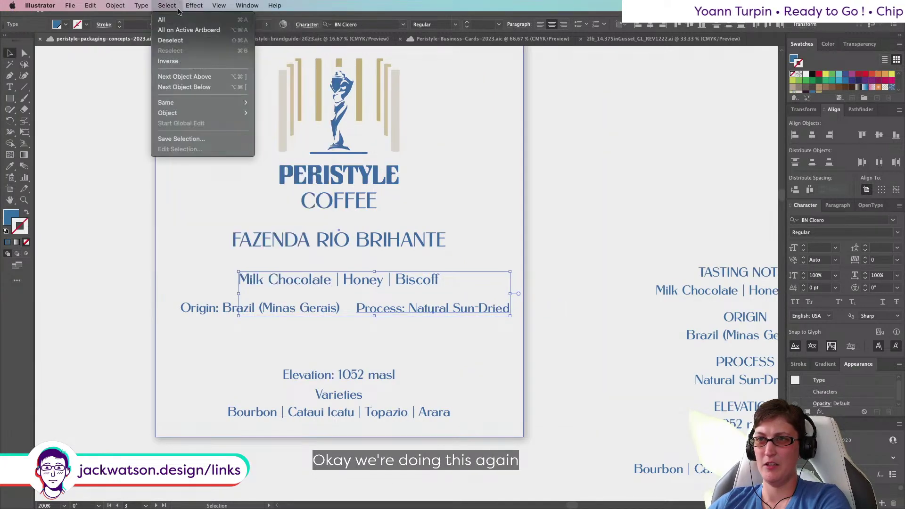
{"action": "left_click", "coordinate": [161, 19]}
{"action": "left_click", "coordinate": [167, 5]}
{"action": "left_click", "coordinate": [188, 44]}
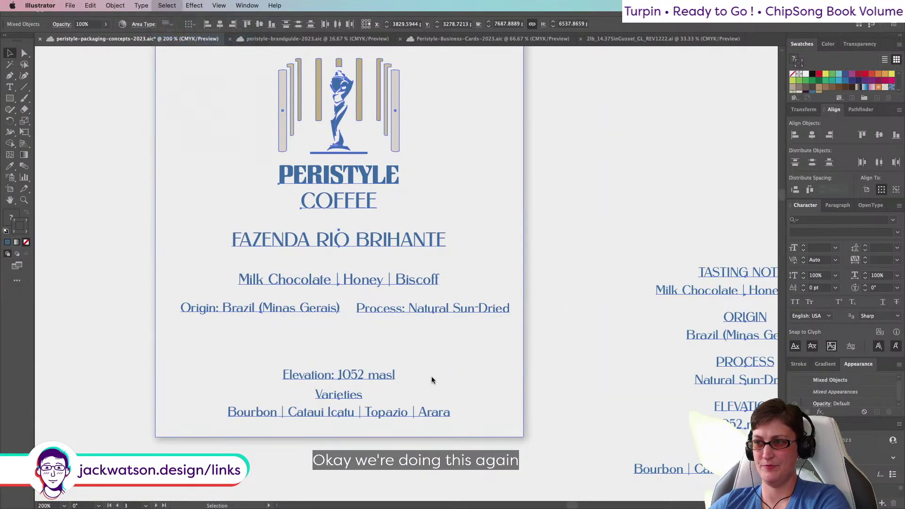
Step: Duplicate the Origin line straight down, into the gap above the Elevation line
{"action": "left_click", "coordinate": [232, 307]}
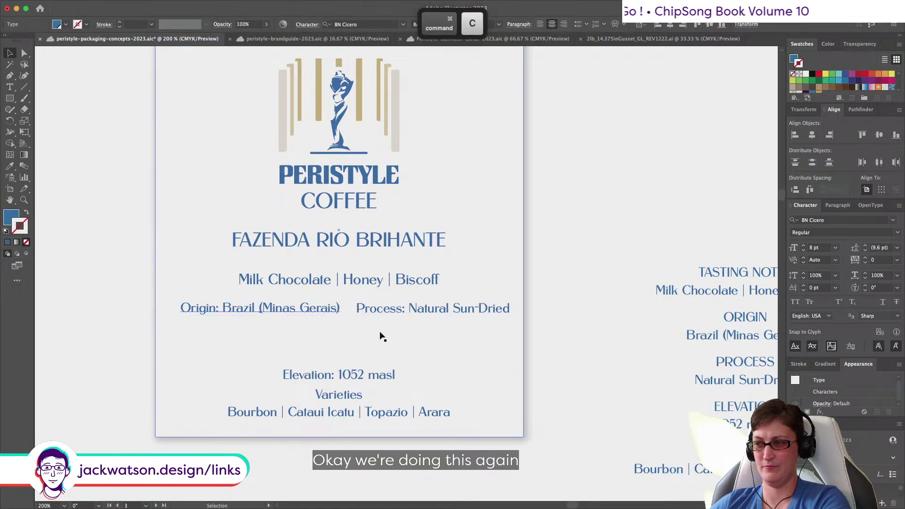
{"action": "scroll", "coordinate": [406, 343], "scroll_direction": "right", "scroll_amount": 2}
{"action": "left_click_drag", "start_coordinate": [227, 310], "coordinate": [227, 347]}
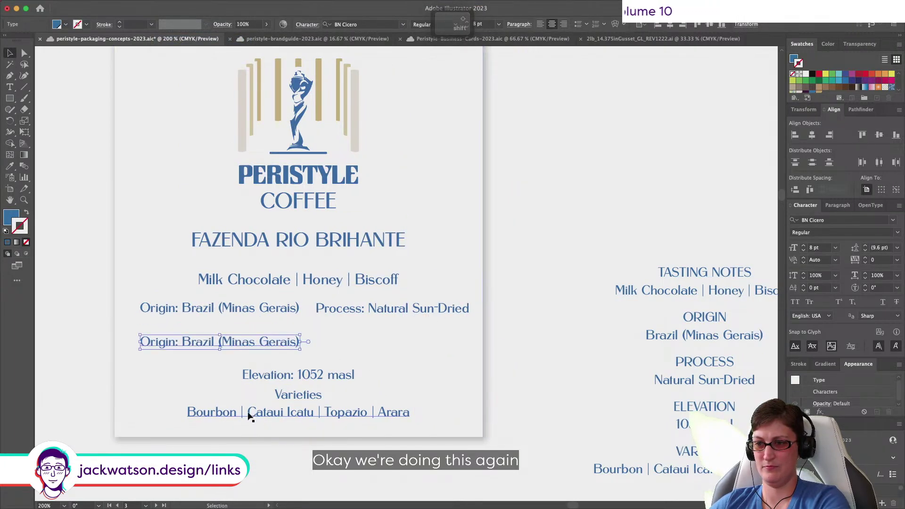
Step: Change the duplicated line to "Varieties: Bourbon | Cataui Icatu | Topazio | Arara", reusing the existing varieties text
{"action": "triple_click", "coordinate": [280, 415]}
{"action": "key", "text": "super+c"}
{"action": "left_click", "coordinate": [182, 342]}
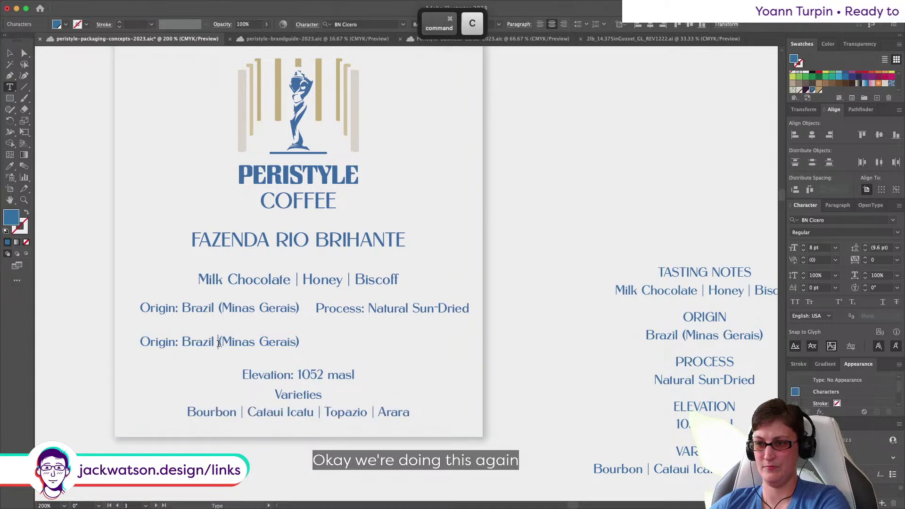
{"action": "left_click_drag", "start_coordinate": [183, 341], "coordinate": [300, 342]}
{"action": "key", "text": "shift+super+v"}
{"action": "key", "text": "super+z"}
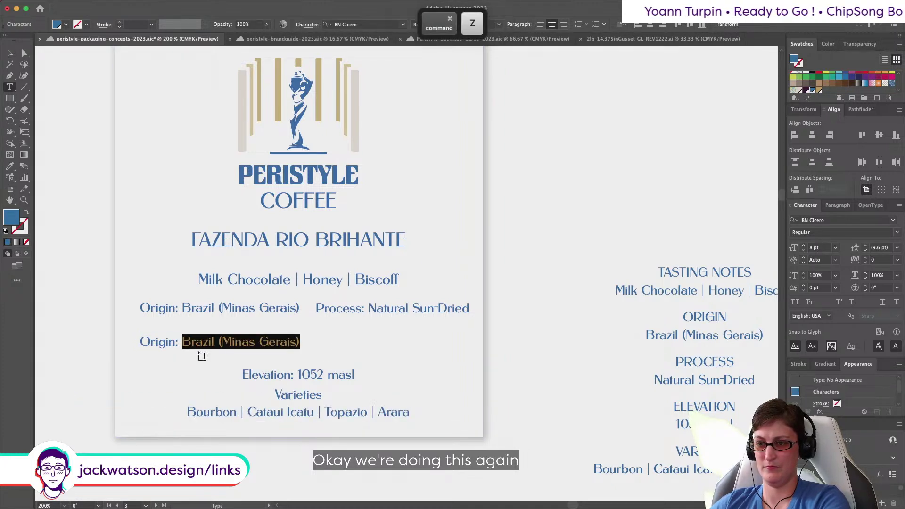
{"action": "key", "text": "super+v"}
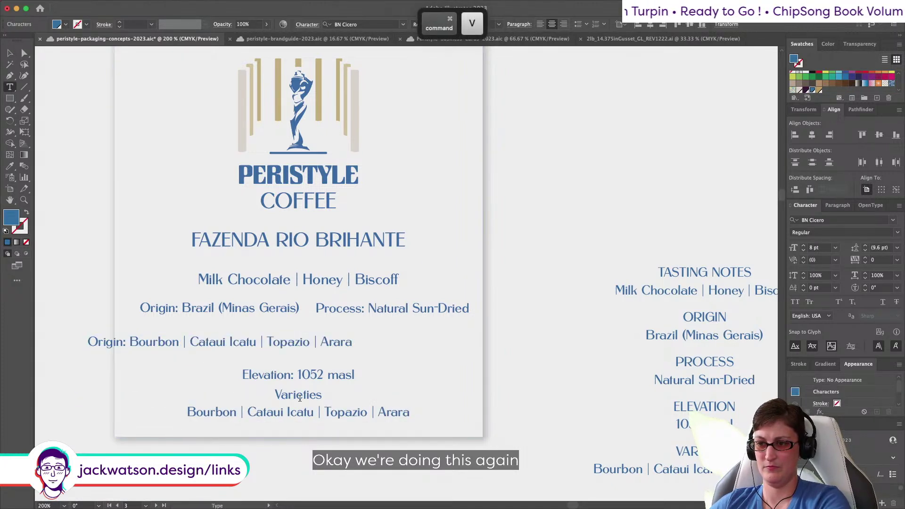
{"action": "double_click", "coordinate": [107, 342]}
{"action": "type", "text": "Varieties:"}
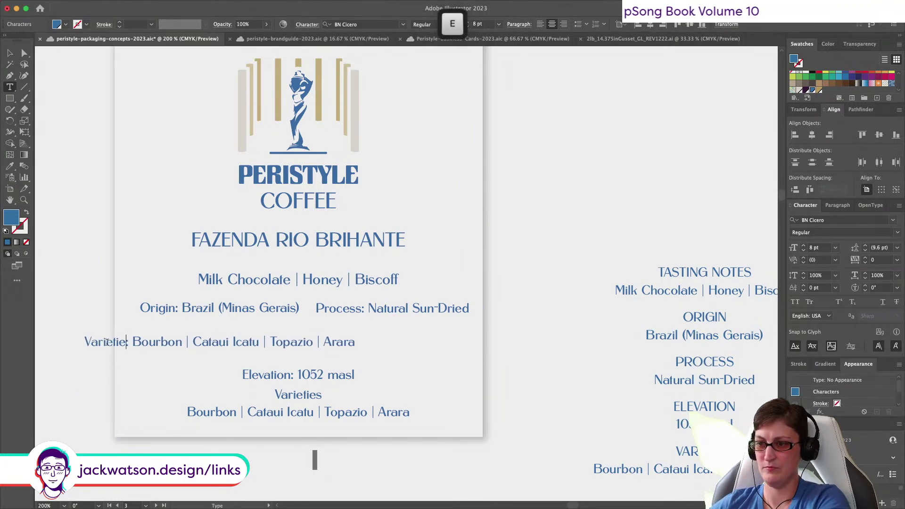
Step: Delete the old "Varieties" heading and the old list of varieties below the Elevation line
{"action": "left_click", "coordinate": [10, 55]}
{"action": "left_click", "coordinate": [299, 395]}
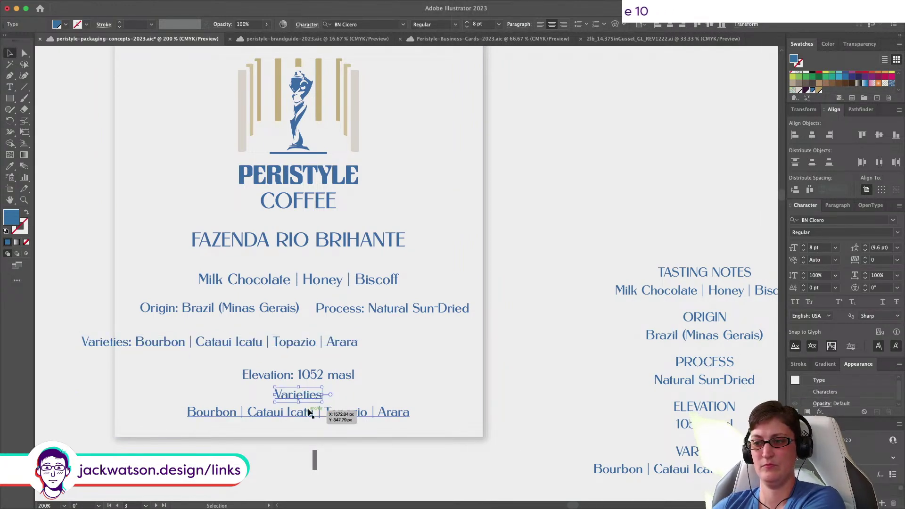
{"action": "key", "text": "BackSpace"}
{"action": "left_click", "coordinate": [319, 412]}
{"action": "key", "text": "BackSpace"}
Step: Centre the Varieties and Elevation lines horizontally on the third label card
{"action": "left_click", "coordinate": [300, 348]}
{"action": "left_click", "coordinate": [299, 374], "text": "shift"}
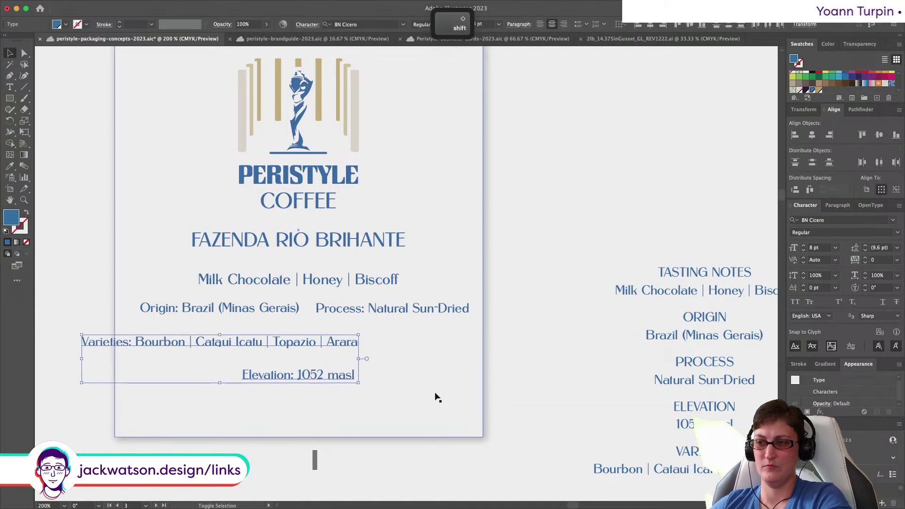
{"action": "left_click", "coordinate": [433, 396], "text": "shift"}
{"action": "left_click", "coordinate": [812, 135]}
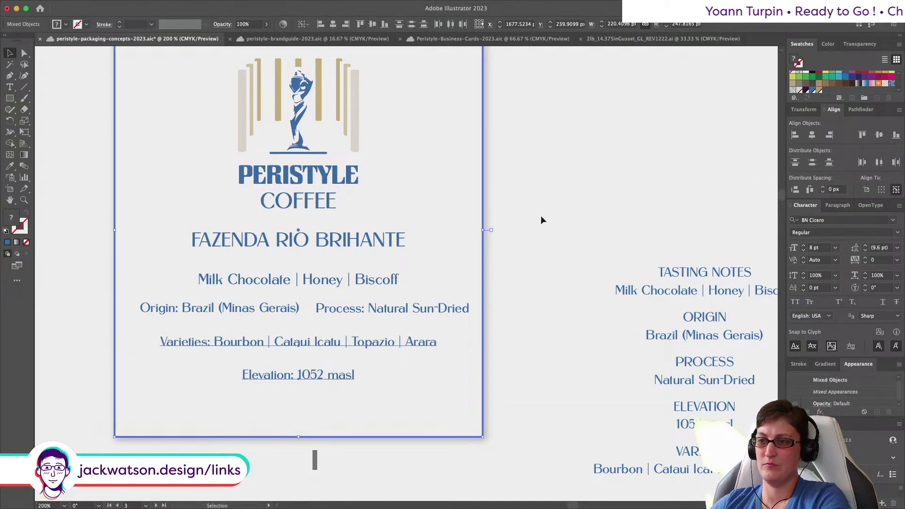
{"action": "left_click", "coordinate": [540, 216]}
Step: Set the font size of the "Milk Chocolate | Honey | Biscoff" line to 10 pt
{"action": "scroll", "coordinate": [459, 235], "scroll_direction": "down", "scroll_amount": 1}
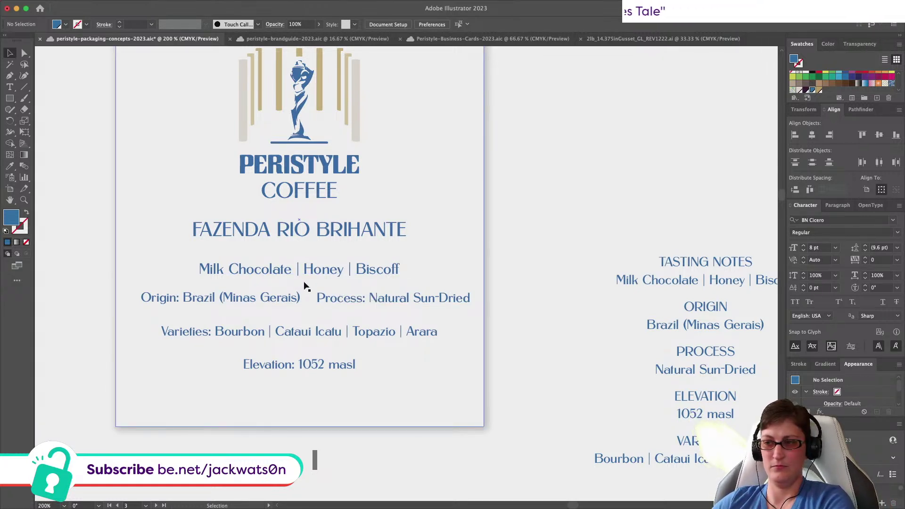
{"action": "left_click", "coordinate": [231, 276]}
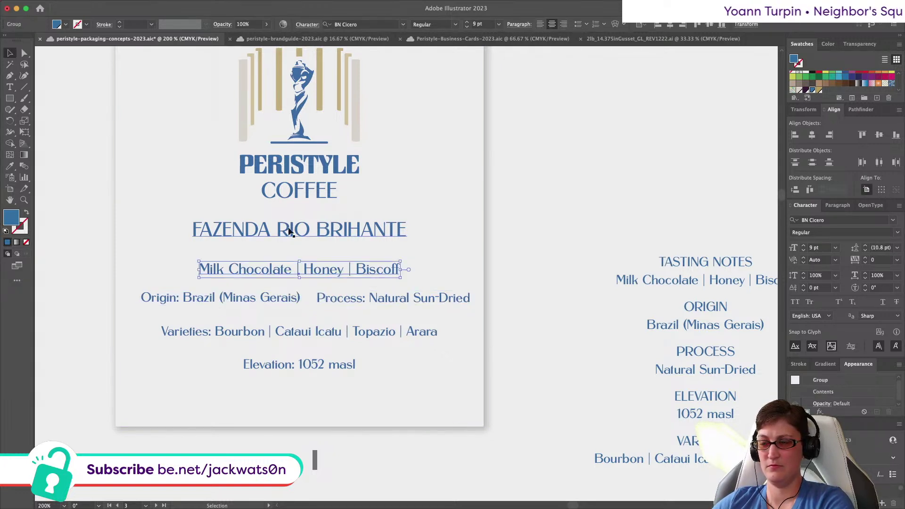
{"action": "left_click", "coordinate": [478, 24]}
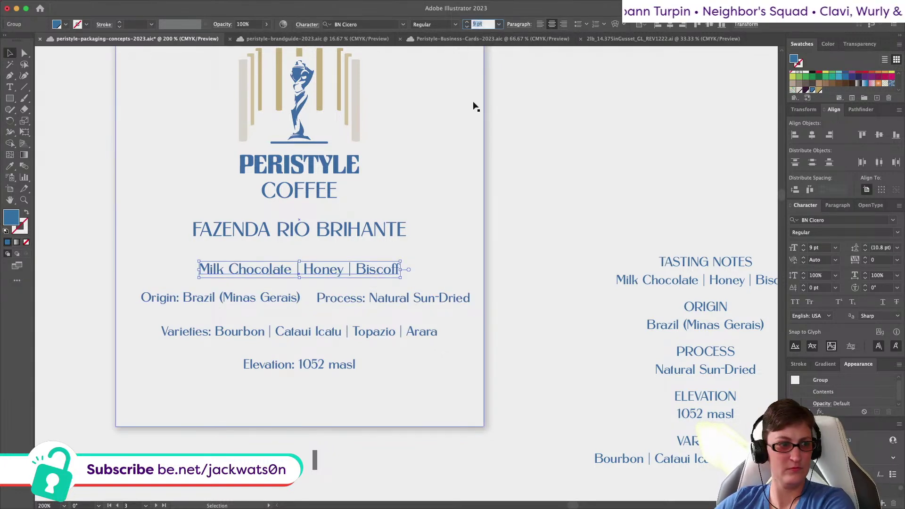
{"action": "type", "text": "10"}
{"action": "key", "text": "Tab"}
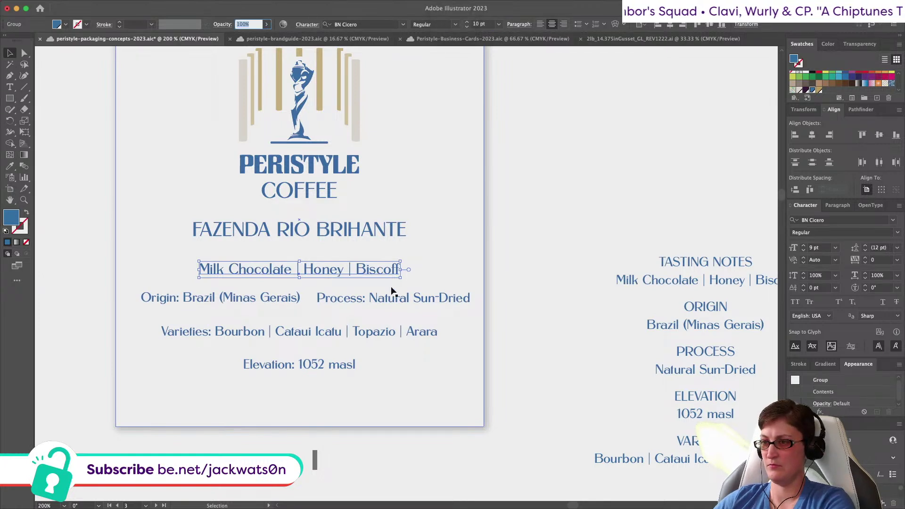
{"action": "left_click", "coordinate": [445, 286]}
{"action": "left_click", "coordinate": [377, 298]}
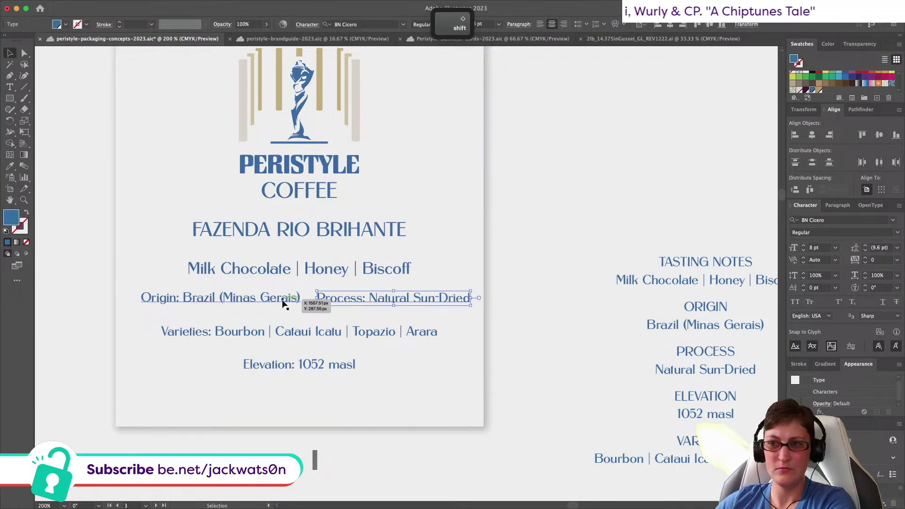
{"action": "left_click", "coordinate": [524, 372]}
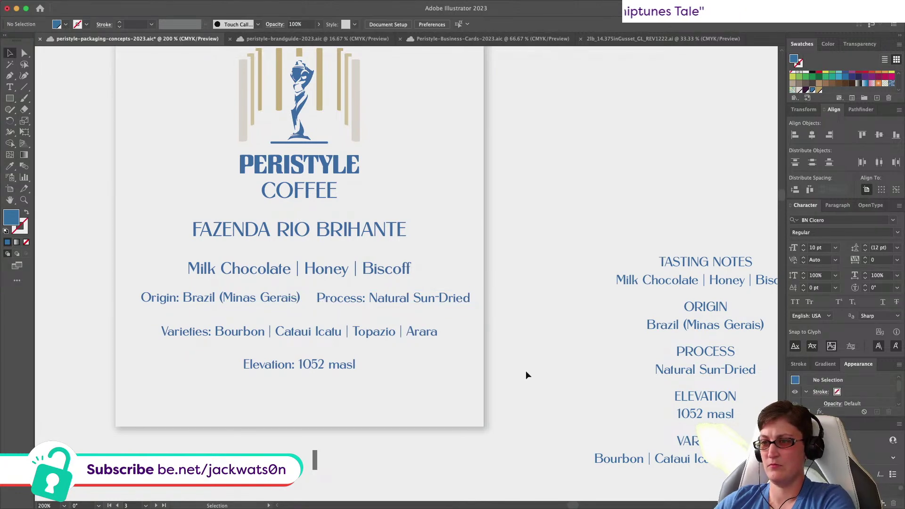
Step: Set the font size of the FAZENDA RIO BRIHANTE heading on the card to 14 pt
{"action": "scroll", "coordinate": [525, 369], "scroll_direction": "down", "scroll_amount": 3}
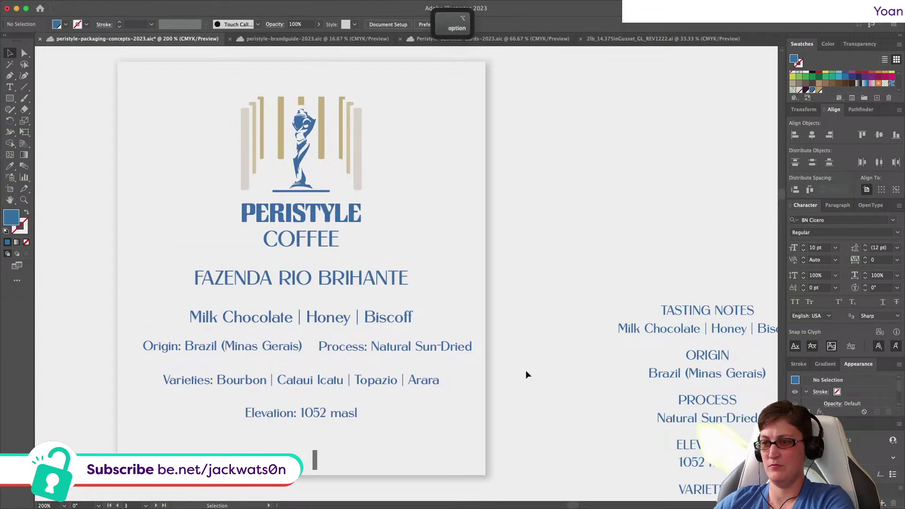
{"action": "scroll", "coordinate": [525, 372], "scroll_direction": "down", "scroll_amount": 2}
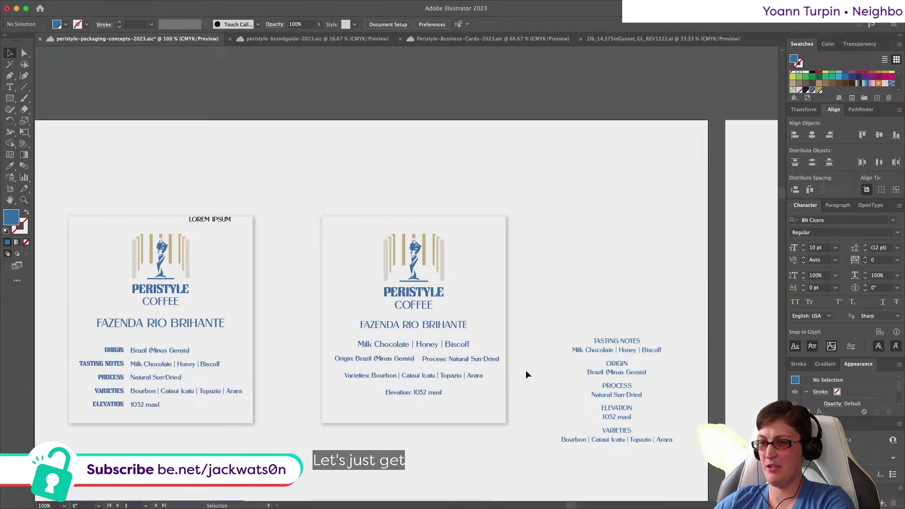
{"action": "scroll", "coordinate": [524, 372], "scroll_direction": "right", "scroll_amount": 2}
{"action": "scroll", "coordinate": [456, 354], "scroll_direction": "up", "scroll_amount": 2}
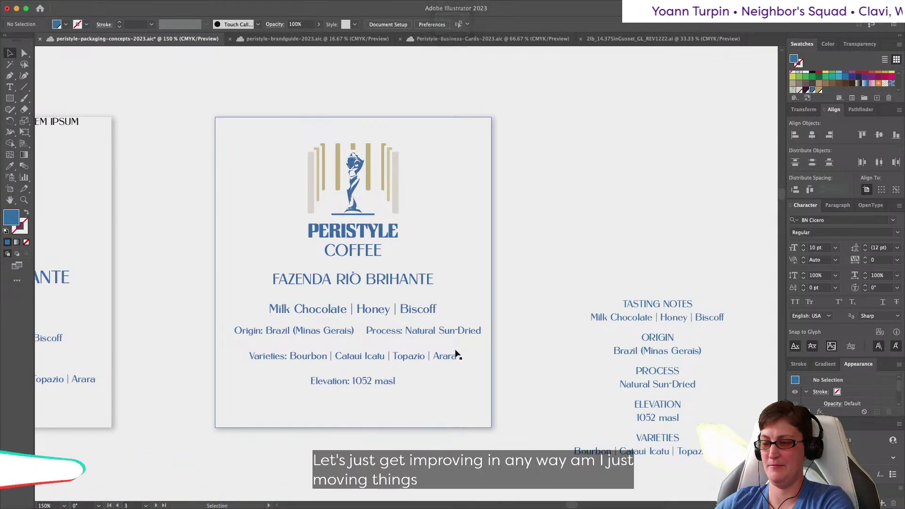
{"action": "scroll", "coordinate": [420, 275], "scroll_direction": "up", "scroll_amount": 2}
{"action": "scroll", "coordinate": [420, 275], "scroll_direction": "left", "scroll_amount": 1}
{"action": "left_click", "coordinate": [419, 276]}
{"action": "left_click", "coordinate": [420, 277]}
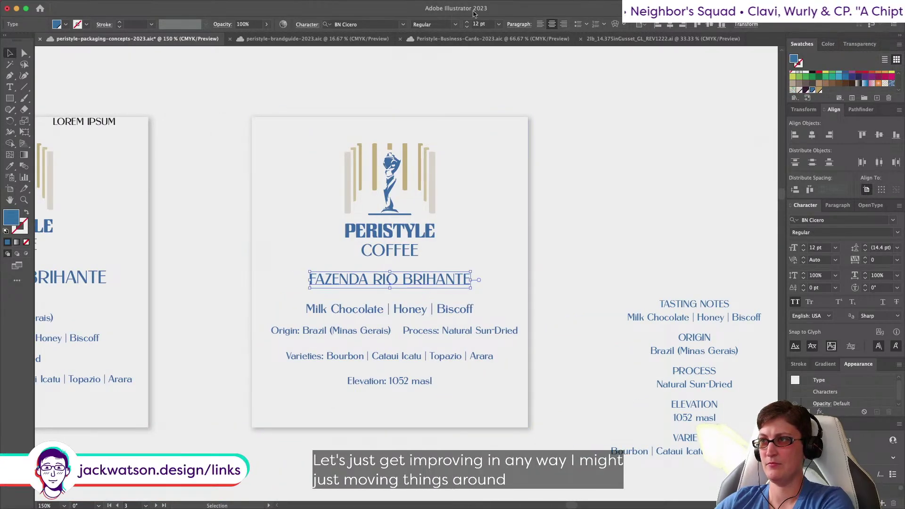
{"action": "left_click", "coordinate": [488, 24]}
{"action": "type", "text": "14"}
{"action": "key", "text": "Return"}
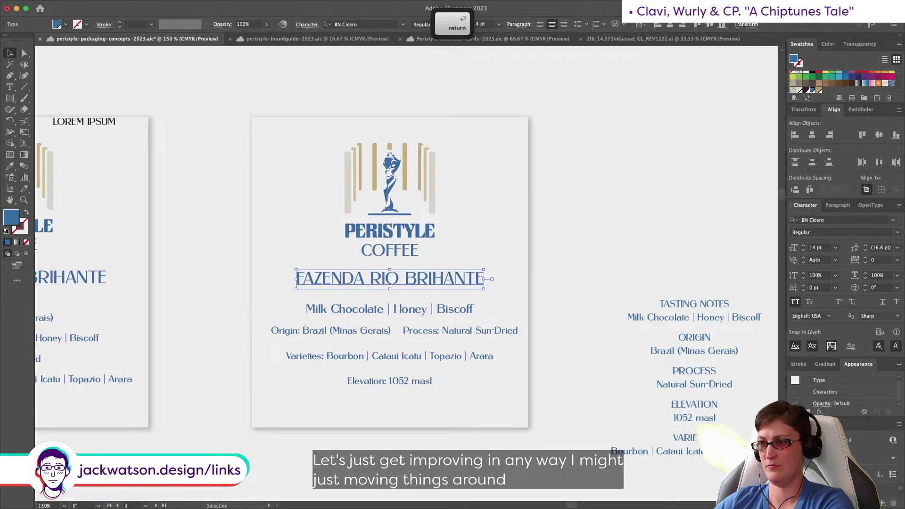
{"action": "left_click", "coordinate": [562, 264]}
Step: Move the coffee name and all detail lines down together, away from the logo
{"action": "left_click", "coordinate": [441, 292]}
{"action": "left_click", "coordinate": [419, 304], "text": "shift"}
{"action": "left_click", "coordinate": [559, 310]}
{"action": "left_click_drag", "start_coordinate": [561, 409], "coordinate": [254, 274]}
{"action": "left_click", "coordinate": [275, 282], "text": "shift"}
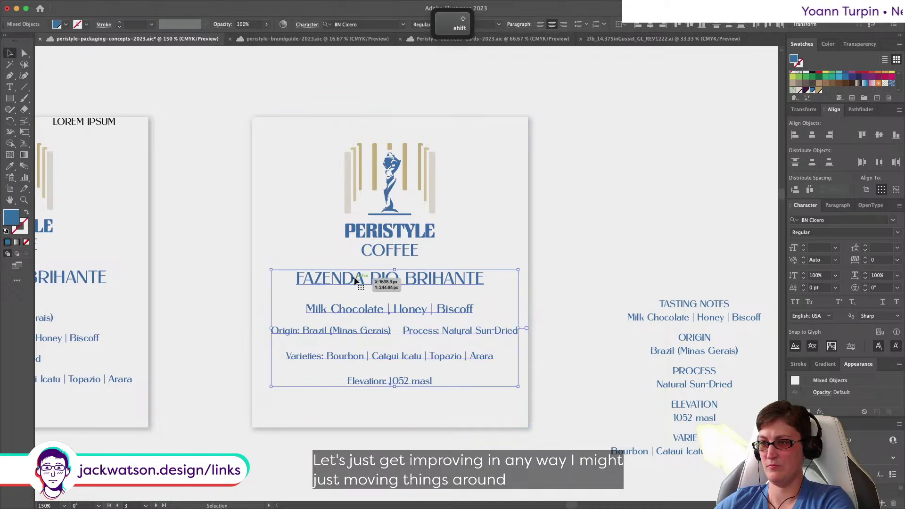
{"action": "left_click_drag", "start_coordinate": [354, 280], "coordinate": [355, 298]}
Step: Try enlarging the Peristyle Coffee logo slightly on the card and undo the change
{"action": "left_click", "coordinate": [391, 250]}
{"action": "left_click_drag", "start_coordinate": [392, 260], "coordinate": [393, 266]}
{"action": "left_click", "coordinate": [561, 288]}
{"action": "key", "text": "super+minus"}
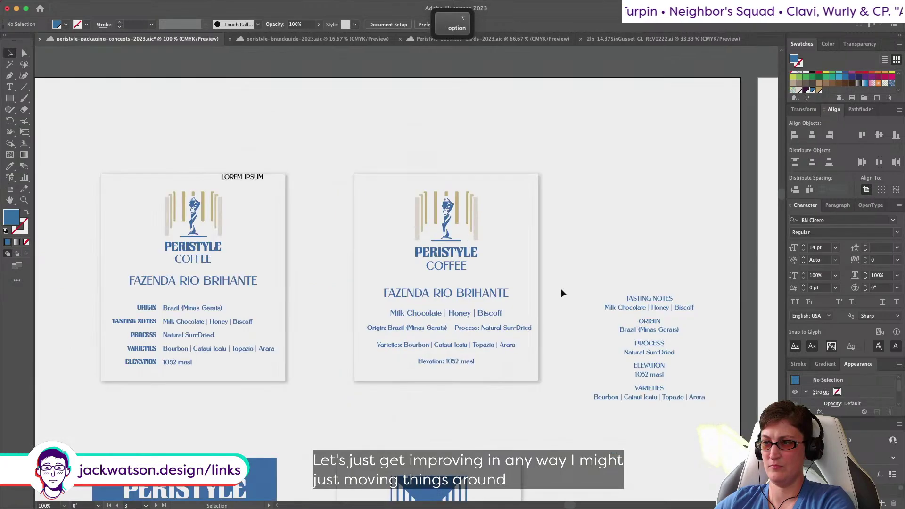
{"action": "scroll", "coordinate": [561, 289], "scroll_direction": "left", "scroll_amount": 2}
{"action": "key", "text": "super+equal"}
{"action": "scroll", "coordinate": [558, 291], "scroll_direction": "left", "scroll_amount": 2}
{"action": "key", "text": "super+z"}
{"action": "key", "text": "super+z"}
Step: Reposition the FAZENDA RIO BRIHANTE heading and move the tasting notes line up directly beneath it
{"action": "left_click_drag", "start_coordinate": [548, 299], "coordinate": [549, 286]}
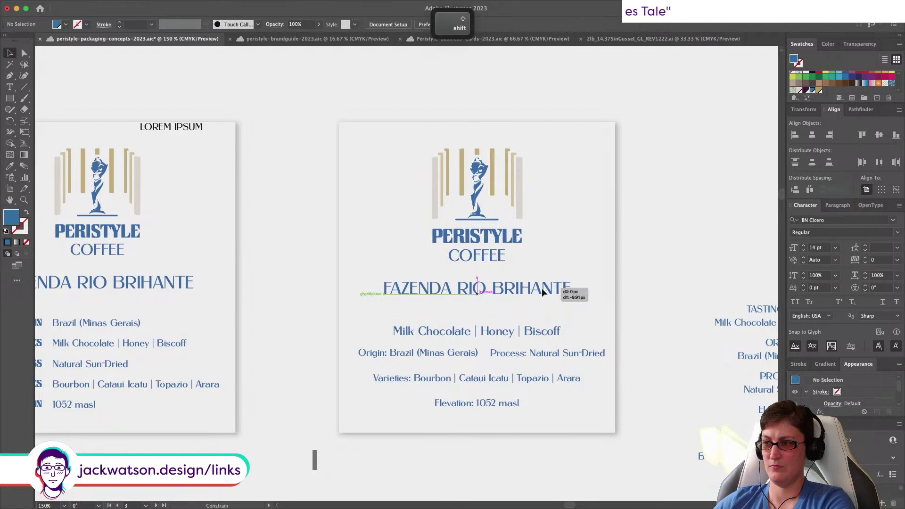
{"action": "left_click", "coordinate": [514, 332], "text": "shift"}
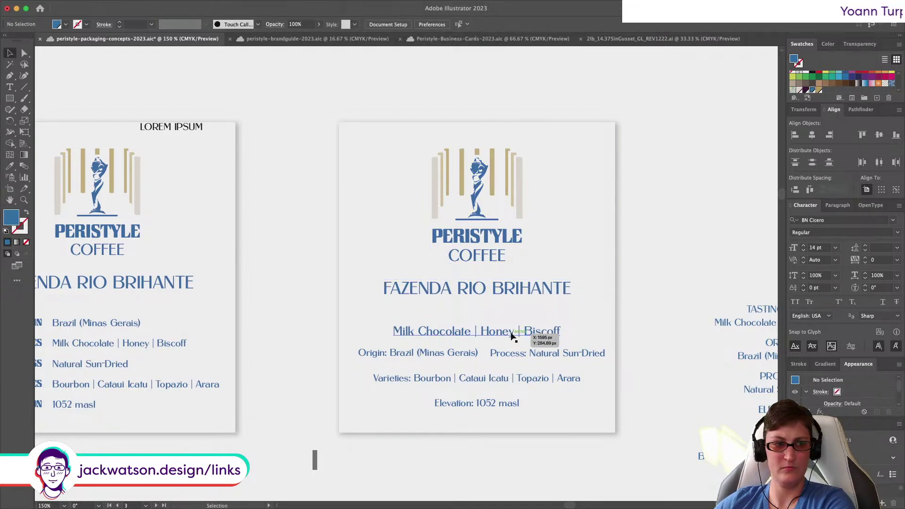
{"action": "left_click", "coordinate": [512, 334]}
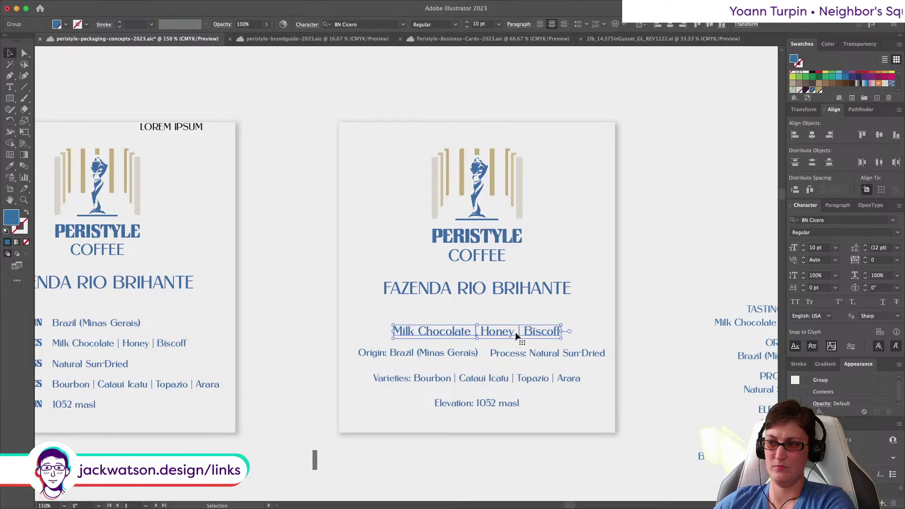
{"action": "left_click_drag", "start_coordinate": [516, 336], "coordinate": [541, 315]}
{"action": "left_click", "coordinate": [656, 316]}
{"action": "left_click", "coordinate": [549, 291]}
{"action": "left_click", "coordinate": [643, 343]}
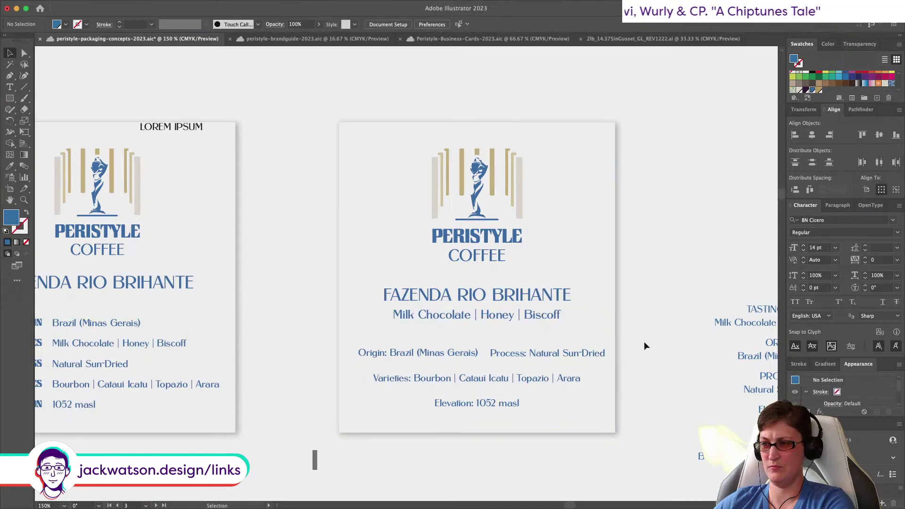
Step: Move the Origin line above the Process line and centre all text lines horizontally on the card
{"action": "left_click_drag", "start_coordinate": [418, 353], "coordinate": [486, 335]}
{"action": "left_click", "coordinate": [547, 353]}
{"action": "left_click_drag", "start_coordinate": [559, 468], "coordinate": [417, 271]}
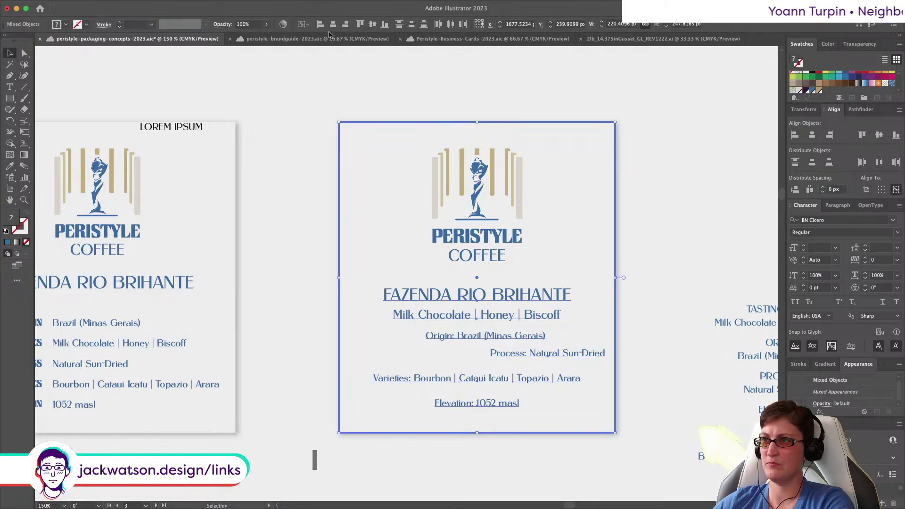
{"action": "left_click", "coordinate": [332, 26]}
{"action": "key", "text": "shift+super+a"}
Step: Tighten the Origin, Process, Varieties and Elevation lines into a compact block with even vertical spacing
{"action": "left_click", "coordinate": [496, 338]}
{"action": "left_click", "coordinate": [495, 353], "text": "shift"}
{"action": "left_click_drag", "start_coordinate": [495, 353], "coordinate": [516, 351]}
{"action": "left_click_drag", "start_coordinate": [500, 404], "coordinate": [499, 392]}
{"action": "left_click", "coordinate": [434, 349], "text": "shift"}
{"action": "left_click", "coordinate": [716, 24]}
{"action": "left_click", "coordinate": [674, 336]}
Step: Duplicate the white Washed Process Espresso Blend label into the space beside the new Fazenda Rio Brihante card
{"action": "scroll", "coordinate": [666, 337], "scroll_direction": "right", "scroll_amount": 3}
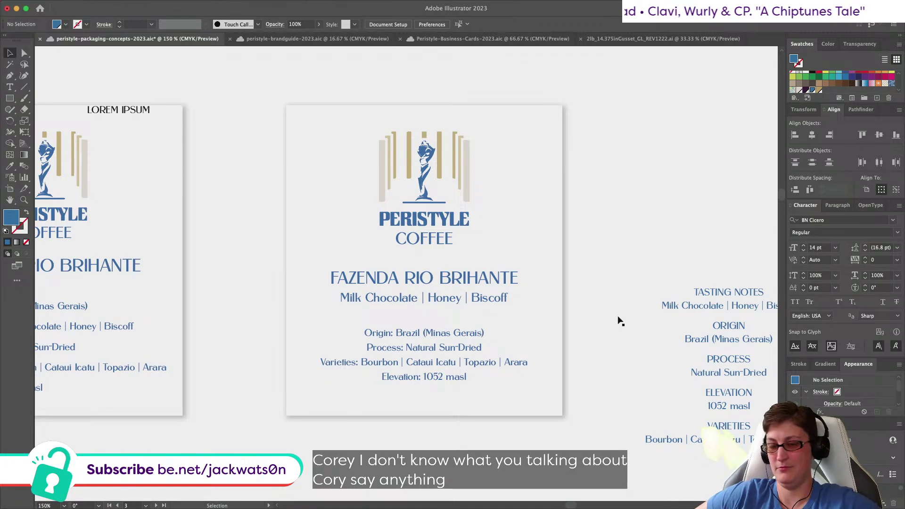
{"action": "scroll", "coordinate": [495, 334], "scroll_direction": "down", "scroll_amount": 5}
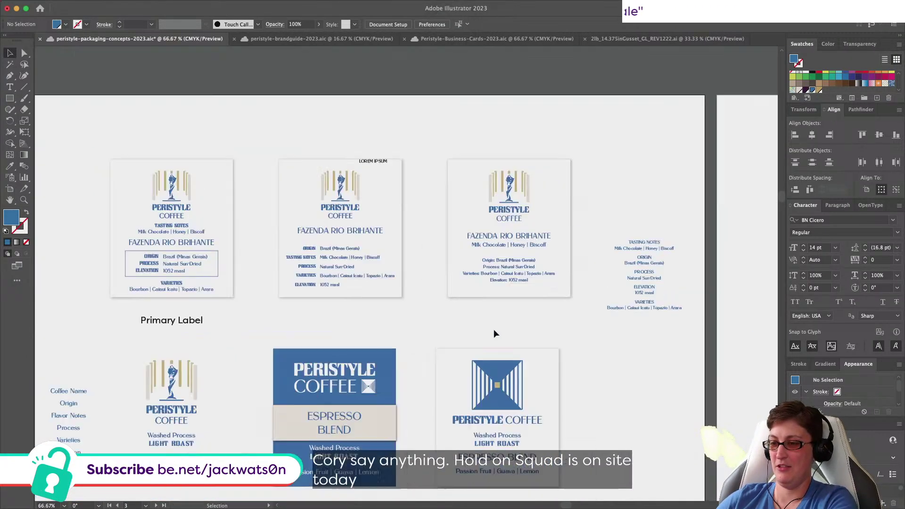
{"action": "left_click_drag", "start_coordinate": [186, 407], "coordinate": [635, 216]}
{"action": "scroll", "coordinate": [540, 271], "scroll_direction": "right", "scroll_amount": 3}
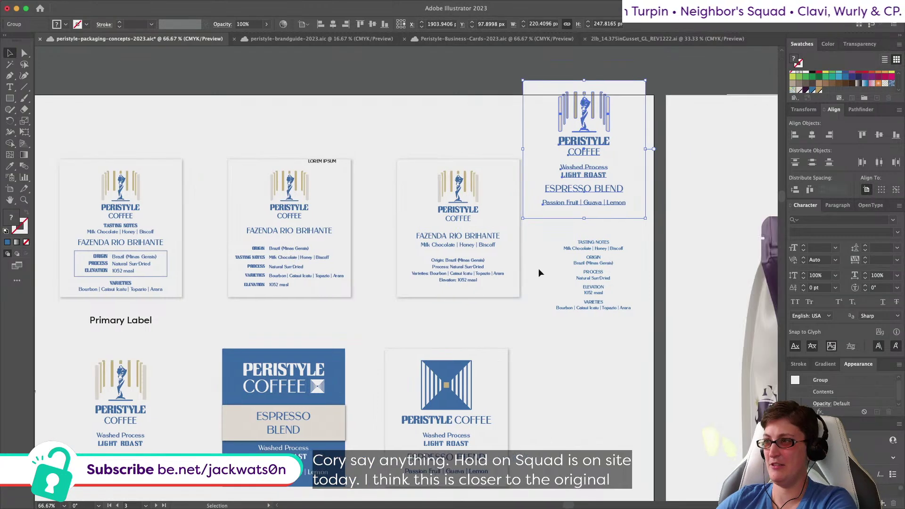
{"action": "left_click", "coordinate": [538, 268]}
Step: Compare the new card's text styling and detail block with the Espresso Blend label and the two-column label version
{"action": "scroll", "coordinate": [530, 252], "scroll_direction": "up", "scroll_amount": 3}
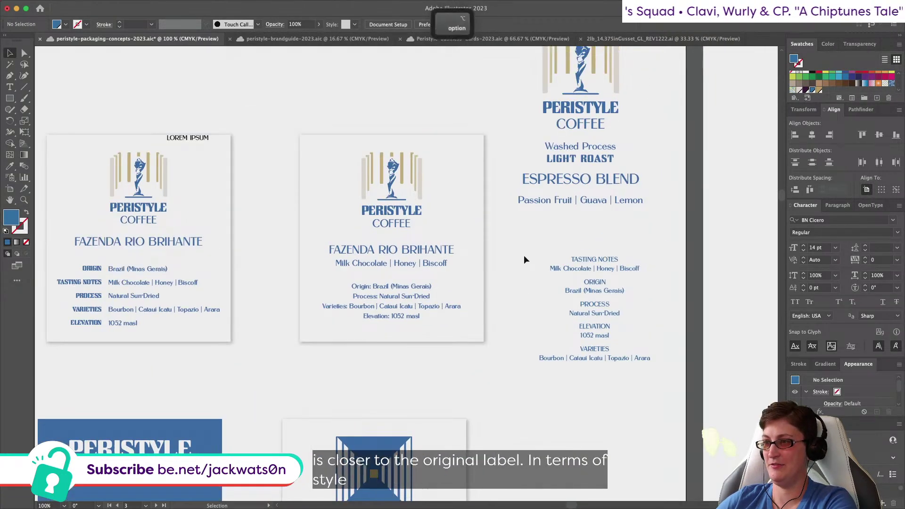
{"action": "scroll", "coordinate": [524, 255], "scroll_direction": "up", "scroll_amount": 3}
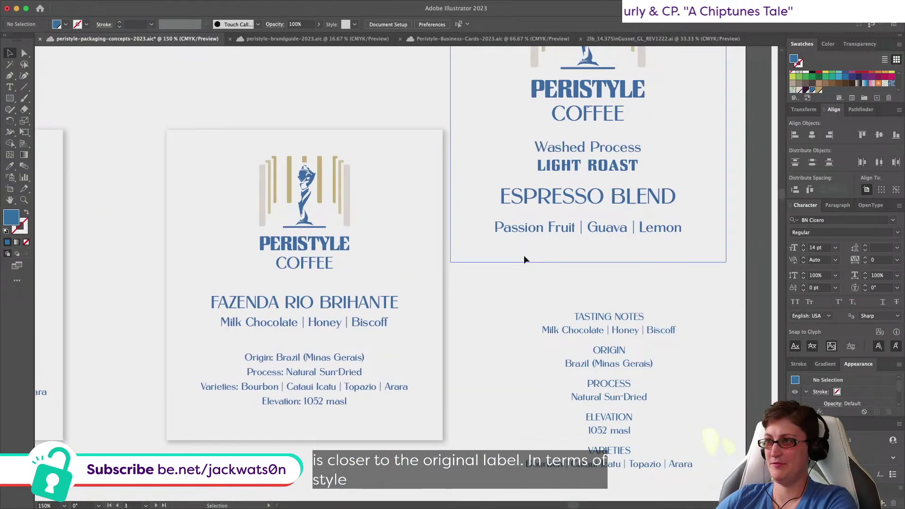
{"action": "scroll", "coordinate": [524, 255], "scroll_direction": "right", "scroll_amount": 1}
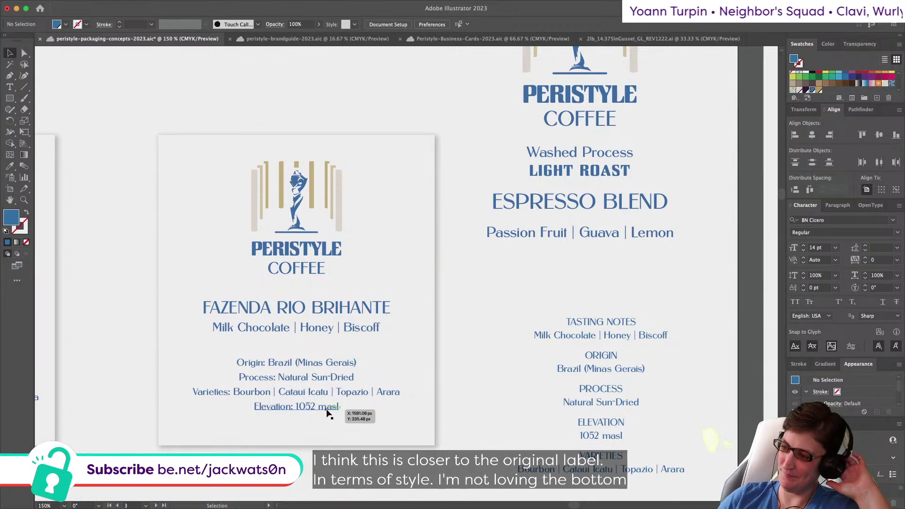
{"action": "scroll", "coordinate": [329, 413], "scroll_direction": "left", "scroll_amount": 5}
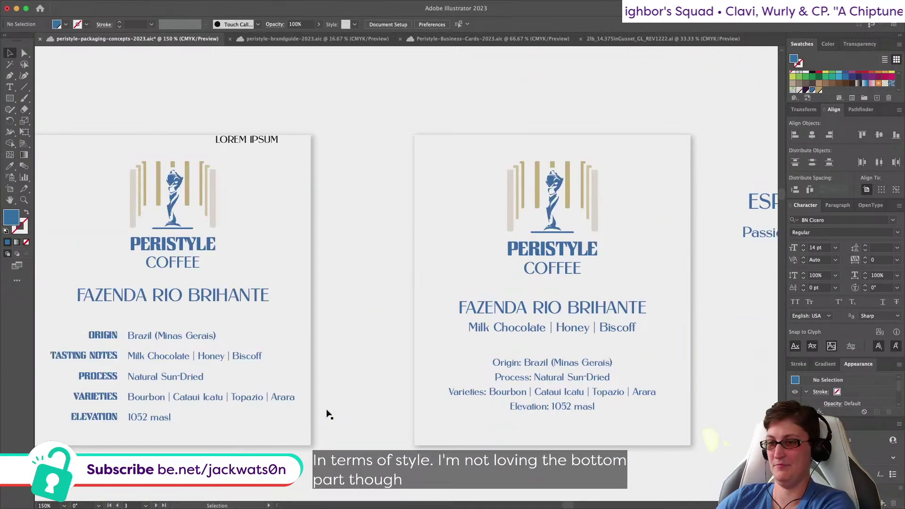
{"action": "scroll", "coordinate": [329, 413], "scroll_direction": "right", "scroll_amount": 2}
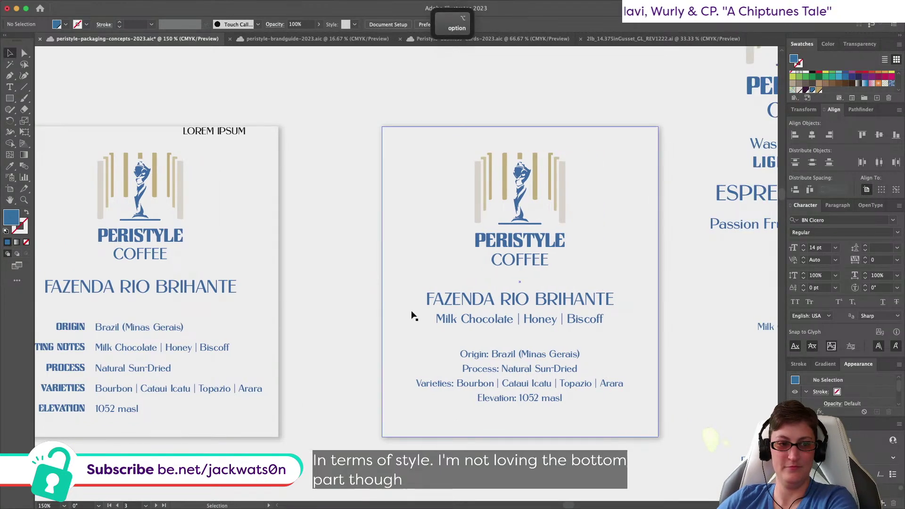
{"action": "scroll", "coordinate": [411, 314], "scroll_direction": "right", "scroll_amount": 7}
{"action": "scroll", "coordinate": [410, 314], "scroll_direction": "down", "scroll_amount": 2, "text": "alt"}
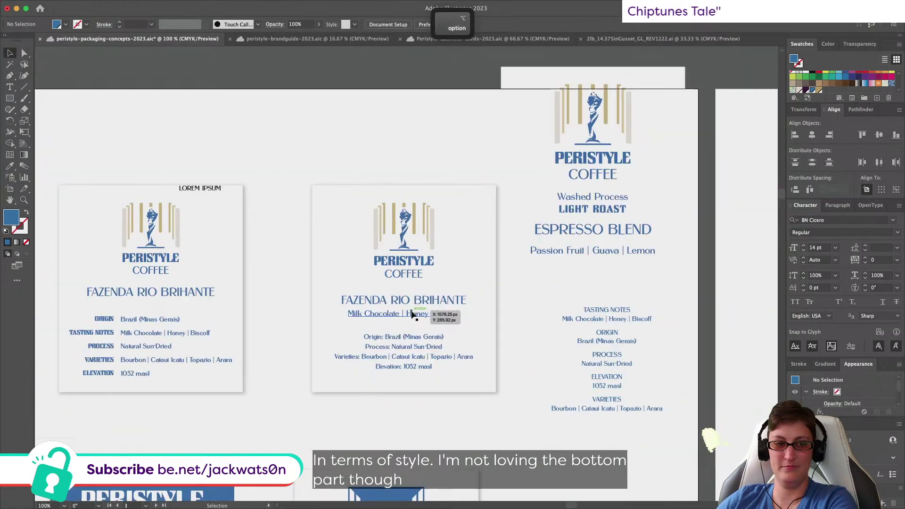
{"action": "scroll", "coordinate": [411, 315], "scroll_direction": "left", "scroll_amount": 1}
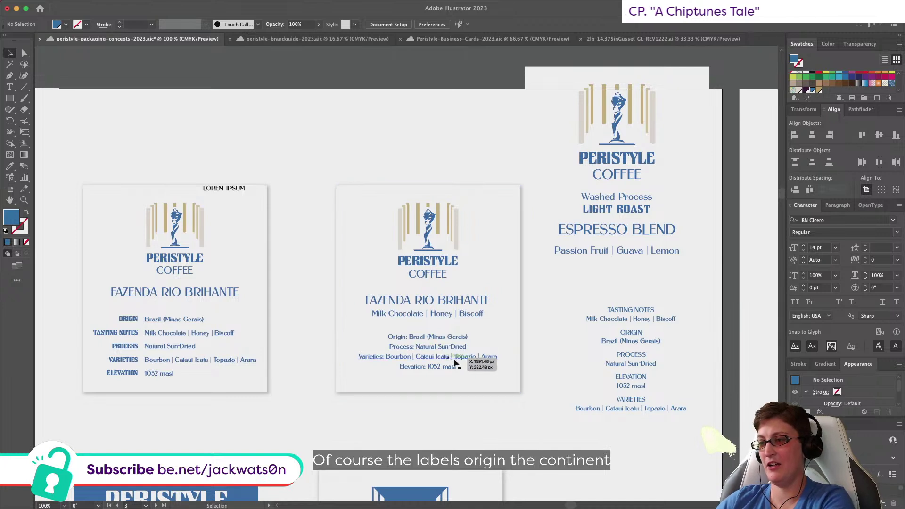
{"action": "left_click", "coordinate": [157, 318]}
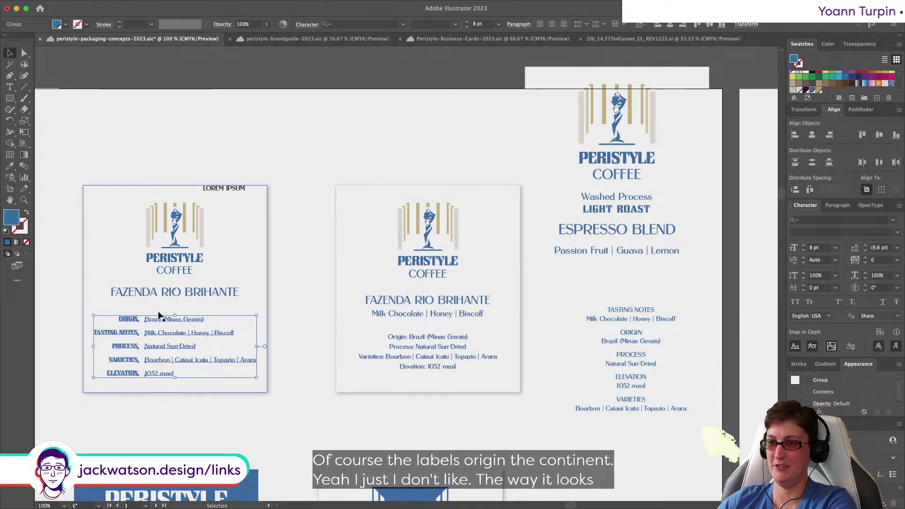
{"action": "scroll", "coordinate": [424, 363], "scroll_direction": "right", "scroll_amount": 2}
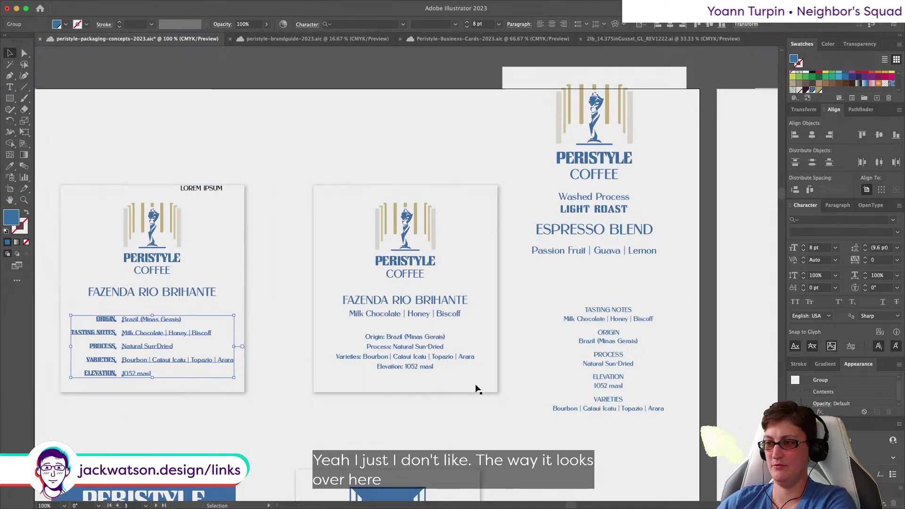
Step: Delete the duplicated Espresso Blend label beside the new card
{"action": "scroll", "coordinate": [472, 420], "scroll_direction": "down", "scroll_amount": 2}
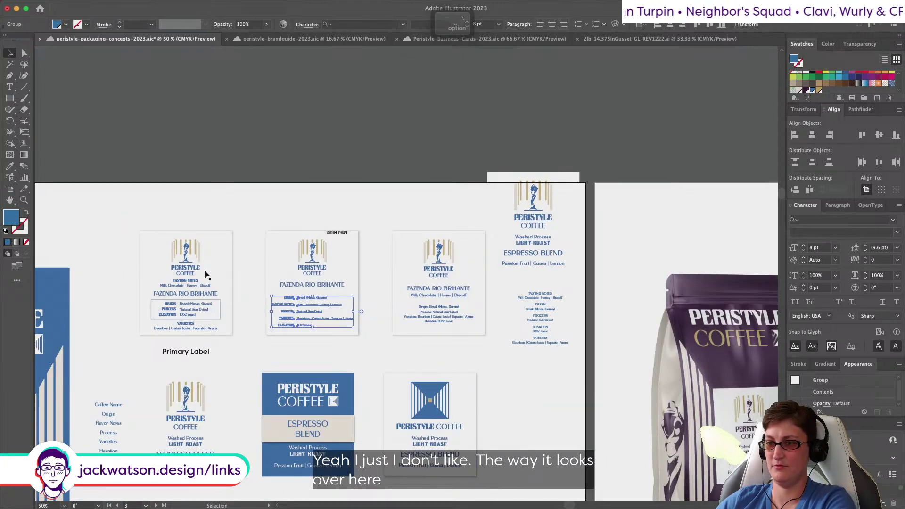
{"action": "left_click_drag", "start_coordinate": [121, 206], "coordinate": [281, 260]}
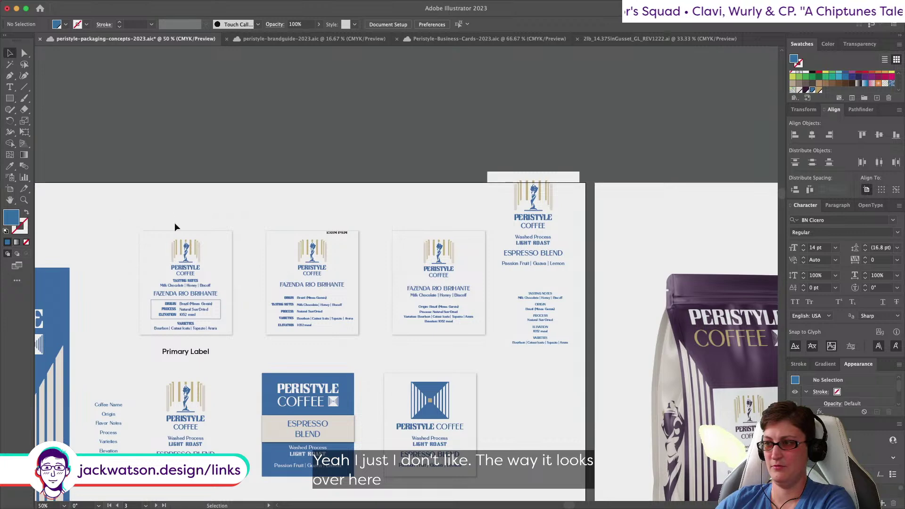
{"action": "left_click_drag", "start_coordinate": [173, 224], "coordinate": [172, 223]}
{"action": "scroll", "coordinate": [521, 114], "scroll_direction": "right", "scroll_amount": 3}
{"action": "left_click", "coordinate": [466, 203]}
{"action": "key", "text": "BackSpace"}
Step: Move the spare stacked details text, from Tasting Notes to Varieties, below the Coffee Name field list
{"action": "left_click_drag", "start_coordinate": [482, 344], "coordinate": [157, 441]}
{"action": "scroll", "coordinate": [134, 217], "scroll_direction": "left", "scroll_amount": 3}
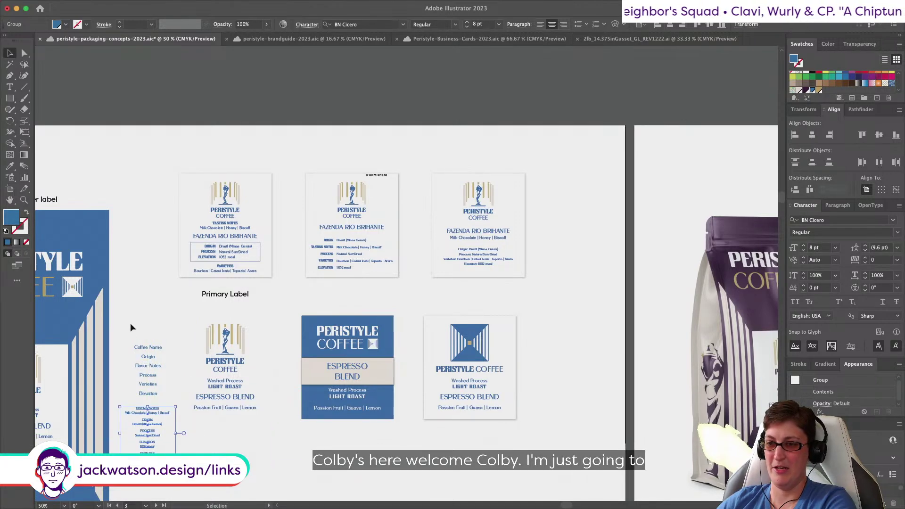
{"action": "left_click_drag", "start_coordinate": [129, 331], "coordinate": [161, 414]}
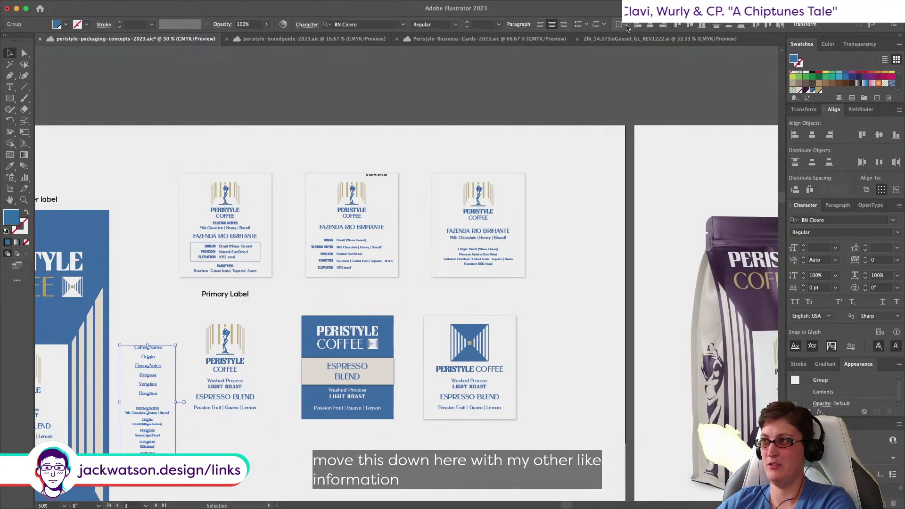
{"action": "scroll", "coordinate": [66, 371], "scroll_direction": "right", "scroll_amount": 3}
{"action": "scroll", "coordinate": [66, 371], "scroll_direction": "down", "scroll_amount": 1}
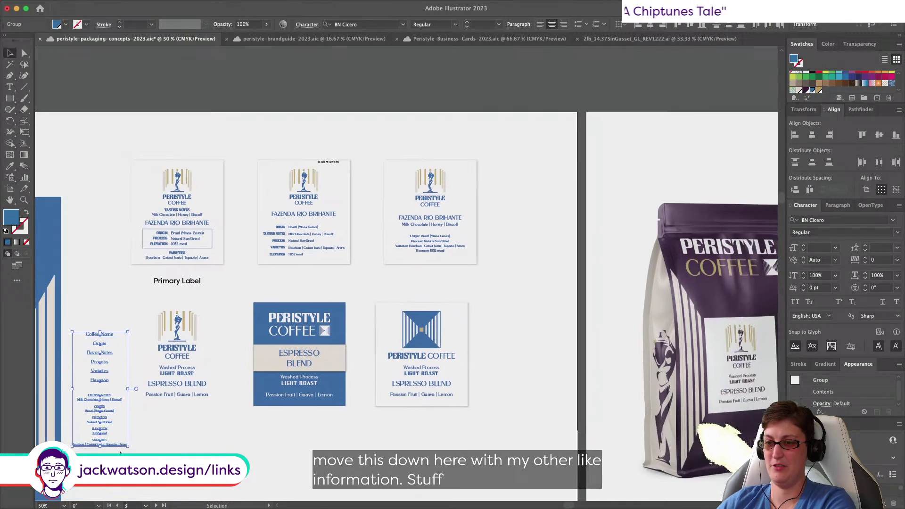
Step: Duplicate the centered Fazenda Rio Brihante card alongside itself and shift both cards so the original lines up with the white label below
{"action": "left_click_drag", "start_coordinate": [518, 147], "coordinate": [513, 252]}
{"action": "key", "text": "super+c"}
{"action": "key", "text": "super+f"}
{"action": "left_click_drag", "start_coordinate": [387, 141], "coordinate": [522, 258]}
{"action": "left_click_drag", "start_coordinate": [522, 258], "coordinate": [513, 258]}
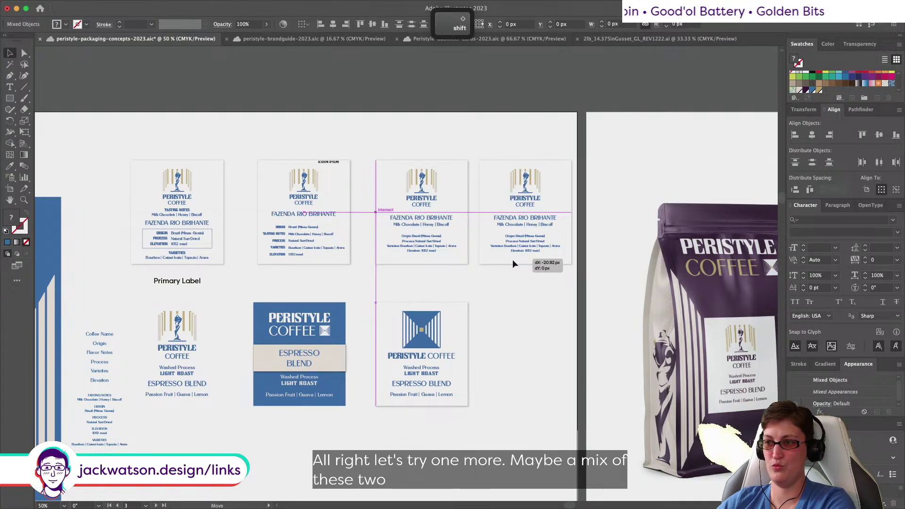
{"action": "left_click", "coordinate": [516, 296]}
Step: Copy the two-column details block from the second Fazenda Rio Brihante card and place the copy below the new card
{"action": "scroll", "coordinate": [174, 206], "scroll_direction": "right", "scroll_amount": 2}
{"action": "left_click_drag", "start_coordinate": [282, 241], "coordinate": [397, 230]}
{"action": "scroll", "coordinate": [343, 246], "scroll_direction": "right", "scroll_amount": 5}
{"action": "scroll", "coordinate": [396, 229], "scroll_direction": "up", "scroll_amount": 5}
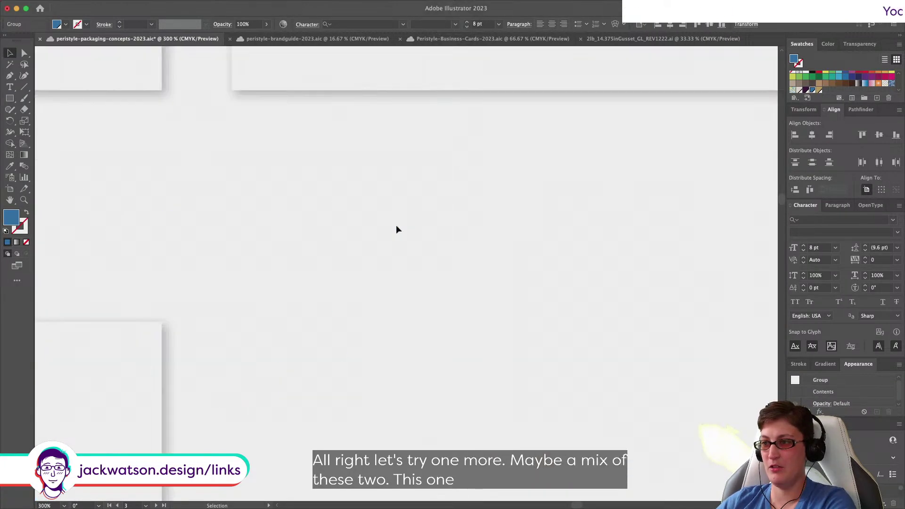
{"action": "scroll", "coordinate": [406, 234], "scroll_direction": "down", "scroll_amount": 3}
{"action": "scroll", "coordinate": [405, 234], "scroll_direction": "up", "scroll_amount": 3}
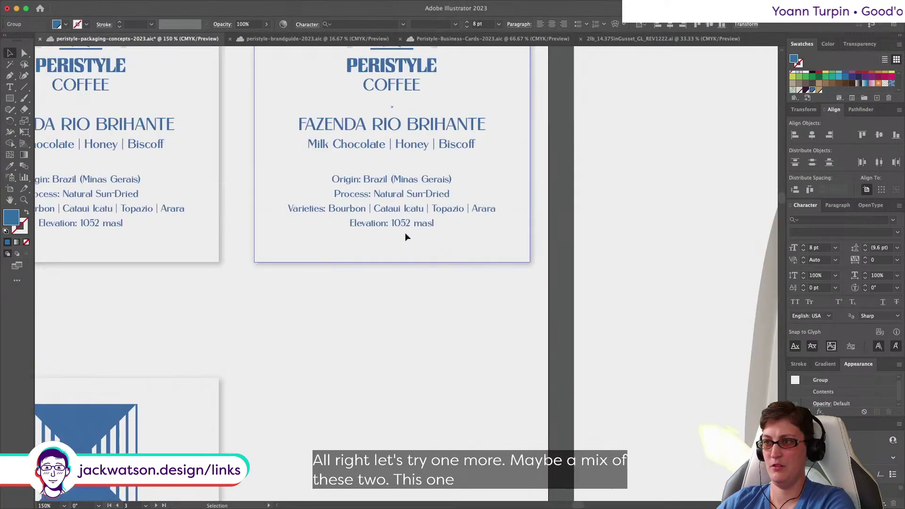
{"action": "key", "text": "super+v"}
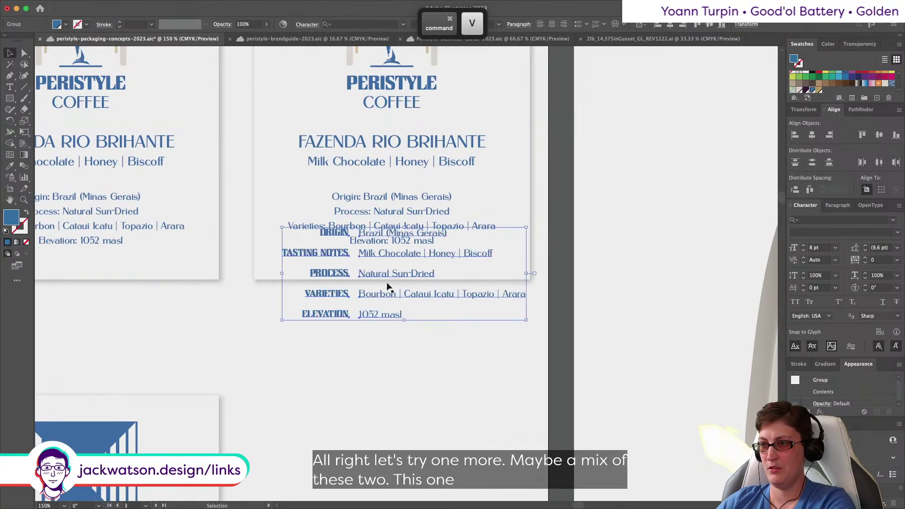
{"action": "left_click_drag", "start_coordinate": [377, 256], "coordinate": [377, 384]}
{"action": "key", "text": "shift+super+a"}
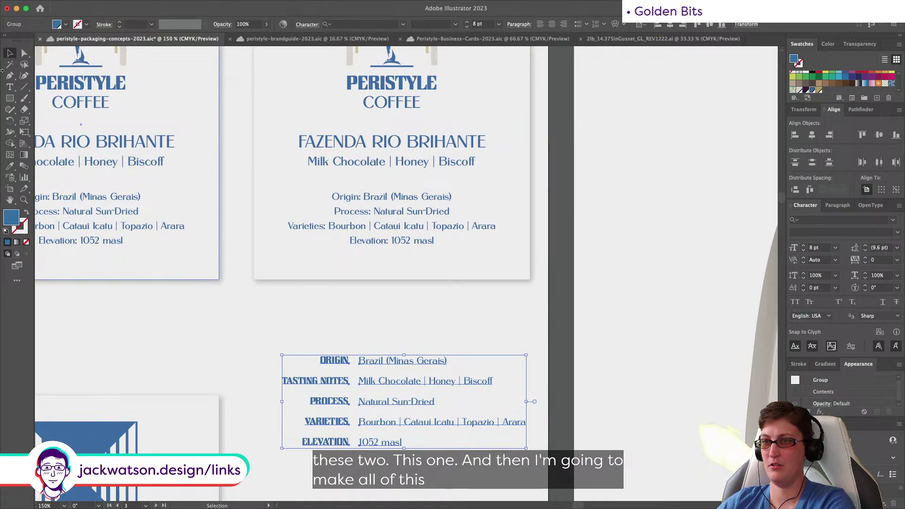
Step: Delete the Tasting Notes row from the copied details and move the Process, Varieties and Elevation rows up to close the gap
{"action": "left_click", "coordinate": [26, 55]}
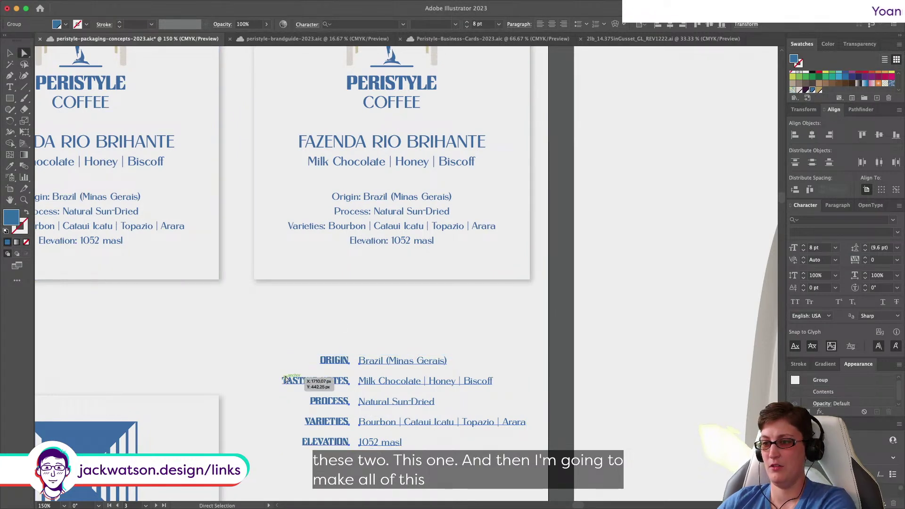
{"action": "left_click_drag", "start_coordinate": [344, 380], "coordinate": [441, 396]}
{"action": "key", "text": "BackSpace"}
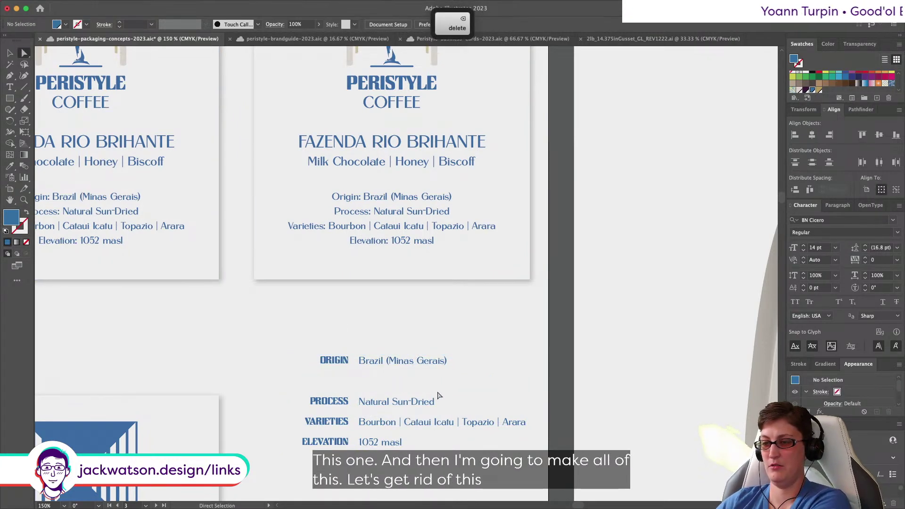
{"action": "left_click_drag", "start_coordinate": [557, 468], "coordinate": [281, 395]}
{"action": "left_click_drag", "start_coordinate": [405, 407], "coordinate": [406, 386]}
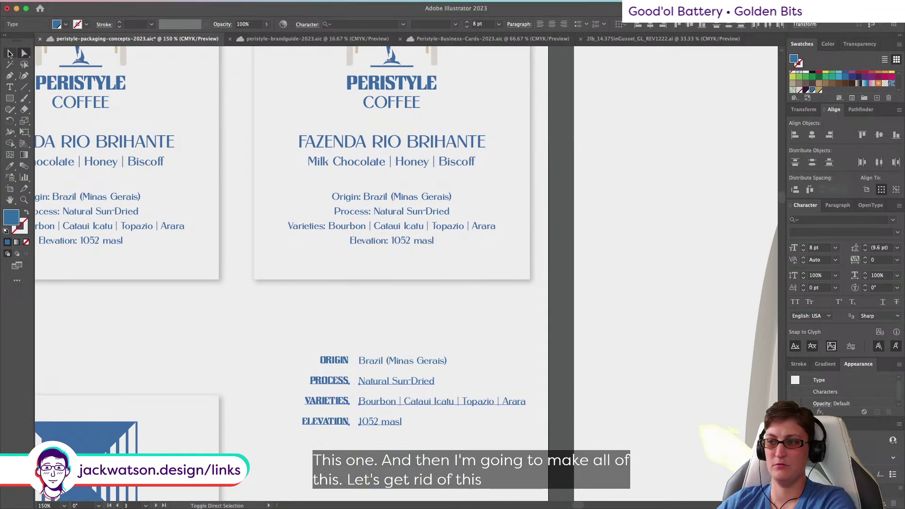
Step: Ungroup the copied details block so its labels and values are separate text objects
{"action": "left_click", "coordinate": [9, 52]}
{"action": "key", "text": "shift+super+a"}
{"action": "left_click_drag", "start_coordinate": [377, 337], "coordinate": [326, 440]}
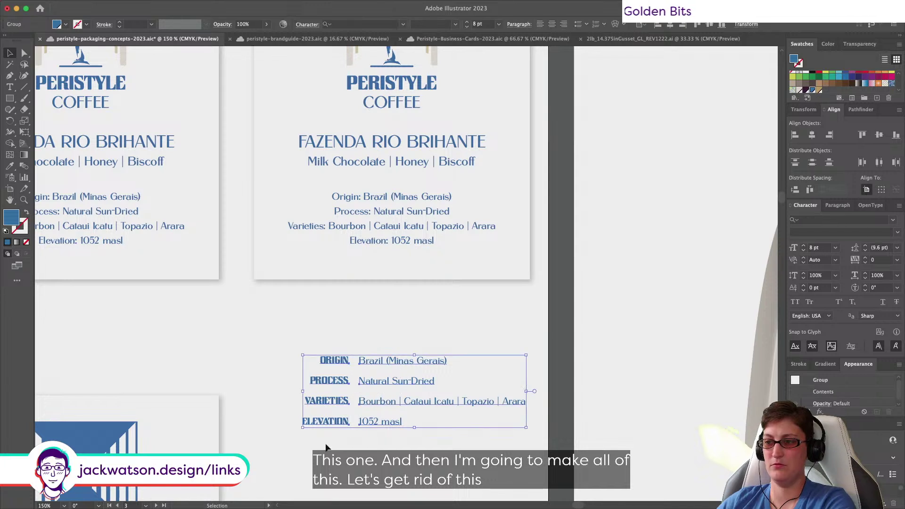
{"action": "right_click", "coordinate": [379, 365]}
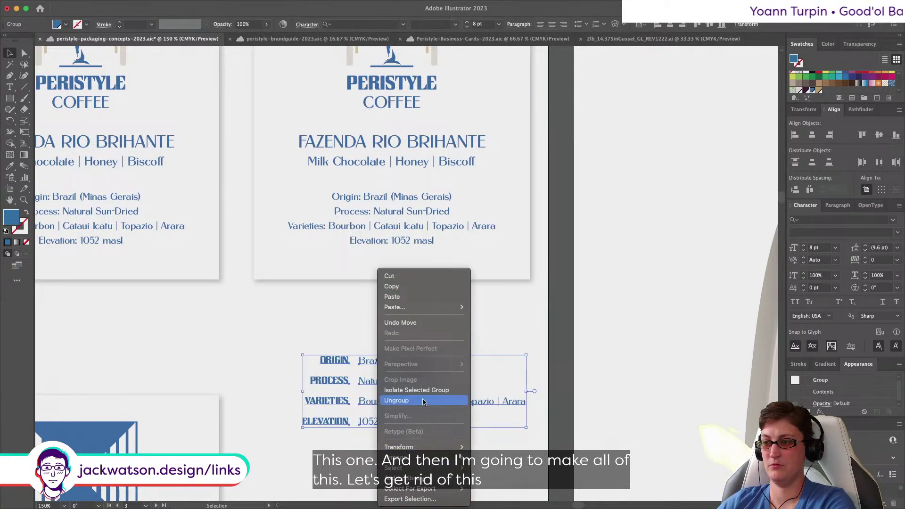
{"action": "left_click", "coordinate": [396, 400]}
{"action": "left_click", "coordinate": [306, 337]}
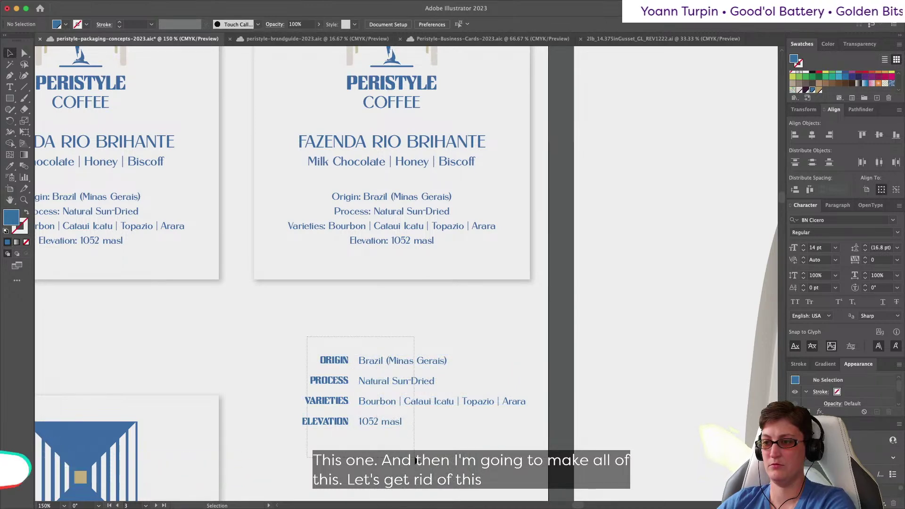
{"action": "left_click_drag", "start_coordinate": [302, 337], "coordinate": [537, 438]}
{"action": "left_click", "coordinate": [376, 421]}
{"action": "left_click_drag", "start_coordinate": [349, 350], "coordinate": [301, 419]}
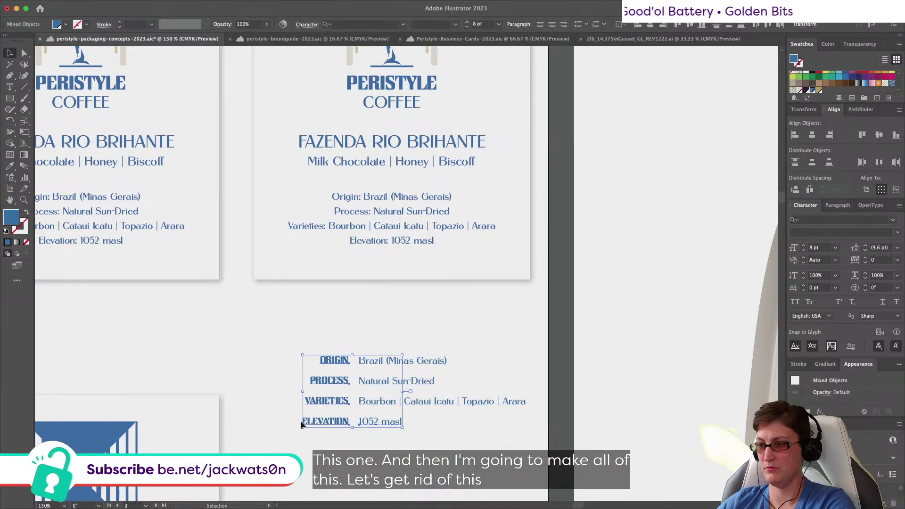
{"action": "key", "text": "super+shift+a"}
{"action": "right_click", "coordinate": [327, 384]}
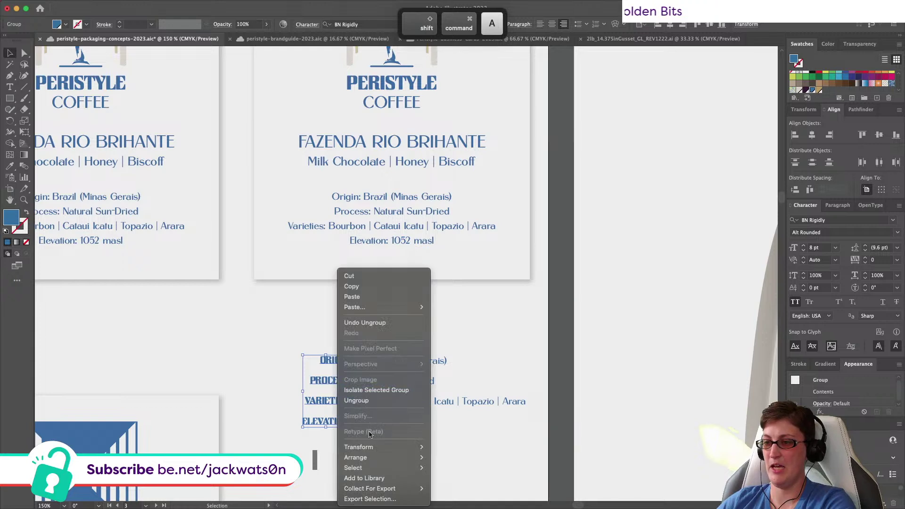
{"action": "left_click", "coordinate": [357, 400]}
Step: Align each label vertically with its value in the Origin, Process, Varieties and Elevation rows
{"action": "left_click", "coordinate": [427, 360]}
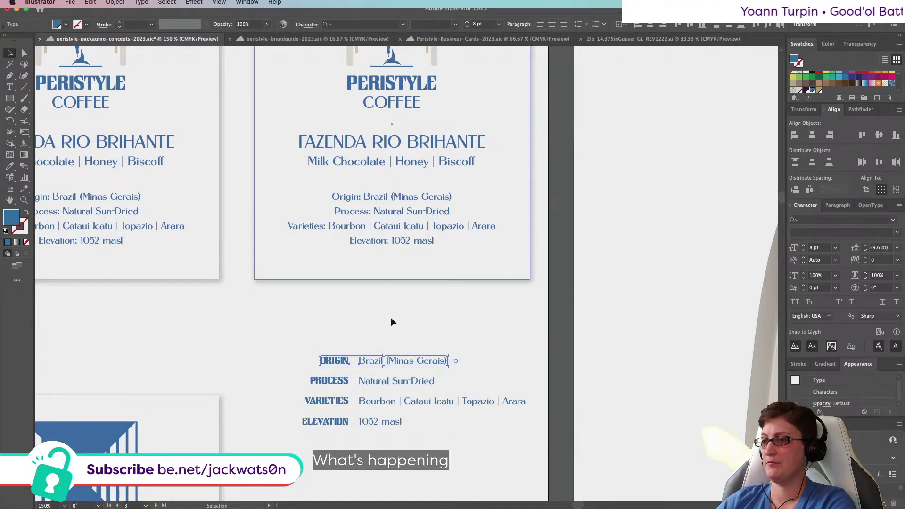
{"action": "left_click", "coordinate": [399, 382]}
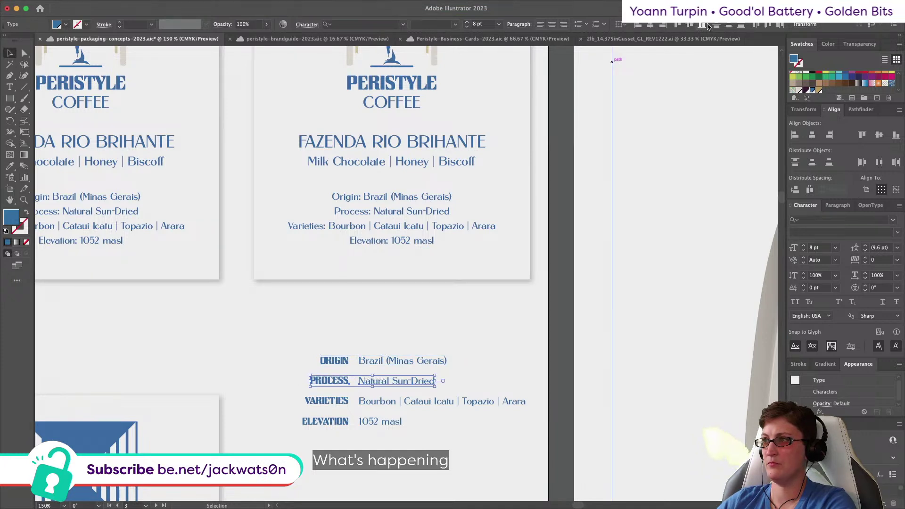
{"action": "left_click", "coordinate": [367, 401]}
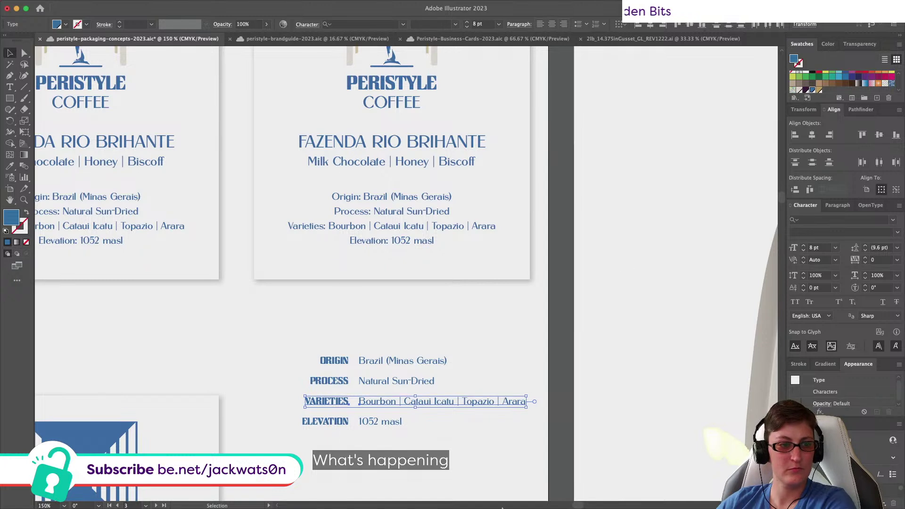
{"action": "left_click", "coordinate": [328, 423]}
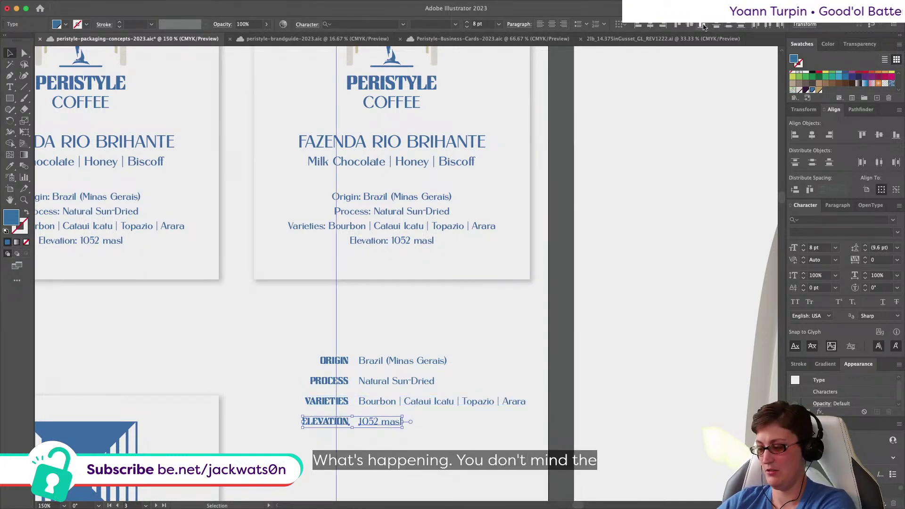
{"action": "key", "text": "super+semicolon"}
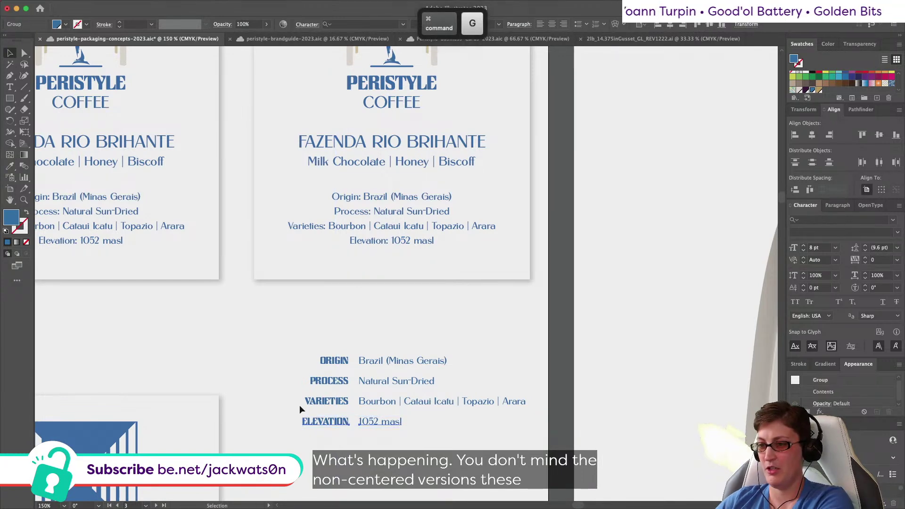
{"action": "left_click", "coordinate": [295, 394]}
{"action": "key", "text": "super+z"}
Step: Nudge the column of detail values slightly left toward the labels
{"action": "left_click", "coordinate": [25, 53]}
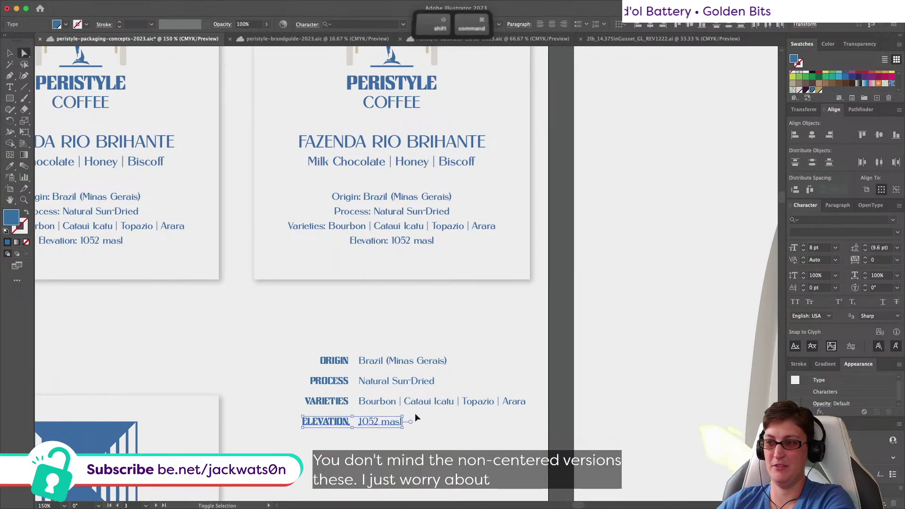
{"action": "key", "text": "super+shift+a"}
{"action": "left_click_drag", "start_coordinate": [385, 436], "coordinate": [380, 421]}
{"action": "key", "text": "super+z"}
{"action": "key", "text": "Left"}
{"action": "key", "text": "Left"}
Step: Group the Origin, Process, Varieties and Elevation rows into one details block
{"action": "left_click_drag", "start_coordinate": [304, 336], "coordinate": [460, 375]}
{"action": "key", "text": "super+g"}
{"action": "left_click_drag", "start_coordinate": [392, 386], "coordinate": [382, 413]}
{"action": "key", "text": "super+g"}
{"action": "left_click_drag", "start_coordinate": [301, 413], "coordinate": [452, 438]}
{"action": "left_click_drag", "start_coordinate": [491, 471], "coordinate": [269, 344]}
{"action": "key", "text": "super+g"}
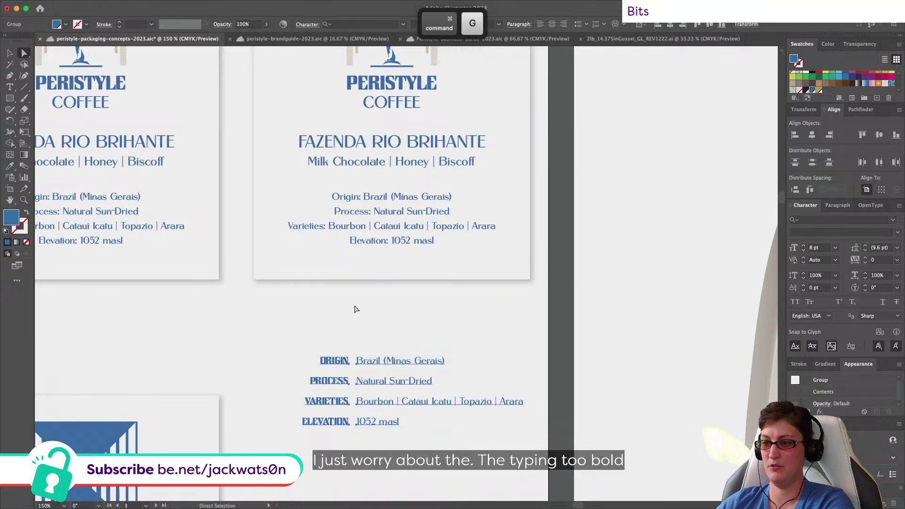
Step: Delete the four centered detail lines, from Origin to Elevation, from the new card
{"action": "left_click", "coordinate": [375, 245]}
{"action": "left_click", "coordinate": [439, 379]}
{"action": "key", "text": "v"}
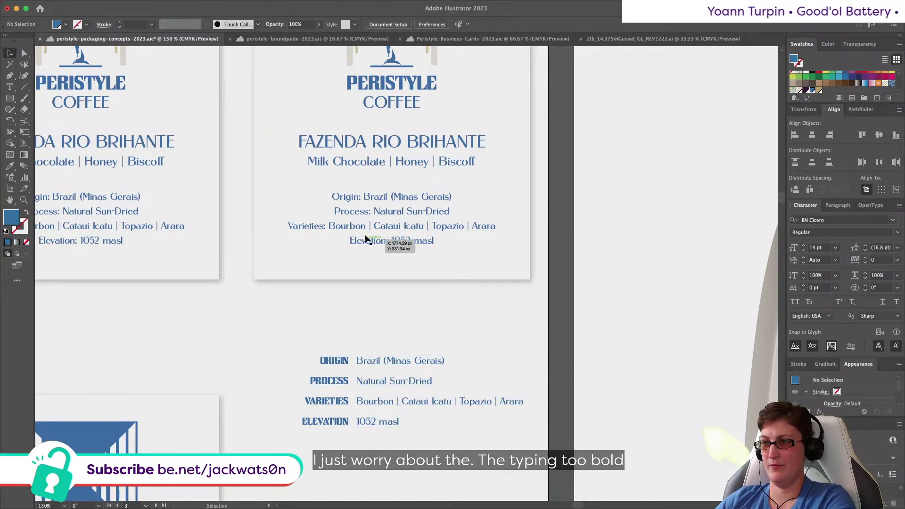
{"action": "left_click", "coordinate": [365, 200]}
{"action": "left_click", "coordinate": [366, 199]}
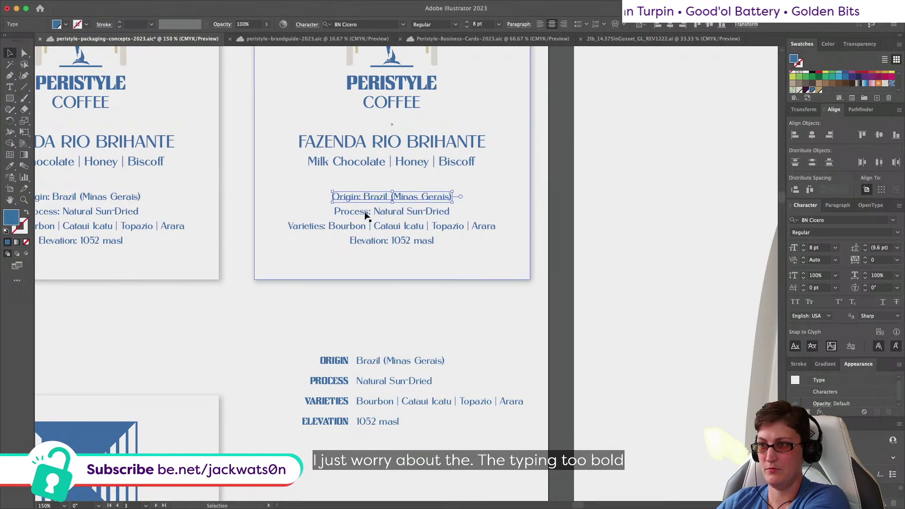
{"action": "left_click_drag", "start_coordinate": [380, 241], "coordinate": [351, 195]}
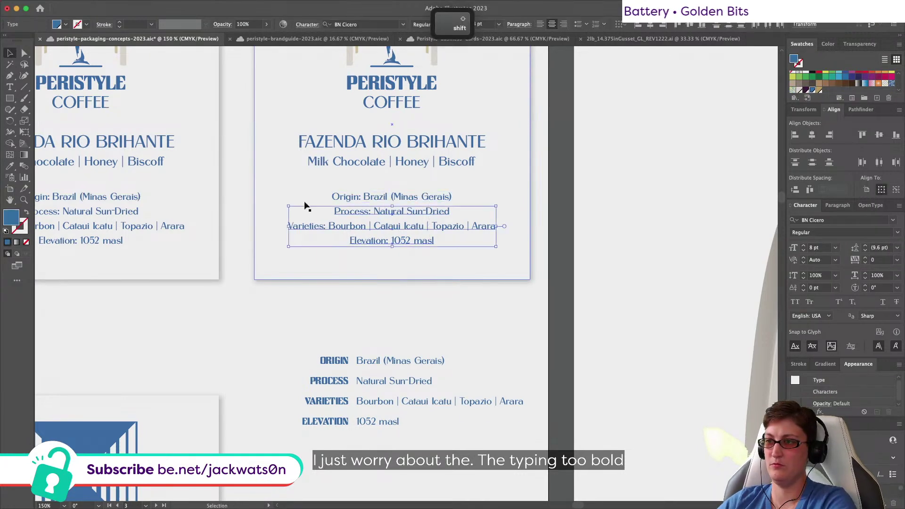
{"action": "left_click", "coordinate": [304, 201], "text": "shift"}
{"action": "key", "text": "BackSpace"}
{"action": "left_click", "coordinate": [406, 199]}
{"action": "key", "text": "BackSpace"}
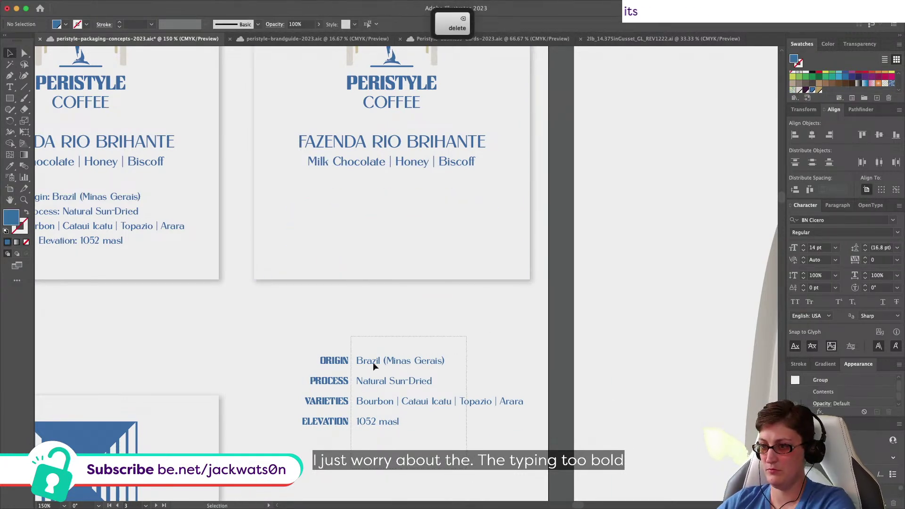
Step: Move the grouped two-column details onto the new card below the tasting notes and center them horizontally on the card
{"action": "left_click", "coordinate": [388, 360]}
{"action": "left_click_drag", "start_coordinate": [388, 360], "coordinate": [363, 189]}
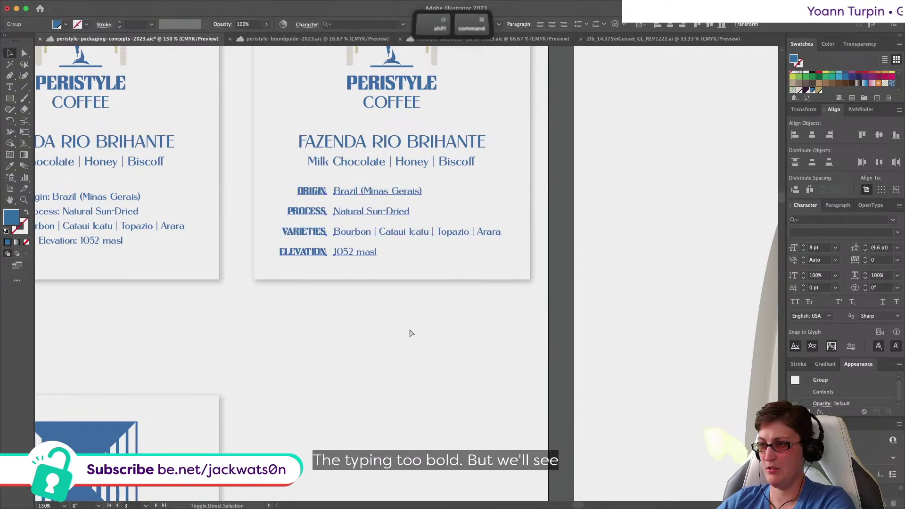
{"action": "key", "text": "super+shift+a"}
{"action": "scroll", "coordinate": [408, 328], "scroll_direction": "up", "scroll_amount": 1}
{"action": "left_click", "coordinate": [358, 281]}
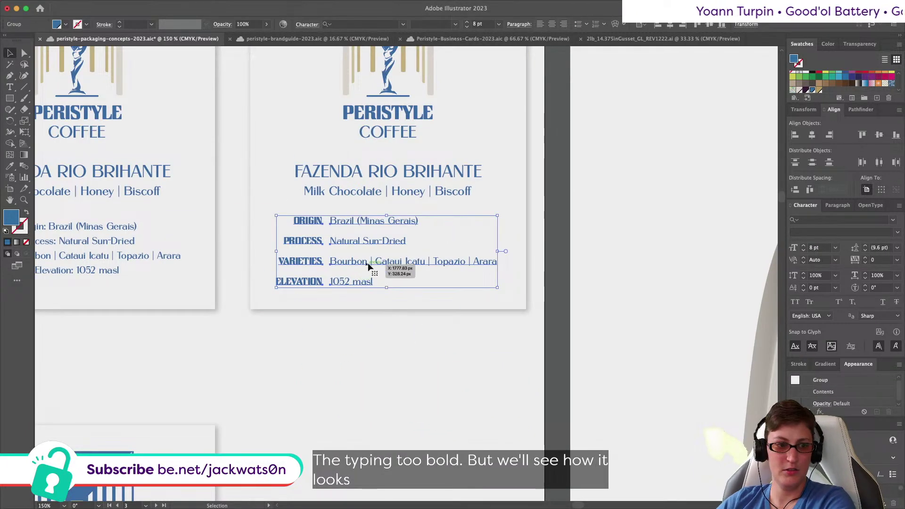
{"action": "key", "text": "super+shift+a"}
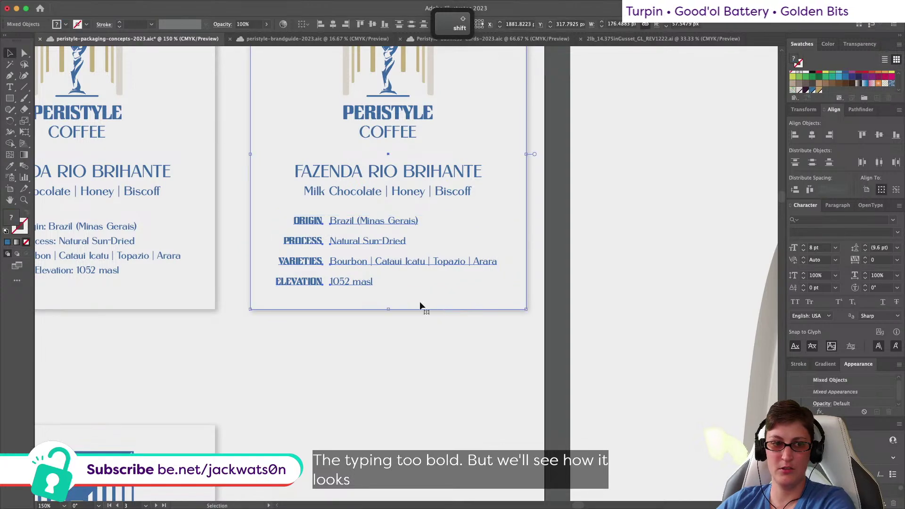
{"action": "left_click_drag", "start_coordinate": [419, 301], "coordinate": [405, 2]}
{"action": "left_click", "coordinate": [332, 24]}
{"action": "left_click", "coordinate": [400, 329]}
Step: Compare the new card's details layout and Varieties line with the other Fazenda Rio Brihante label versions
{"action": "scroll", "coordinate": [401, 329], "scroll_direction": "down", "scroll_amount": 1}
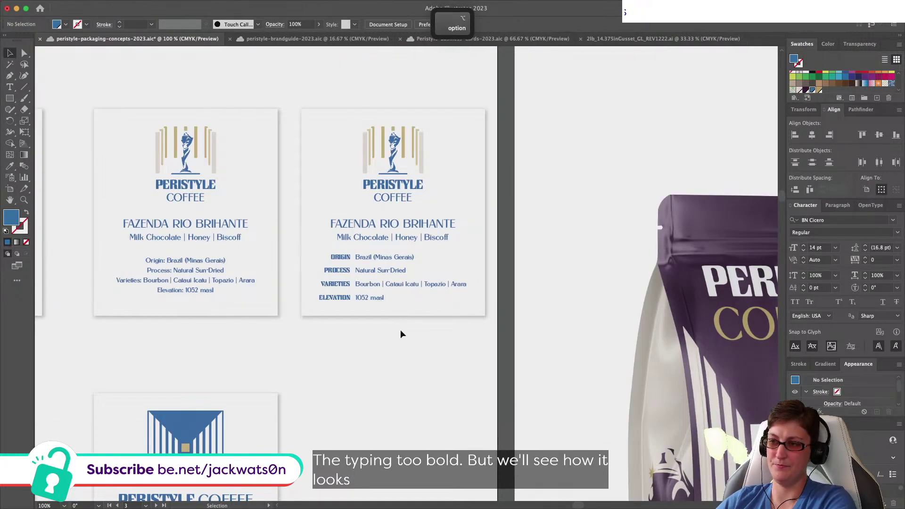
{"action": "scroll", "coordinate": [400, 331], "scroll_direction": "left", "scroll_amount": 2}
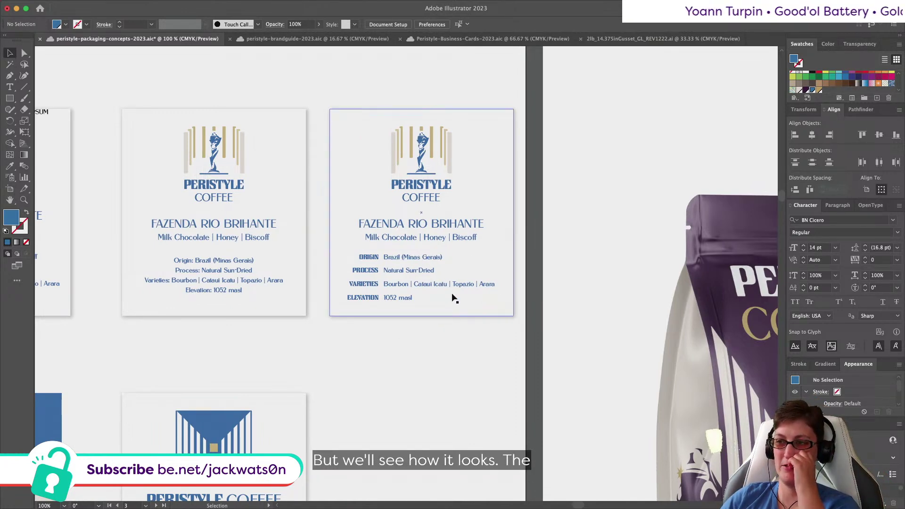
{"action": "scroll", "coordinate": [454, 298], "scroll_direction": "right", "scroll_amount": 3}
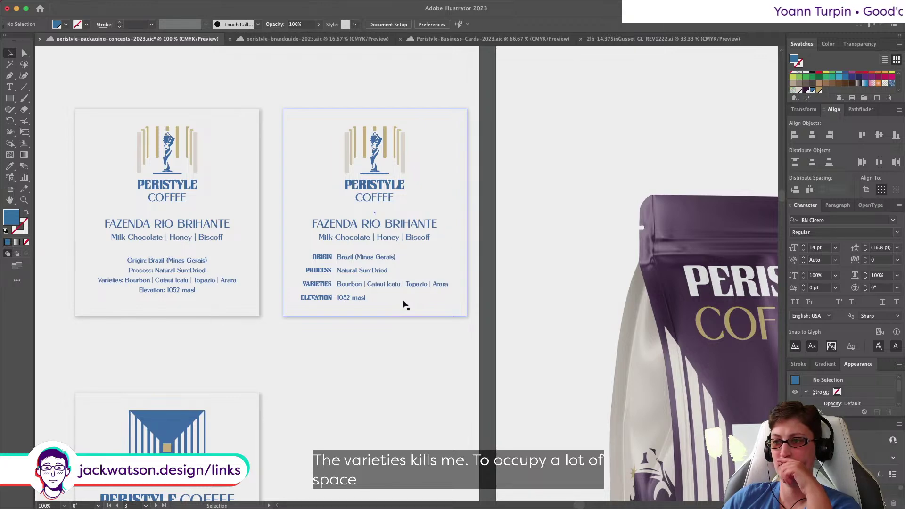
{"action": "scroll", "coordinate": [404, 304], "scroll_direction": "left", "scroll_amount": 10}
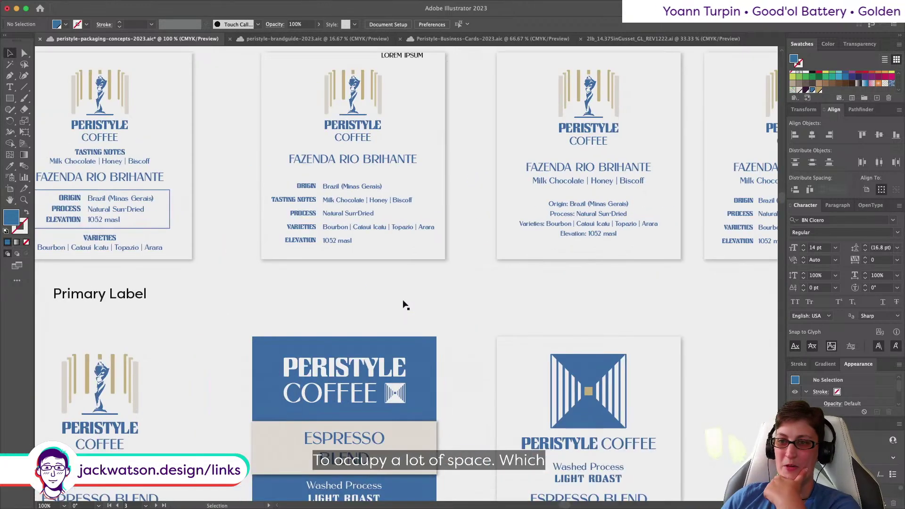
{"action": "scroll", "coordinate": [403, 304], "scroll_direction": "left", "scroll_amount": 3}
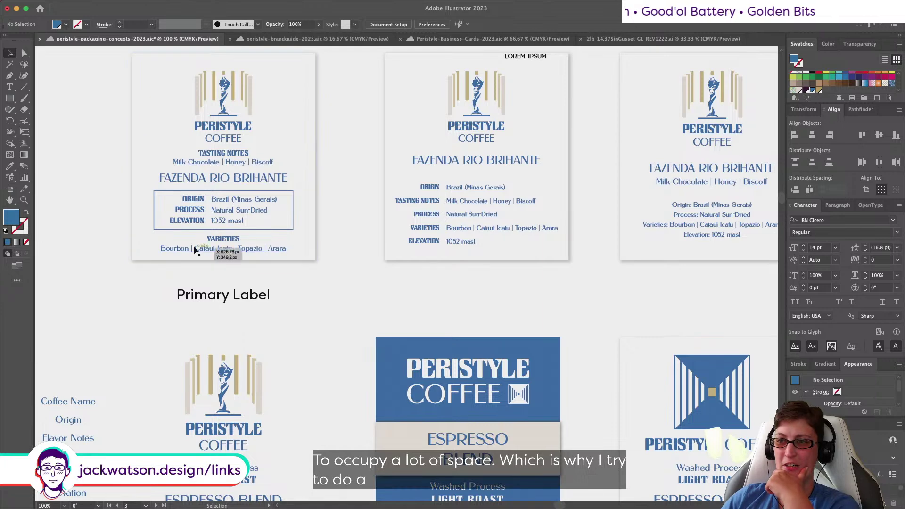
{"action": "scroll", "coordinate": [224, 250], "scroll_direction": "right", "scroll_amount": 2}
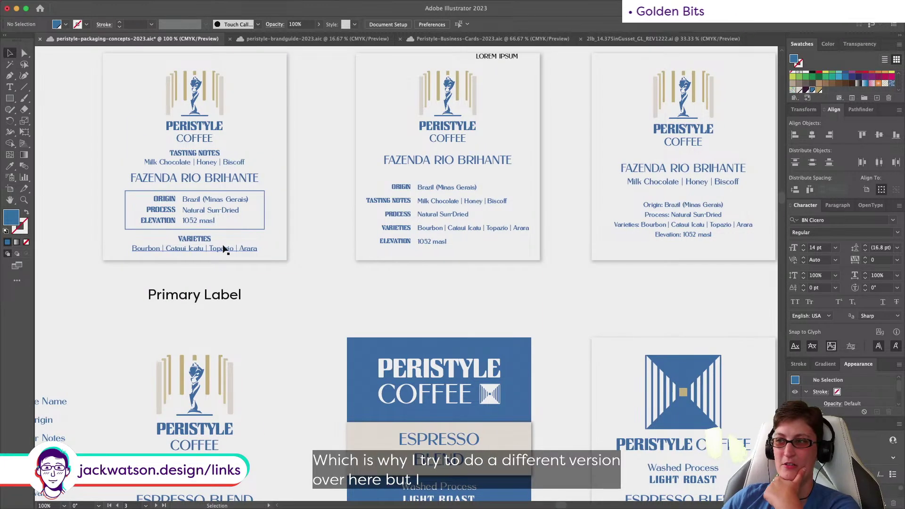
Step: Ungroup the details block on the new card and center each of its four rows horizontally on the card
{"action": "scroll", "coordinate": [224, 249], "scroll_direction": "right", "scroll_amount": 10}
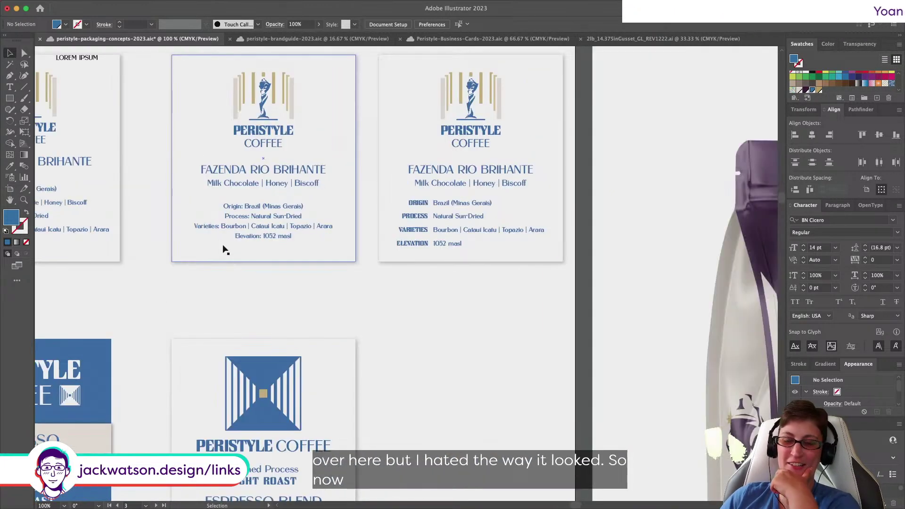
{"action": "scroll", "coordinate": [224, 250], "scroll_direction": "right", "scroll_amount": 3}
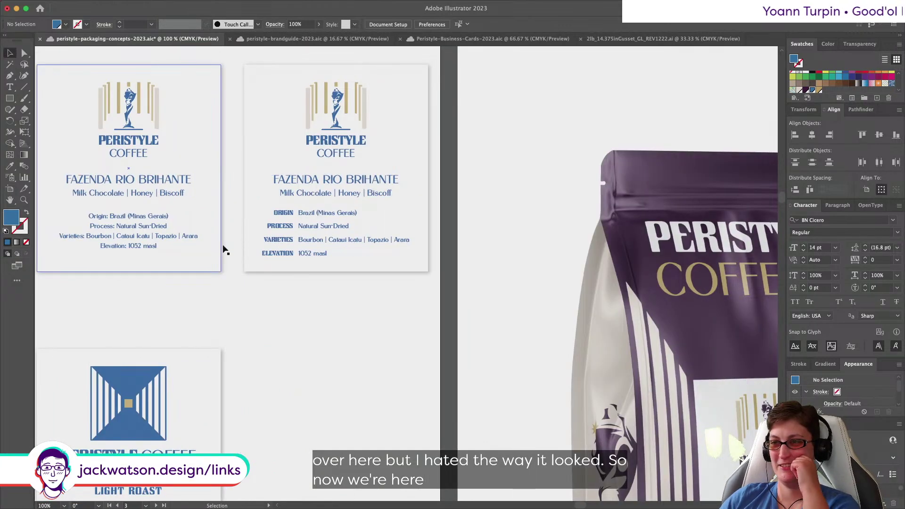
{"action": "left_click_drag", "start_coordinate": [314, 215], "coordinate": [329, 216]}
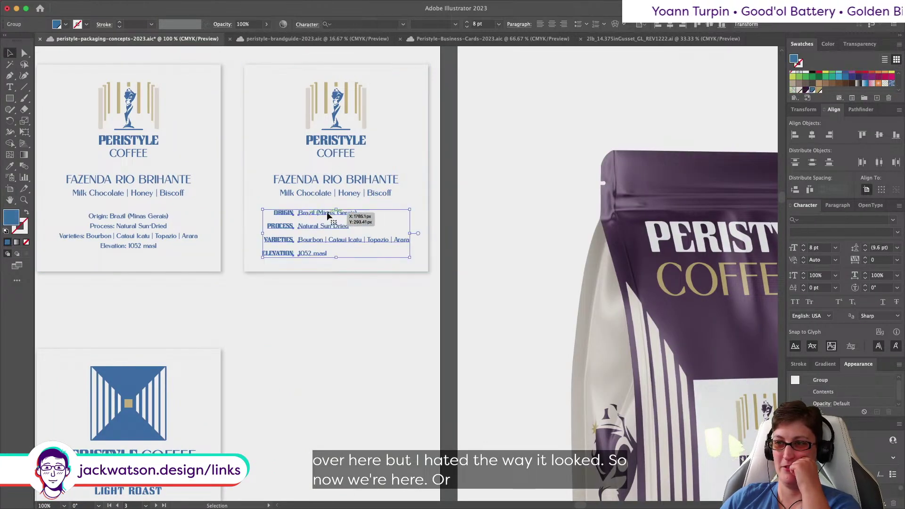
{"action": "right_click", "coordinate": [328, 215]}
{"action": "left_click", "coordinate": [371, 342]}
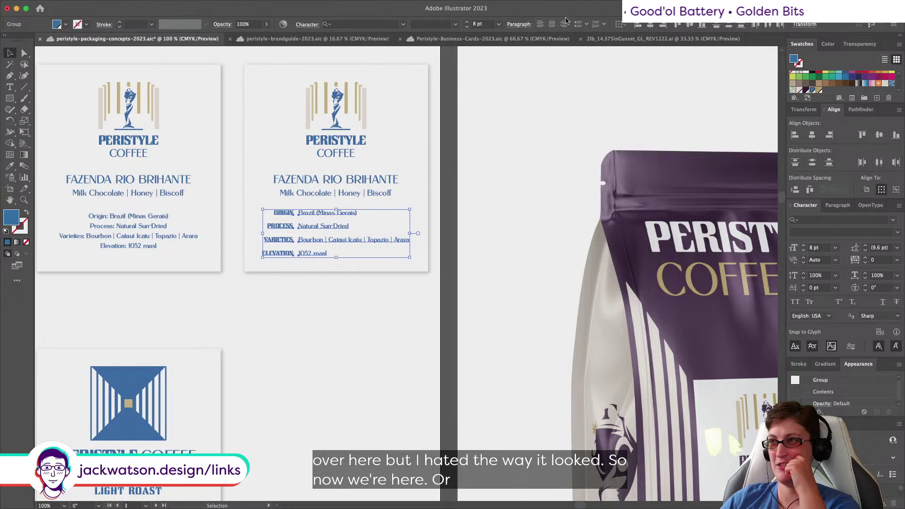
{"action": "left_click", "coordinate": [651, 25]}
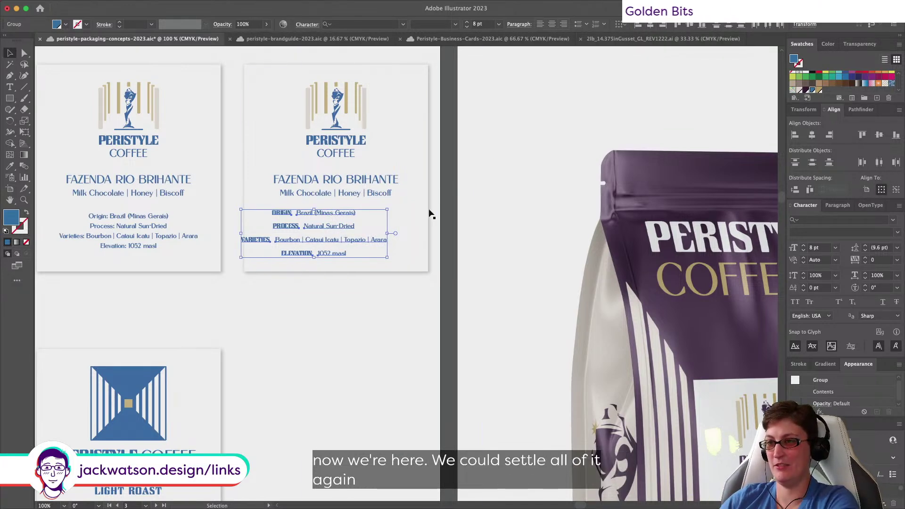
{"action": "left_click", "coordinate": [416, 233], "text": "shift"}
{"action": "left_click", "coordinate": [333, 25]}
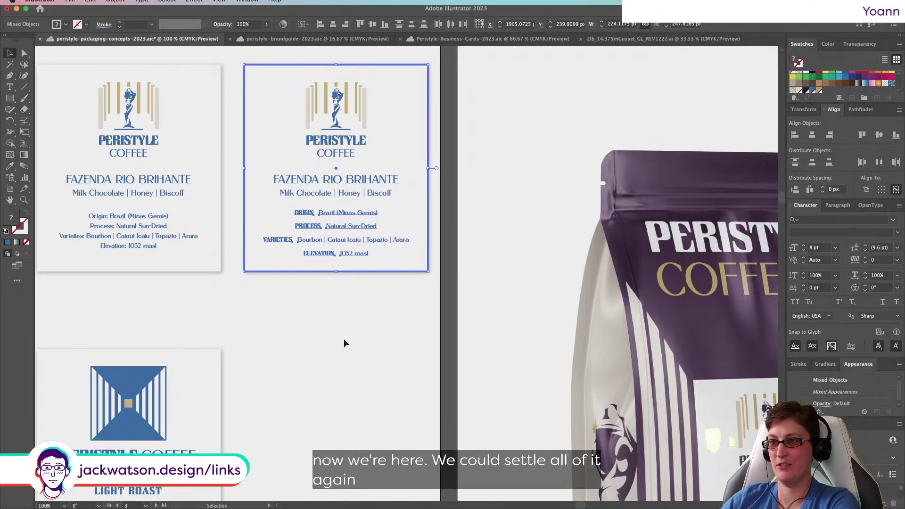
{"action": "left_click", "coordinate": [345, 346]}
{"action": "scroll", "coordinate": [344, 346], "scroll_direction": "up", "scroll_amount": 2}
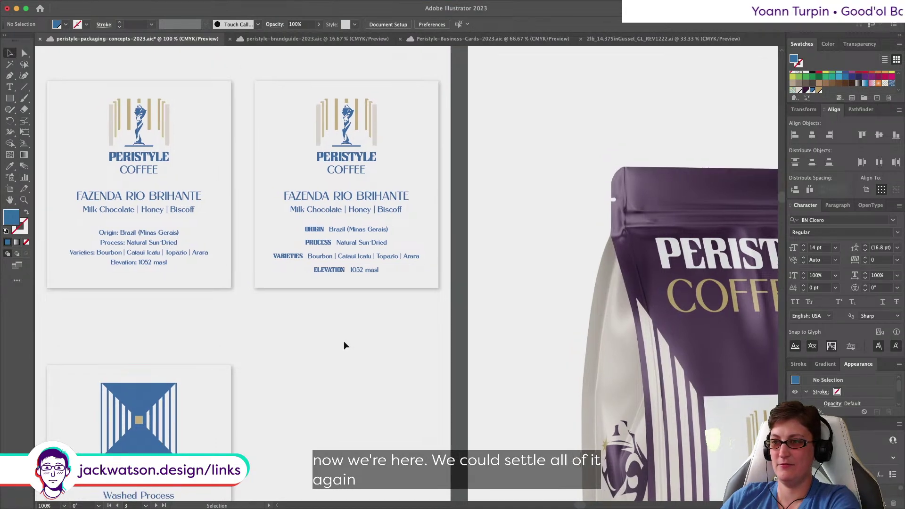
Step: Group the Origin, Process, Varieties and Elevation rows of the new card and move them to the empty area below it
{"action": "scroll", "coordinate": [320, 330], "scroll_direction": "left", "scroll_amount": 4}
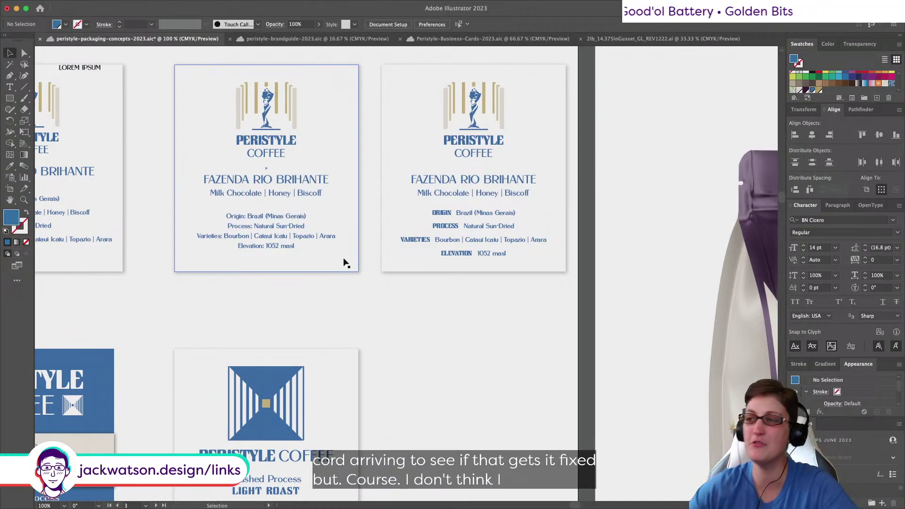
{"action": "scroll", "coordinate": [400, 273], "scroll_direction": "right", "scroll_amount": 2}
{"action": "left_click", "coordinate": [415, 266]}
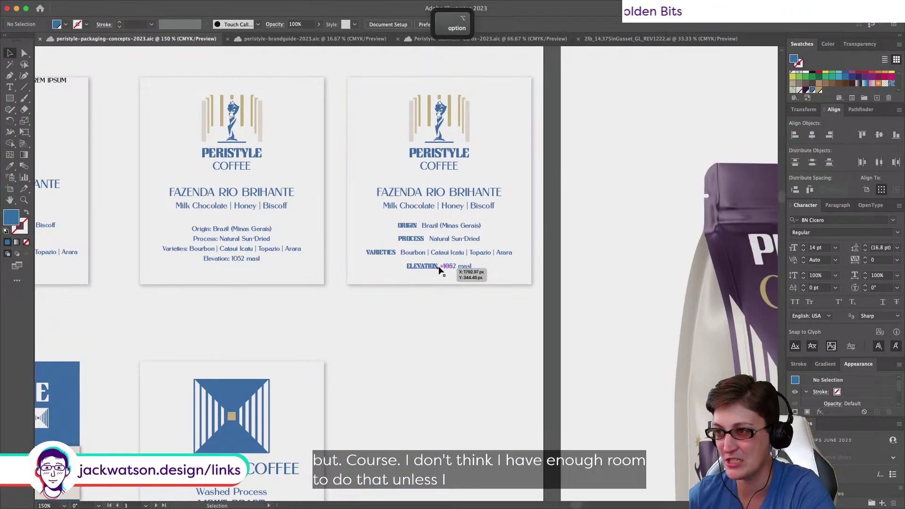
{"action": "key", "text": "super+equal"}
{"action": "left_click", "coordinate": [430, 207]}
{"action": "left_click", "coordinate": [454, 226], "text": "shift"}
{"action": "left_click", "coordinate": [454, 245], "text": "shift"}
{"action": "key", "text": "super+g"}
{"action": "left_click_drag", "start_coordinate": [436, 269], "coordinate": [434, 432]}
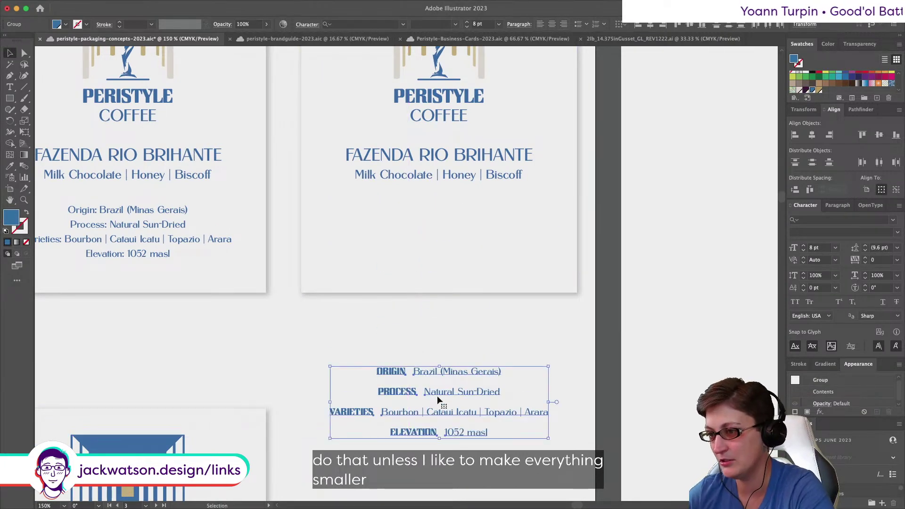
Step: Ungroup the detail rows into separate labels and values and place the Origin label above Brazil (Minas Gerais)
{"action": "right_click", "coordinate": [438, 398]}
{"action": "left_click", "coordinate": [446, 414]}
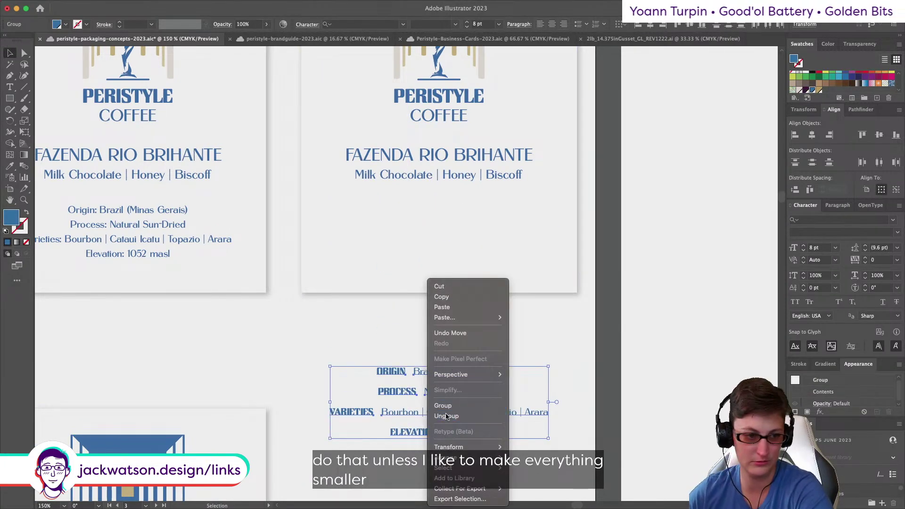
{"action": "left_click", "coordinate": [431, 377]}
{"action": "left_click_drag", "start_coordinate": [387, 373], "coordinate": [445, 358]}
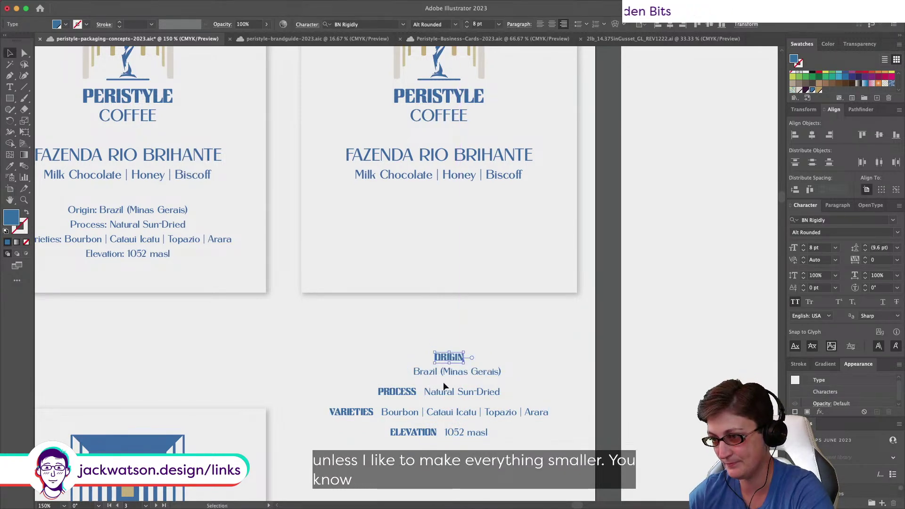
Step: Move the rows under Origin down and shift the Process, Varieties and Elevation values below their labels
{"action": "scroll", "coordinate": [437, 420], "scroll_direction": "down", "scroll_amount": 2}
{"action": "left_click_drag", "start_coordinate": [500, 415], "coordinate": [352, 360]}
{"action": "key", "text": "shift+Down"}
{"action": "key", "text": "shift+Down"}
{"action": "left_click_drag", "start_coordinate": [437, 350], "coordinate": [437, 363]}
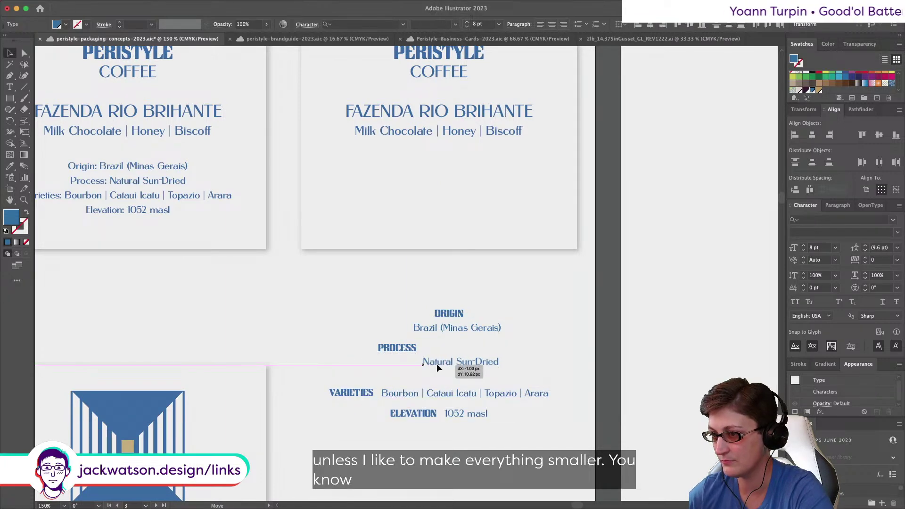
{"action": "left_click_drag", "start_coordinate": [465, 401], "coordinate": [463, 406]}
Step: Align all detail labels and values on a common horizontal center and distribute them evenly in the vertical direction
{"action": "left_click_drag", "start_coordinate": [520, 434], "coordinate": [365, 300]}
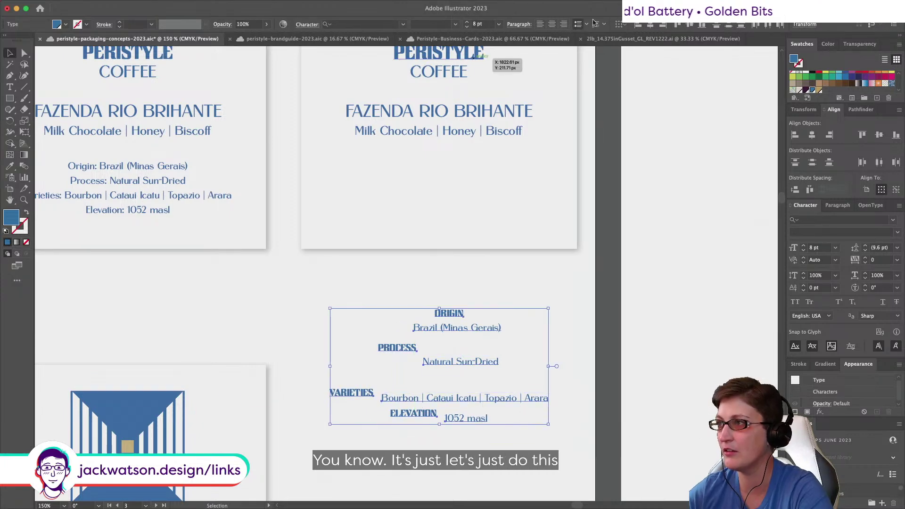
{"action": "left_click", "coordinate": [650, 25]}
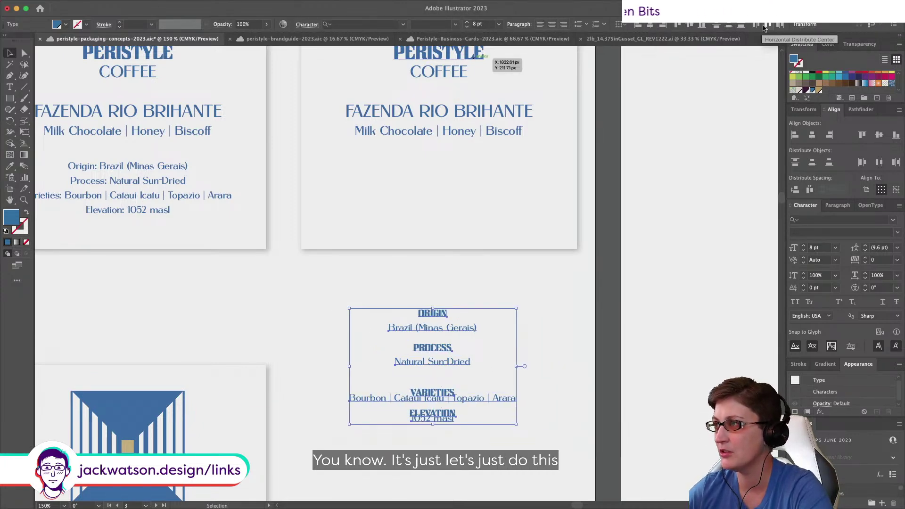
{"action": "left_click", "coordinate": [728, 25]}
{"action": "left_click", "coordinate": [517, 384]}
{"action": "scroll", "coordinate": [543, 338], "scroll_direction": "down", "scroll_amount": 2}
{"action": "scroll", "coordinate": [542, 337], "scroll_direction": "right", "scroll_amount": 1}
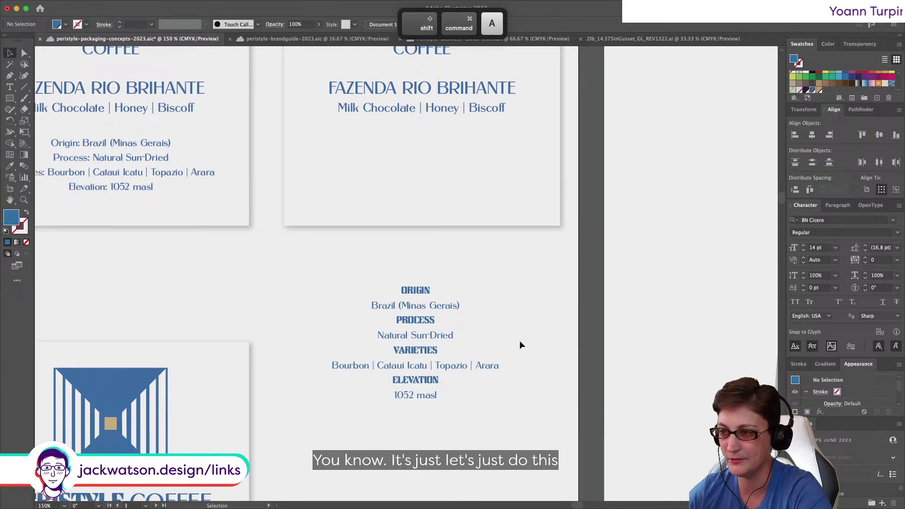
Step: Move the four detail values up closer beneath their labels, then undo the last nudges
{"action": "left_click", "coordinate": [437, 301]}
{"action": "left_click", "coordinate": [448, 336], "text": "shift"}
{"action": "left_click", "coordinate": [450, 365], "text": "shift"}
{"action": "left_click_drag", "start_coordinate": [435, 395], "coordinate": [428, 391]}
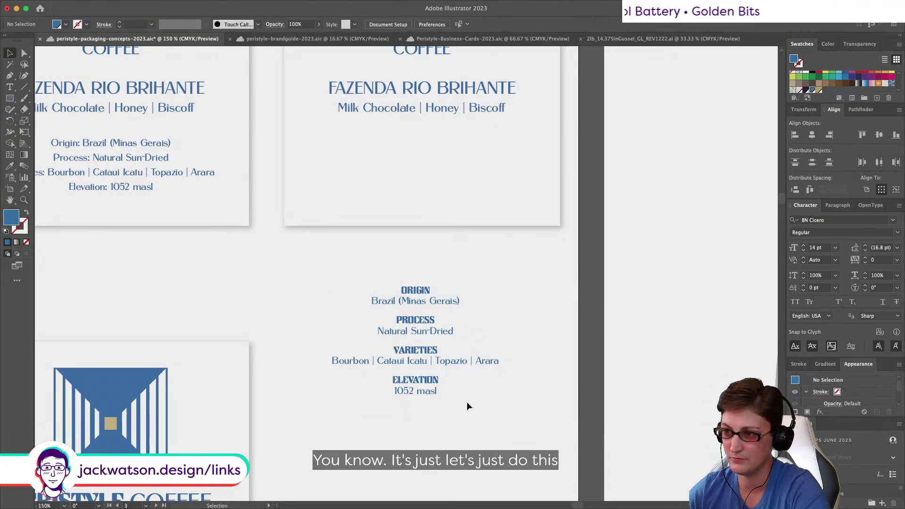
{"action": "scroll", "coordinate": [466, 406], "scroll_direction": "left", "scroll_amount": 2}
{"action": "key", "text": "super+z"}
{"action": "key", "text": "super+z"}
Step: Nudge the Process, Varieties and Elevation pairs down to separate them evenly from the pair above
{"action": "left_click_drag", "start_coordinate": [596, 429], "coordinate": [399, 319]}
{"action": "key", "text": "Down"}
{"action": "left_click_drag", "start_coordinate": [533, 405], "coordinate": [388, 343]}
{"action": "key", "text": "Down"}
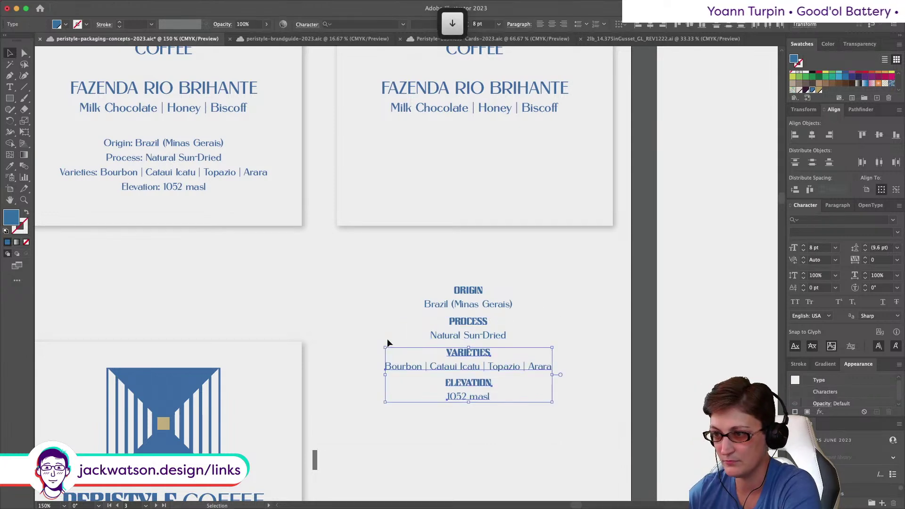
{"action": "left_click_drag", "start_coordinate": [510, 443], "coordinate": [425, 386]}
{"action": "key", "text": "Down"}
{"action": "left_click", "coordinate": [544, 403]}
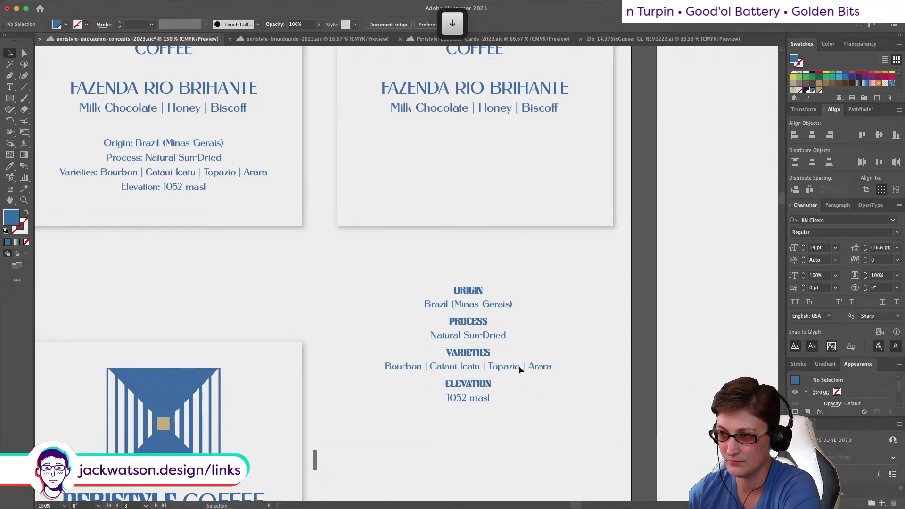
Step: Nudge the Origin, Process, Varieties and Elevation values up by one increment toward their labels
{"action": "left_click", "coordinate": [421, 303]}
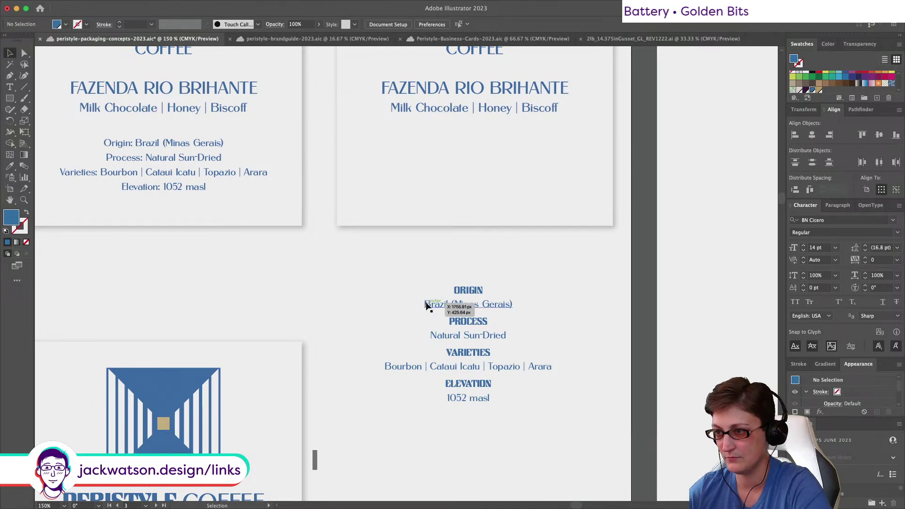
{"action": "left_click", "coordinate": [437, 336], "text": "shift"}
{"action": "left_click", "coordinate": [432, 367], "text": "shift"}
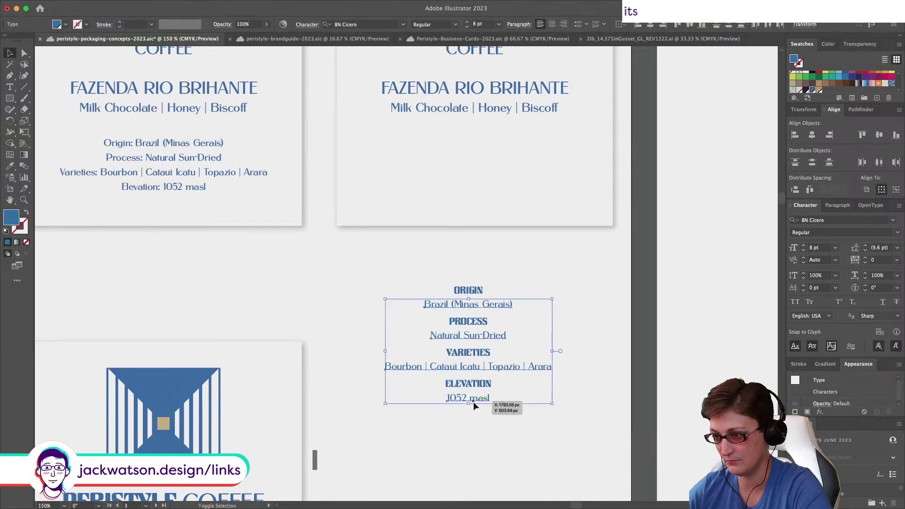
{"action": "key", "text": "Up"}
Step: Group the detail labels with their values and move the stacked details onto the new card below the tasting notes
{"action": "left_click", "coordinate": [443, 287]}
{"action": "left_click_drag", "start_coordinate": [442, 287], "coordinate": [476, 304]}
{"action": "key", "text": "super+g"}
{"action": "left_click_drag", "start_coordinate": [385, 315], "coordinate": [464, 335]}
{"action": "key", "text": "super+g"}
{"action": "left_click_drag", "start_coordinate": [375, 345], "coordinate": [485, 137]}
{"action": "key", "text": "super+g"}
{"action": "key", "text": "super+g"}
{"action": "left_click", "coordinate": [477, 291], "text": "shift"}
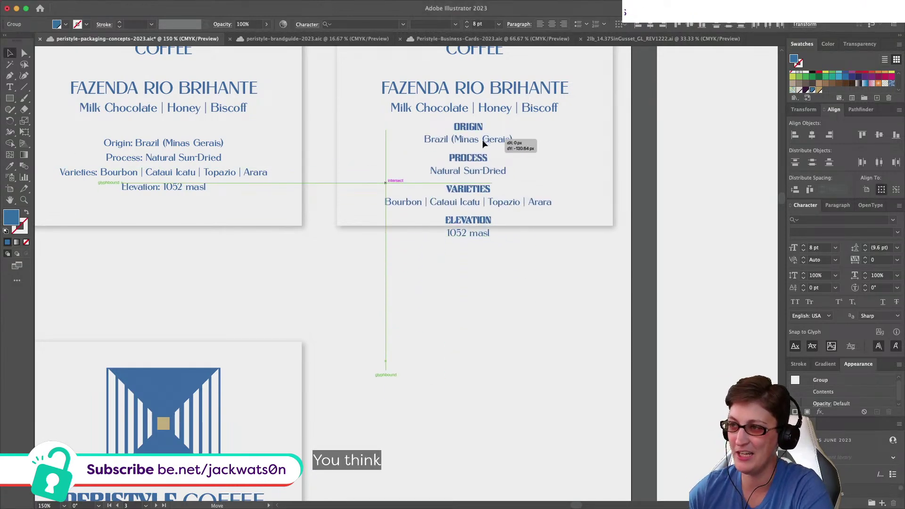
{"action": "scroll", "coordinate": [486, 142], "scroll_direction": "up", "scroll_amount": 4}
{"action": "scroll", "coordinate": [486, 141], "scroll_direction": "right", "scroll_amount": 2}
{"action": "scroll", "coordinate": [487, 151], "scroll_direction": "up", "scroll_amount": 3}
{"action": "scroll", "coordinate": [488, 150], "scroll_direction": "left", "scroll_amount": 1}
{"action": "left_click", "coordinate": [407, 487]}
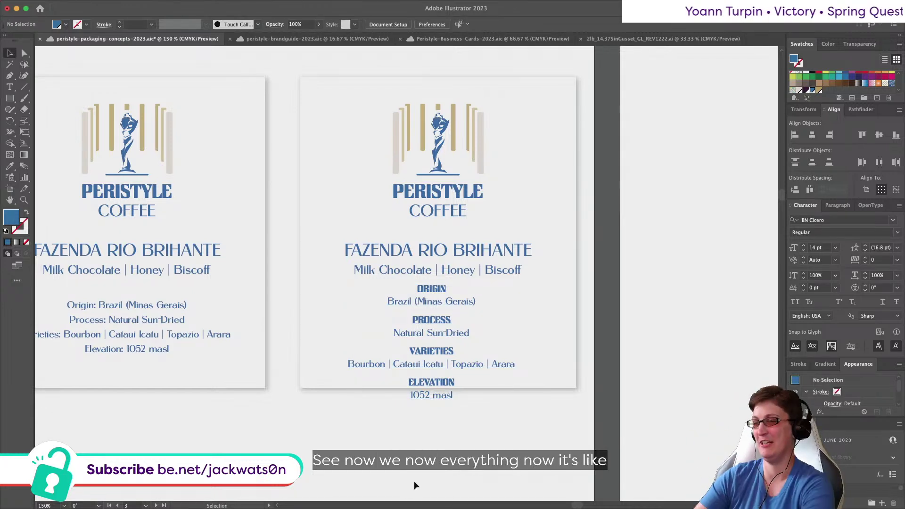
Step: Center the logo, coffee name, tasting notes and all stacked details horizontally on the new card
{"action": "scroll", "coordinate": [321, 92], "scroll_direction": "down", "scroll_amount": 1}
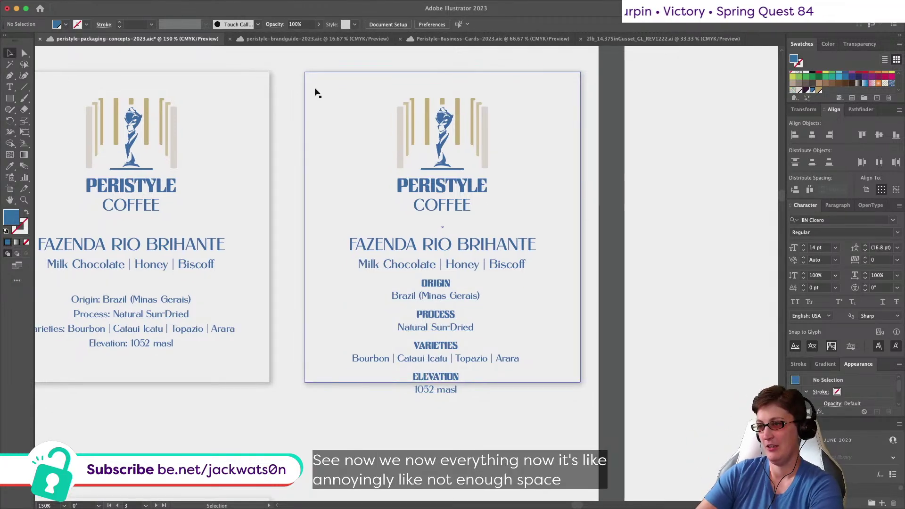
{"action": "left_click_drag", "start_coordinate": [292, 70], "coordinate": [567, 347]}
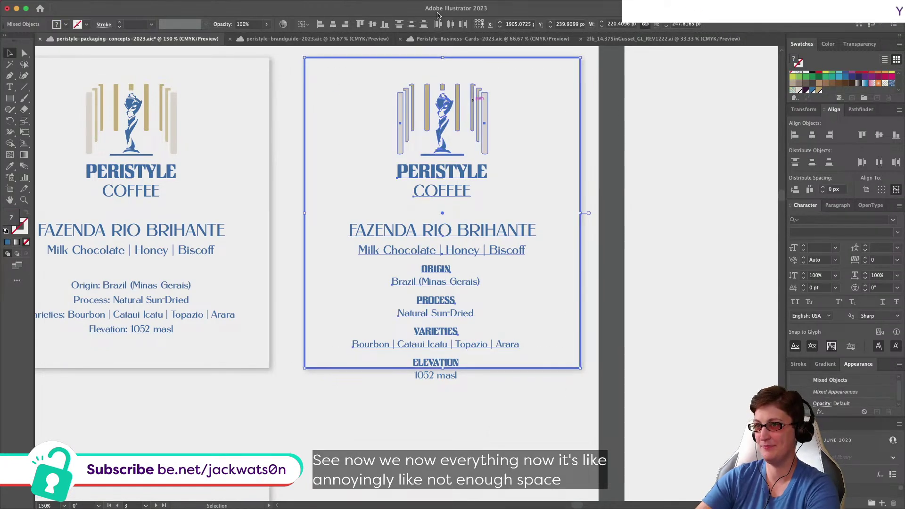
{"action": "left_click", "coordinate": [337, 27]}
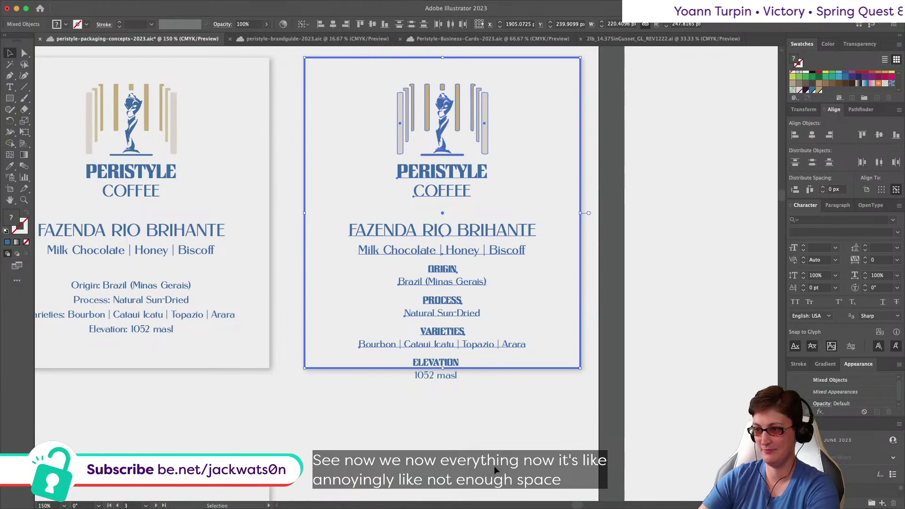
{"action": "key", "text": "super+z"}
{"action": "left_click_drag", "start_coordinate": [559, 458], "coordinate": [338, 82]}
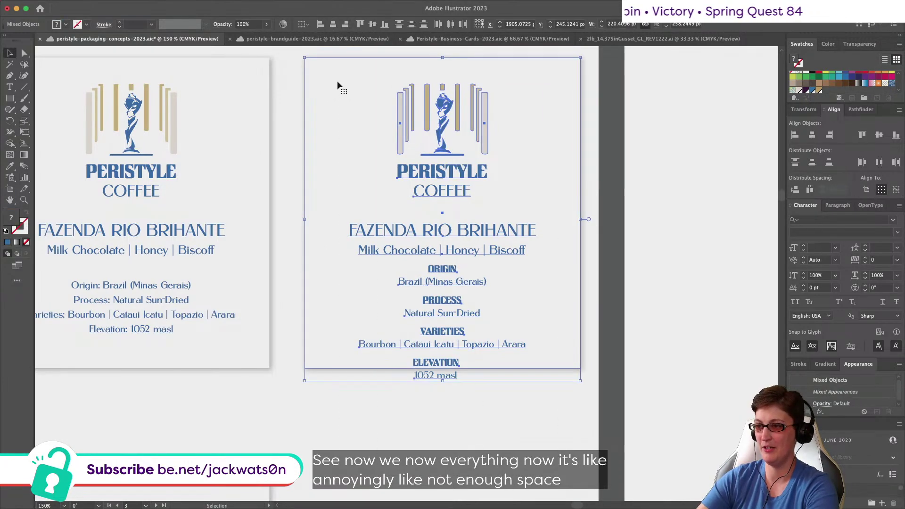
{"action": "left_click", "coordinate": [333, 24]}
{"action": "key", "text": "shift+super+a"}
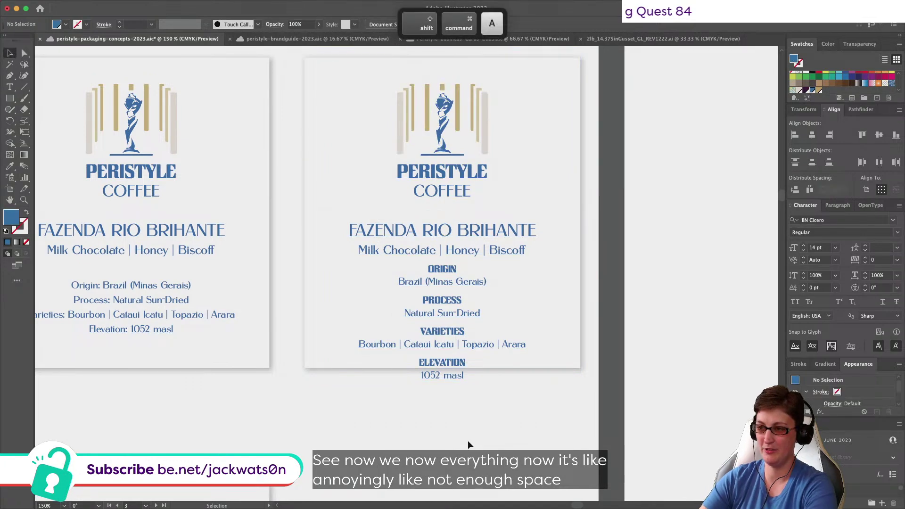
Step: Try scaling the grouped details down to fit inside the card, check their type size, and undo the scaling
{"action": "scroll", "coordinate": [467, 441], "scroll_direction": "right", "scroll_amount": 1}
{"action": "left_click_drag", "start_coordinate": [483, 445], "coordinate": [409, 263]}
{"action": "key", "text": "super+g"}
{"action": "left_click_drag", "start_coordinate": [440, 382], "coordinate": [439, 364]}
{"action": "left_click", "coordinate": [497, 403]}
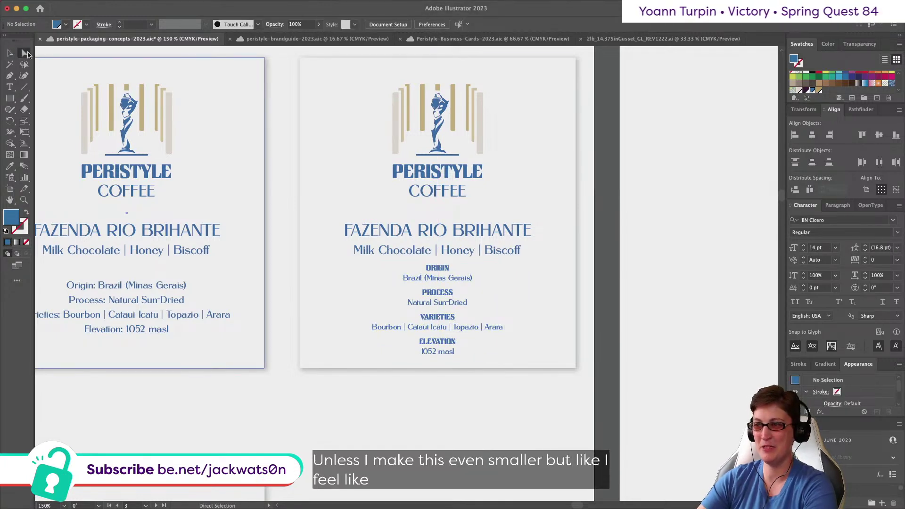
{"action": "left_click", "coordinate": [26, 54]}
{"action": "left_click", "coordinate": [440, 280]}
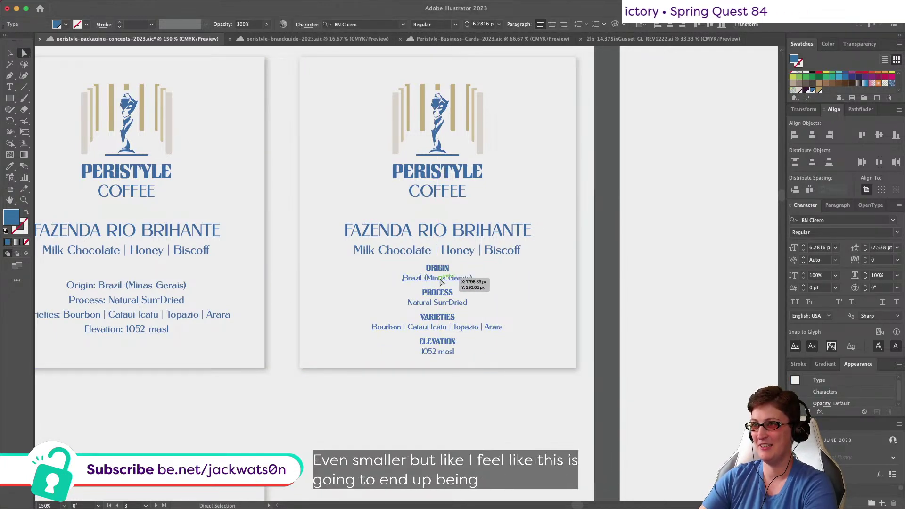
{"action": "key", "text": "super+z"}
{"action": "left_click", "coordinate": [8, 53]}
{"action": "left_click", "coordinate": [469, 381]}
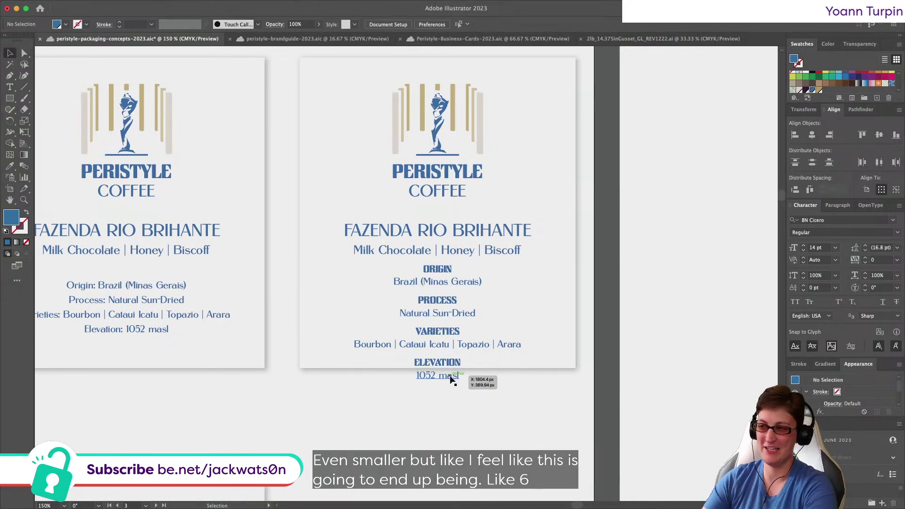
Step: Scale the Peristyle Coffee logo on the new card down to about 62 by 80 px
{"action": "scroll", "coordinate": [451, 378], "scroll_direction": "down", "scroll_amount": 3}
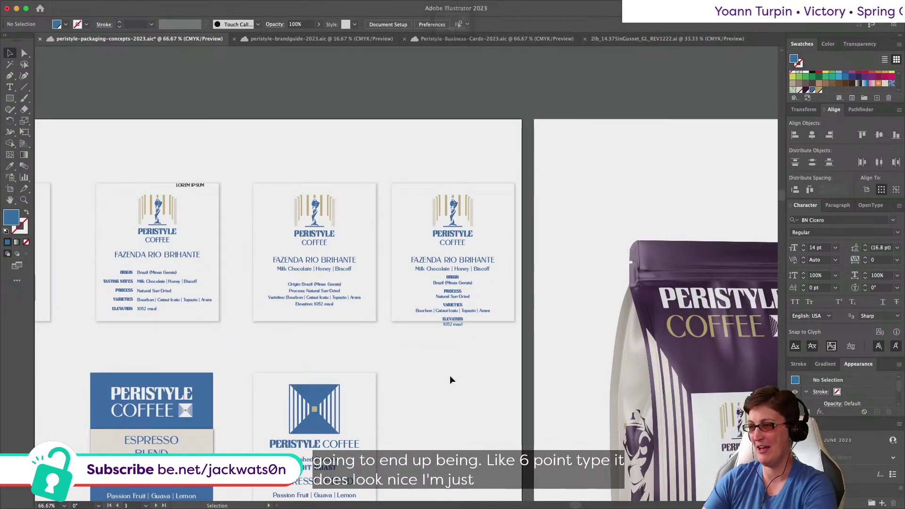
{"action": "scroll", "coordinate": [452, 370], "scroll_direction": "up", "scroll_amount": 3}
{"action": "scroll", "coordinate": [451, 370], "scroll_direction": "up", "scroll_amount": 1}
{"action": "left_click", "coordinate": [441, 190]}
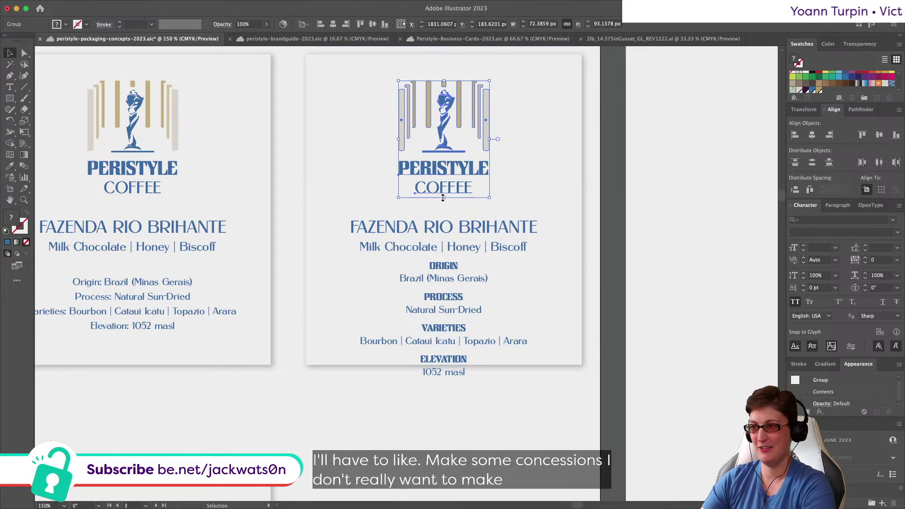
{"action": "left_click_drag", "start_coordinate": [443, 197], "coordinate": [444, 181]}
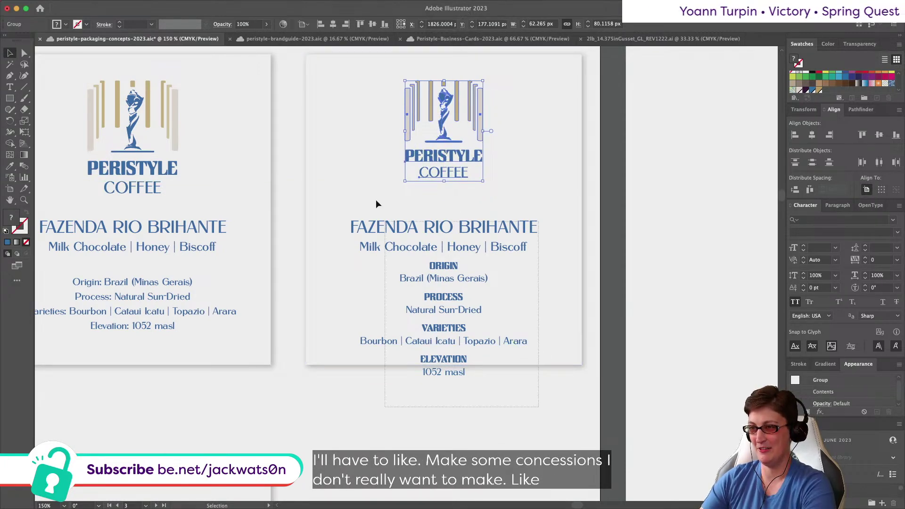
Step: Move the coffee name, tasting notes and stacked details up beneath the smaller logo so they fit inside the card
{"action": "left_click", "coordinate": [355, 200]}
{"action": "left_click", "coordinate": [530, 222]}
{"action": "left_click_drag", "start_coordinate": [530, 222], "coordinate": [532, 200]}
{"action": "key", "text": "super+shift+a"}
{"action": "scroll", "coordinate": [499, 366], "scroll_direction": "down", "scroll_amount": 1}
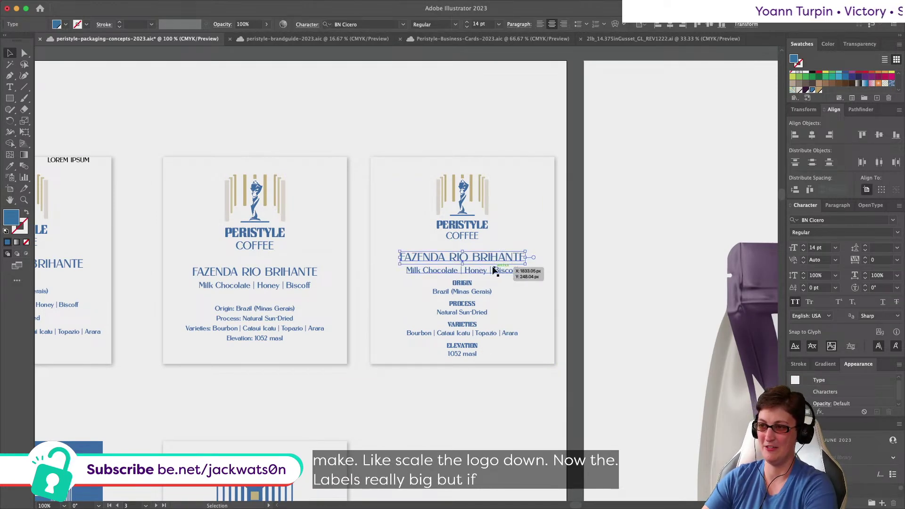
Step: Undo the logo scaling and the upward move of the text on the card with stacked details
{"action": "left_click", "coordinate": [471, 290]}
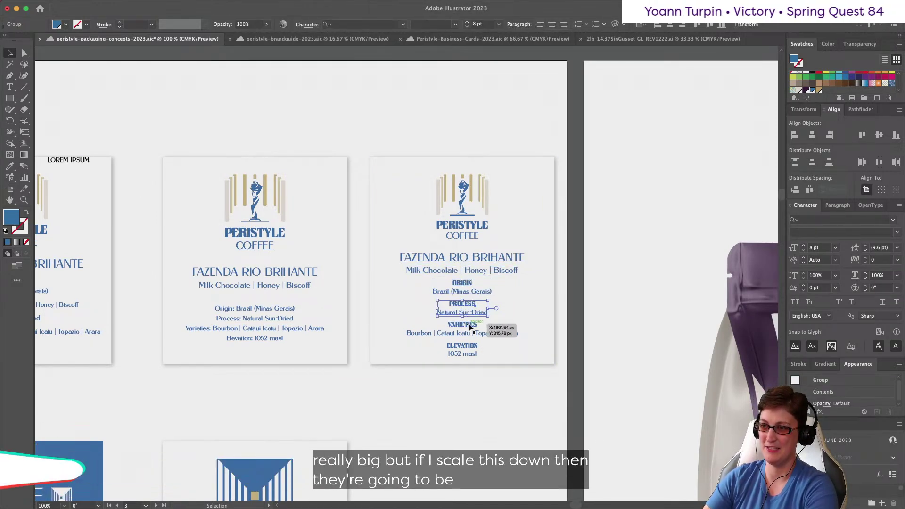
{"action": "left_click", "coordinate": [465, 347]}
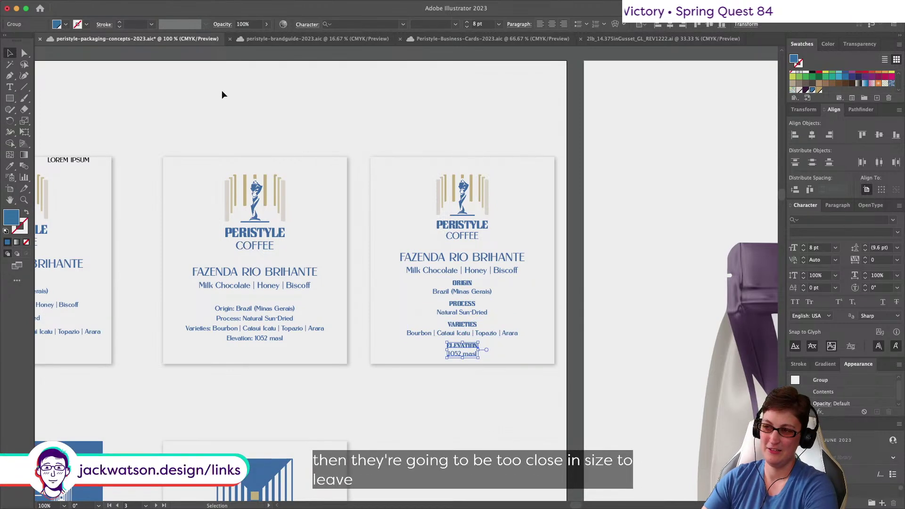
{"action": "left_click", "coordinate": [539, 384]}
{"action": "scroll", "coordinate": [396, 253], "scroll_direction": "left", "scroll_amount": 3}
{"action": "scroll", "coordinate": [395, 252], "scroll_direction": "right", "scroll_amount": 5}
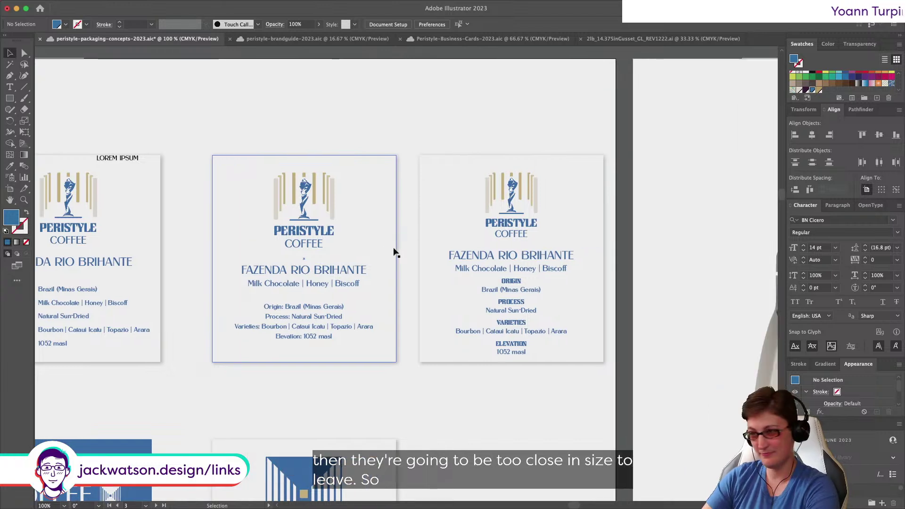
{"action": "key", "text": "super+z"}
{"action": "key", "text": "super+z"}
{"action": "key", "text": "super+z"}
{"action": "key", "text": "super+z"}
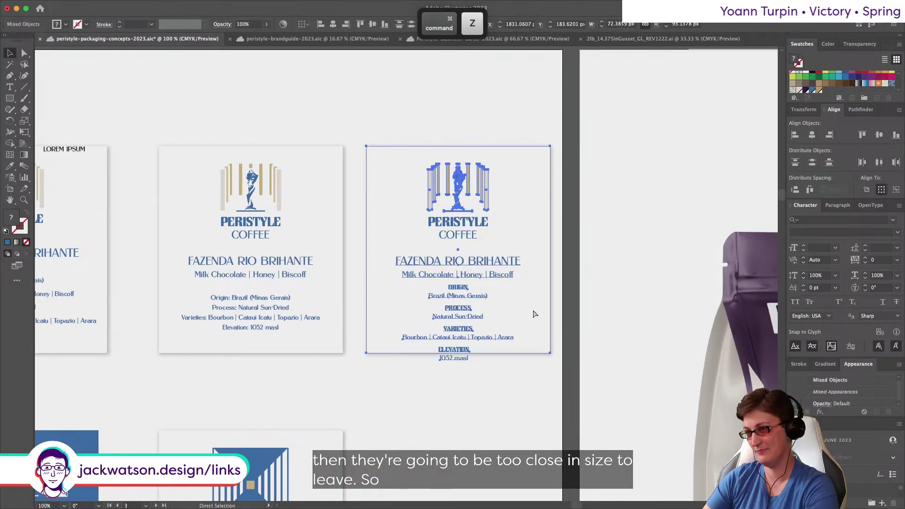
{"action": "key", "text": "super+shift+z"}
{"action": "left_click", "coordinate": [504, 385]}
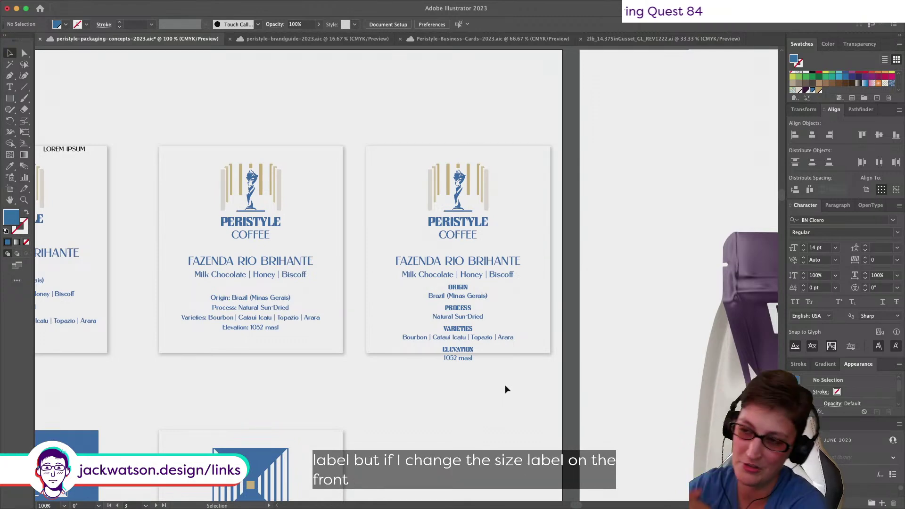
Step: Duplicate the Roast Date text beside the original on the bag's back label
{"action": "scroll", "coordinate": [505, 387], "scroll_direction": "down", "scroll_amount": 10}
{"action": "scroll", "coordinate": [504, 384], "scroll_direction": "down", "scroll_amount": 3}
{"action": "scroll", "coordinate": [505, 384], "scroll_direction": "left", "scroll_amount": 15}
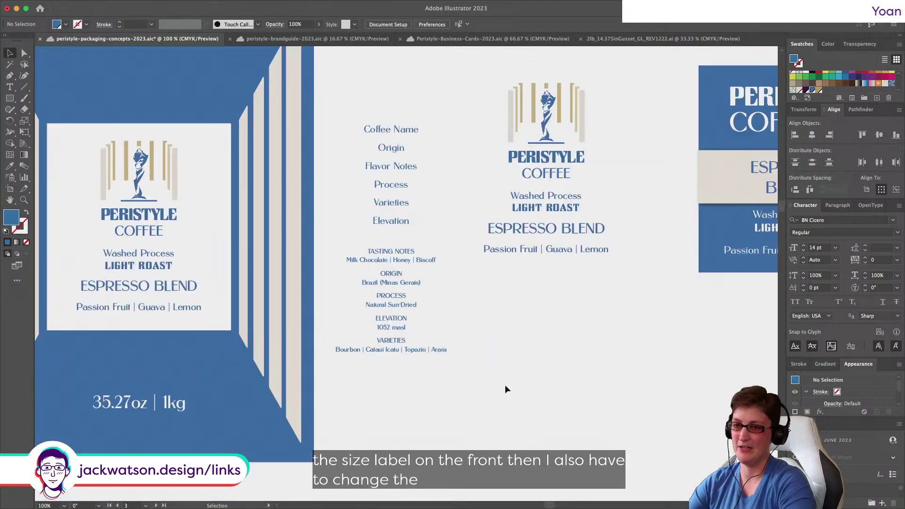
{"action": "scroll", "coordinate": [504, 389], "scroll_direction": "left", "scroll_amount": 5}
{"action": "scroll", "coordinate": [504, 389], "scroll_direction": "up", "scroll_amount": 2}
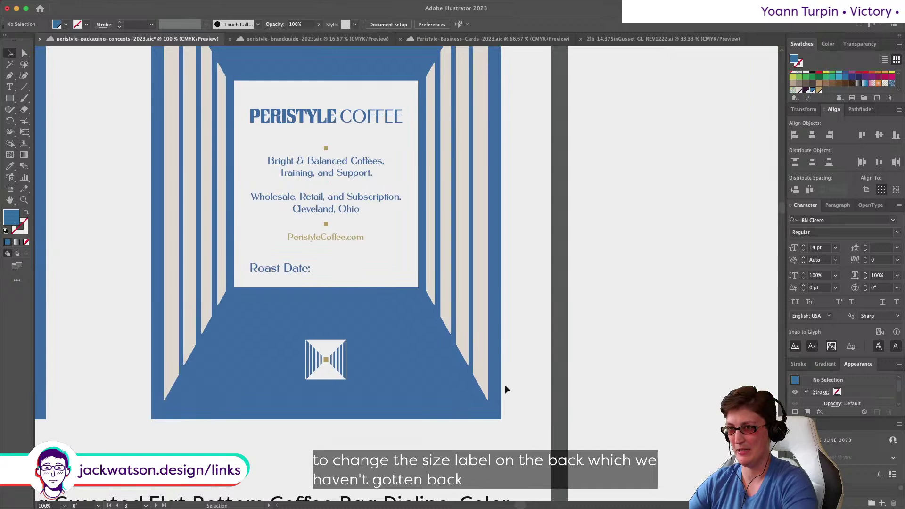
{"action": "scroll", "coordinate": [505, 389], "scroll_direction": "up", "scroll_amount": 2}
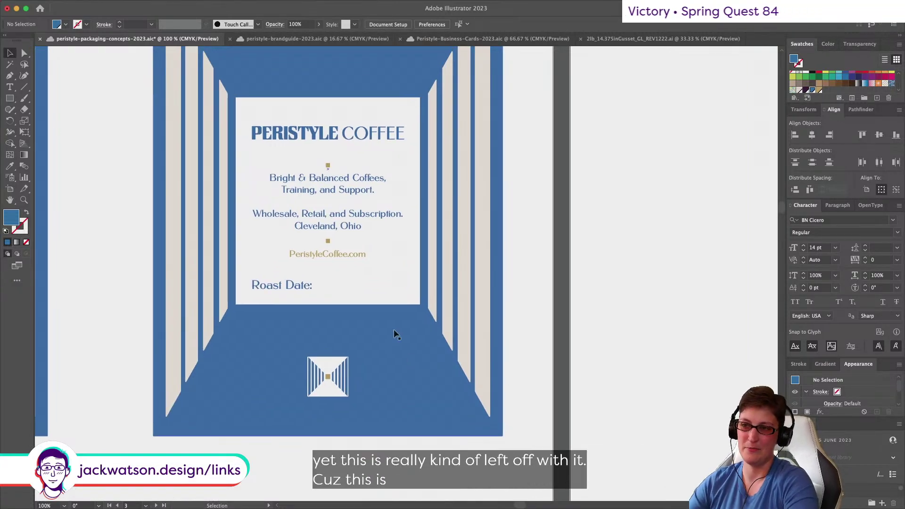
{"action": "key", "text": "a"}
{"action": "scroll", "coordinate": [241, 286], "scroll_direction": "right", "scroll_amount": 3}
{"action": "scroll", "coordinate": [241, 286], "scroll_direction": "up", "scroll_amount": 1}
{"action": "left_click", "coordinate": [271, 302]}
{"action": "left_click_drag", "start_coordinate": [271, 302], "coordinate": [347, 302]}
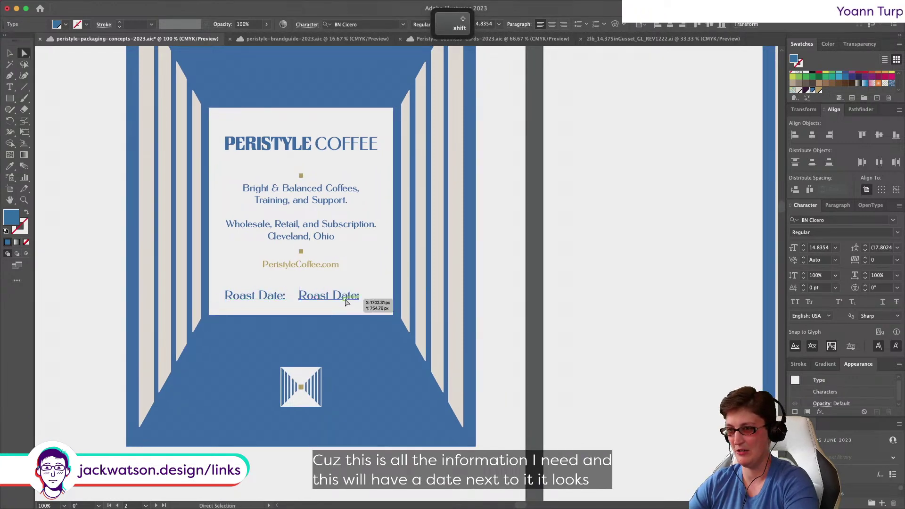
Step: Change the duplicated text to the sample date 10/10/2024, then delete it from the back label
{"action": "double_click", "coordinate": [346, 302]}
{"action": "key", "text": "super+a"}
{"action": "type", "text": "01"}
{"action": "key", "text": "BackSpace"}
{"action": "key", "text": "BackSpace"}
{"action": "type", "text": "10/10/2024"}
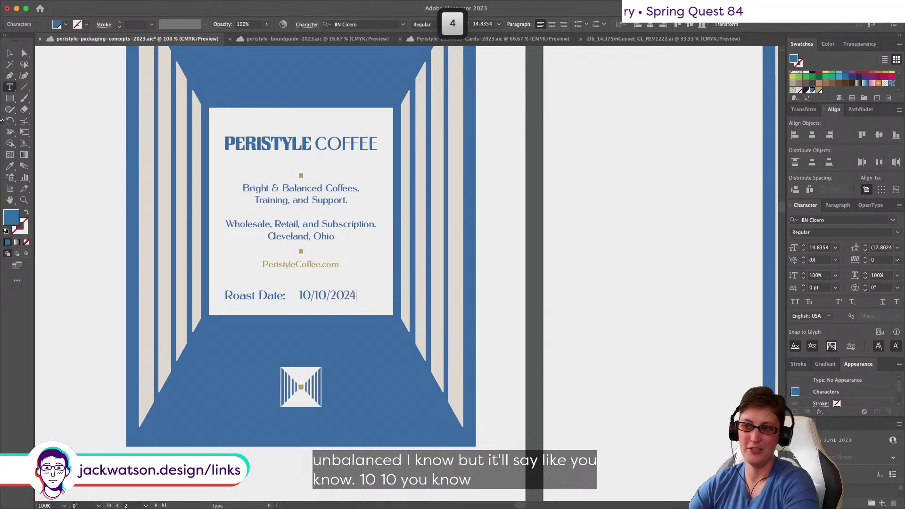
{"action": "left_click", "coordinate": [24, 53]}
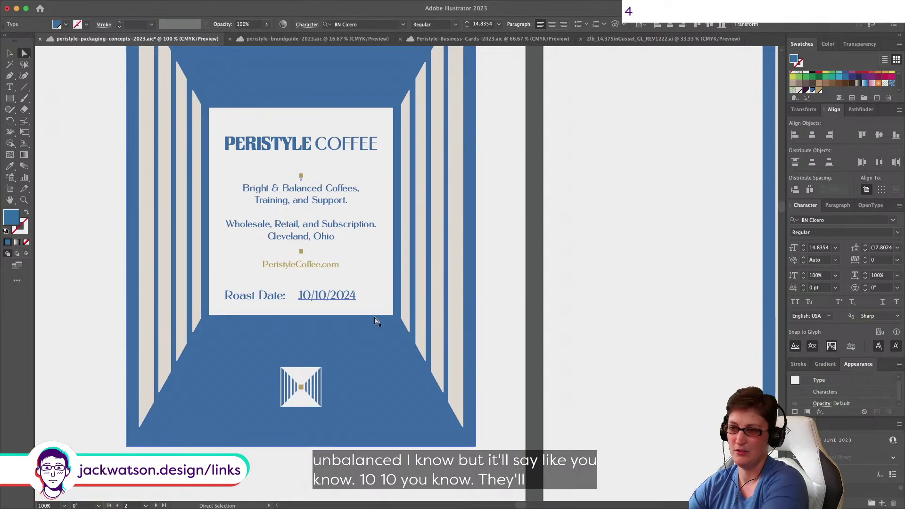
{"action": "key", "text": "BackSpace"}
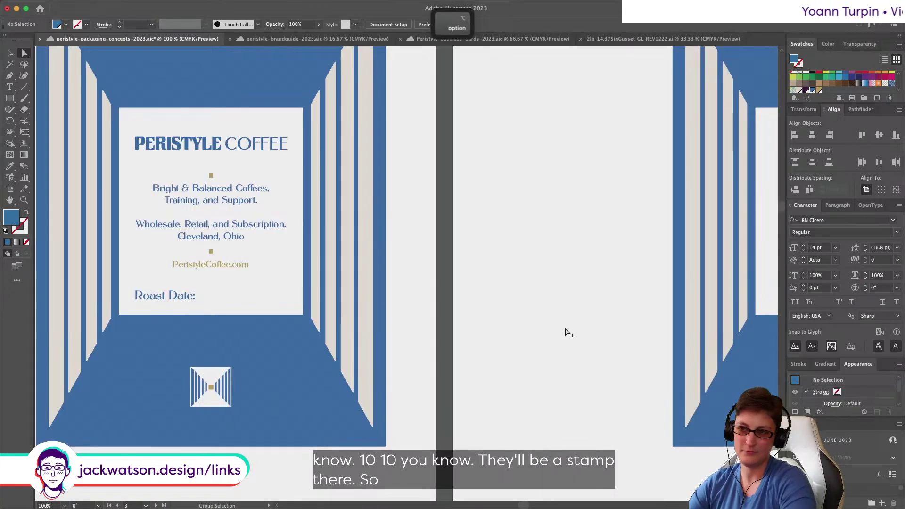
Step: Compare the Fazenda Rio Brihante label cards, focusing on the version with labels stacked above their values
{"action": "key", "text": "super+minus"}
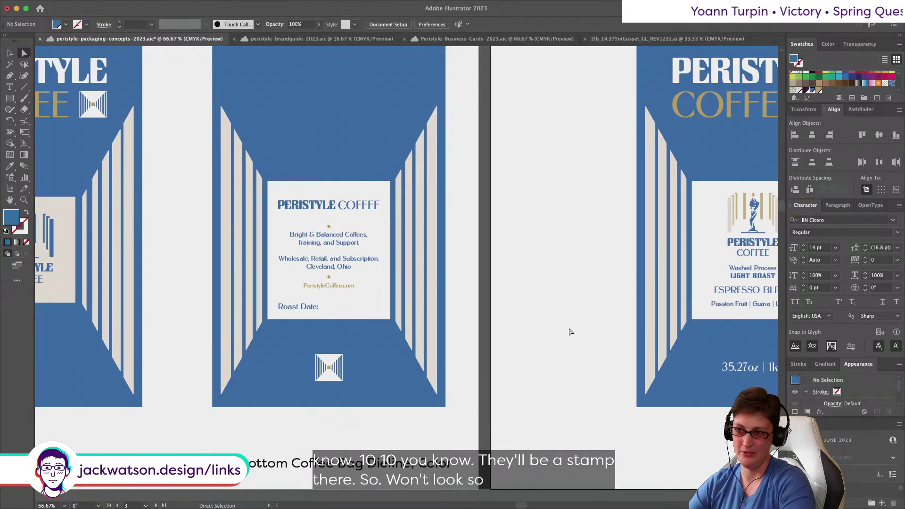
{"action": "scroll", "coordinate": [571, 332], "scroll_direction": "right", "scroll_amount": 10}
{"action": "scroll", "coordinate": [570, 332], "scroll_direction": "right", "scroll_amount": 15}
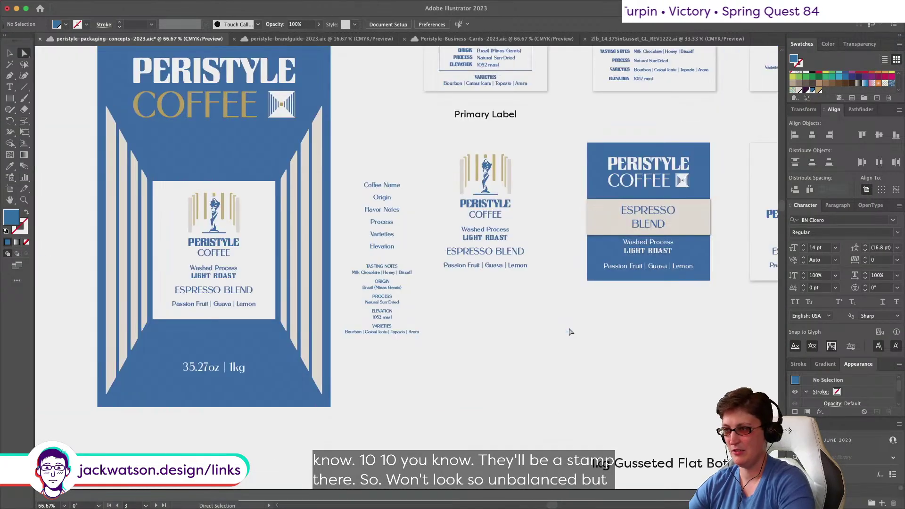
{"action": "scroll", "coordinate": [569, 331], "scroll_direction": "up", "scroll_amount": 3}
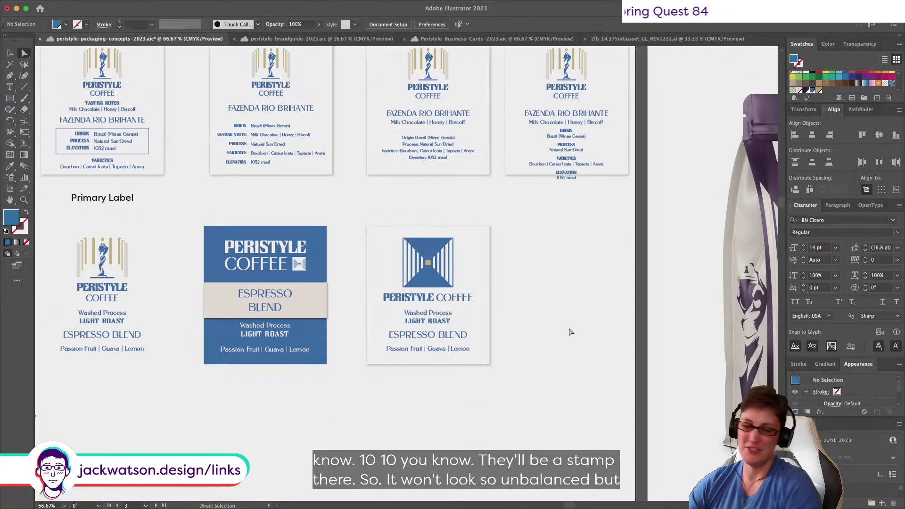
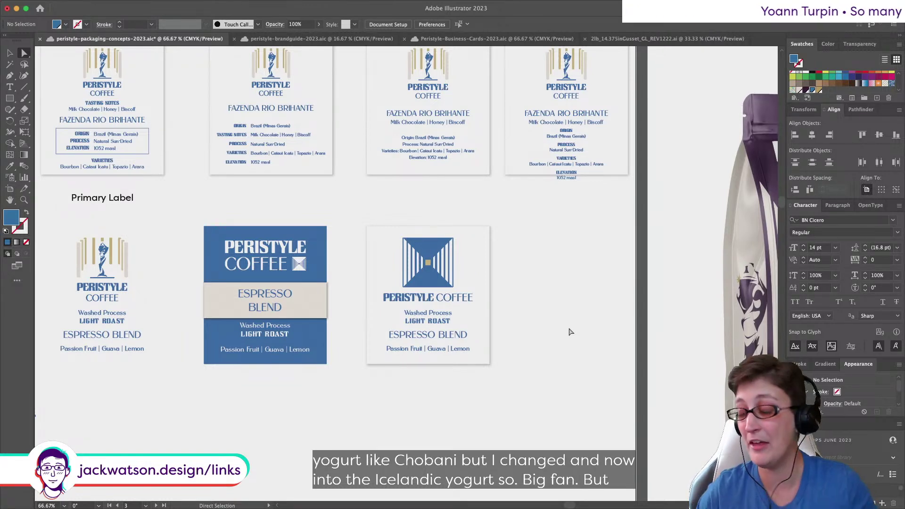
{"action": "scroll", "coordinate": [493, 175], "scroll_direction": "up", "scroll_amount": 2}
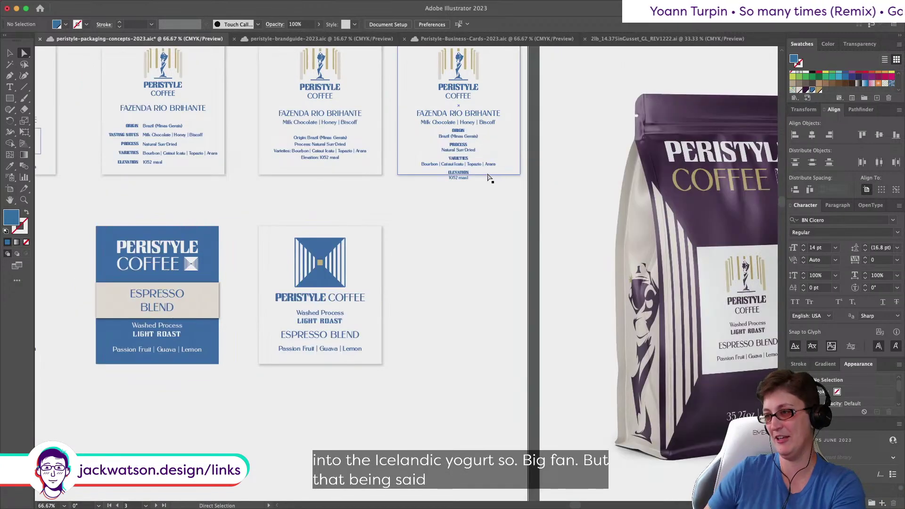
{"action": "scroll", "coordinate": [442, 203], "scroll_direction": "up", "scroll_amount": 1}
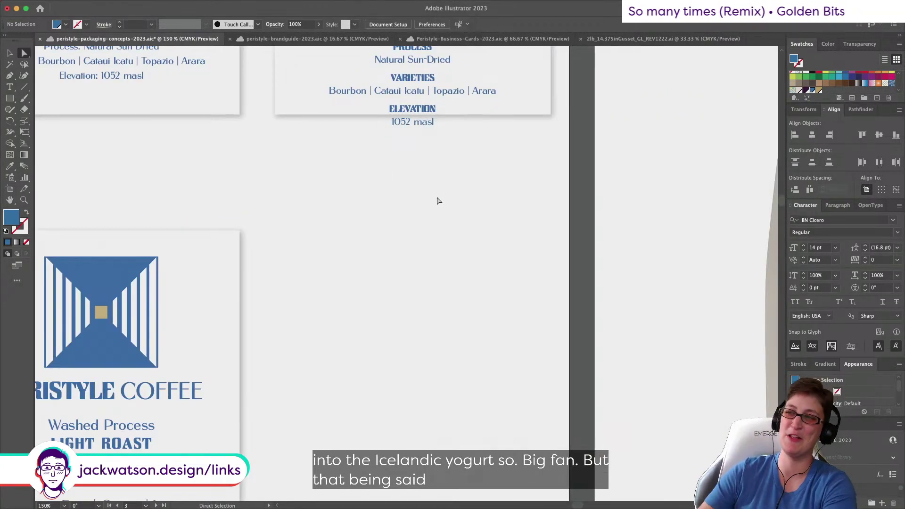
{"action": "scroll", "coordinate": [441, 205], "scroll_direction": "up", "scroll_amount": 3}
{"action": "scroll", "coordinate": [439, 207], "scroll_direction": "up", "scroll_amount": 2}
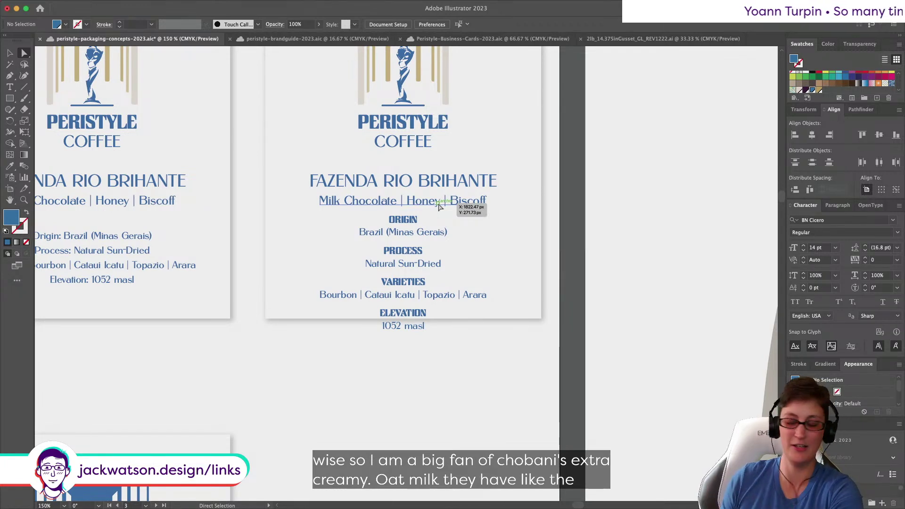
{"action": "scroll", "coordinate": [426, 215], "scroll_direction": "up", "scroll_amount": 2}
{"action": "scroll", "coordinate": [426, 215], "scroll_direction": "left", "scroll_amount": 2}
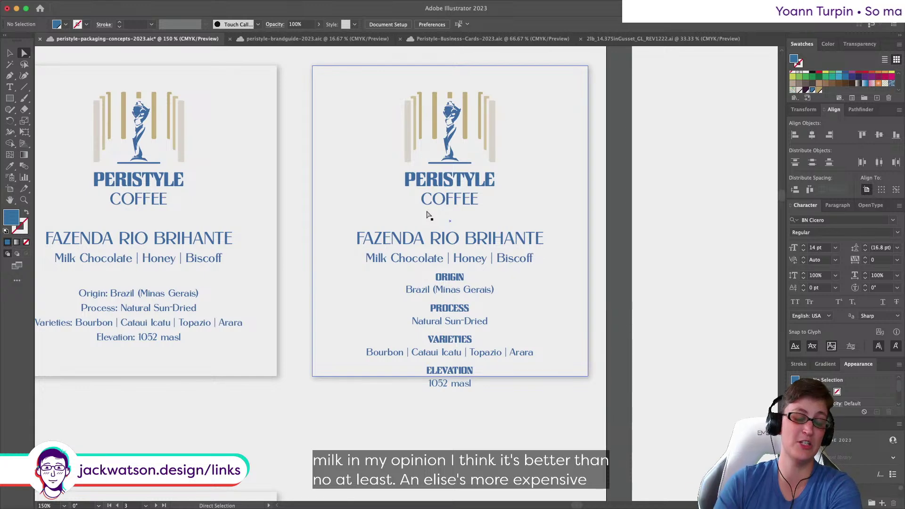
{"action": "key", "text": "super+minus"}
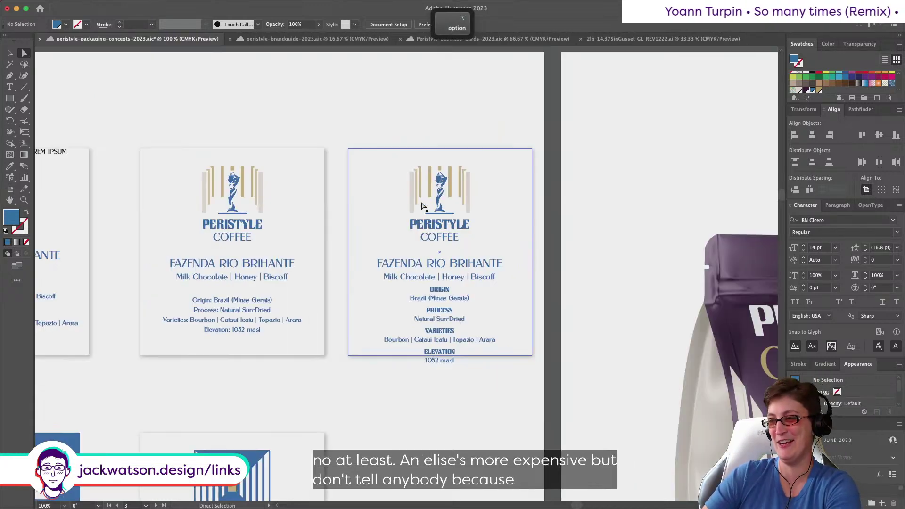
{"action": "scroll", "coordinate": [421, 206], "scroll_direction": "down", "scroll_amount": 3}
{"action": "scroll", "coordinate": [422, 206], "scroll_direction": "right", "scroll_amount": 2}
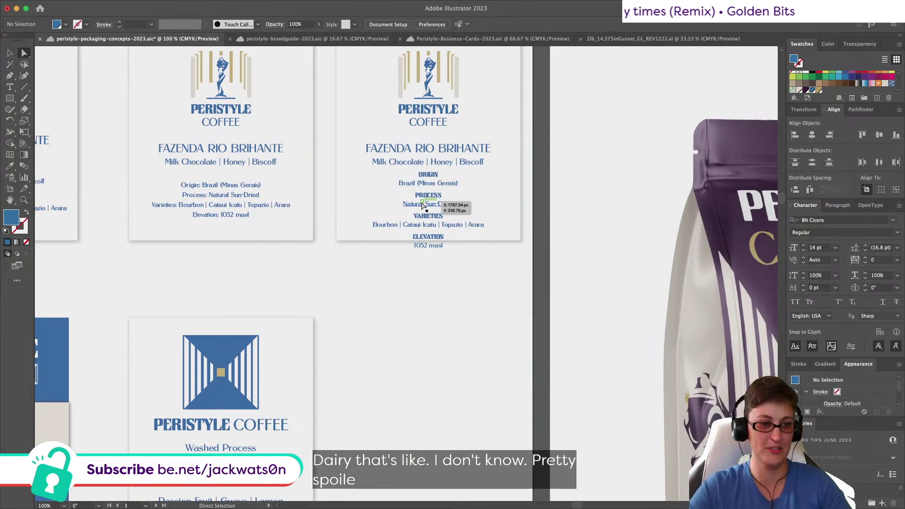
{"action": "scroll", "coordinate": [383, 71], "scroll_direction": "up", "scroll_amount": 3}
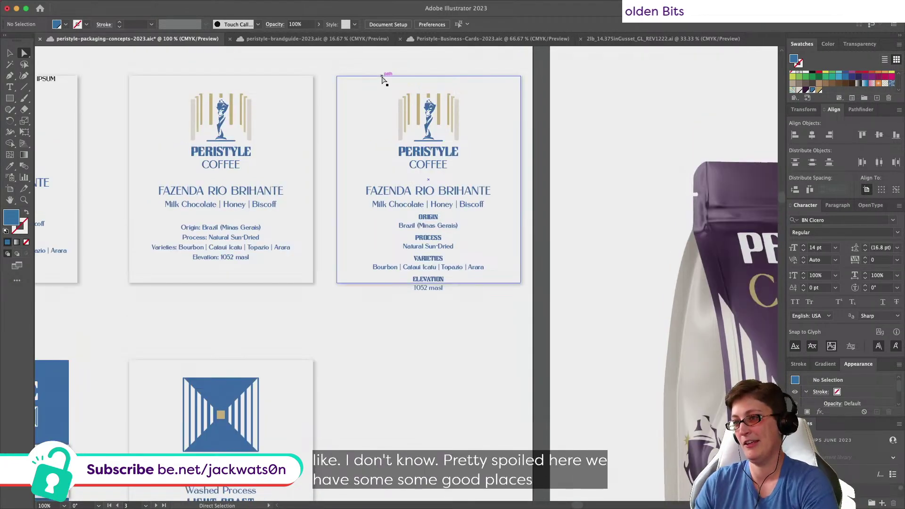
{"action": "scroll", "coordinate": [382, 80], "scroll_direction": "up", "scroll_amount": 2}
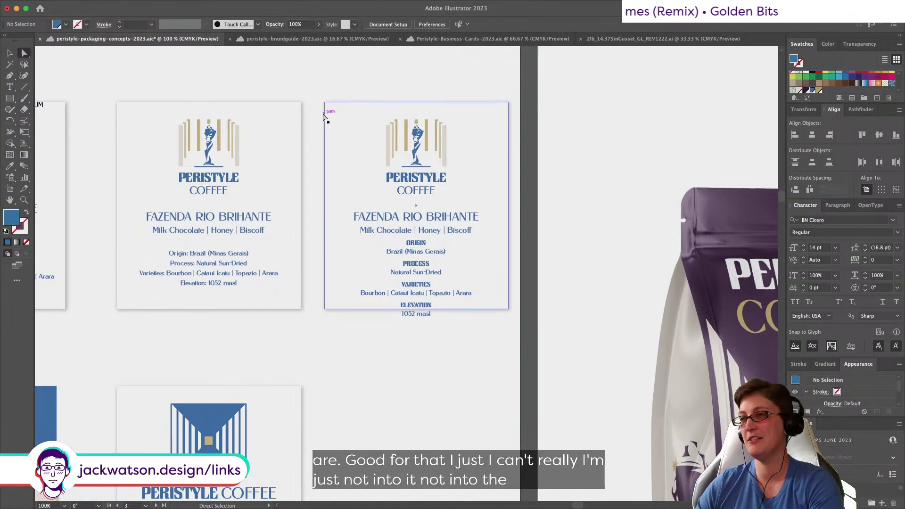
{"action": "scroll", "coordinate": [314, 141], "scroll_direction": "left", "scroll_amount": 3}
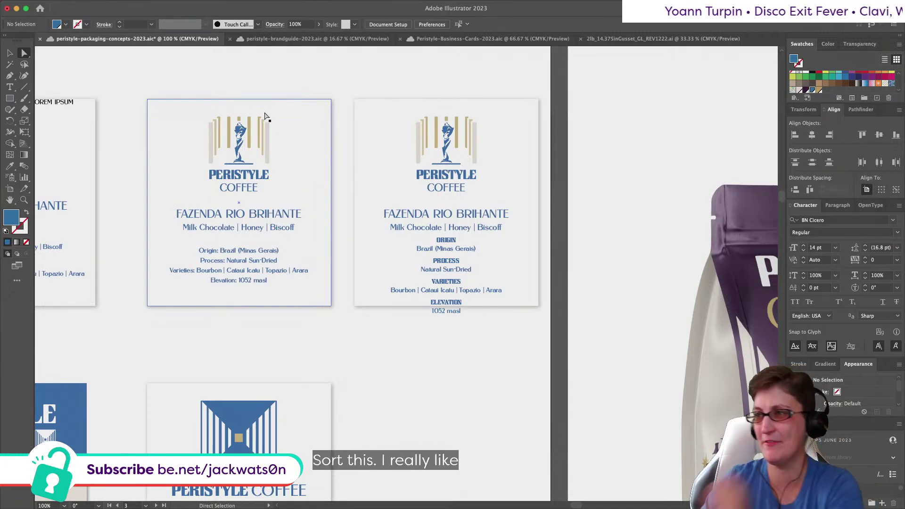
Step: Scale the logo, coffee name, tasting notes and stacked details down together to about 132 px wide inside the card
{"action": "left_click_drag", "start_coordinate": [374, 81], "coordinate": [530, 317]}
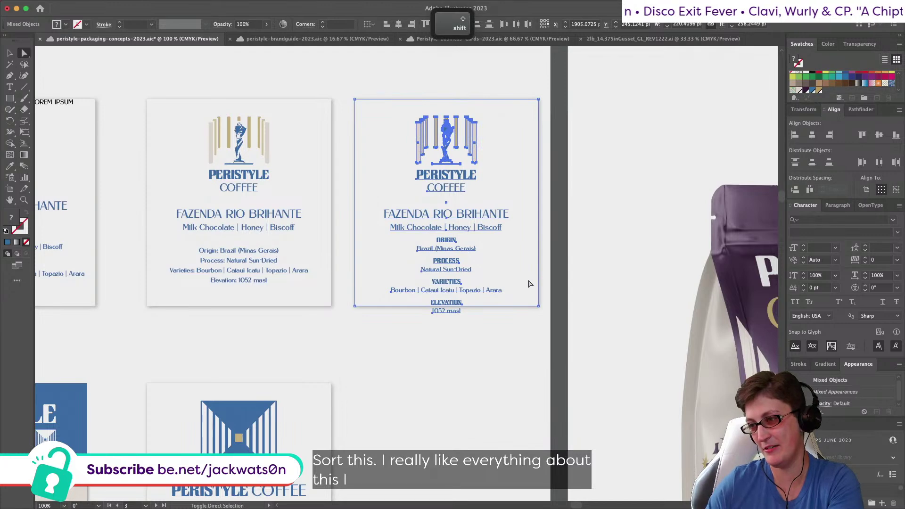
{"action": "key", "text": "v"}
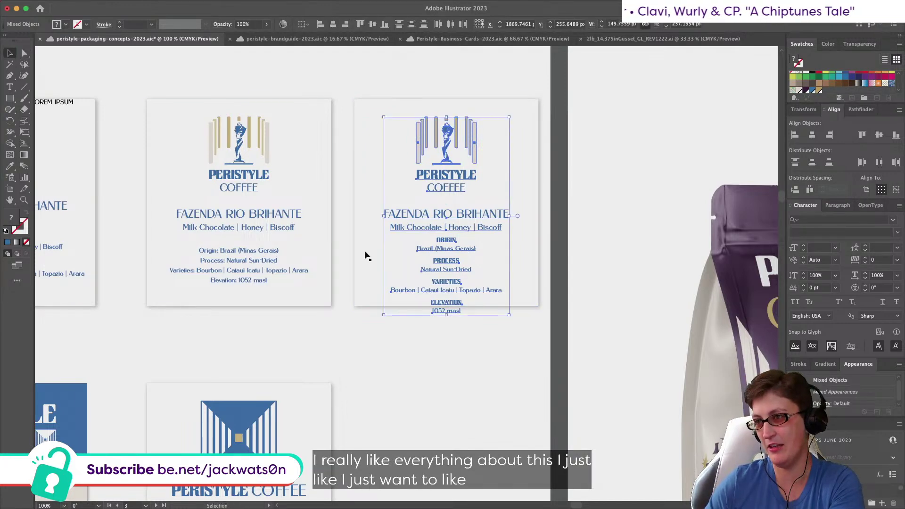
{"action": "left_click_drag", "start_coordinate": [446, 315], "coordinate": [446, 292]}
{"action": "scroll", "coordinate": [482, 338], "scroll_direction": "right", "scroll_amount": 2}
{"action": "left_click", "coordinate": [482, 338]}
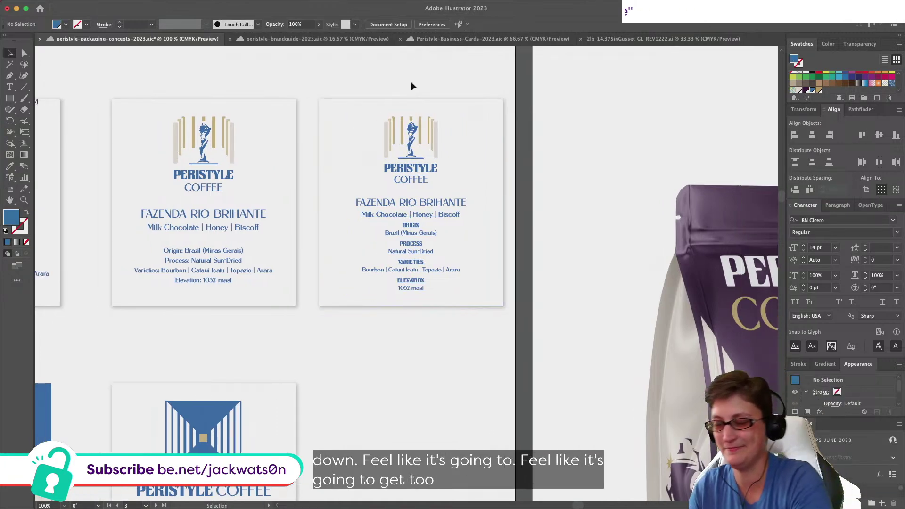
Step: Move the stacked details slightly down and group the coffee name with the tasting notes
{"action": "scroll", "coordinate": [398, 97], "scroll_direction": "down", "scroll_amount": 2}
{"action": "left_click_drag", "start_coordinate": [459, 344], "coordinate": [407, 203]}
{"action": "left_click", "coordinate": [412, 180]}
{"action": "left_click", "coordinate": [409, 178], "text": "shift"}
{"action": "key", "text": "super+g"}
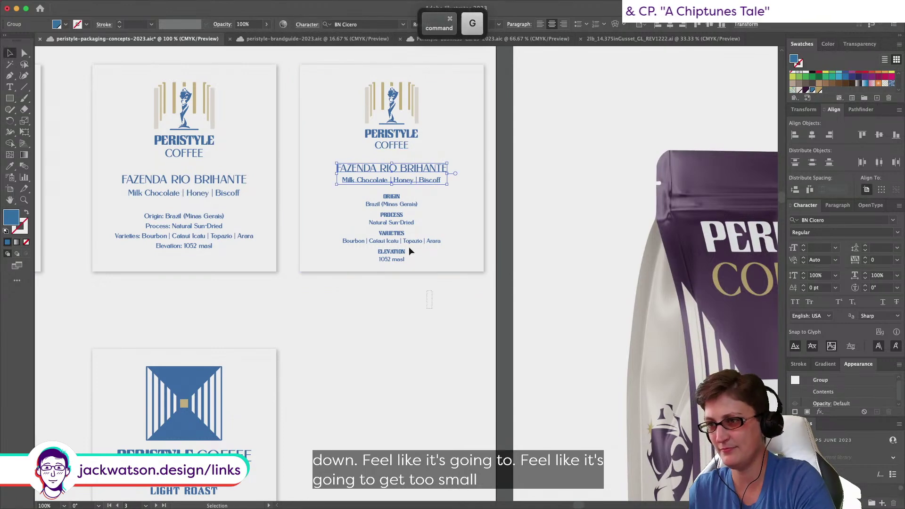
Step: Group the stacked details and distribute the logo, name block and details vertically by their centers
{"action": "left_click_drag", "start_coordinate": [426, 283], "coordinate": [329, 217]}
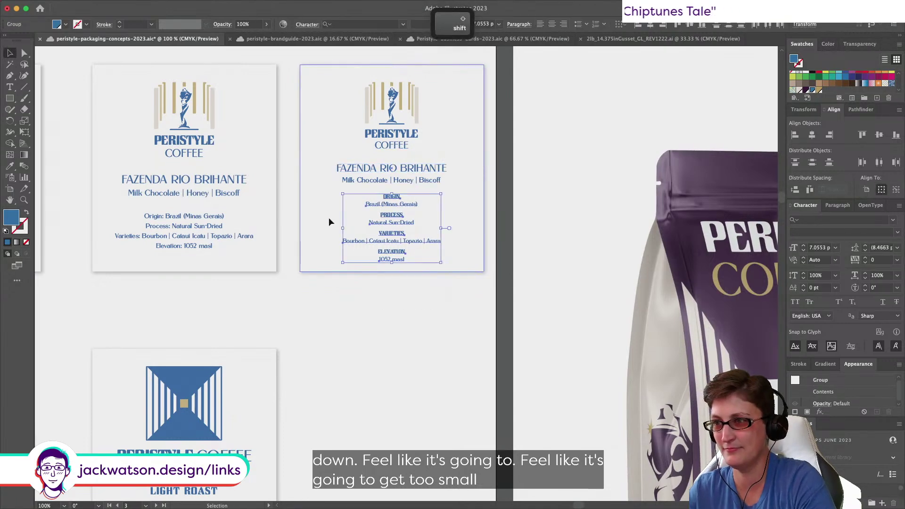
{"action": "left_click", "coordinate": [410, 177], "text": "shift"}
{"action": "key", "text": "super+g"}
{"action": "left_click", "coordinate": [413, 25]}
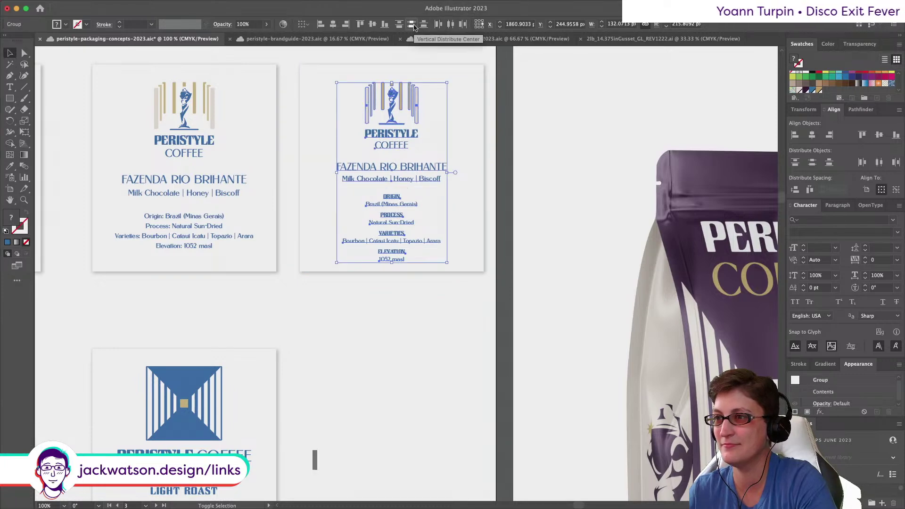
Step: Center the logo, name block and stacked details vertically as one unit on the card
{"action": "left_click", "coordinate": [304, 24]}
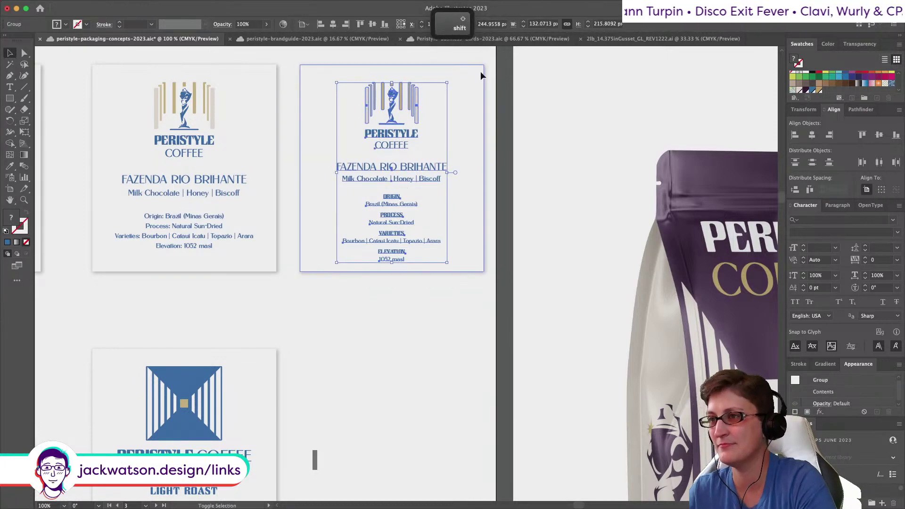
{"action": "left_click", "coordinate": [462, 79], "text": "shift"}
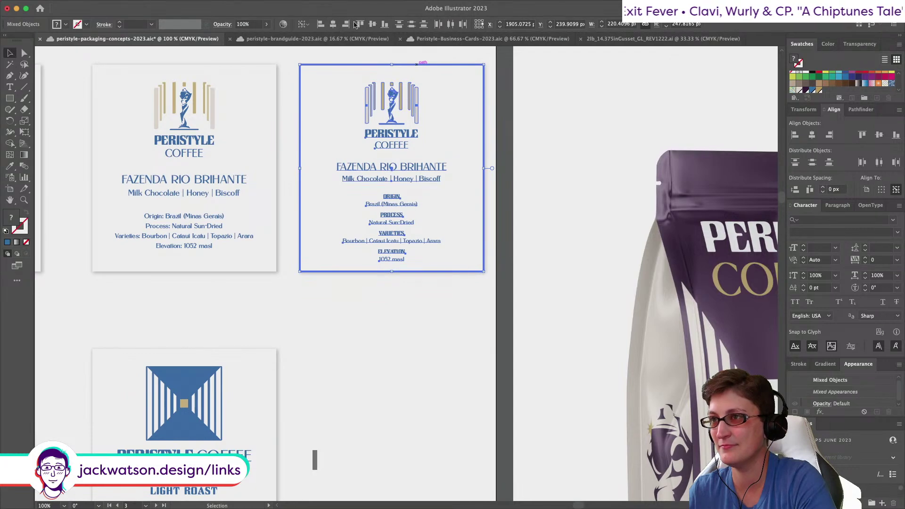
{"action": "left_click", "coordinate": [372, 24]}
{"action": "left_click", "coordinate": [374, 297]}
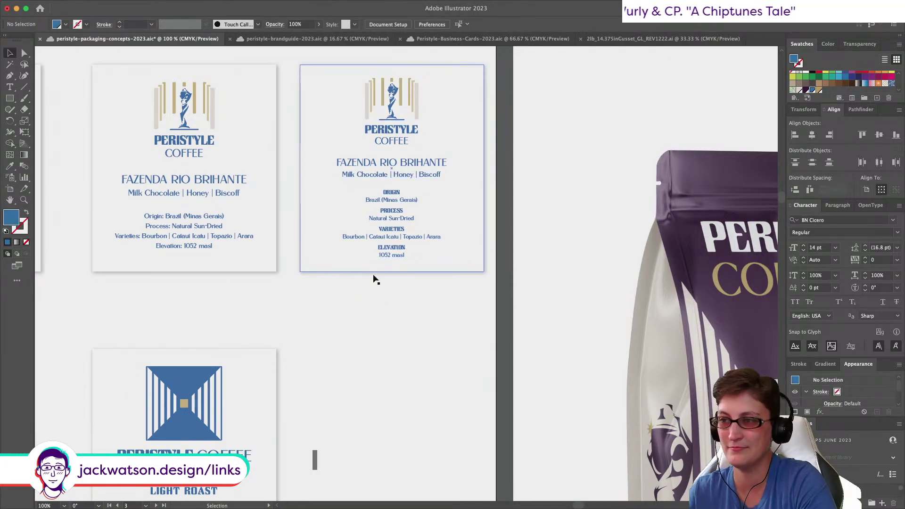
{"action": "scroll", "coordinate": [374, 278], "scroll_direction": "up", "scroll_amount": 2}
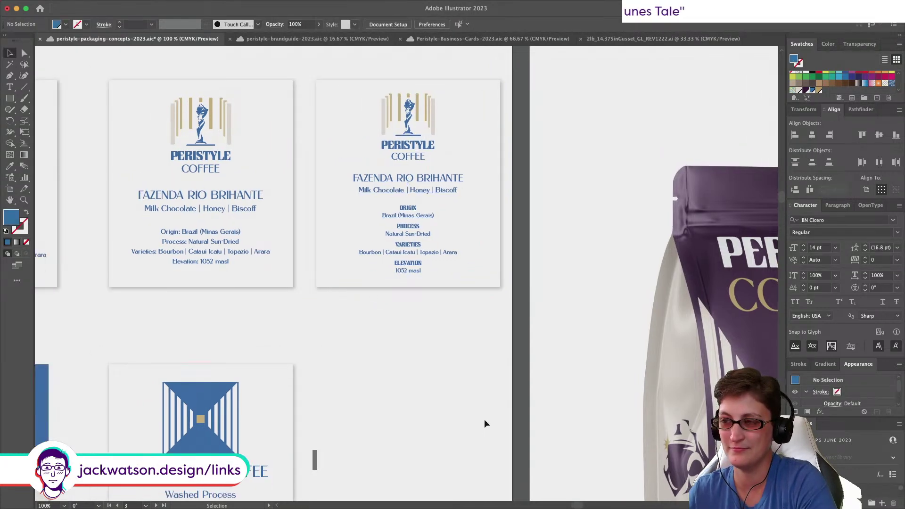
Step: Isolate the grouped content of the stacked-details label and enlarge its logo to about 64 px wide
{"action": "scroll", "coordinate": [484, 419], "scroll_direction": "left", "scroll_amount": 3}
{"action": "key", "text": "super+minus"}
{"action": "key", "text": "super+minus"}
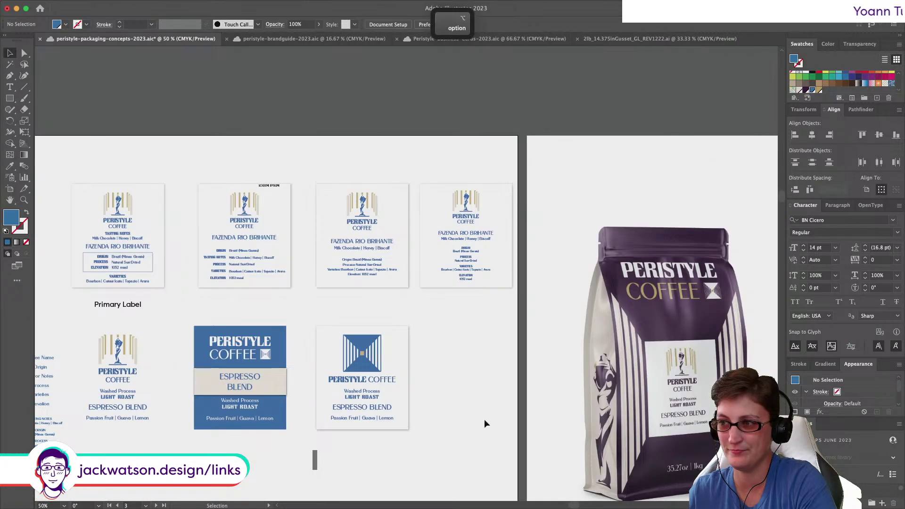
{"action": "key", "text": "super+equal"}
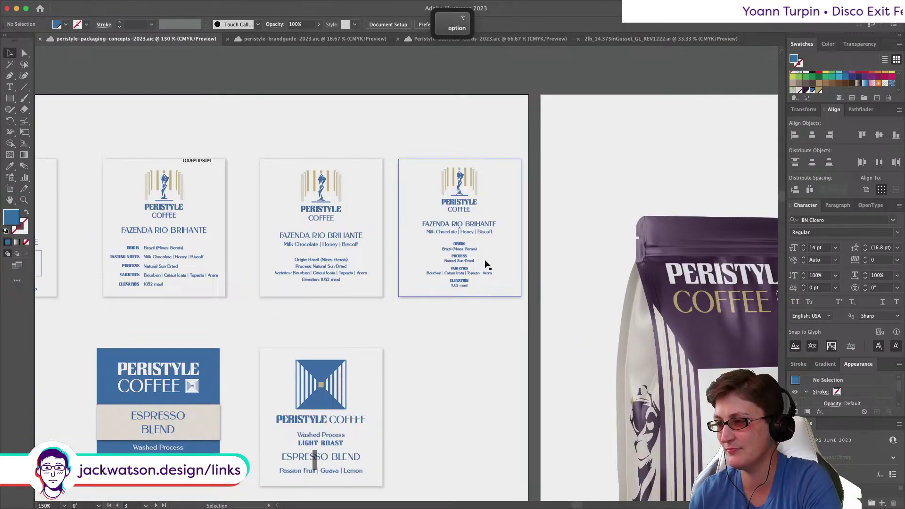
{"action": "key", "text": "super+equal"}
{"action": "key", "text": "super+equal"}
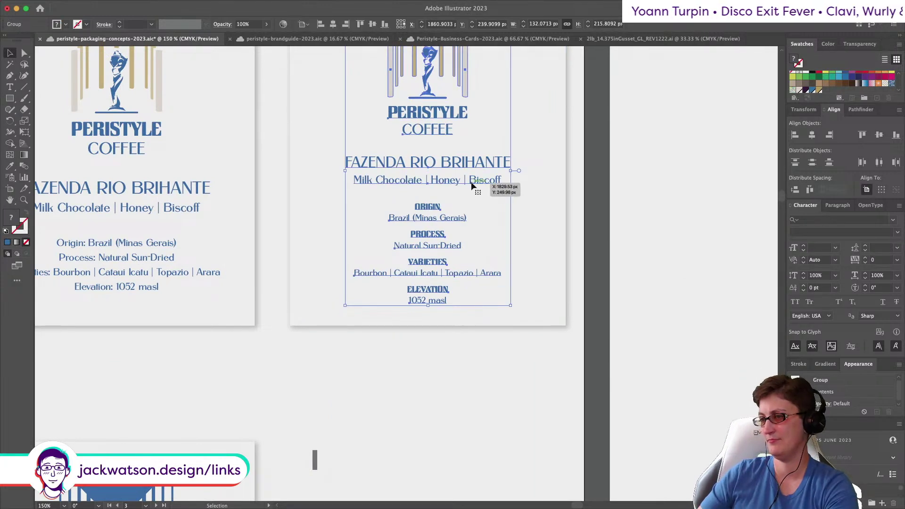
{"action": "double_click", "coordinate": [468, 185]}
{"action": "scroll", "coordinate": [471, 185], "scroll_direction": "up", "scroll_amount": 2}
{"action": "left_click", "coordinate": [423, 189]}
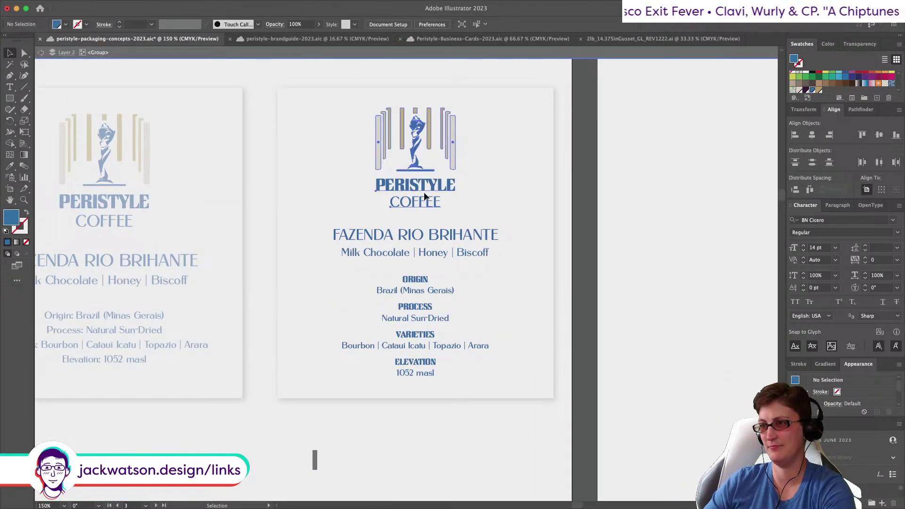
{"action": "left_click_drag", "start_coordinate": [417, 214], "coordinate": [417, 217]}
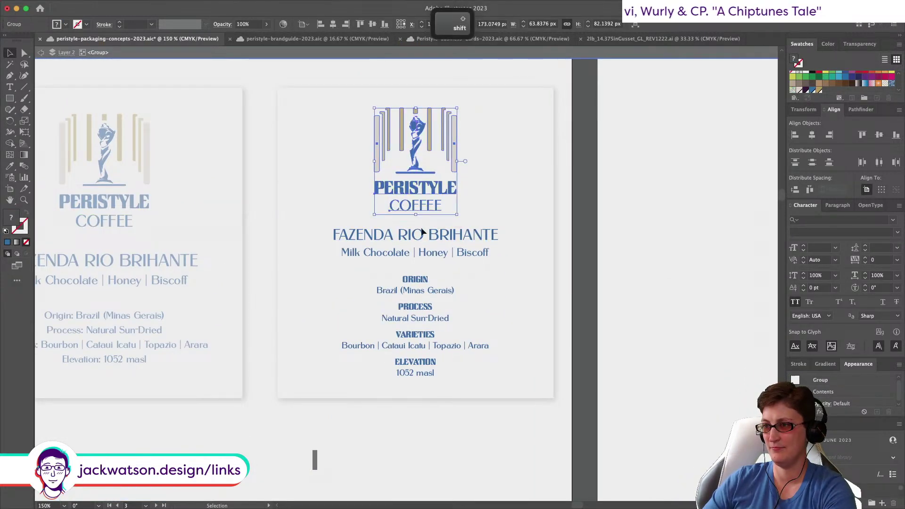
Step: Enlarge the coffee name and tasting notes block to about 139 px wide
{"action": "left_click", "coordinate": [426, 256]}
{"action": "left_click_drag", "start_coordinate": [415, 258], "coordinate": [415, 263]}
{"action": "left_click", "coordinate": [504, 453]}
Step: Distribute the logo, name block and stacked details vertically, then leave the isolated group
{"action": "scroll", "coordinate": [355, 64], "scroll_direction": "up", "scroll_amount": 2}
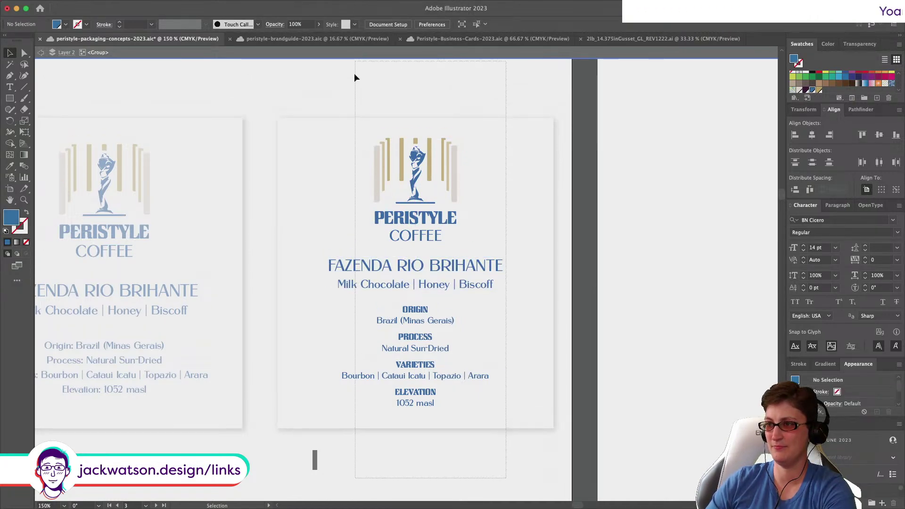
{"action": "left_click_drag", "start_coordinate": [354, 64], "coordinate": [370, 475]}
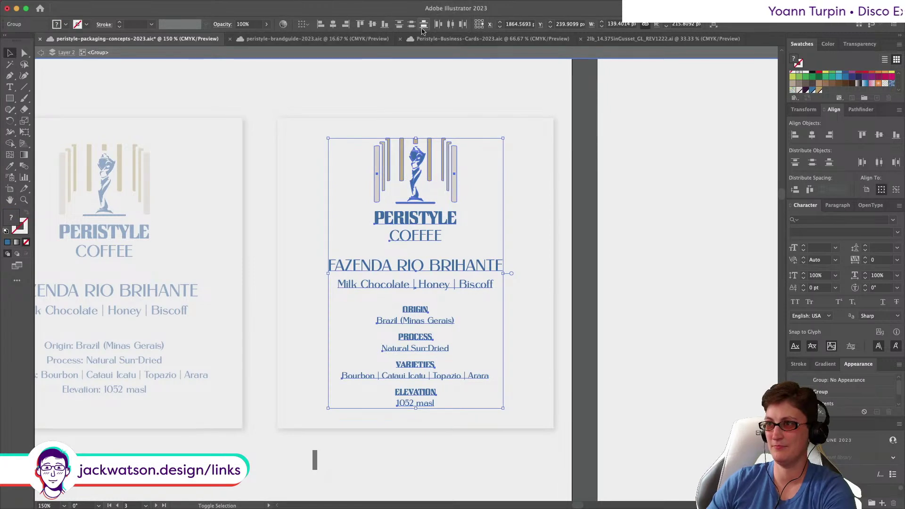
{"action": "left_click", "coordinate": [384, 69]}
{"action": "scroll", "coordinate": [384, 69], "scroll_direction": "down", "scroll_amount": 2}
{"action": "scroll", "coordinate": [384, 70], "scroll_direction": "right", "scroll_amount": 2}
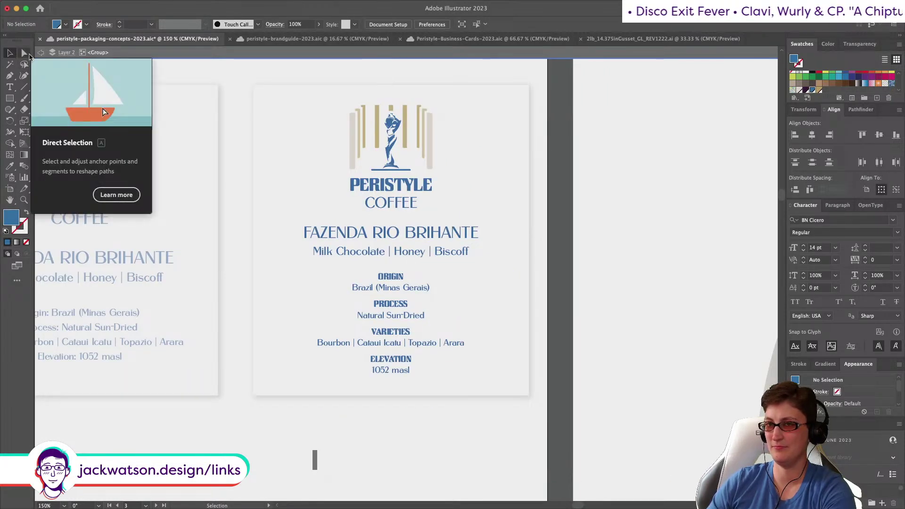
{"action": "double_click", "coordinate": [239, 224]}
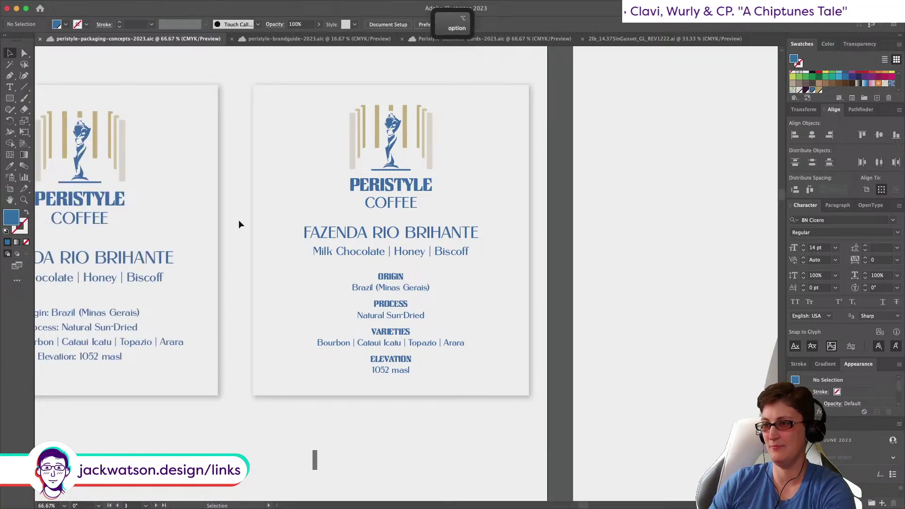
Step: Compare the stacked-details label with the other three Fazenda Rio Brihante versions in the row
{"action": "scroll", "coordinate": [239, 224], "scroll_direction": "down", "scroll_amount": 5}
{"action": "scroll", "coordinate": [237, 221], "scroll_direction": "up", "scroll_amount": 1}
{"action": "scroll", "coordinate": [417, 250], "scroll_direction": "up", "scroll_amount": 3}
{"action": "left_click", "coordinate": [418, 250]}
{"action": "scroll", "coordinate": [425, 289], "scroll_direction": "left", "scroll_amount": 3}
{"action": "scroll", "coordinate": [425, 289], "scroll_direction": "down", "scroll_amount": 2}
{"action": "scroll", "coordinate": [425, 292], "scroll_direction": "left", "scroll_amount": 3}
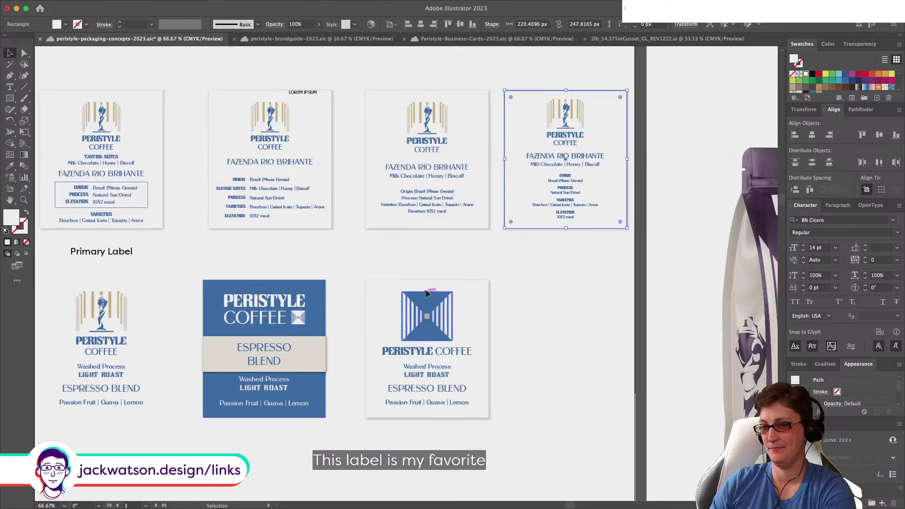
{"action": "left_click", "coordinate": [583, 280]}
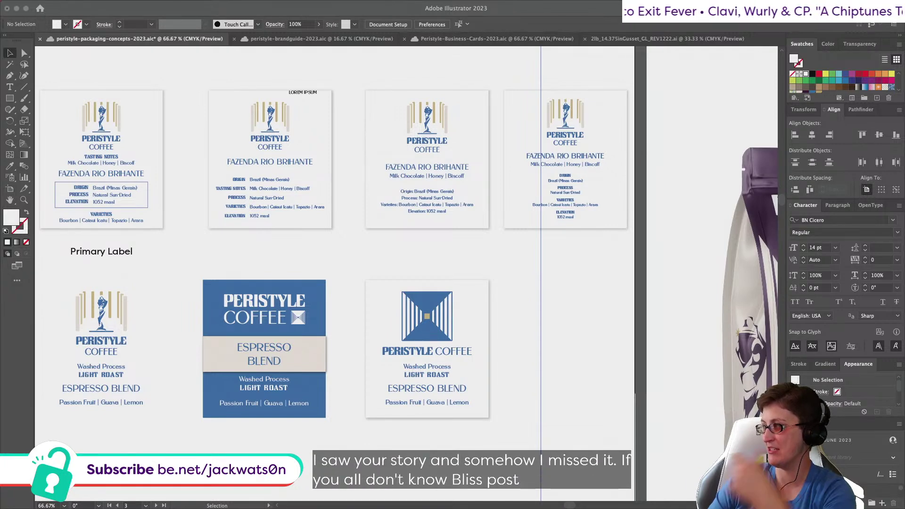
{"action": "key", "text": "Return"}
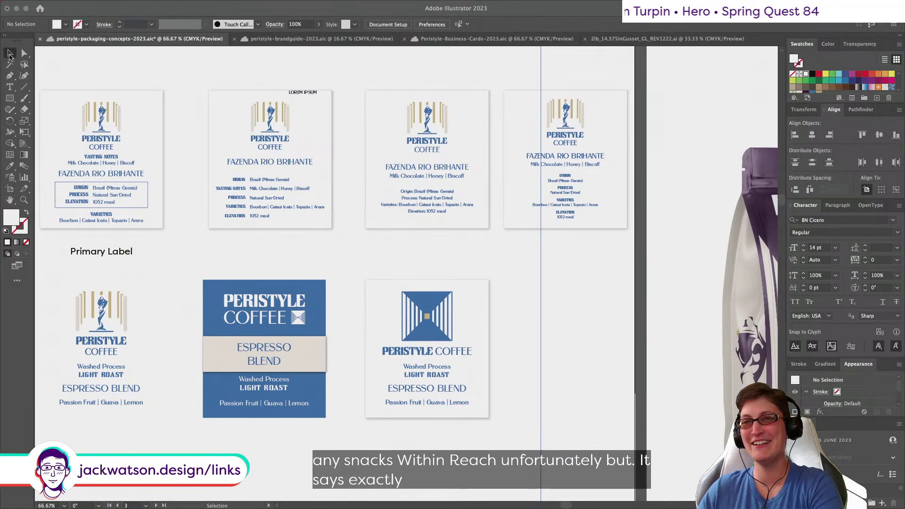
Step: Group the stacked-details label's content together with its card background
{"action": "scroll", "coordinate": [329, 235], "scroll_direction": "left", "scroll_amount": 3}
{"action": "left_click_drag", "start_coordinate": [643, 221], "coordinate": [668, 222]}
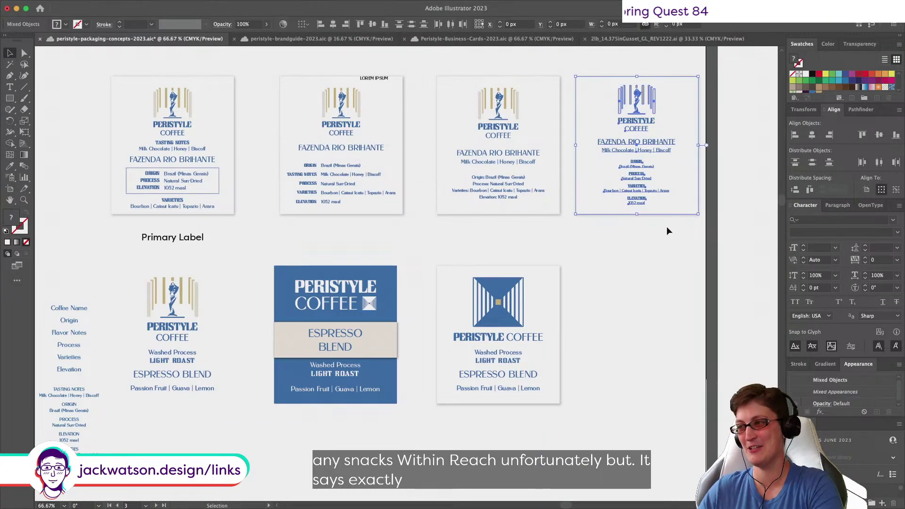
{"action": "scroll", "coordinate": [657, 233], "scroll_direction": "down", "scroll_amount": 1}
{"action": "scroll", "coordinate": [658, 234], "scroll_direction": "left", "scroll_amount": 1}
{"action": "left_click", "coordinate": [657, 234]}
Step: Delete the stray LOREM IPSUM text at the upper edge of the second label
{"action": "scroll", "coordinate": [658, 233], "scroll_direction": "up", "scroll_amount": 3}
{"action": "scroll", "coordinate": [658, 234], "scroll_direction": "left", "scroll_amount": 1}
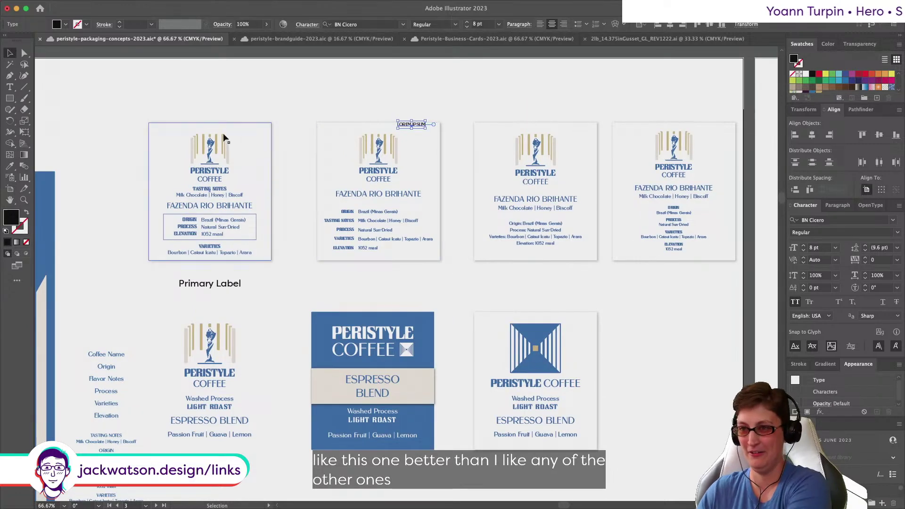
{"action": "key", "text": "alt"}
{"action": "scroll", "coordinate": [209, 137], "scroll_direction": "down", "scroll_amount": 1}
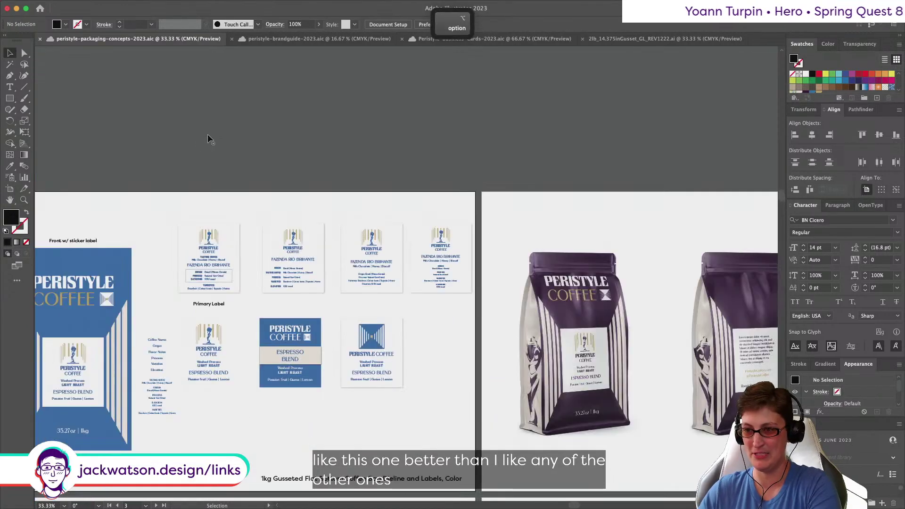
Step: Apply the drop shadow effect to the card background of the Espresso Blend label under the Primary Label caption
{"action": "left_click", "coordinate": [231, 350]}
{"action": "left_click", "coordinate": [24, 53]}
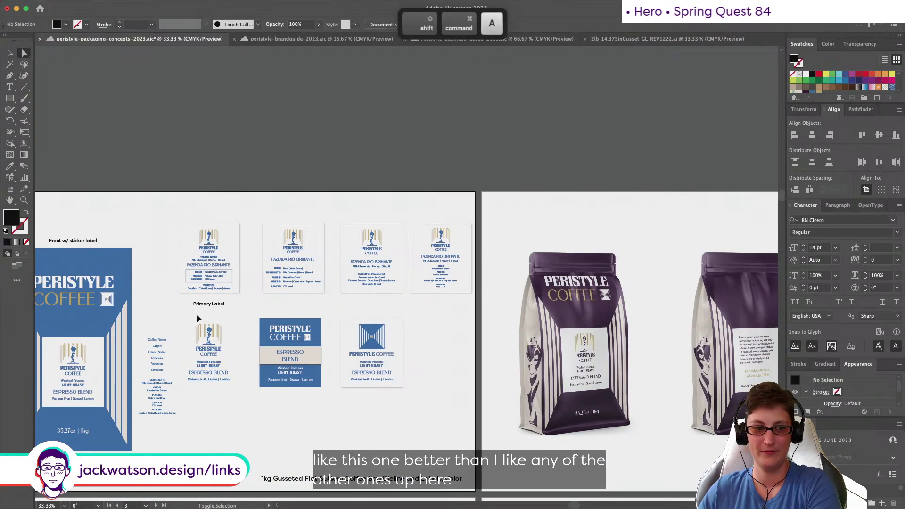
{"action": "left_click", "coordinate": [232, 340]}
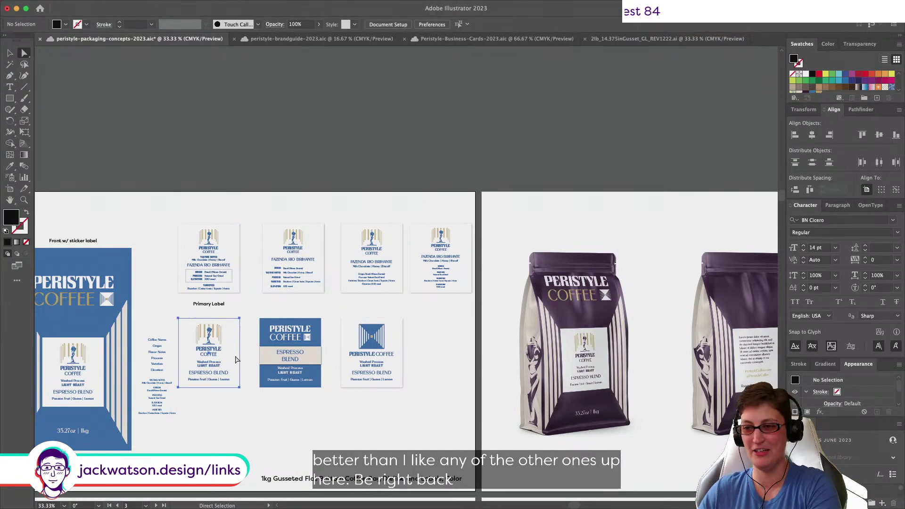
{"action": "left_click", "coordinate": [235, 354]}
{"action": "left_click", "coordinate": [11, 166]}
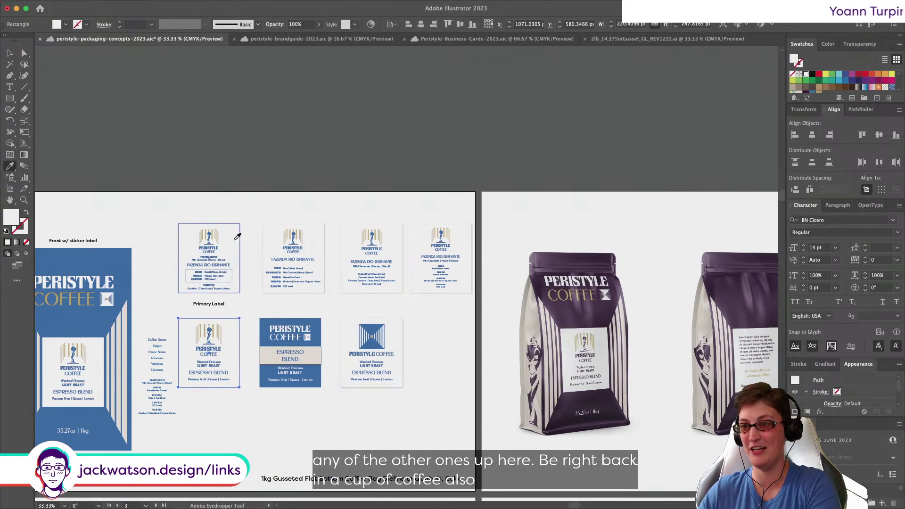
{"action": "left_click", "coordinate": [167, 5]}
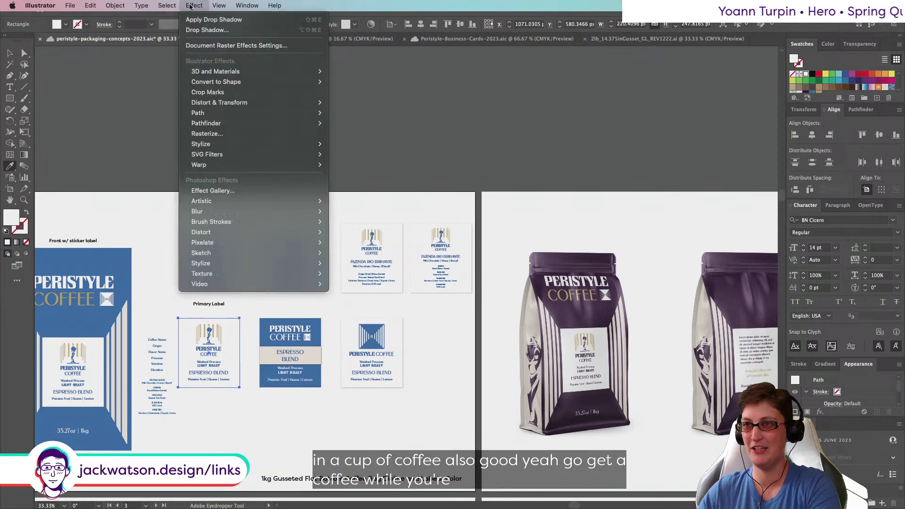
{"action": "left_click", "coordinate": [11, 54]}
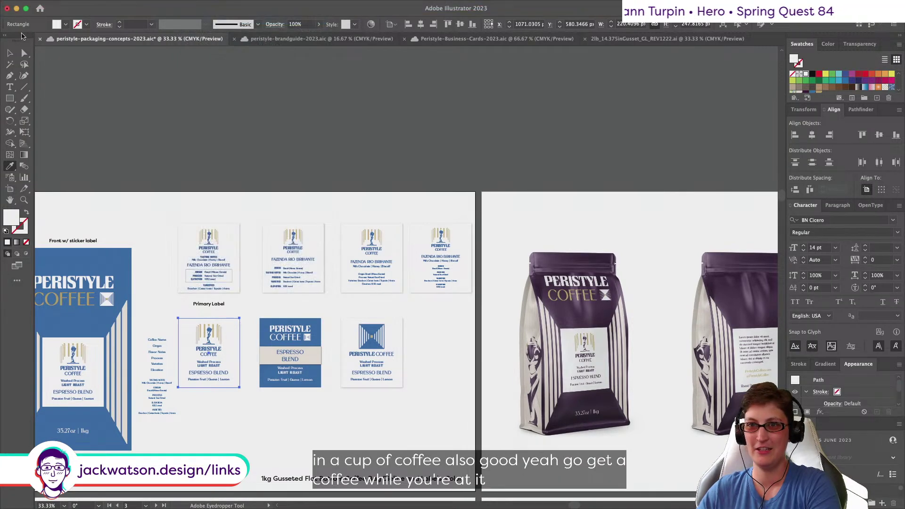
{"action": "left_click", "coordinate": [193, 191]}
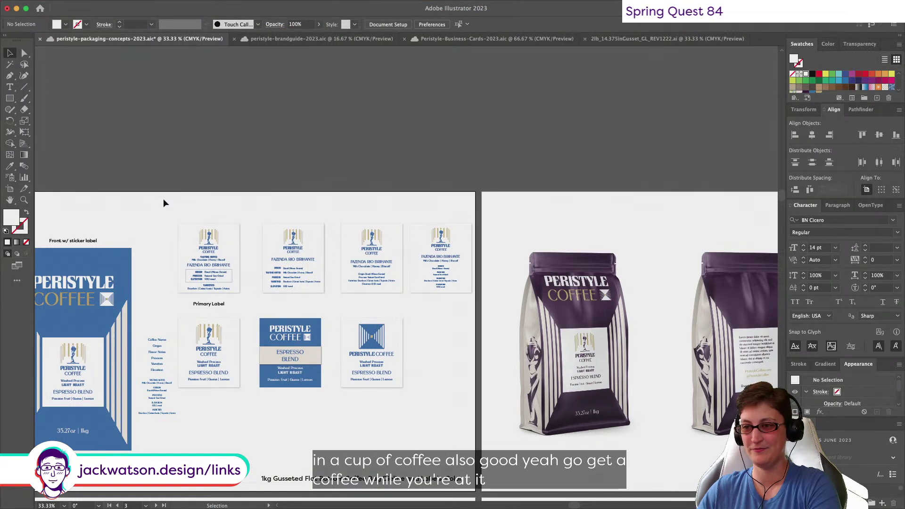
Step: Move the grouped text notes beside the bag front off the artboard onto the pasteboard above it
{"action": "scroll", "coordinate": [163, 199], "scroll_direction": "left", "scroll_amount": 2}
{"action": "scroll", "coordinate": [180, 335], "scroll_direction": "left", "scroll_amount": 3}
{"action": "scroll", "coordinate": [180, 335], "scroll_direction": "down", "scroll_amount": 1}
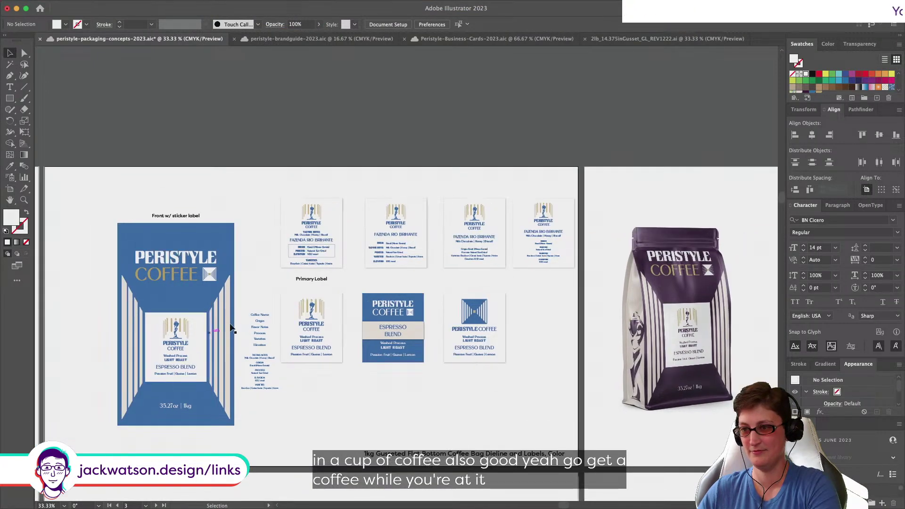
{"action": "left_click", "coordinate": [256, 378]}
{"action": "left_click_drag", "start_coordinate": [269, 371], "coordinate": [320, 106]}
Step: Recolor the text notes on the pasteboard white
{"action": "left_click_drag", "start_coordinate": [273, 168], "coordinate": [551, 268]}
{"action": "scroll", "coordinate": [377, 127], "scroll_direction": "up", "scroll_amount": 3}
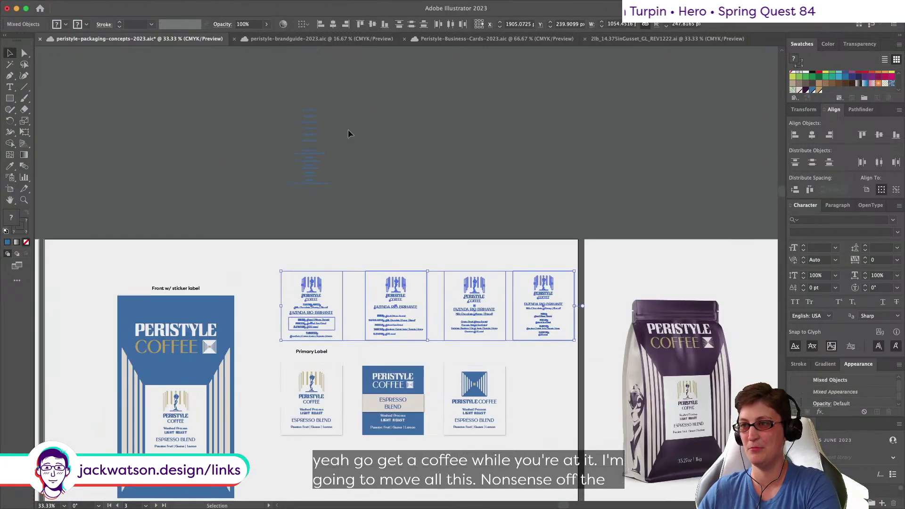
{"action": "left_click", "coordinate": [298, 110]}
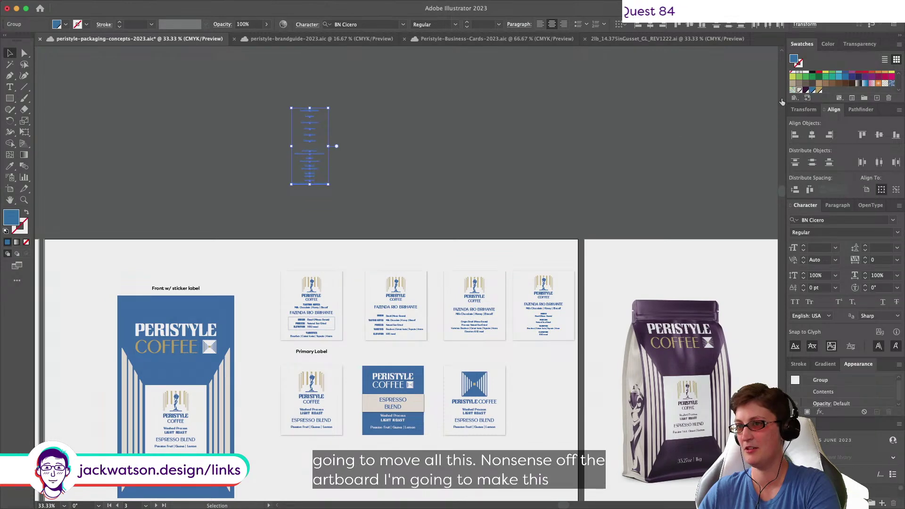
{"action": "left_click", "coordinate": [798, 90]}
Step: Shift the text notes left and move the first three Fazenda Rio Brihante labels onto the pasteboard beside them
{"action": "left_click_drag", "start_coordinate": [306, 165], "coordinate": [225, 161]}
{"action": "left_click_drag", "start_coordinate": [448, 323], "coordinate": [479, 338]}
{"action": "left_click_drag", "start_coordinate": [468, 278], "coordinate": [459, 118]}
{"action": "left_click", "coordinate": [314, 392]}
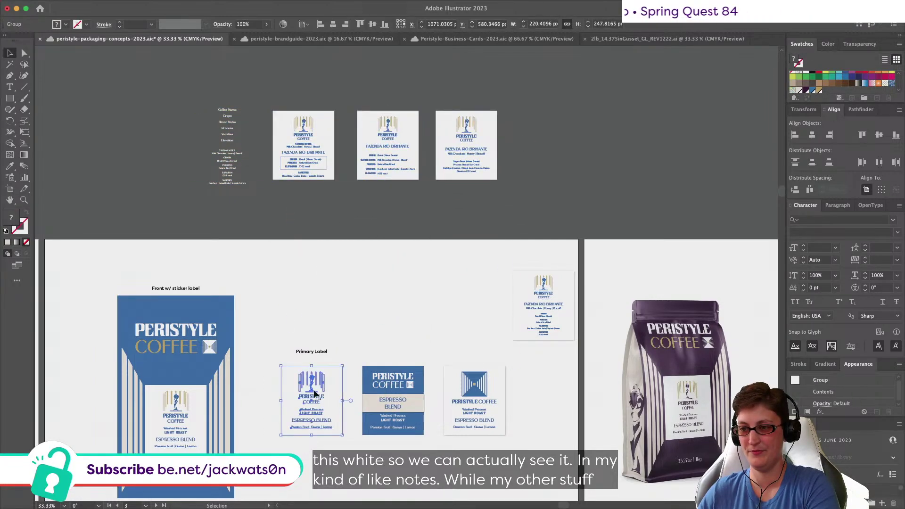
{"action": "left_click_drag", "start_coordinate": [314, 396], "coordinate": [565, 128]}
{"action": "key", "text": "ctrl+z"}
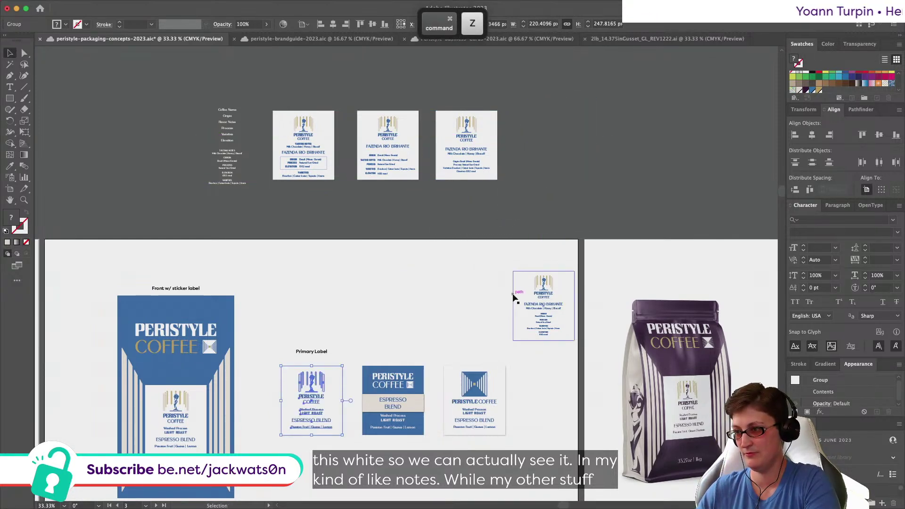
Step: Place a copy of the stacked-details label on the pasteboard next to the three stored versions, keeping the original on the artboard
{"action": "left_click", "coordinate": [512, 299]}
{"action": "left_click_drag", "start_coordinate": [468, 256], "coordinate": [580, 171]}
{"action": "key", "text": "super+c"}
{"action": "key", "text": "super+f"}
Step: Align the stacked-details label horizontally and vertically to the centers of the first Espresso Blend label as key object
{"action": "left_click", "coordinate": [297, 427], "text": "shift"}
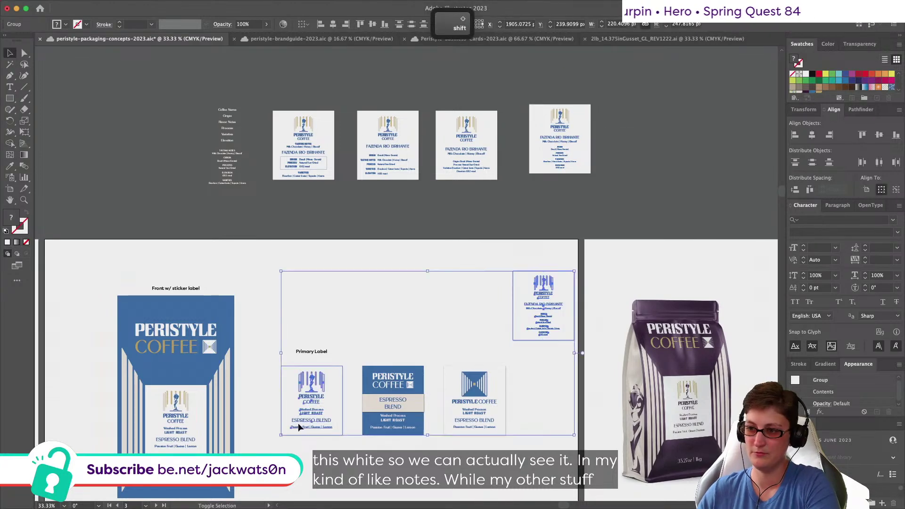
{"action": "left_click", "coordinate": [313, 403]}
{"action": "left_click", "coordinate": [336, 24]}
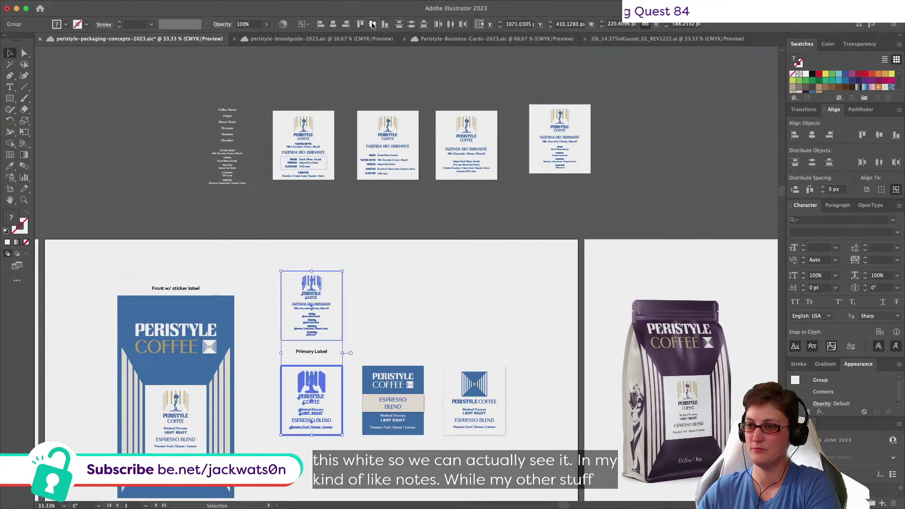
{"action": "left_click", "coordinate": [372, 24]}
{"action": "key", "text": "super+shift+a"}
Step: Move the first Espresso Blend label to the end of the pasteboard row and paste the stacked-details label back in the primary position
{"action": "left_click", "coordinate": [325, 390]}
{"action": "key", "text": "super+x"}
{"action": "left_click_drag", "start_coordinate": [316, 397], "coordinate": [648, 139]}
{"action": "key", "text": "super+f"}
{"action": "left_click", "coordinate": [297, 294]}
{"action": "scroll", "coordinate": [297, 293], "scroll_direction": "down", "scroll_amount": 3}
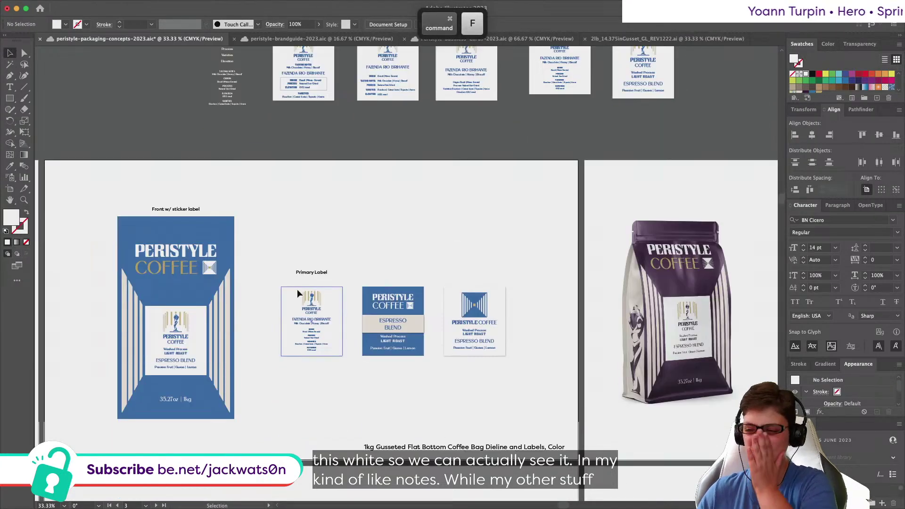
Step: Move the last two pasteboard labels closer to the others and line them up with the bottom of the row
{"action": "scroll", "coordinate": [289, 299], "scroll_direction": "up", "scroll_amount": 4}
{"action": "left_click_drag", "start_coordinate": [701, 195], "coordinate": [336, 137]}
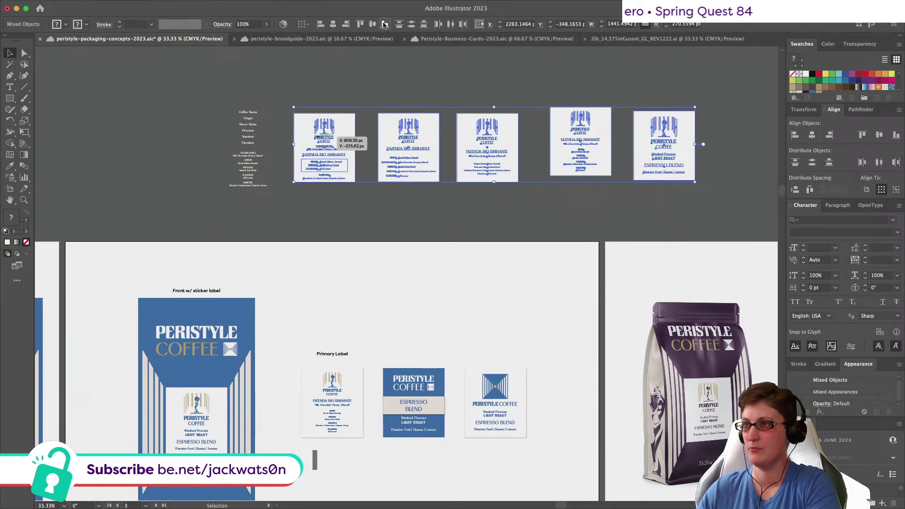
{"action": "left_click", "coordinate": [606, 200]}
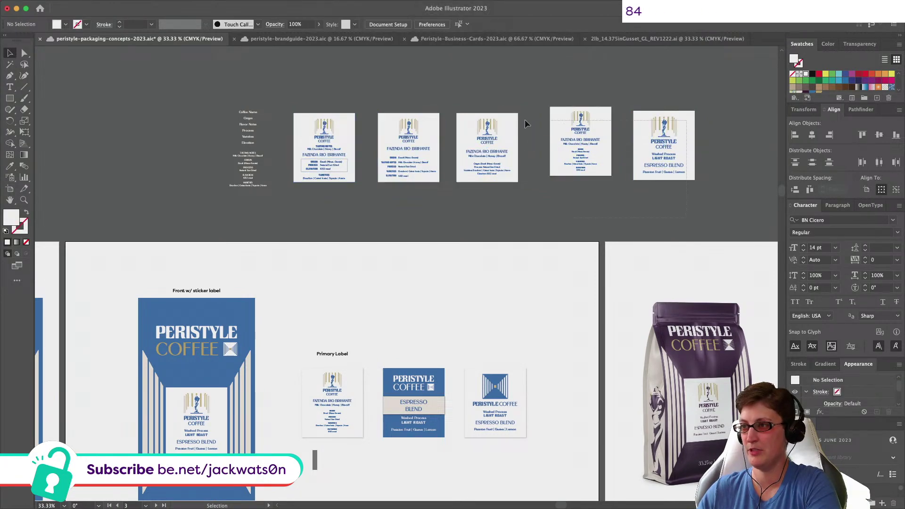
{"action": "left_click_drag", "start_coordinate": [519, 124], "coordinate": [547, 138]}
{"action": "left_click", "coordinate": [388, 24]}
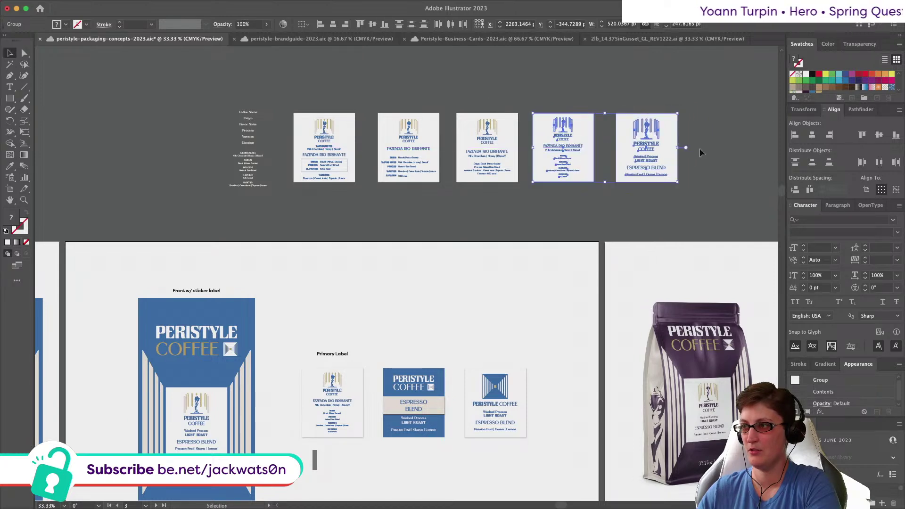
Step: Move the Espresso Blend label on the pasteboard slightly left to even out the spacing in the row
{"action": "left_click", "coordinate": [686, 153]}
{"action": "left_click_drag", "start_coordinate": [671, 155], "coordinate": [661, 158]}
{"action": "scroll", "coordinate": [486, 254], "scroll_direction": "down", "scroll_amount": 3}
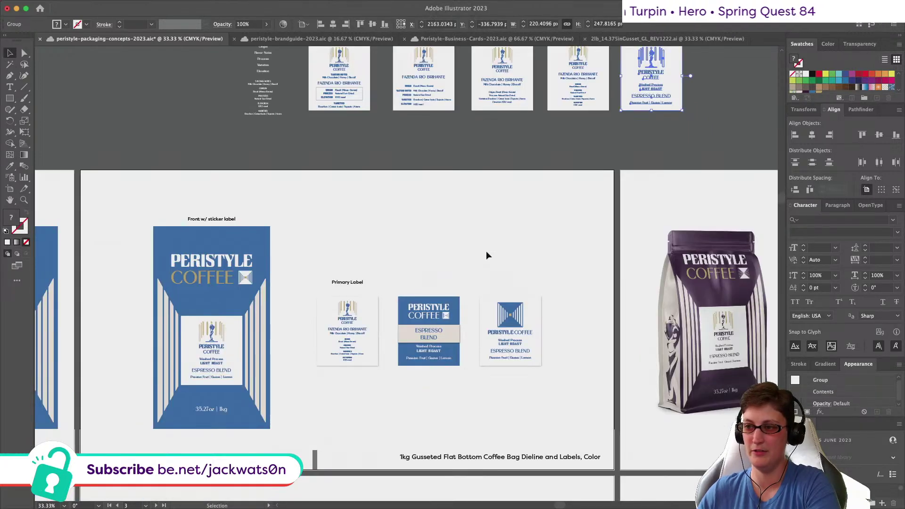
{"action": "scroll", "coordinate": [486, 255], "scroll_direction": "down", "scroll_amount": 3}
{"action": "left_click", "coordinate": [374, 329]}
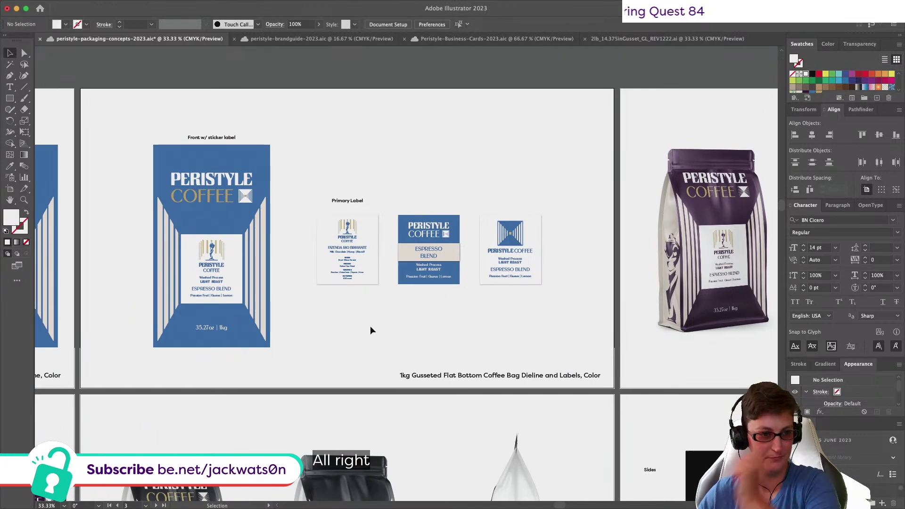
{"action": "scroll", "coordinate": [371, 331], "scroll_direction": "left", "scroll_amount": 1}
{"action": "scroll", "coordinate": [392, 278], "scroll_direction": "up", "scroll_amount": 3}
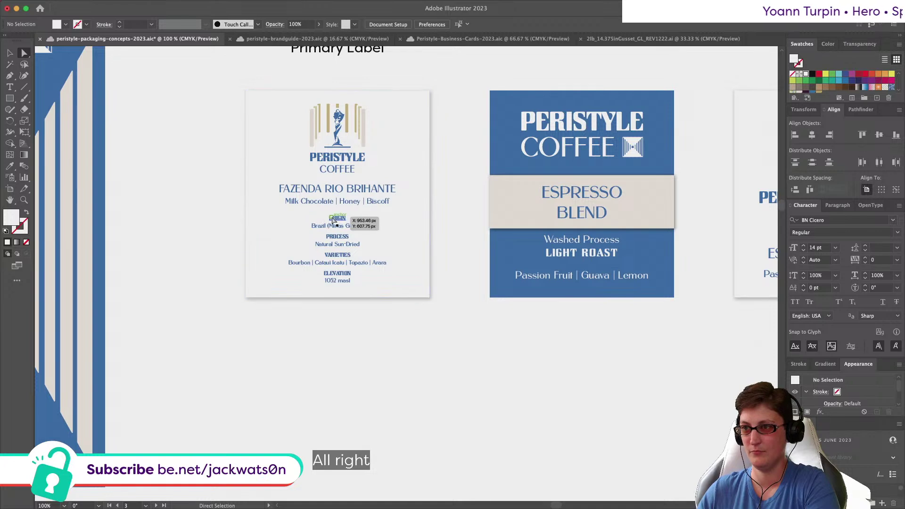
Step: Group the origin, process, varieties and elevation lines, set them to 8 pt, and center their paragraph alignment
{"action": "left_click", "coordinate": [315, 225]}
{"action": "scroll", "coordinate": [475, 287], "scroll_direction": "right", "scroll_amount": 1}
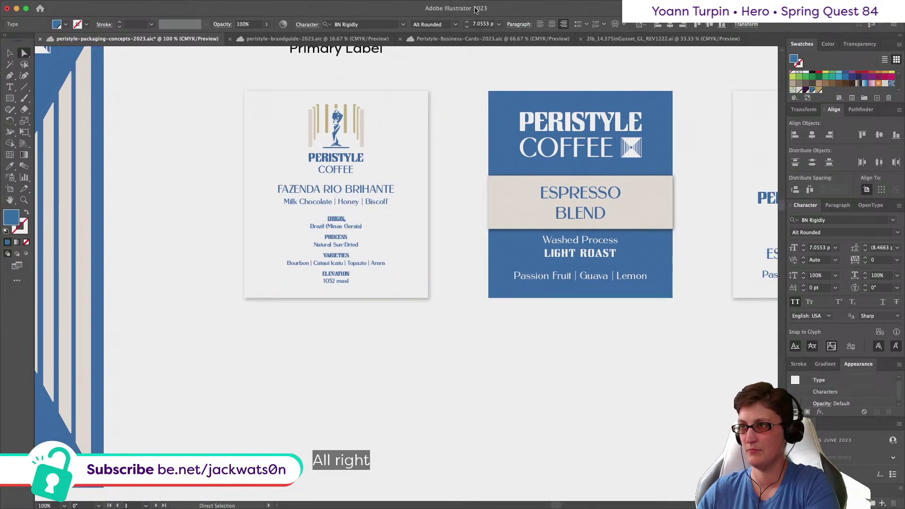
{"action": "left_click", "coordinate": [344, 239], "text": "shift"}
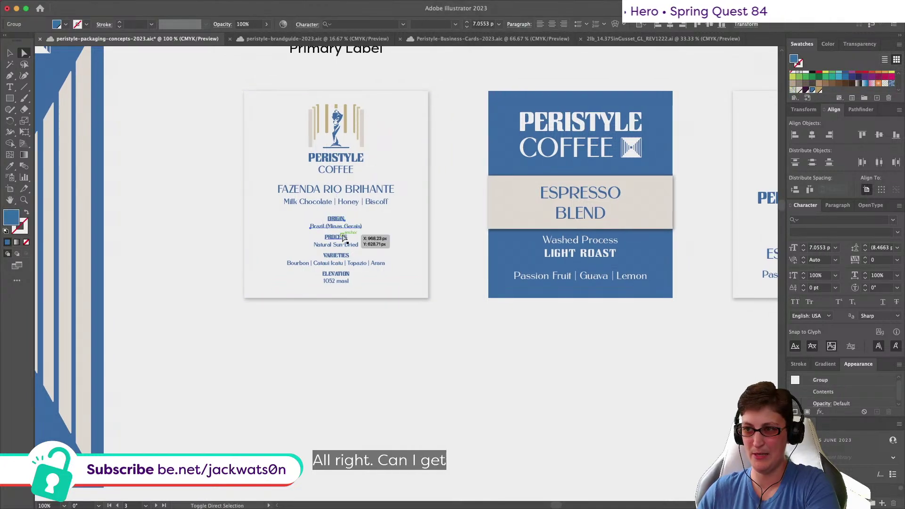
{"action": "key", "text": "super+g"}
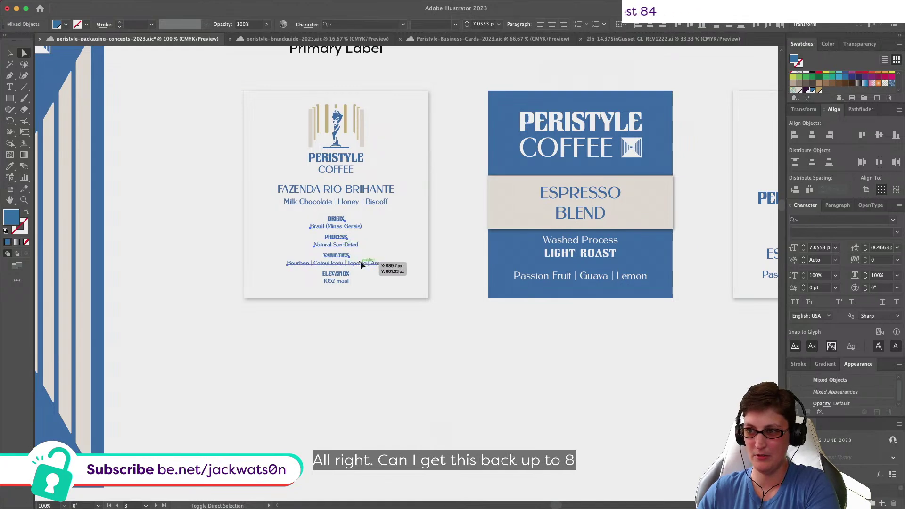
{"action": "key", "text": "super+g"}
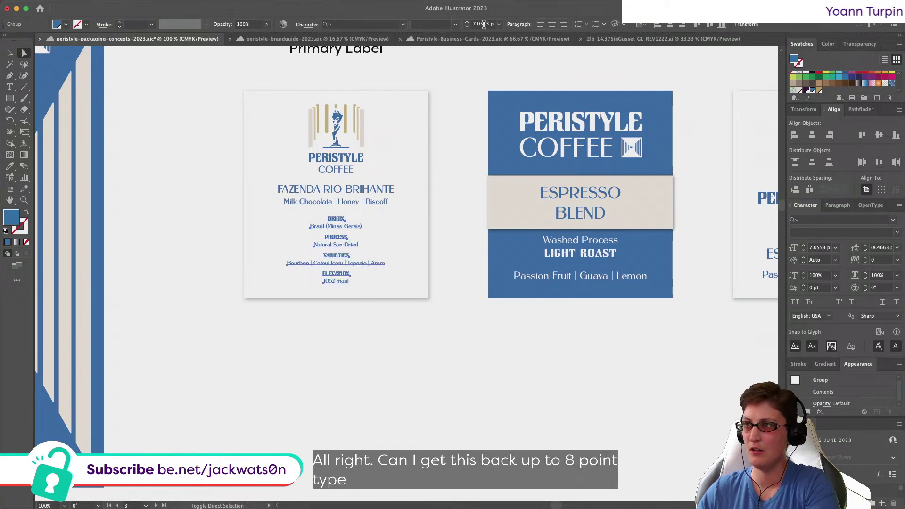
{"action": "type", "text": "8"}
{"action": "key", "text": "Return"}
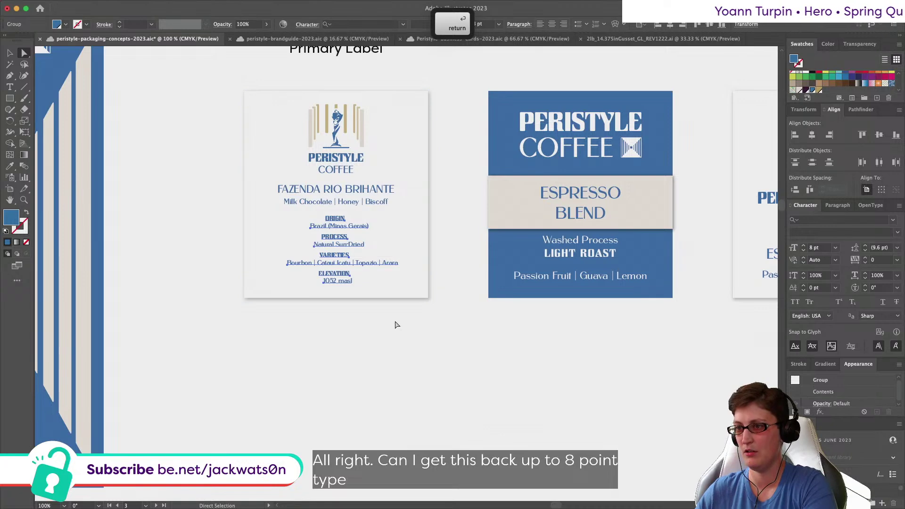
{"action": "left_click", "coordinate": [550, 24]}
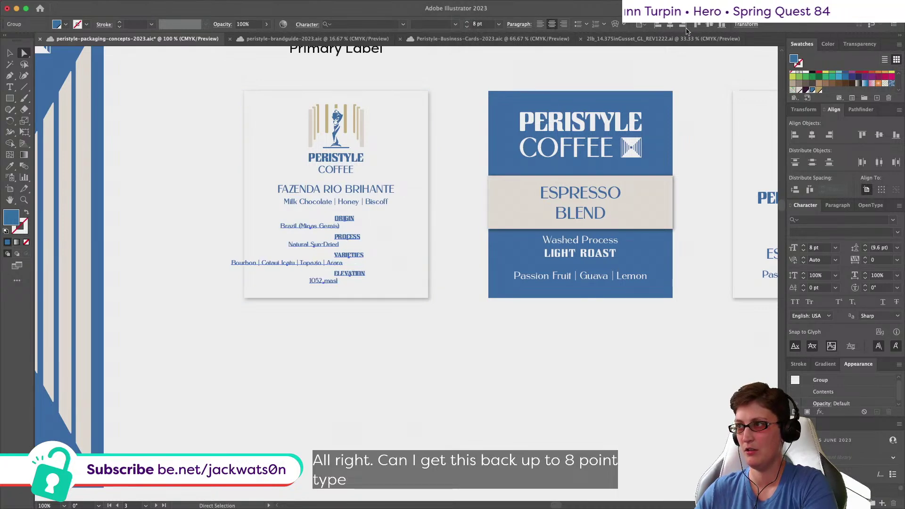
Step: Try to center the grouped details block horizontally on the first label's white background
{"action": "left_click", "coordinate": [674, 27]}
{"action": "left_click", "coordinate": [283, 236], "text": "shift"}
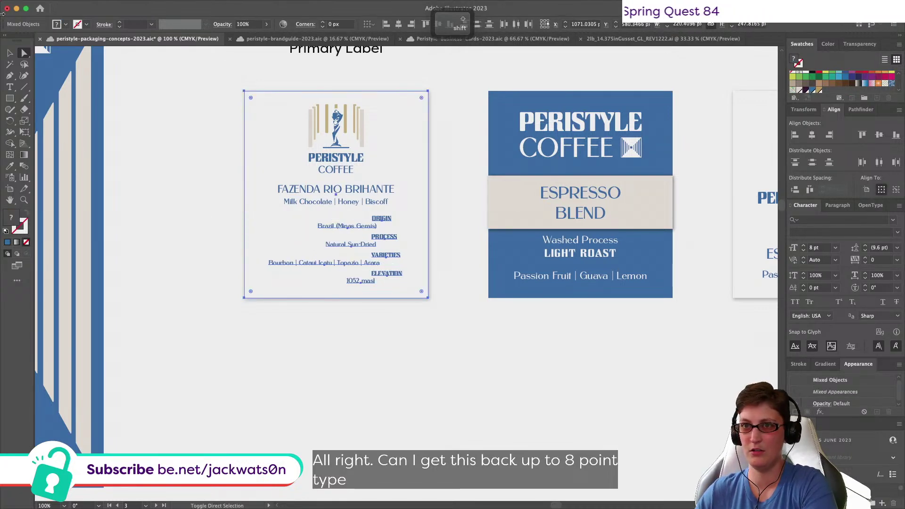
{"action": "left_click", "coordinate": [10, 56]}
{"action": "left_click", "coordinate": [246, 109]}
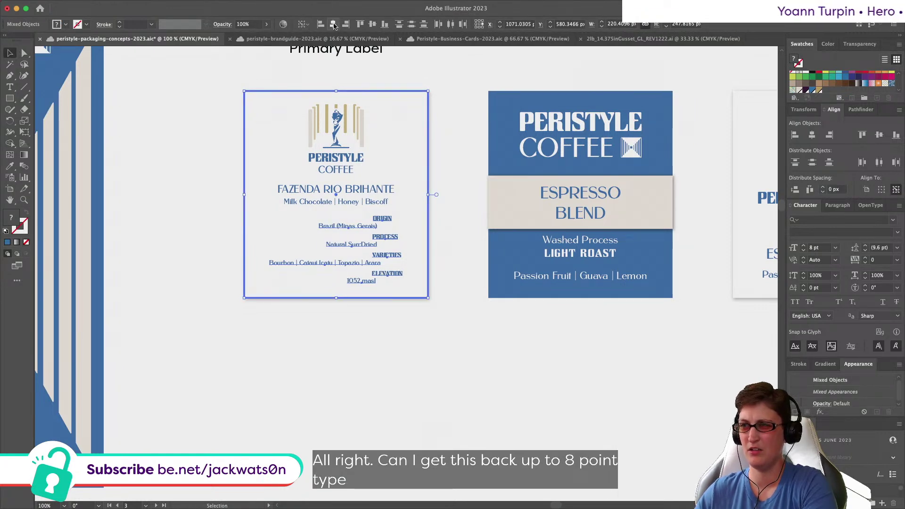
{"action": "left_click", "coordinate": [384, 221]}
{"action": "right_click", "coordinate": [329, 254]}
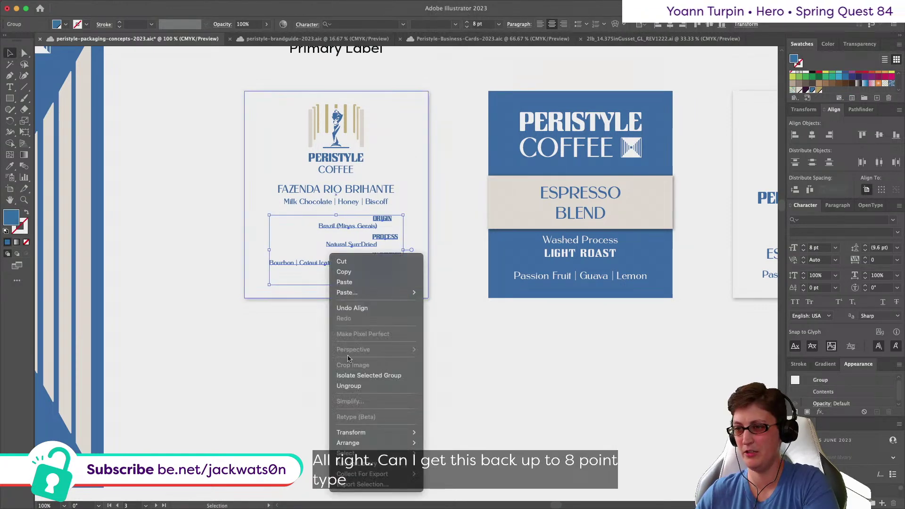
{"action": "left_click", "coordinate": [318, 347]}
{"action": "left_click", "coordinate": [255, 127], "text": "shift"}
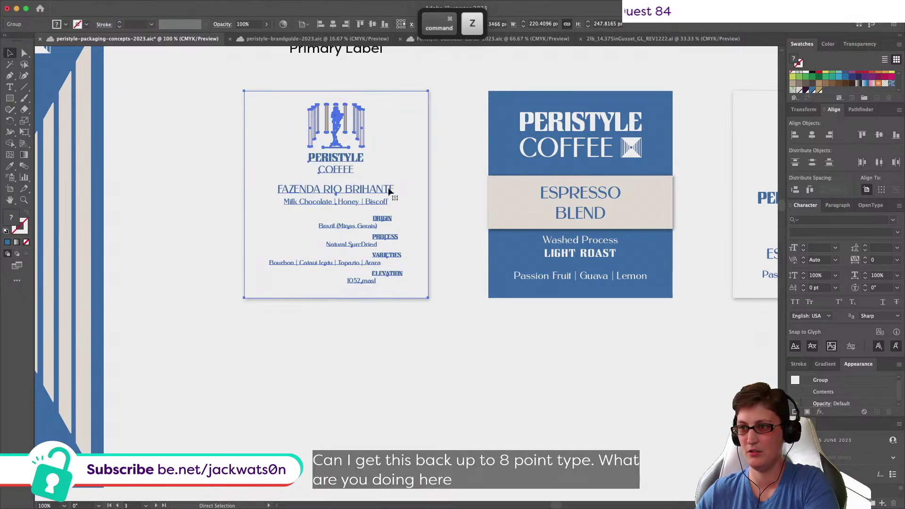
{"action": "key", "text": "shift+ctrl+a"}
Step: Isolate the first label's contents, ungroup the details block, and align its lines horizontally to the center of the tasting notes
{"action": "left_click", "coordinate": [383, 220]}
{"action": "double_click", "coordinate": [383, 220]}
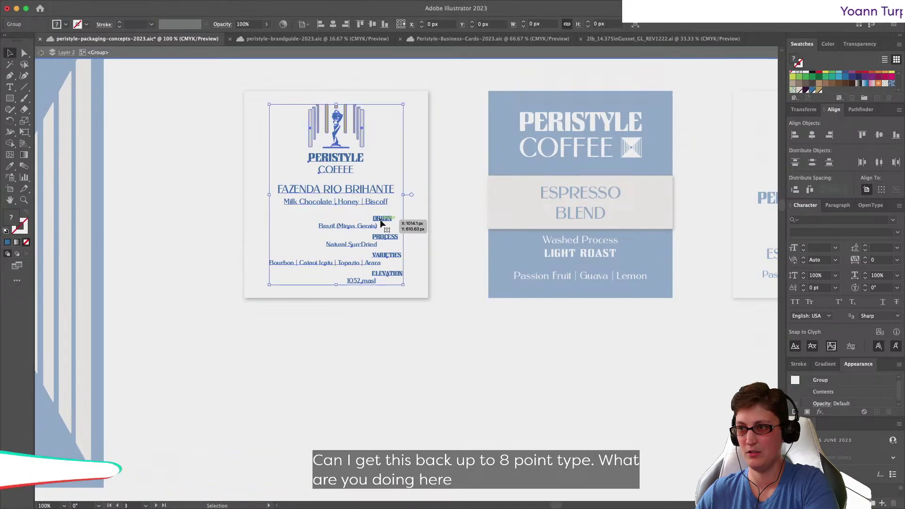
{"action": "left_click", "coordinate": [380, 223]}
{"action": "key", "text": "ctrl+a"}
{"action": "right_click", "coordinate": [282, 223]}
{"action": "left_click", "coordinate": [300, 370]}
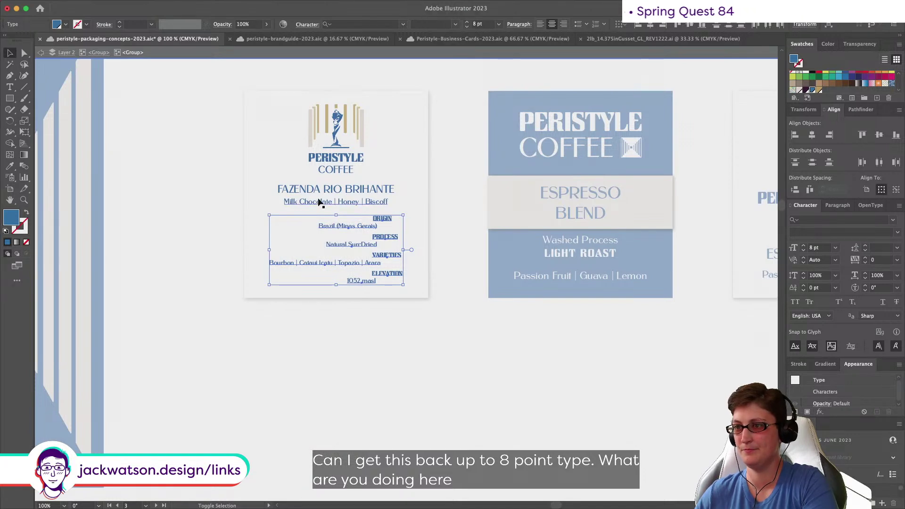
{"action": "left_click", "coordinate": [650, 25]}
{"action": "key", "text": "shift+super+a"}
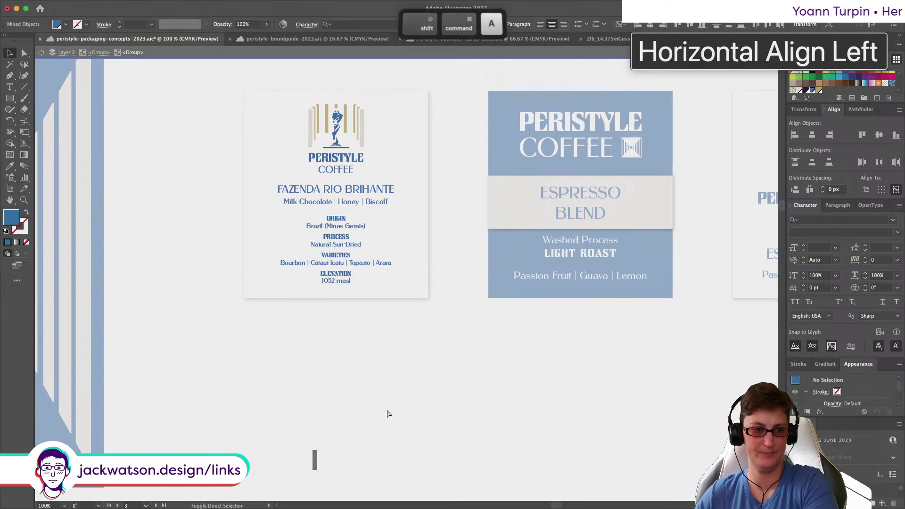
Step: Nudge the elevation and varieties lines down to open up the spacing in the lower half of the details
{"action": "key", "text": "super+equal"}
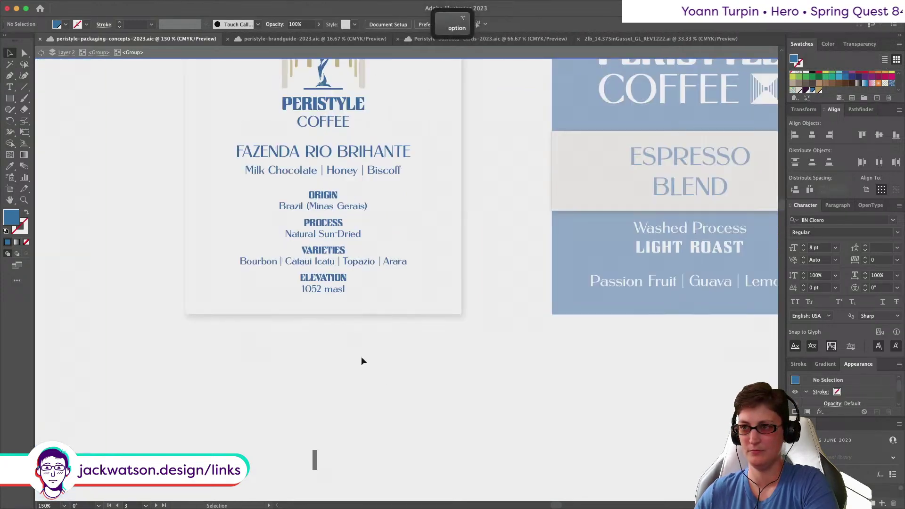
{"action": "left_click", "coordinate": [340, 344]}
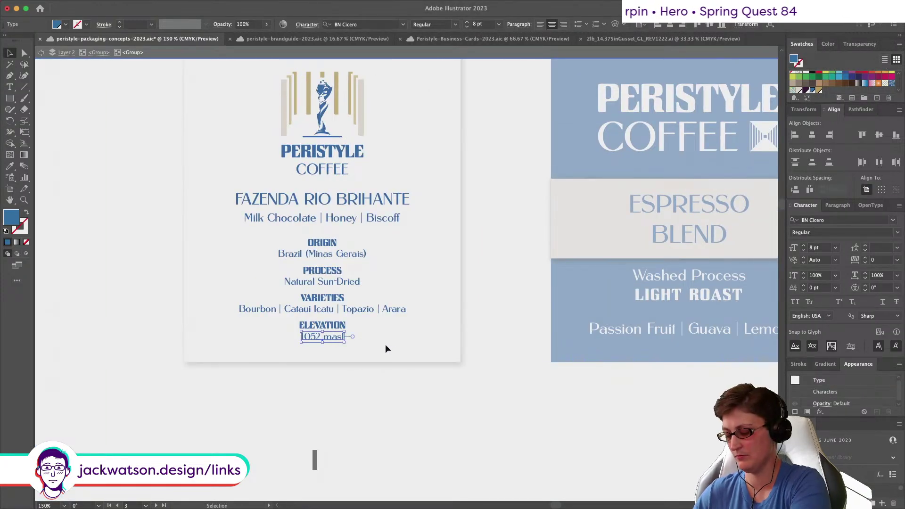
{"action": "key", "text": "Down"}
{"action": "key", "text": "Down"}
{"action": "left_click_drag", "start_coordinate": [307, 332], "coordinate": [296, 292]}
{"action": "key", "text": "Down"}
{"action": "key", "text": "Down"}
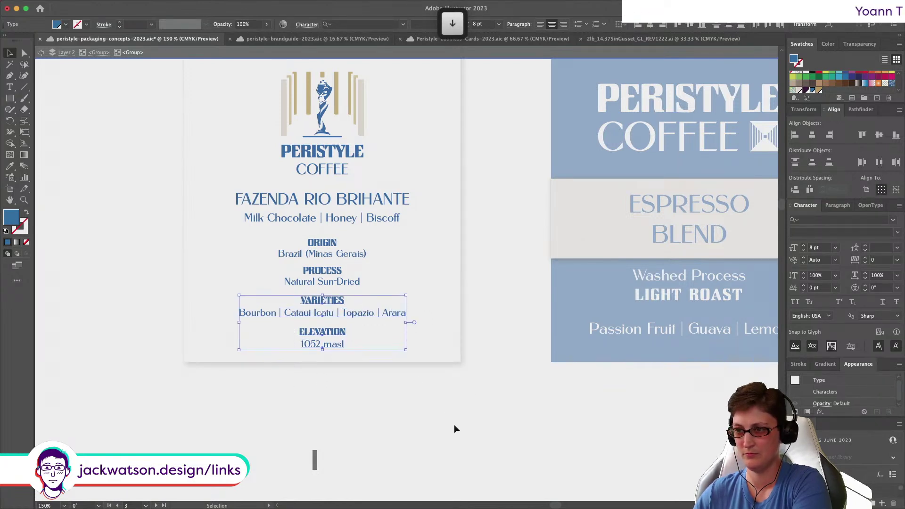
Step: Nudge the process and origin lines and those below them down for even spacing, and group all the detail lines
{"action": "left_click_drag", "start_coordinate": [247, 258], "coordinate": [391, 357]}
{"action": "key", "text": "Down"}
{"action": "key", "text": "Down"}
{"action": "left_click_drag", "start_coordinate": [266, 250], "coordinate": [209, 233]}
{"action": "key", "text": "Down"}
{"action": "key", "text": "super+g"}
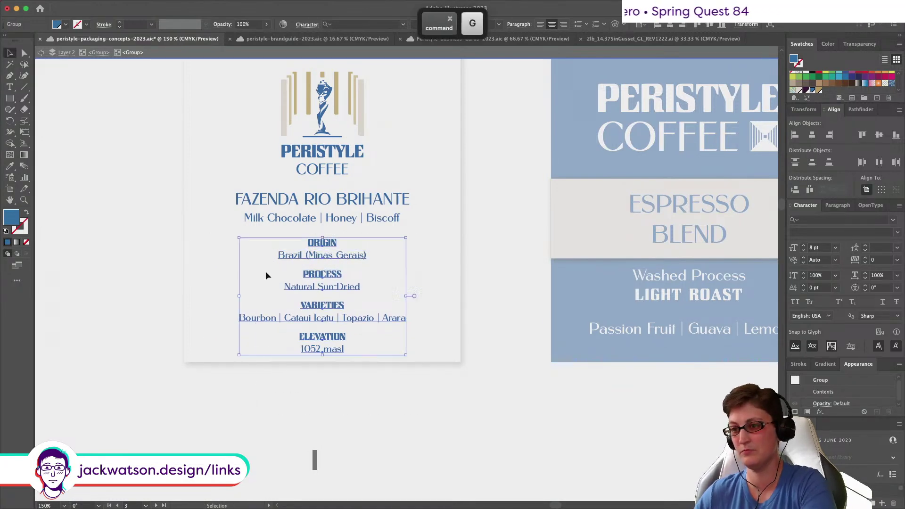
Step: Set the tasting notes line to 10 pt and the Fazenda Rio Brihante coffee name to 14 pt
{"action": "scroll", "coordinate": [309, 253], "scroll_direction": "up", "scroll_amount": 2}
{"action": "left_click", "coordinate": [317, 229]}
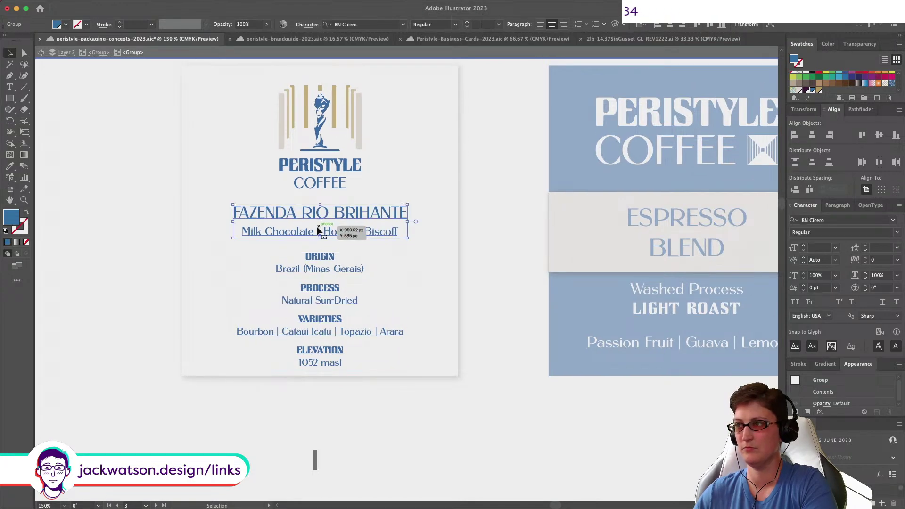
{"action": "left_click", "coordinate": [24, 52]}
{"action": "key", "text": "super+shift+a"}
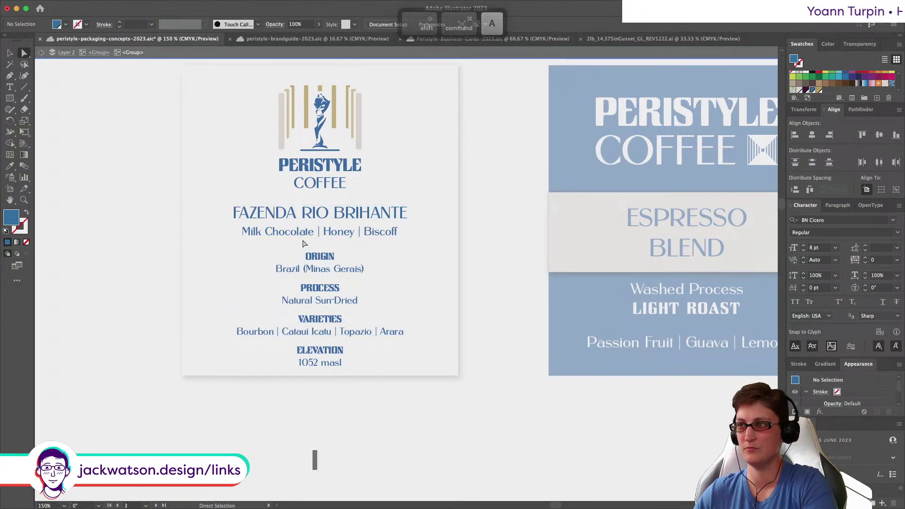
{"action": "left_click", "coordinate": [301, 233]}
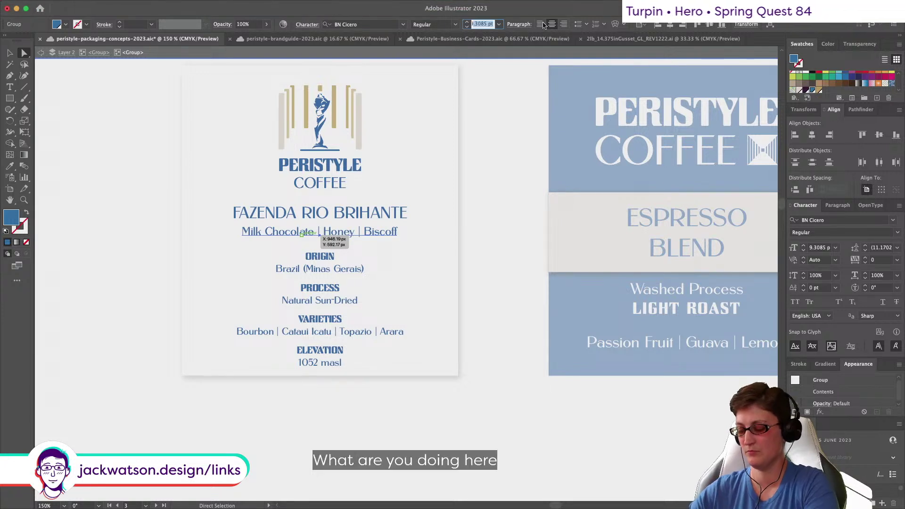
{"action": "type", "text": "10"}
{"action": "key", "text": "Tab"}
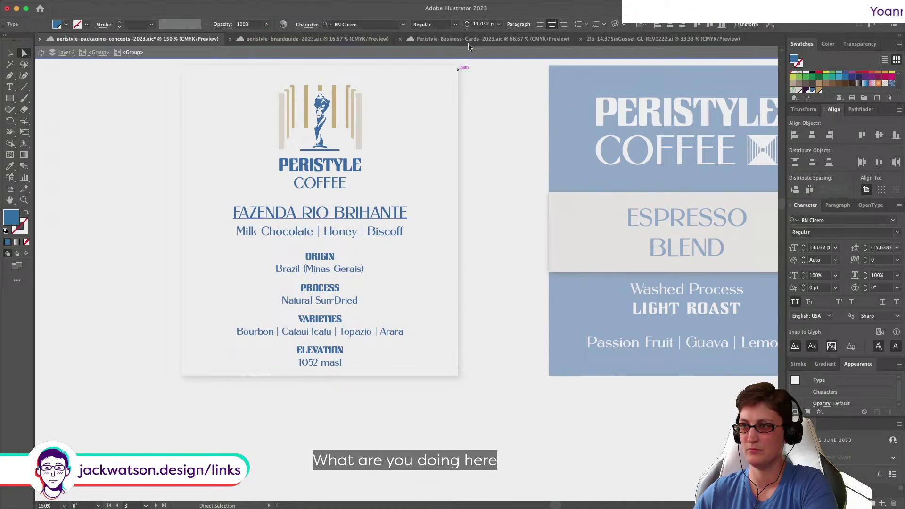
{"action": "type", "text": "14"}
{"action": "key", "text": "Return"}
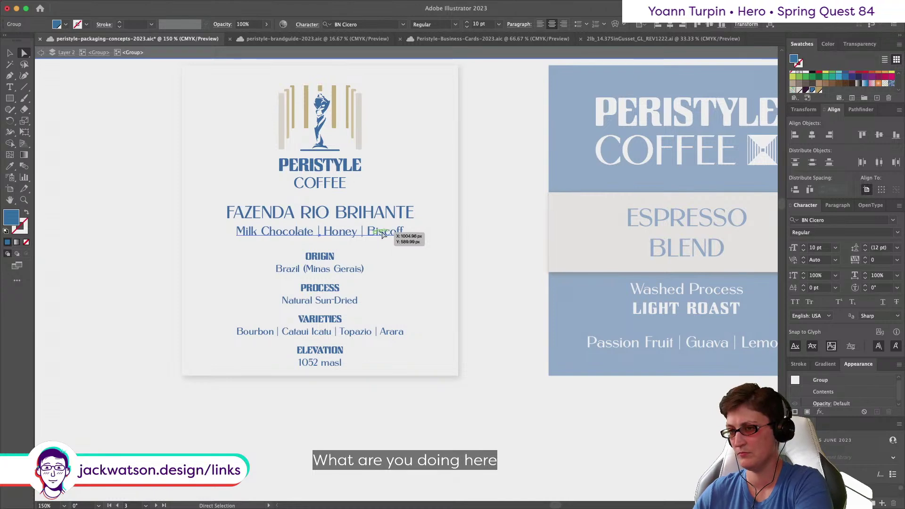
{"action": "key", "text": "v"}
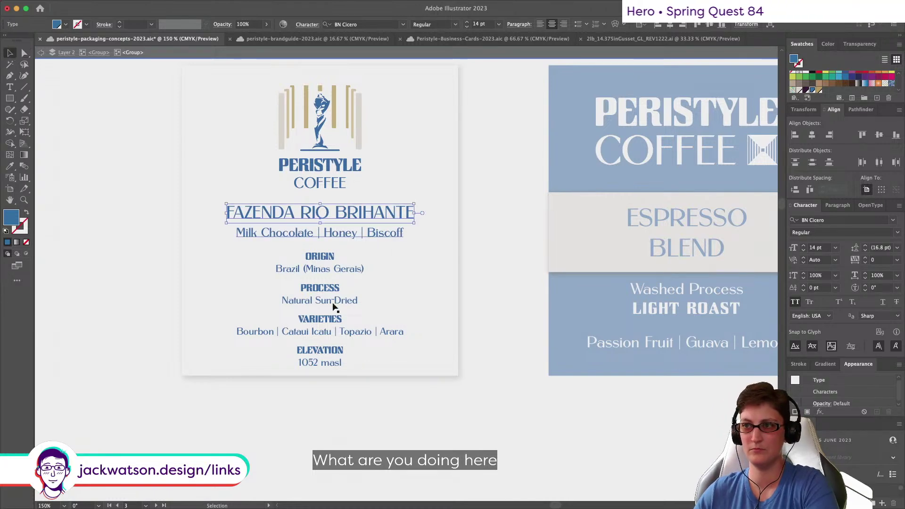
{"action": "scroll", "coordinate": [438, 434], "scroll_direction": "up", "scroll_amount": 2}
{"action": "left_click_drag", "start_coordinate": [466, 485], "coordinate": [251, 151]}
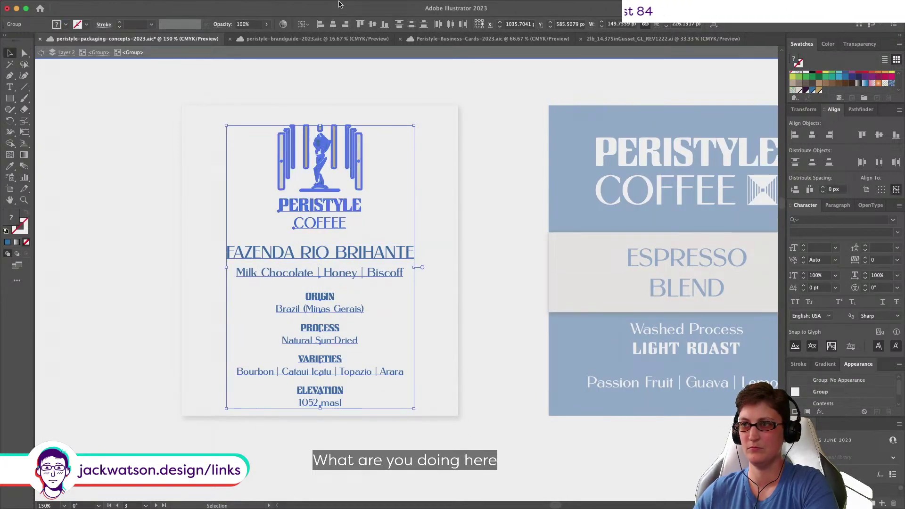
{"action": "key", "text": "super+shift+a"}
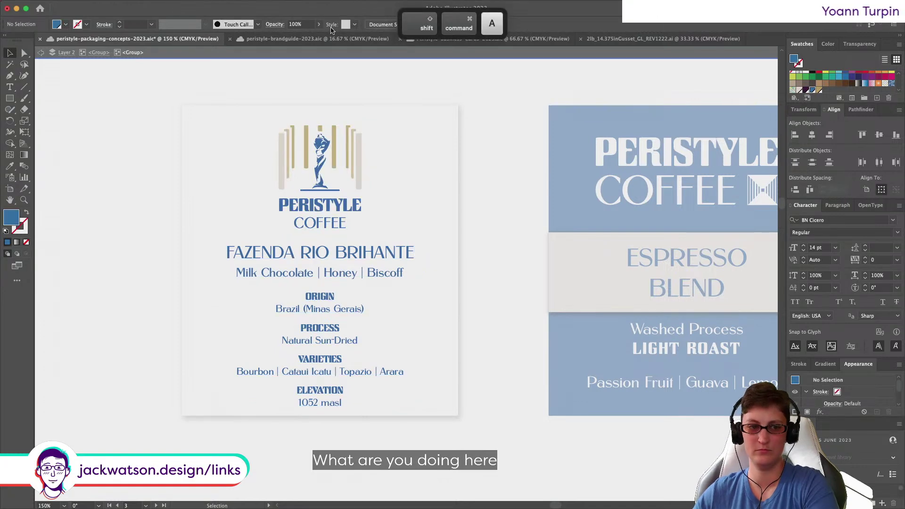
Step: Isolate the label group and vertically center its contents on the white background as key object
{"action": "double_click", "coordinate": [196, 141]}
{"action": "left_click", "coordinate": [196, 142]}
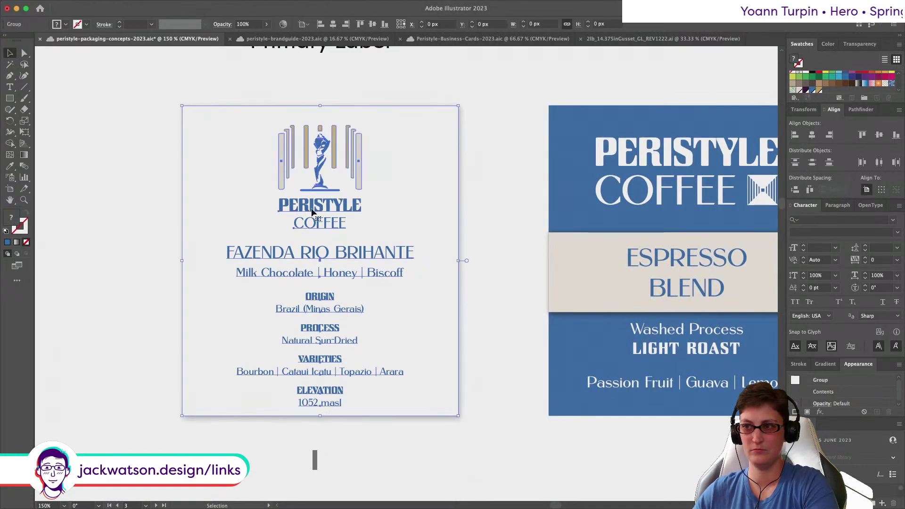
{"action": "double_click", "coordinate": [414, 193]}
{"action": "left_click_drag", "start_coordinate": [445, 426], "coordinate": [333, 214]}
{"action": "key", "text": "super+z"}
{"action": "key", "text": "super+z"}
{"action": "left_click", "coordinate": [377, 451]}
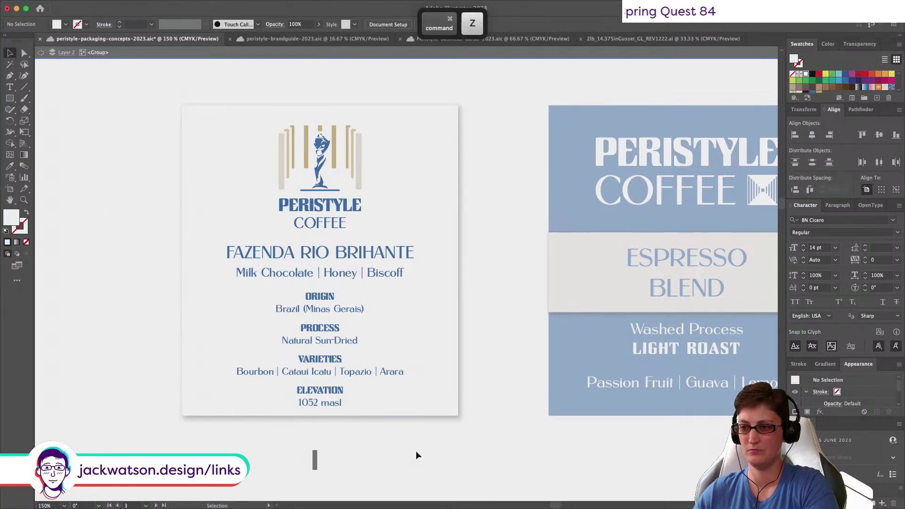
{"action": "left_click_drag", "start_coordinate": [416, 451], "coordinate": [263, 117]}
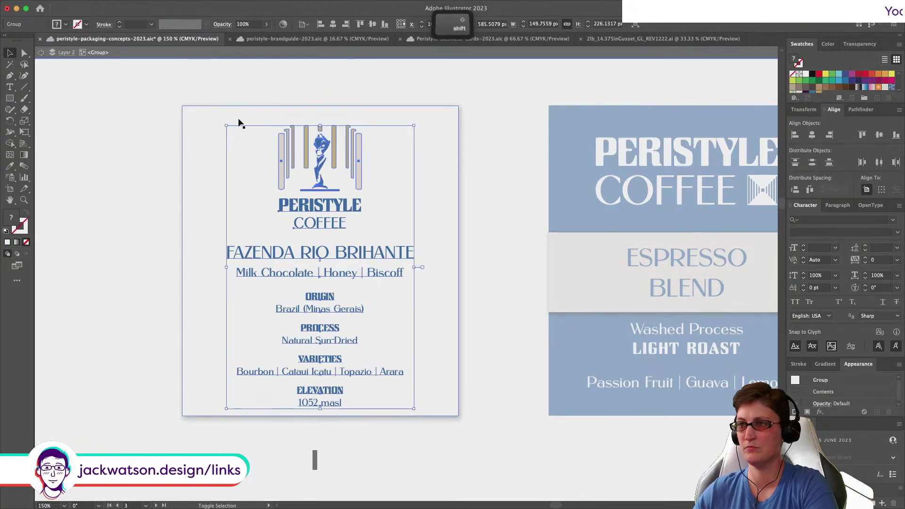
{"action": "left_click", "coordinate": [215, 117], "text": "shift"}
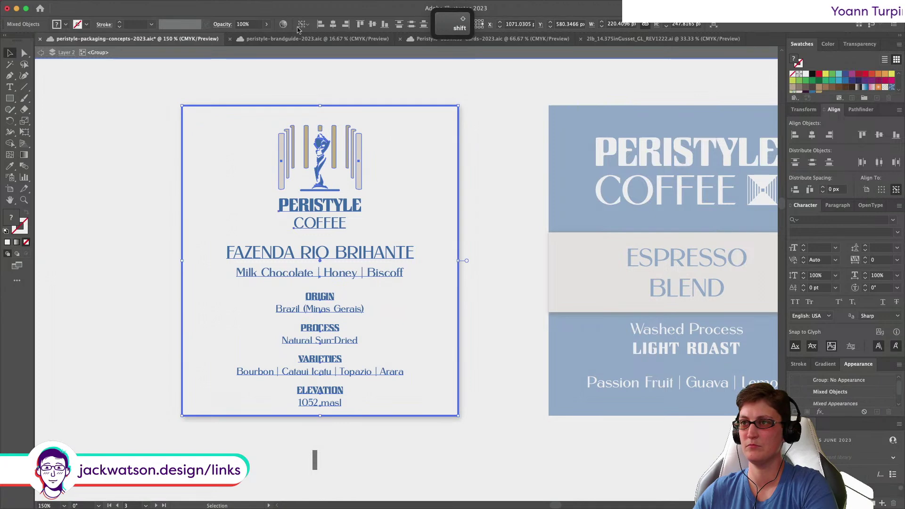
{"action": "left_click", "coordinate": [372, 24]}
{"action": "left_click", "coordinate": [483, 187]}
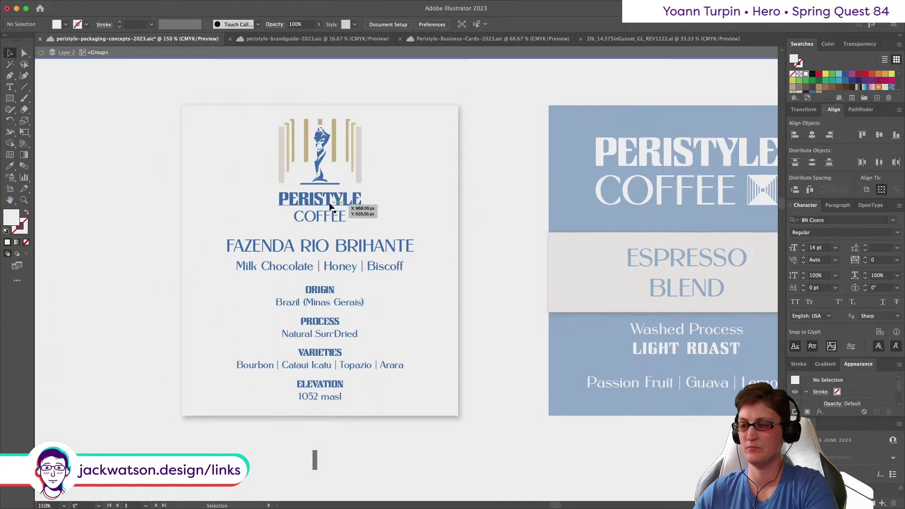
Step: Nudge the tasting notes up and the coffee name down to bring them closer together, and leave the isolated group
{"action": "scroll", "coordinate": [330, 206], "scroll_direction": "down", "scroll_amount": 1}
{"action": "key", "text": "a"}
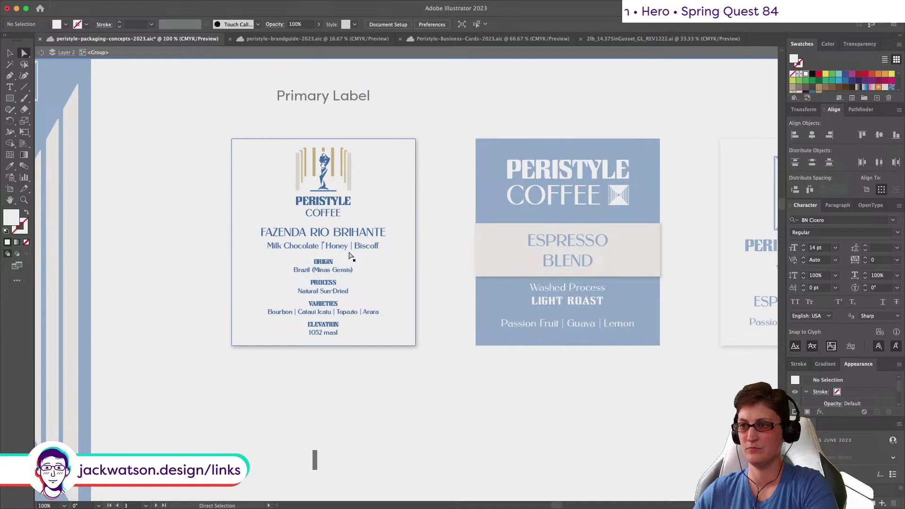
{"action": "left_click", "coordinate": [372, 246], "text": "alt"}
{"action": "left_click", "coordinate": [377, 233]}
{"action": "key", "text": "Down"}
{"action": "left_click", "coordinate": [437, 265]}
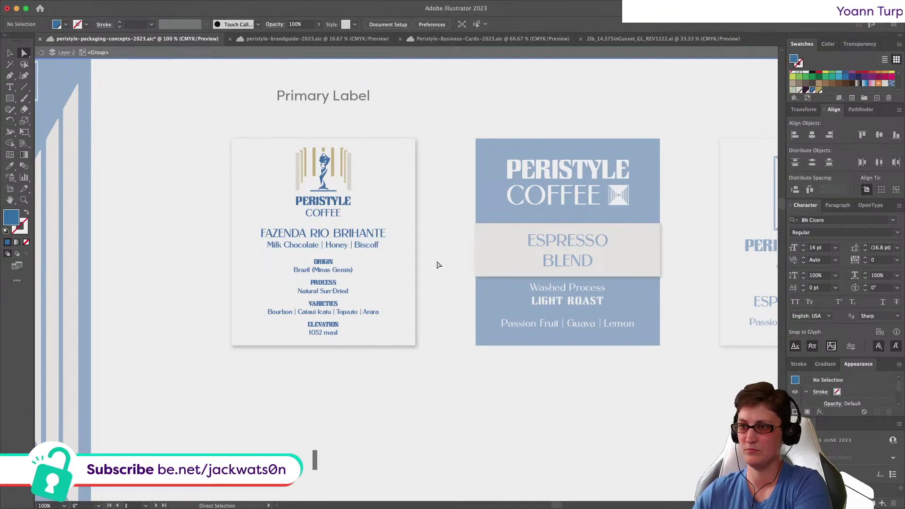
{"action": "scroll", "coordinate": [437, 265], "scroll_direction": "up", "scroll_amount": 1}
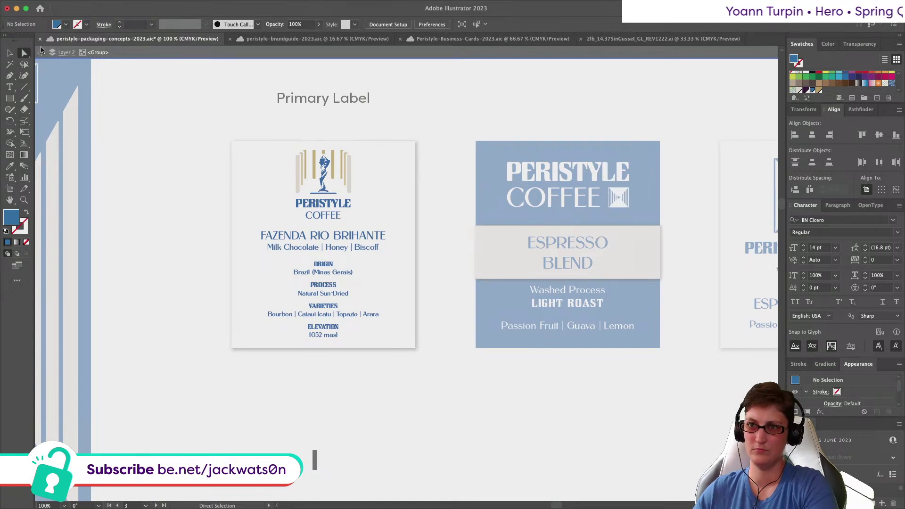
{"action": "scroll", "coordinate": [226, 241], "scroll_direction": "down", "scroll_amount": 2}
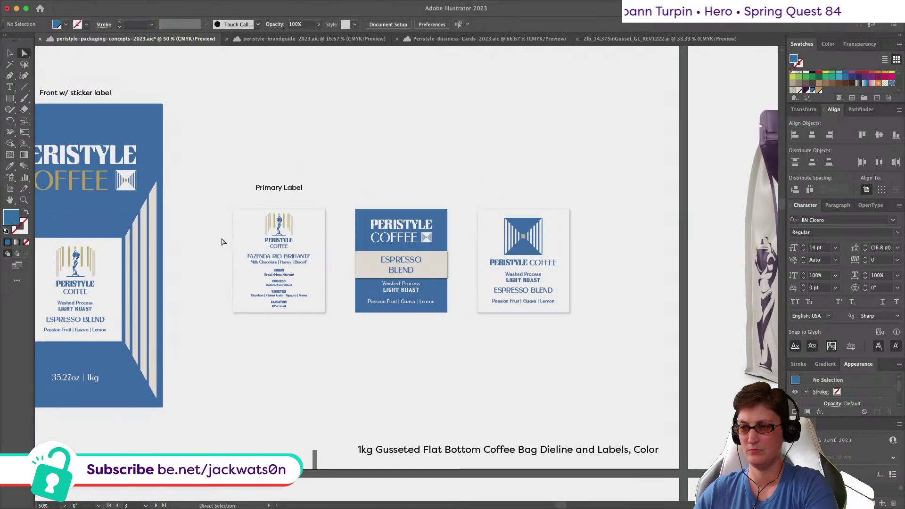
{"action": "scroll", "coordinate": [223, 242], "scroll_direction": "down", "scroll_amount": 2}
{"action": "scroll", "coordinate": [223, 241], "scroll_direction": "left", "scroll_amount": 5}
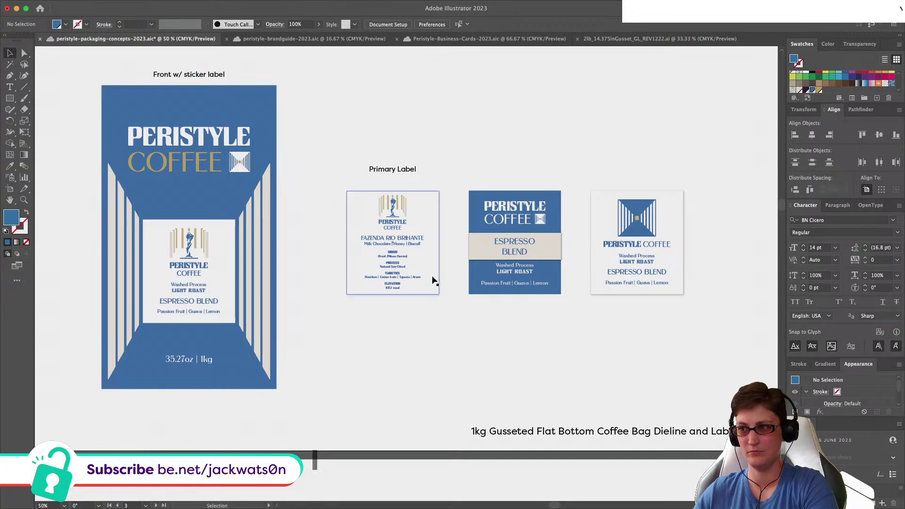
Step: Paste the primary label into the bag front's group and align it over the existing sticker label to replace it
{"action": "double_click", "coordinate": [192, 265]}
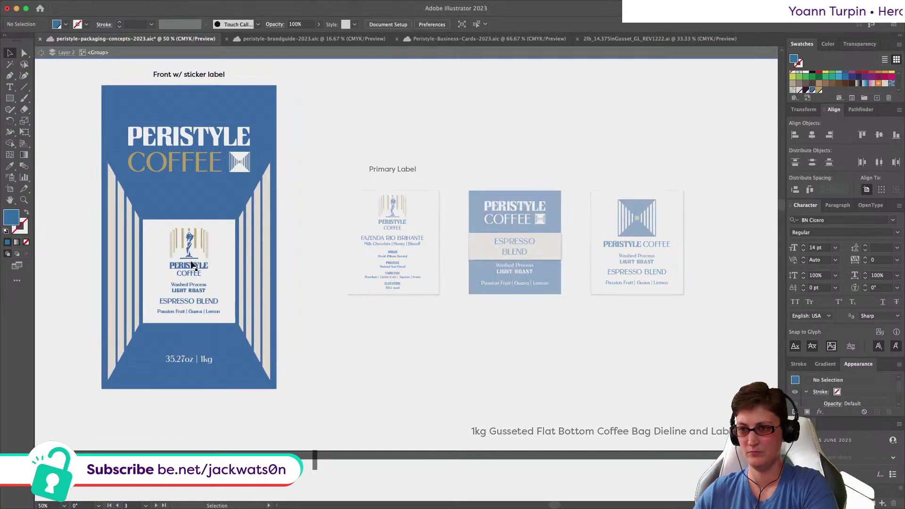
{"action": "key", "text": "super+f"}
{"action": "left_click", "coordinate": [216, 261], "text": "shift"}
{"action": "left_click", "coordinate": [215, 260]}
{"action": "left_click", "coordinate": [345, 24]}
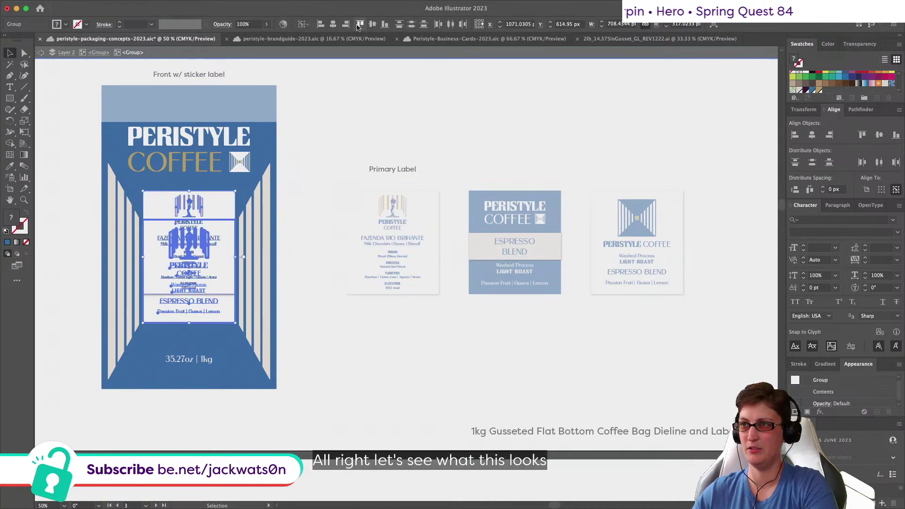
{"action": "key", "text": "super+x"}
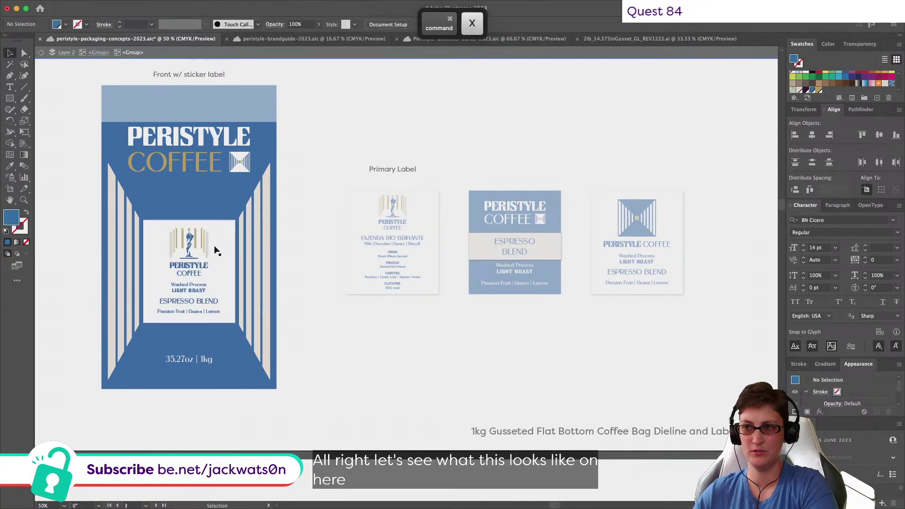
{"action": "key", "text": "super+f"}
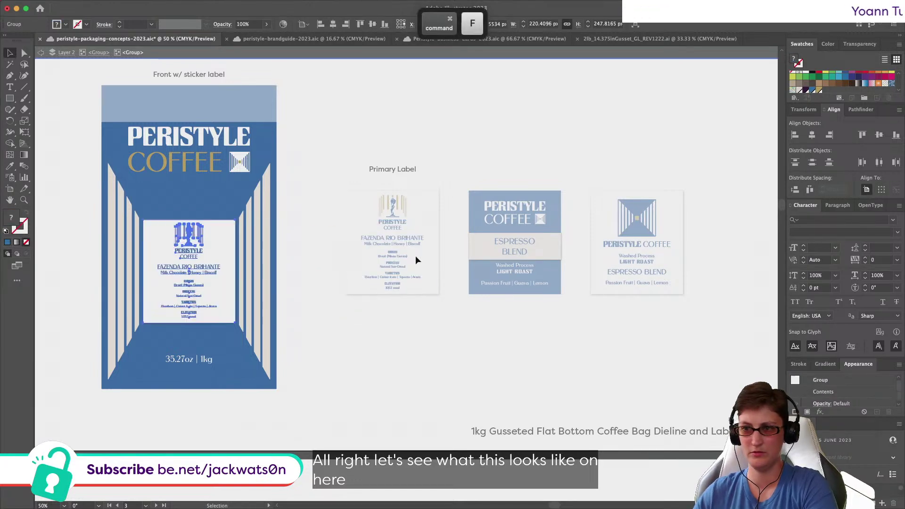
Step: Remove the drop shadow from the white background of the sticker label on the bag front and leave the isolated group
{"action": "key", "text": "a"}
{"action": "left_click", "coordinate": [218, 244]}
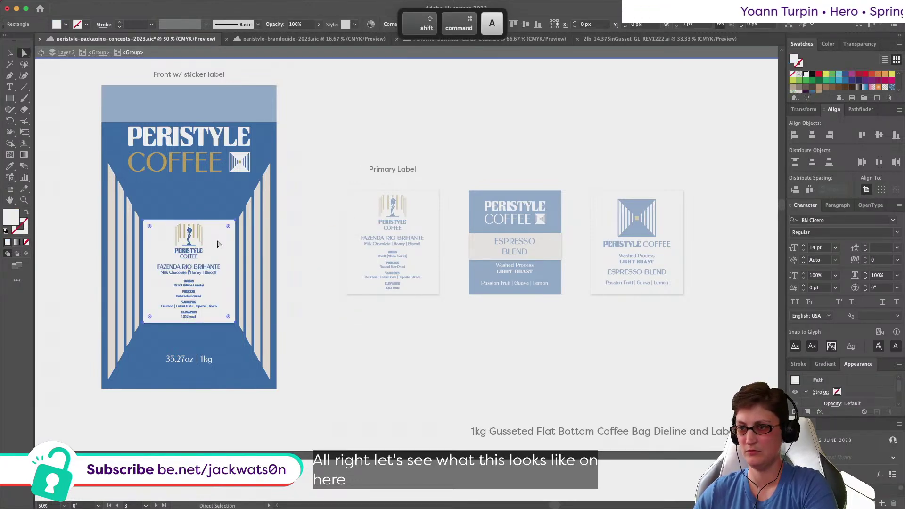
{"action": "left_click", "coordinate": [846, 404]}
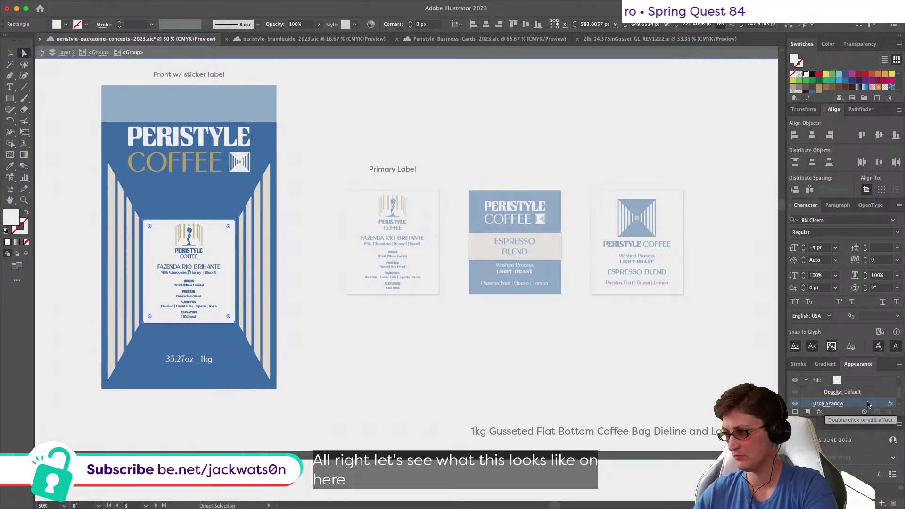
{"action": "scroll", "coordinate": [868, 400], "scroll_direction": "down", "scroll_amount": 1}
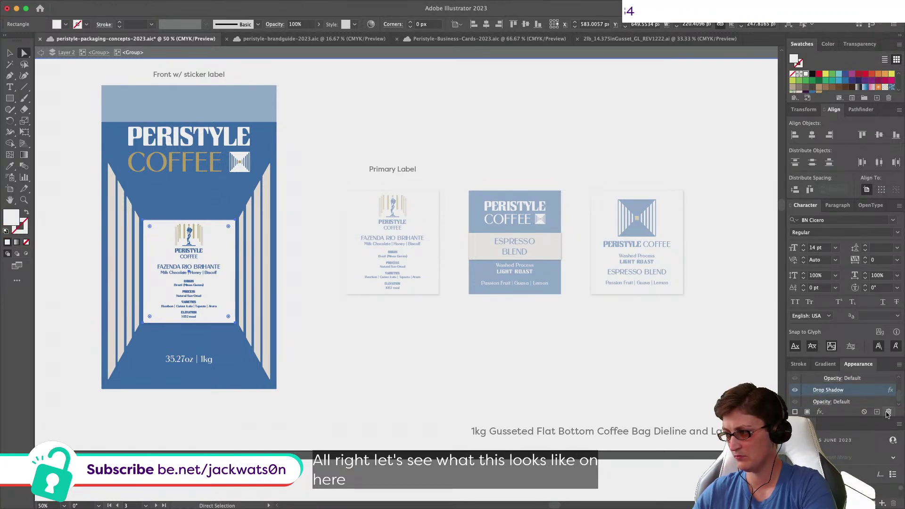
{"action": "left_click", "coordinate": [357, 325]}
{"action": "scroll", "coordinate": [357, 326], "scroll_direction": "left", "scroll_amount": 3}
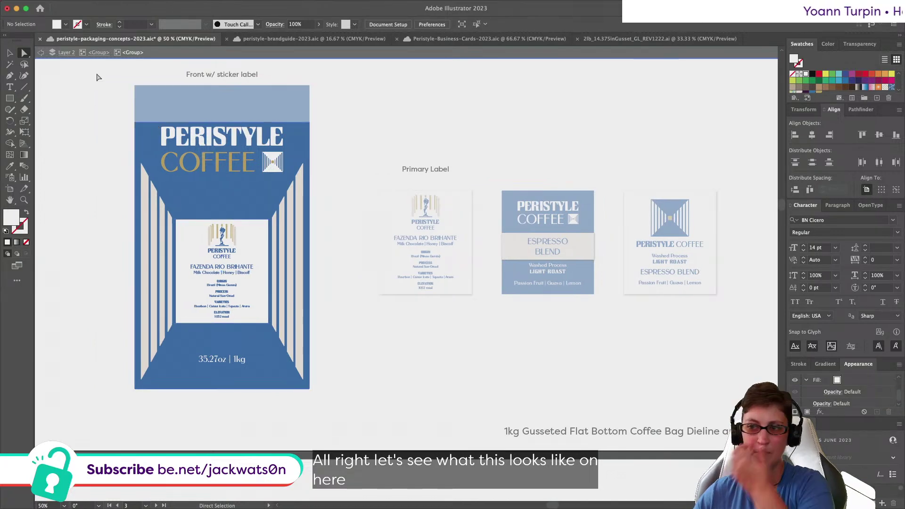
{"action": "left_click", "coordinate": [41, 53]}
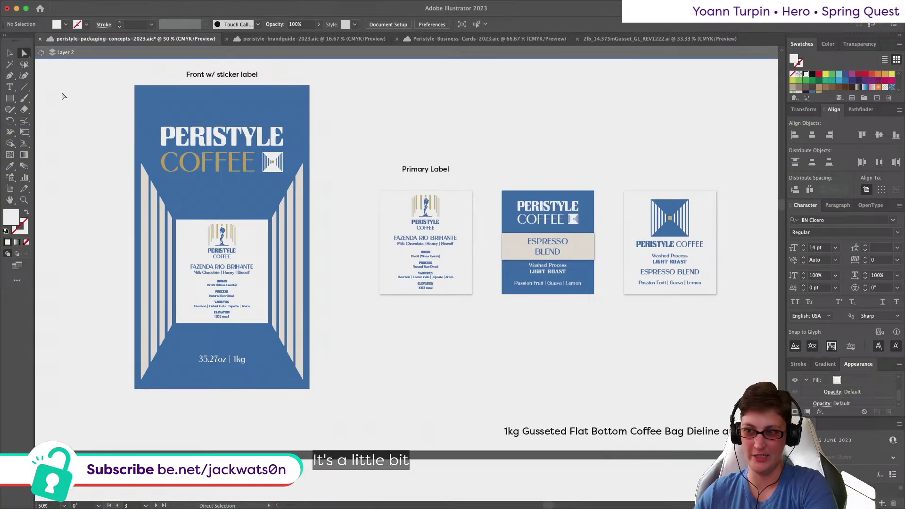
Step: Isolate the primary label's contents and nudge the Peristyle Coffee logo down twice
{"action": "scroll", "coordinate": [297, 283], "scroll_direction": "left", "scroll_amount": 8}
{"action": "scroll", "coordinate": [302, 289], "scroll_direction": "right", "scroll_amount": 2}
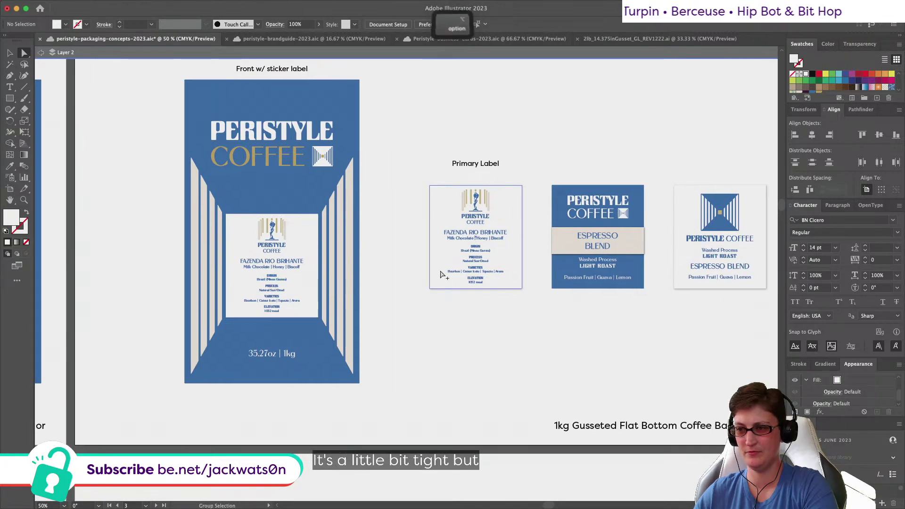
{"action": "scroll", "coordinate": [438, 273], "scroll_direction": "up", "scroll_amount": 2}
{"action": "left_click", "coordinate": [10, 53]}
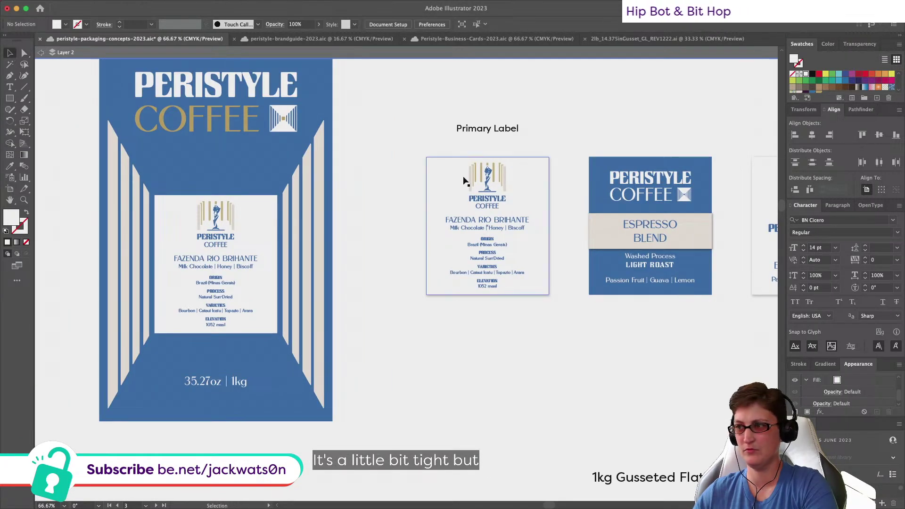
{"action": "left_click", "coordinate": [490, 198]}
{"action": "double_click", "coordinate": [491, 200]}
{"action": "double_click", "coordinate": [492, 201]}
{"action": "key", "text": "Down"}
{"action": "key", "text": "Down"}
{"action": "left_click", "coordinate": [533, 309]}
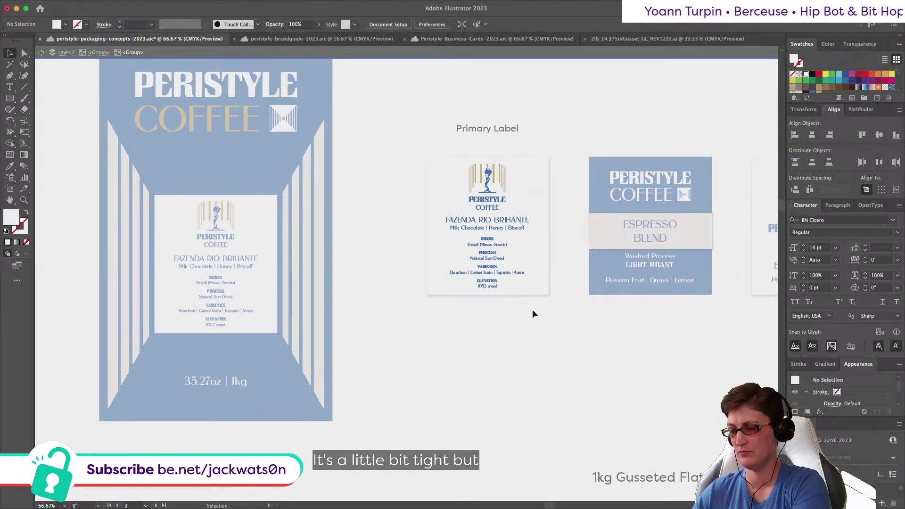
Step: Nudge the grouped origin, process, varieties and elevation lines up once and leave the isolated label group
{"action": "scroll", "coordinate": [532, 309], "scroll_direction": "up", "scroll_amount": 1}
{"action": "left_click_drag", "start_coordinate": [534, 323], "coordinate": [473, 238]}
{"action": "key", "text": "Up"}
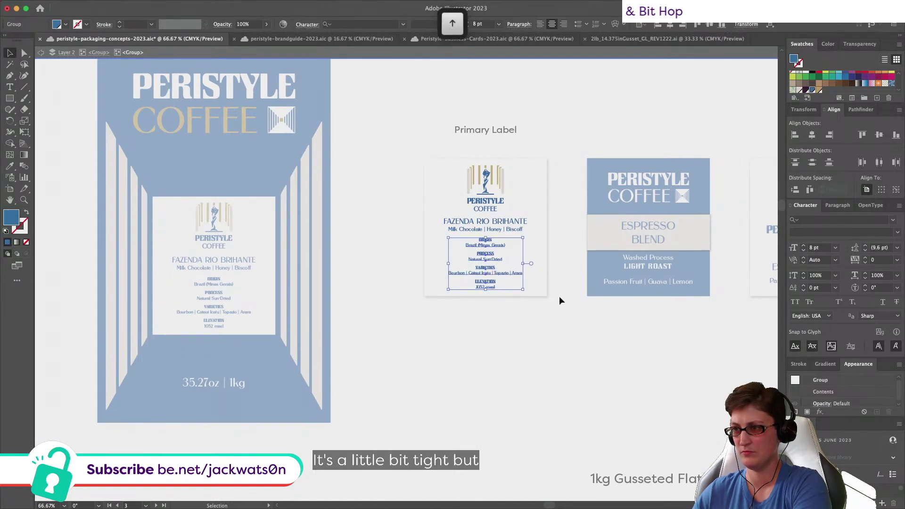
{"action": "left_click", "coordinate": [557, 311]}
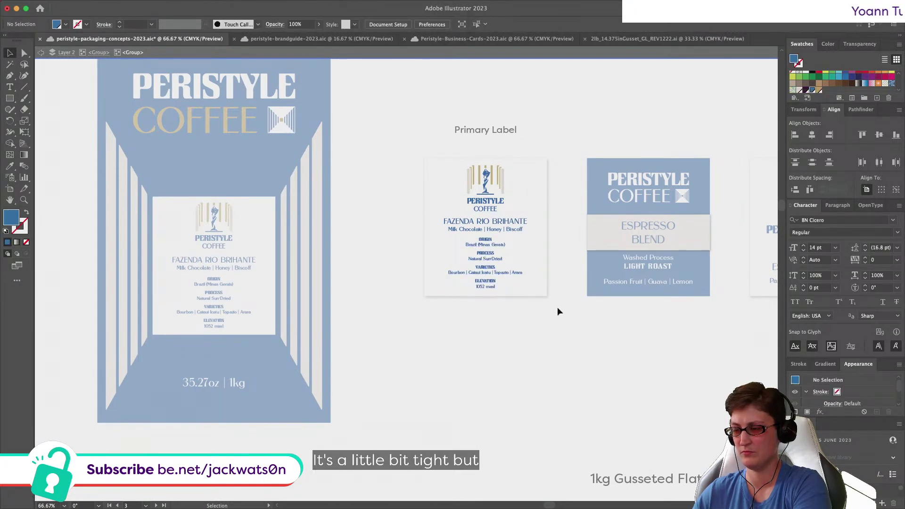
{"action": "left_click", "coordinate": [516, 229]}
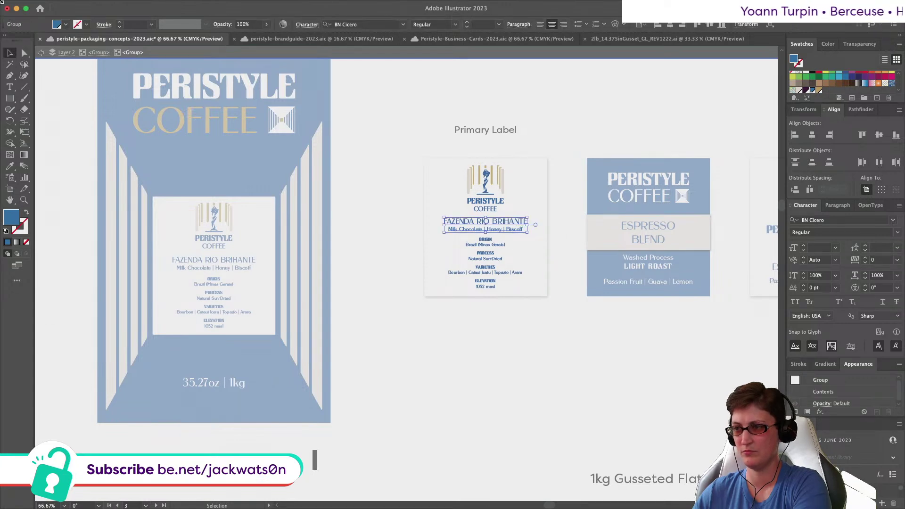
{"action": "left_click", "coordinate": [41, 52]}
{"action": "left_click", "coordinate": [41, 52]}
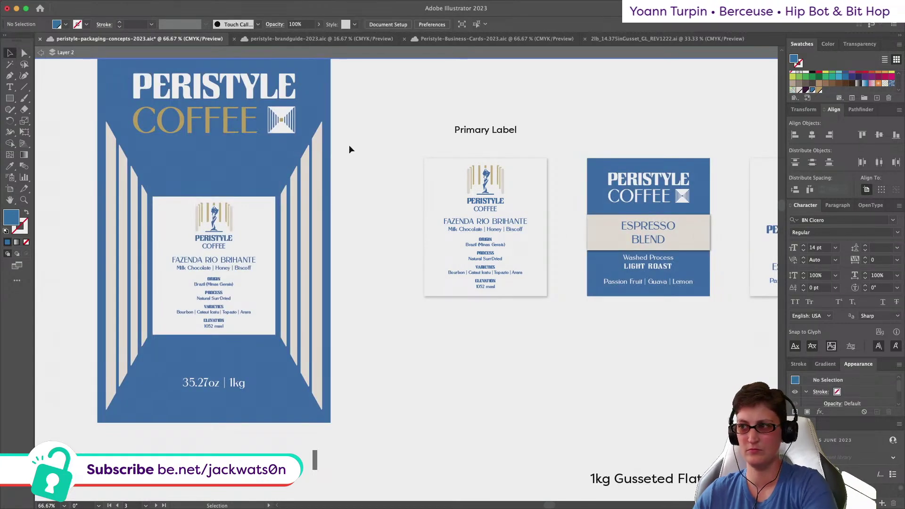
Step: Copy the revised primary label into the bag front's isolated group and center it on the existing sticker label
{"action": "scroll", "coordinate": [349, 148], "scroll_direction": "down", "scroll_amount": 1}
{"action": "scroll", "coordinate": [345, 150], "scroll_direction": "left", "scroll_amount": 2}
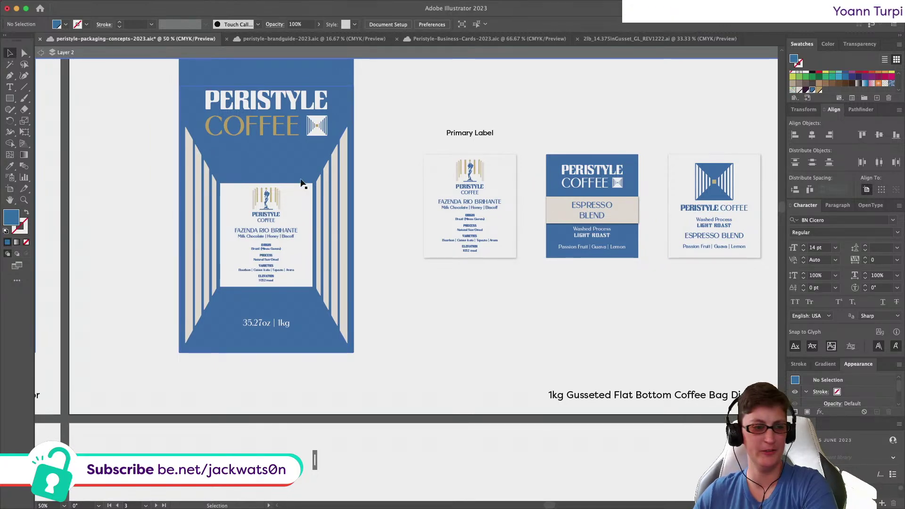
{"action": "left_click", "coordinate": [469, 207]}
{"action": "key", "text": "super+c"}
{"action": "left_click", "coordinate": [249, 230]}
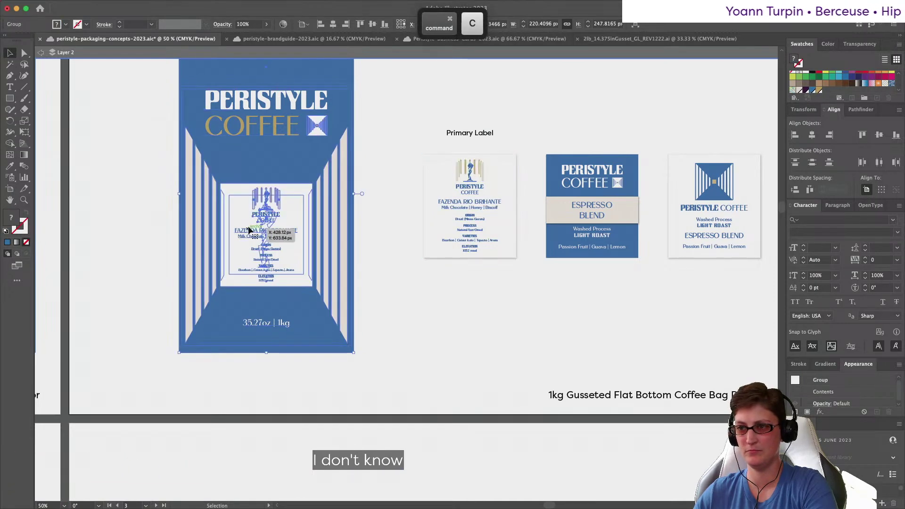
{"action": "double_click", "coordinate": [249, 230]}
{"action": "double_click", "coordinate": [262, 228]}
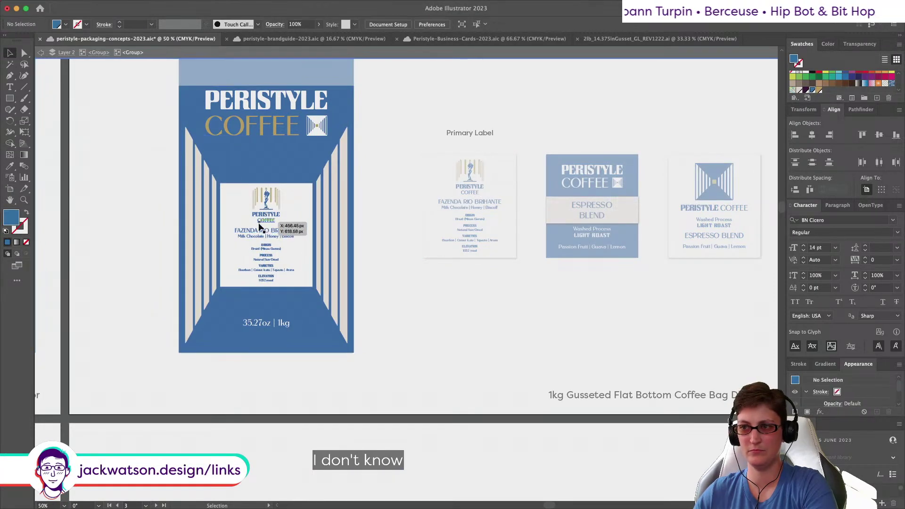
{"action": "key", "text": "super+v"}
{"action": "left_click", "coordinate": [297, 230], "text": "shift"}
{"action": "left_click", "coordinate": [297, 230]}
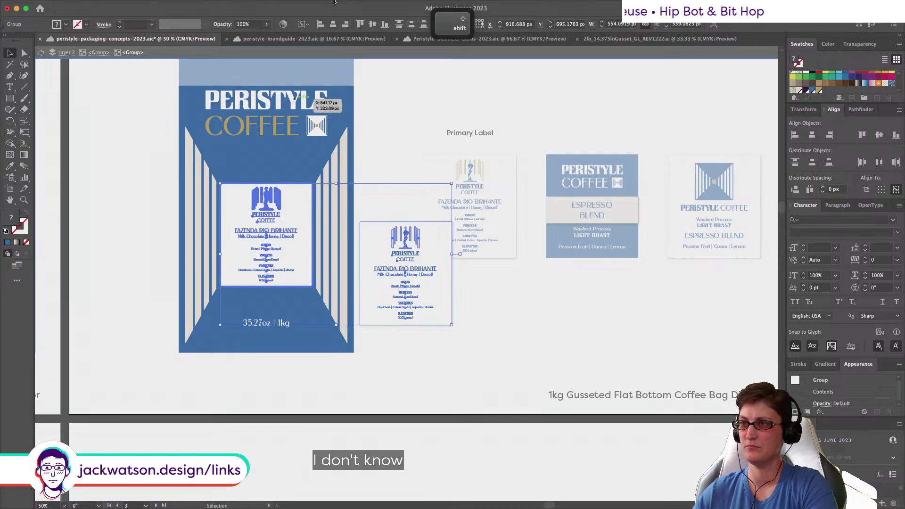
{"action": "left_click", "coordinate": [333, 24]}
{"action": "left_click", "coordinate": [372, 24]}
Step: Undo the last changes and paste the revised label in front at the sticker's position on the bag
{"action": "key", "text": "shift+super+a"}
{"action": "key", "text": "super+z"}
{"action": "key", "text": "super+z"}
{"action": "key", "text": "super+z"}
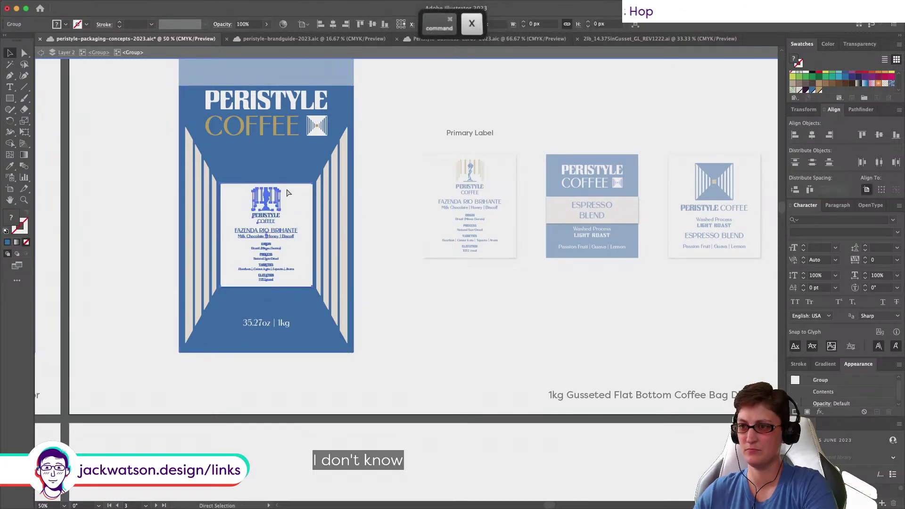
{"action": "key", "text": "super+f"}
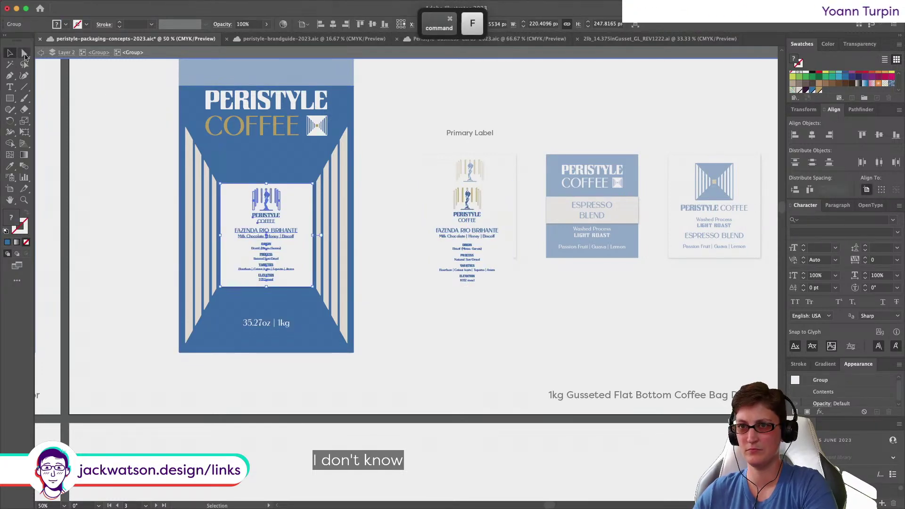
Step: Delete the Drop Shadow effect from the pasted sticker label's white background rectangle
{"action": "key", "text": "a"}
{"action": "key", "text": "shift+super+a"}
{"action": "left_click", "coordinate": [290, 203]}
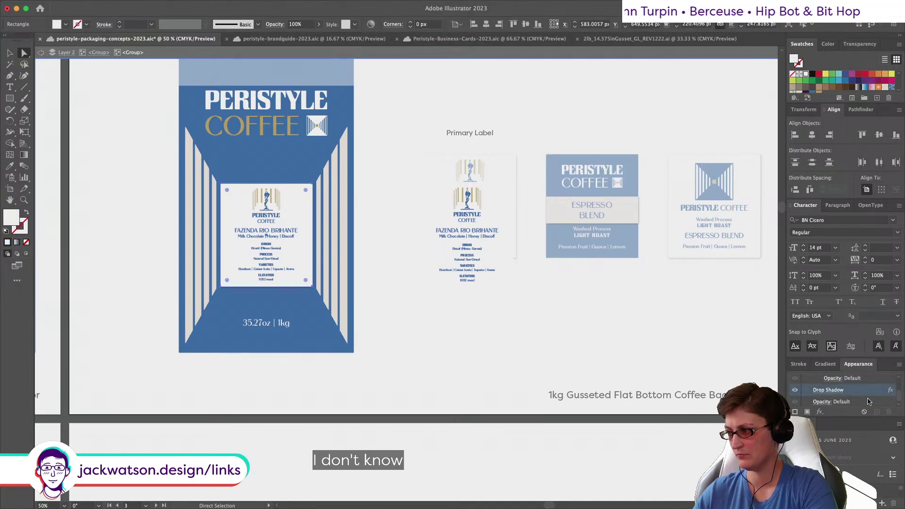
{"action": "left_click", "coordinate": [827, 390]}
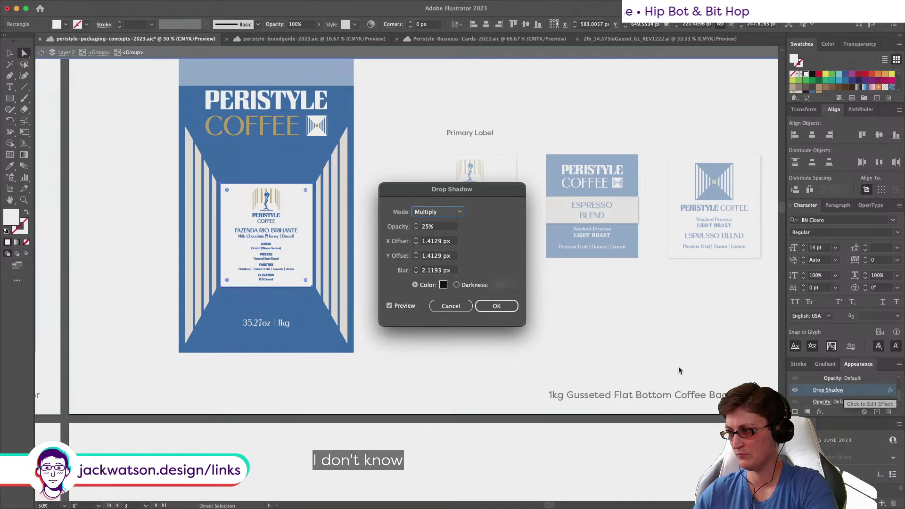
{"action": "key", "text": "Escape"}
{"action": "left_click", "coordinate": [889, 411]}
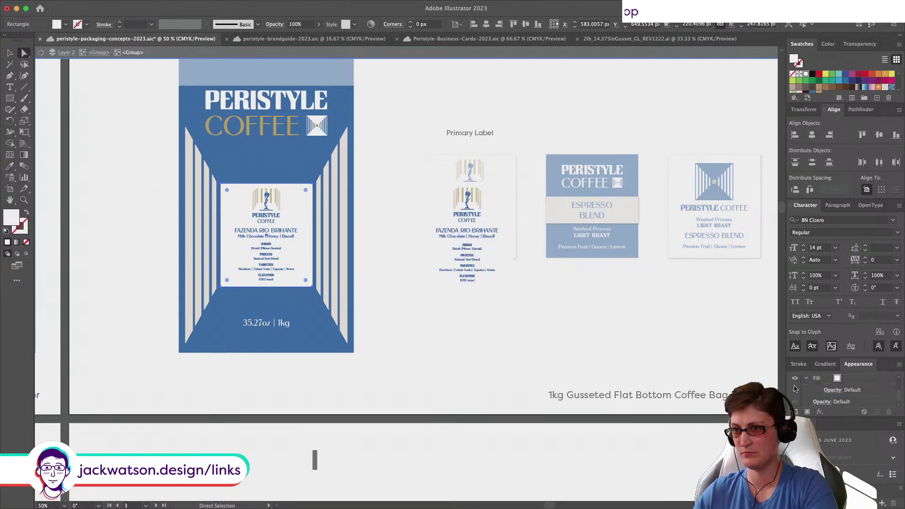
Step: Delete the leftover label copy beside the bag front and leave the isolated group
{"action": "left_click", "coordinate": [10, 52]}
{"action": "left_click", "coordinate": [493, 226]}
{"action": "key", "text": "BackSpace"}
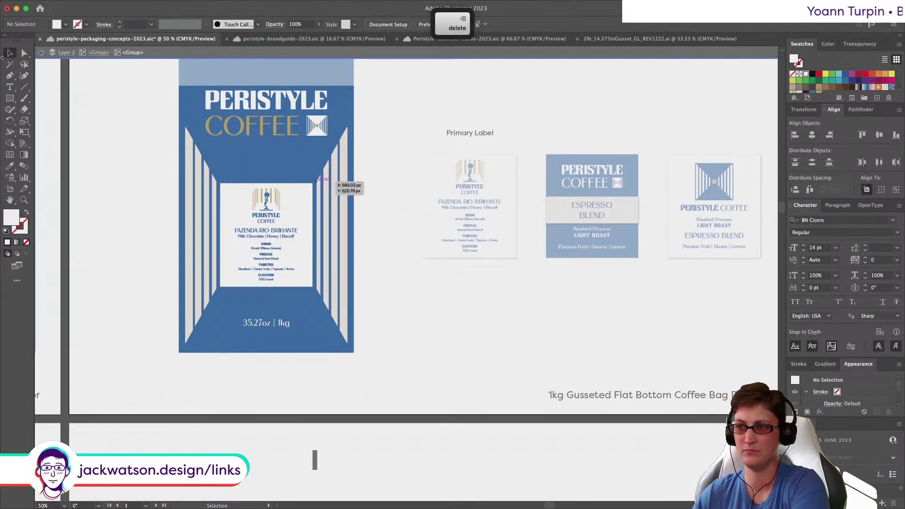
{"action": "left_click", "coordinate": [37, 51]}
Step: Examine the updated sticker label on the bag front next to the primary label, both close up and in overview
{"action": "scroll", "coordinate": [347, 202], "scroll_direction": "left", "scroll_amount": 5}
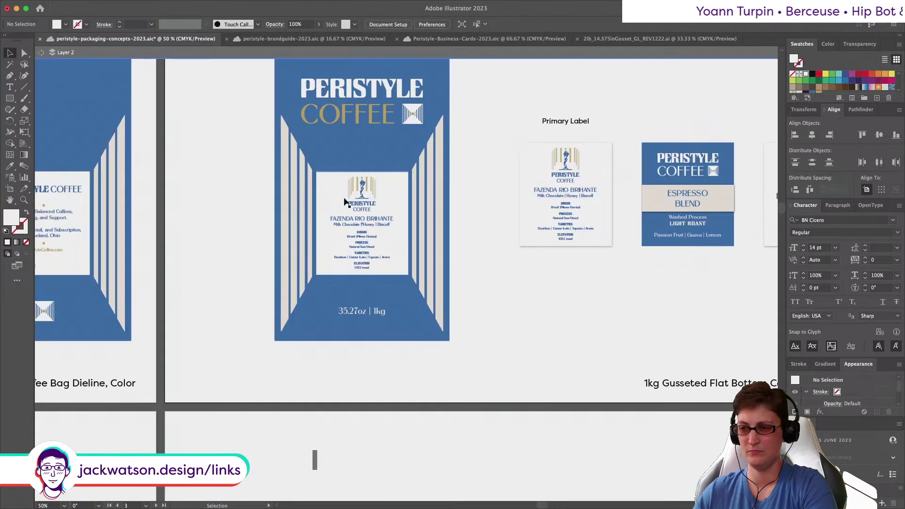
{"action": "scroll", "coordinate": [347, 204], "scroll_direction": "up", "scroll_amount": 1, "text": "alt"}
{"action": "scroll", "coordinate": [344, 204], "scroll_direction": "left", "scroll_amount": 3}
{"action": "scroll", "coordinate": [343, 204], "scroll_direction": "right", "scroll_amount": 5}
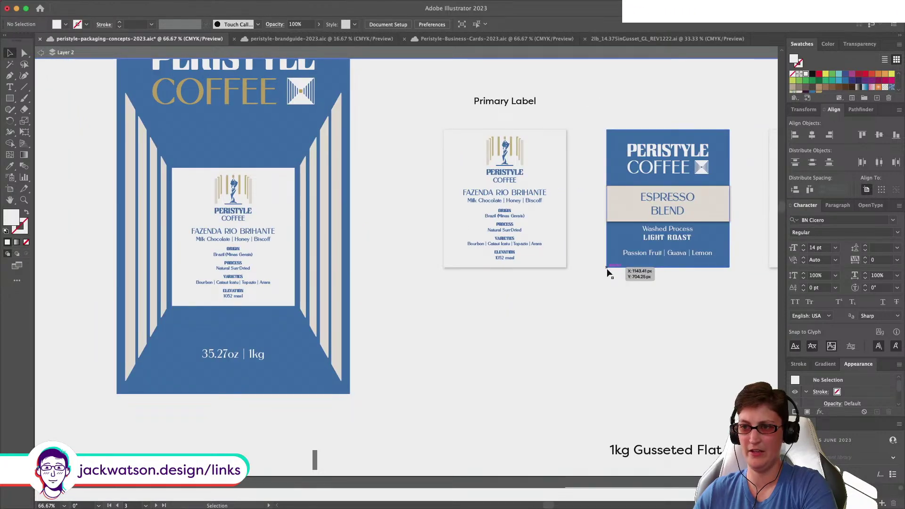
{"action": "scroll", "coordinate": [522, 232], "scroll_direction": "up", "scroll_amount": 1, "text": "alt"}
{"action": "scroll", "coordinate": [515, 224], "scroll_direction": "left", "scroll_amount": 3}
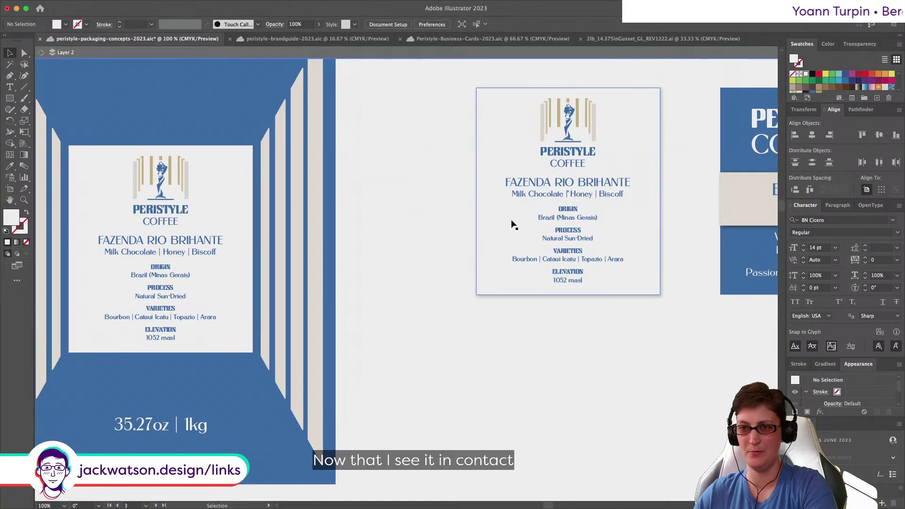
{"action": "scroll", "coordinate": [313, 219], "scroll_direction": "left", "scroll_amount": 2}
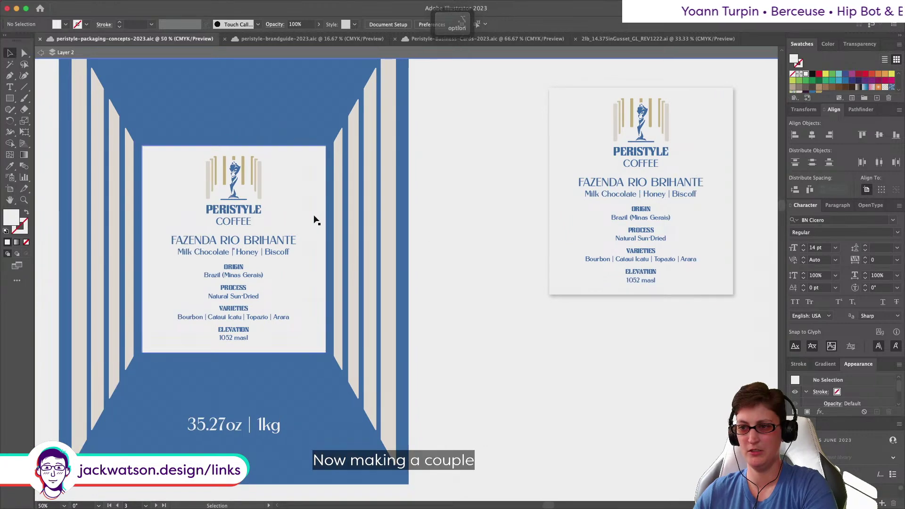
{"action": "scroll", "coordinate": [313, 219], "scroll_direction": "down", "scroll_amount": 3, "text": "alt"}
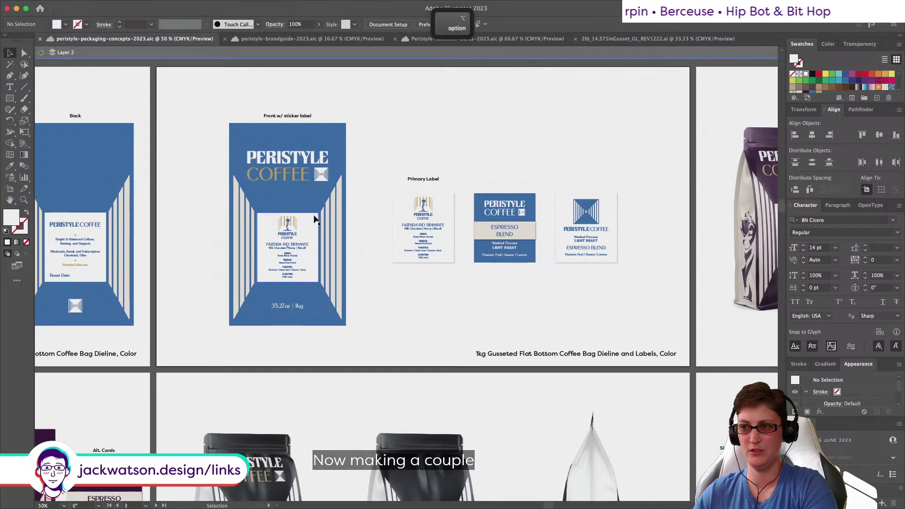
{"action": "scroll", "coordinate": [313, 219], "scroll_direction": "up", "scroll_amount": 3, "text": "alt"}
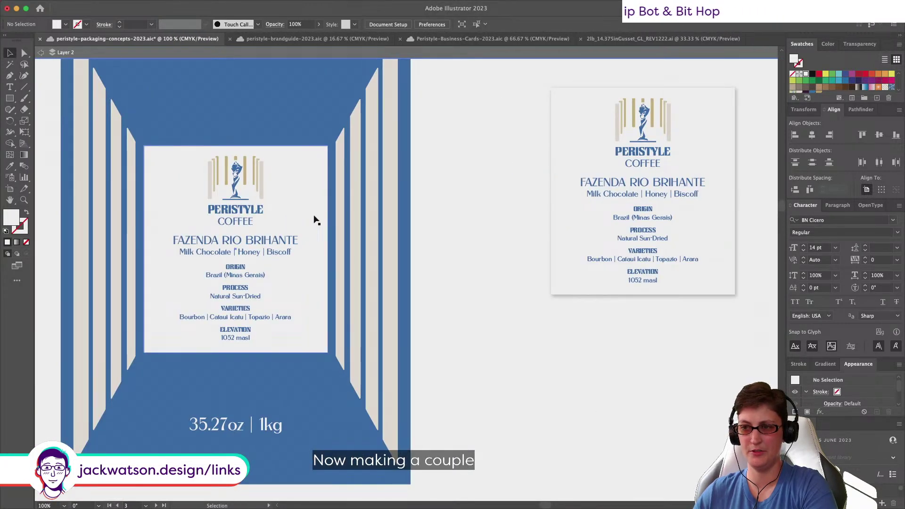
{"action": "scroll", "coordinate": [315, 219], "scroll_direction": "down", "scroll_amount": 2, "text": "alt"}
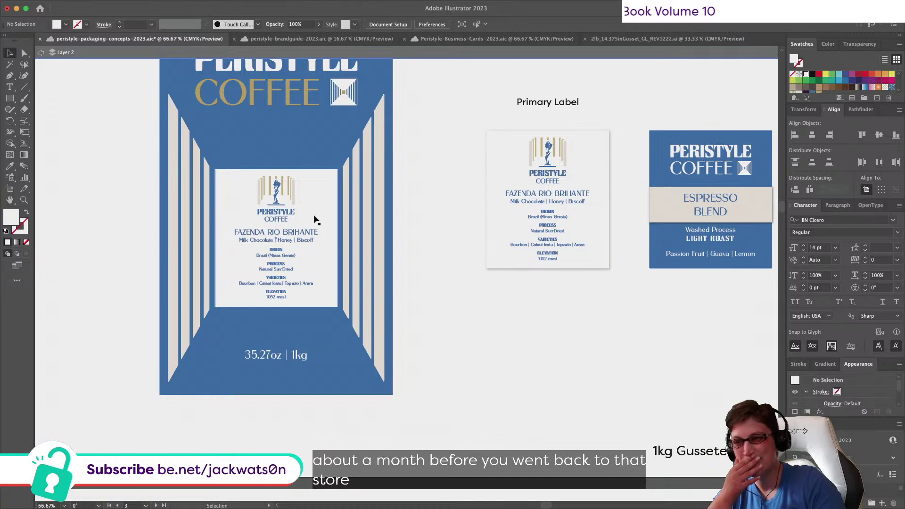
{"action": "scroll", "coordinate": [313, 219], "scroll_direction": "left", "scroll_amount": 1}
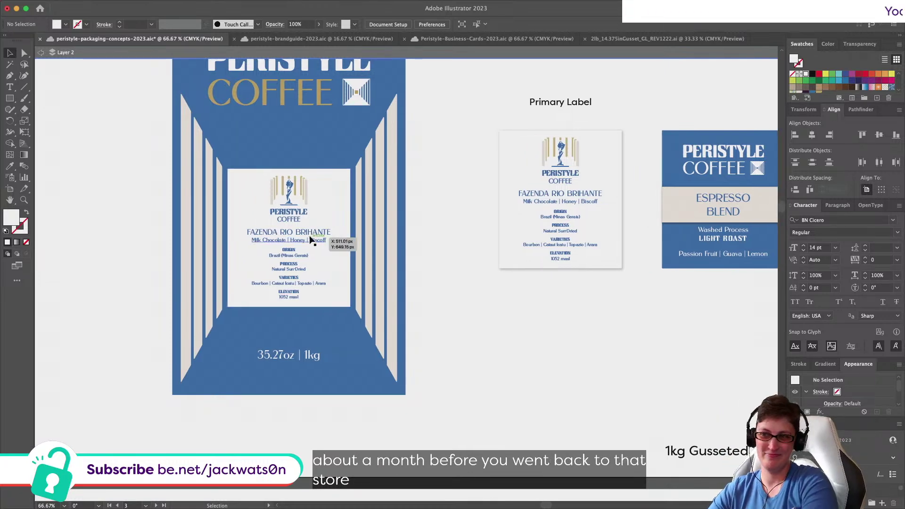
{"action": "scroll", "coordinate": [485, 253], "scroll_direction": "left", "scroll_amount": 3}
{"action": "scroll", "coordinate": [497, 247], "scroll_direction": "down", "scroll_amount": 2}
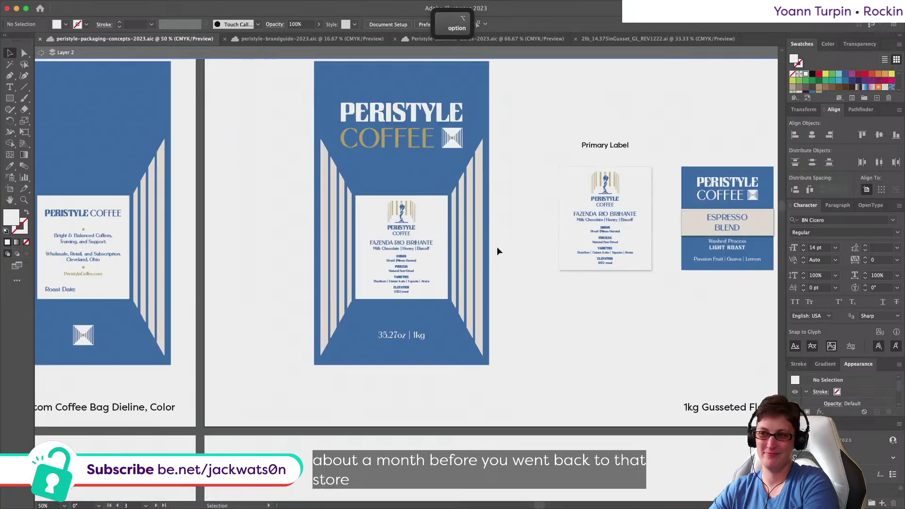
Step: Examine the bag's back label and compare it with the front's sticker label and the nearby primary label
{"action": "scroll", "coordinate": [496, 250], "scroll_direction": "left", "scroll_amount": 6}
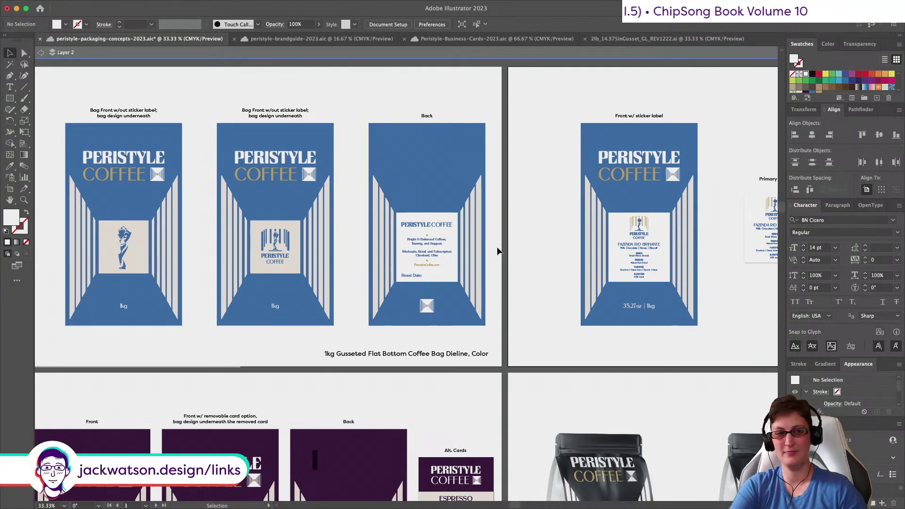
{"action": "scroll", "coordinate": [497, 251], "scroll_direction": "left", "scroll_amount": 2}
{"action": "scroll", "coordinate": [448, 267], "scroll_direction": "up", "scroll_amount": 5}
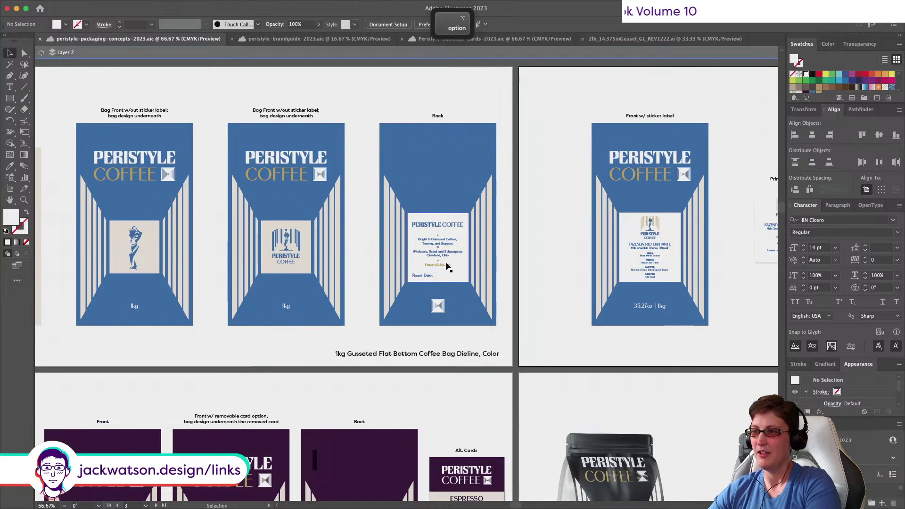
{"action": "scroll", "coordinate": [444, 256], "scroll_direction": "right", "scroll_amount": 1}
{"action": "scroll", "coordinate": [444, 256], "scroll_direction": "up", "scroll_amount": 3}
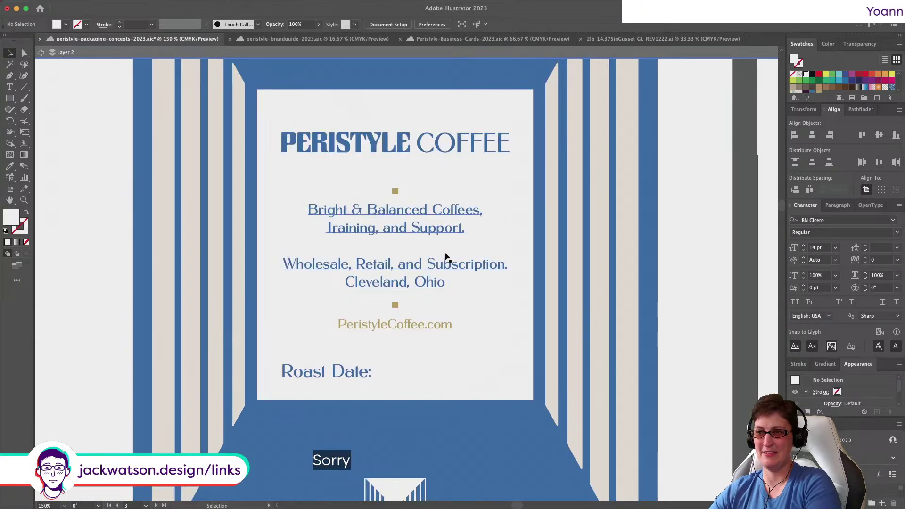
{"action": "scroll", "coordinate": [408, 200], "scroll_direction": "down", "scroll_amount": 4}
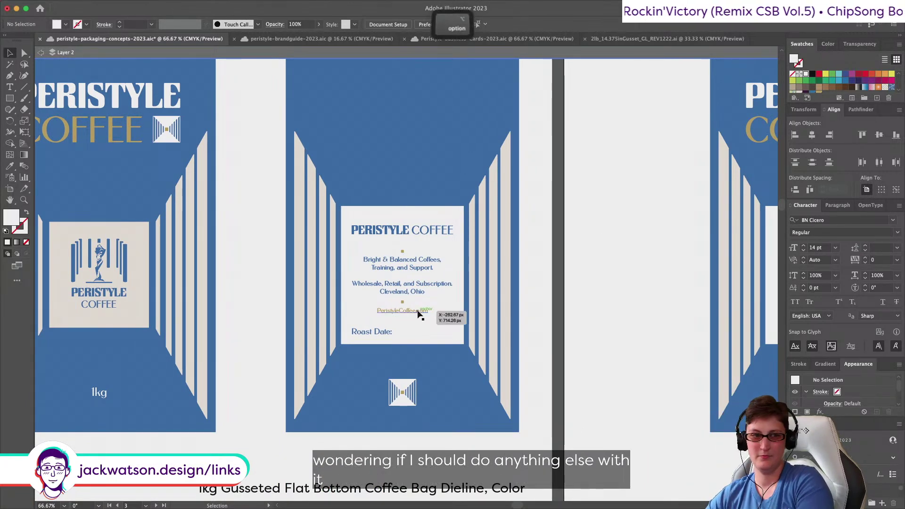
{"action": "scroll", "coordinate": [419, 313], "scroll_direction": "up", "scroll_amount": 1}
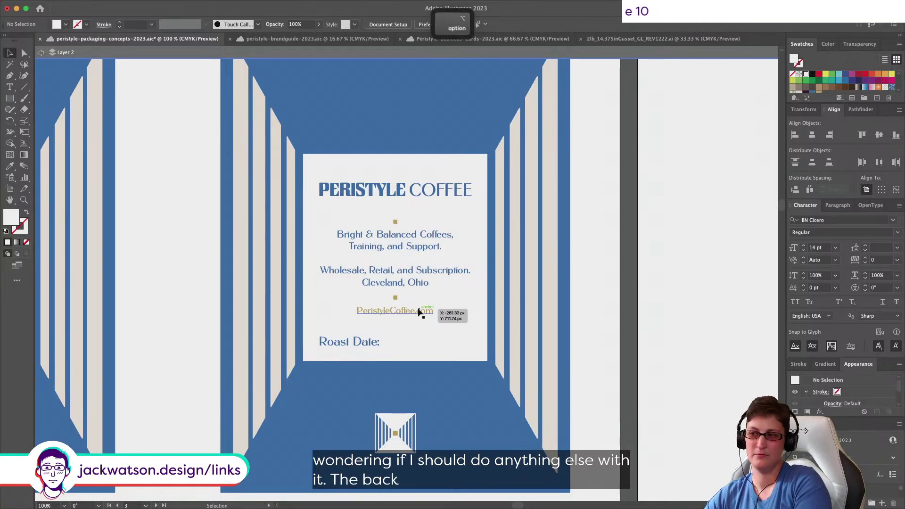
{"action": "scroll", "coordinate": [419, 313], "scroll_direction": "down", "scroll_amount": 2}
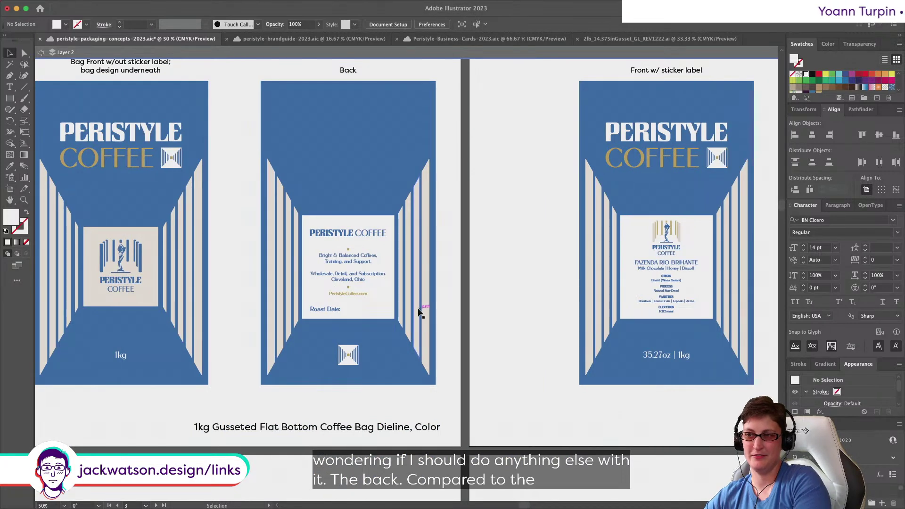
{"action": "scroll", "coordinate": [419, 313], "scroll_direction": "right", "scroll_amount": 3}
{"action": "scroll", "coordinate": [419, 312], "scroll_direction": "up", "scroll_amount": 1}
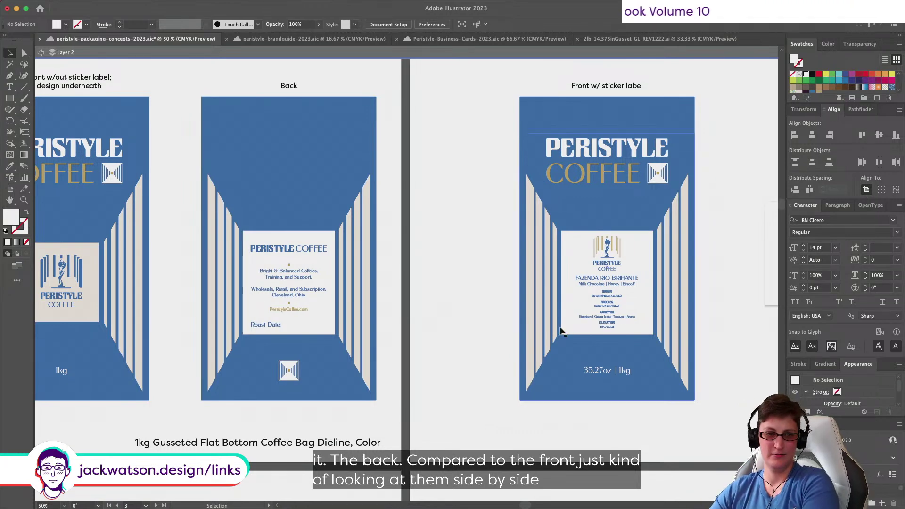
{"action": "scroll", "coordinate": [561, 329], "scroll_direction": "right", "scroll_amount": 5}
{"action": "key", "text": "alt"}
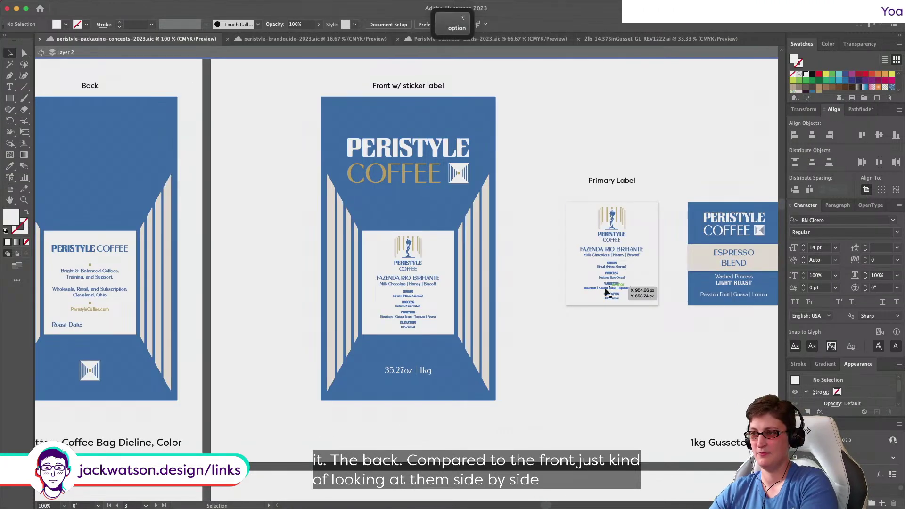
Step: Group ELEVATION with 1052 masl and ORIGIN with Brazil (Minas Gerais) inside the primary label's details group
{"action": "scroll", "coordinate": [609, 290], "scroll_direction": "up", "scroll_amount": 3}
{"action": "scroll", "coordinate": [606, 292], "scroll_direction": "right", "scroll_amount": 2}
{"action": "left_click", "coordinate": [598, 273]}
{"action": "key", "text": "super+shift+a"}
{"action": "key", "text": "q"}
{"action": "key", "text": "a"}
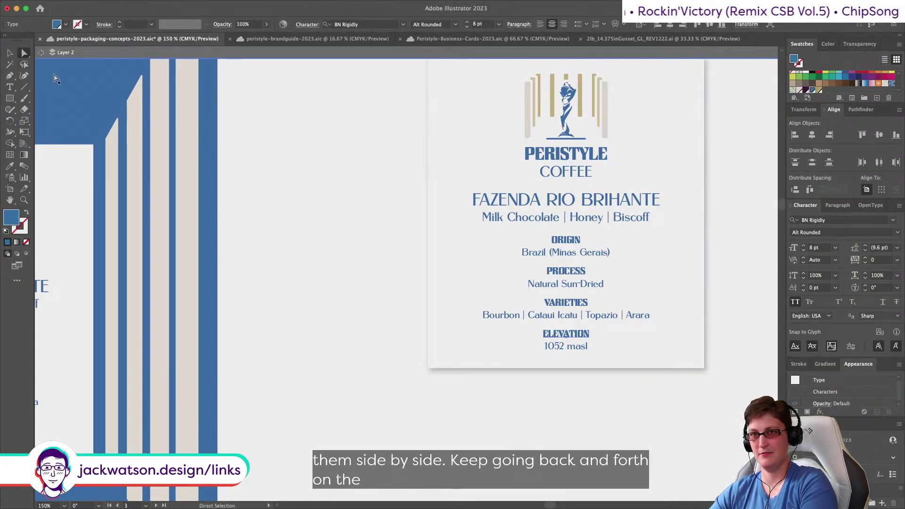
{"action": "key", "text": "v"}
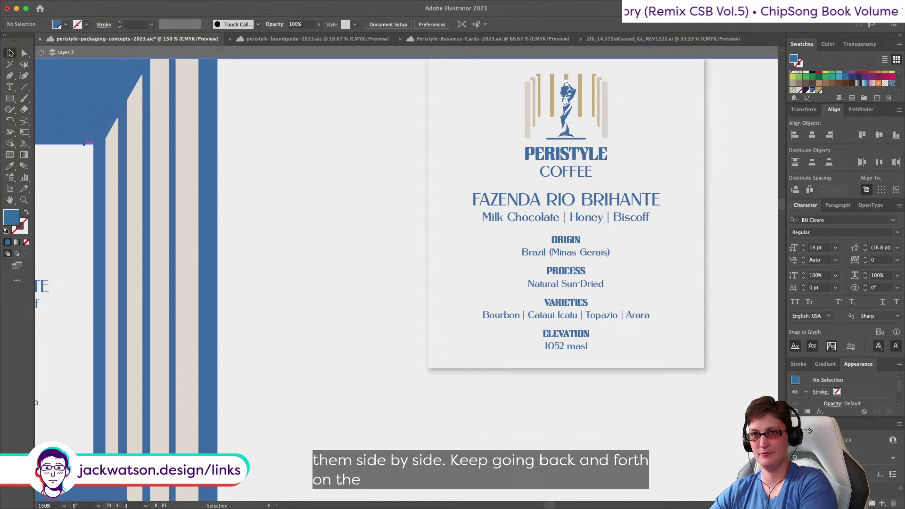
{"action": "double_click", "coordinate": [561, 275]}
{"action": "double_click", "coordinate": [561, 276]}
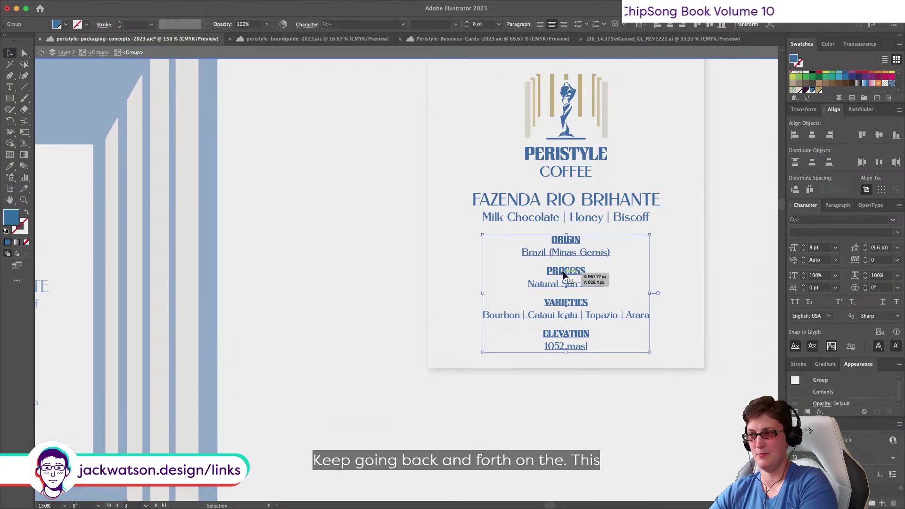
{"action": "double_click", "coordinate": [564, 275]}
{"action": "left_click", "coordinate": [582, 334]}
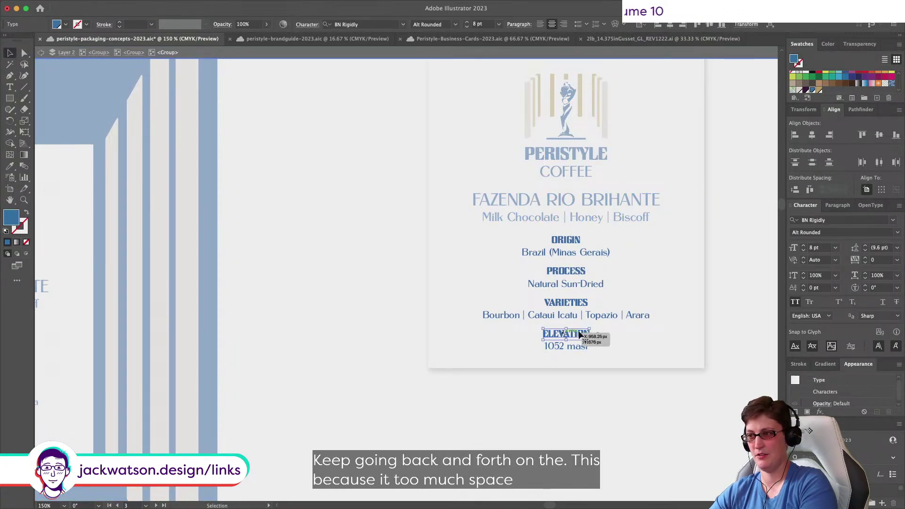
{"action": "key", "text": "super+g"}
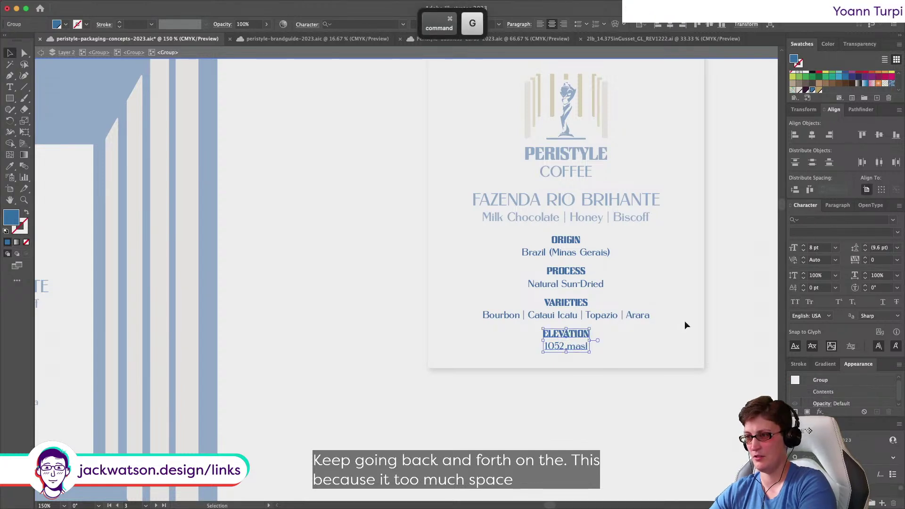
{"action": "left_click_drag", "start_coordinate": [657, 256], "coordinate": [537, 236]}
{"action": "key", "text": "super+g"}
Step: Distribute the four heading-and-detail pairs evenly in a tighter vertical block and nudge the block down on the primary label
{"action": "left_click", "coordinate": [587, 333]}
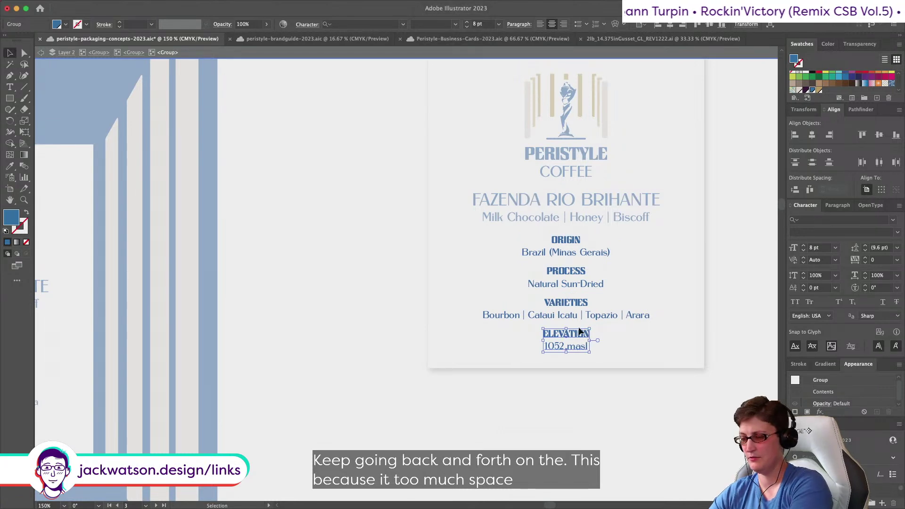
{"action": "left_click_drag", "start_coordinate": [655, 377], "coordinate": [520, 253]}
{"action": "left_click", "coordinate": [811, 163]}
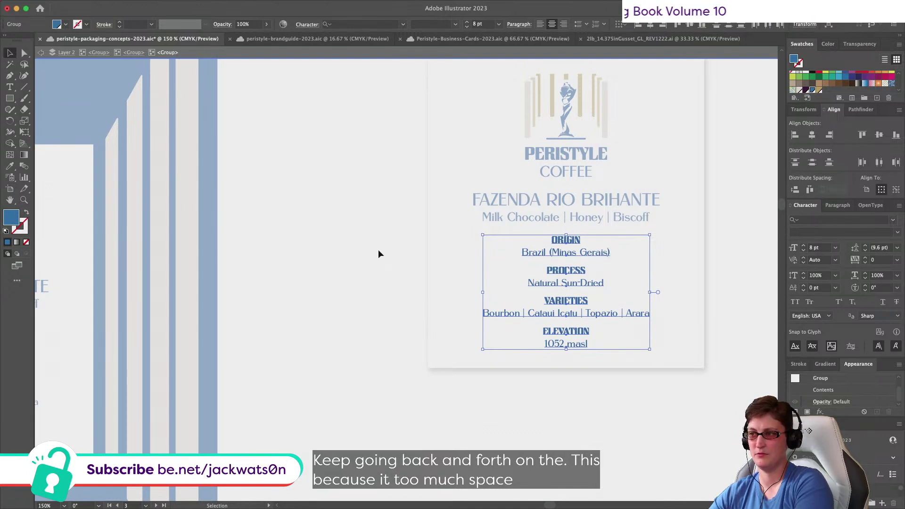
{"action": "key", "text": "Down"}
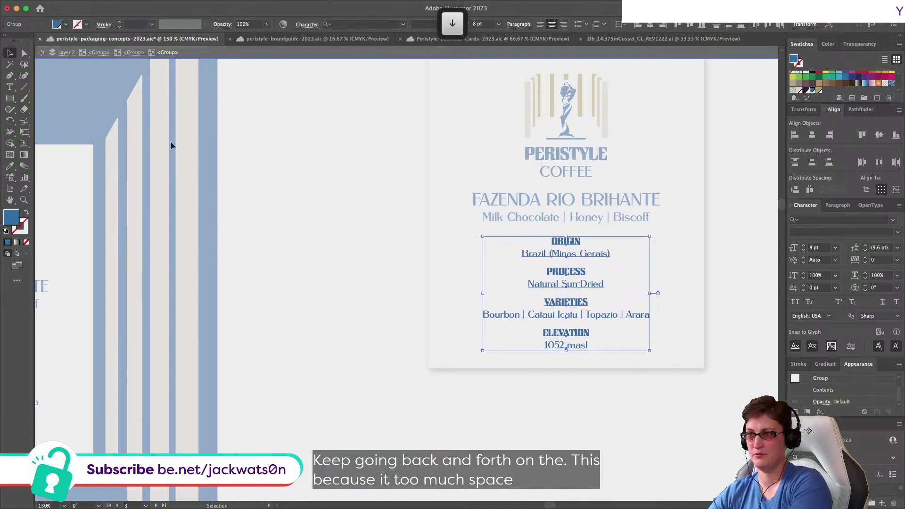
{"action": "key", "text": "Escape"}
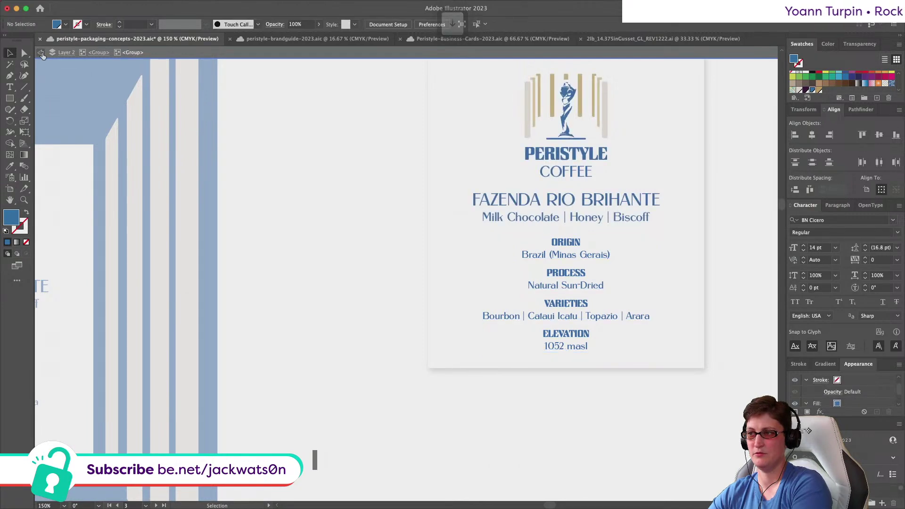
Step: Distribute the logo, coffee name and details groups with equal vertical spacing on the primary label
{"action": "left_click", "coordinate": [516, 203]}
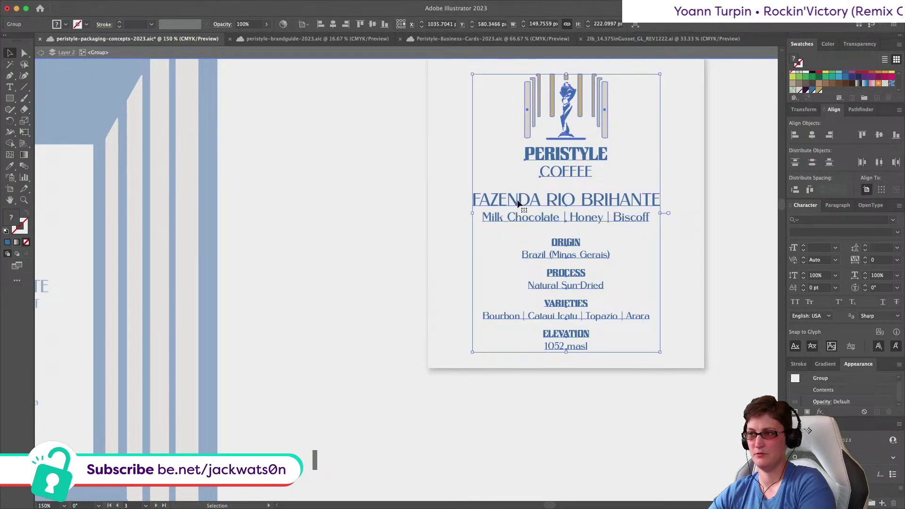
{"action": "double_click", "coordinate": [513, 202]}
{"action": "left_click", "coordinate": [513, 203]}
{"action": "left_click", "coordinate": [549, 169], "text": "shift"}
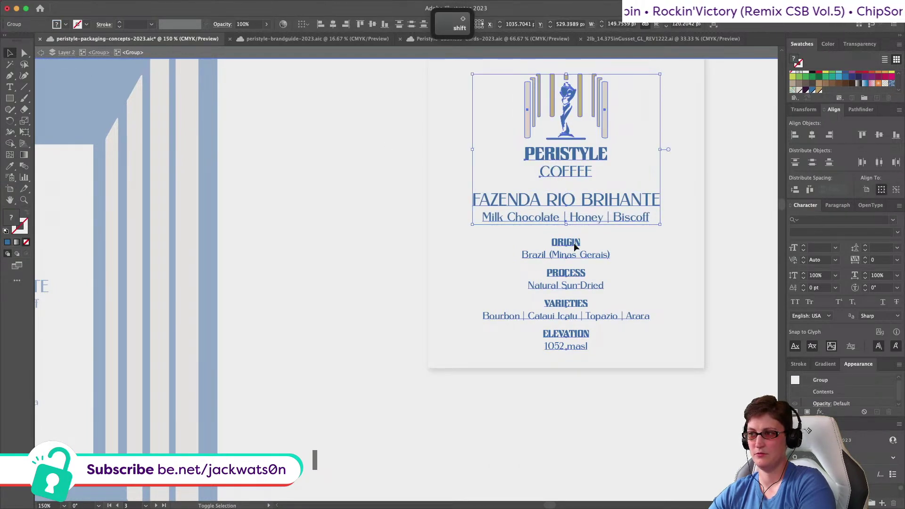
{"action": "left_click", "coordinate": [566, 243], "text": "shift"}
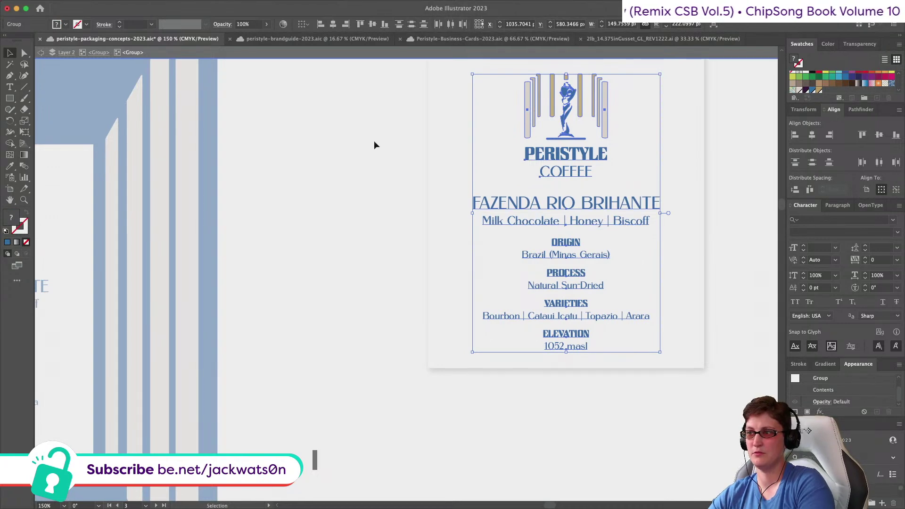
{"action": "left_click", "coordinate": [366, 164]}
{"action": "scroll", "coordinate": [368, 168], "scroll_direction": "right", "scroll_amount": 2}
{"action": "key", "text": "ctrl+z"}
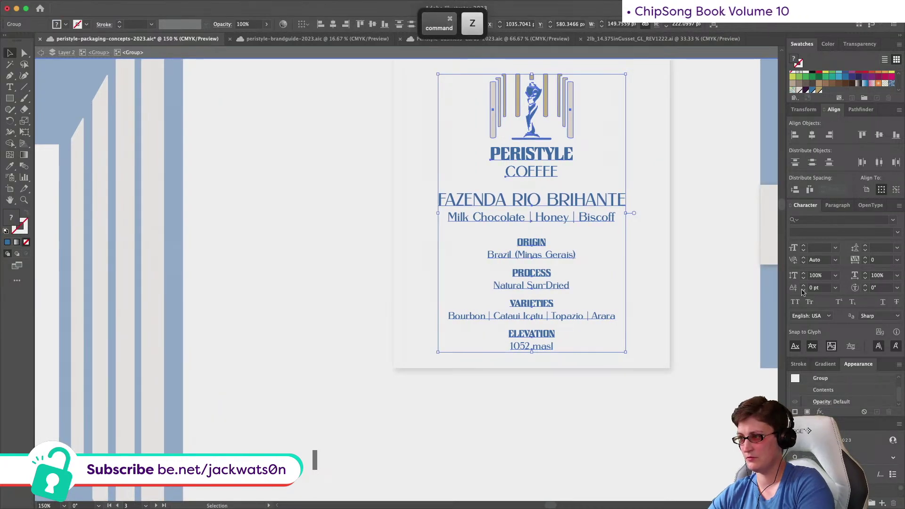
{"action": "left_click", "coordinate": [796, 189]}
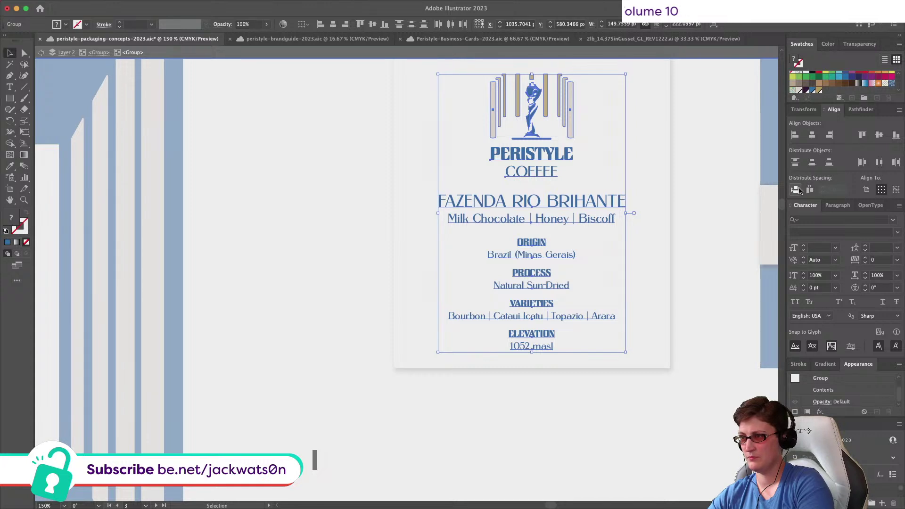
{"action": "left_click", "coordinate": [329, 219]}
Step: Try to align the logo and text group to the vertical centre of the primary label's white background rectangle
{"action": "scroll", "coordinate": [329, 218], "scroll_direction": "down", "scroll_amount": 2}
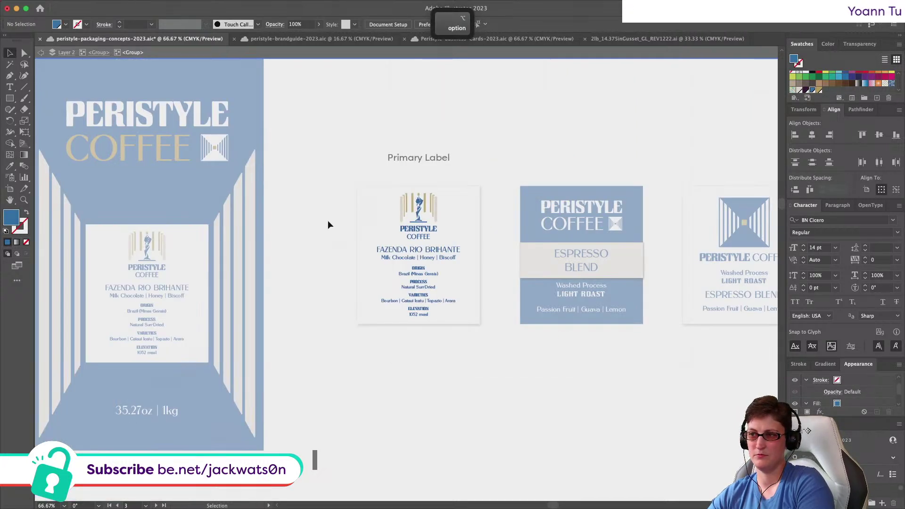
{"action": "scroll", "coordinate": [437, 307], "scroll_direction": "up", "scroll_amount": 1}
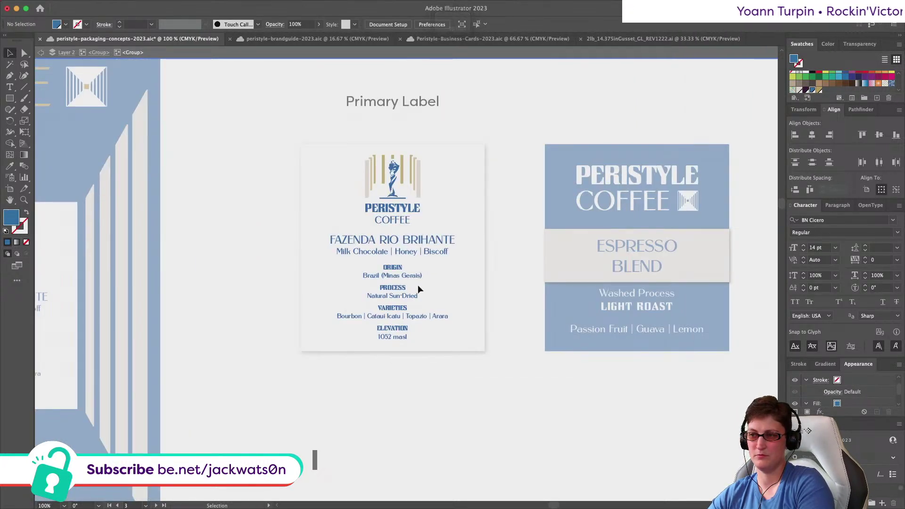
{"action": "left_click", "coordinate": [430, 281]}
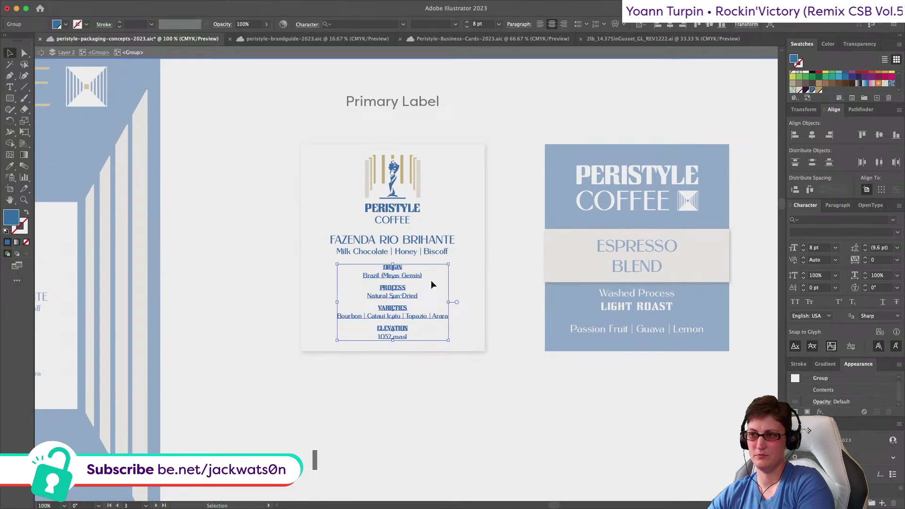
{"action": "scroll", "coordinate": [431, 280], "scroll_direction": "left", "scroll_amount": 2}
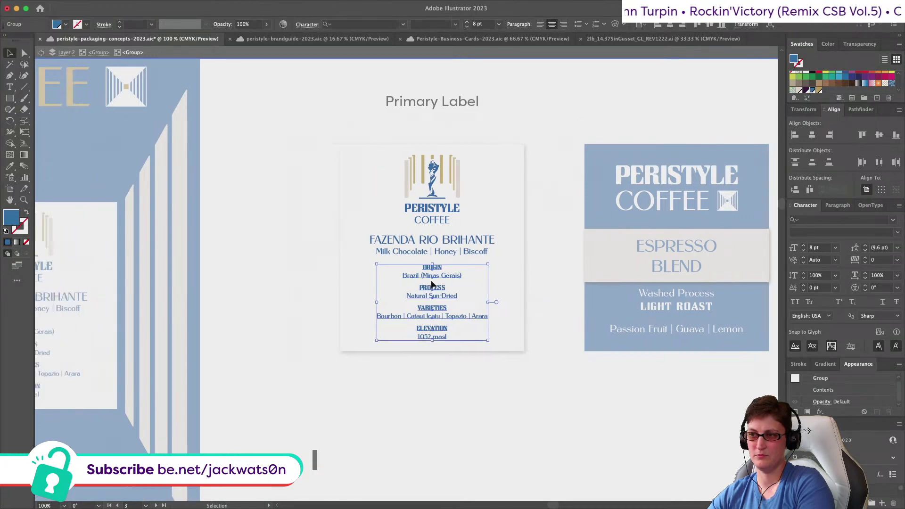
{"action": "left_click", "coordinate": [291, 281]}
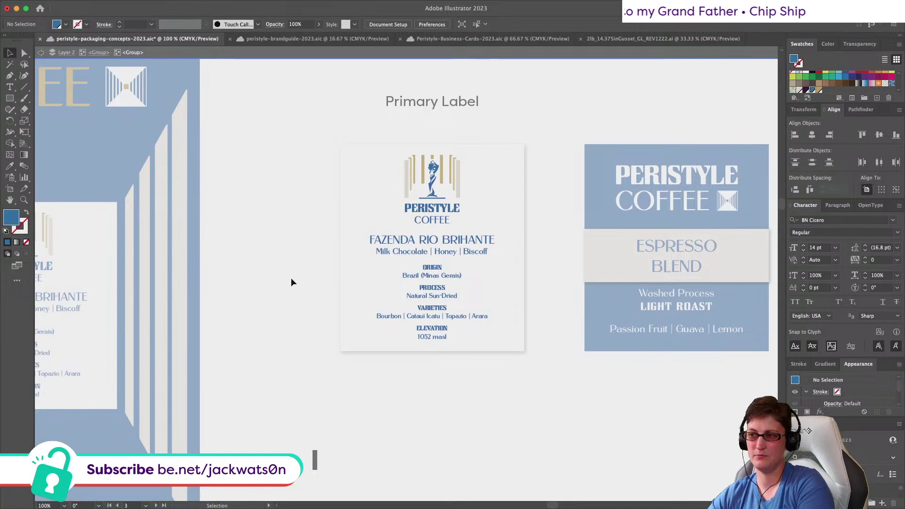
{"action": "left_click_drag", "start_coordinate": [359, 142], "coordinate": [361, 177]}
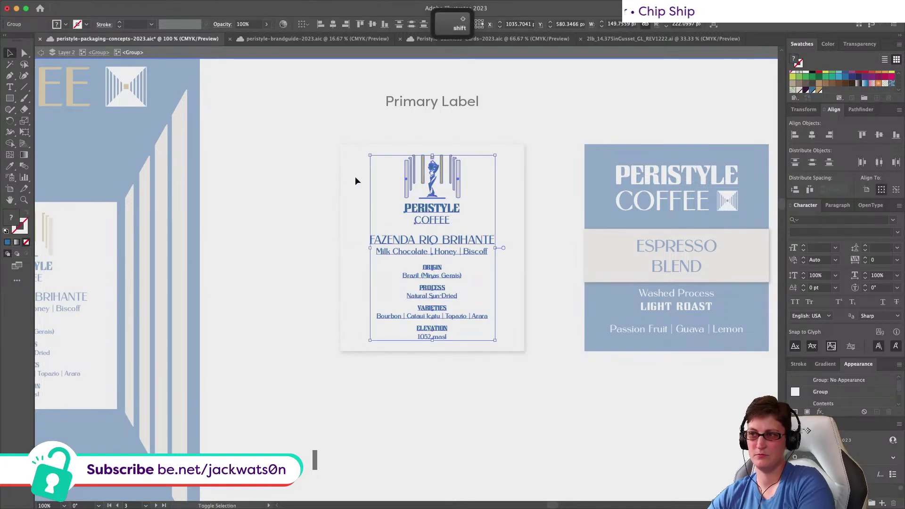
{"action": "left_click", "coordinate": [299, 162]}
{"action": "left_click", "coordinate": [454, 177]}
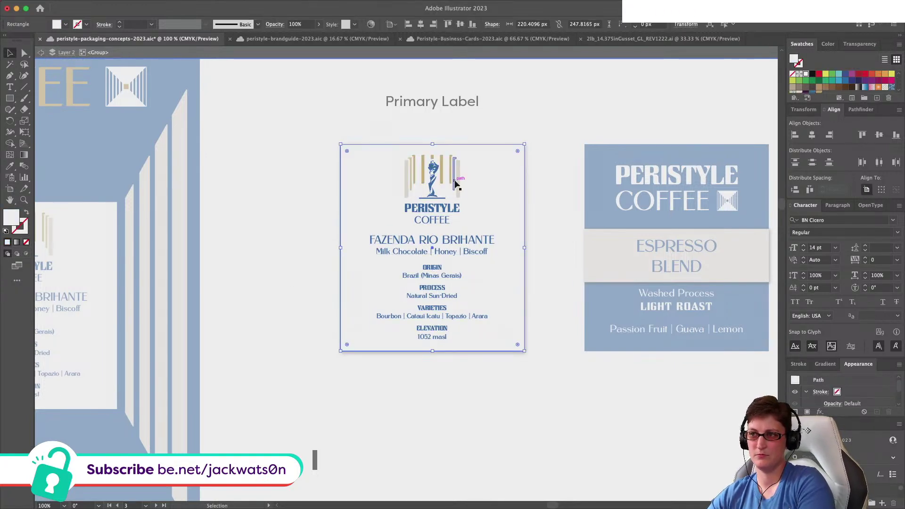
{"action": "left_click", "coordinate": [481, 189]}
{"action": "left_click", "coordinate": [518, 197], "text": "shift"}
{"action": "left_click", "coordinate": [512, 194], "text": "shift"}
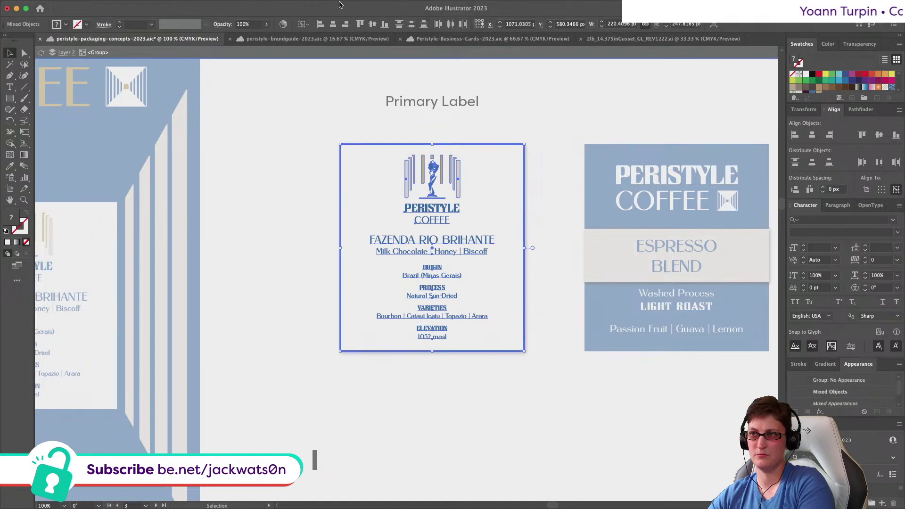
{"action": "left_click", "coordinate": [374, 24]}
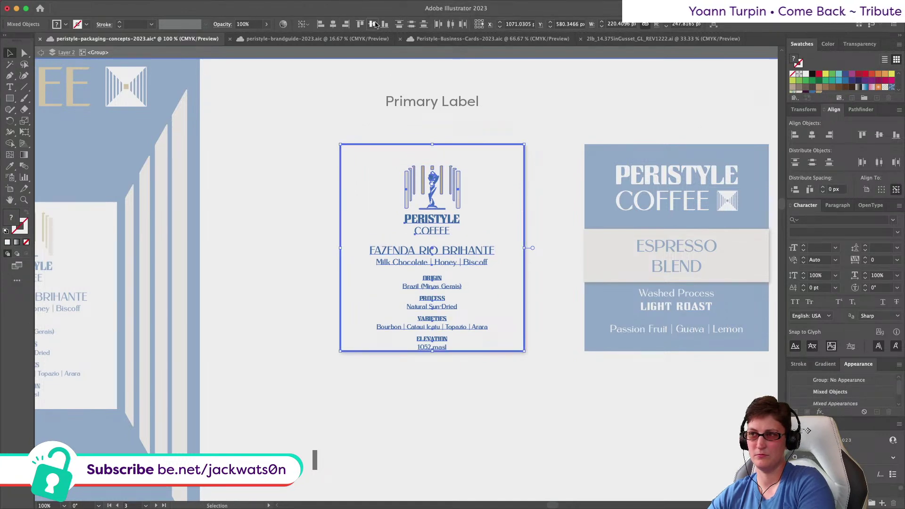
{"action": "left_click", "coordinate": [294, 128]}
Step: Examine the respaced primary label beside the bag front and the other labels, in overview and close up
{"action": "scroll", "coordinate": [294, 129], "scroll_direction": "down", "scroll_amount": 2}
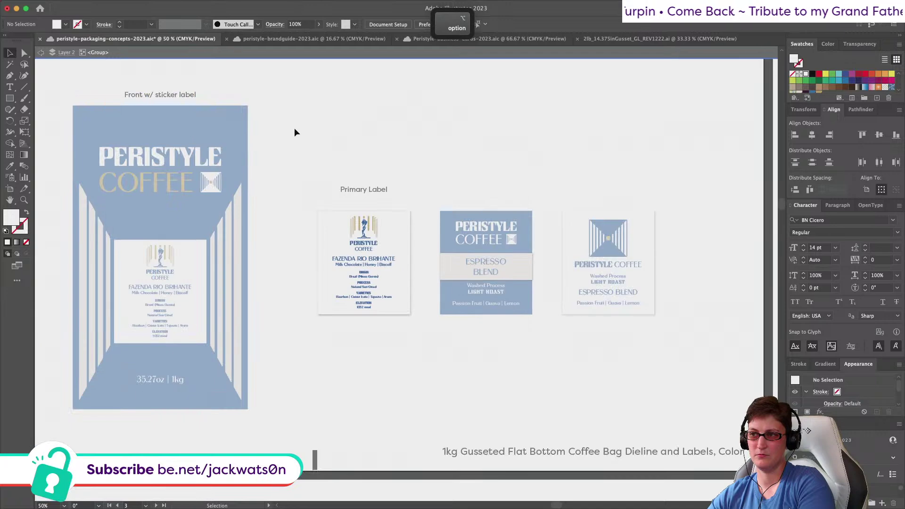
{"action": "scroll", "coordinate": [294, 128], "scroll_direction": "left", "scroll_amount": 2}
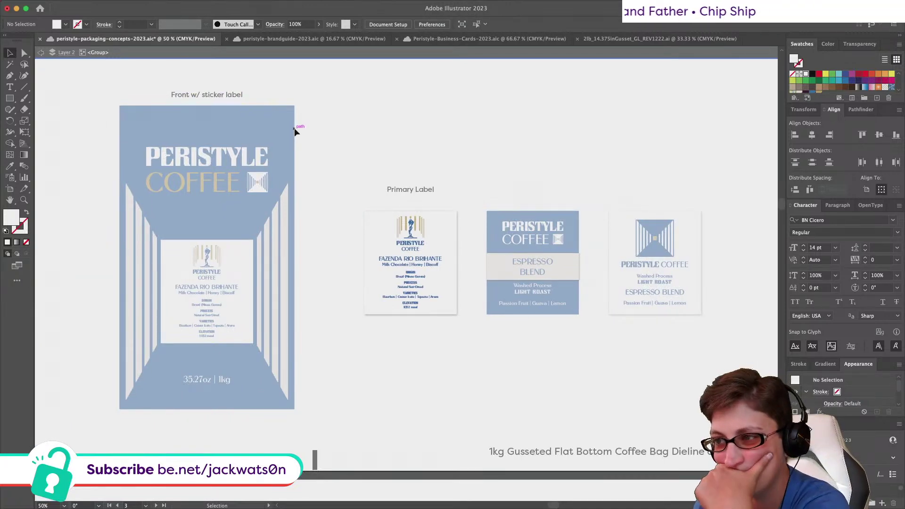
{"action": "scroll", "coordinate": [294, 128], "scroll_direction": "down", "scroll_amount": 1}
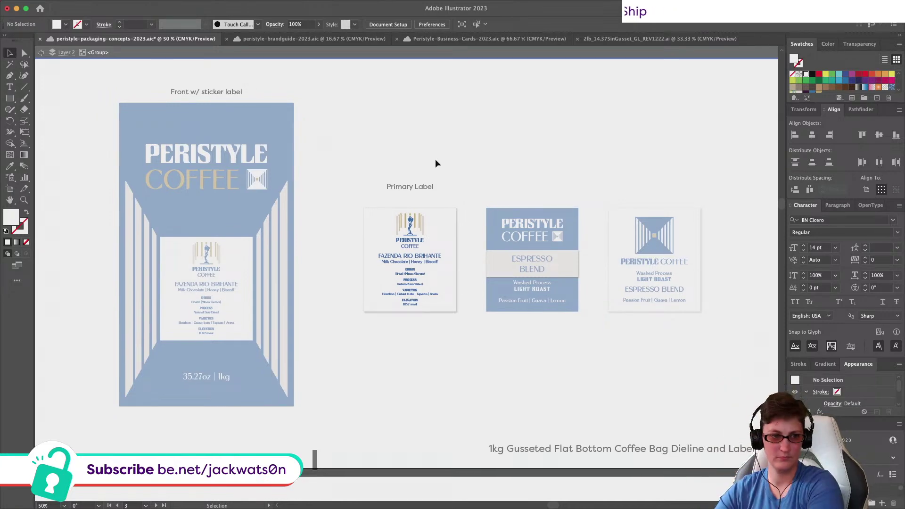
{"action": "scroll", "coordinate": [490, 332], "scroll_direction": "up", "scroll_amount": 4}
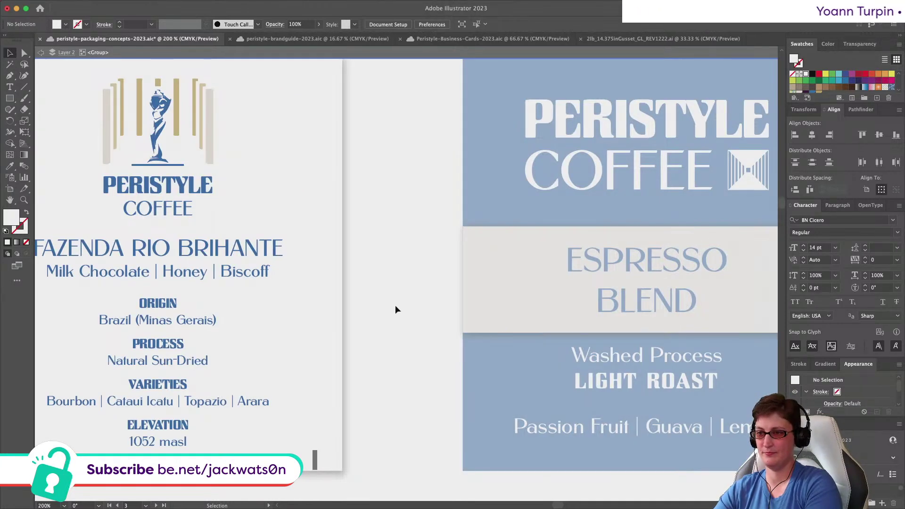
Step: Nudge the ELEVATION heading and its 1052 masl detail slightly upwards on the primary label
{"action": "scroll", "coordinate": [438, 308], "scroll_direction": "left", "scroll_amount": 4}
{"action": "left_click", "coordinate": [292, 321]}
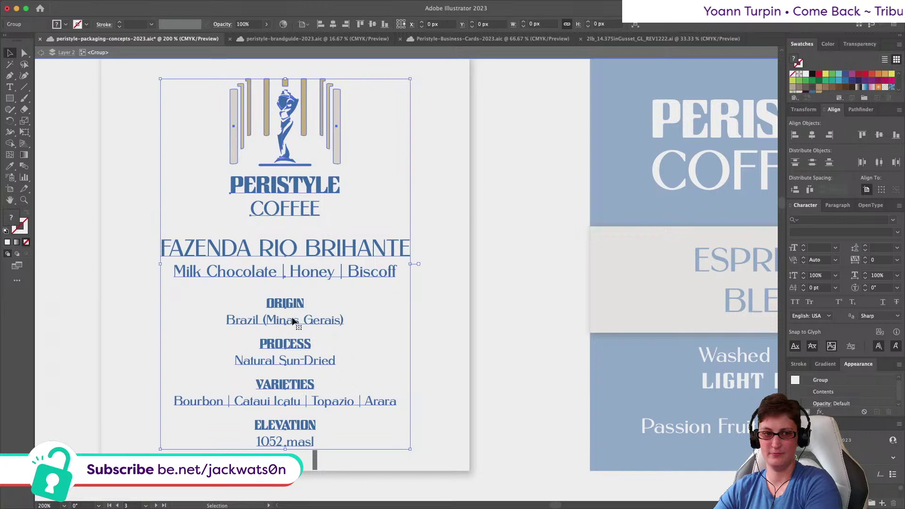
{"action": "double_click", "coordinate": [292, 322]}
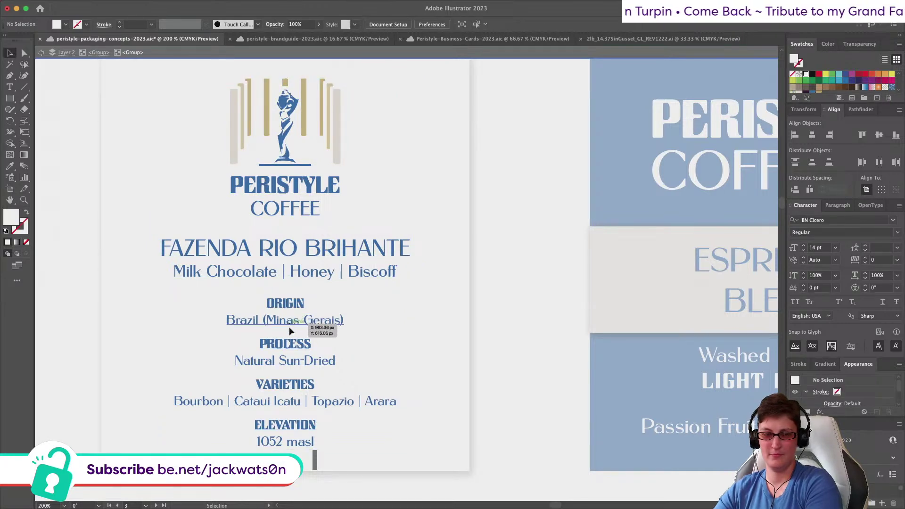
{"action": "left_click", "coordinate": [299, 430]}
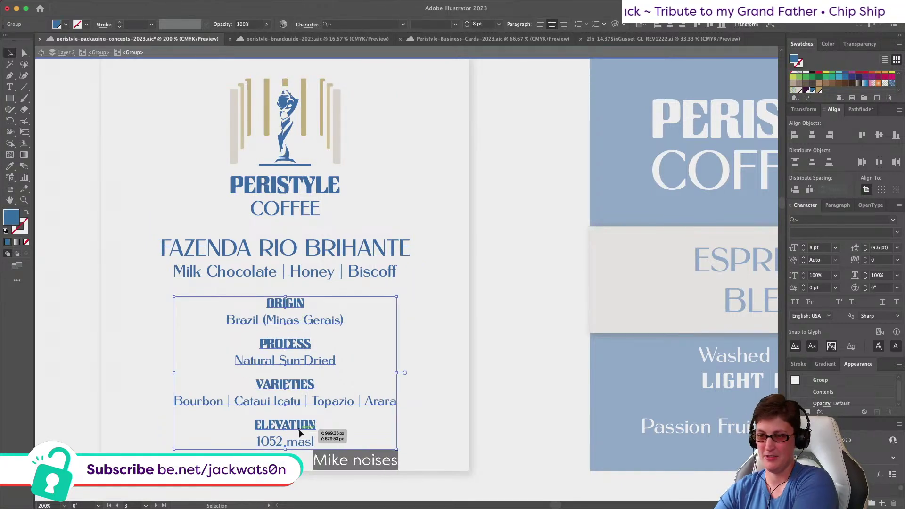
{"action": "double_click", "coordinate": [300, 429]}
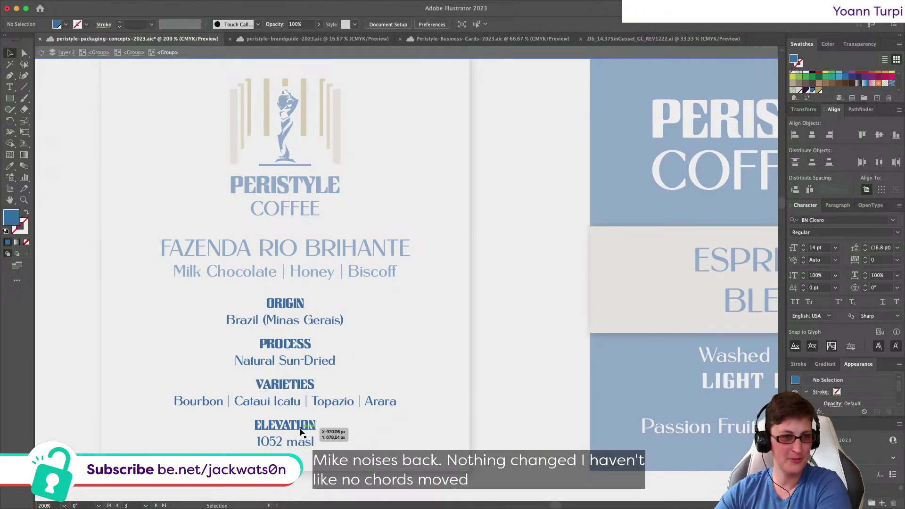
{"action": "left_click", "coordinate": [276, 429]}
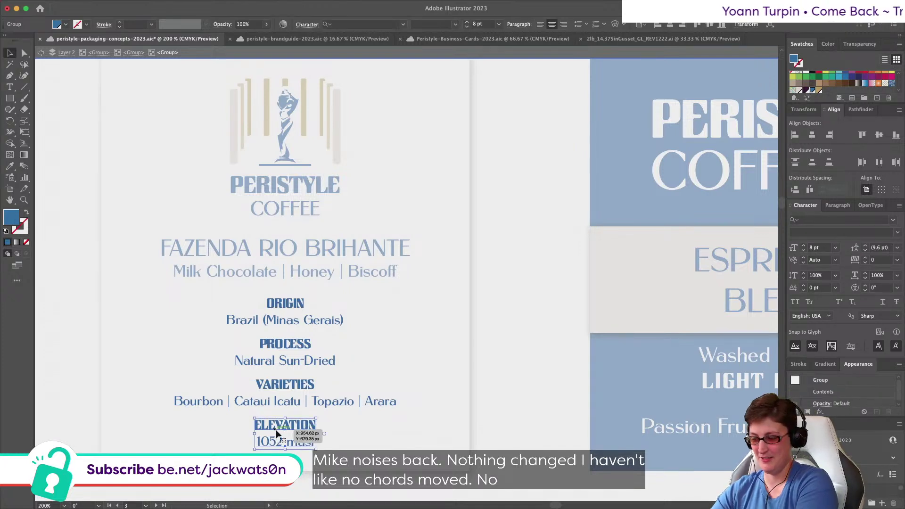
{"action": "key", "text": "Up"}
{"action": "key", "text": "Up"}
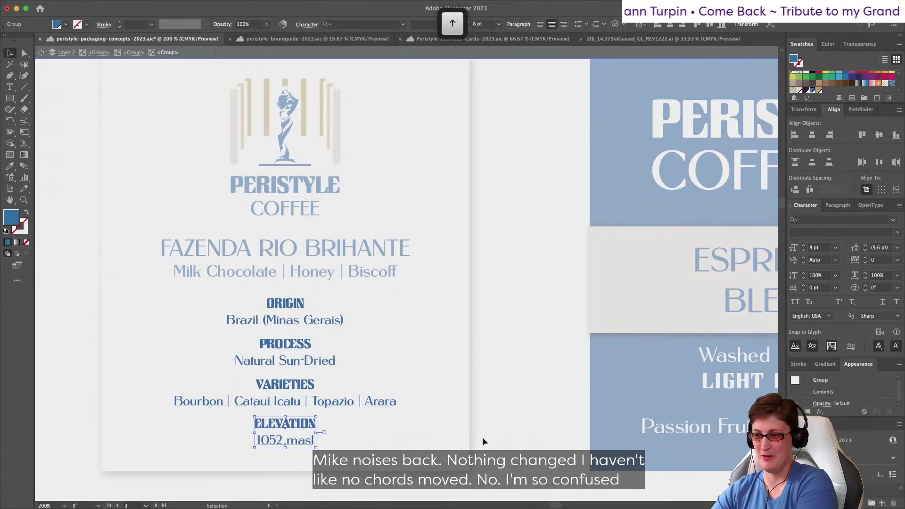
Step: Redistribute the origin, process, varieties and elevation pairs evenly, and nudge the whole details block slightly down
{"action": "left_click_drag", "start_coordinate": [497, 454], "coordinate": [211, 295]}
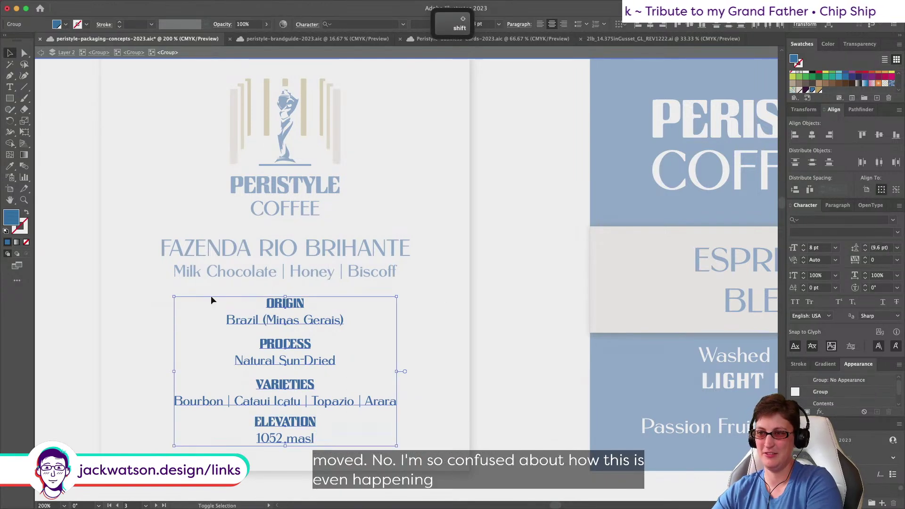
{"action": "left_click", "coordinate": [729, 28]}
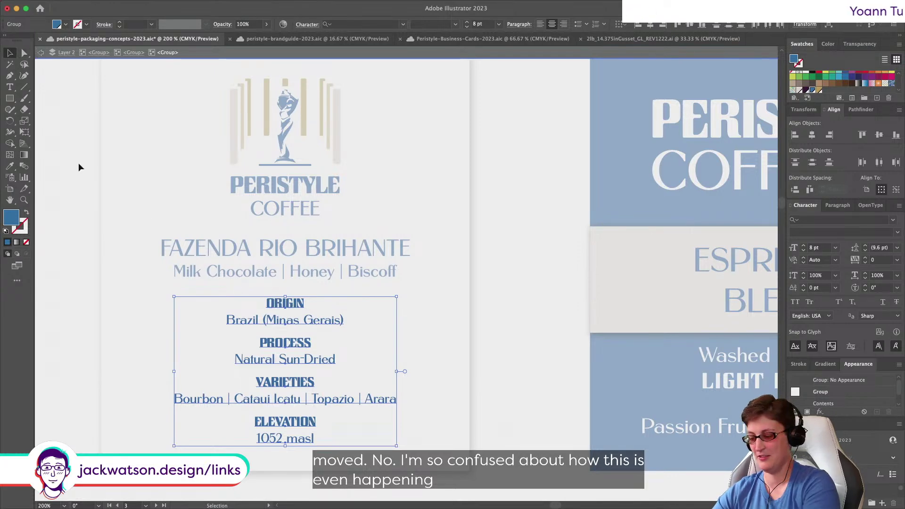
{"action": "key", "text": "Down"}
{"action": "left_click", "coordinate": [41, 52]}
{"action": "left_click", "coordinate": [41, 52]}
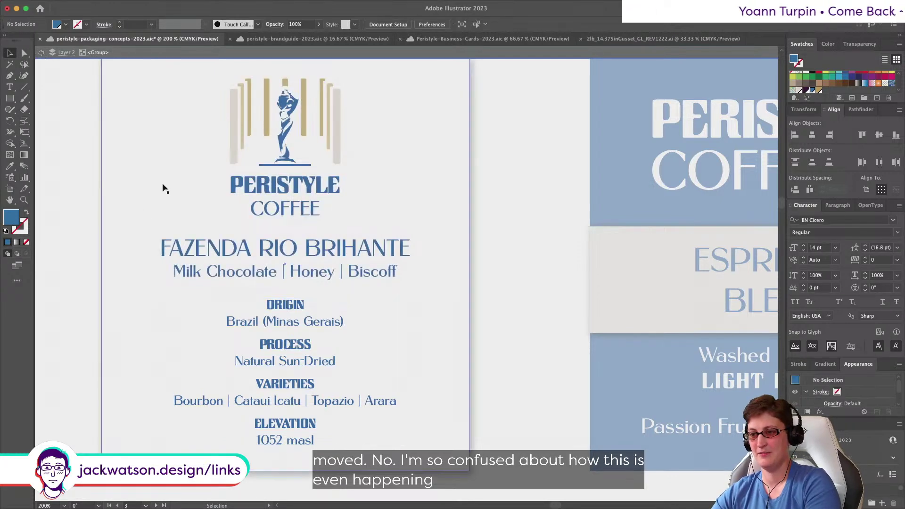
Step: Align the logo and text group to the centre of the primary label's background rectangle
{"action": "scroll", "coordinate": [163, 192], "scroll_direction": "down", "scroll_amount": 1}
{"action": "left_click", "coordinate": [209, 239]}
{"action": "left_click", "coordinate": [142, 185], "text": "shift"}
{"action": "left_click", "coordinate": [136, 185]}
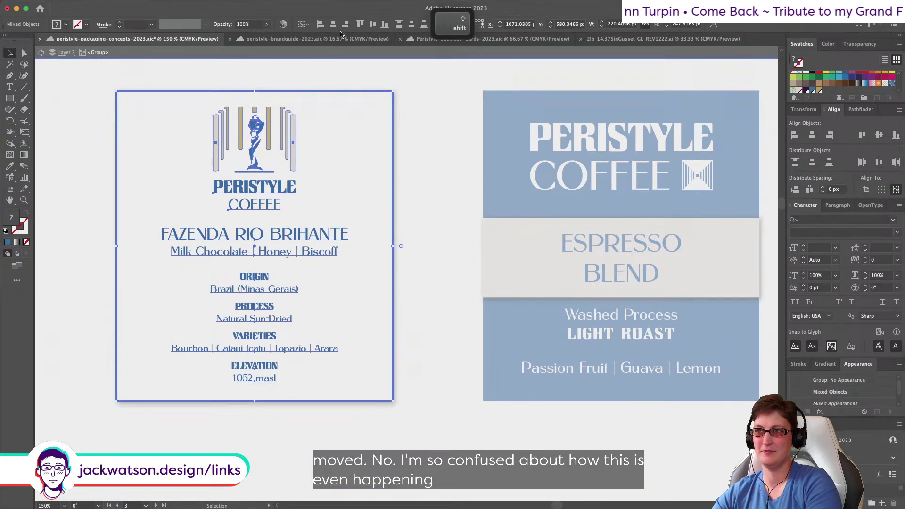
{"action": "left_click", "coordinate": [93, 180]}
Step: Compare the adjusted primary label with the sticker on the bag front and the other two labels
{"action": "scroll", "coordinate": [93, 181], "scroll_direction": "down", "scroll_amount": 1}
{"action": "scroll", "coordinate": [93, 179], "scroll_direction": "down", "scroll_amount": 2}
{"action": "scroll", "coordinate": [93, 179], "scroll_direction": "up", "scroll_amount": 1}
{"action": "scroll", "coordinate": [94, 179], "scroll_direction": "left", "scroll_amount": 5}
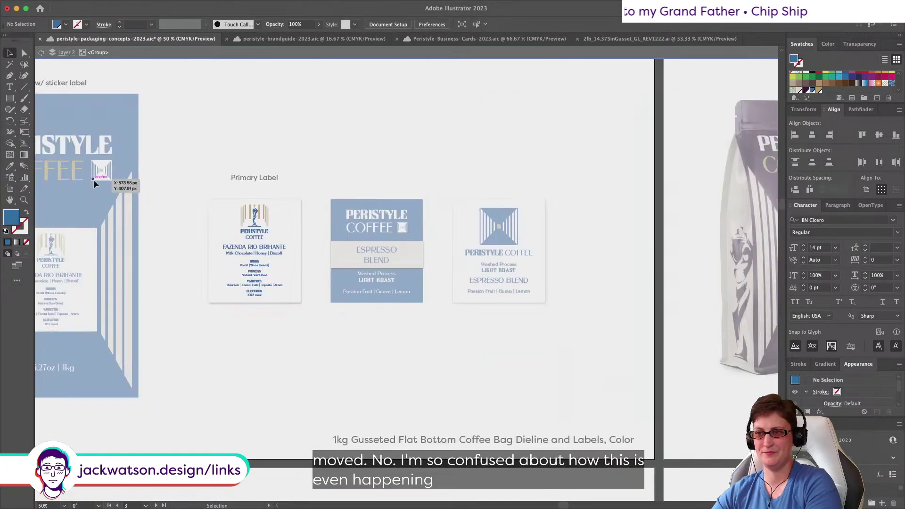
{"action": "scroll", "coordinate": [93, 179], "scroll_direction": "left", "scroll_amount": 5}
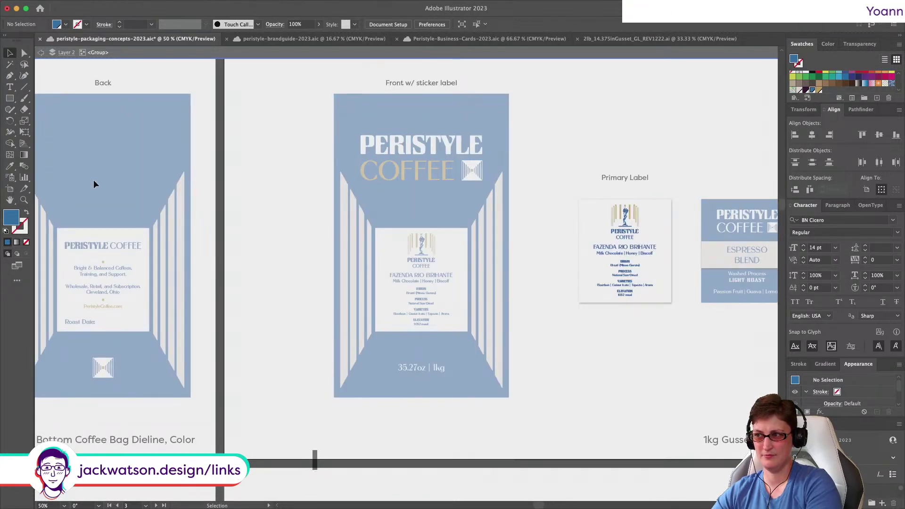
{"action": "scroll", "coordinate": [94, 180], "scroll_direction": "right", "scroll_amount": 4}
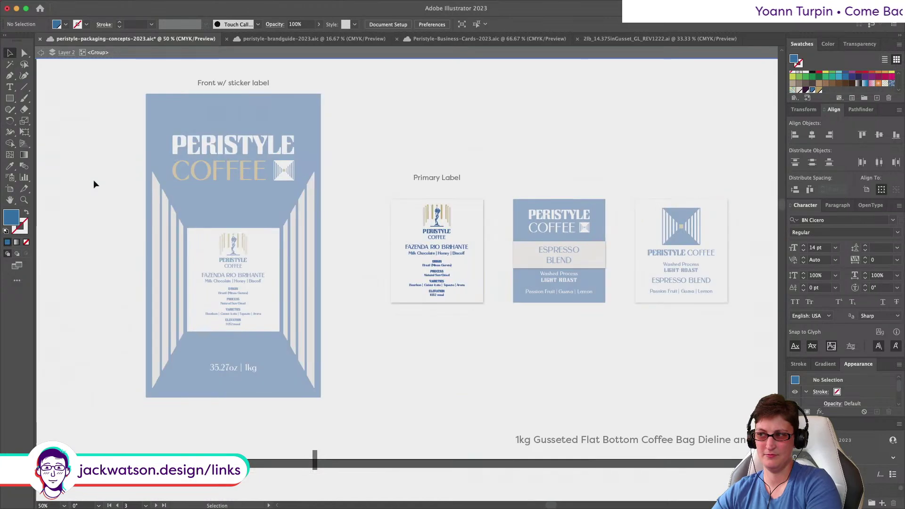
{"action": "left_click", "coordinate": [40, 54]}
{"action": "scroll", "coordinate": [384, 225], "scroll_direction": "right", "scroll_amount": 2}
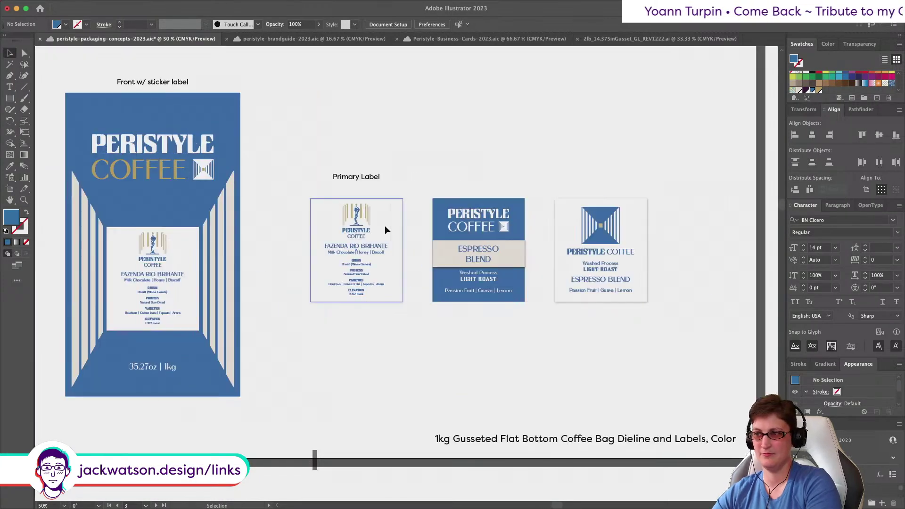
Step: Duplicate the earlier Espresso Blend statue-logo label stored above the artboard and place the copy above the primary label for comparison
{"action": "scroll", "coordinate": [385, 225], "scroll_direction": "down", "scroll_amount": 1}
{"action": "scroll", "coordinate": [384, 231], "scroll_direction": "right", "scroll_amount": 2}
{"action": "scroll", "coordinate": [385, 230], "scroll_direction": "up", "scroll_amount": 3}
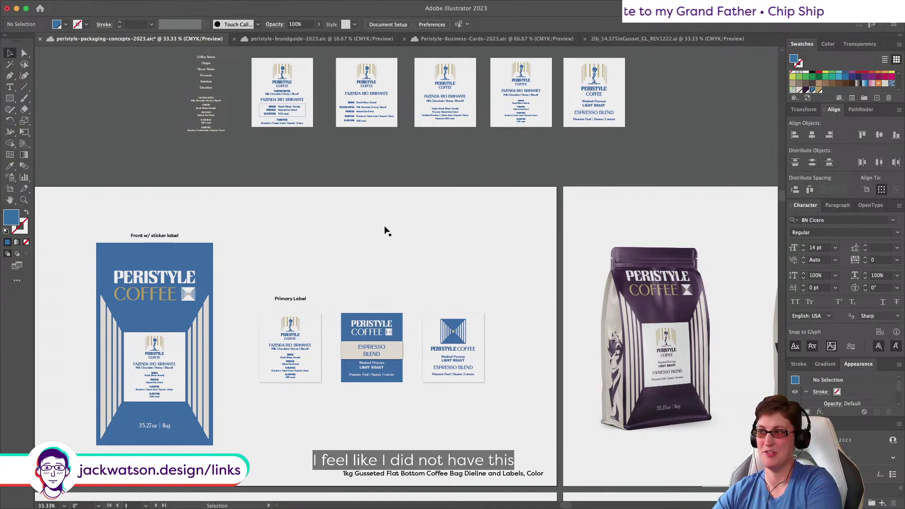
{"action": "left_click", "coordinate": [592, 71]}
{"action": "key", "text": "super+c"}
{"action": "key", "text": "super+f"}
{"action": "left_click_drag", "start_coordinate": [593, 70], "coordinate": [288, 245]}
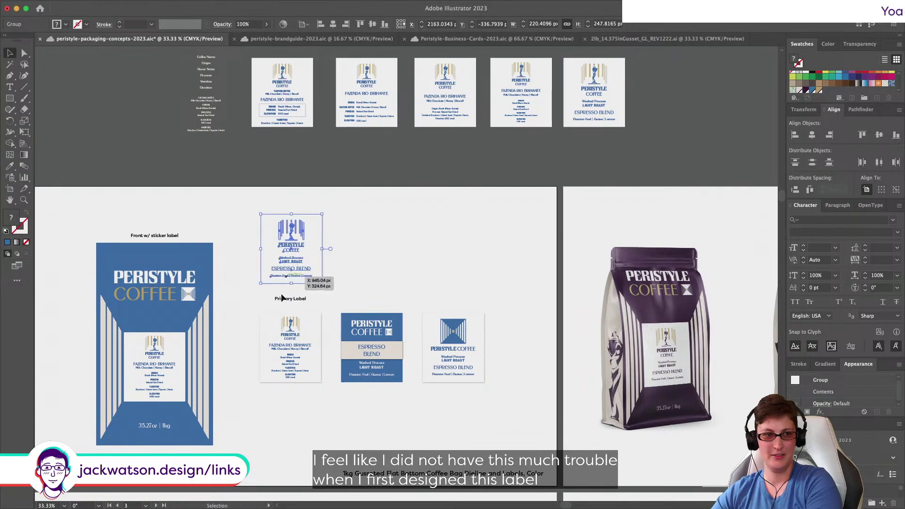
{"action": "scroll", "coordinate": [278, 303], "scroll_direction": "up", "scroll_amount": 1}
{"action": "scroll", "coordinate": [278, 303], "scroll_direction": "down", "scroll_amount": 3}
{"action": "scroll", "coordinate": [278, 303], "scroll_direction": "left", "scroll_amount": 2}
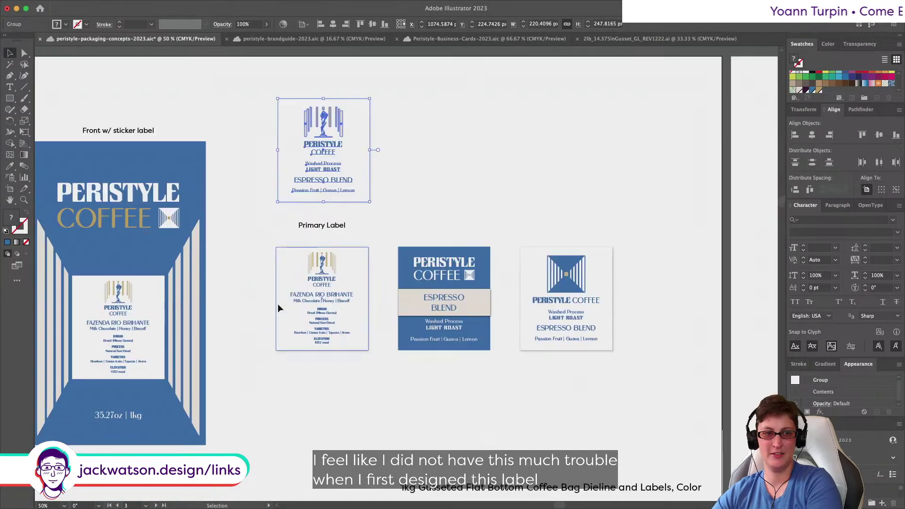
Step: Delete the Espresso Blend comparison copy above the primary label
{"action": "left_click", "coordinate": [259, 297]}
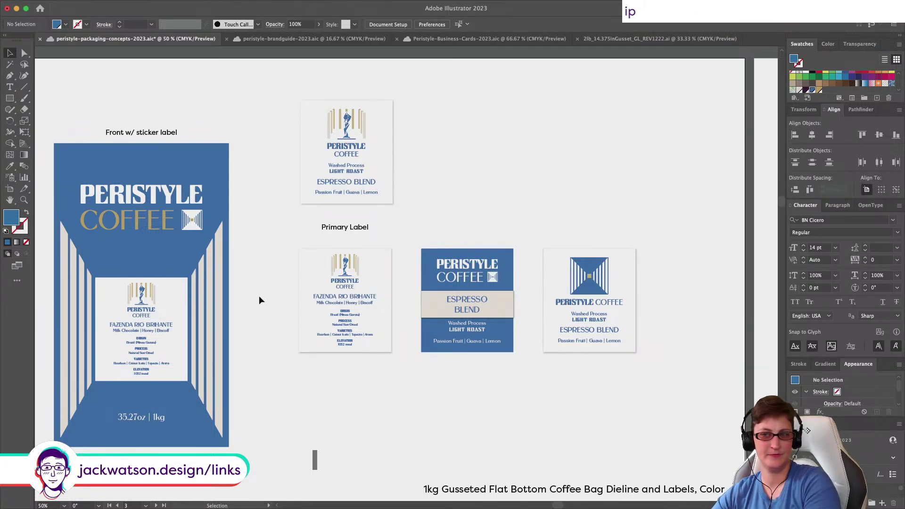
{"action": "left_click", "coordinate": [334, 187]}
{"action": "key", "text": "BackSpace"}
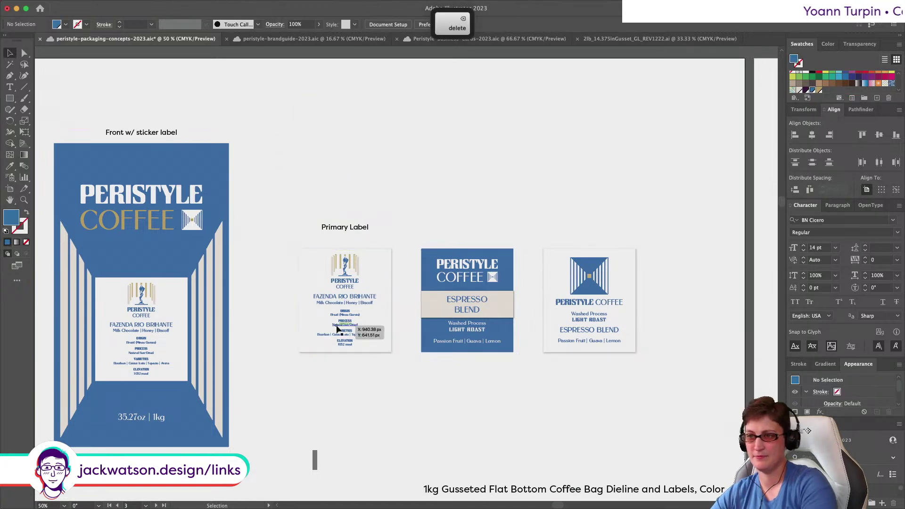
Step: Copy the updated primary label and isolate the artwork group of the bag front that holds the old sticker
{"action": "left_click", "coordinate": [333, 328]}
{"action": "key", "text": "super+c"}
{"action": "left_click", "coordinate": [173, 321]}
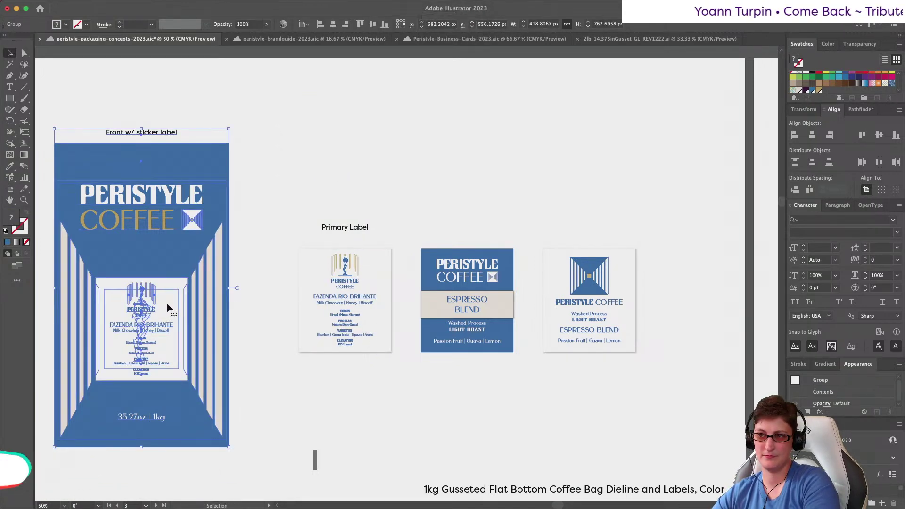
{"action": "double_click", "coordinate": [167, 303]}
{"action": "double_click", "coordinate": [167, 281]}
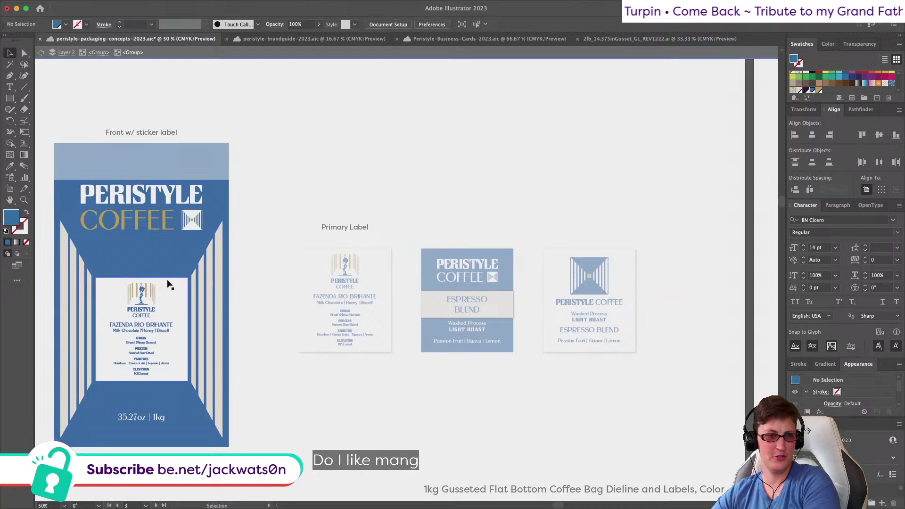
Step: Paste the updated primary label into the bag front artwork and place it exactly over the old sticker's position
{"action": "scroll", "coordinate": [169, 283], "scroll_direction": "left", "scroll_amount": 5}
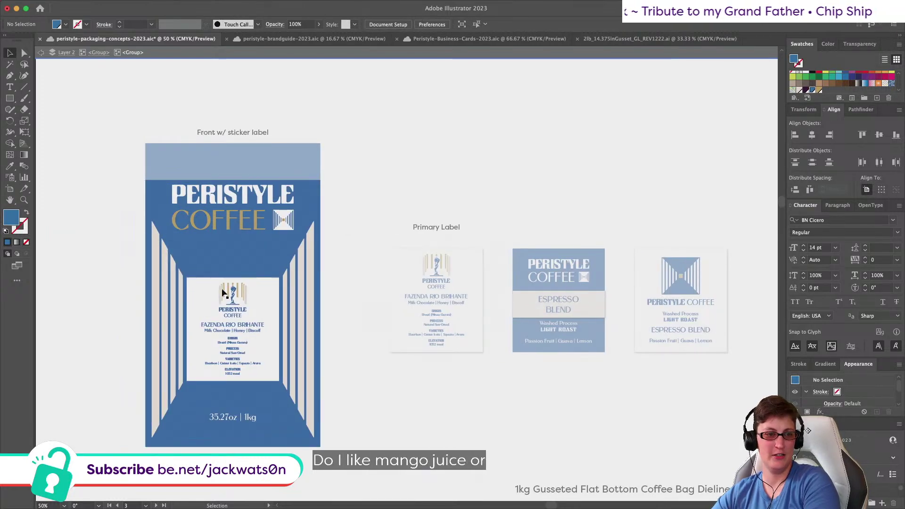
{"action": "left_click_drag", "start_coordinate": [225, 294], "coordinate": [221, 297]}
{"action": "key", "text": "super+c"}
{"action": "key", "text": "super+v"}
{"action": "left_click", "coordinate": [247, 294], "text": "shift"}
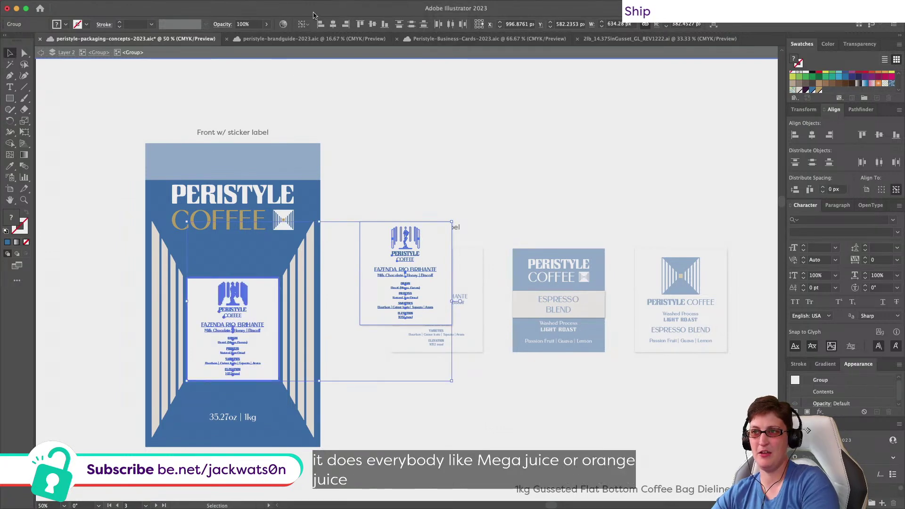
{"action": "key", "text": "super+z"}
{"action": "left_click_drag", "start_coordinate": [260, 304], "coordinate": [354, 304]}
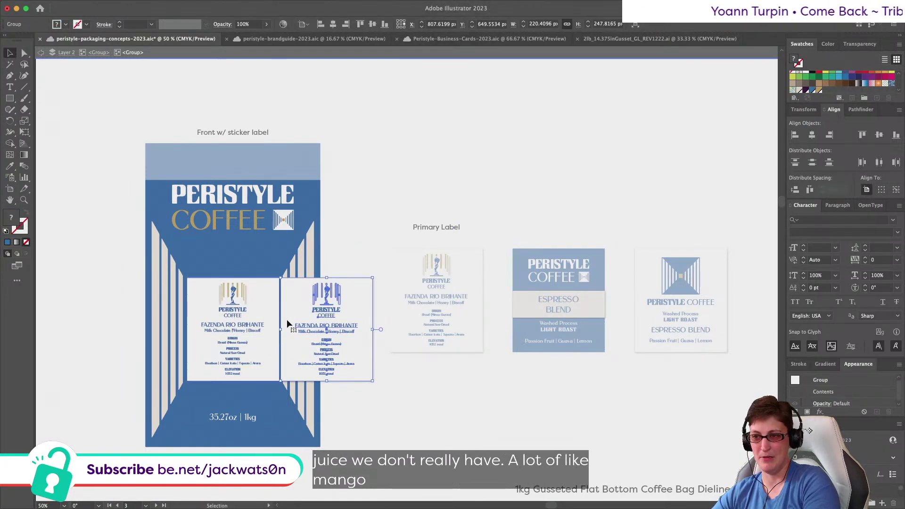
{"action": "key", "text": "super+z"}
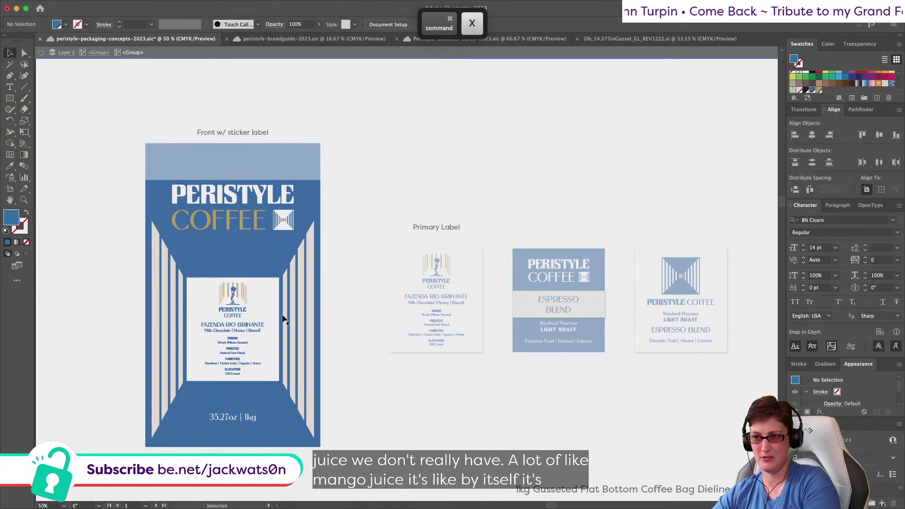
{"action": "key", "text": "super+f"}
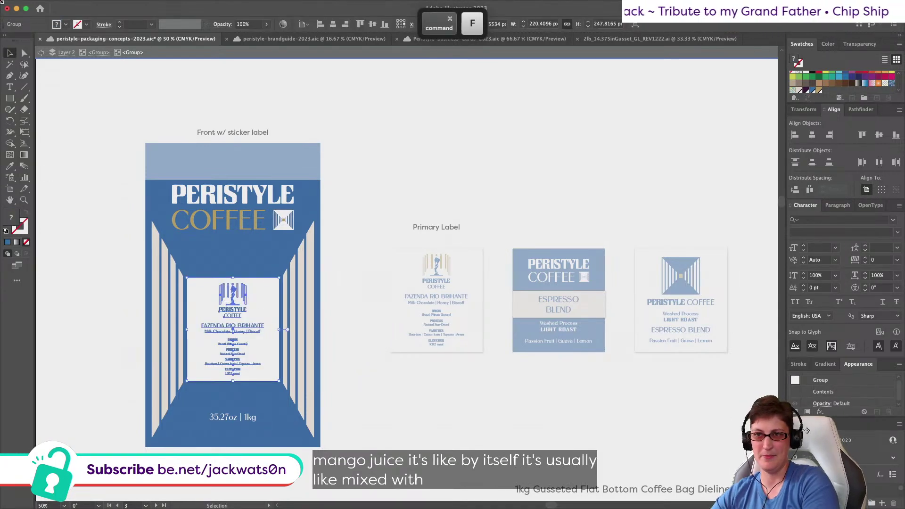
Step: Remove the Drop Shadow effect from the background rectangle of the bag front's sticker and leave isolation
{"action": "key", "text": "a"}
{"action": "key", "text": "shift+super+a"}
{"action": "left_click", "coordinate": [259, 289]}
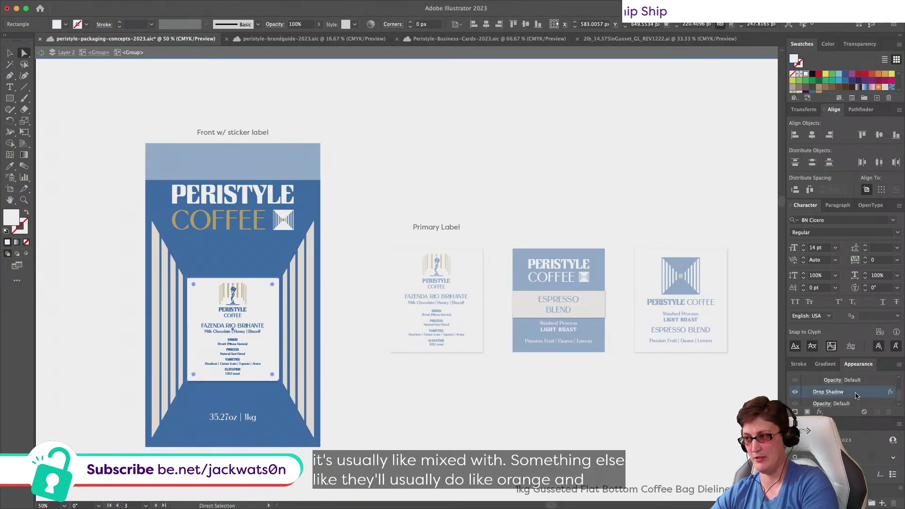
{"action": "key", "text": "ctrl+z"}
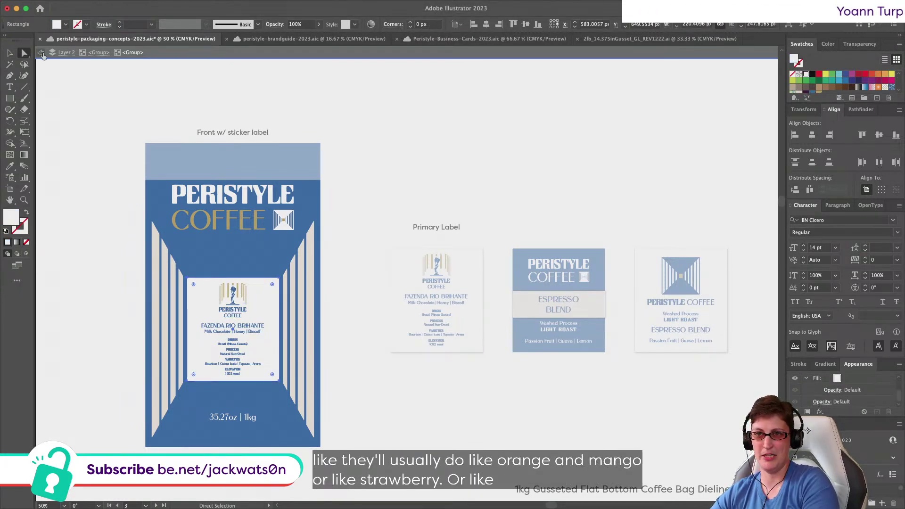
{"action": "left_click", "coordinate": [41, 53]}
Step: Examine the bag front with its new sticker beside the back panel and the label variants, in overview and close up
{"action": "scroll", "coordinate": [160, 151], "scroll_direction": "left", "scroll_amount": 5}
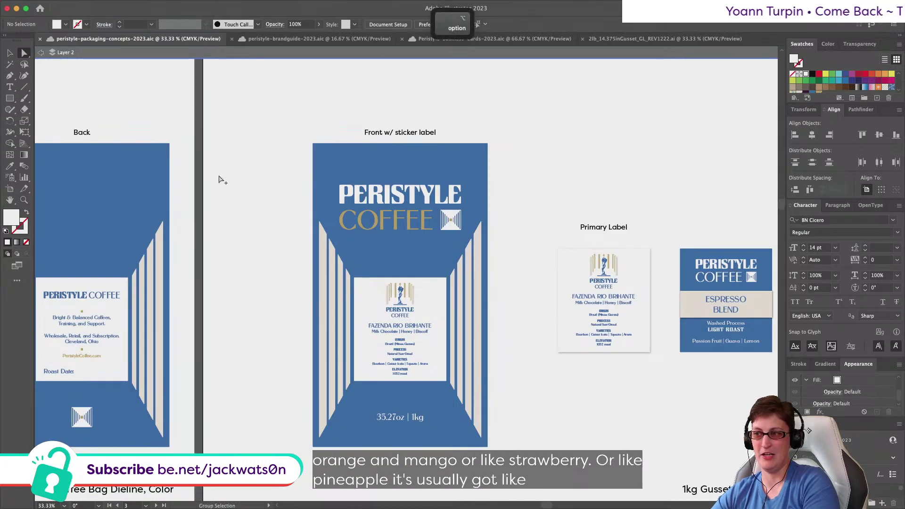
{"action": "scroll", "coordinate": [218, 180], "scroll_direction": "down", "scroll_amount": 2}
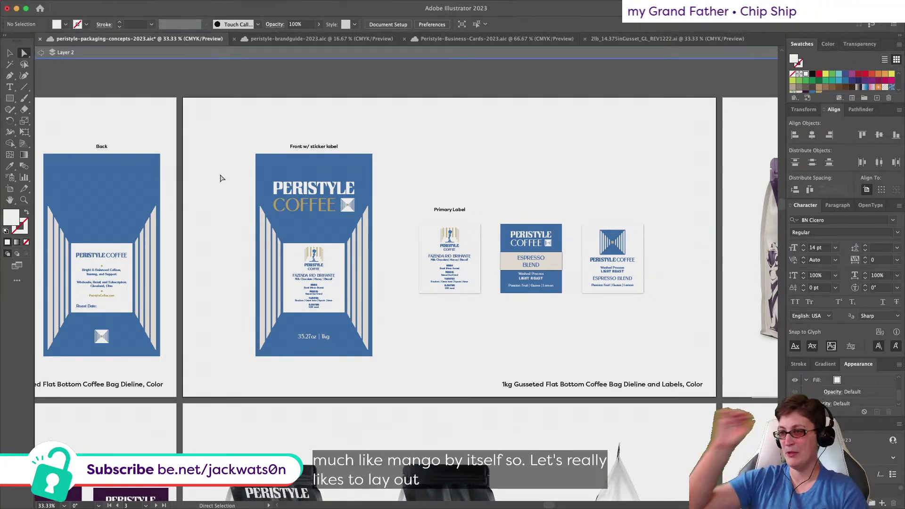
{"action": "scroll", "coordinate": [326, 270], "scroll_direction": "up", "scroll_amount": 2}
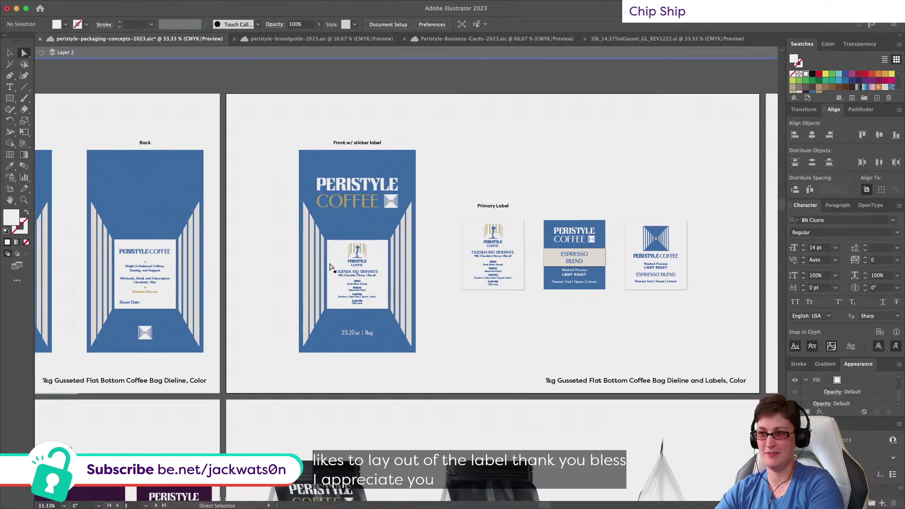
{"action": "scroll", "coordinate": [326, 270], "scroll_direction": "up", "scroll_amount": 1}
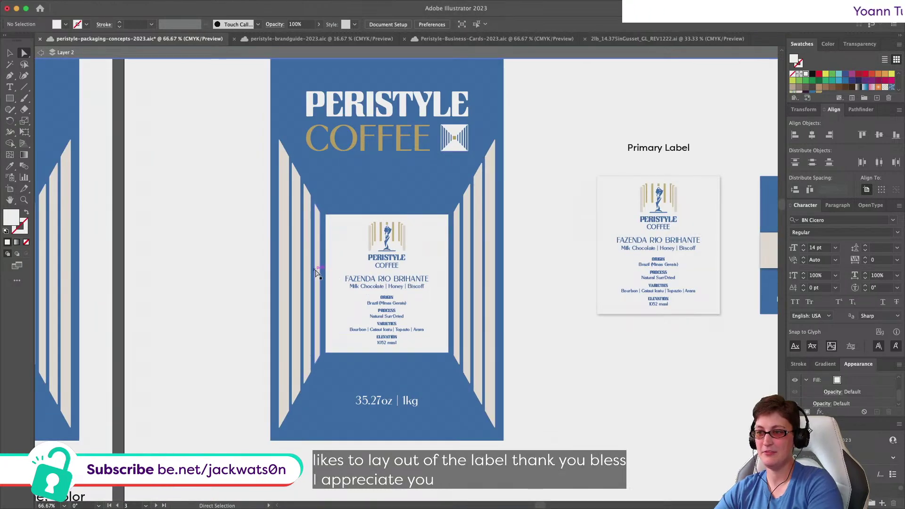
{"action": "scroll", "coordinate": [318, 273], "scroll_direction": "left", "scroll_amount": 2}
{"action": "scroll", "coordinate": [323, 273], "scroll_direction": "right", "scroll_amount": 8}
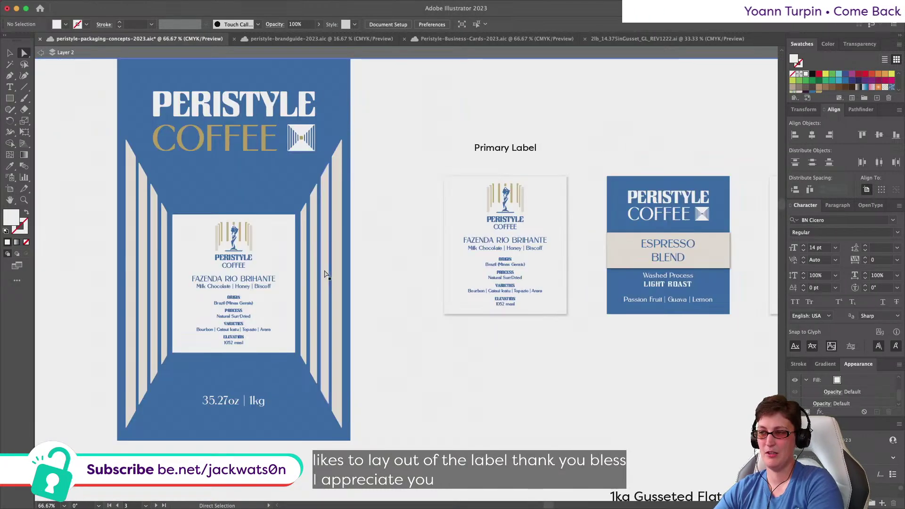
{"action": "scroll", "coordinate": [325, 274], "scroll_direction": "right", "scroll_amount": 3}
{"action": "left_click", "coordinate": [605, 184]}
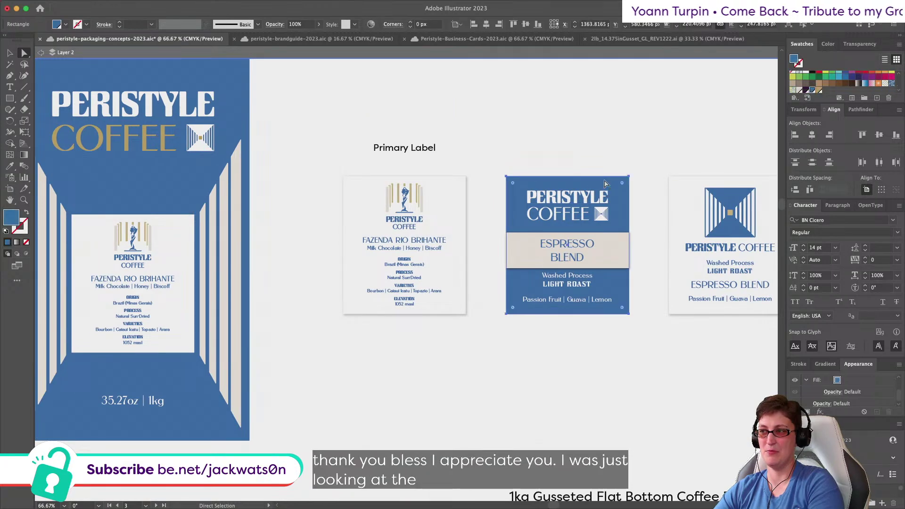
Step: Duplicate the Fazenda Rio Brihante primary label and place the copy beside the third label, in line with the row
{"action": "scroll", "coordinate": [606, 184], "scroll_direction": "right", "scroll_amount": 5}
{"action": "key", "text": "v"}
{"action": "left_click", "coordinate": [156, 189]}
{"action": "left_click_drag", "start_coordinate": [153, 188], "coordinate": [289, 312]}
{"action": "scroll", "coordinate": [260, 317], "scroll_direction": "right", "scroll_amount": 3}
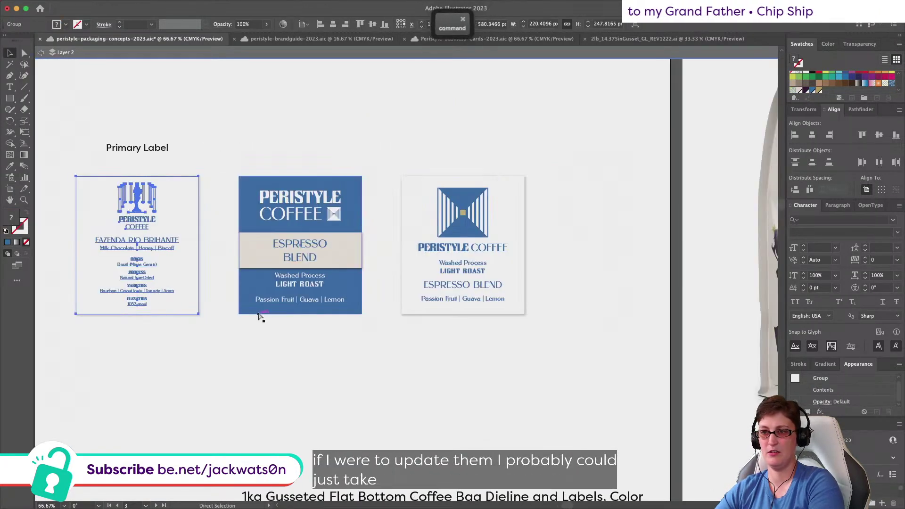
{"action": "left_click_drag", "start_coordinate": [137, 272], "coordinate": [601, 269]}
{"action": "scroll", "coordinate": [600, 270], "scroll_direction": "right", "scroll_amount": 2}
{"action": "key", "text": "super+z"}
{"action": "left_click_drag", "start_coordinate": [110, 299], "coordinate": [572, 271]}
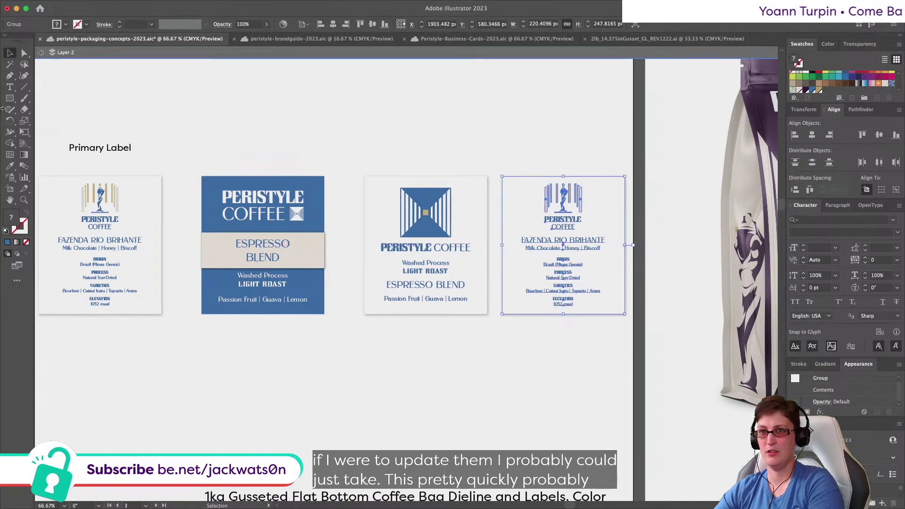
Step: Isolate the nested group inside the duplicated Fazenda Rio Brihante label
{"action": "left_click", "coordinate": [24, 53]}
{"action": "left_click", "coordinate": [48, 198]}
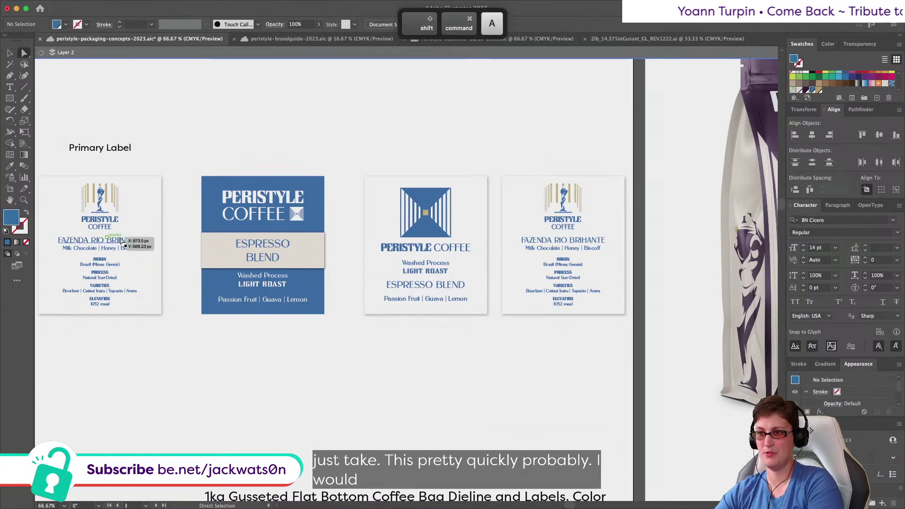
{"action": "left_click", "coordinate": [547, 242]}
{"action": "key", "text": "super+shift+a"}
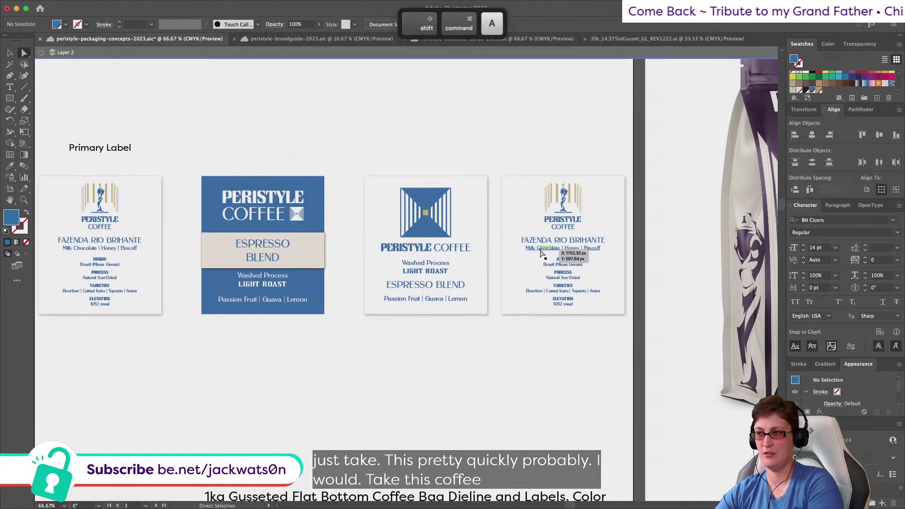
{"action": "left_click", "coordinate": [12, 51]}
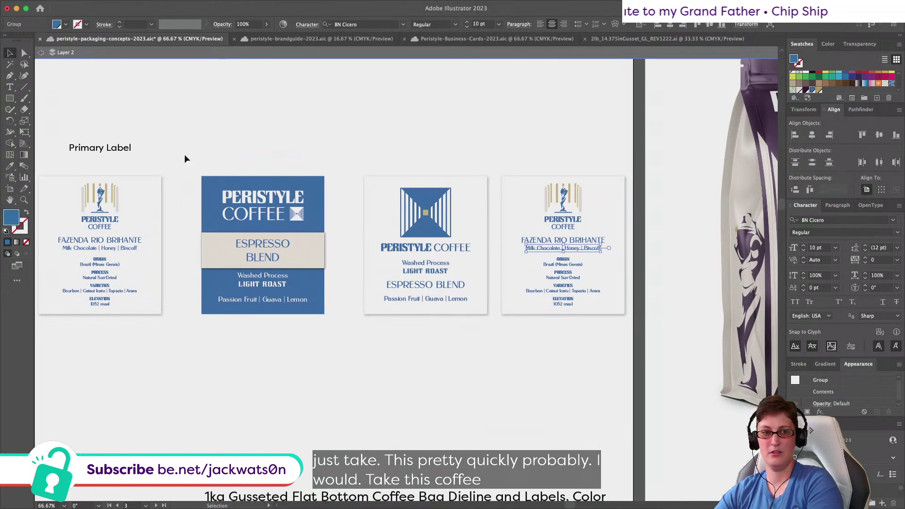
{"action": "left_click", "coordinate": [608, 287]}
{"action": "double_click", "coordinate": [559, 280]}
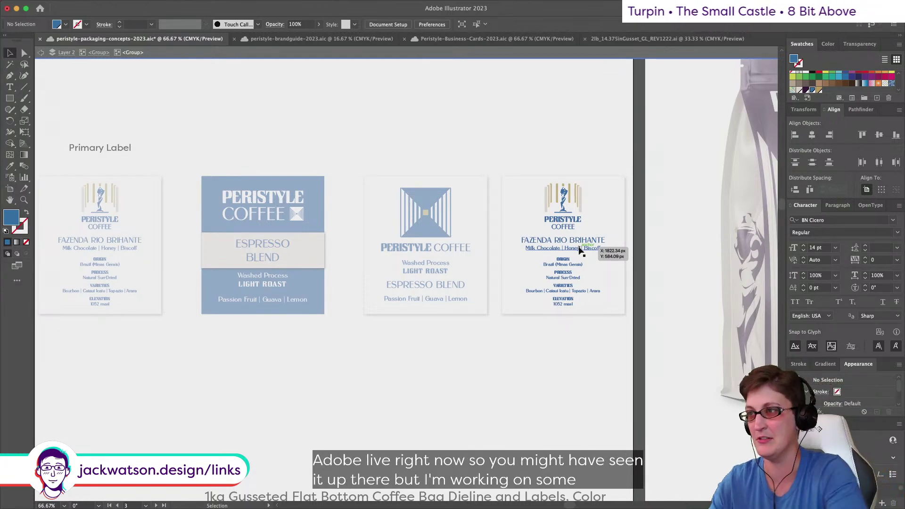
Step: Switch to the Peristyle-Business-Cards-2023 document and examine the horizontal and vertical business card designs
{"action": "left_click", "coordinate": [497, 38]}
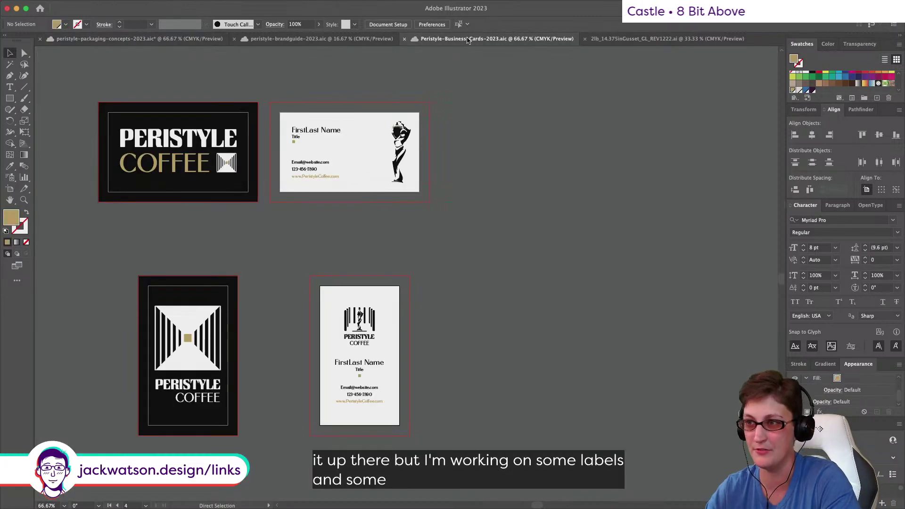
{"action": "scroll", "coordinate": [305, 361], "scroll_direction": "left", "scroll_amount": 5}
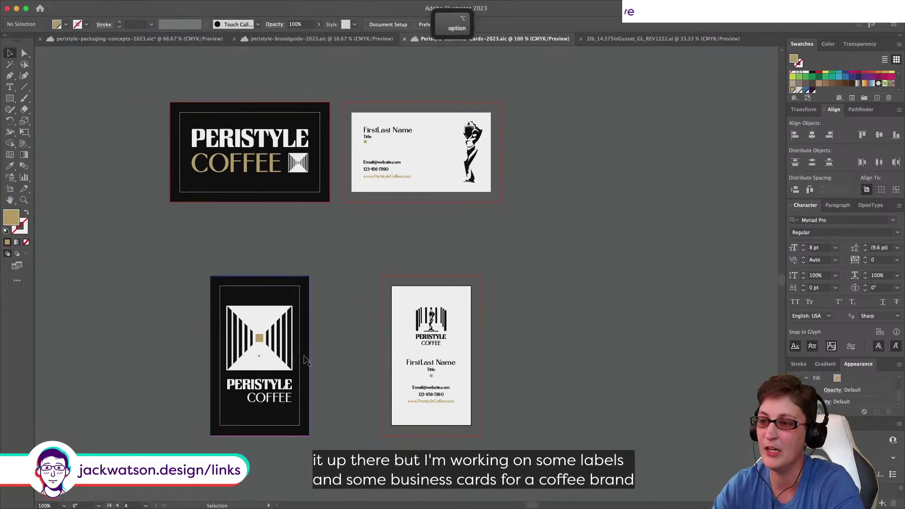
{"action": "scroll", "coordinate": [306, 360], "scroll_direction": "up", "scroll_amount": 3}
{"action": "scroll", "coordinate": [305, 361], "scroll_direction": "up", "scroll_amount": 2}
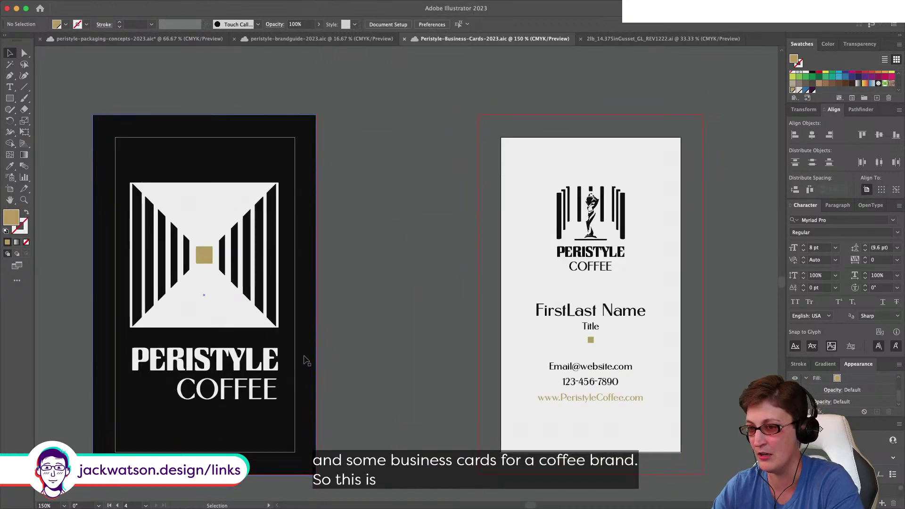
{"action": "scroll", "coordinate": [403, 295], "scroll_direction": "down", "scroll_amount": 2}
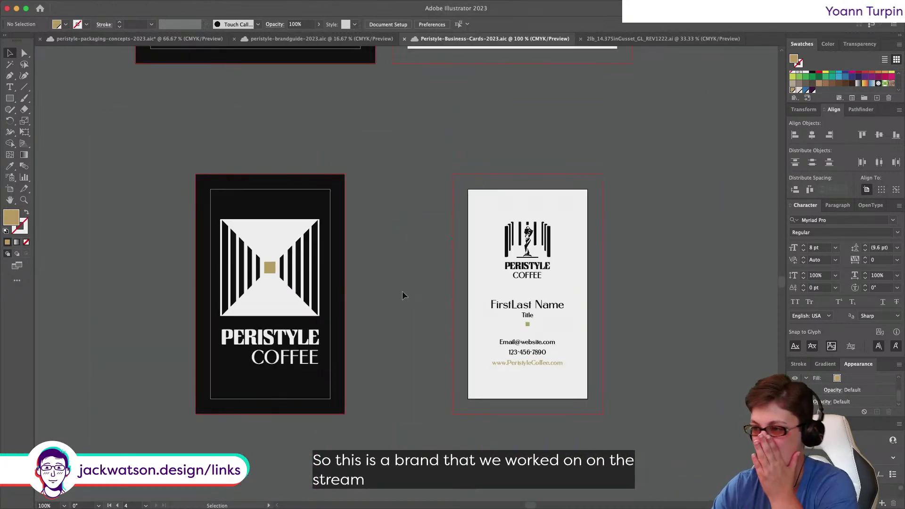
{"action": "scroll", "coordinate": [370, 285], "scroll_direction": "up", "scroll_amount": 1}
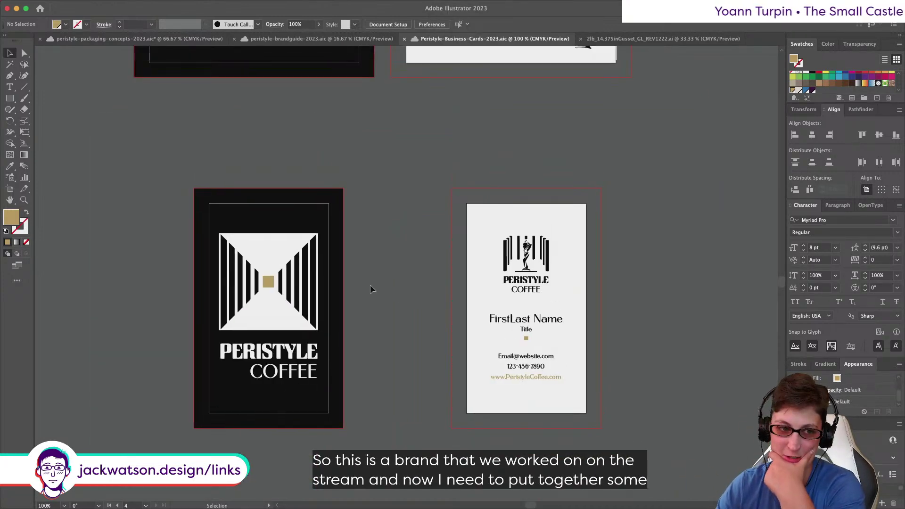
{"action": "scroll", "coordinate": [370, 285], "scroll_direction": "up", "scroll_amount": 2}
{"action": "scroll", "coordinate": [370, 286], "scroll_direction": "up", "scroll_amount": 5}
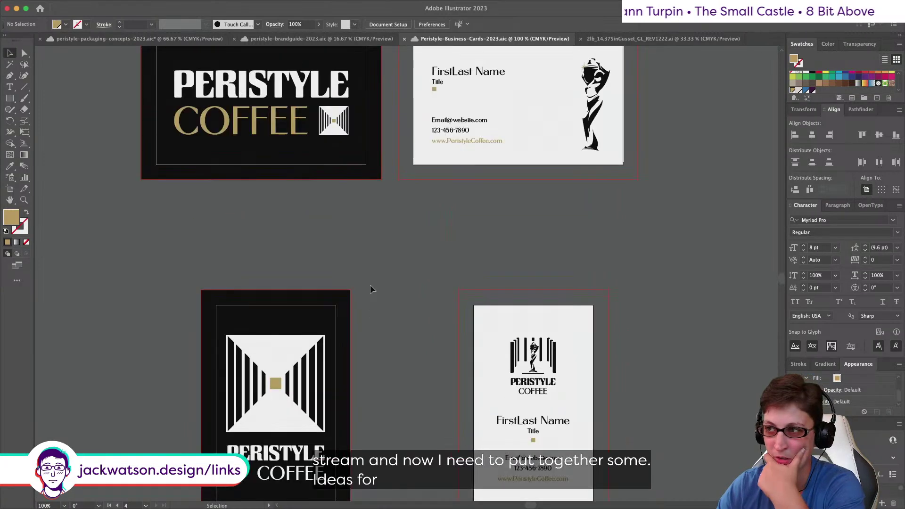
{"action": "scroll", "coordinate": [370, 289], "scroll_direction": "up", "scroll_amount": 1}
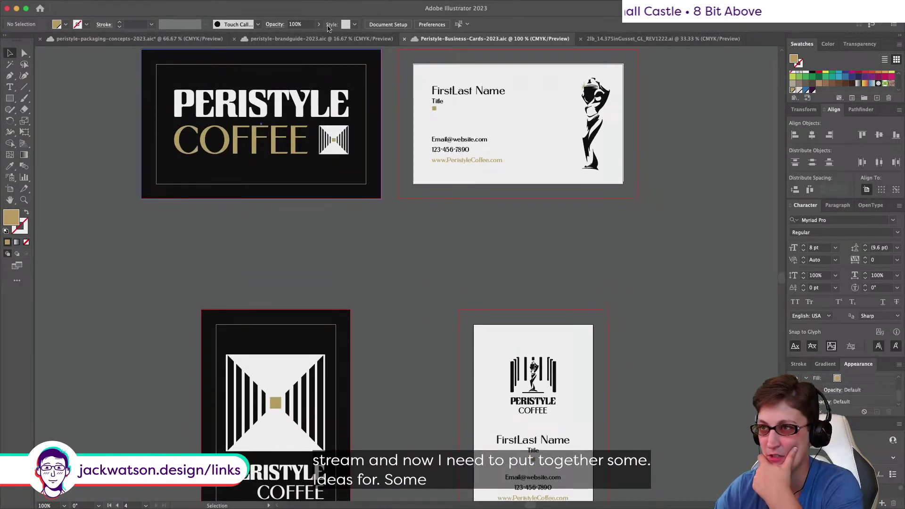
Step: Glance at the brand guide, return to the peristyle-packaging-concepts-2023 document and exit the label group's isolation
{"action": "left_click", "coordinate": [321, 38]}
{"action": "left_click", "coordinate": [189, 39]}
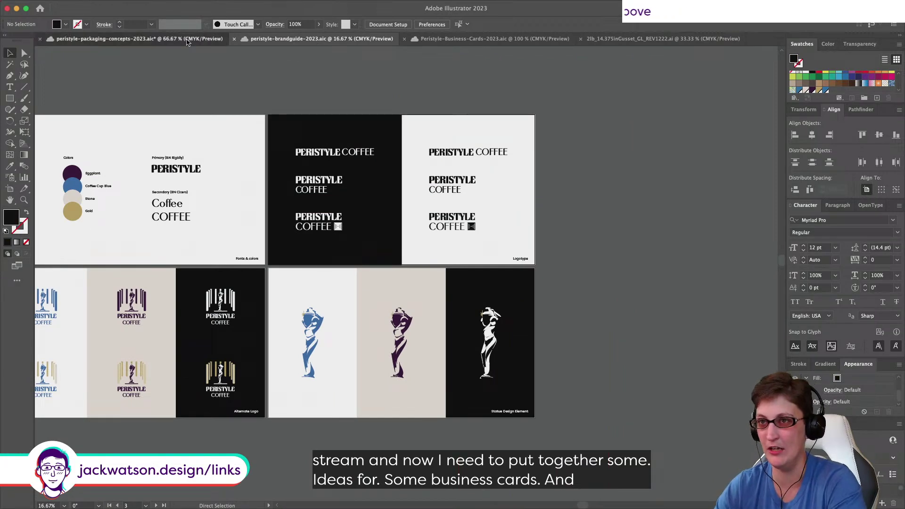
{"action": "key", "text": "super+minus"}
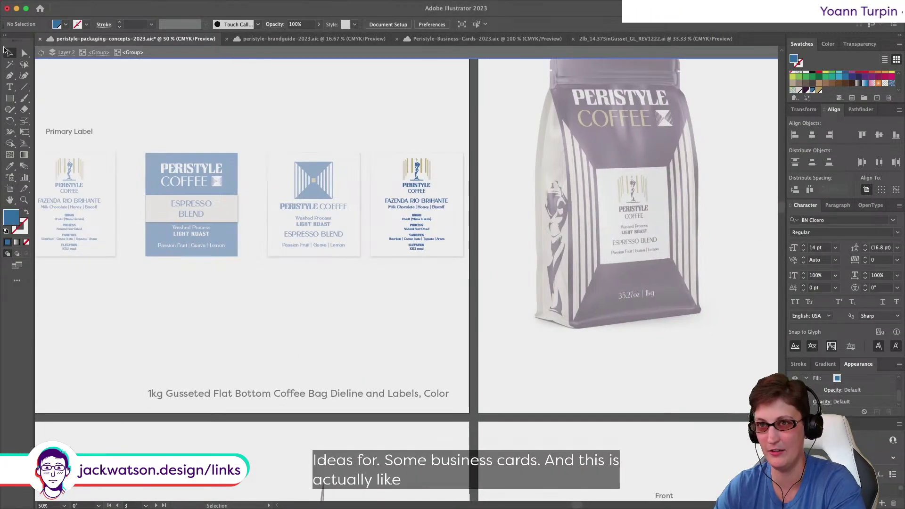
{"action": "left_click", "coordinate": [57, 57]}
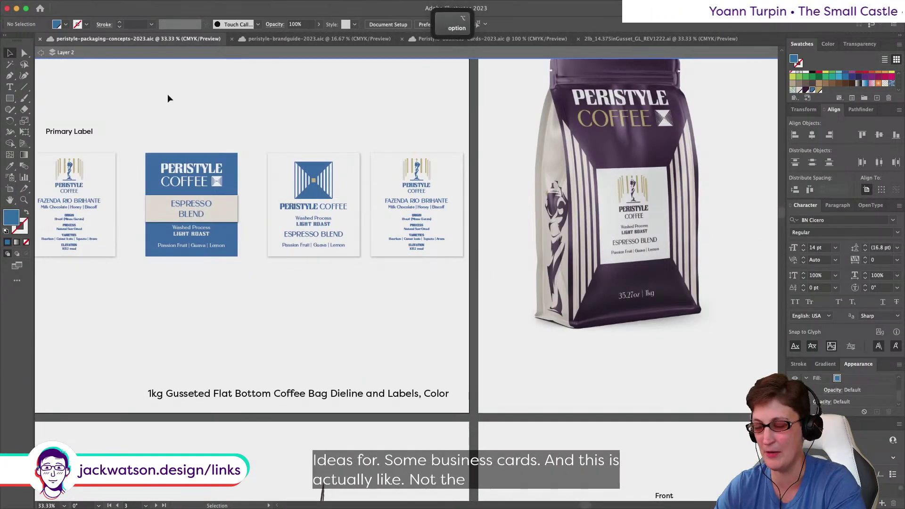
Step: Examine the packaging artboards, comparing the bag mock-ups with the blue bag's side, front and back dielines
{"action": "scroll", "coordinate": [168, 94], "scroll_direction": "down", "scroll_amount": 2}
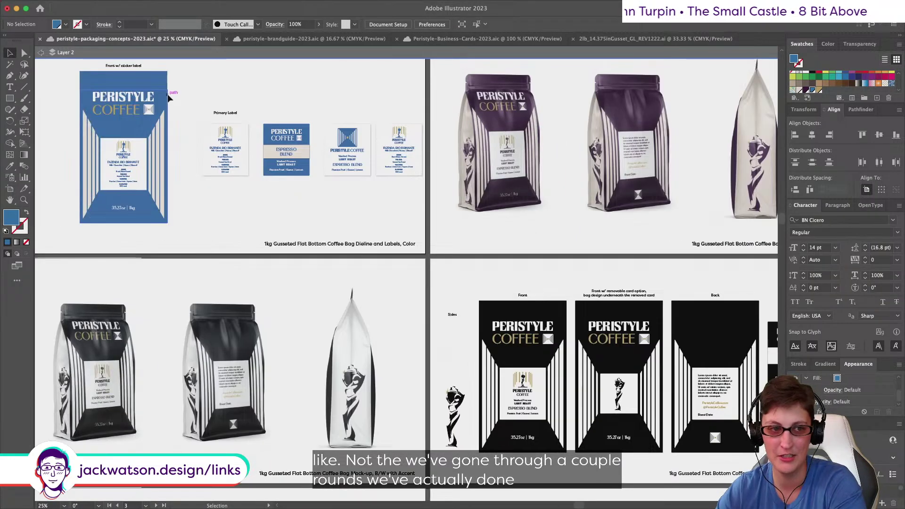
{"action": "scroll", "coordinate": [168, 95], "scroll_direction": "left", "scroll_amount": 5}
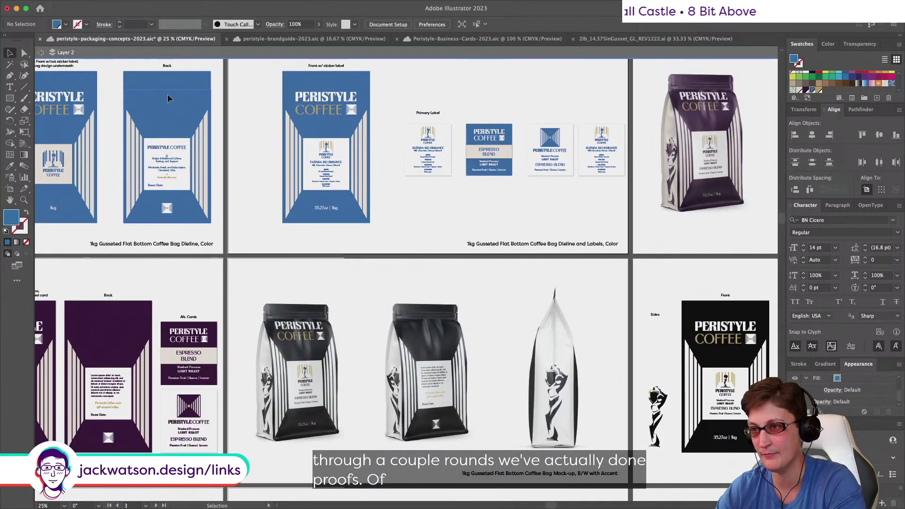
{"action": "scroll", "coordinate": [168, 97], "scroll_direction": "right", "scroll_amount": 3}
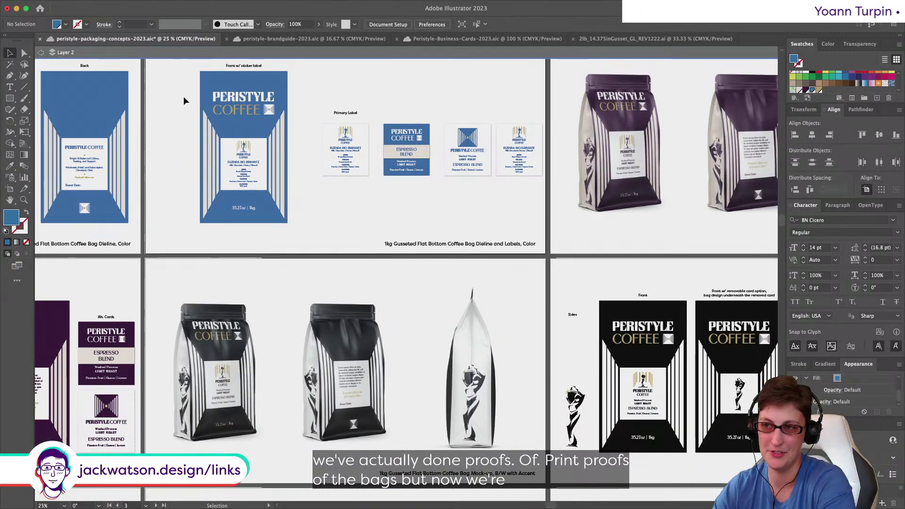
{"action": "scroll", "coordinate": [183, 96], "scroll_direction": "left", "scroll_amount": 2}
{"action": "scroll", "coordinate": [183, 100], "scroll_direction": "left", "scroll_amount": 3}
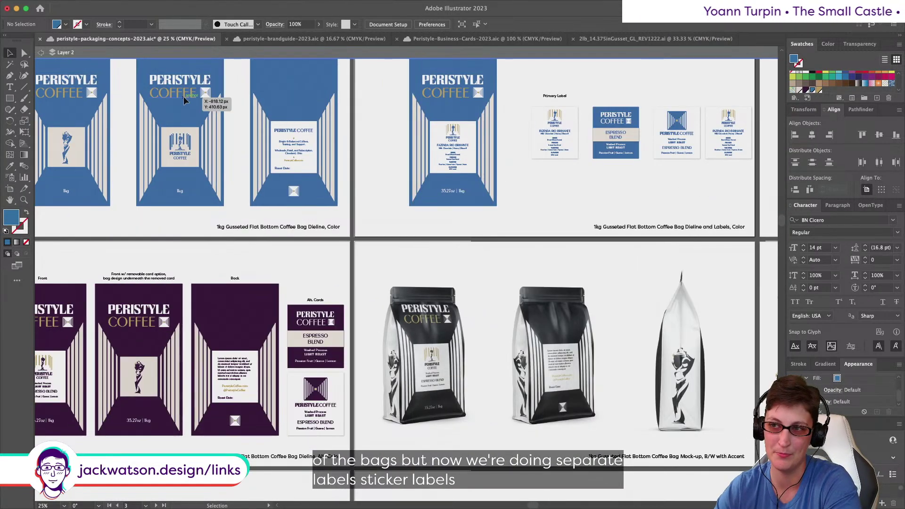
{"action": "scroll", "coordinate": [183, 99], "scroll_direction": "up", "scroll_amount": 1}
{"action": "scroll", "coordinate": [184, 98], "scroll_direction": "left", "scroll_amount": 1}
{"action": "scroll", "coordinate": [184, 97], "scroll_direction": "up", "scroll_amount": 2}
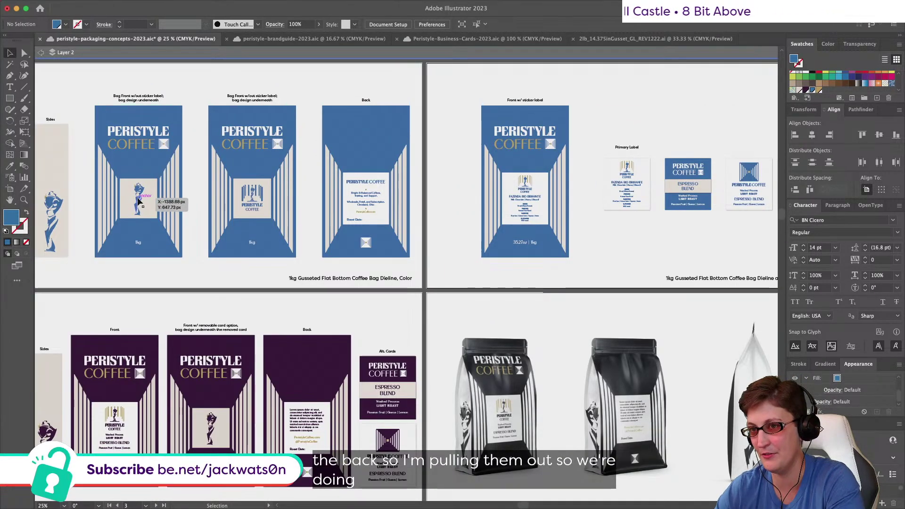
{"action": "scroll", "coordinate": [268, 186], "scroll_direction": "left", "scroll_amount": 1}
{"action": "scroll", "coordinate": [268, 186], "scroll_direction": "down", "scroll_amount": 1}
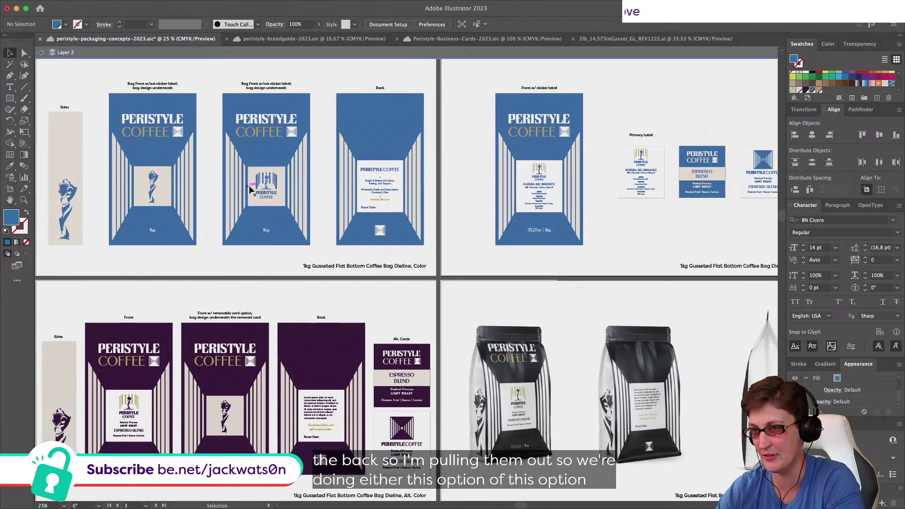
Step: Inspect the blue bag front with its sticker label and the row of primary labels up close
{"action": "scroll", "coordinate": [398, 207], "scroll_direction": "up", "scroll_amount": 3}
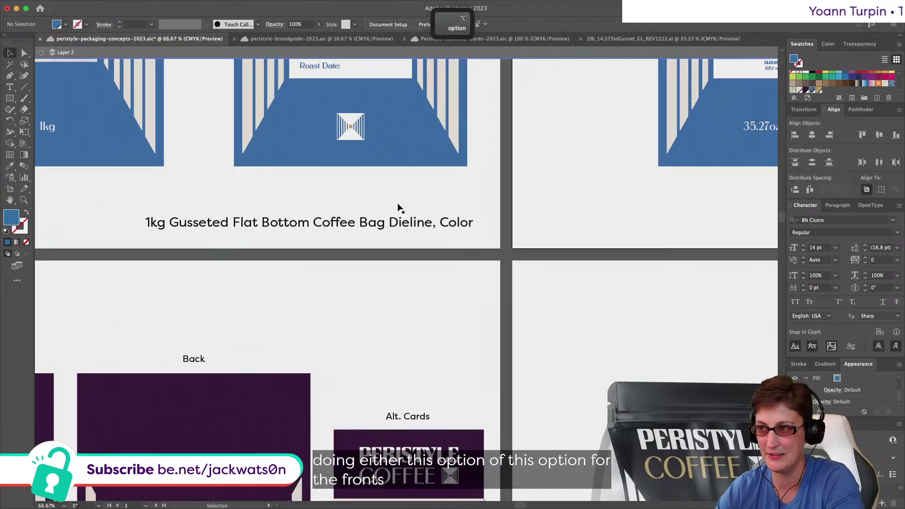
{"action": "scroll", "coordinate": [397, 206], "scroll_direction": "up", "scroll_amount": 4}
{"action": "scroll", "coordinate": [398, 207], "scroll_direction": "right", "scroll_amount": 7}
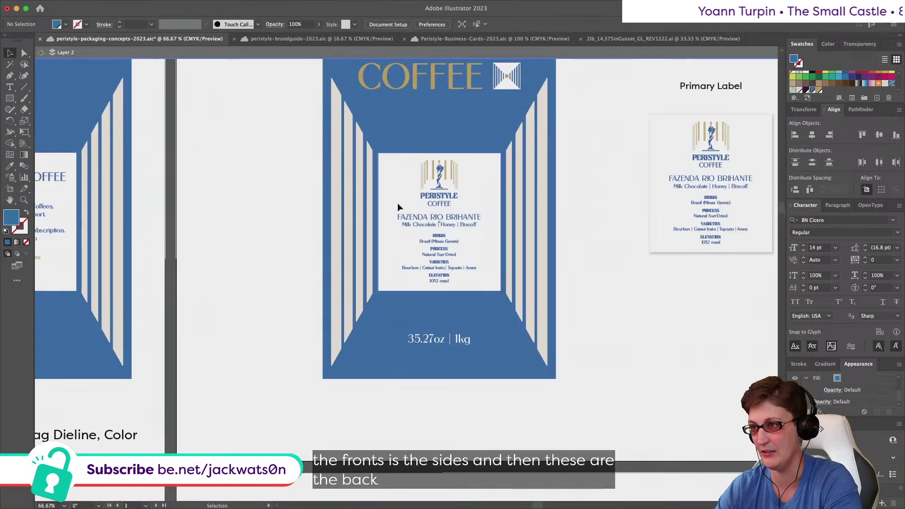
{"action": "scroll", "coordinate": [397, 207], "scroll_direction": "up", "scroll_amount": 1}
{"action": "scroll", "coordinate": [397, 208], "scroll_direction": "right", "scroll_amount": 8}
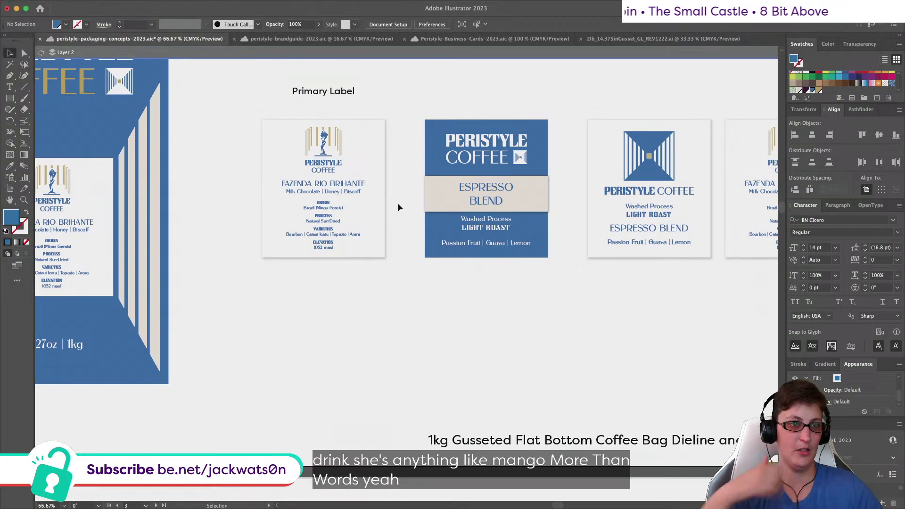
{"action": "scroll", "coordinate": [188, 267], "scroll_direction": "left", "scroll_amount": 4}
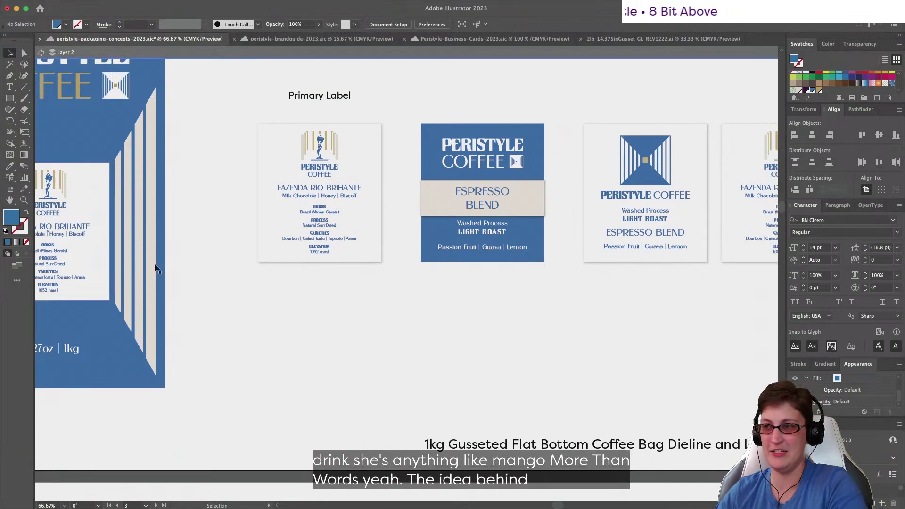
Step: Review the blue bag mock-ups and the dieline artboard showing the statue and column logo designs
{"action": "key", "text": "super+minus"}
{"action": "key", "text": "super+minus"}
{"action": "key", "text": "super+minus"}
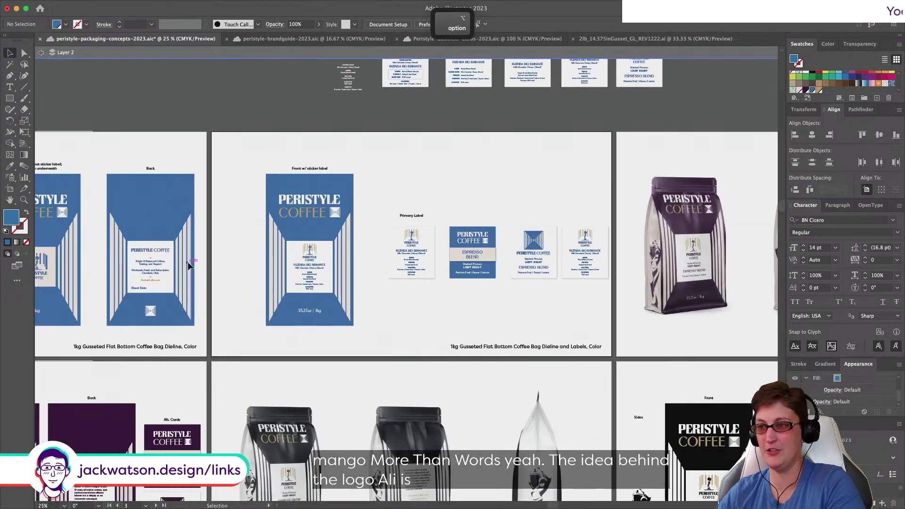
{"action": "scroll", "coordinate": [187, 266], "scroll_direction": "left", "scroll_amount": 15}
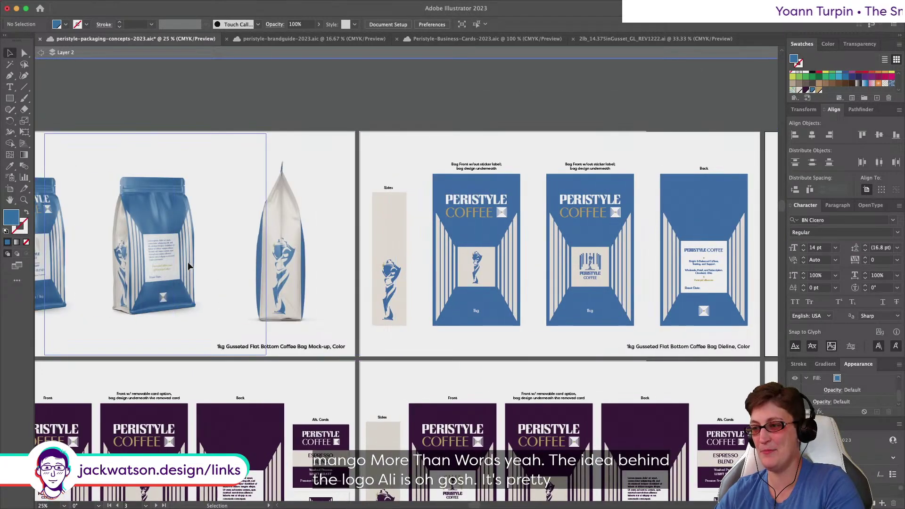
{"action": "key", "text": "super+minus"}
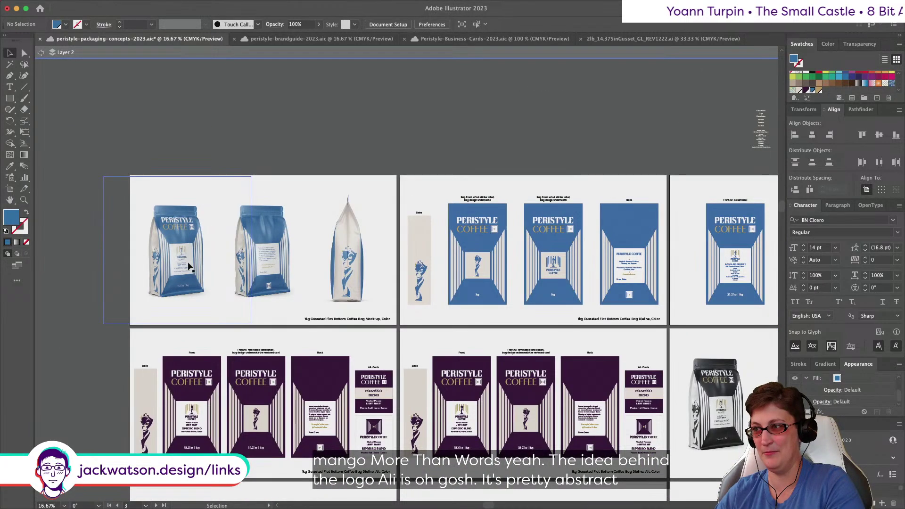
{"action": "scroll", "coordinate": [188, 266], "scroll_direction": "right", "scroll_amount": 4}
{"action": "key", "text": "super+equal"}
{"action": "scroll", "coordinate": [324, 264], "scroll_direction": "right", "scroll_amount": 2}
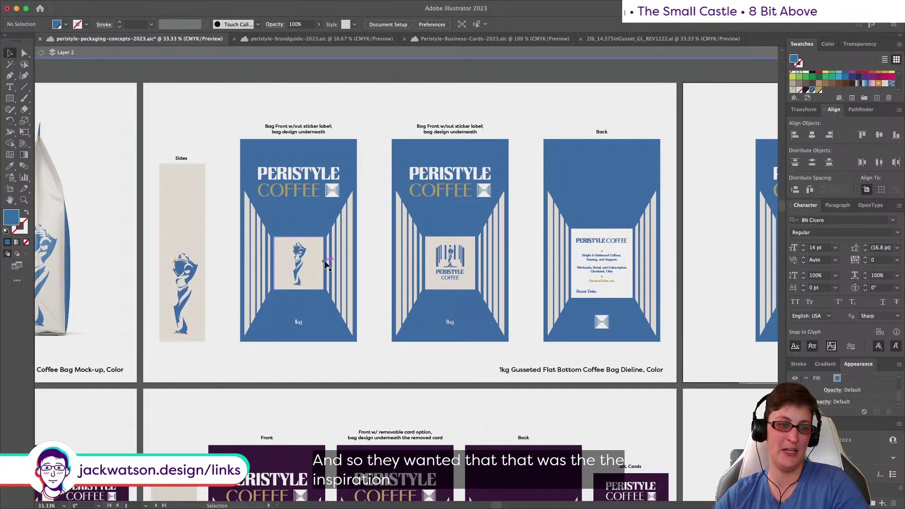
{"action": "scroll", "coordinate": [325, 264], "scroll_direction": "up", "scroll_amount": 2}
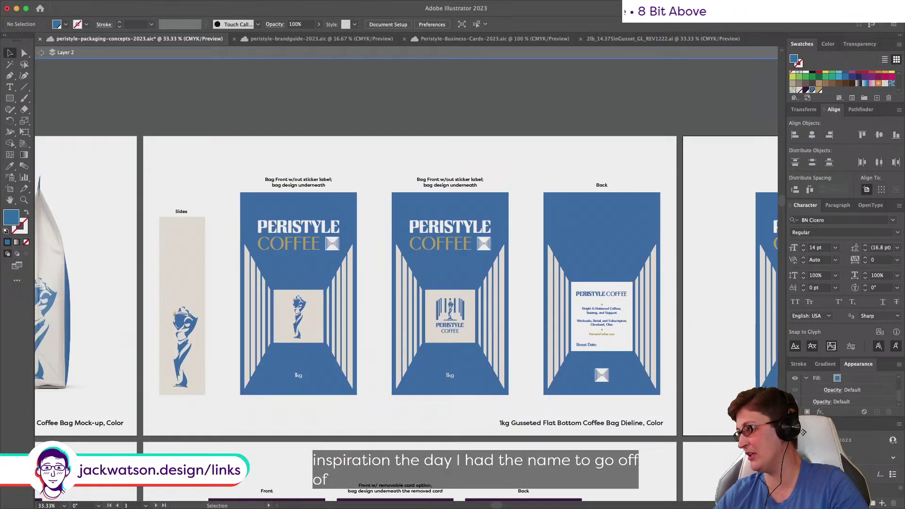
Step: Open the coffee-brand-2023-moodboard file from the Creative Cloud files
{"action": "left_click", "coordinate": [70, 5]}
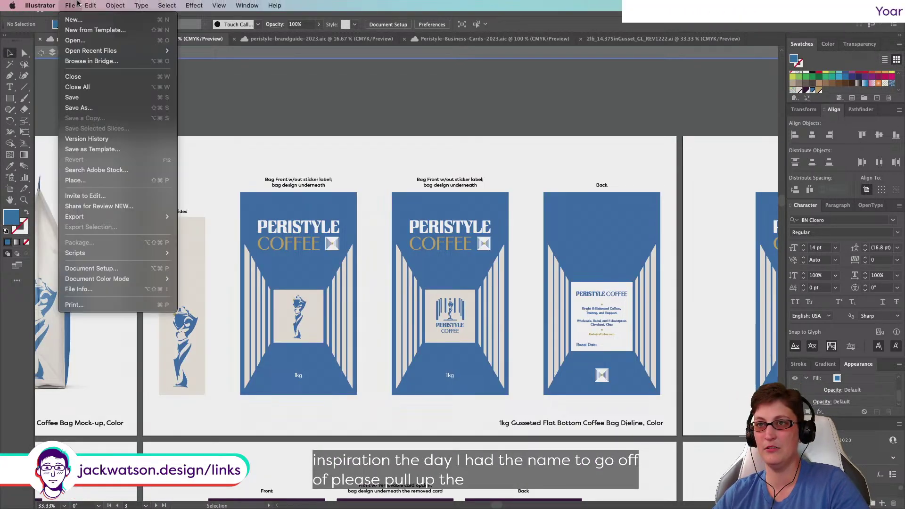
{"action": "left_click", "coordinate": [79, 41]}
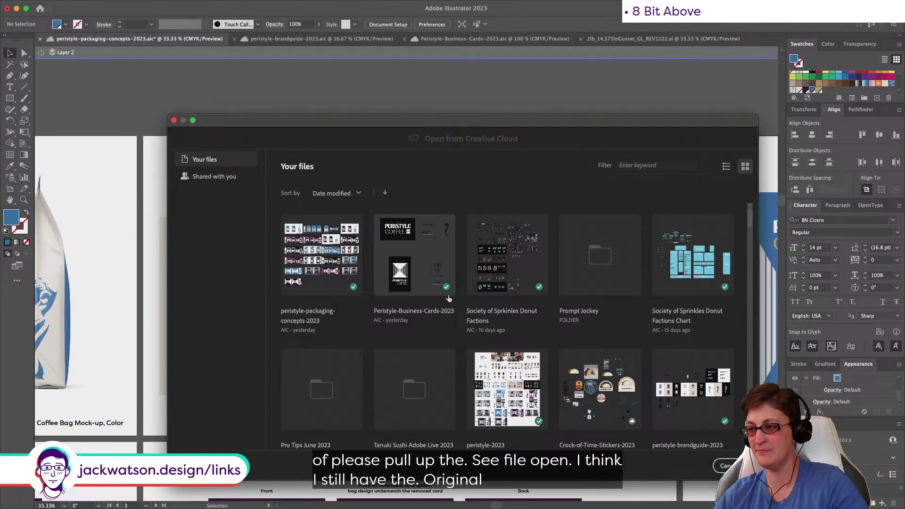
{"action": "scroll", "coordinate": [448, 298], "scroll_direction": "down", "scroll_amount": 5}
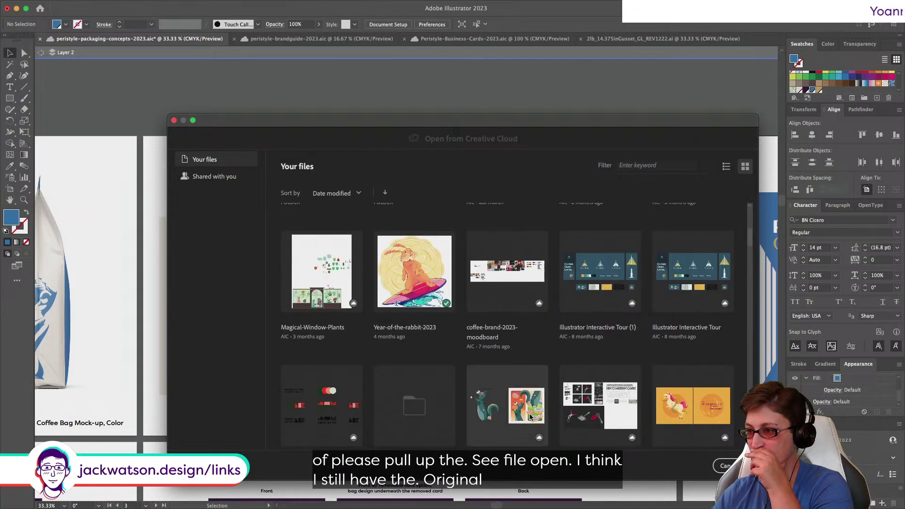
{"action": "double_click", "coordinate": [510, 281]}
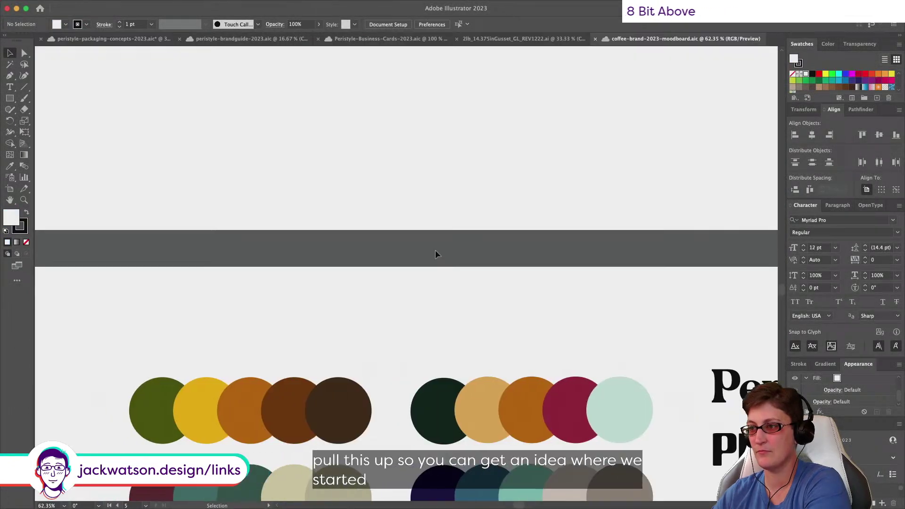
Step: Review the moodboard's brand traits, product and packaging imagery, and colour palette artboards
{"action": "scroll", "coordinate": [435, 254], "scroll_direction": "down", "scroll_amount": 2}
{"action": "scroll", "coordinate": [435, 255], "scroll_direction": "right", "scroll_amount": 15}
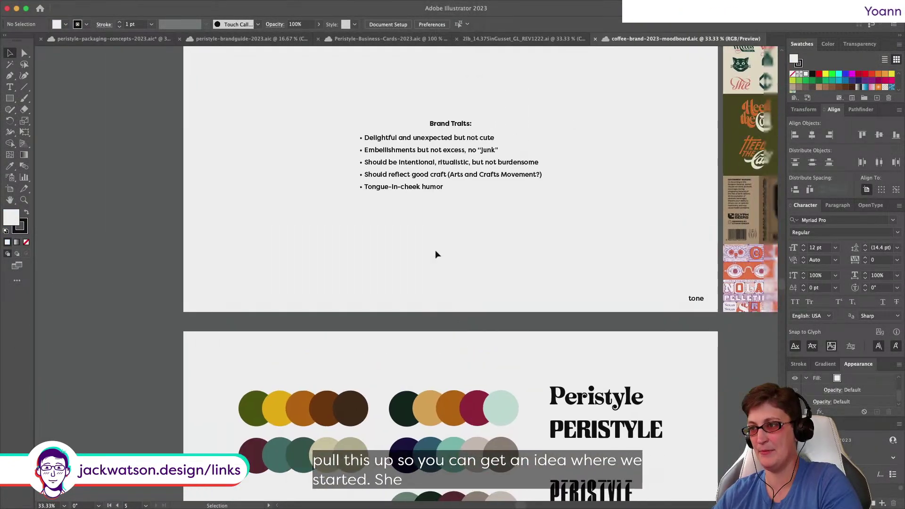
{"action": "scroll", "coordinate": [434, 250], "scroll_direction": "right", "scroll_amount": 10}
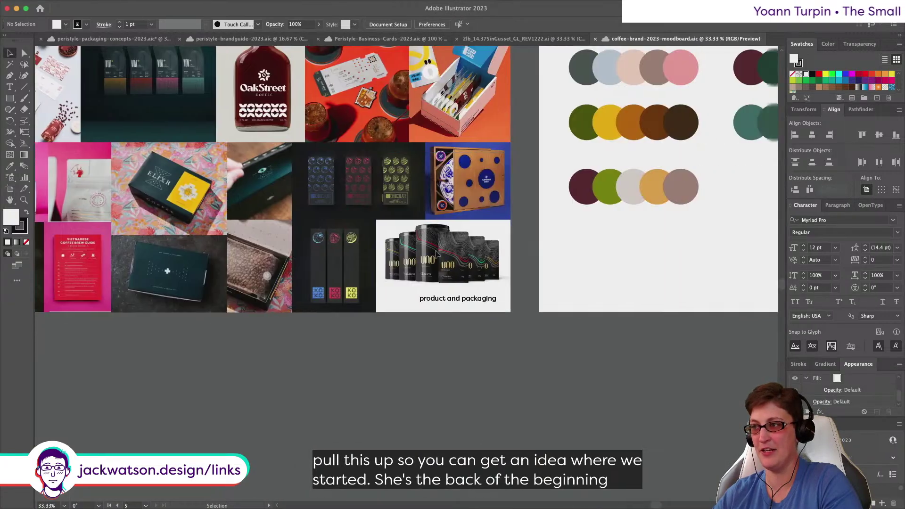
{"action": "scroll", "coordinate": [435, 250], "scroll_direction": "up", "scroll_amount": 2}
{"action": "scroll", "coordinate": [435, 249], "scroll_direction": "left", "scroll_amount": 15}
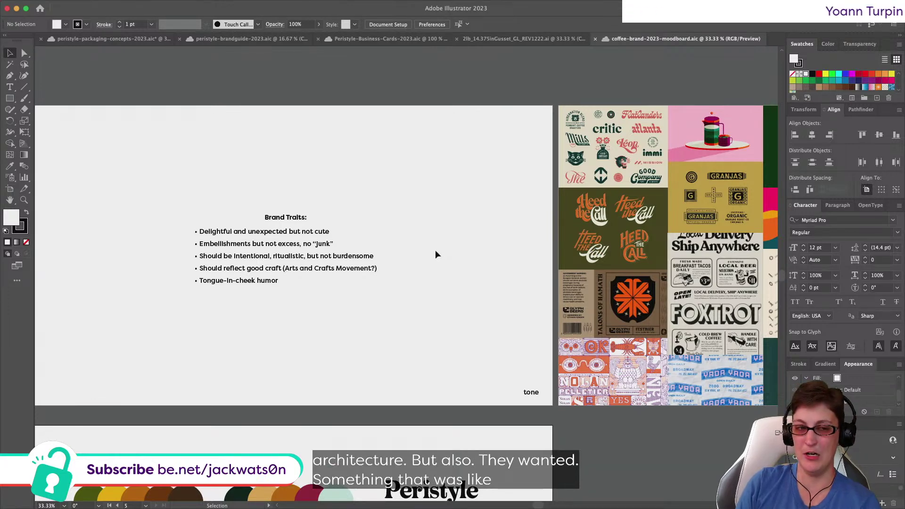
{"action": "scroll", "coordinate": [436, 254], "scroll_direction": "right", "scroll_amount": 15}
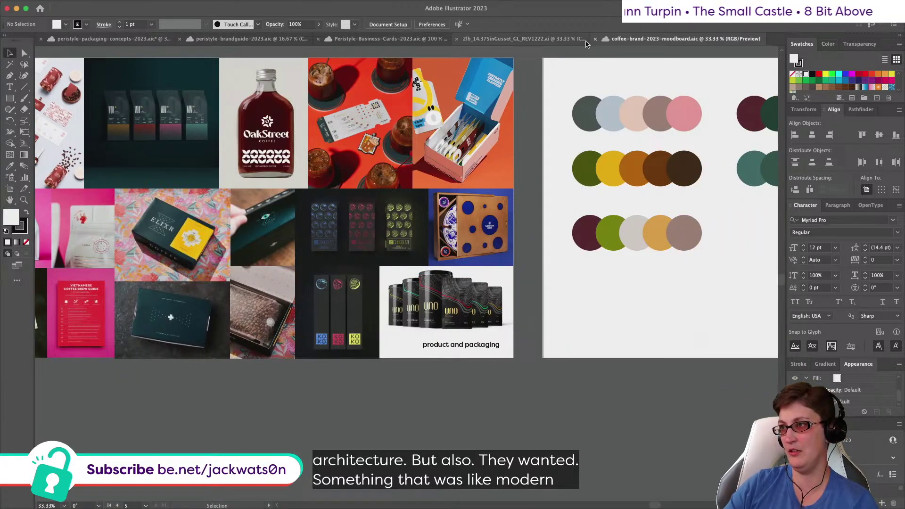
Step: Close the coffee-brand-2023-moodboard file and open peristyle-2023 from the Creative Cloud files
{"action": "left_click", "coordinate": [594, 39]}
{"action": "left_click", "coordinate": [90, 5]}
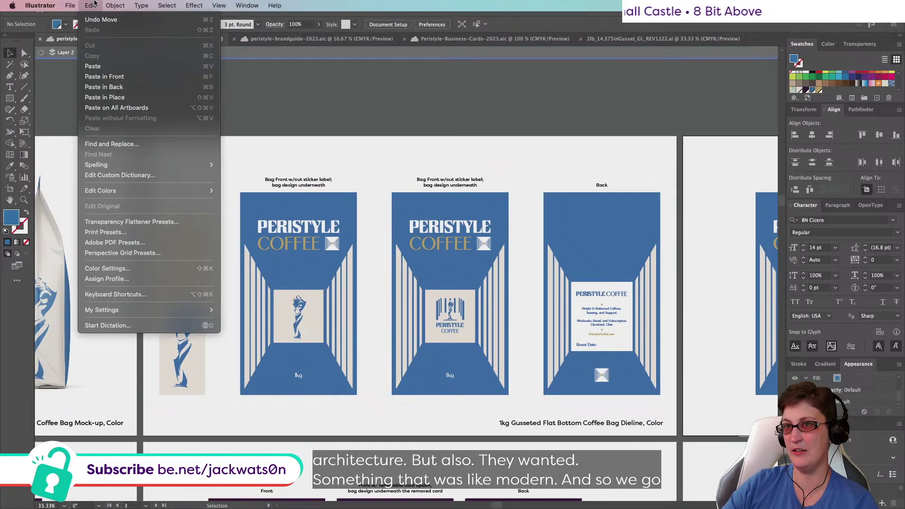
{"action": "mouse_move", "coordinate": [69, 5]}
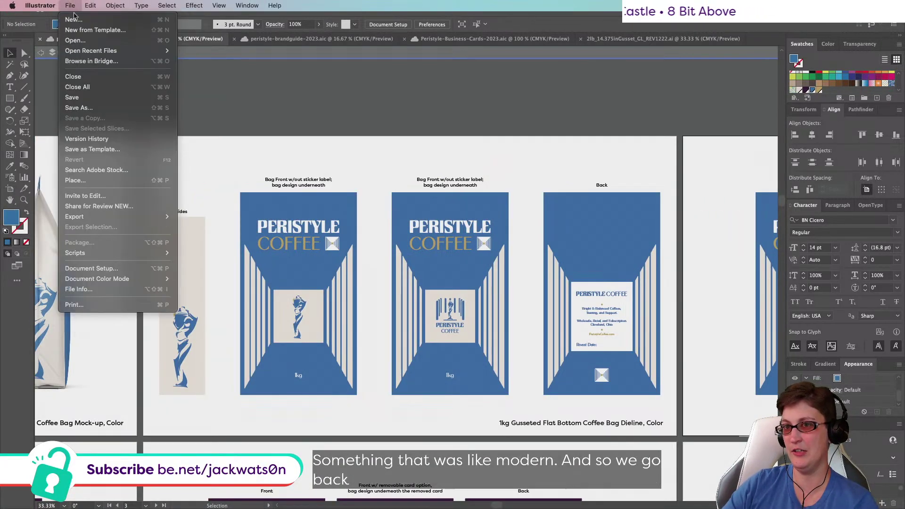
{"action": "left_click", "coordinate": [89, 40]}
{"action": "scroll", "coordinate": [524, 291], "scroll_direction": "down", "scroll_amount": 4}
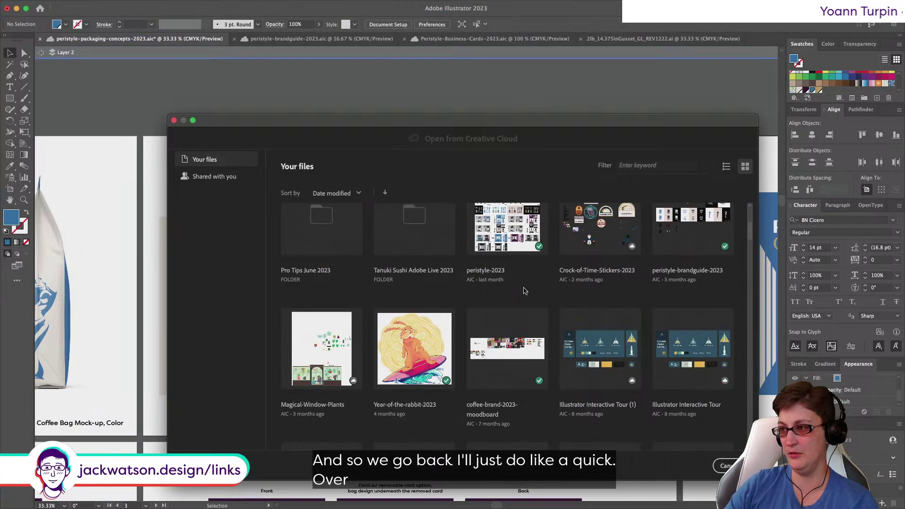
{"action": "scroll", "coordinate": [524, 290], "scroll_direction": "up", "scroll_amount": 3}
{"action": "scroll", "coordinate": [524, 291], "scroll_direction": "down", "scroll_amount": 6}
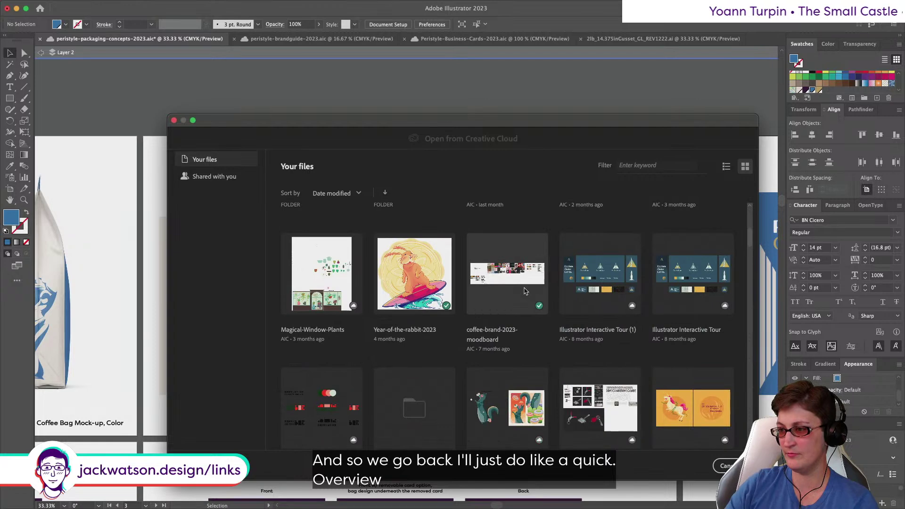
{"action": "scroll", "coordinate": [524, 291], "scroll_direction": "up", "scroll_amount": 5}
{"action": "key", "text": "Escape"}
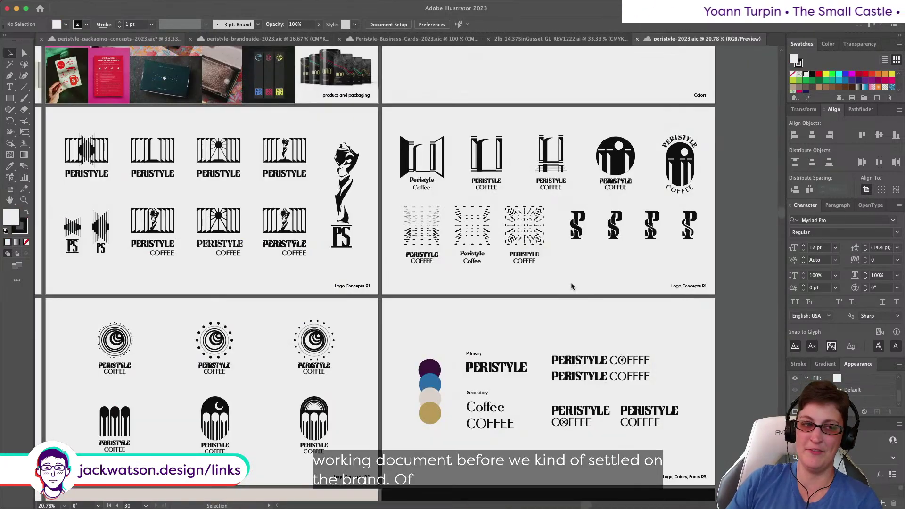
Step: Examine the Logo Concepts R1 artboards, focusing on the column, day-and-night, dotted perspective and monogram logo ideas
{"action": "scroll", "coordinate": [571, 285], "scroll_direction": "up", "scroll_amount": 4}
{"action": "scroll", "coordinate": [572, 285], "scroll_direction": "down", "scroll_amount": 6}
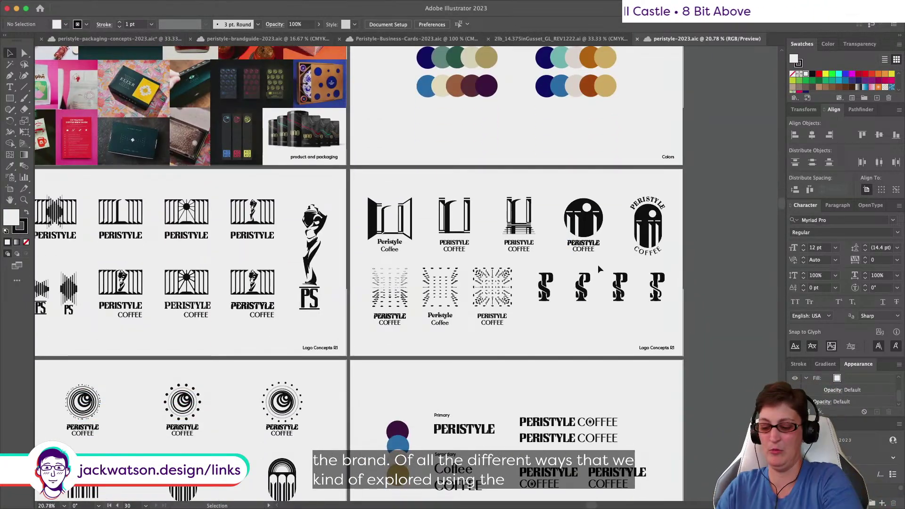
{"action": "scroll", "coordinate": [440, 259], "scroll_direction": "up", "scroll_amount": 2, "text": "alt"}
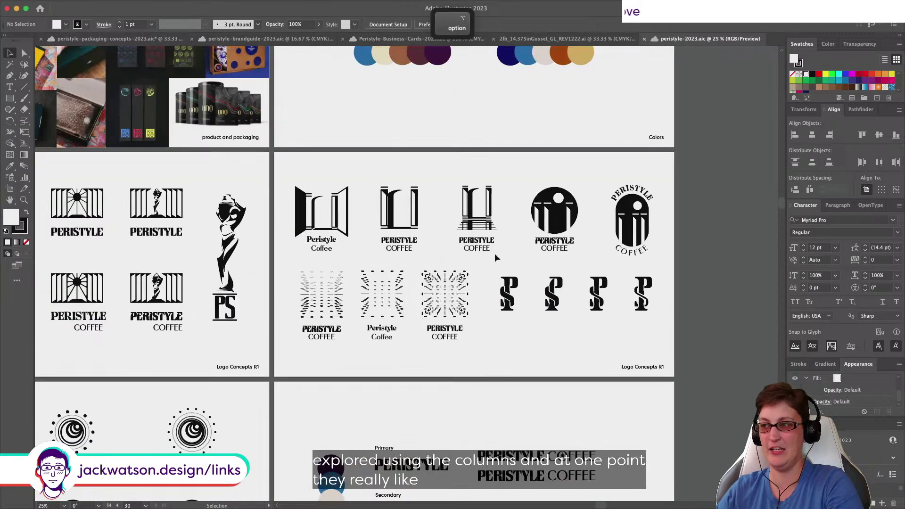
{"action": "scroll", "coordinate": [494, 253], "scroll_direction": "up", "scroll_amount": 1, "text": "alt"}
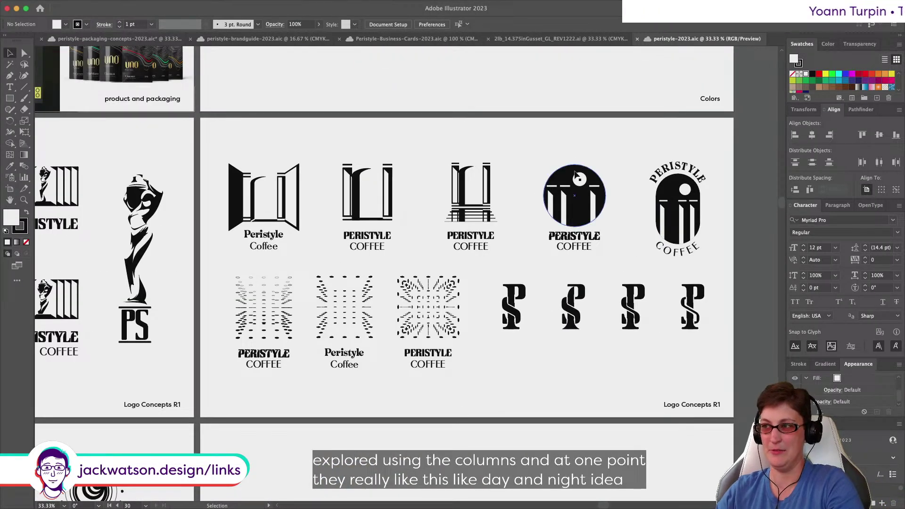
{"action": "scroll", "coordinate": [499, 202], "scroll_direction": "left", "scroll_amount": 3}
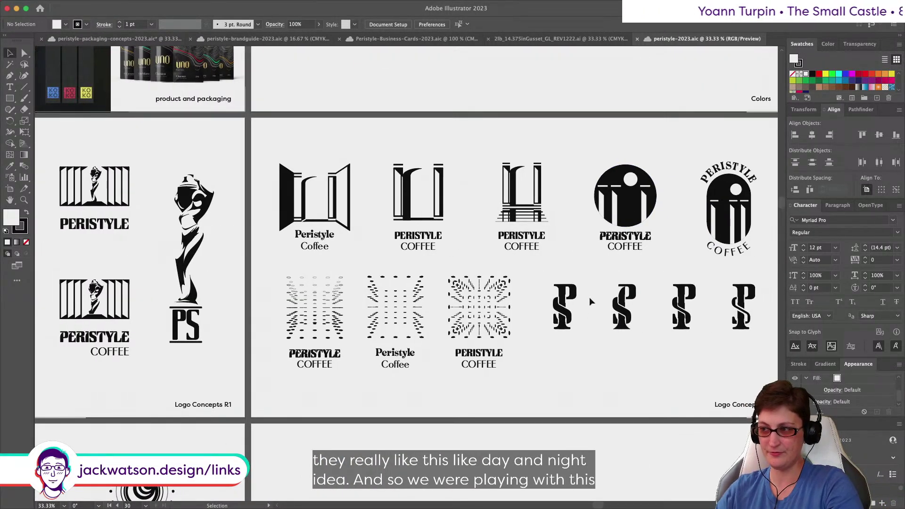
{"action": "scroll", "coordinate": [528, 292], "scroll_direction": "left", "scroll_amount": 6}
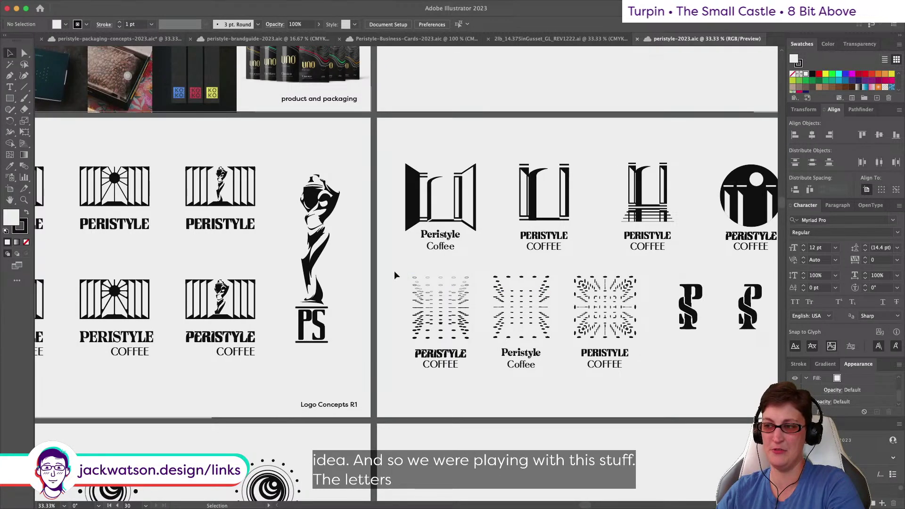
{"action": "left_click", "coordinate": [660, 344]}
{"action": "left_click", "coordinate": [490, 258]}
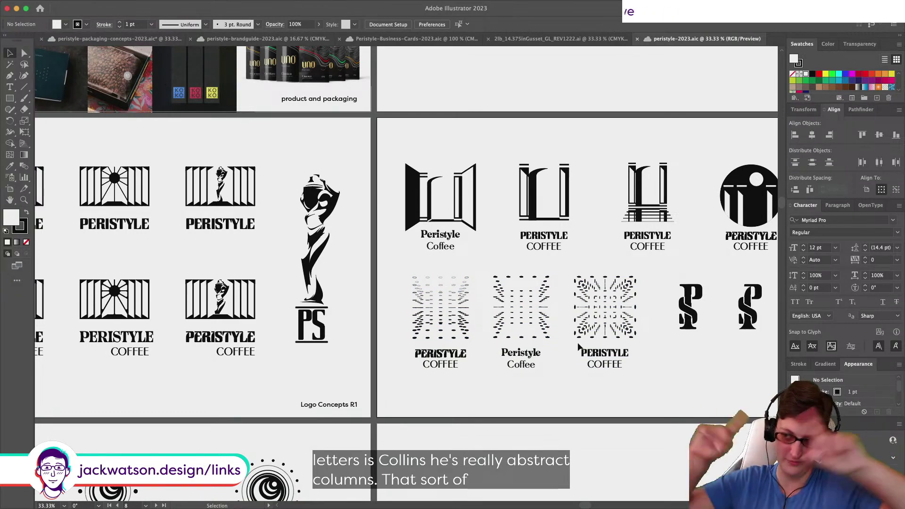
{"action": "scroll", "coordinate": [578, 346], "scroll_direction": "left", "scroll_amount": 1}
{"action": "scroll", "coordinate": [579, 346], "scroll_direction": "left", "scroll_amount": 9}
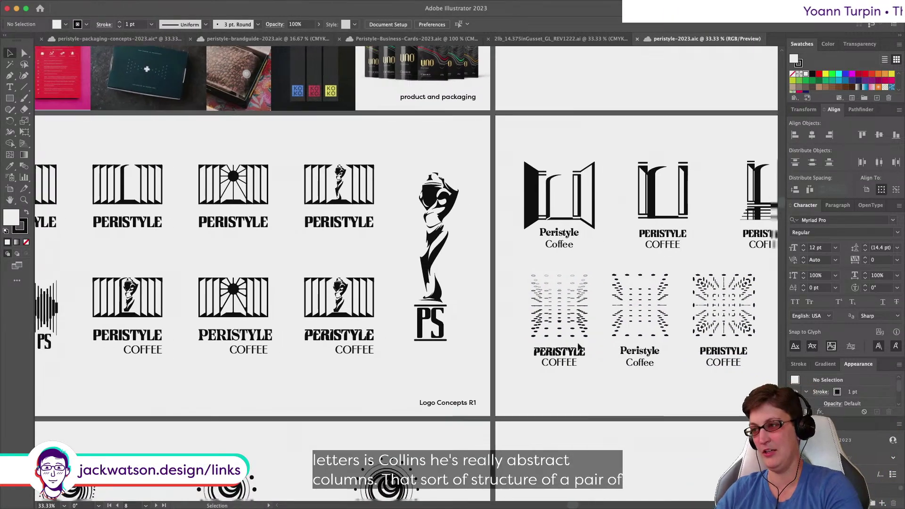
{"action": "scroll", "coordinate": [579, 346], "scroll_direction": "right", "scroll_amount": 8}
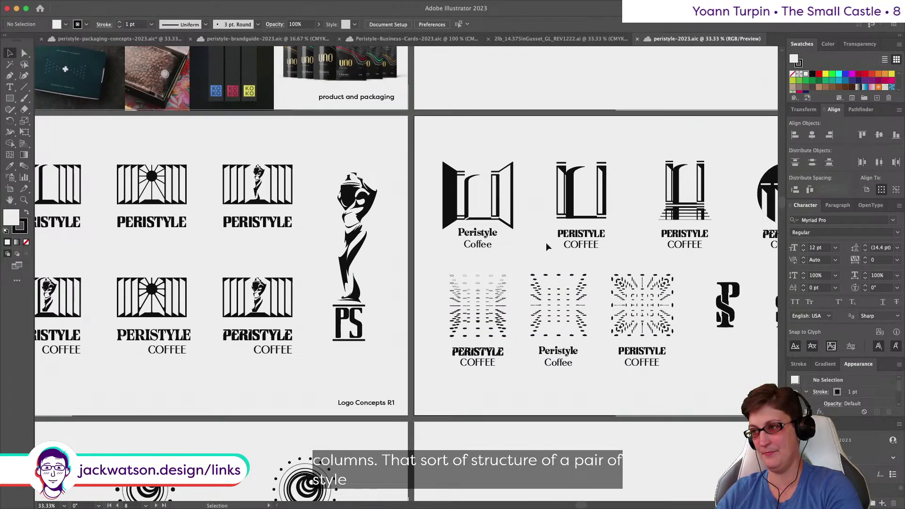
Step: Single out the PS statue and the framed column logos in Logo Concepts R1, and review the neighbouring column concepts
{"action": "left_click", "coordinate": [702, 207]}
{"action": "left_click", "coordinate": [349, 264]}
{"action": "scroll", "coordinate": [335, 264], "scroll_direction": "left", "scroll_amount": 7}
{"action": "scroll", "coordinate": [335, 264], "scroll_direction": "left", "scroll_amount": 7}
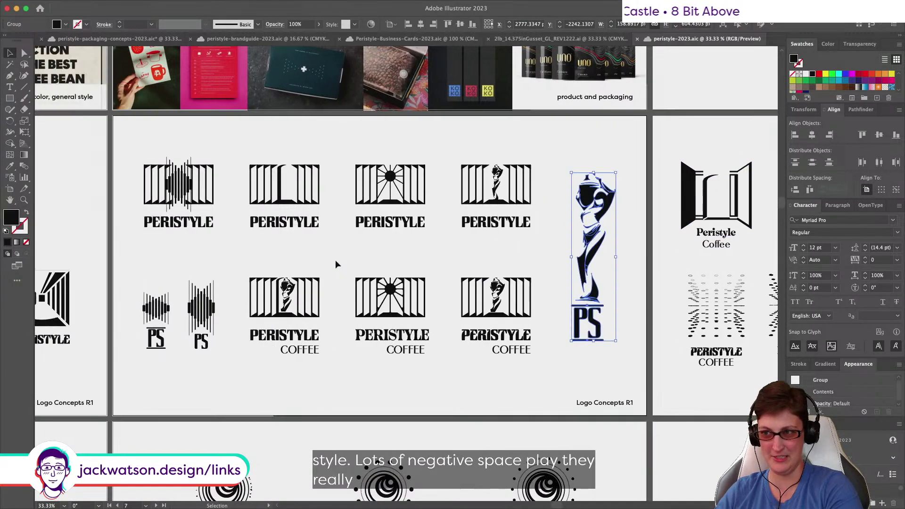
{"action": "scroll", "coordinate": [336, 262], "scroll_direction": "left", "scroll_amount": 2}
{"action": "scroll", "coordinate": [336, 262], "scroll_direction": "down", "scroll_amount": 1}
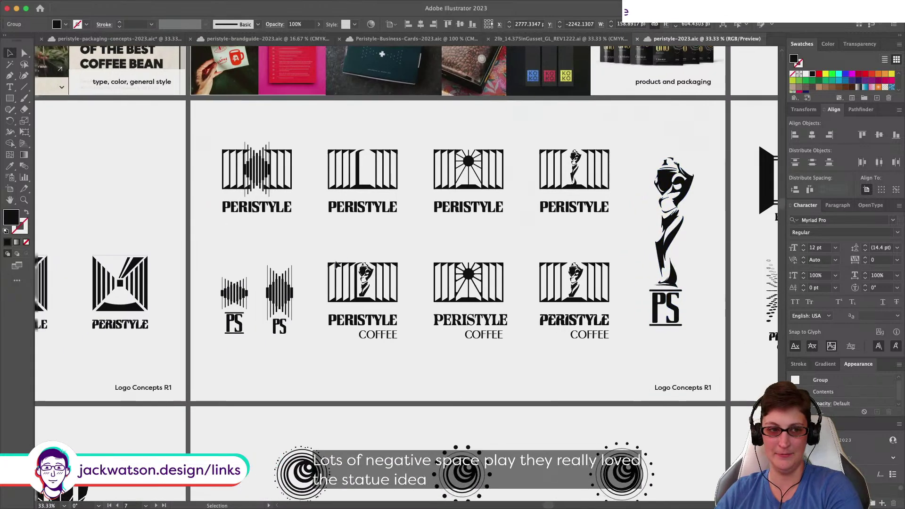
{"action": "left_click_drag", "start_coordinate": [201, 134], "coordinate": [618, 362]}
{"action": "scroll", "coordinate": [106, 258], "scroll_direction": "left", "scroll_amount": 8}
{"action": "scroll", "coordinate": [106, 258], "scroll_direction": "left", "scroll_amount": 20}
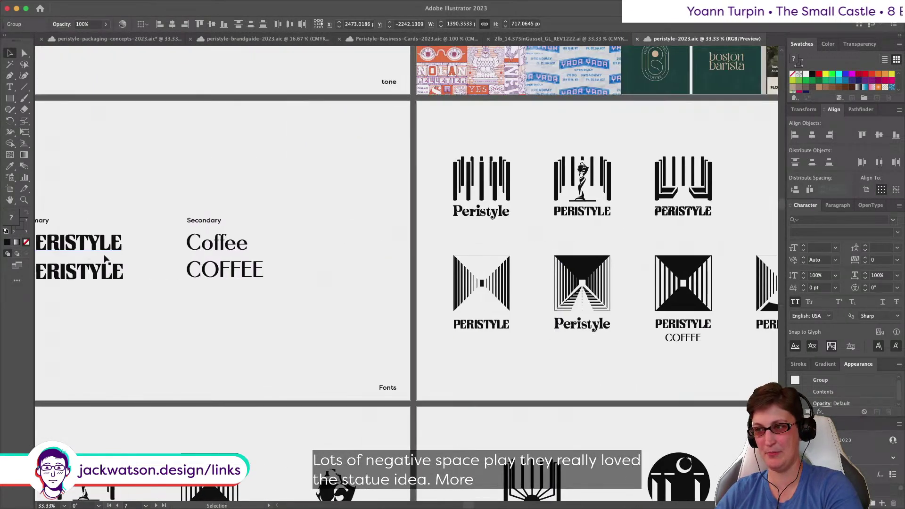
Step: Review the R1 favorites, the Logo Concepts R2 artboards, and the R3 logo, color and font artboards
{"action": "scroll", "coordinate": [106, 259], "scroll_direction": "down", "scroll_amount": 8}
{"action": "scroll", "coordinate": [106, 260], "scroll_direction": "down", "scroll_amount": 6}
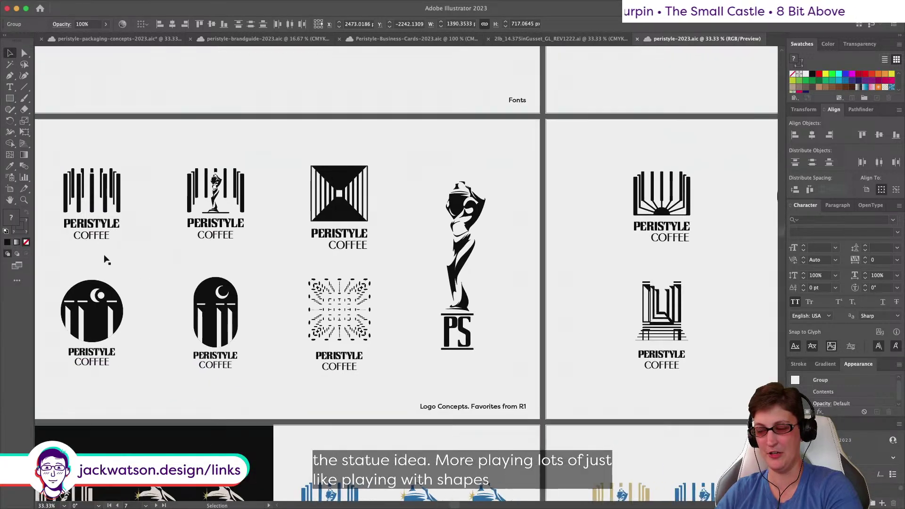
{"action": "scroll", "coordinate": [106, 259], "scroll_direction": "right", "scroll_amount": 20}
{"action": "scroll", "coordinate": [106, 259], "scroll_direction": "right", "scroll_amount": 20}
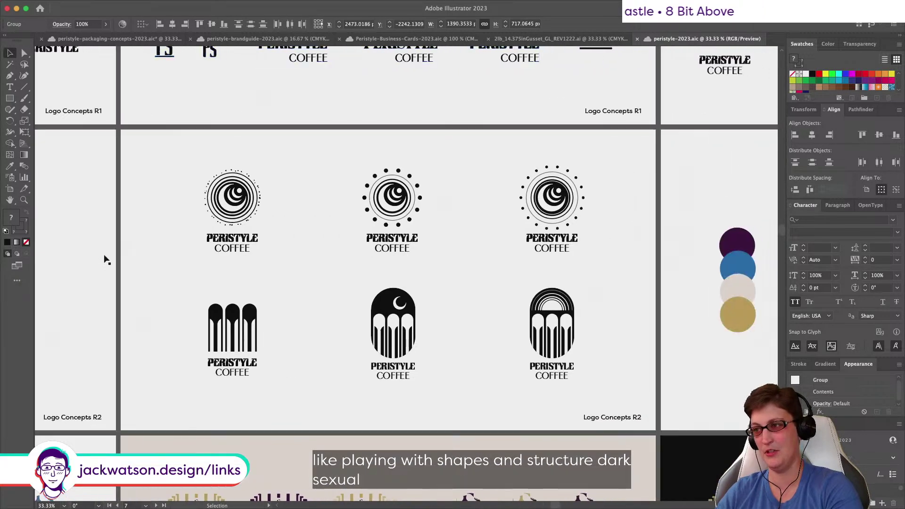
{"action": "scroll", "coordinate": [106, 259], "scroll_direction": "left", "scroll_amount": 19}
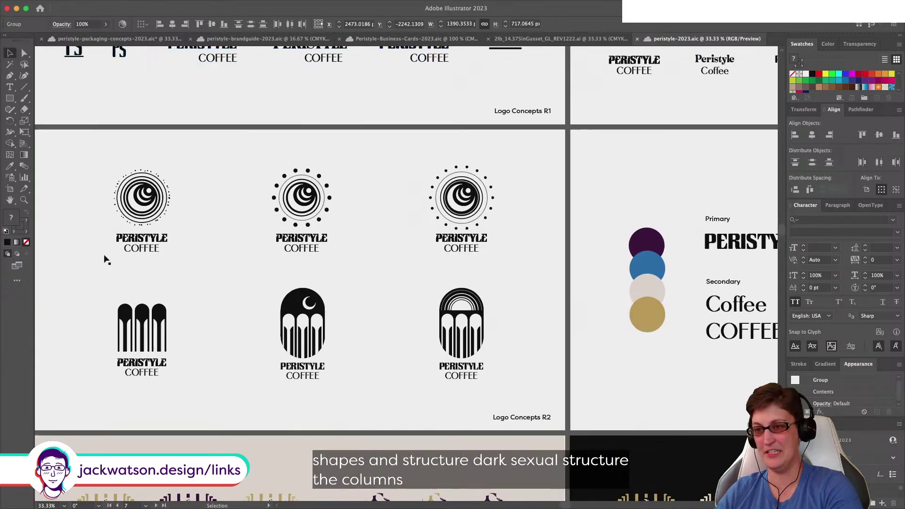
{"action": "scroll", "coordinate": [106, 259], "scroll_direction": "right", "scroll_amount": 20}
{"action": "scroll", "coordinate": [105, 260], "scroll_direction": "down", "scroll_amount": 3}
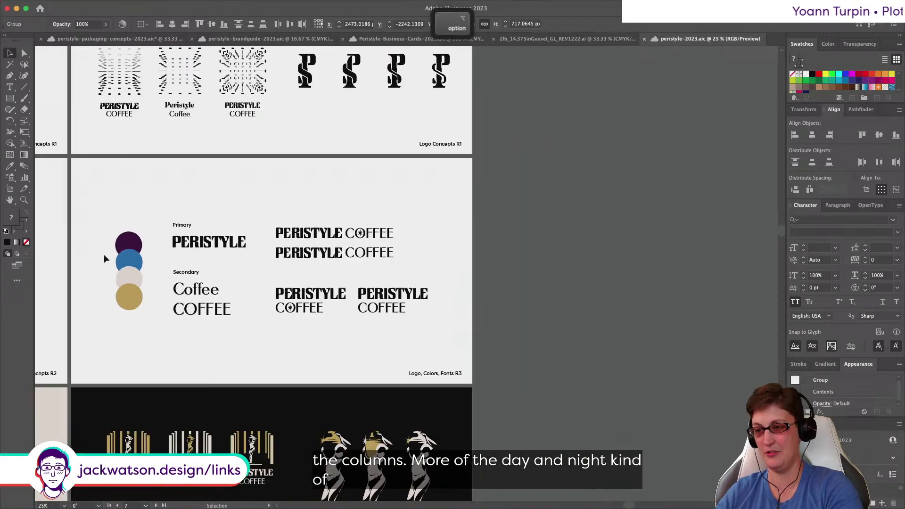
{"action": "scroll", "coordinate": [104, 258], "scroll_direction": "left", "scroll_amount": 20}
{"action": "scroll", "coordinate": [105, 259], "scroll_direction": "down", "scroll_amount": 5}
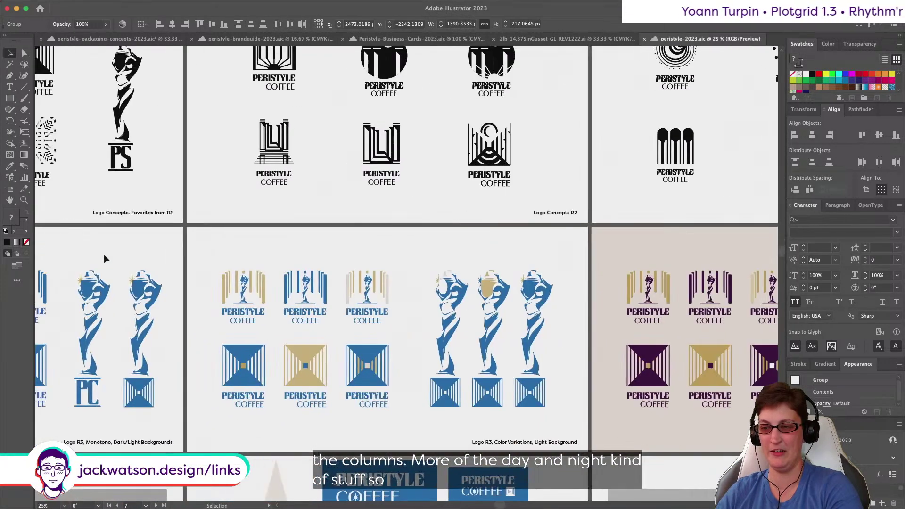
Step: Inspect the Logo R3 light-background color variations up close, singling out the blue square logo with the gold center
{"action": "scroll", "coordinate": [320, 301], "scroll_direction": "up", "scroll_amount": 1}
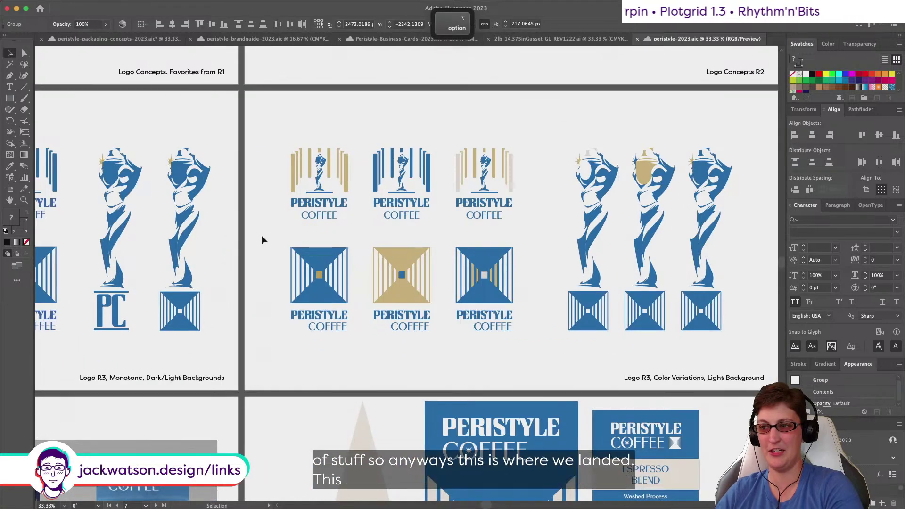
{"action": "scroll", "coordinate": [348, 336], "scroll_direction": "up", "scroll_amount": 2}
{"action": "key", "text": "super+a"}
{"action": "key", "text": "a"}
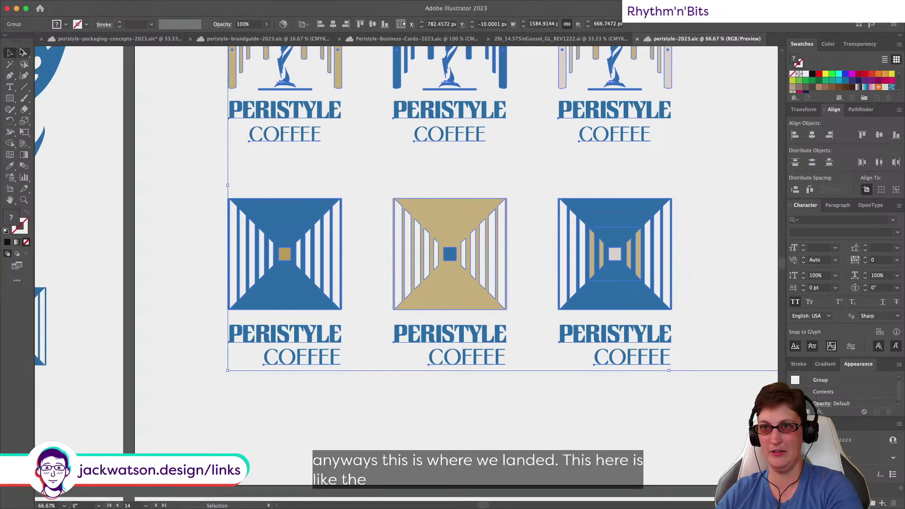
{"action": "left_click_drag", "start_coordinate": [171, 172], "coordinate": [357, 397]}
{"action": "scroll", "coordinate": [370, 312], "scroll_direction": "down", "scroll_amount": 1}
Step: Point out the first statue and the gold-column statue logo among the R3 color variations by selecting them, and clear the selection
{"action": "left_click_drag", "start_coordinate": [503, 96], "coordinate": [602, 312]}
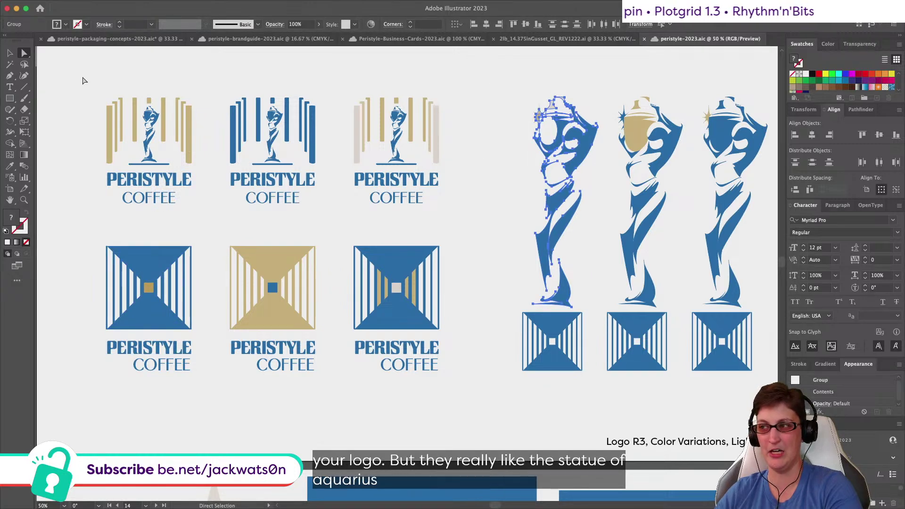
{"action": "left_click", "coordinate": [506, 94]}
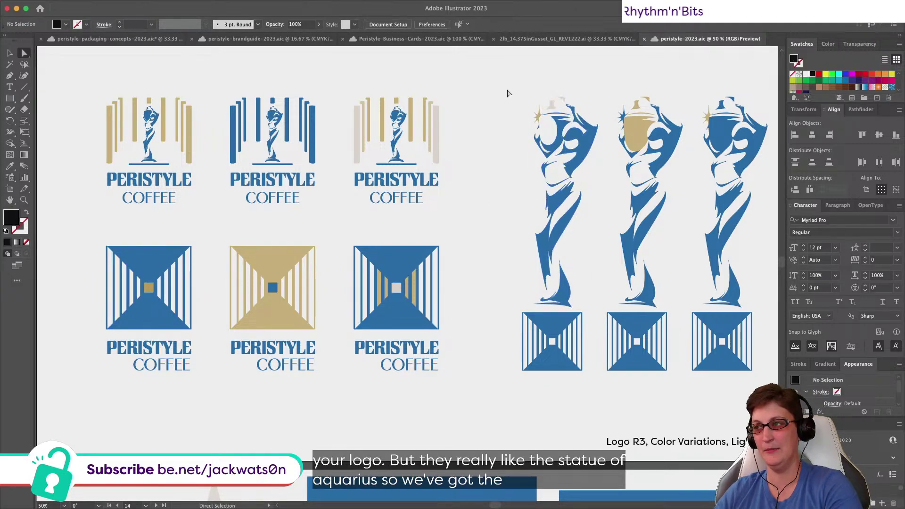
{"action": "left_click_drag", "start_coordinate": [505, 88], "coordinate": [605, 313]}
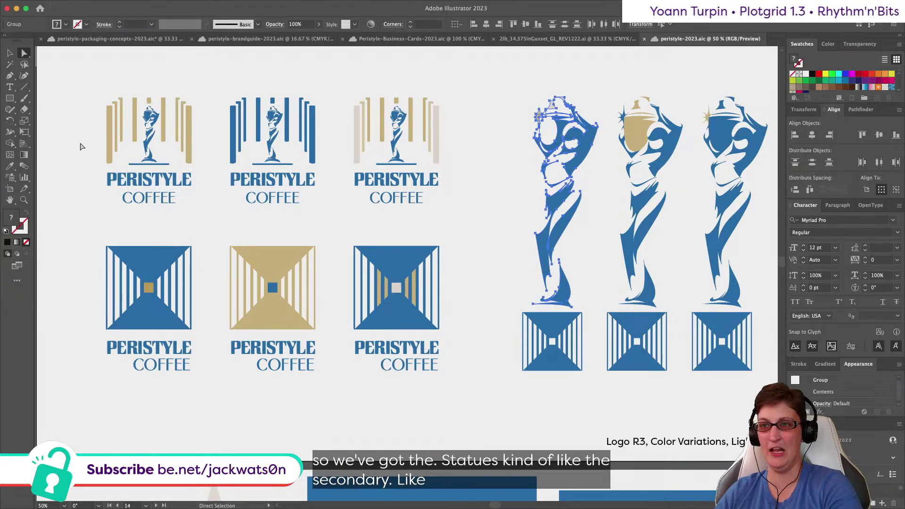
{"action": "left_click_drag", "start_coordinate": [64, 84], "coordinate": [217, 223]}
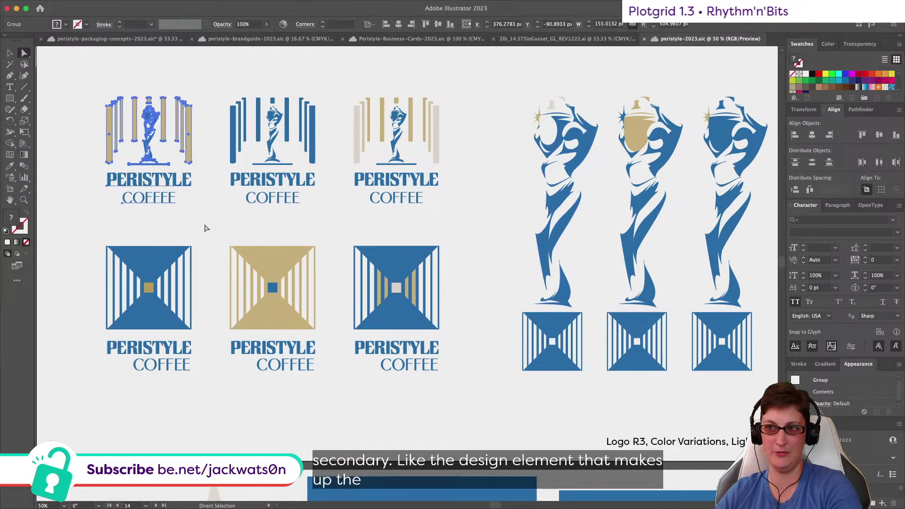
{"action": "left_click", "coordinate": [203, 228]}
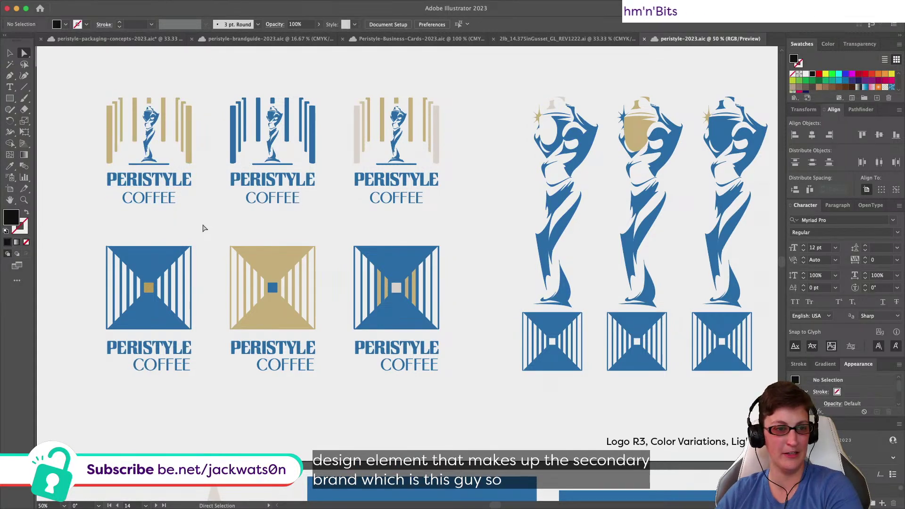
Step: Close peristyle-2023, glance at the business cards and brand guide, and return to the peristyle-packaging-concepts-2023 document
{"action": "left_click", "coordinate": [644, 39]}
{"action": "left_click", "coordinate": [476, 39]}
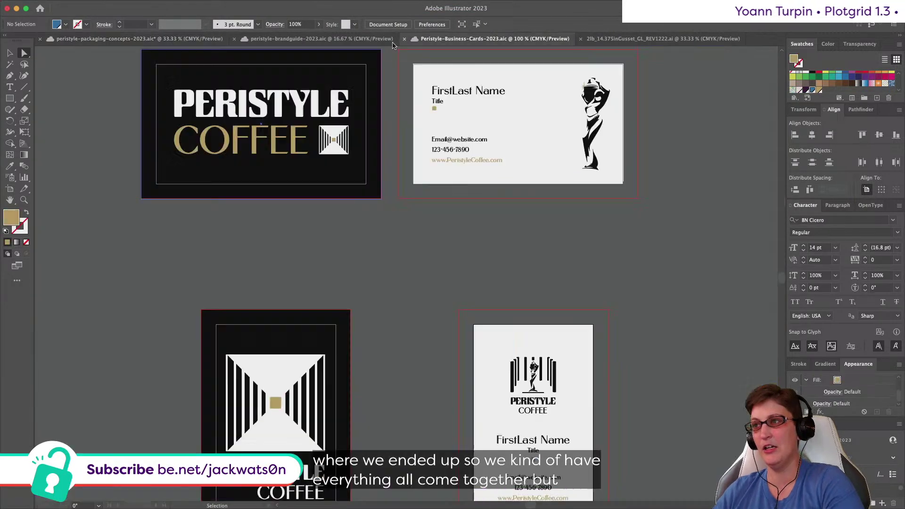
{"action": "left_click", "coordinate": [345, 39]}
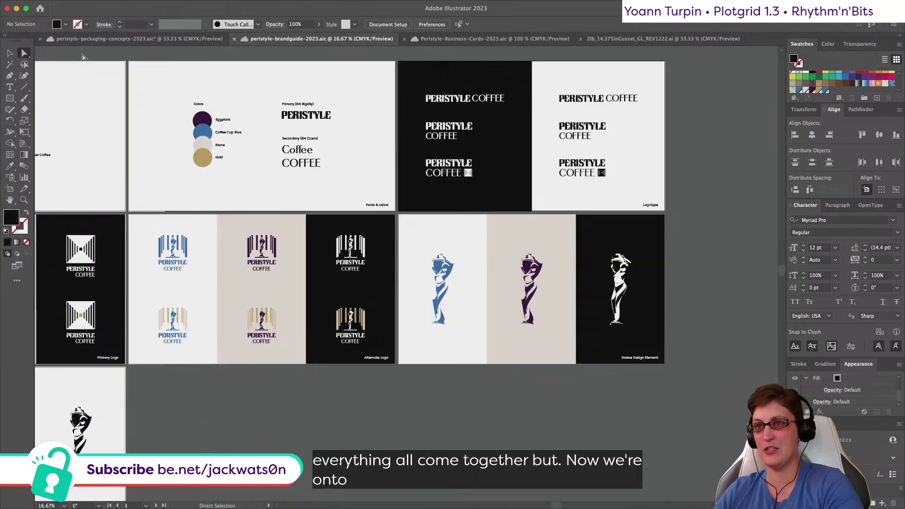
{"action": "left_click", "coordinate": [98, 40]}
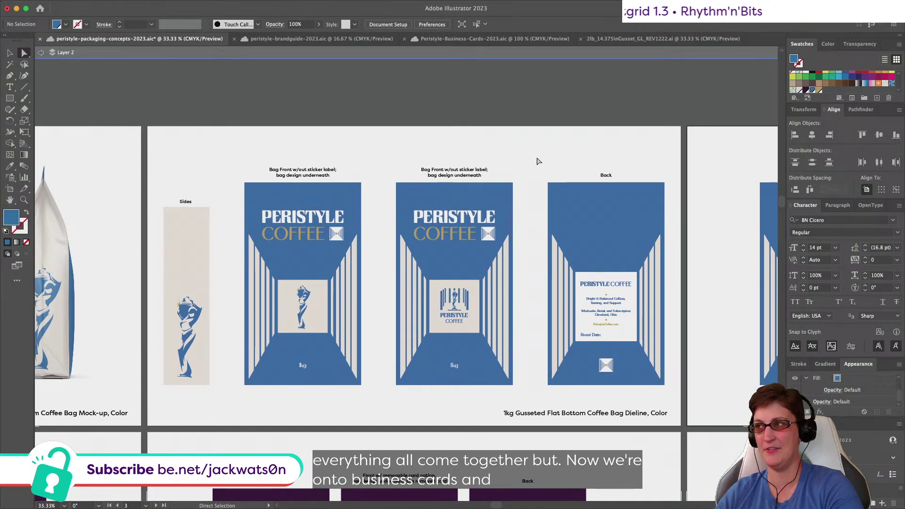
Step: Review the blue and purple 1kg bag dielines, singling out the label panel on the purple bag's front, and clear the selection
{"action": "scroll", "coordinate": [575, 179], "scroll_direction": "right", "scroll_amount": 15}
{"action": "scroll", "coordinate": [574, 181], "scroll_direction": "left", "scroll_amount": 10}
{"action": "scroll", "coordinate": [575, 180], "scroll_direction": "down", "scroll_amount": 5}
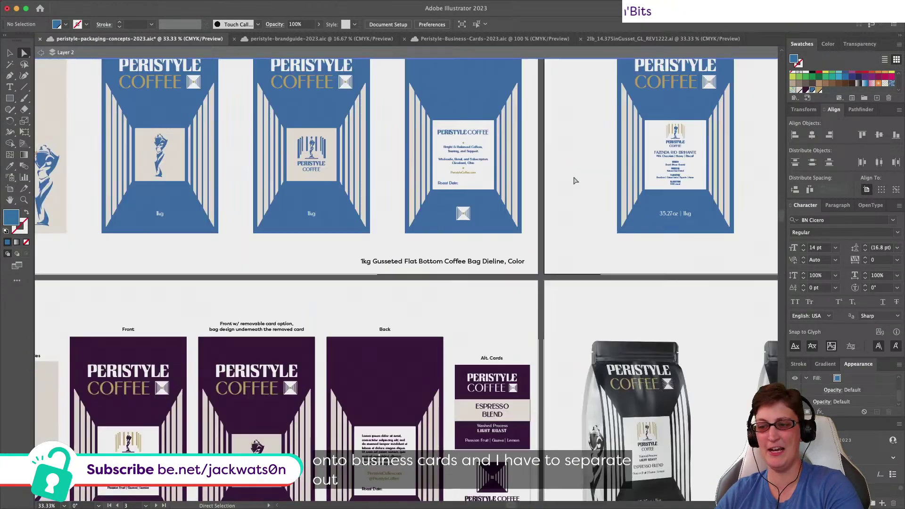
{"action": "scroll", "coordinate": [575, 181], "scroll_direction": "down", "scroll_amount": 5}
{"action": "scroll", "coordinate": [265, 253], "scroll_direction": "left", "scroll_amount": 4}
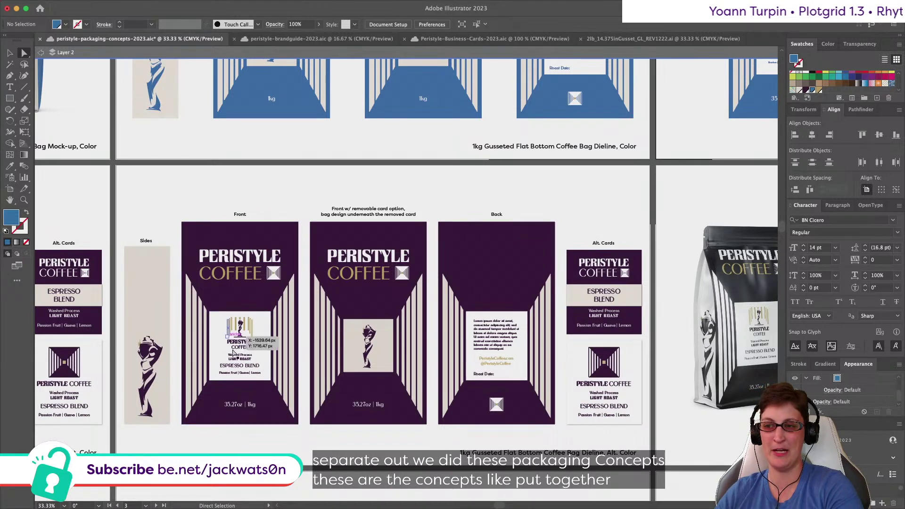
{"action": "left_click", "coordinate": [216, 332]}
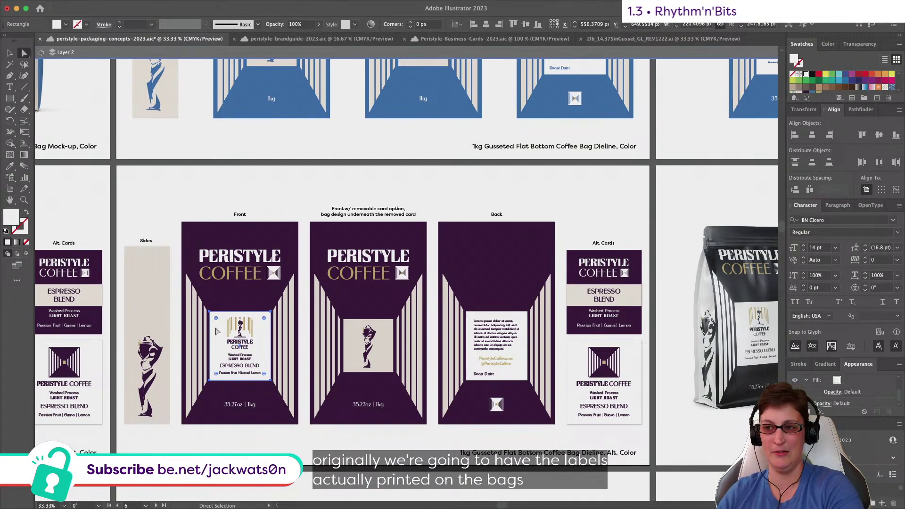
{"action": "scroll", "coordinate": [216, 332], "scroll_direction": "right", "scroll_amount": 2}
{"action": "left_click", "coordinate": [165, 214]}
{"action": "scroll", "coordinate": [165, 250], "scroll_direction": "down", "scroll_amount": 5}
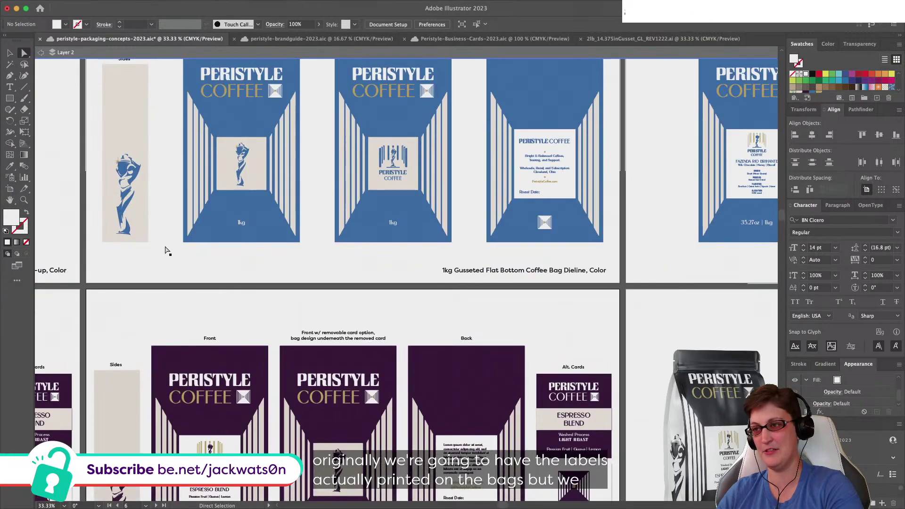
Step: Compare the 1kg dieline artboards up close, from the blue bag's back panel to the front with the sticker label and primary label
{"action": "scroll", "coordinate": [166, 250], "scroll_direction": "left", "scroll_amount": 1}
{"action": "scroll", "coordinate": [166, 250], "scroll_direction": "up", "scroll_amount": 1}
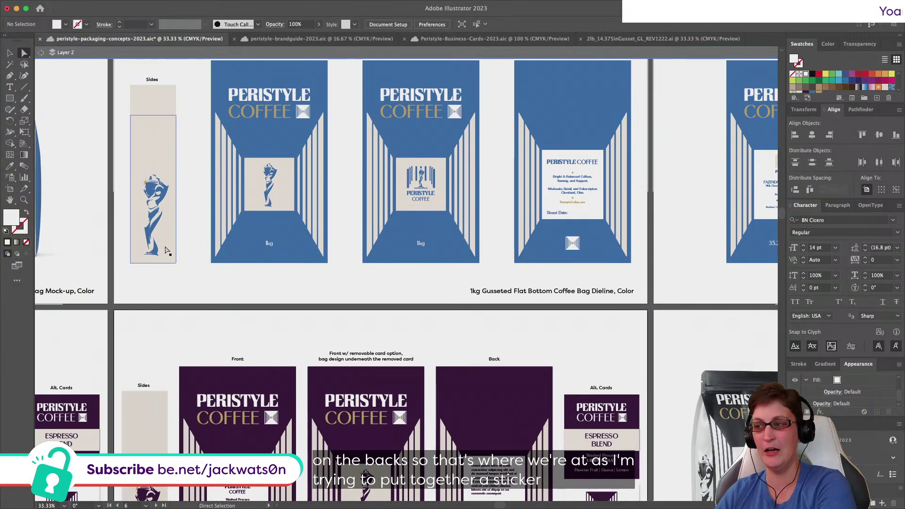
{"action": "scroll", "coordinate": [180, 262], "scroll_direction": "down", "scroll_amount": 5}
{"action": "scroll", "coordinate": [180, 262], "scroll_direction": "right", "scroll_amount": 2}
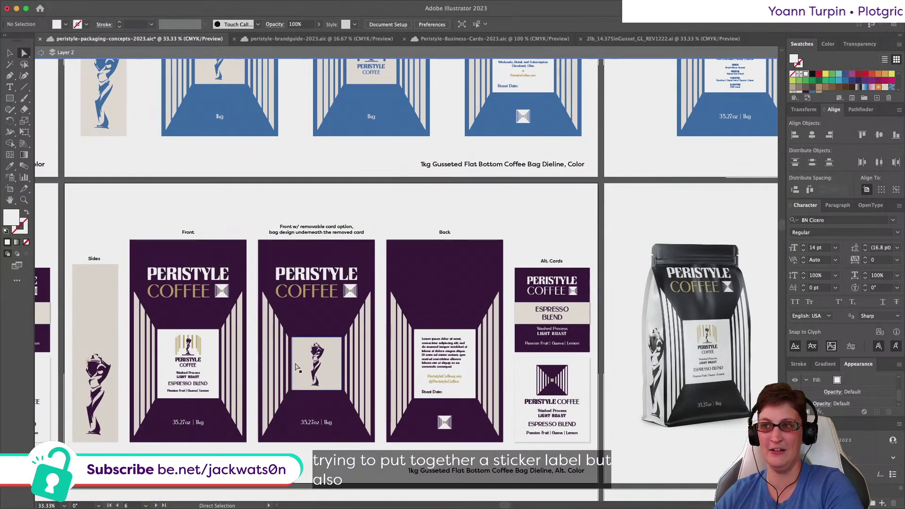
{"action": "scroll", "coordinate": [286, 299], "scroll_direction": "up", "scroll_amount": 5}
{"action": "scroll", "coordinate": [286, 299], "scroll_direction": "up", "scroll_amount": 2}
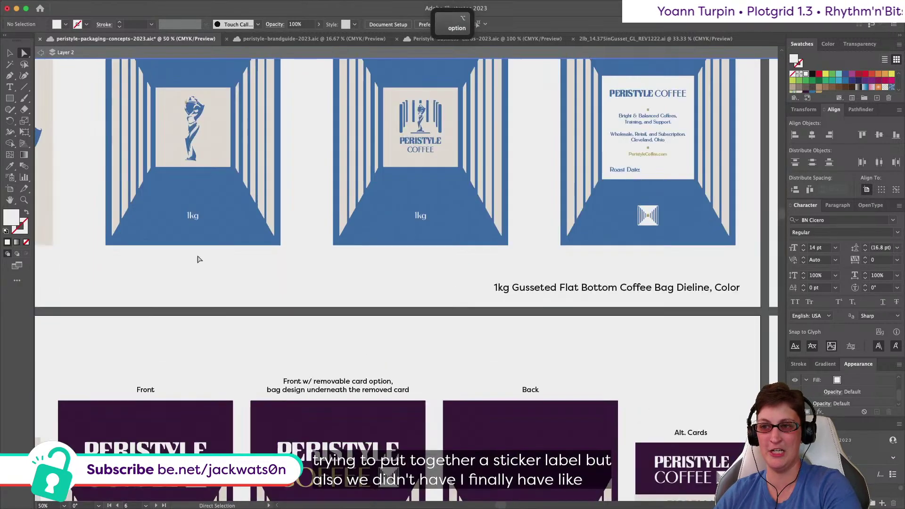
{"action": "scroll", "coordinate": [264, 289], "scroll_direction": "right", "scroll_amount": 12}
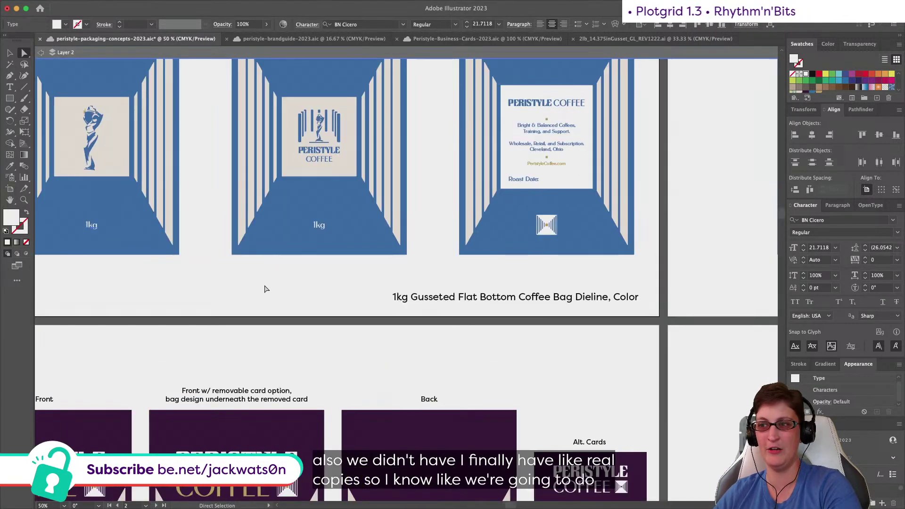
{"action": "scroll", "coordinate": [265, 289], "scroll_direction": "up", "scroll_amount": 4}
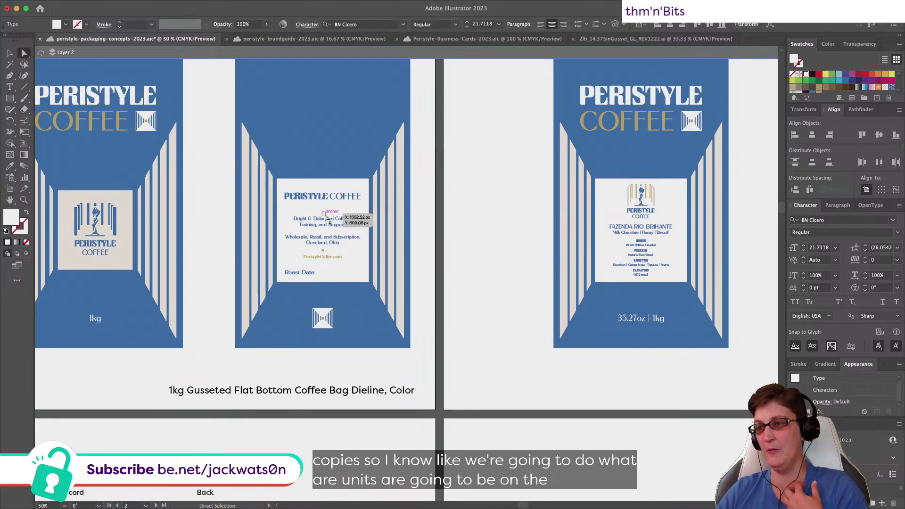
{"action": "scroll", "coordinate": [593, 311], "scroll_direction": "right", "scroll_amount": 3}
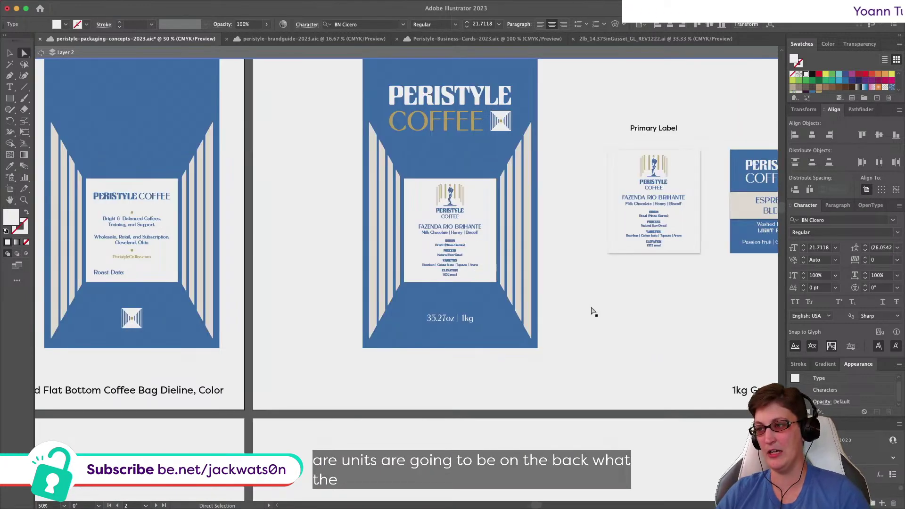
Step: Point out the gold COFFEE lettering on the blue bag front with sticker label by selecting it, and clear the selection
{"action": "left_click", "coordinate": [550, 290]}
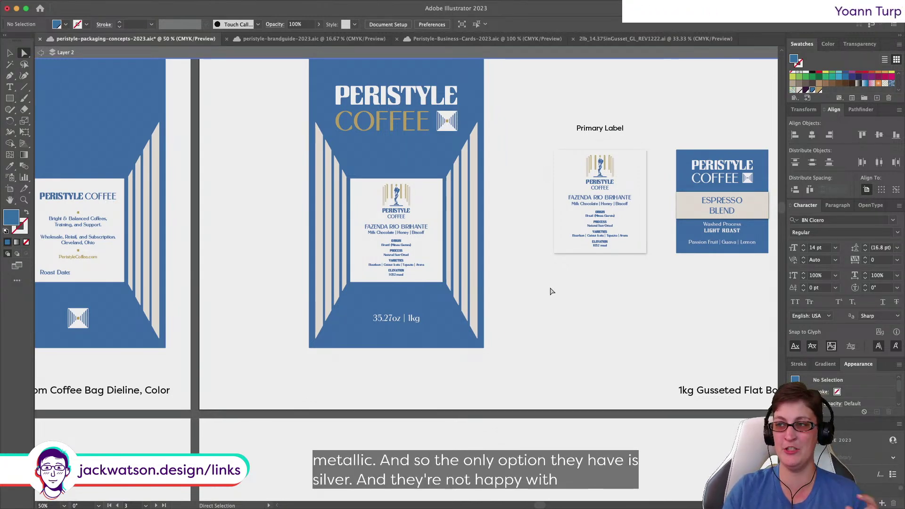
{"action": "left_click", "coordinate": [358, 125]}
{"action": "left_click", "coordinate": [510, 222]}
{"action": "scroll", "coordinate": [511, 223], "scroll_direction": "up", "scroll_amount": 1}
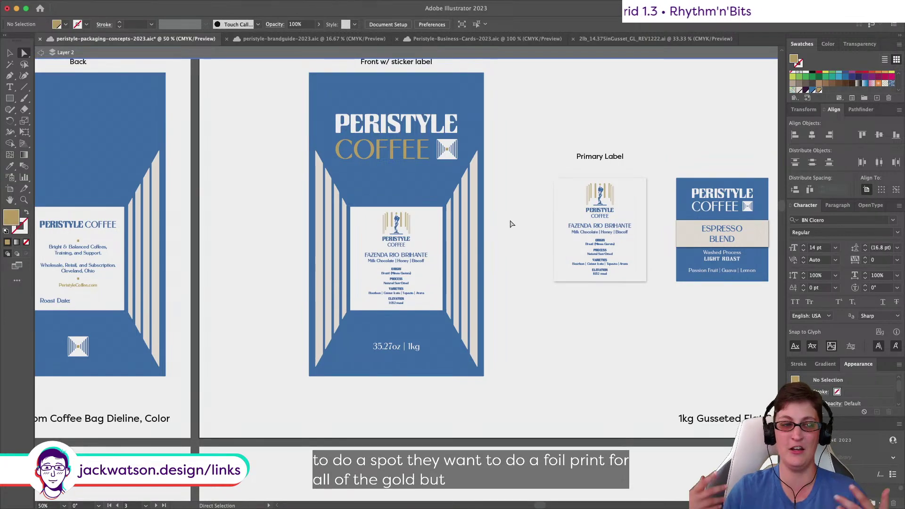
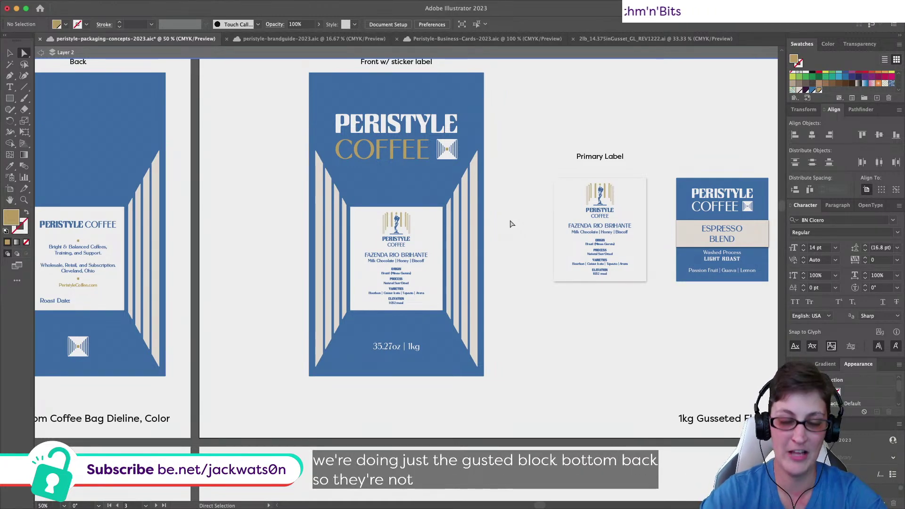
Step: Examine the 1kg flat bottom bag mock-ups in B/W with accent and single out the front half-side view by selecting it
{"action": "scroll", "coordinate": [514, 225], "scroll_direction": "down", "scroll_amount": 5}
{"action": "scroll", "coordinate": [514, 225], "scroll_direction": "right", "scroll_amount": 3}
{"action": "scroll", "coordinate": [516, 226], "scroll_direction": "down", "scroll_amount": 5}
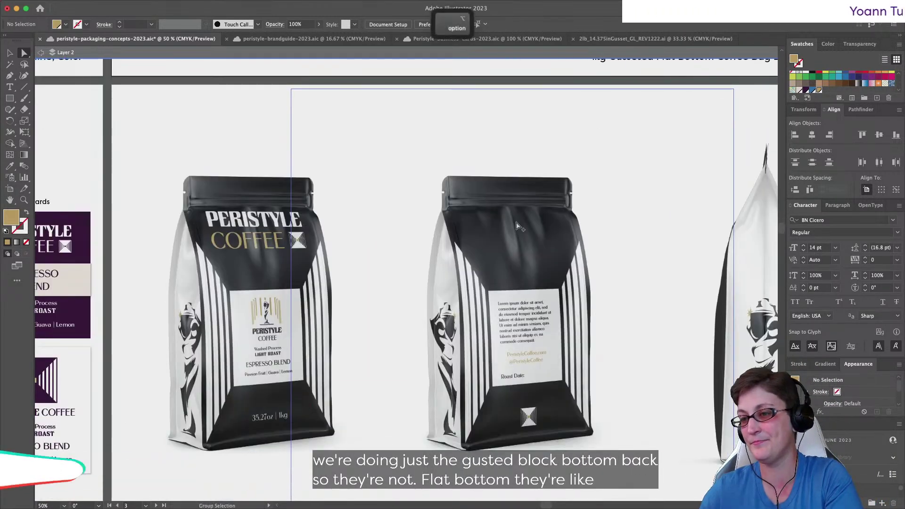
{"action": "scroll", "coordinate": [471, 250], "scroll_direction": "down", "scroll_amount": 2}
{"action": "left_click", "coordinate": [295, 285]}
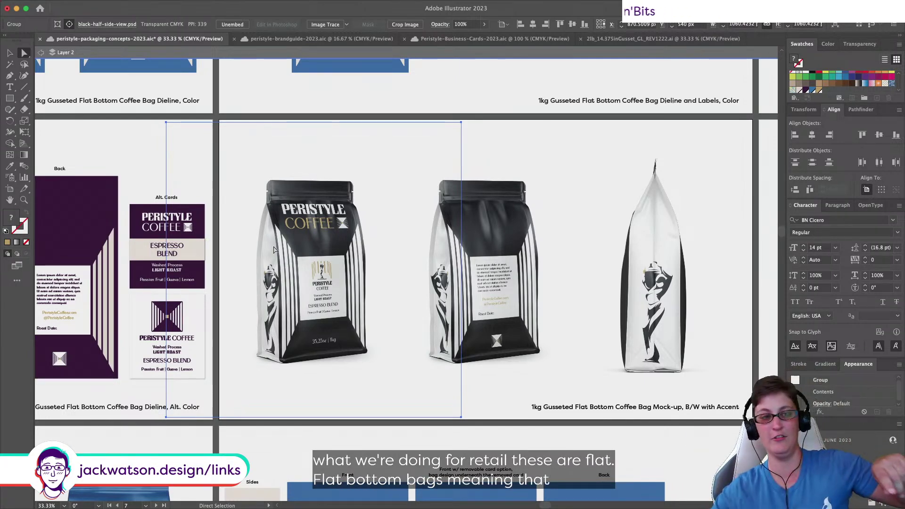
Step: Inspect the 5lb Box Bottom Coffee Bag color mock-ups up close, singling out the blue bag's back half-side view by selecting it
{"action": "scroll", "coordinate": [264, 354], "scroll_direction": "down", "scroll_amount": 10}
{"action": "scroll", "coordinate": [274, 362], "scroll_direction": "left", "scroll_amount": 7}
{"action": "scroll", "coordinate": [274, 361], "scroll_direction": "down", "scroll_amount": 3}
{"action": "scroll", "coordinate": [274, 362], "scroll_direction": "left", "scroll_amount": 3}
{"action": "left_click", "coordinate": [273, 359]}
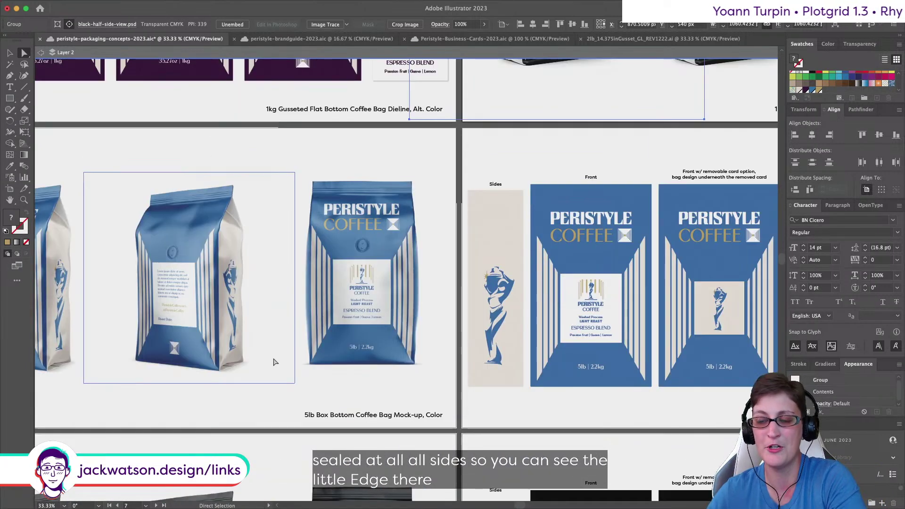
{"action": "left_click", "coordinate": [196, 333]}
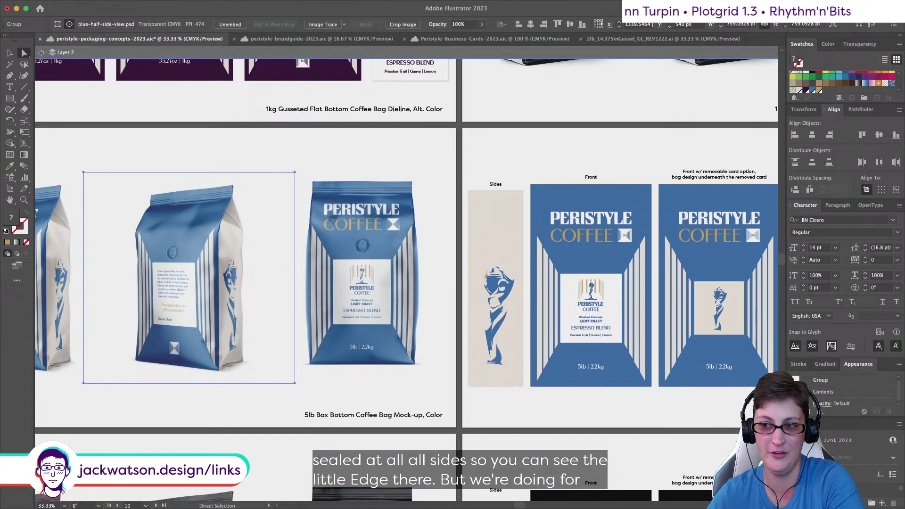
{"action": "key", "text": "super+equal"}
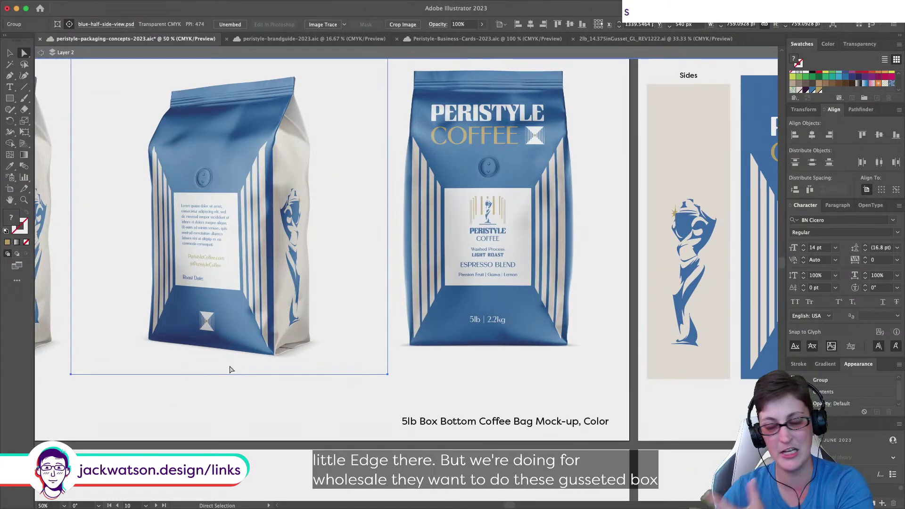
{"action": "scroll", "coordinate": [230, 369], "scroll_direction": "left", "scroll_amount": 5}
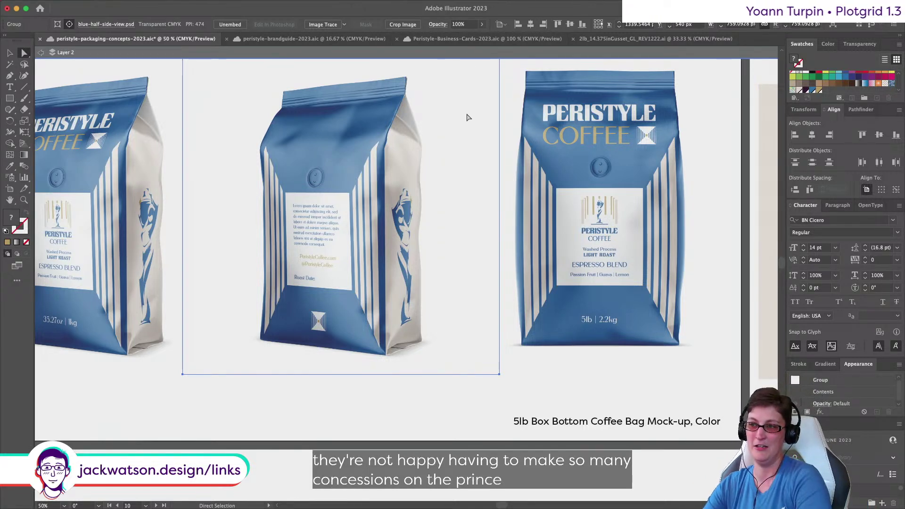
{"action": "scroll", "coordinate": [464, 115], "scroll_direction": "left", "scroll_amount": 2}
{"action": "scroll", "coordinate": [467, 118], "scroll_direction": "down", "scroll_amount": 1}
{"action": "scroll", "coordinate": [467, 117], "scroll_direction": "up", "scroll_amount": 3}
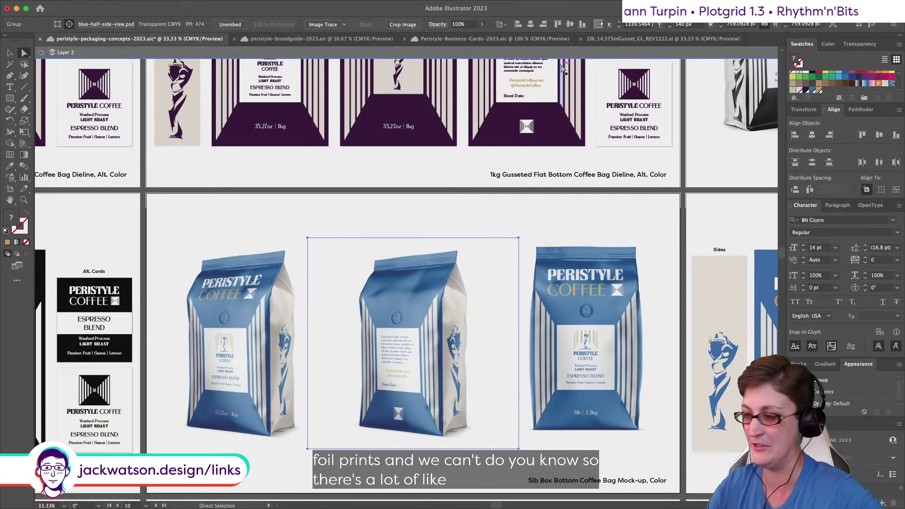
Step: Go back over the purple 1kg dielines and up to the blue 1kg dieline artboard
{"action": "scroll", "coordinate": [516, 251], "scroll_direction": "up", "scroll_amount": 2}
{"action": "scroll", "coordinate": [516, 250], "scroll_direction": "up", "scroll_amount": 10}
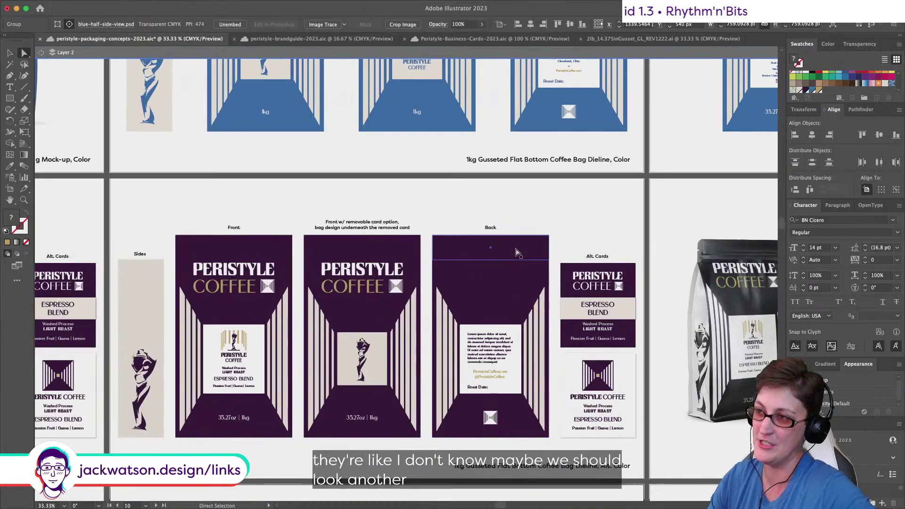
{"action": "scroll", "coordinate": [516, 251], "scroll_direction": "up", "scroll_amount": 4}
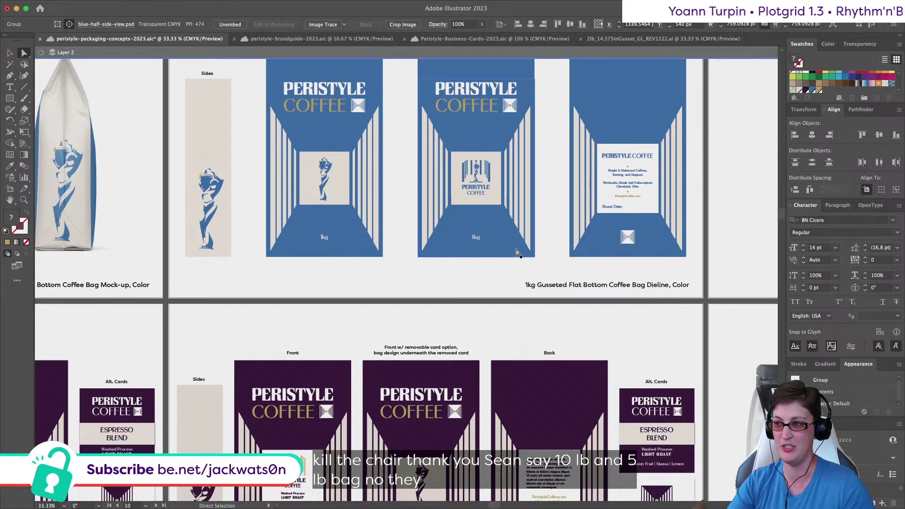
{"action": "scroll", "coordinate": [516, 253], "scroll_direction": "down", "scroll_amount": 3}
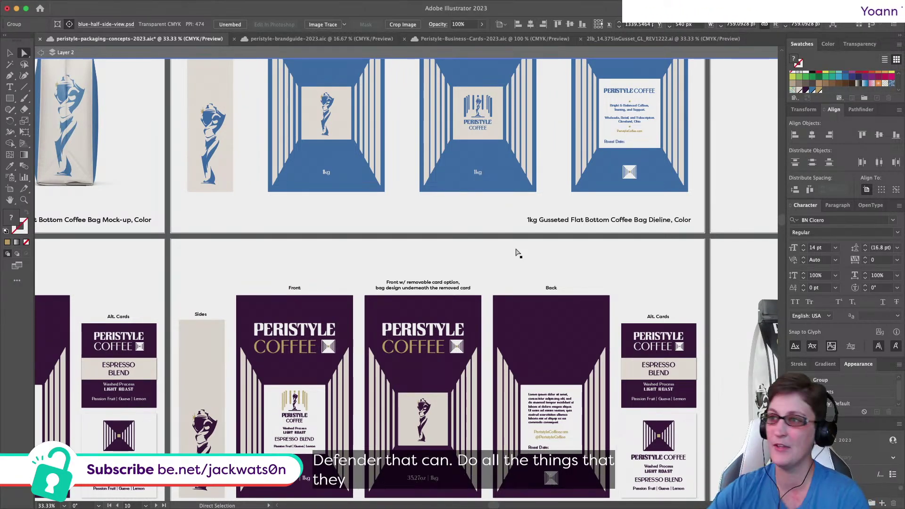
{"action": "scroll", "coordinate": [516, 253], "scroll_direction": "up", "scroll_amount": 5}
{"action": "scroll", "coordinate": [517, 253], "scroll_direction": "left", "scroll_amount": 2}
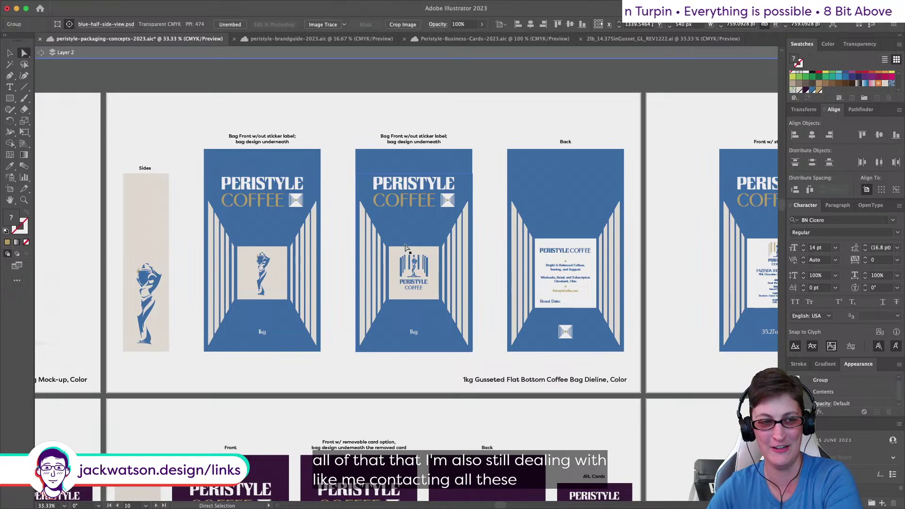
Step: Examine the Fazenda Rio Brihante sticker label on the 1kg bag and as primary label, and compare it with the surrounding artboards
{"action": "scroll", "coordinate": [587, 250], "scroll_direction": "right", "scroll_amount": 5}
{"action": "scroll", "coordinate": [518, 257], "scroll_direction": "right", "scroll_amount": 5}
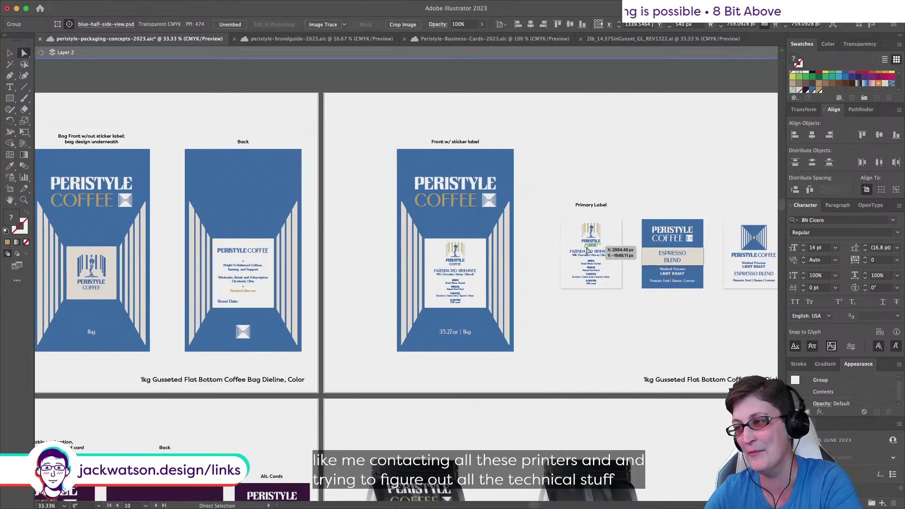
{"action": "scroll", "coordinate": [451, 264], "scroll_direction": "up", "scroll_amount": 2, "text": "alt"}
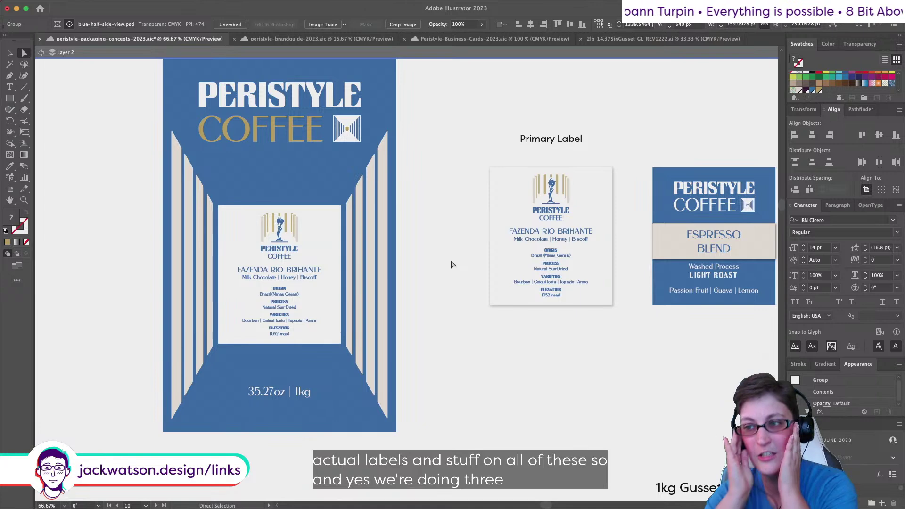
{"action": "scroll", "coordinate": [451, 265], "scroll_direction": "down", "scroll_amount": 5}
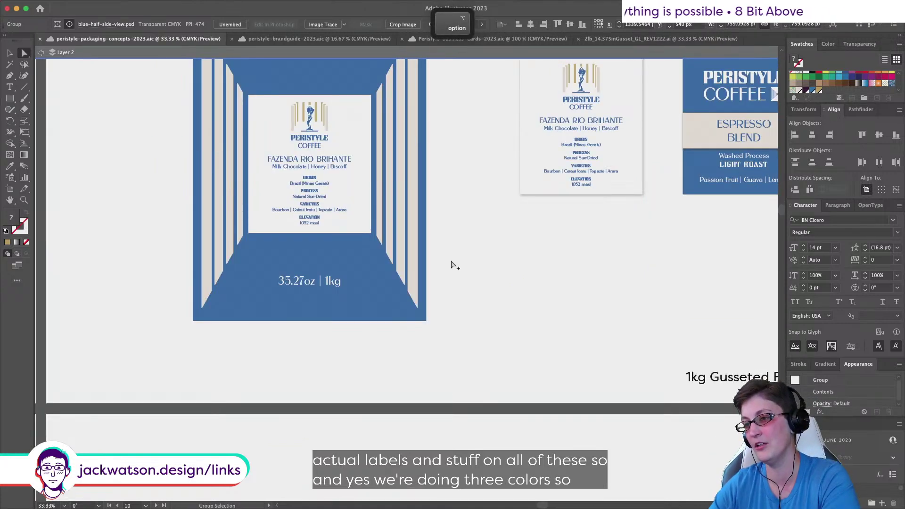
{"action": "scroll", "coordinate": [451, 264], "scroll_direction": "down", "scroll_amount": 2}
{"action": "scroll", "coordinate": [430, 280], "scroll_direction": "left", "scroll_amount": 2}
{"action": "scroll", "coordinate": [430, 280], "scroll_direction": "down", "scroll_amount": 1}
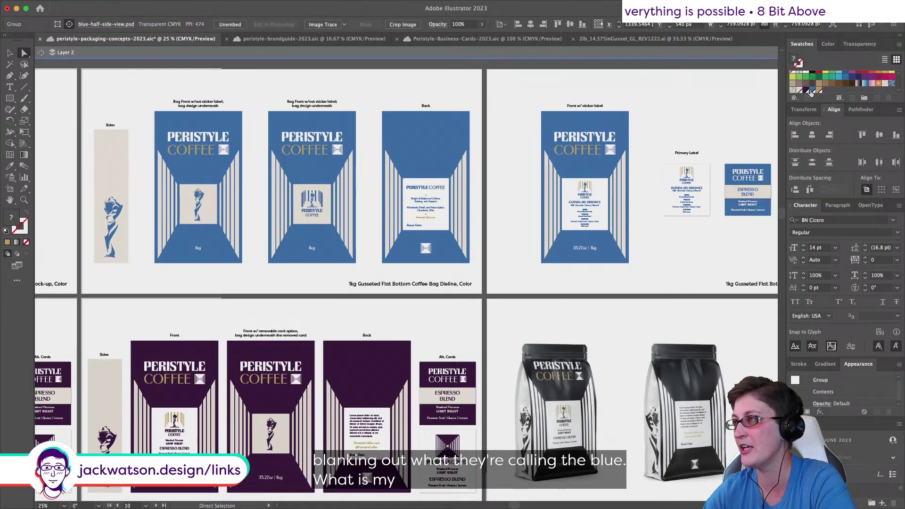
Step: Look up the name of the blue in the peristyle-brandguide-2023 document and view its colors, fonts and logotypes
{"action": "scroll", "coordinate": [477, 161], "scroll_direction": "left", "scroll_amount": 14}
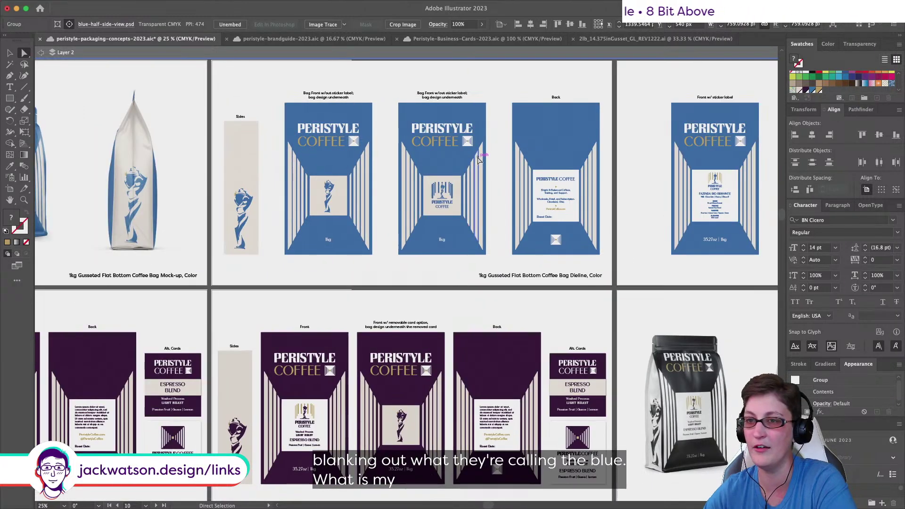
{"action": "scroll", "coordinate": [462, 132], "scroll_direction": "up", "scroll_amount": 5}
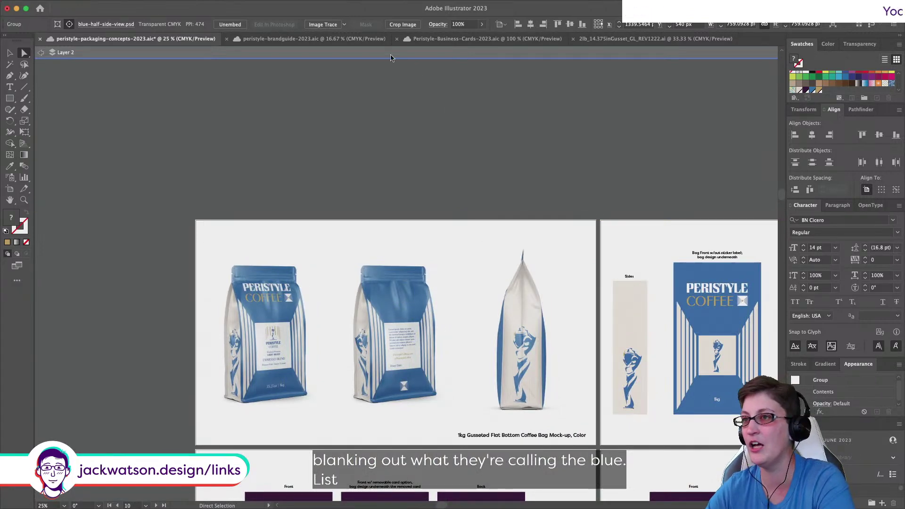
{"action": "left_click", "coordinate": [365, 42]}
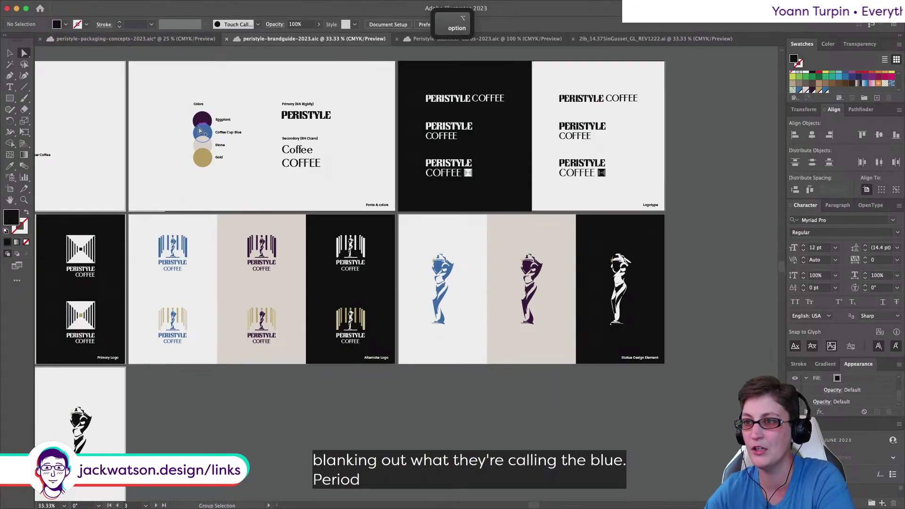
{"action": "scroll", "coordinate": [198, 130], "scroll_direction": "up", "scroll_amount": 2}
{"action": "scroll", "coordinate": [197, 131], "scroll_direction": "up", "scroll_amount": 3}
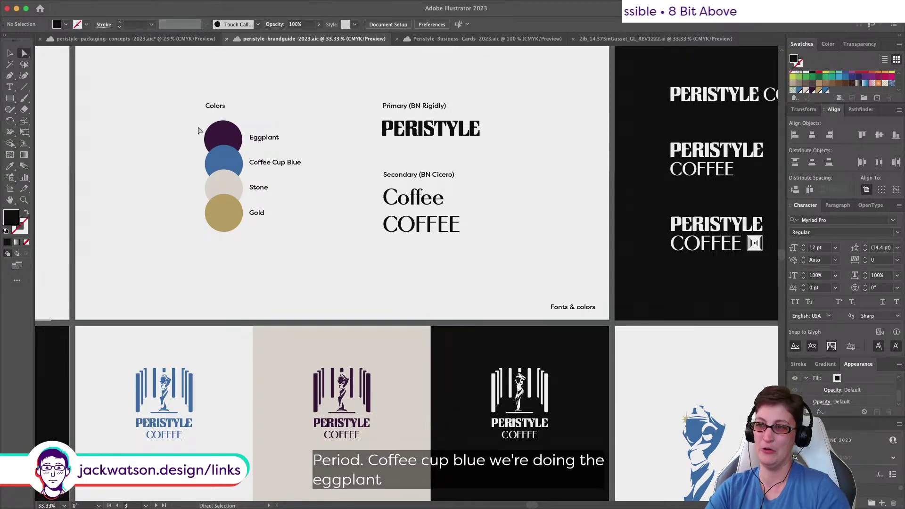
{"action": "scroll", "coordinate": [197, 131], "scroll_direction": "down", "scroll_amount": 3}
{"action": "scroll", "coordinate": [198, 131], "scroll_direction": "right", "scroll_amount": 5}
{"action": "scroll", "coordinate": [199, 131], "scroll_direction": "right", "scroll_amount": 1}
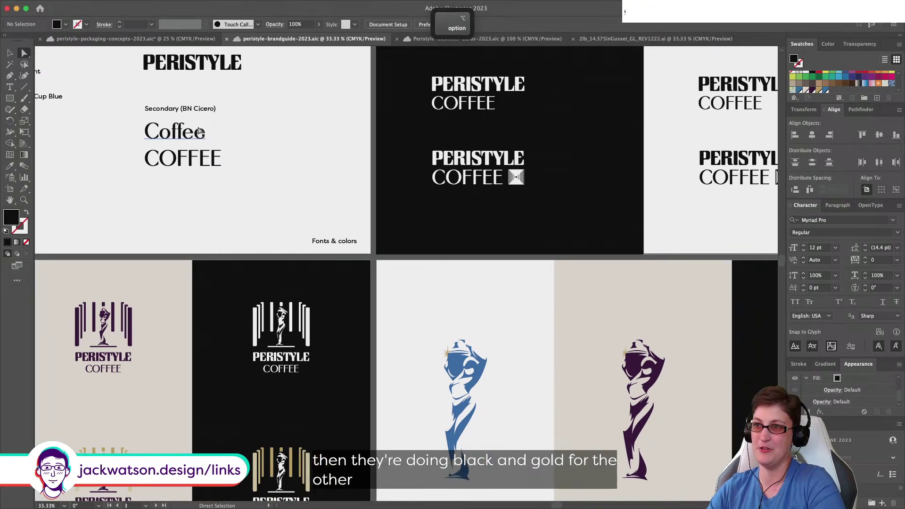
Step: Glance at the packaging concepts and switch to the Peristyle-Business-Cards-2023 document
{"action": "left_click", "coordinate": [123, 40]}
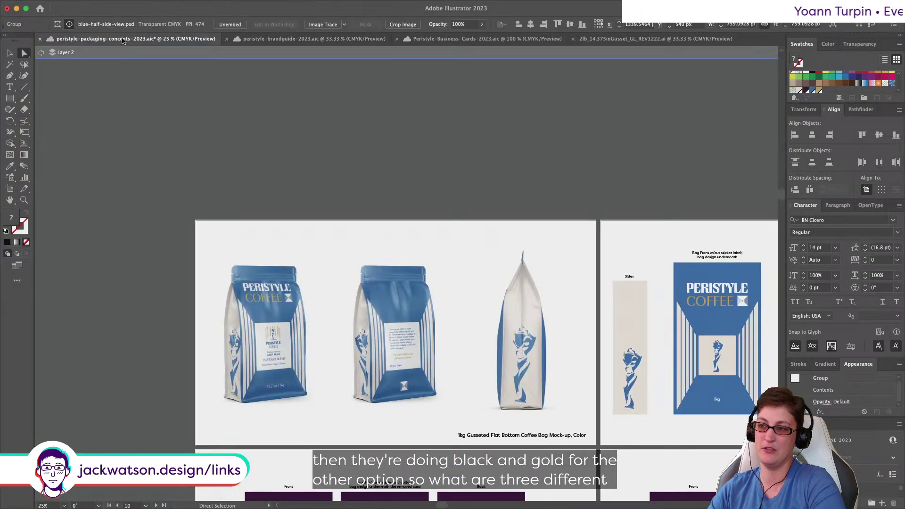
{"action": "left_click", "coordinate": [479, 42]}
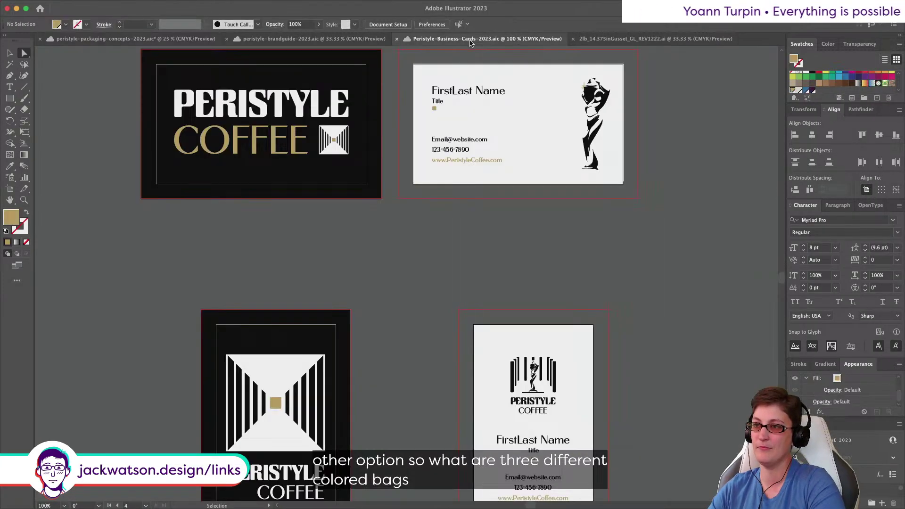
Step: Open the 2lb_14.375inGusset_GL_REV1222 dieline document and examine the black and white coffee bag panels more closely
{"action": "left_click", "coordinate": [606, 41]}
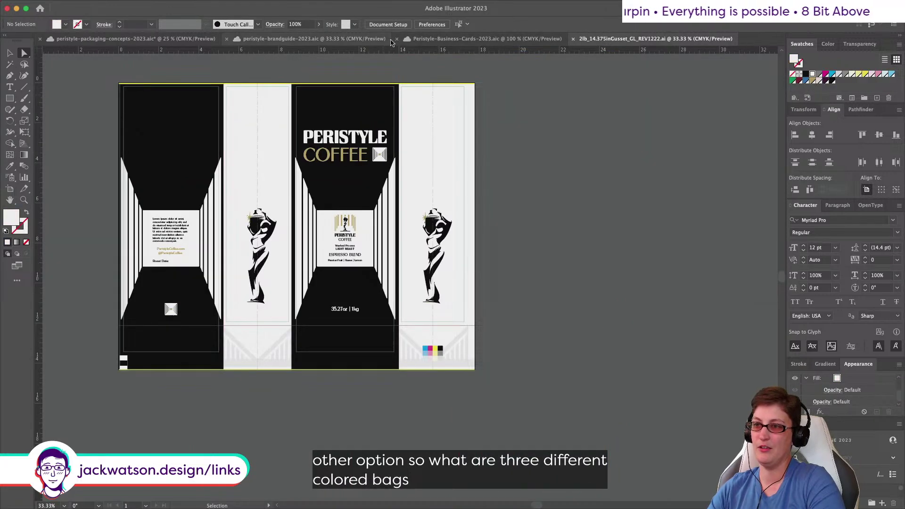
{"action": "key", "text": "alt"}
{"action": "scroll", "coordinate": [141, 278], "scroll_direction": "up", "scroll_amount": 2}
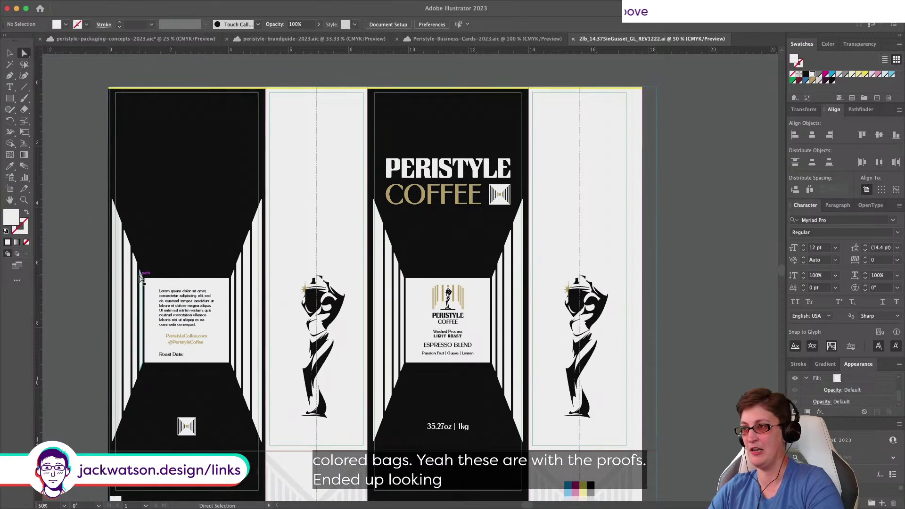
Step: Return to the Peristyle-Business-Cards-2023 document and compare the horizontal and vertical business card layouts, including the statue artwork and logo placement
{"action": "left_click", "coordinate": [324, 43]}
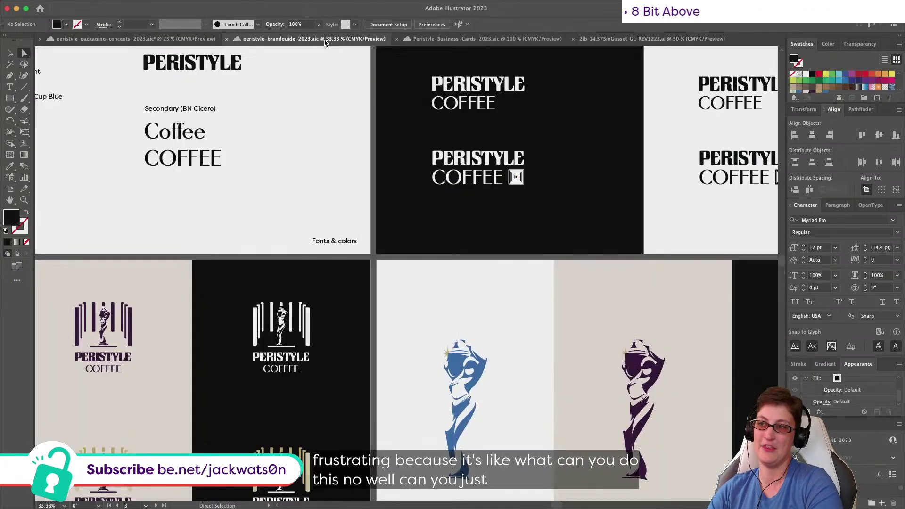
{"action": "left_click", "coordinate": [429, 42]}
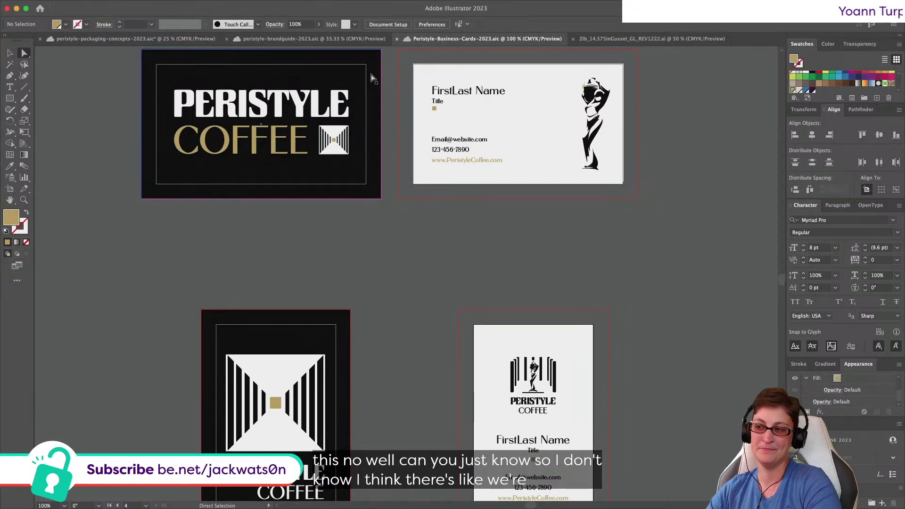
{"action": "scroll", "coordinate": [372, 78], "scroll_direction": "down", "scroll_amount": 3}
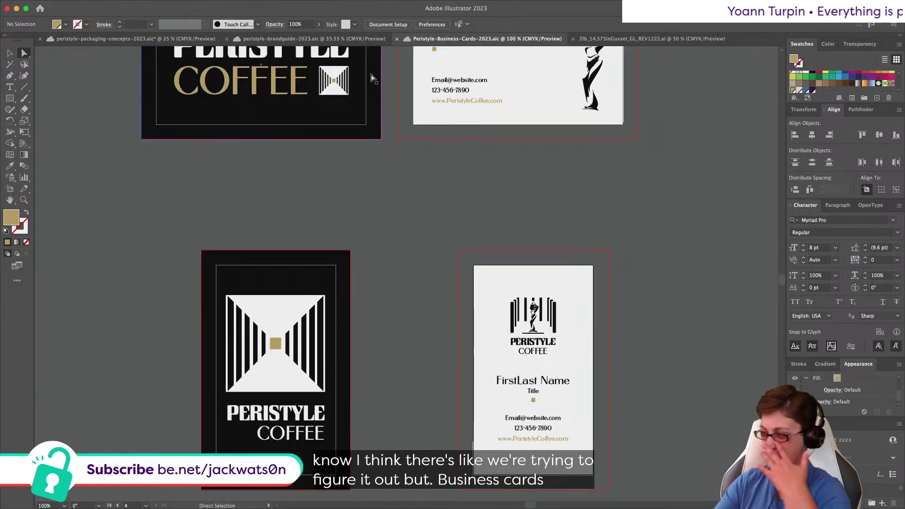
{"action": "scroll", "coordinate": [372, 78], "scroll_direction": "up", "scroll_amount": 3}
{"action": "scroll", "coordinate": [372, 78], "scroll_direction": "down", "scroll_amount": 3}
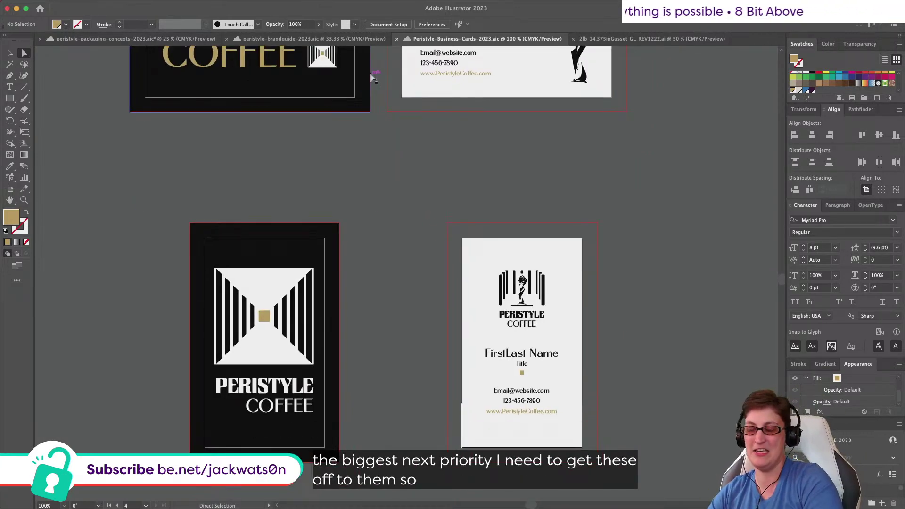
{"action": "scroll", "coordinate": [372, 78], "scroll_direction": "up", "scroll_amount": 3}
{"action": "scroll", "coordinate": [373, 77], "scroll_direction": "up", "scroll_amount": 2}
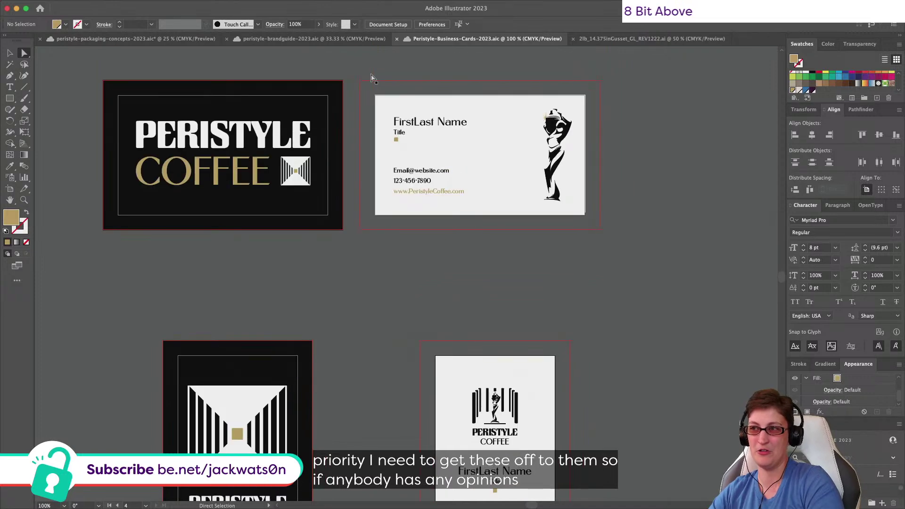
{"action": "scroll", "coordinate": [372, 78], "scroll_direction": "down", "scroll_amount": 4}
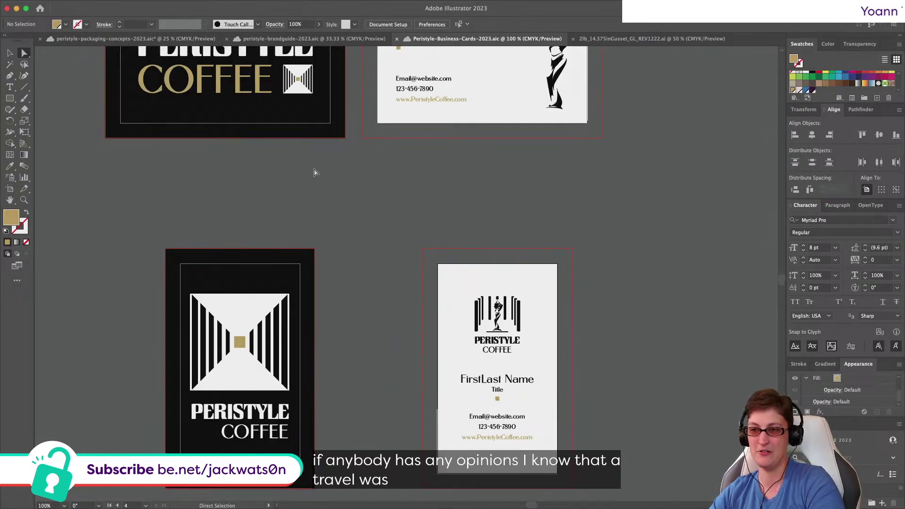
{"action": "scroll", "coordinate": [222, 168], "scroll_direction": "down", "scroll_amount": 2}
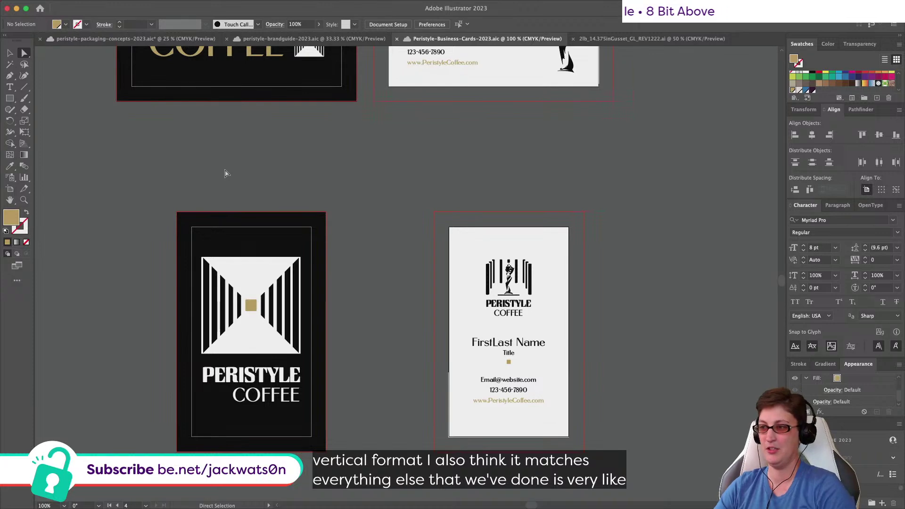
{"action": "scroll", "coordinate": [365, 367], "scroll_direction": "up", "scroll_amount": 4}
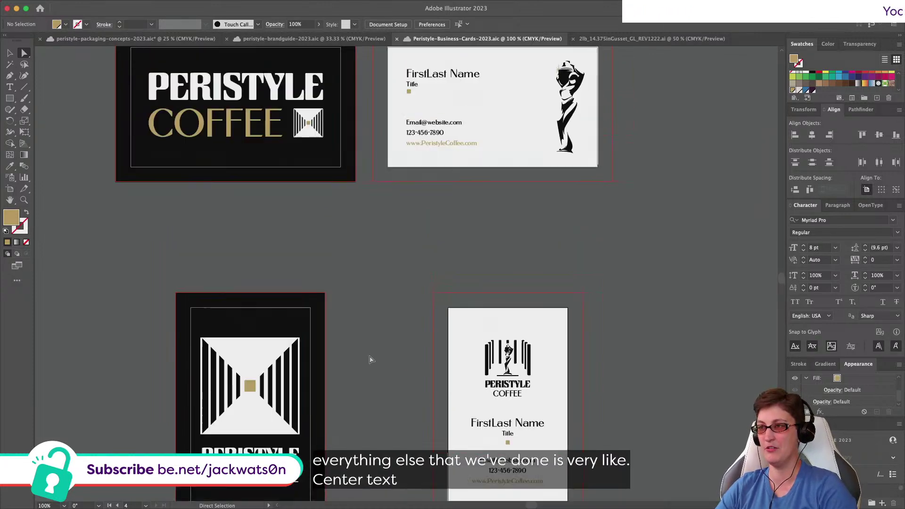
{"action": "scroll", "coordinate": [371, 360], "scroll_direction": "up", "scroll_amount": 1}
{"action": "scroll", "coordinate": [371, 360], "scroll_direction": "down", "scroll_amount": 3}
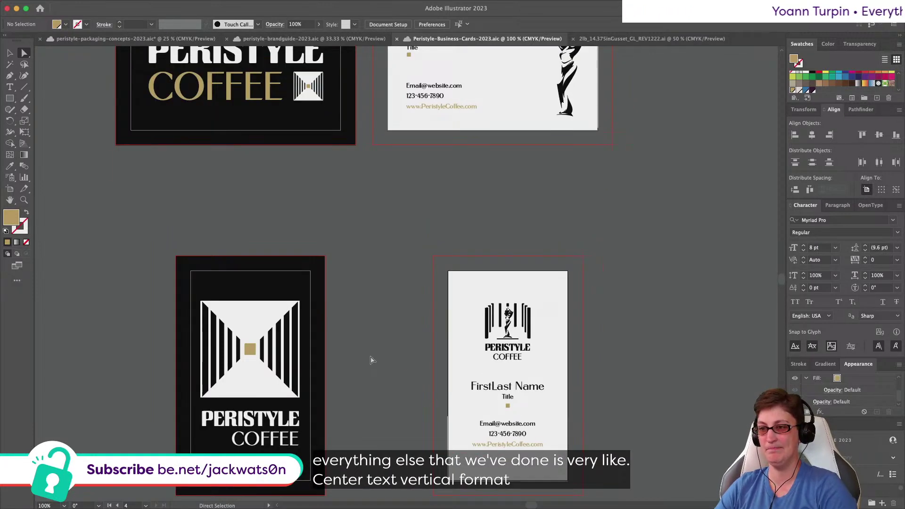
{"action": "scroll", "coordinate": [371, 360], "scroll_direction": "up", "scroll_amount": 3}
{"action": "scroll", "coordinate": [371, 360], "scroll_direction": "right", "scroll_amount": 1}
{"action": "left_click", "coordinate": [543, 94]}
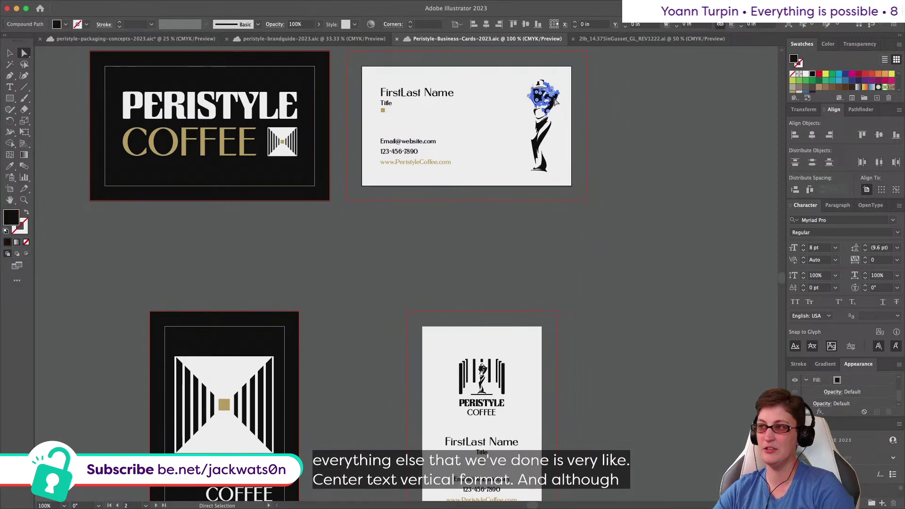
{"action": "left_click", "coordinate": [329, 274]}
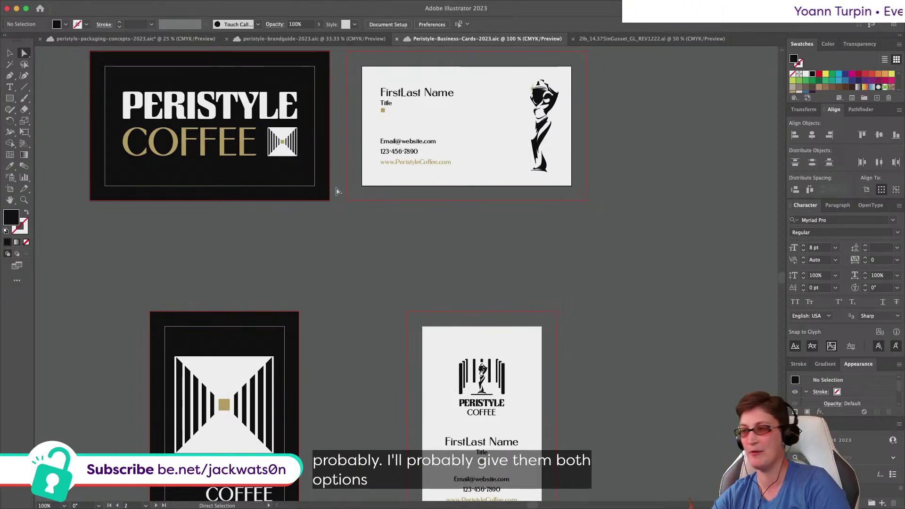
{"action": "scroll", "coordinate": [336, 190], "scroll_direction": "up", "scroll_amount": 2}
{"action": "scroll", "coordinate": [336, 190], "scroll_direction": "left", "scroll_amount": 1}
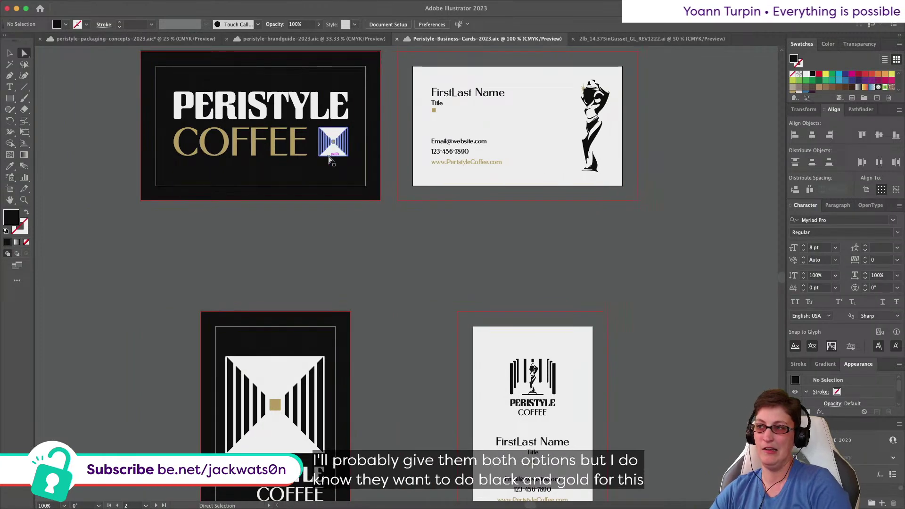
{"action": "scroll", "coordinate": [331, 160], "scroll_direction": "down", "scroll_amount": 2}
{"action": "scroll", "coordinate": [331, 161], "scroll_direction": "right", "scroll_amount": 1}
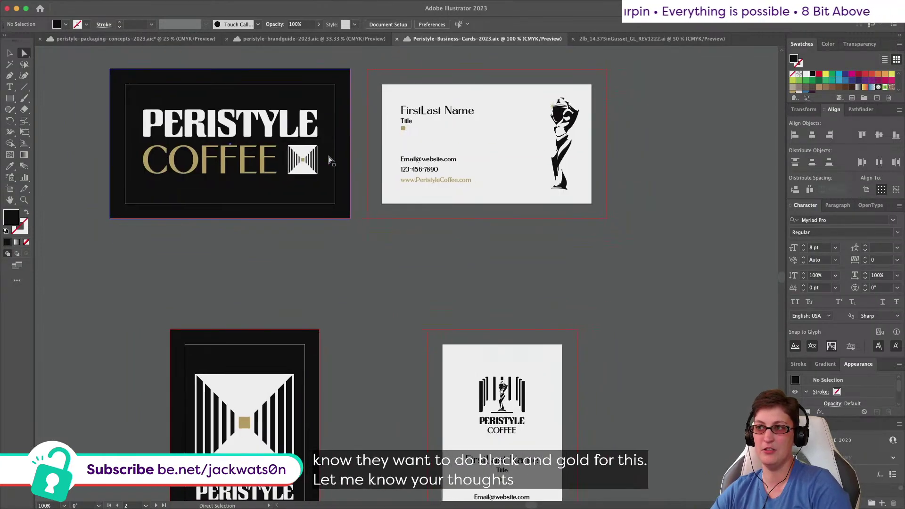
{"action": "scroll", "coordinate": [330, 160], "scroll_direction": "down", "scroll_amount": 4}
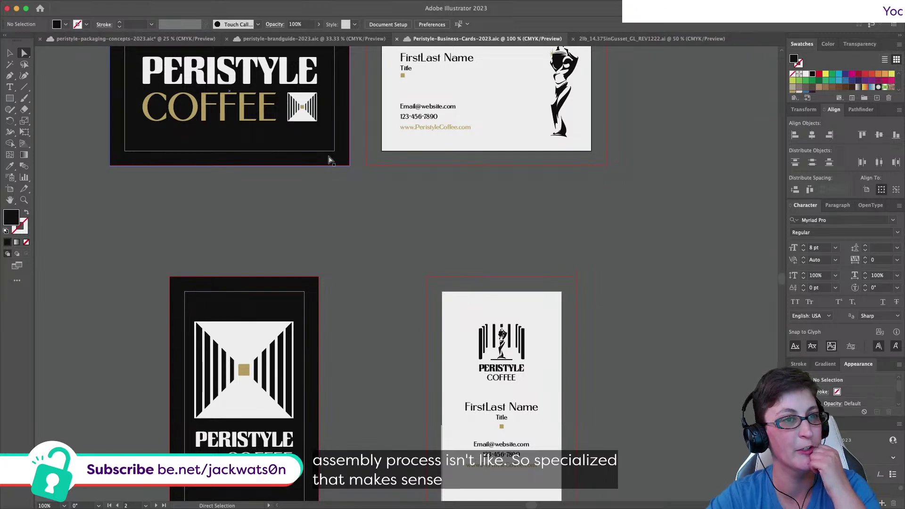
Step: Glance at the brand guide and switch to the packaging concepts document to review the blue 1kg dieline and primary label options
{"action": "left_click", "coordinate": [272, 41]}
{"action": "scroll", "coordinate": [266, 94], "scroll_direction": "down", "scroll_amount": 1}
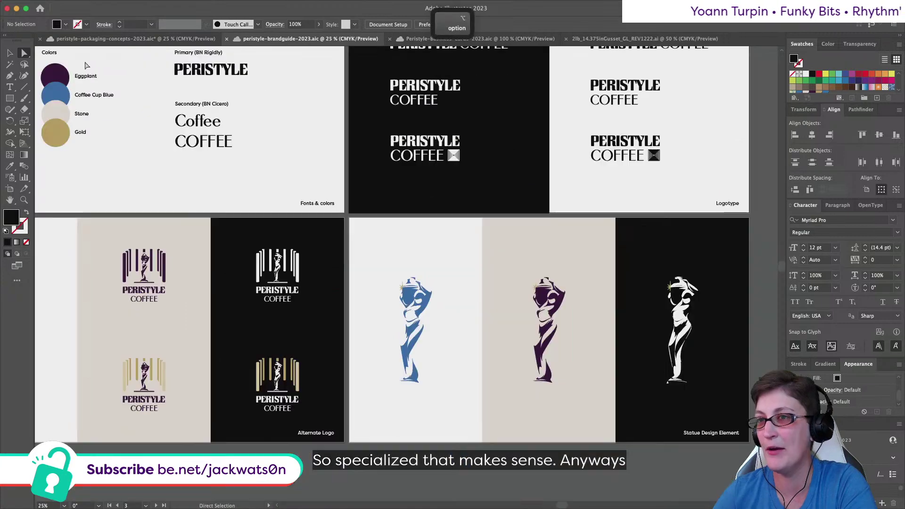
{"action": "left_click", "coordinate": [114, 38]}
{"action": "scroll", "coordinate": [212, 98], "scroll_direction": "down", "scroll_amount": 1}
{"action": "scroll", "coordinate": [212, 98], "scroll_direction": "right", "scroll_amount": 20}
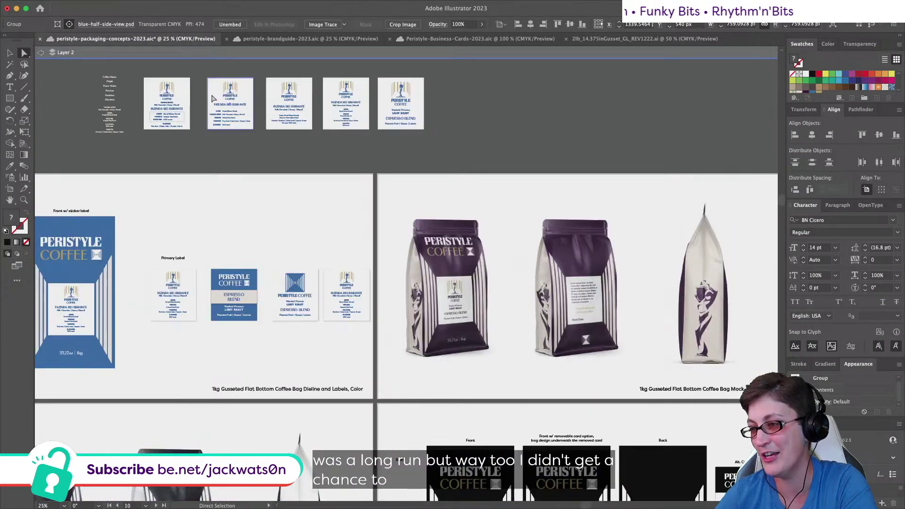
{"action": "scroll", "coordinate": [222, 188], "scroll_direction": "left", "scroll_amount": 10}
{"action": "scroll", "coordinate": [357, 234], "scroll_direction": "up", "scroll_amount": 1}
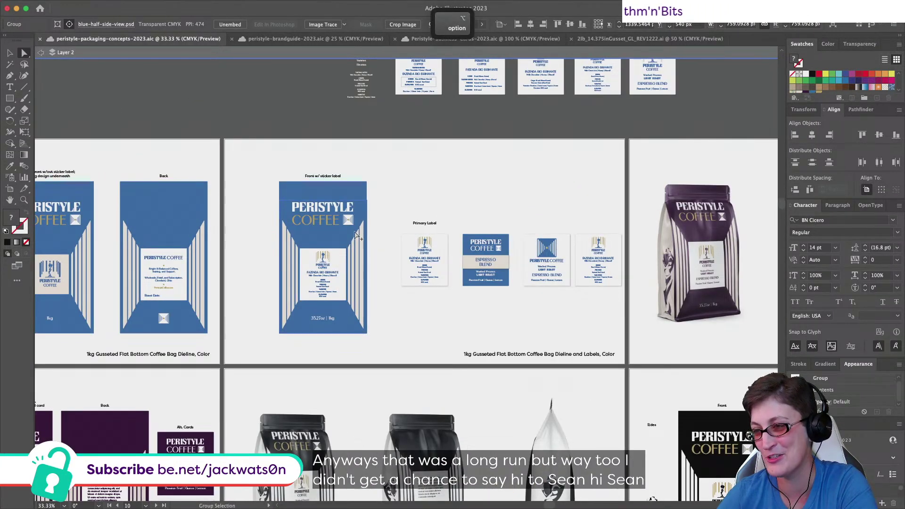
{"action": "scroll", "coordinate": [357, 234], "scroll_direction": "up", "scroll_amount": 1}
{"action": "scroll", "coordinate": [356, 234], "scroll_direction": "up", "scroll_amount": 1}
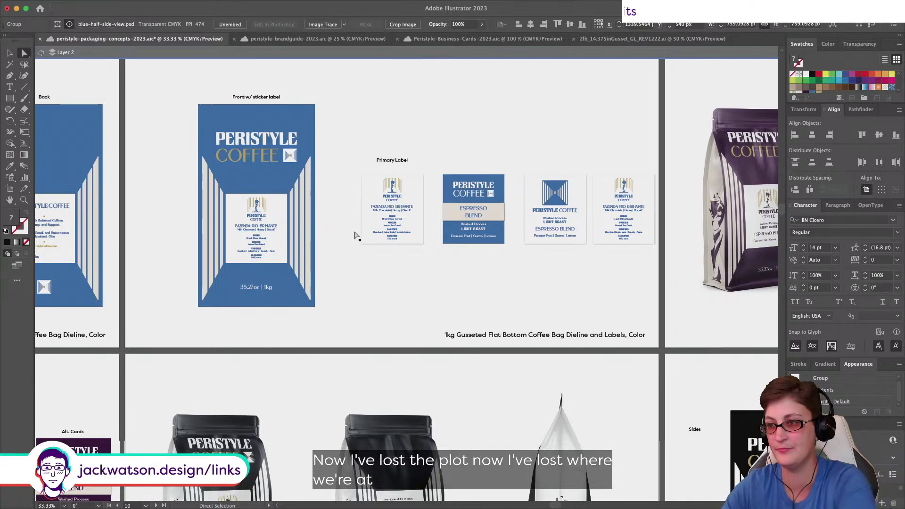
{"action": "scroll", "coordinate": [359, 224], "scroll_direction": "right", "scroll_amount": 3}
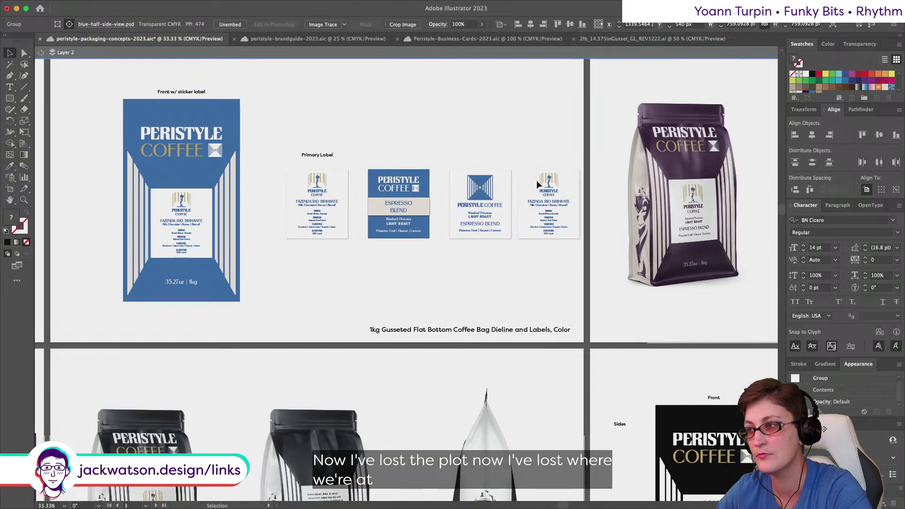
Step: Try to move the fourth primary label, Fazenda Rio Brihante, away from its place in the label row and undo the move
{"action": "left_click", "coordinate": [549, 233]}
{"action": "scroll", "coordinate": [550, 252], "scroll_direction": "up", "scroll_amount": 3}
{"action": "scroll", "coordinate": [546, 293], "scroll_direction": "up", "scroll_amount": 3}
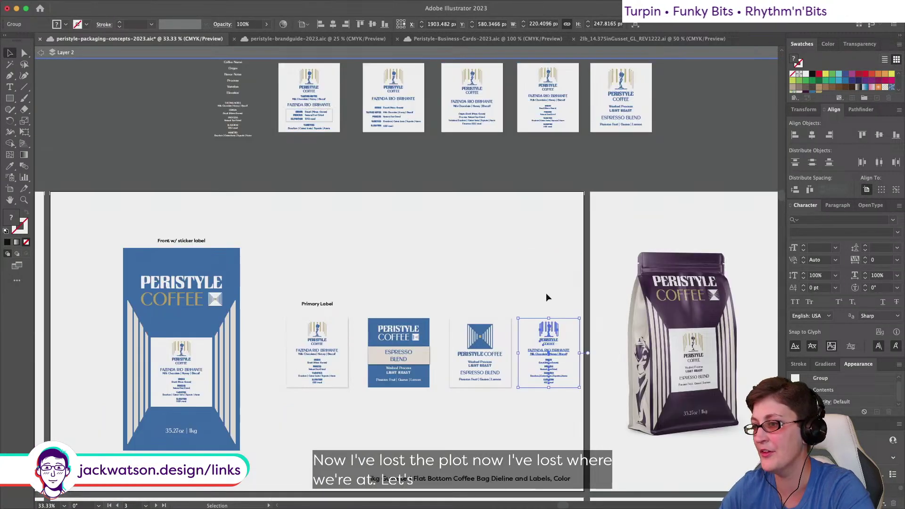
{"action": "scroll", "coordinate": [546, 293], "scroll_direction": "right", "scroll_amount": 3}
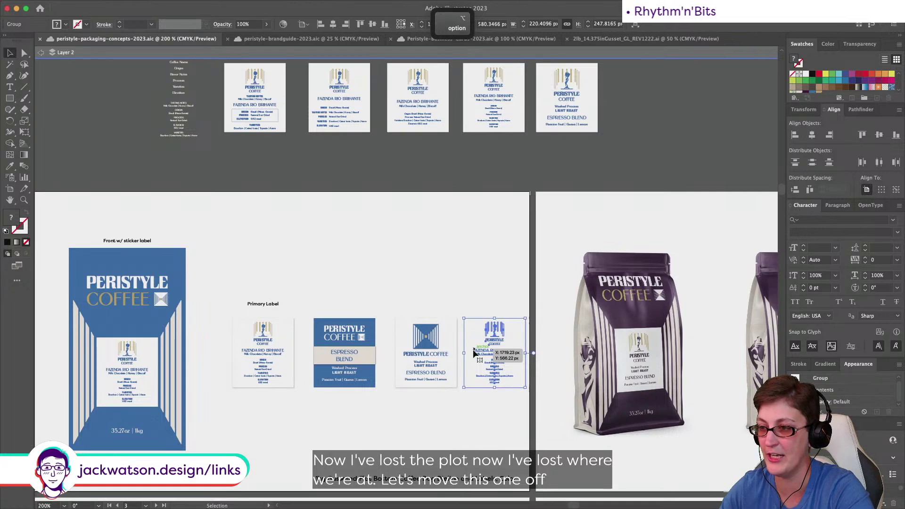
{"action": "scroll", "coordinate": [473, 353], "scroll_direction": "up", "scroll_amount": 5}
{"action": "scroll", "coordinate": [473, 353], "scroll_direction": "down", "scroll_amount": 4}
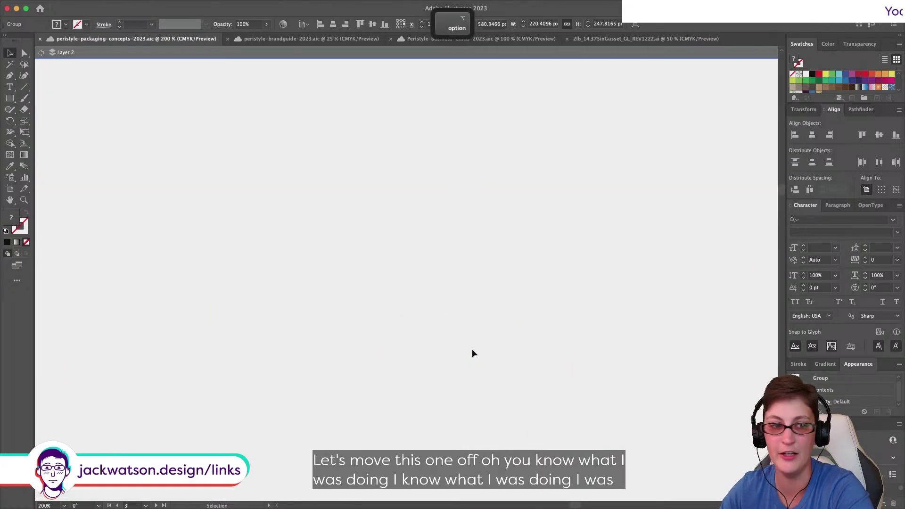
{"action": "scroll", "coordinate": [471, 349], "scroll_direction": "down", "scroll_amount": 4}
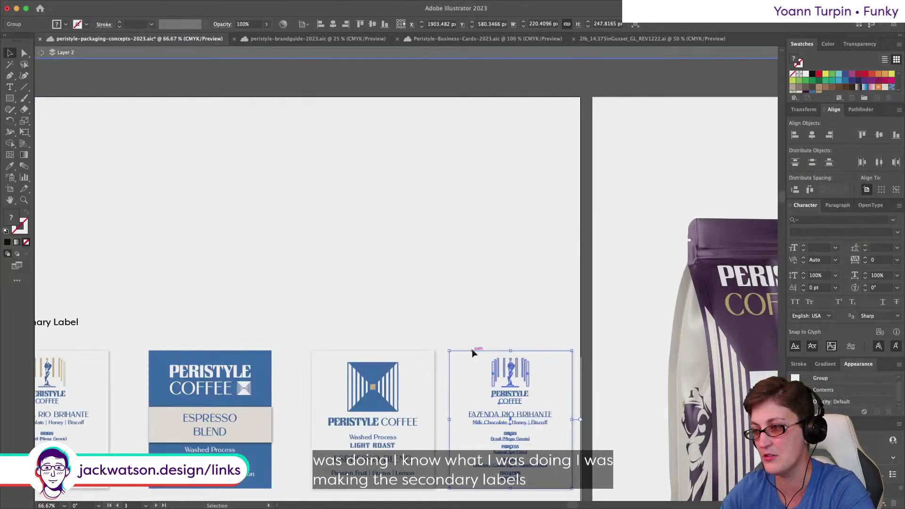
{"action": "left_click_drag", "start_coordinate": [472, 349], "coordinate": [513, 330]}
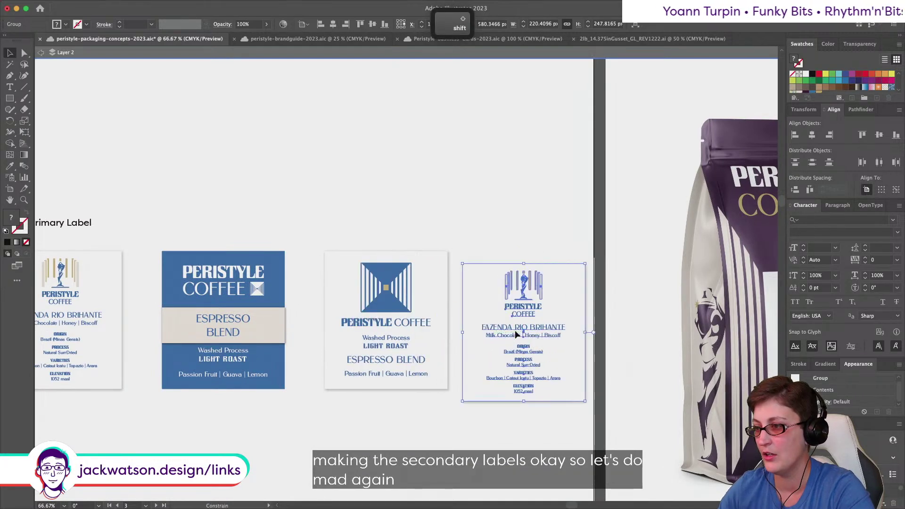
{"action": "key", "text": "super+z"}
Step: Copy the coffee details text group out of the fourth primary label and delete that label from the artboard
{"action": "double_click", "coordinate": [501, 320]}
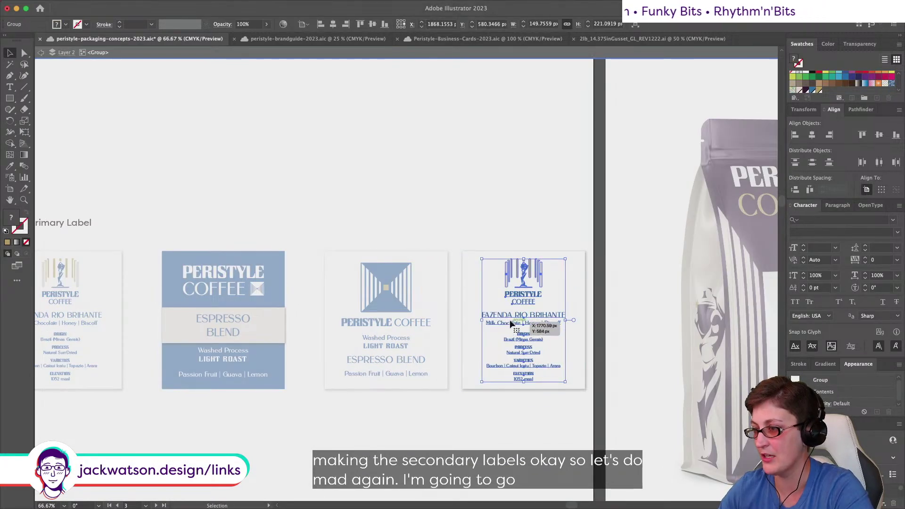
{"action": "double_click", "coordinate": [502, 321]}
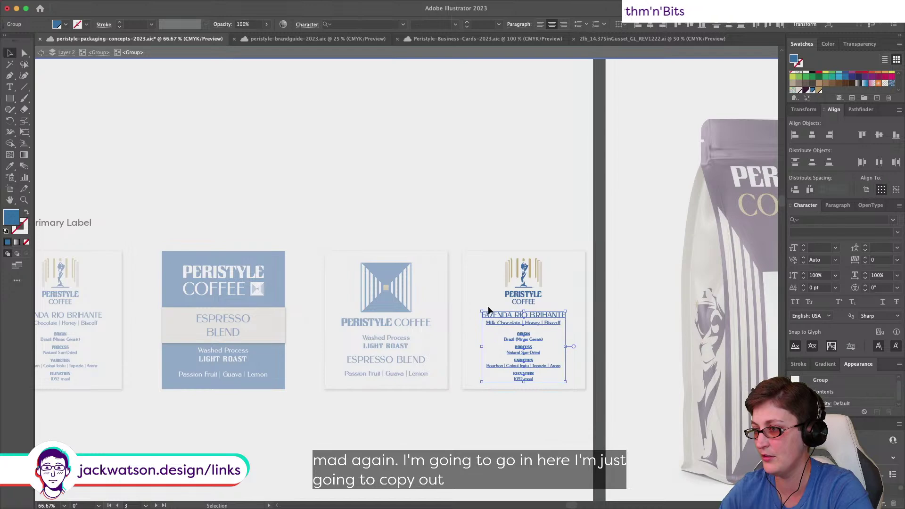
{"action": "key", "text": "super+a"}
{"action": "key", "text": "super+c"}
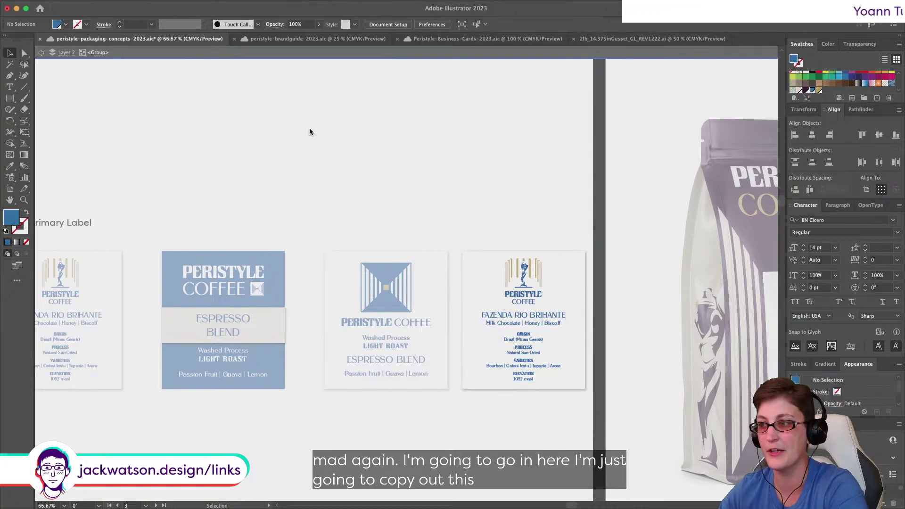
{"action": "double_click", "coordinate": [168, 93]}
{"action": "left_click", "coordinate": [505, 381]}
{"action": "scroll", "coordinate": [505, 394], "scroll_direction": "down", "scroll_amount": 2}
{"action": "key", "text": "BackSpace"}
Step: Paste the copied coffee details in front inside the blue label's group that holds the beige Espresso Blend band
{"action": "double_click", "coordinate": [259, 275]}
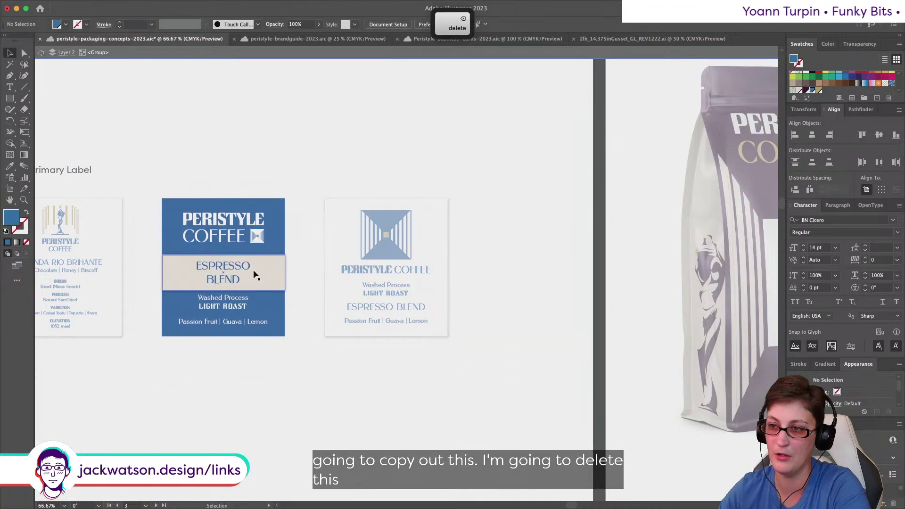
{"action": "double_click", "coordinate": [236, 267]}
{"action": "key", "text": "super+v"}
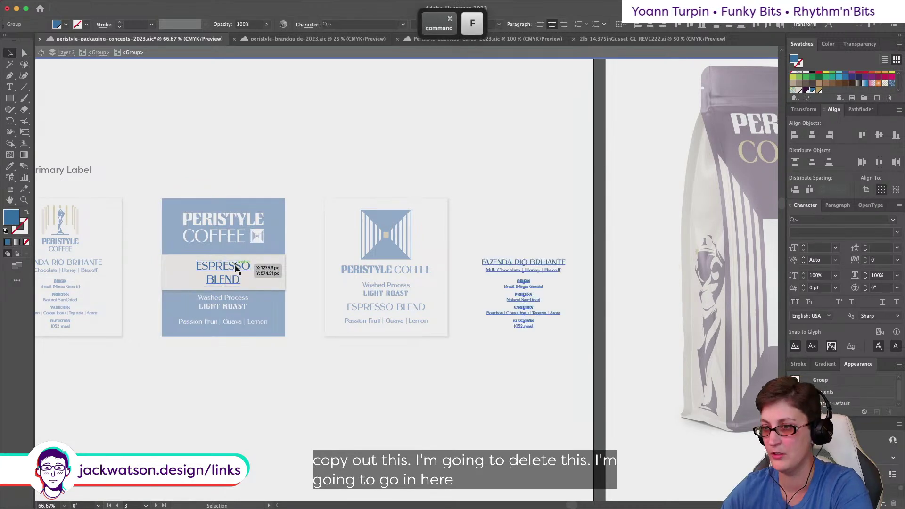
Step: Align the pasted Fazenda Rio Brihante name and tasting notes horizontally and vertically to the centre of the Espresso Blend text
{"action": "left_click", "coordinate": [541, 268]}
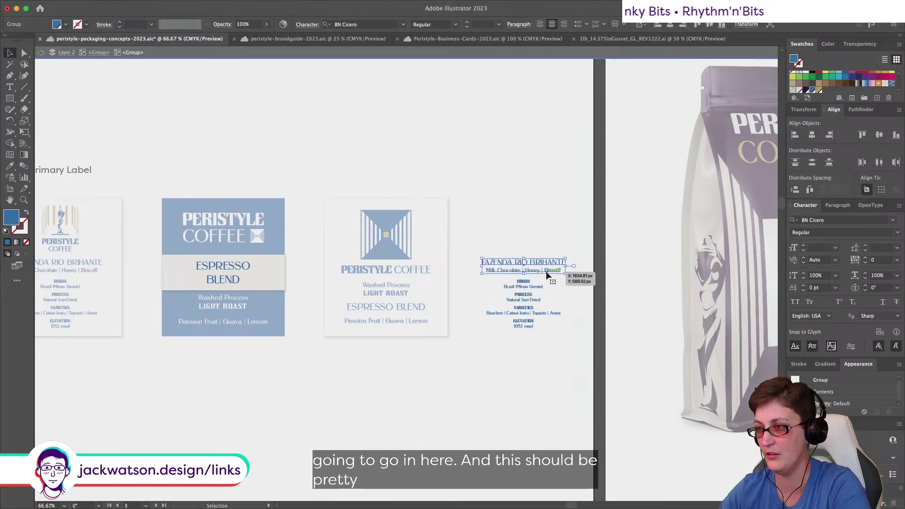
{"action": "left_click", "coordinate": [246, 269], "text": "shift"}
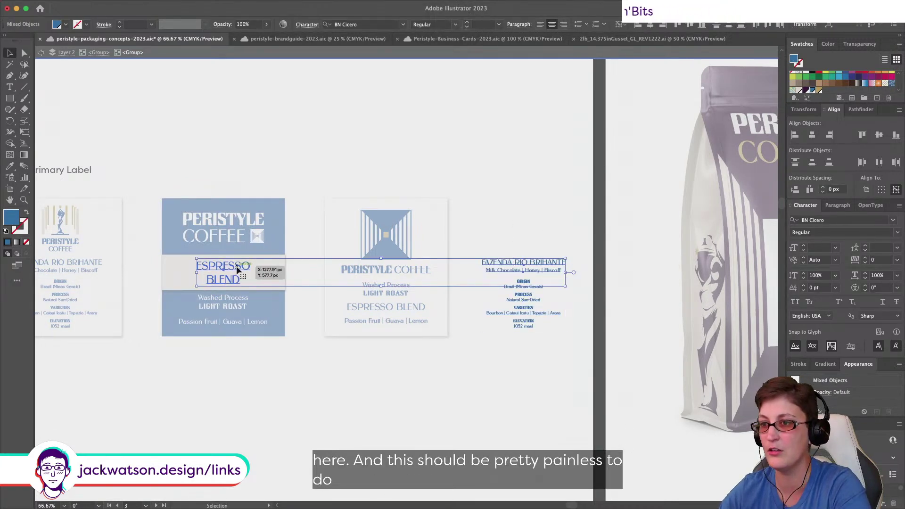
{"action": "left_click", "coordinate": [649, 25]}
{"action": "left_click", "coordinate": [689, 25]}
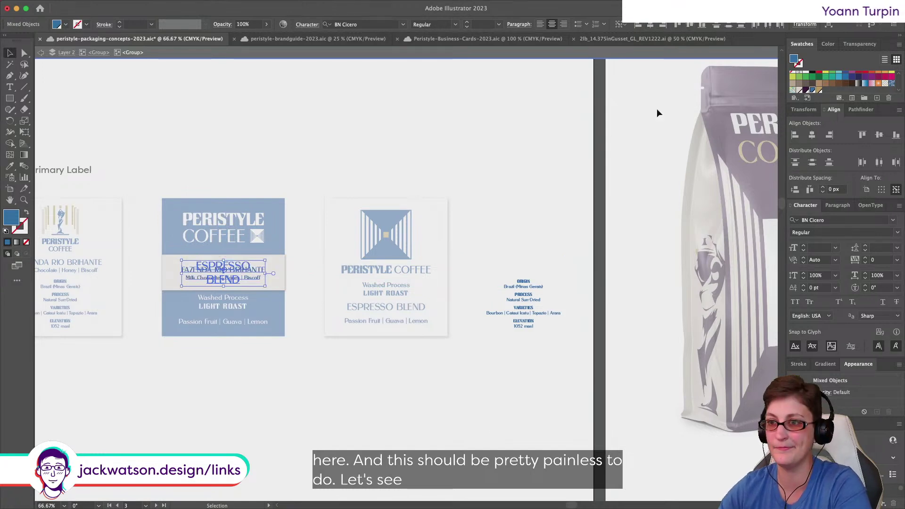
Step: Delete the Espresso Blend text from the beige band and shift the coffee name and tasting notes slightly upward within it
{"action": "key", "text": "shift+super+a"}
{"action": "left_click", "coordinate": [249, 266]}
{"action": "key", "text": "Delete"}
{"action": "left_click_drag", "start_coordinate": [242, 277], "coordinate": [243, 273]}
{"action": "key", "text": "a"}
{"action": "double_click", "coordinate": [63, 88]}
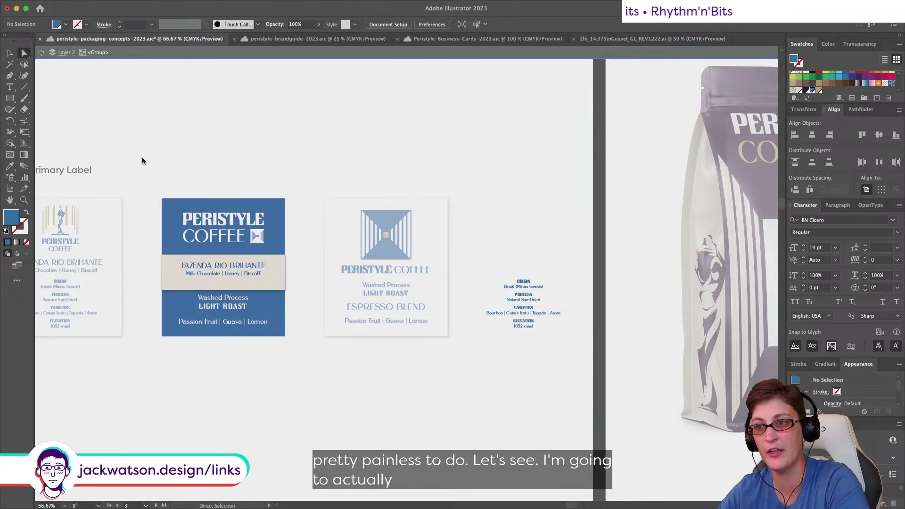
Step: Shorten the beige band on the blue label to about 50 px high by raising its lower edge
{"action": "left_click_drag", "start_coordinate": [160, 287], "coordinate": [286, 286]}
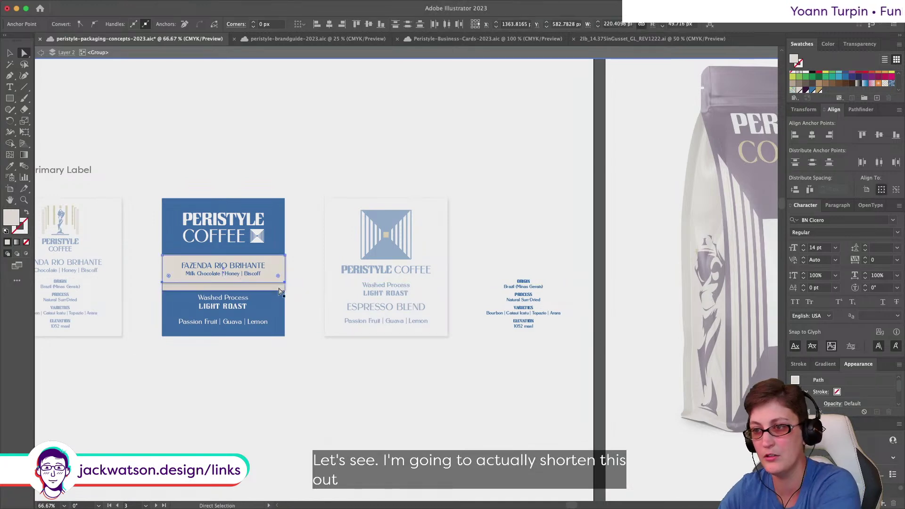
{"action": "key", "text": "Delete"}
{"action": "left_click", "coordinate": [284, 271]}
Step: Cut the origin, process, varieties and elevation details out of the nested text group that holds the coffee name
{"action": "left_click", "coordinate": [11, 54]}
{"action": "left_click", "coordinate": [248, 268]}
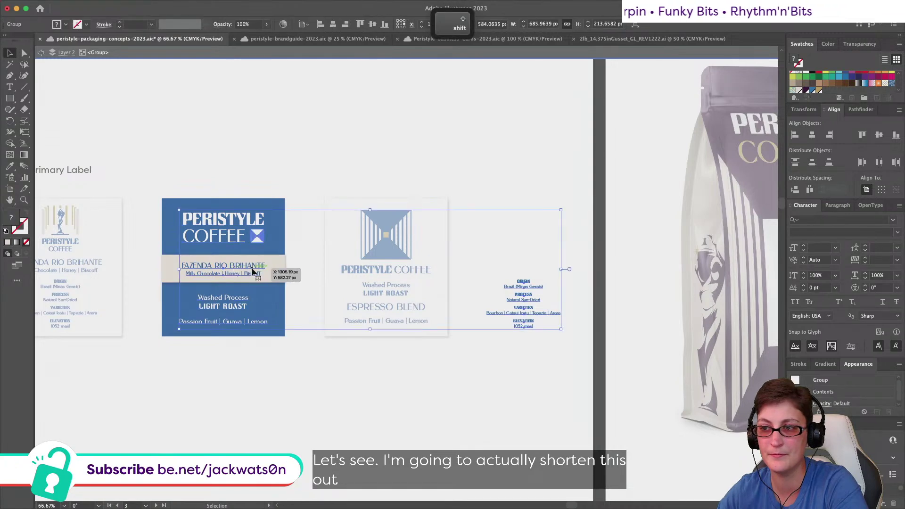
{"action": "double_click", "coordinate": [249, 269]}
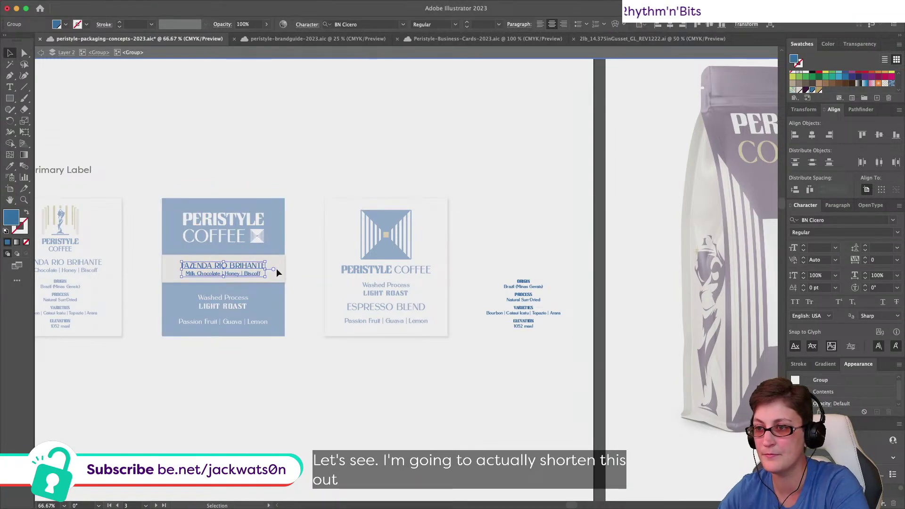
{"action": "left_click", "coordinate": [278, 273]}
{"action": "left_click_drag", "start_coordinate": [584, 307], "coordinate": [517, 352]}
{"action": "key", "text": "super+x"}
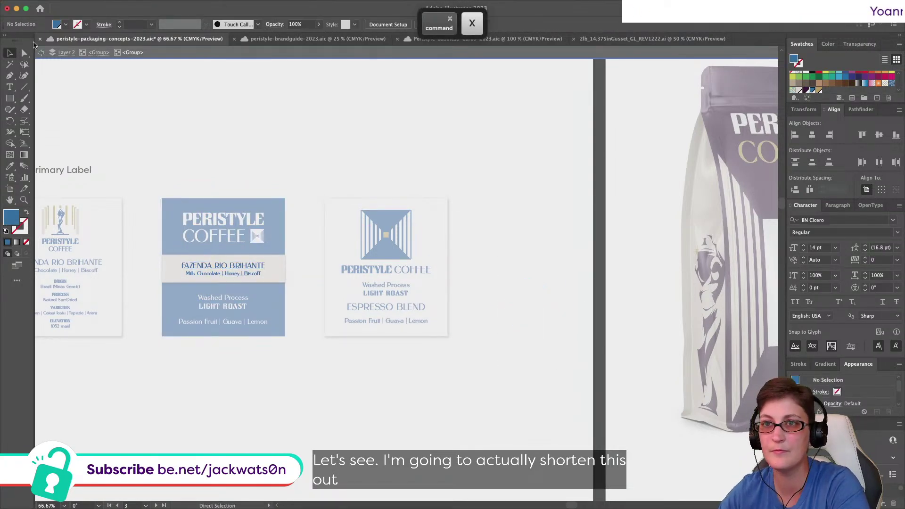
Step: Replace the blue label's Washed Process, Light Roast and Passion Fruit text with the cut coffee details, filled white
{"action": "left_click", "coordinate": [40, 55]}
{"action": "left_click", "coordinate": [278, 267], "text": "shift"}
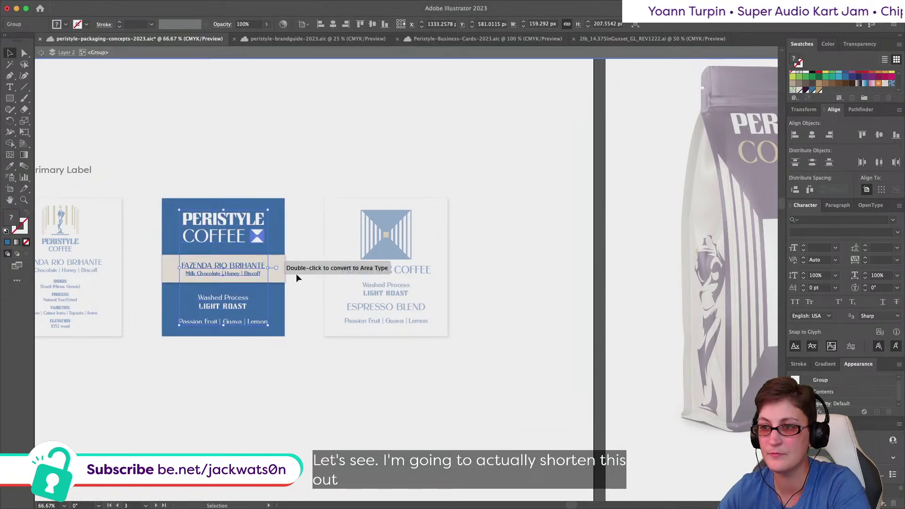
{"action": "scroll", "coordinate": [330, 264], "scroll_direction": "left", "scroll_amount": 3}
{"action": "scroll", "coordinate": [329, 264], "scroll_direction": "down", "scroll_amount": 1}
{"action": "key", "text": "super+f"}
{"action": "key", "text": "super+x"}
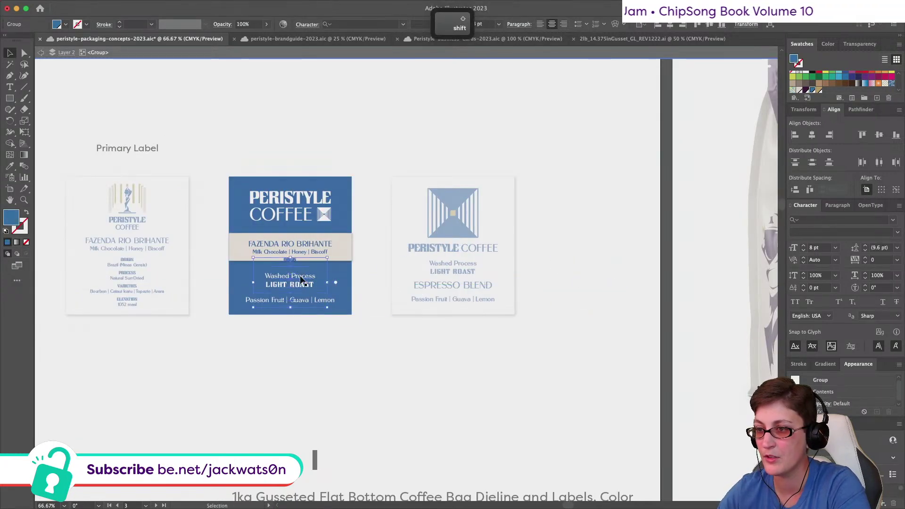
{"action": "double_click", "coordinate": [300, 278]}
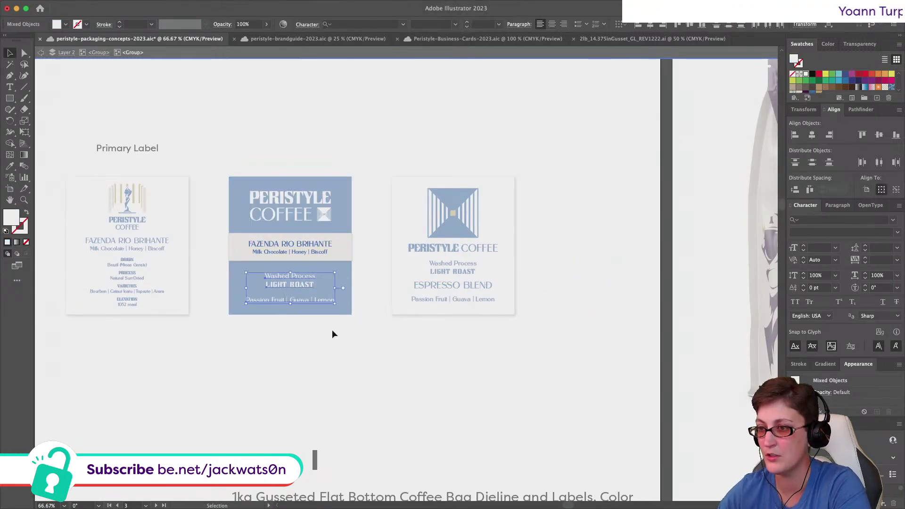
{"action": "key", "text": "super+f"}
{"action": "key", "text": "super+f"}
{"action": "scroll", "coordinate": [804, 84], "scroll_direction": "up", "scroll_amount": 1}
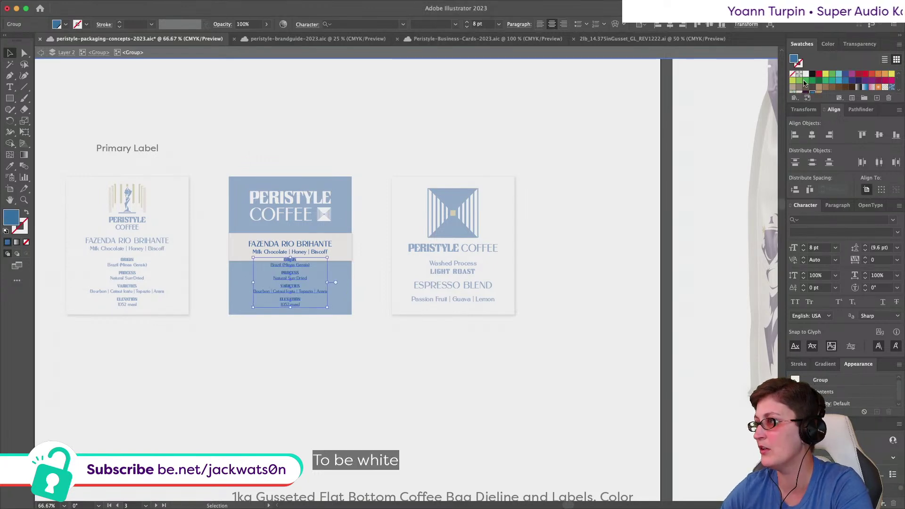
{"action": "left_click", "coordinate": [806, 74]}
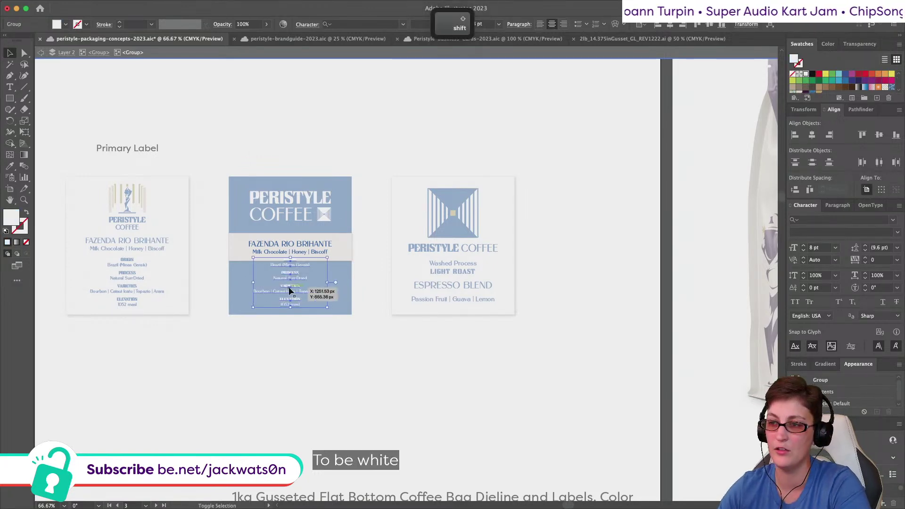
Step: Ungroup the blue label's text group so the logo, coffee name and details are separate objects
{"action": "scroll", "coordinate": [288, 286], "scroll_direction": "up", "scroll_amount": 3}
{"action": "scroll", "coordinate": [288, 286], "scroll_direction": "down", "scroll_amount": 1}
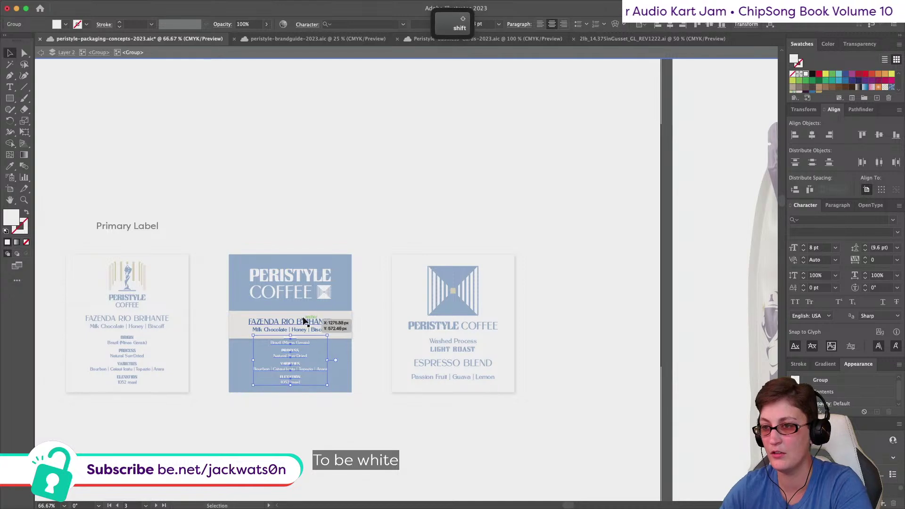
{"action": "left_click", "coordinate": [24, 200]}
{"action": "left_click", "coordinate": [338, 324]}
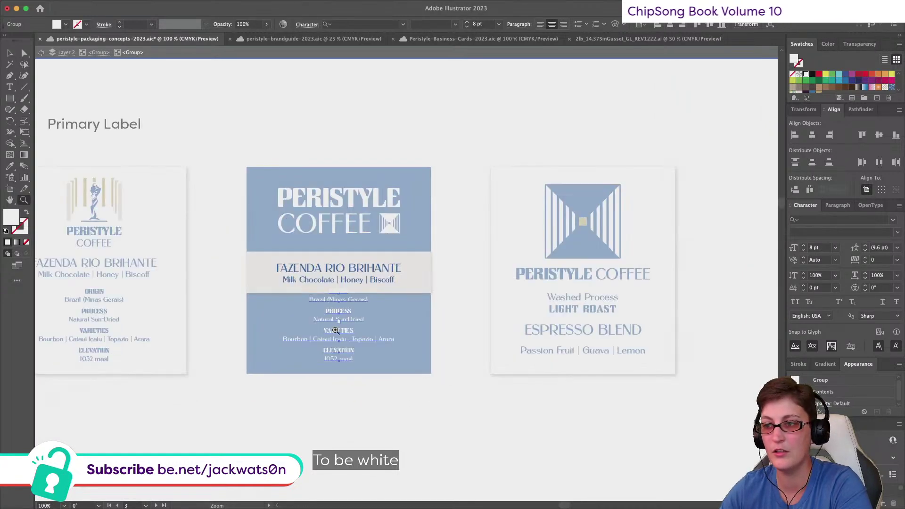
{"action": "left_click", "coordinate": [386, 317]}
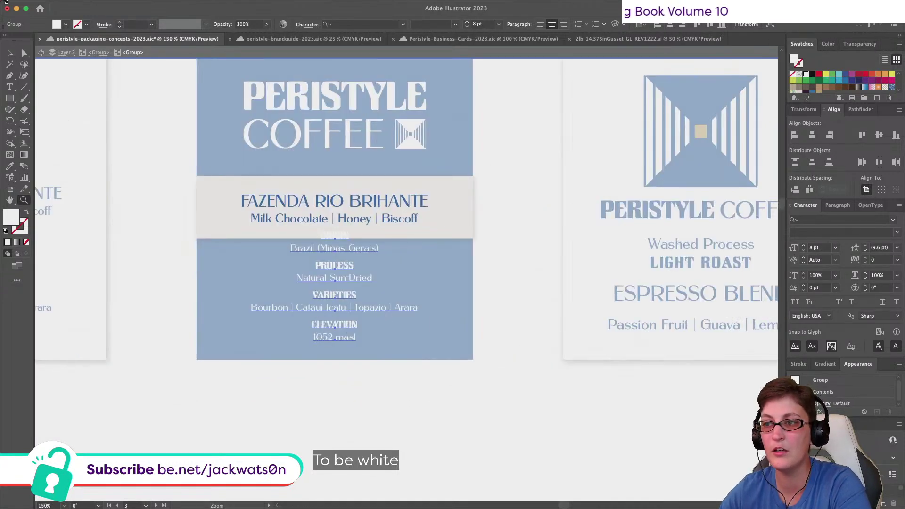
{"action": "left_click", "coordinate": [41, 53]}
{"action": "left_click", "coordinate": [382, 213]}
{"action": "left_click", "coordinate": [11, 53]}
{"action": "left_click", "coordinate": [393, 185]}
{"action": "right_click", "coordinate": [392, 185]}
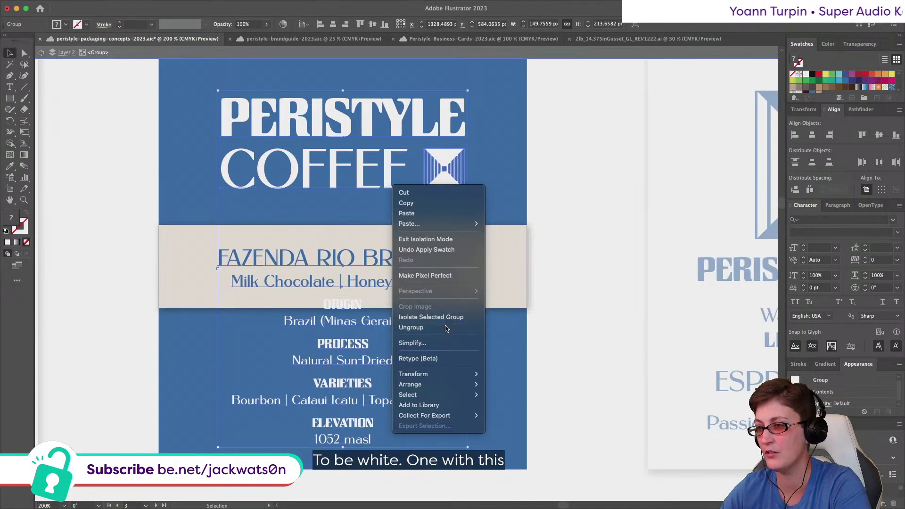
{"action": "left_click", "coordinate": [447, 327]}
Step: Reduce the beige band's height to about 44 px, move it up with the coffee name and tasting notes, and group them
{"action": "left_click", "coordinate": [476, 265]}
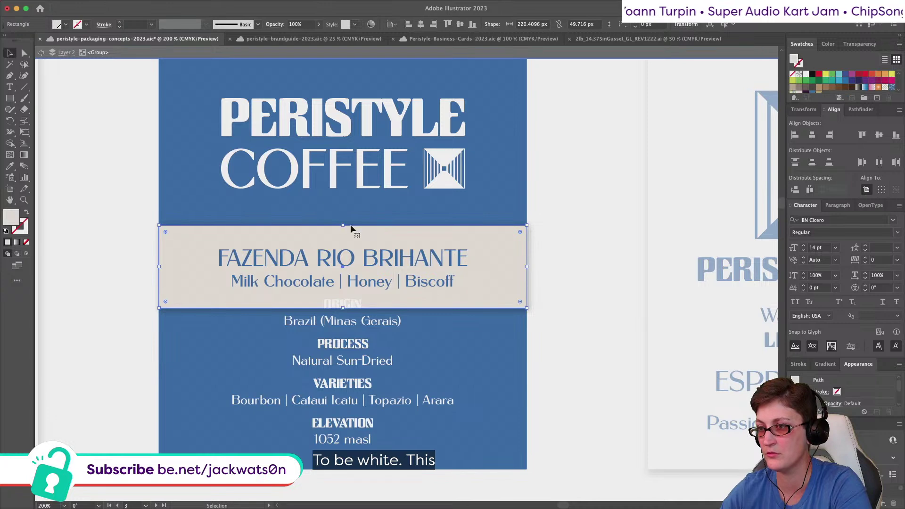
{"action": "left_click_drag", "start_coordinate": [344, 226], "coordinate": [343, 232]}
{"action": "left_click", "coordinate": [473, 260], "text": "shift"}
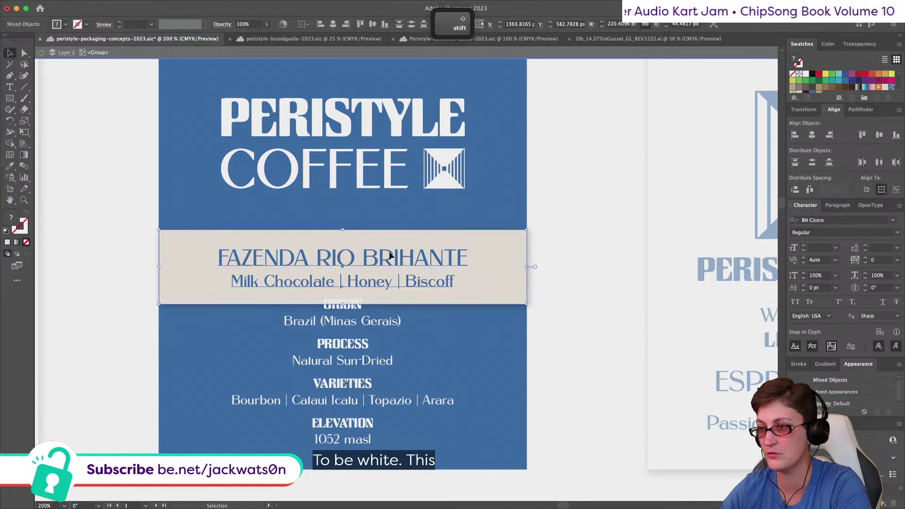
{"action": "left_click_drag", "start_coordinate": [499, 248], "coordinate": [499, 236]}
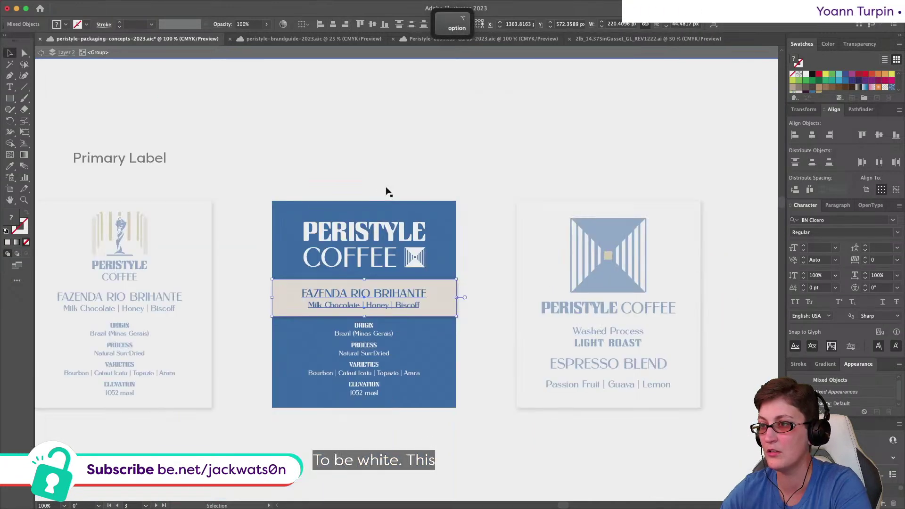
{"action": "key", "text": "super+1"}
{"action": "key", "text": "super+g"}
Step: Try moving the logo and evenly distributing the logo, beige band and coffee details on the blue label, then undo
{"action": "left_click_drag", "start_coordinate": [352, 239], "coordinate": [352, 241]}
{"action": "key", "text": "super+z"}
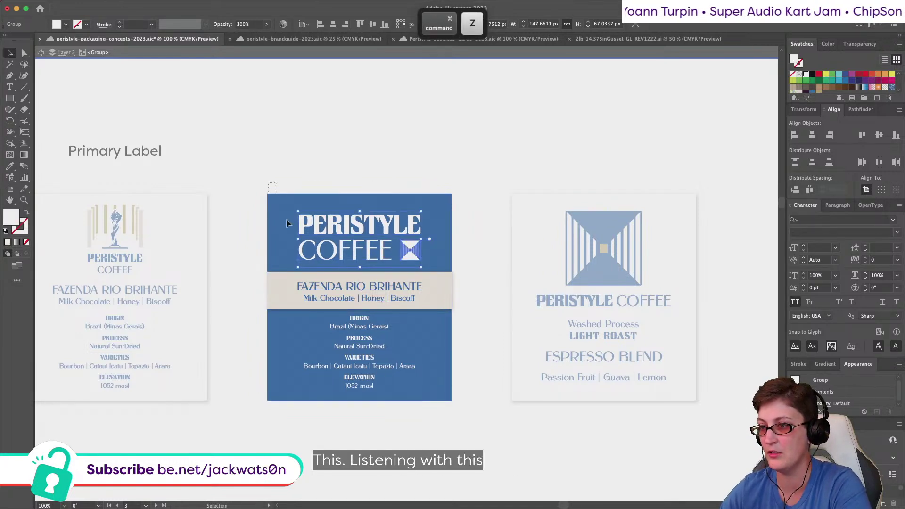
{"action": "left_click", "coordinate": [433, 330], "text": "shift"}
{"action": "scroll", "coordinate": [354, 83], "scroll_direction": "right", "scroll_amount": 1}
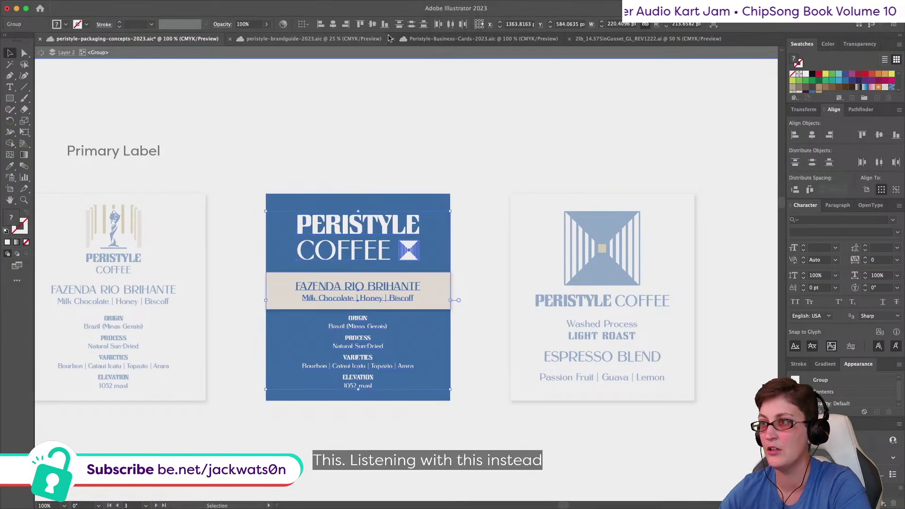
{"action": "left_click", "coordinate": [795, 190]}
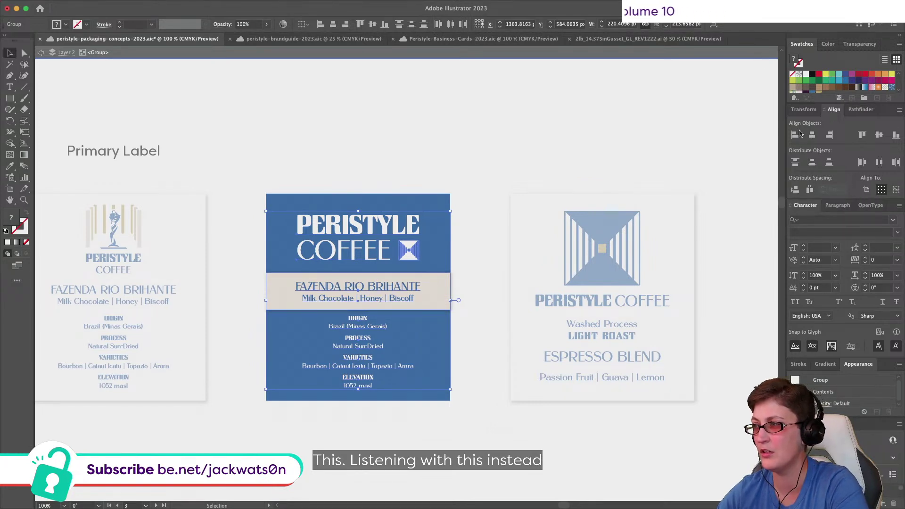
{"action": "left_click", "coordinate": [809, 163]}
{"action": "key", "text": "super+z"}
{"action": "key", "text": "shift+super+a"}
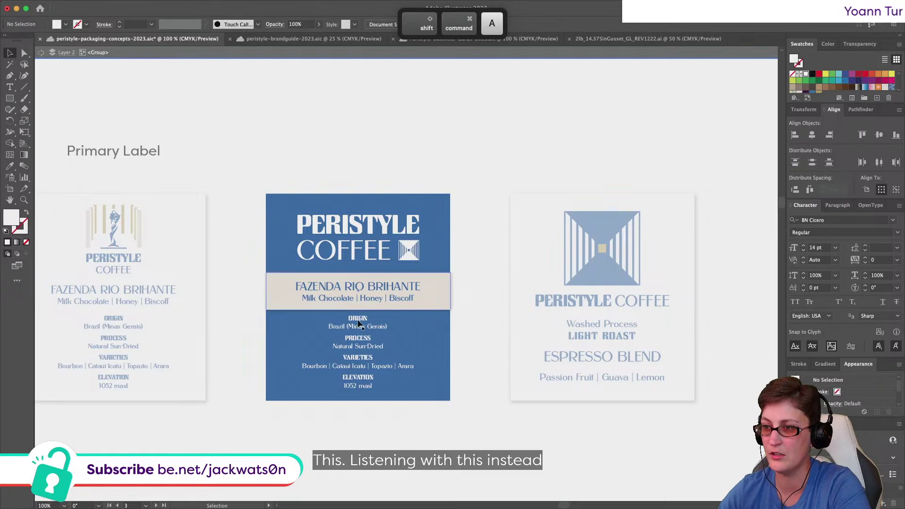
Step: Nudge the beige band with its coffee name and tasting notes slightly upward on the blue label
{"action": "left_click_drag", "start_coordinate": [390, 307], "coordinate": [391, 305]}
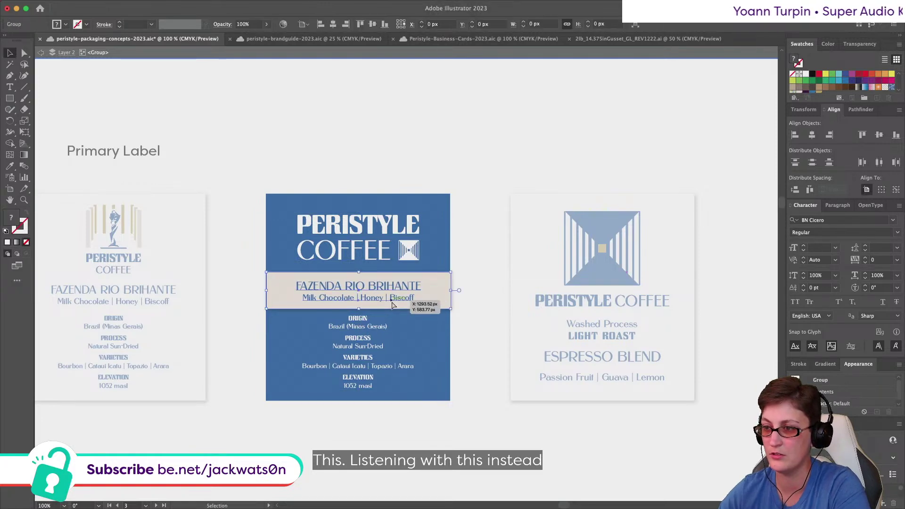
{"action": "key", "text": "super+z"}
{"action": "key", "text": "Up"}
{"action": "key", "text": "Up"}
{"action": "key", "text": "Up"}
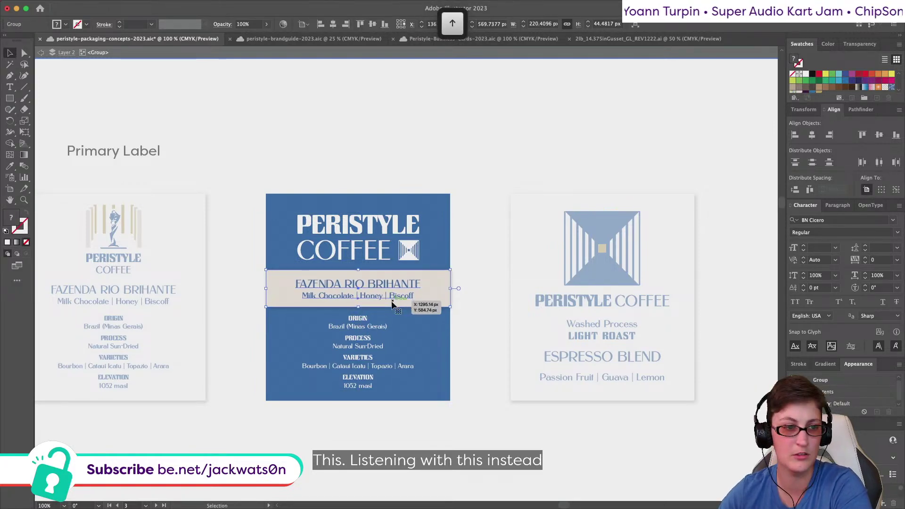
{"action": "key", "text": "Down"}
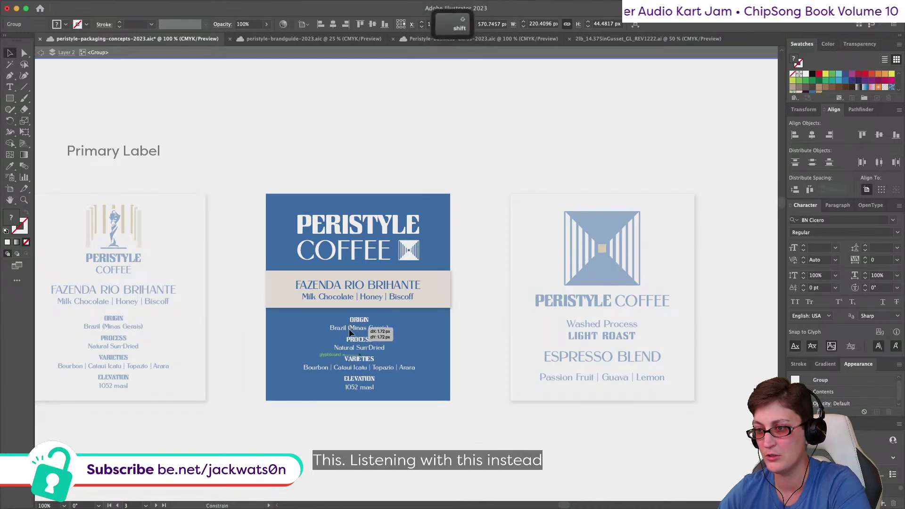
Step: Move the white coffee details block slightly lower on the blue label and nudge the beige band down to balance the spacing
{"action": "left_click_drag", "start_coordinate": [348, 331], "coordinate": [348, 336]}
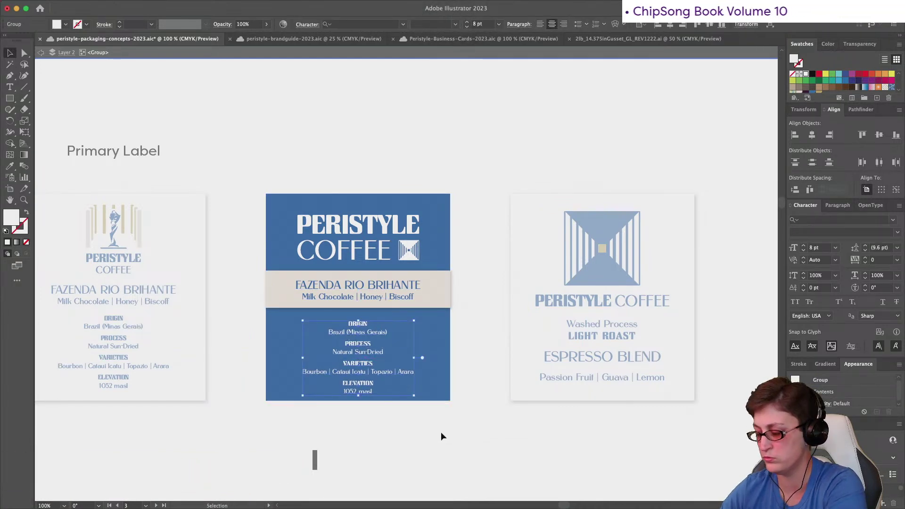
{"action": "left_click", "coordinate": [391, 298]}
{"action": "key", "text": "Down"}
{"action": "left_click", "coordinate": [449, 442]}
Step: Group the logo, band and details, centre the group vertically on the blue background, nudge it slightly down, and exit isolation
{"action": "left_click_drag", "start_coordinate": [410, 452], "coordinate": [367, 186]}
{"action": "left_click", "coordinate": [317, 200], "text": "shift"}
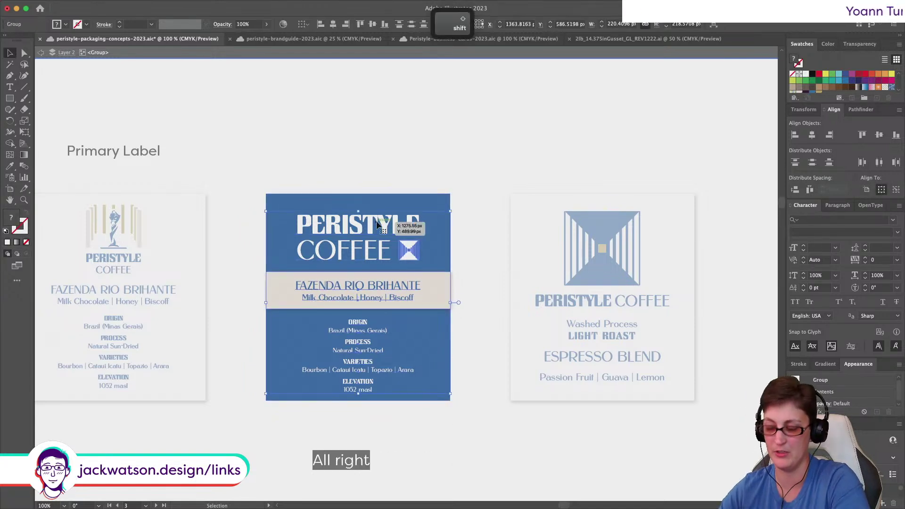
{"action": "left_click", "coordinate": [328, 198], "text": "shift"}
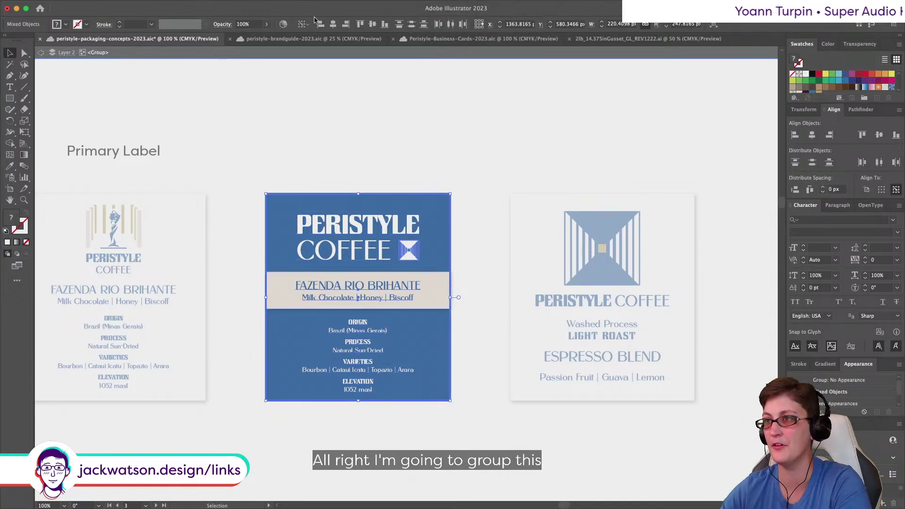
{"action": "left_click", "coordinate": [372, 24]}
{"action": "left_click", "coordinate": [361, 94]}
{"action": "left_click", "coordinate": [366, 214]}
{"action": "key", "text": "Down"}
{"action": "key", "text": "Down"}
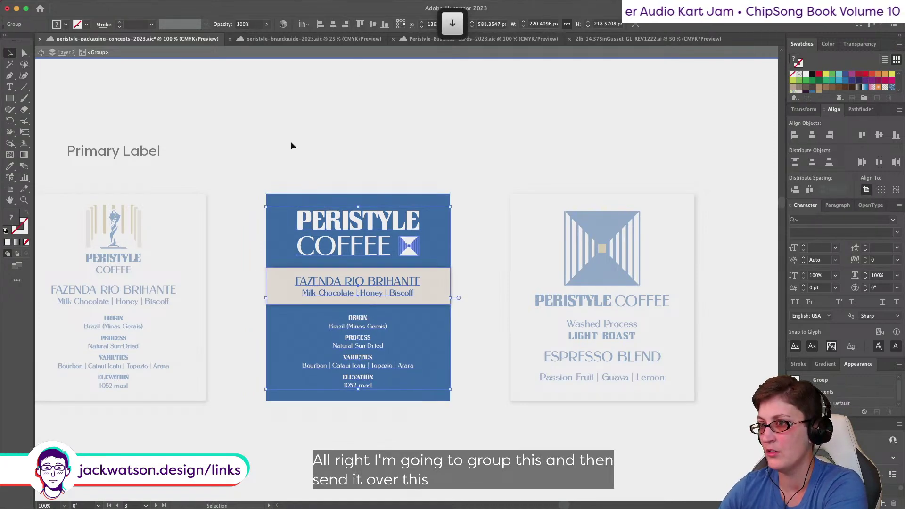
{"action": "left_click", "coordinate": [289, 161]}
{"action": "left_click", "coordinate": [41, 54]}
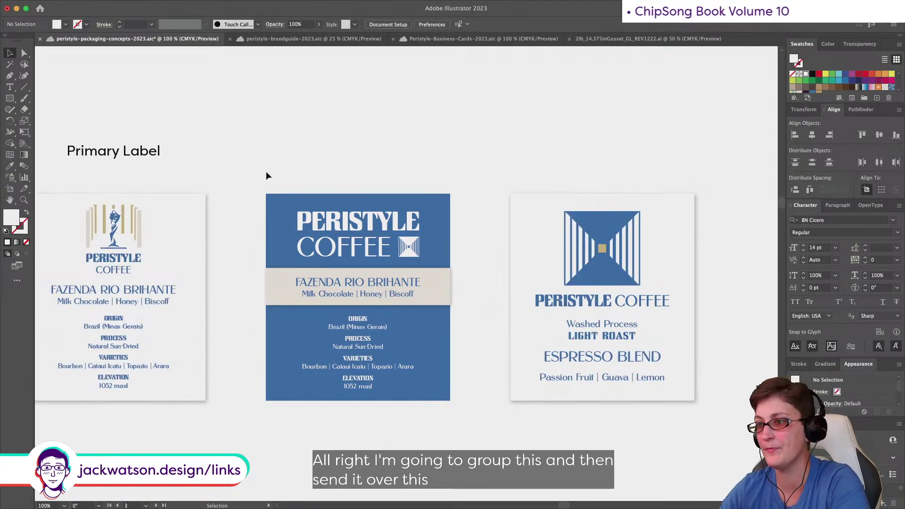
Step: Examine the updated blue label alongside the primary label and the Espresso Blend label
{"action": "key", "text": "super+minus"}
{"action": "scroll", "coordinate": [267, 175], "scroll_direction": "down", "scroll_amount": 2}
{"action": "scroll", "coordinate": [267, 175], "scroll_direction": "left", "scroll_amount": 2}
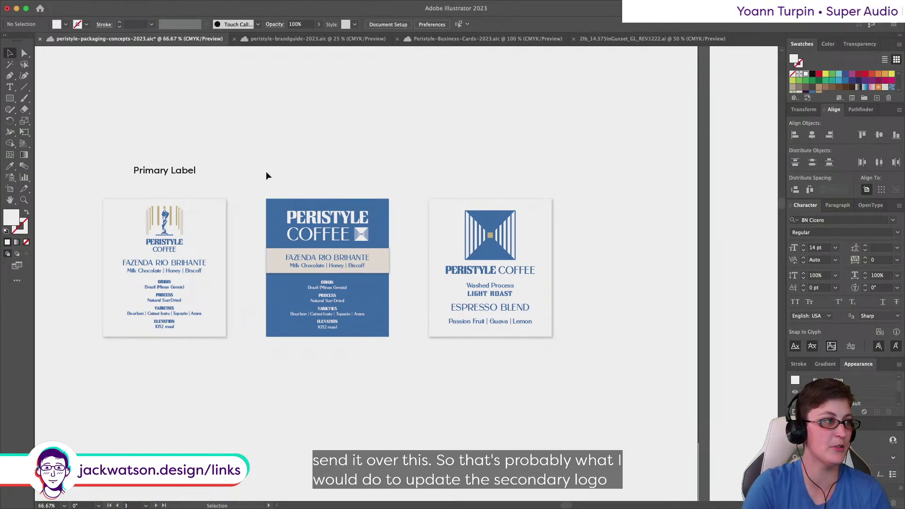
{"action": "scroll", "coordinate": [266, 173], "scroll_direction": "down", "scroll_amount": 2}
{"action": "scroll", "coordinate": [266, 174], "scroll_direction": "right", "scroll_amount": 2}
{"action": "scroll", "coordinate": [267, 174], "scroll_direction": "left", "scroll_amount": 1}
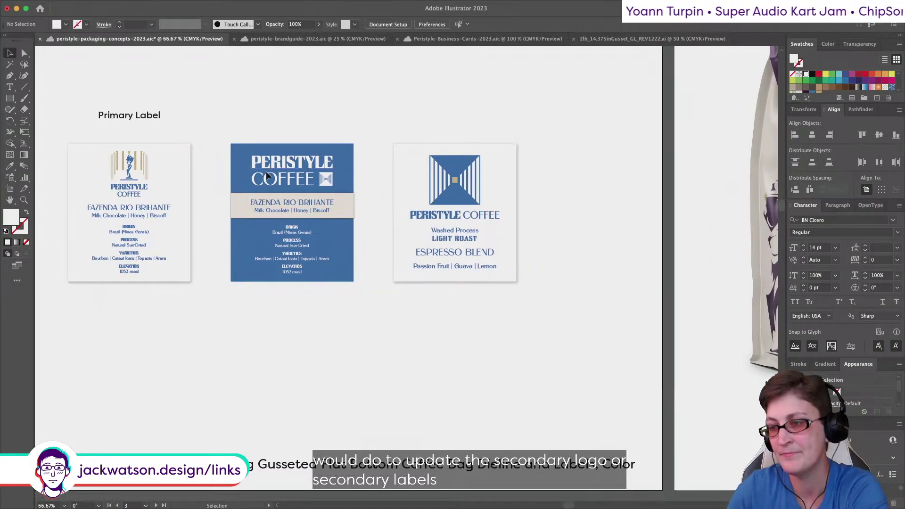
{"action": "scroll", "coordinate": [267, 175], "scroll_direction": "left", "scroll_amount": 1}
{"action": "left_click", "coordinate": [330, 197]}
{"action": "scroll", "coordinate": [340, 198], "scroll_direction": "right", "scroll_amount": 3}
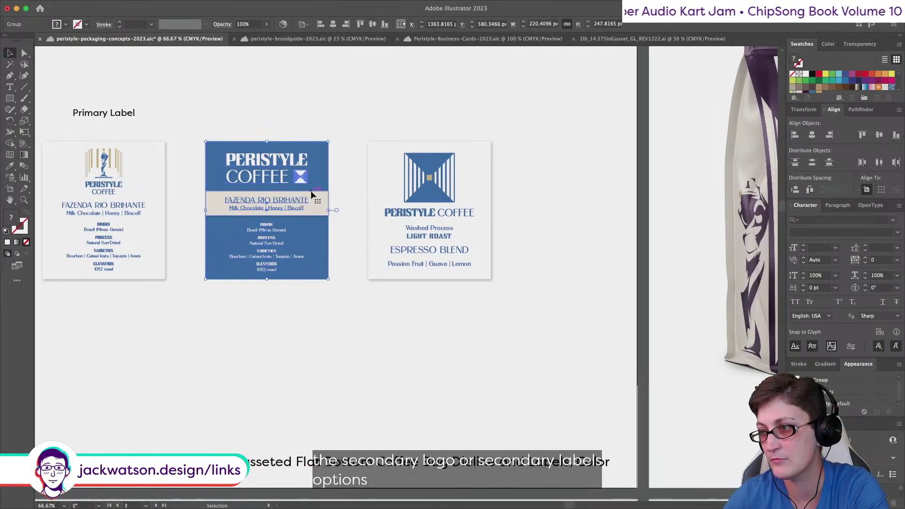
Step: Duplicate the white primary label and place the copy in line beyond the Espresso Blend label
{"action": "left_click", "coordinate": [94, 195]}
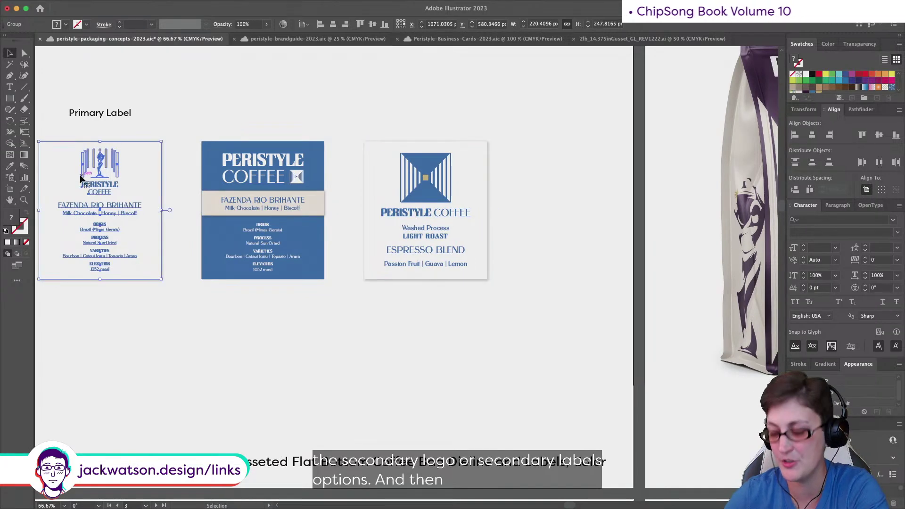
{"action": "key", "text": "super+c"}
{"action": "key", "text": "super+f"}
{"action": "left_click_drag", "start_coordinate": [95, 195], "coordinate": [557, 195]}
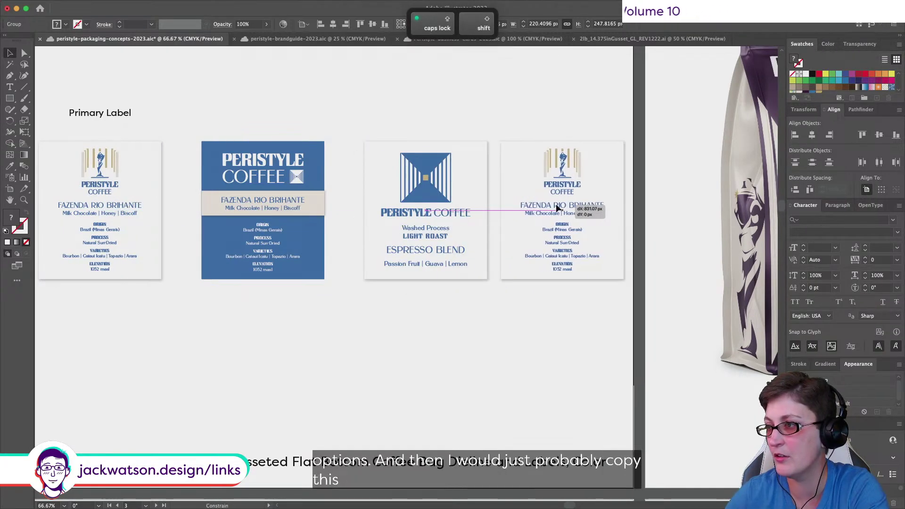
Step: Copy the square column logo from inside the Espresso Blend label and leave that label's group
{"action": "double_click", "coordinate": [443, 188]}
{"action": "left_click", "coordinate": [441, 190]}
{"action": "double_click", "coordinate": [439, 192]}
{"action": "left_click", "coordinate": [439, 191]}
{"action": "key", "text": "super+c"}
{"action": "double_click", "coordinate": [372, 122]}
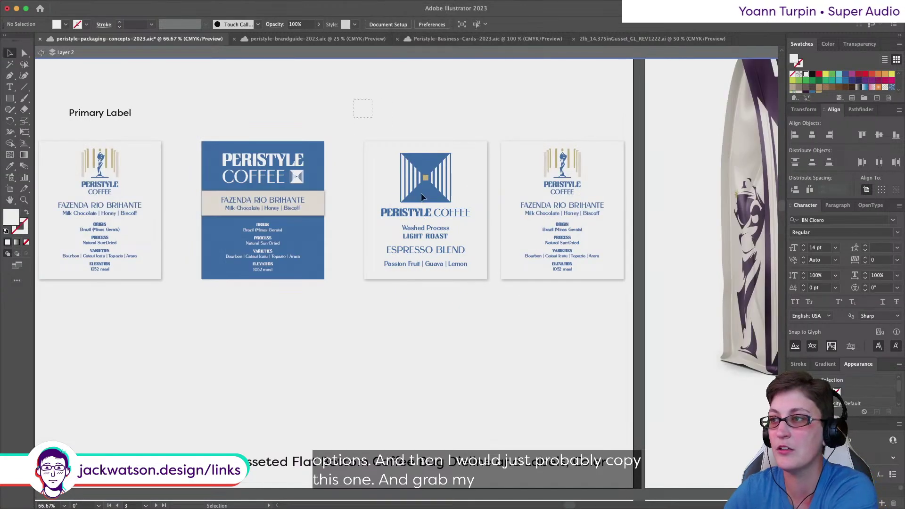
Step: Remove the Espresso Blend label and move the duplicated Fazenda Rio Brihante label into its place
{"action": "left_click_drag", "start_coordinate": [449, 299], "coordinate": [451, 297]}
{"action": "key", "text": "BackSpace"}
{"action": "key", "text": "super+z"}
{"action": "left_click_drag", "start_coordinate": [527, 276], "coordinate": [394, 271]}
{"action": "left_click", "coordinate": [436, 200]}
{"action": "key", "text": "BackSpace"}
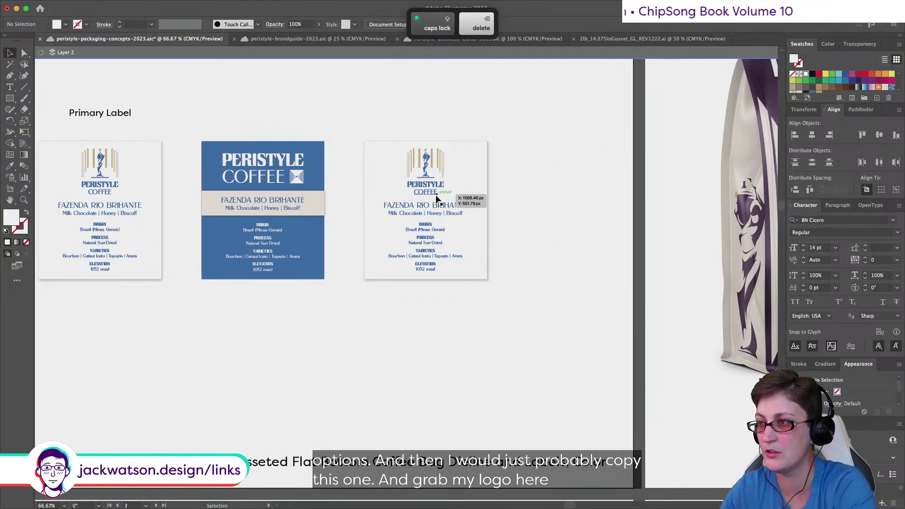
{"action": "double_click", "coordinate": [436, 201]}
{"action": "left_click_drag", "start_coordinate": [431, 191], "coordinate": [432, 259]}
{"action": "key", "text": "super+z"}
Step: Replace the figure logo on the third label with the copied square column logo, positioned above the Fazenda Rio Brihante name
{"action": "double_click", "coordinate": [430, 190]}
{"action": "left_click", "coordinate": [441, 182], "text": "shift"}
{"action": "left_click", "coordinate": [439, 184]}
{"action": "left_click", "coordinate": [345, 25]}
{"action": "key", "text": "super+x"}
{"action": "key", "text": "super+f"}
{"action": "left_click_drag", "start_coordinate": [425, 219], "coordinate": [426, 198]}
{"action": "left_click", "coordinate": [583, 226]}
{"action": "left_click", "coordinate": [525, 216]}
{"action": "key", "text": "Caps_Lock"}
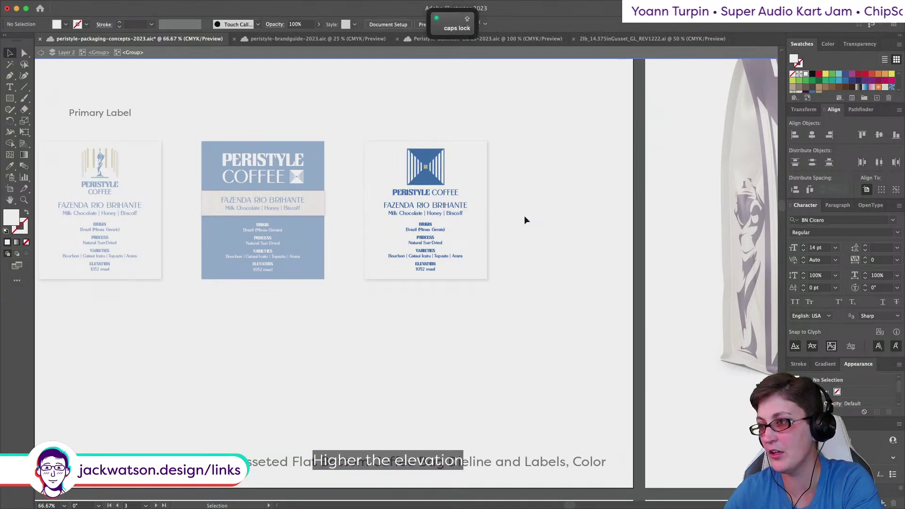
{"action": "key", "text": "Escape"}
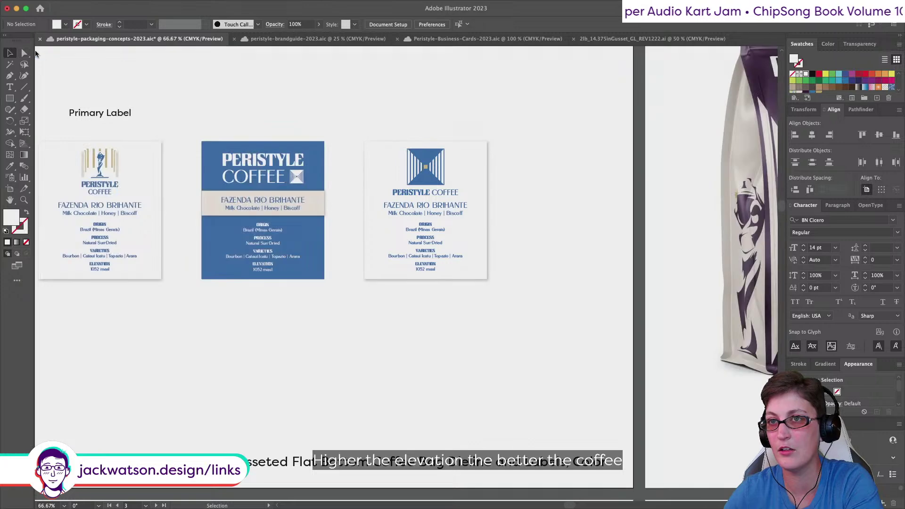
Step: Check the Primary Label caption against the white label beneath it and save the document
{"action": "scroll", "coordinate": [201, 122], "scroll_direction": "left", "scroll_amount": 5}
{"action": "key", "text": "Caps_Lock"}
{"action": "key", "text": "a"}
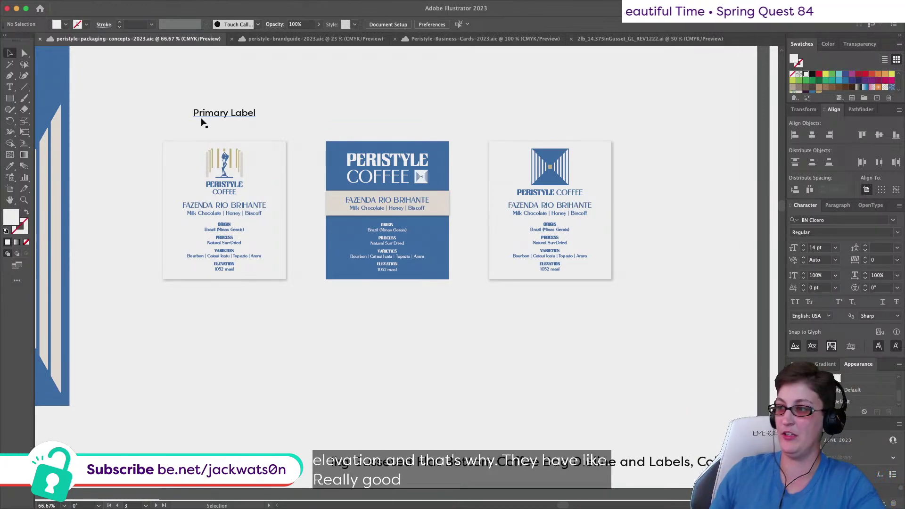
{"action": "left_click", "coordinate": [246, 113]}
{"action": "key", "text": "Caps_Lock"}
{"action": "left_click", "coordinate": [252, 163], "text": "shift"}
{"action": "left_click", "coordinate": [326, 101]}
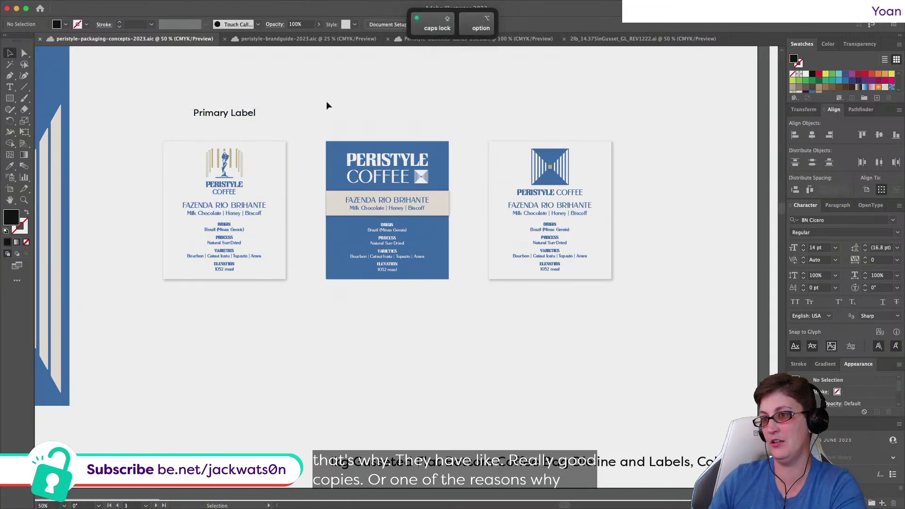
{"action": "scroll", "coordinate": [326, 100], "scroll_direction": "down", "scroll_amount": 2}
{"action": "scroll", "coordinate": [326, 101], "scroll_direction": "up", "scroll_amount": 2}
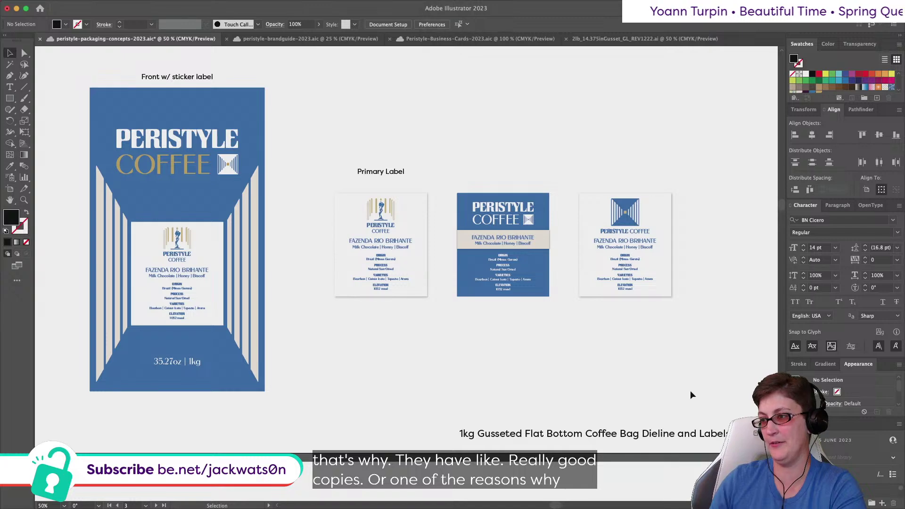
{"action": "scroll", "coordinate": [692, 387], "scroll_direction": "right", "scroll_amount": 2}
{"action": "key", "text": "super+s"}
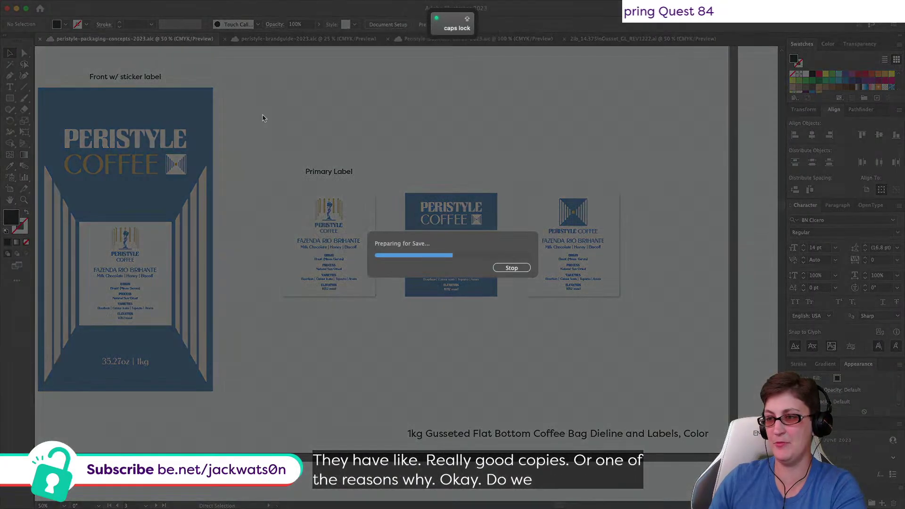
Step: Examine the back label of the 1kg bag, including its square accents and logo, alongside the neighbouring bag designs
{"action": "scroll", "coordinate": [262, 114], "scroll_direction": "left", "scroll_amount": 4}
{"action": "scroll", "coordinate": [262, 114], "scroll_direction": "down", "scroll_amount": 3}
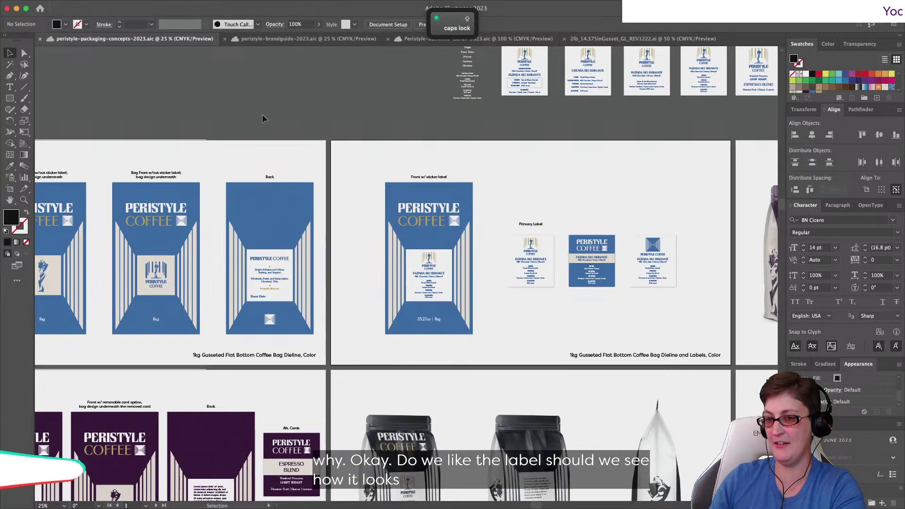
{"action": "scroll", "coordinate": [294, 298], "scroll_direction": "left", "scroll_amount": 4}
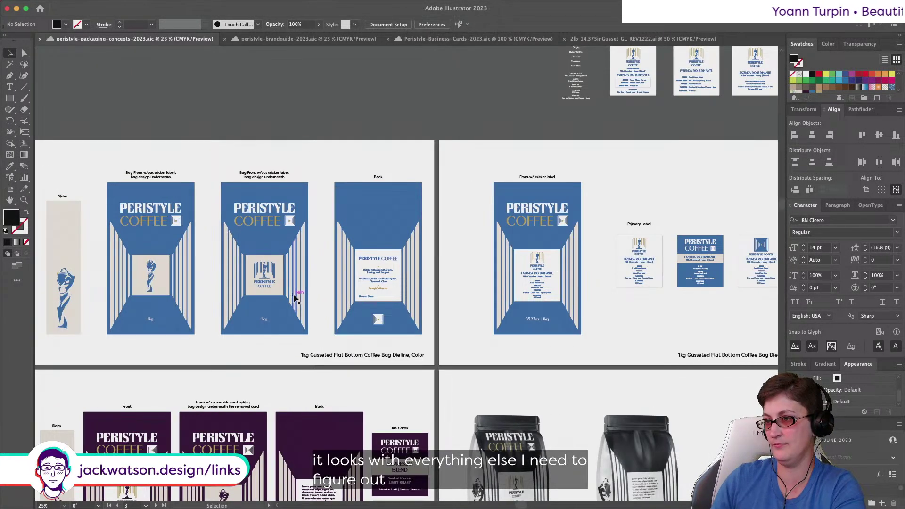
{"action": "scroll", "coordinate": [294, 298], "scroll_direction": "right", "scroll_amount": 2}
{"action": "scroll", "coordinate": [294, 297], "scroll_direction": "up", "scroll_amount": 3}
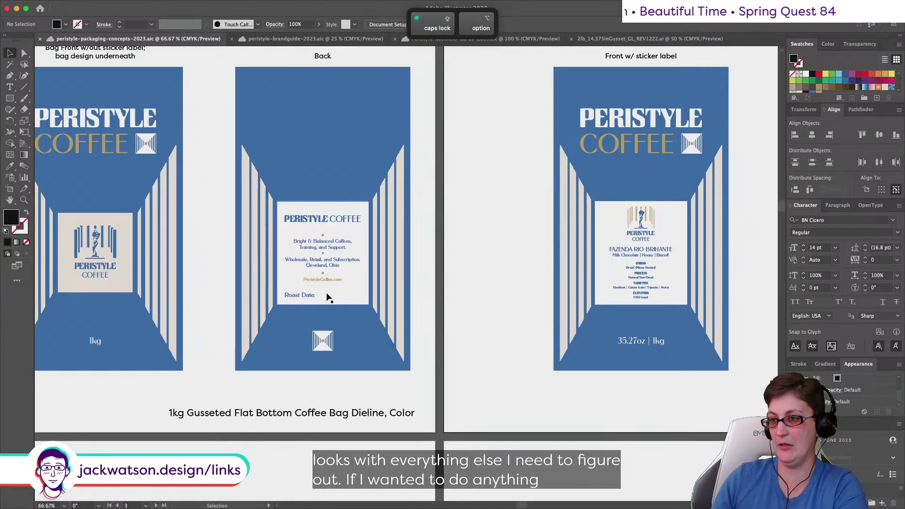
{"action": "scroll", "coordinate": [332, 300], "scroll_direction": "up", "scroll_amount": 2}
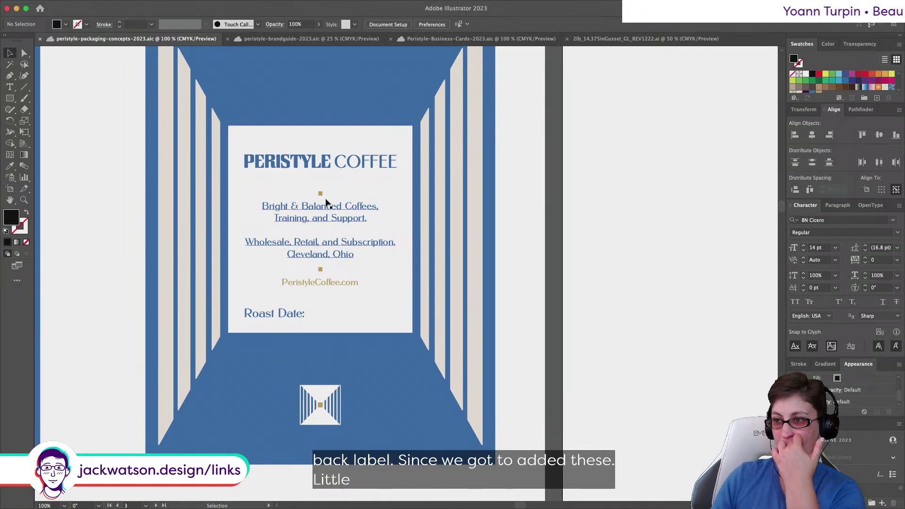
{"action": "left_click", "coordinate": [322, 195]}
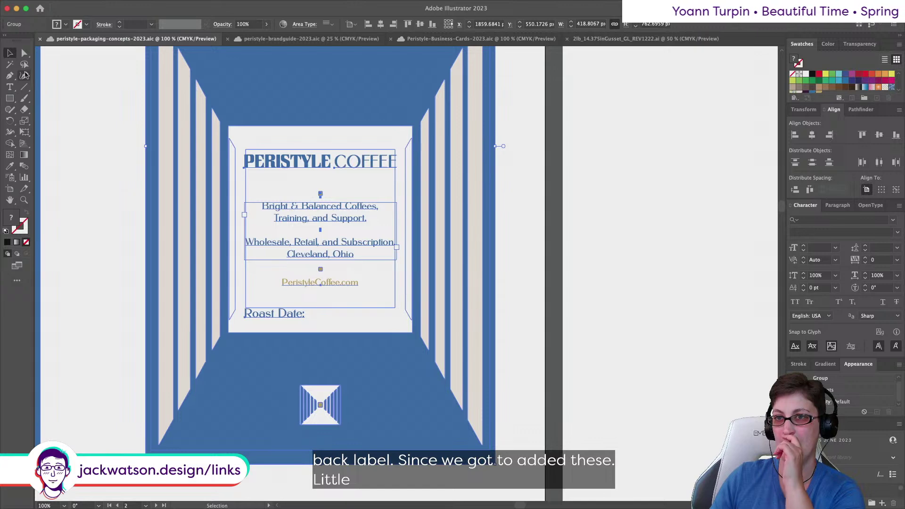
{"action": "left_click", "coordinate": [25, 53]}
{"action": "key", "text": "super+shift+a"}
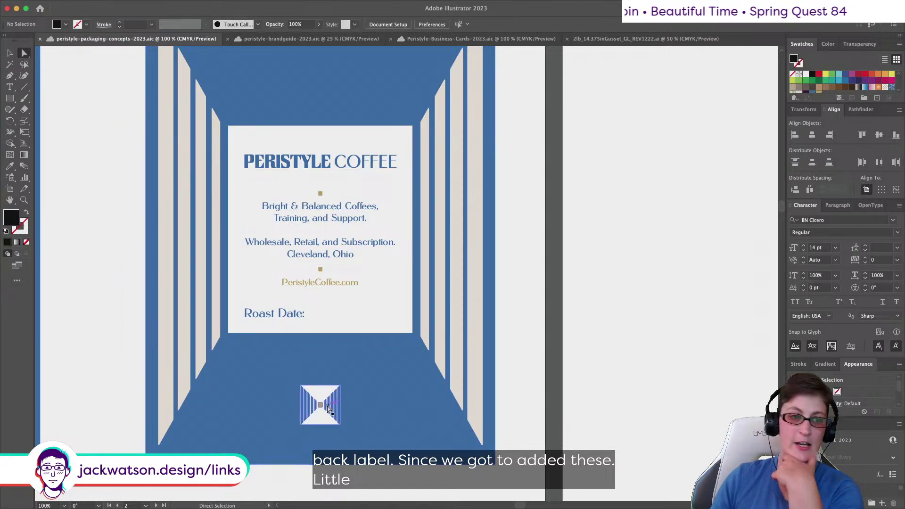
{"action": "scroll", "coordinate": [329, 408], "scroll_direction": "up", "scroll_amount": 1}
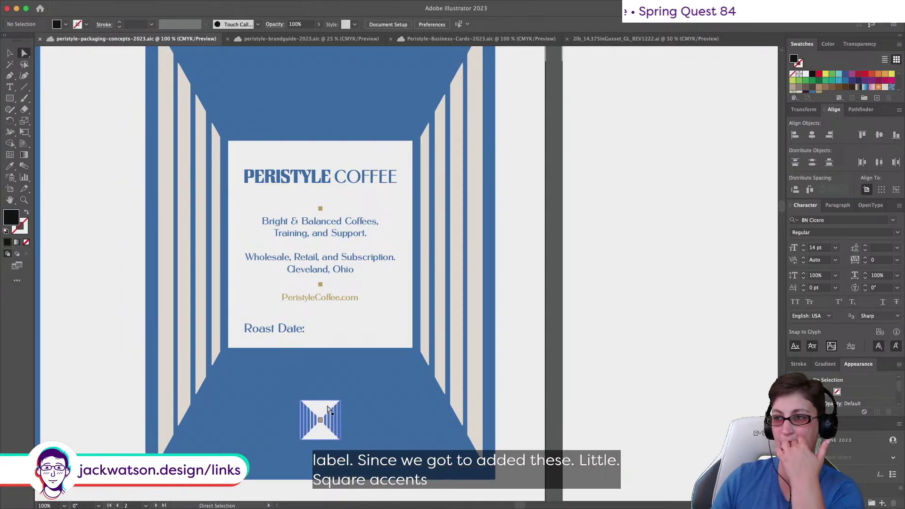
{"action": "scroll", "coordinate": [328, 408], "scroll_direction": "down", "scroll_amount": 2}
{"action": "scroll", "coordinate": [329, 407], "scroll_direction": "up", "scroll_amount": 1}
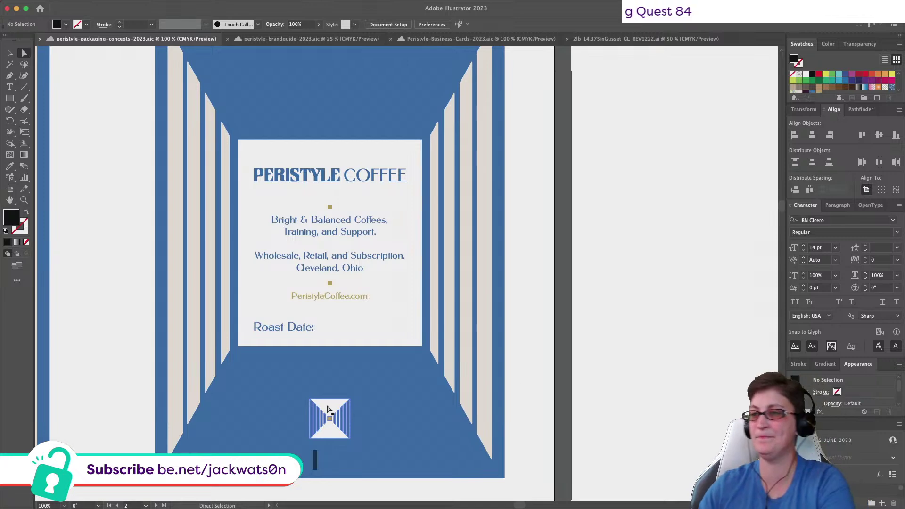
{"action": "left_click", "coordinate": [374, 363], "text": "alt"}
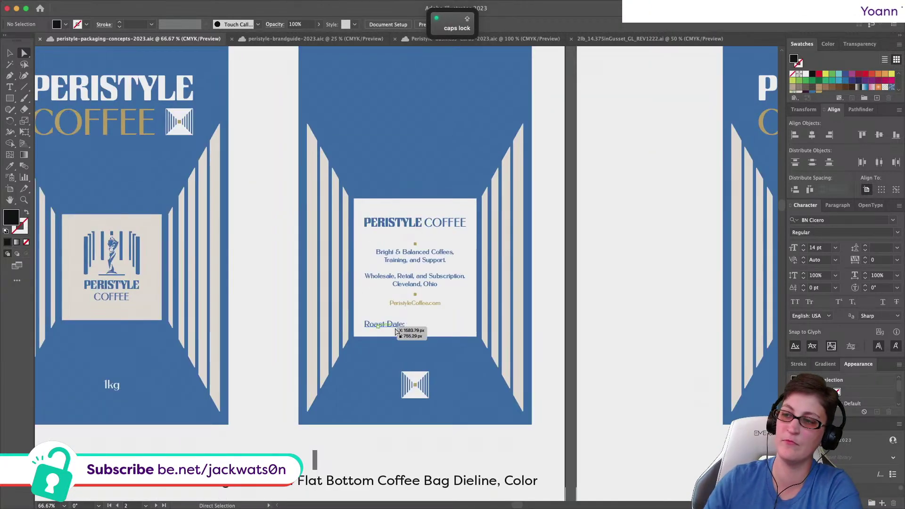
{"action": "scroll", "coordinate": [660, 371], "scroll_direction": "up", "scroll_amount": 2}
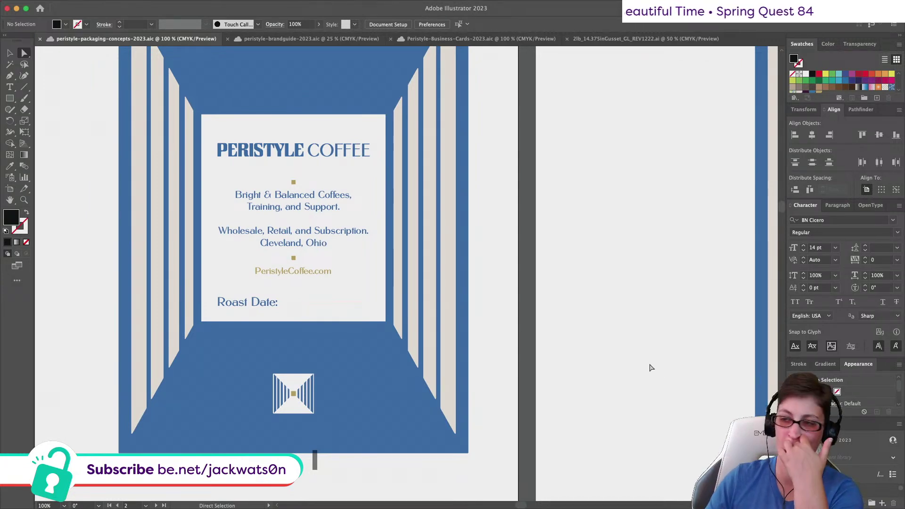
{"action": "scroll", "coordinate": [649, 366], "scroll_direction": "right", "scroll_amount": 3}
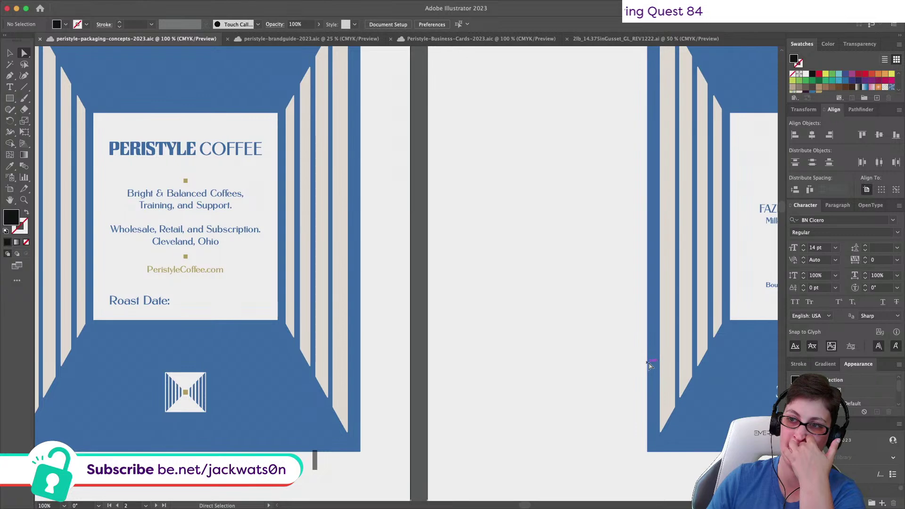
{"action": "scroll", "coordinate": [649, 366], "scroll_direction": "left", "scroll_amount": 1}
{"action": "key", "text": "Caps_Lock"}
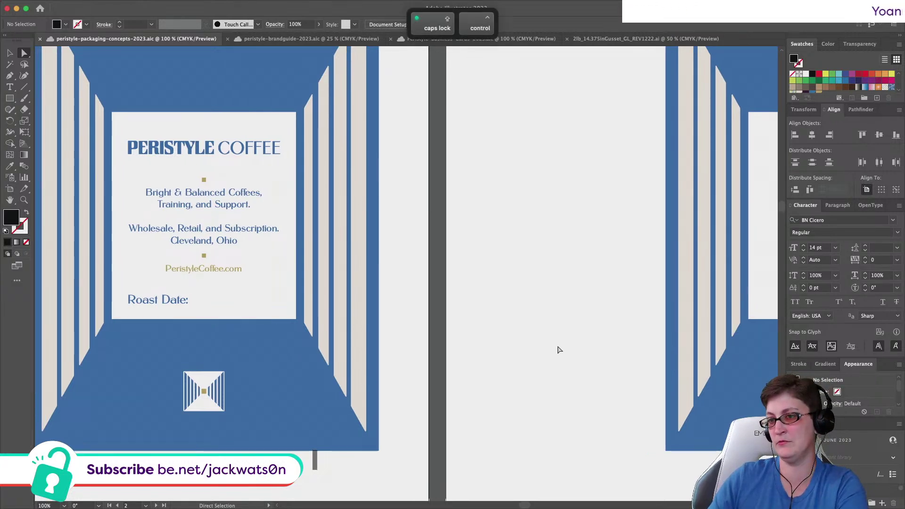
{"action": "scroll", "coordinate": [558, 350], "scroll_direction": "down", "scroll_amount": 2}
{"action": "scroll", "coordinate": [551, 349], "scroll_direction": "left", "scroll_amount": 2}
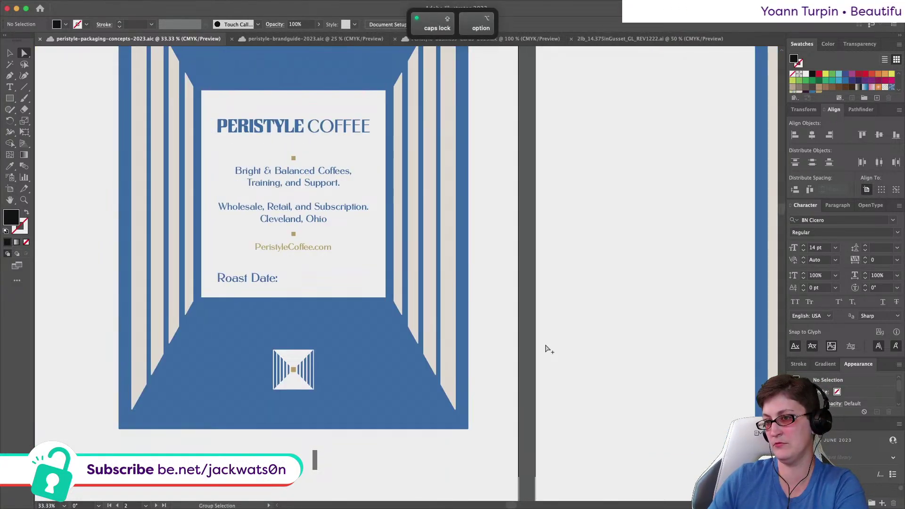
Step: Shorten the weight text on the front with sticker label to read only 1kg
{"action": "key", "text": "super+minus"}
{"action": "key", "text": "super+minus"}
{"action": "key", "text": "super+minus"}
{"action": "scroll", "coordinate": [546, 347], "scroll_direction": "up", "scroll_amount": 1}
{"action": "scroll", "coordinate": [545, 347], "scroll_direction": "right", "scroll_amount": 2}
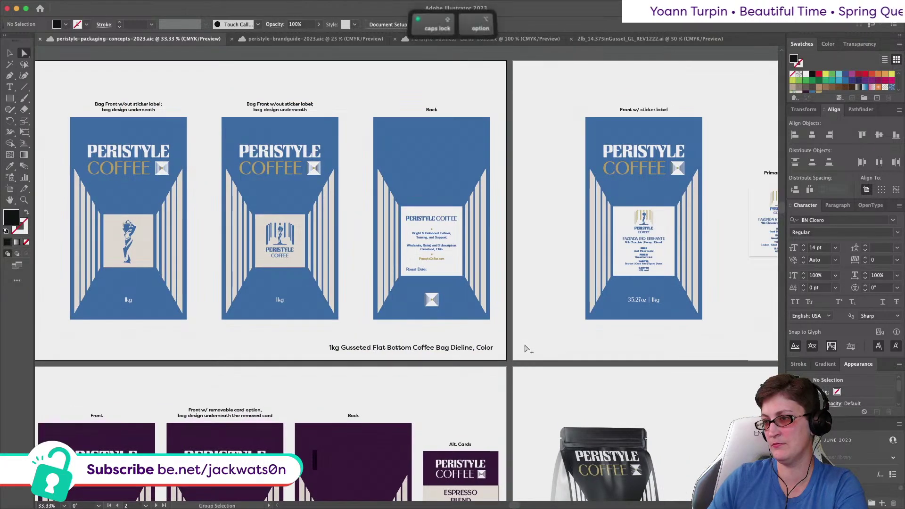
{"action": "scroll", "coordinate": [495, 333], "scroll_direction": "up", "scroll_amount": 2}
{"action": "scroll", "coordinate": [495, 332], "scroll_direction": "right", "scroll_amount": 2}
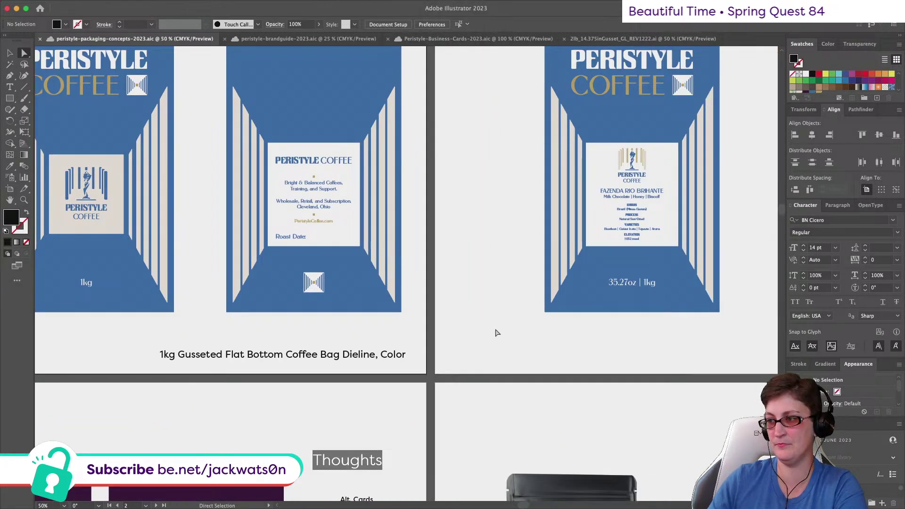
{"action": "double_click", "coordinate": [641, 291]}
{"action": "left_click_drag", "start_coordinate": [643, 284], "coordinate": [584, 287]}
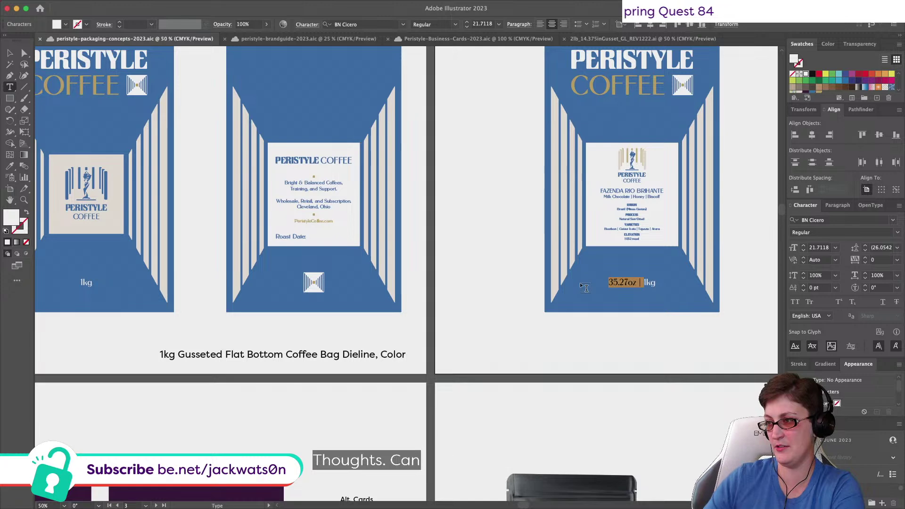
{"action": "key", "text": "BackSpace"}
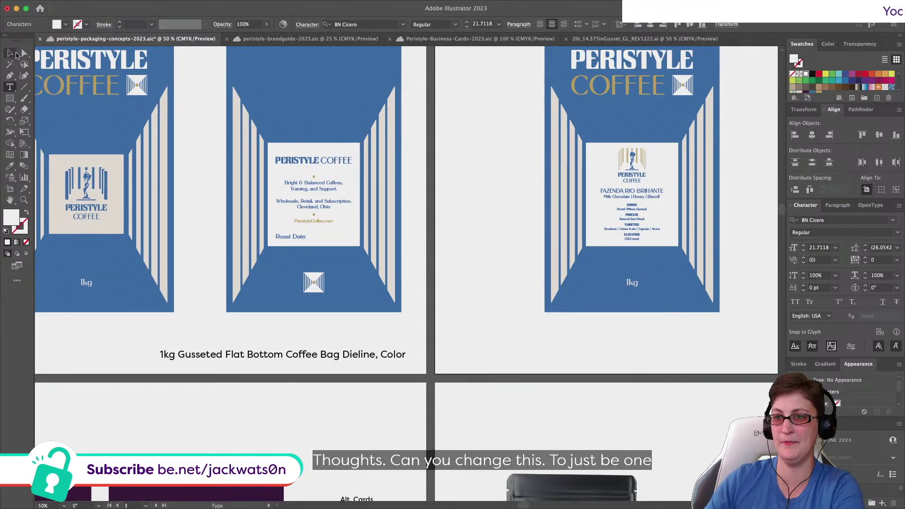
{"action": "left_click", "coordinate": [21, 55]}
{"action": "left_click", "coordinate": [404, 290]}
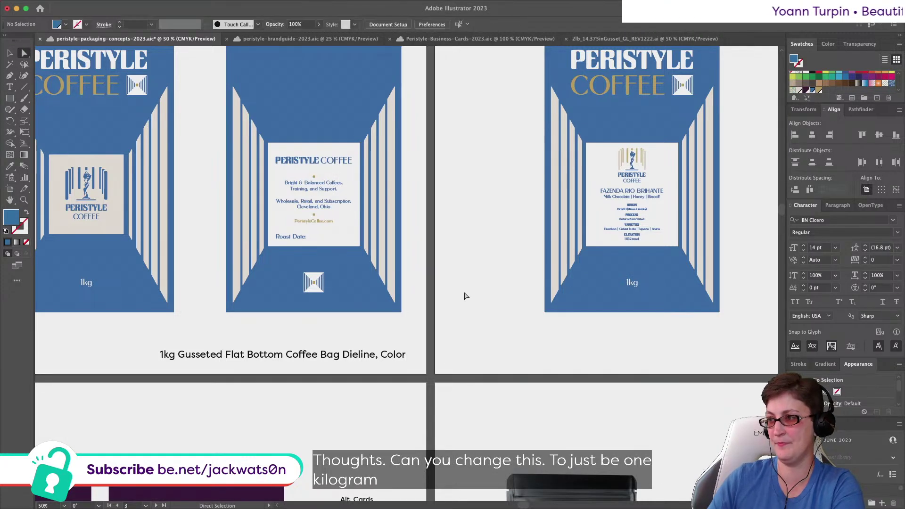
Step: Review the 1kg front with sticker label beside the three label options, the bag dielines and the neighbouring mockups
{"action": "scroll", "coordinate": [464, 296], "scroll_direction": "right", "scroll_amount": 3}
{"action": "scroll", "coordinate": [464, 296], "scroll_direction": "right", "scroll_amount": 10}
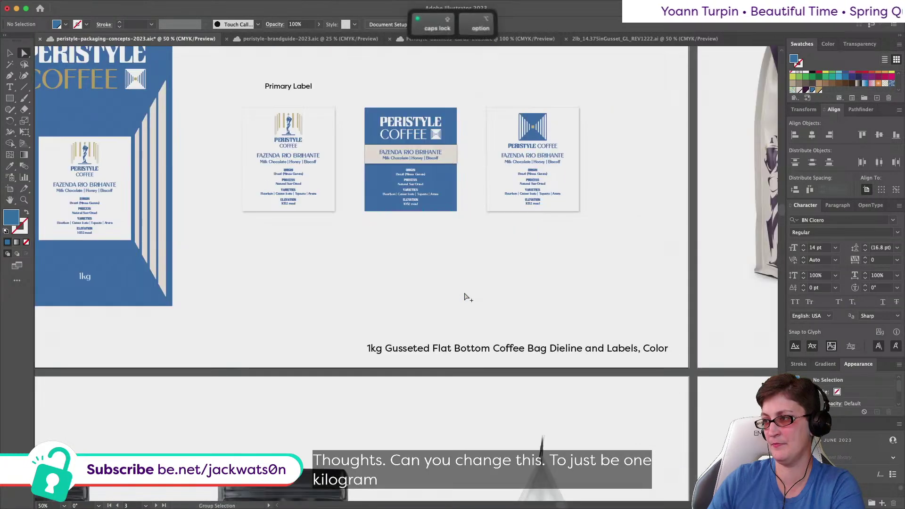
{"action": "scroll", "coordinate": [465, 296], "scroll_direction": "down", "scroll_amount": 2, "text": "alt"}
{"action": "scroll", "coordinate": [464, 296], "scroll_direction": "left", "scroll_amount": 3}
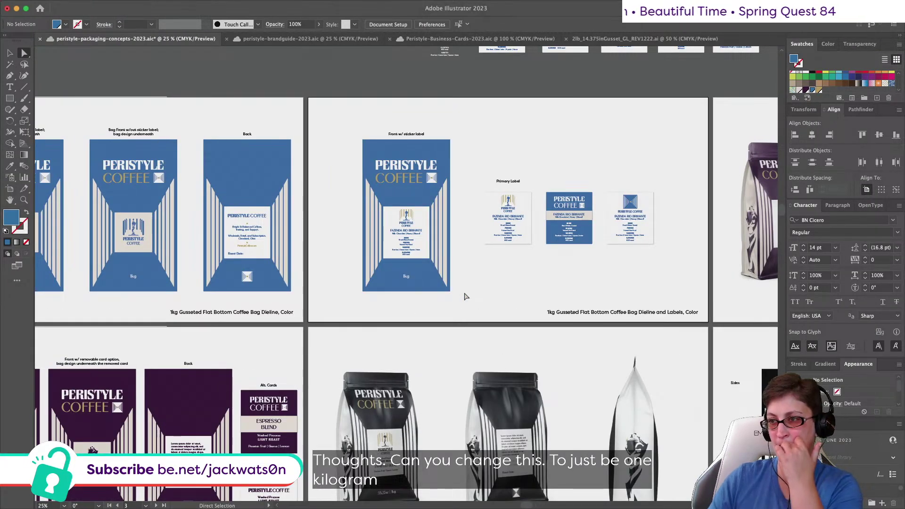
{"action": "scroll", "coordinate": [464, 295], "scroll_direction": "left", "scroll_amount": 3}
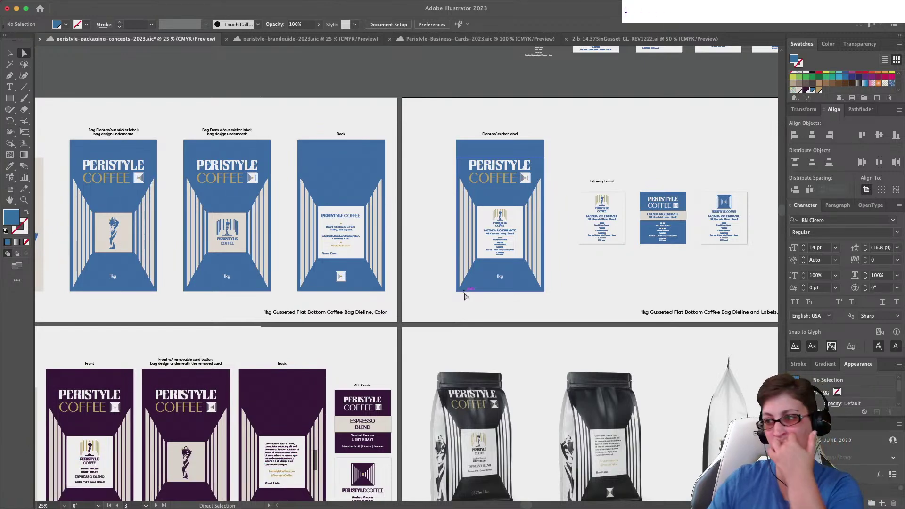
{"action": "scroll", "coordinate": [464, 295], "scroll_direction": "right", "scroll_amount": 3}
{"action": "scroll", "coordinate": [464, 295], "scroll_direction": "right", "scroll_amount": 7}
{"action": "scroll", "coordinate": [464, 296], "scroll_direction": "left", "scroll_amount": 4}
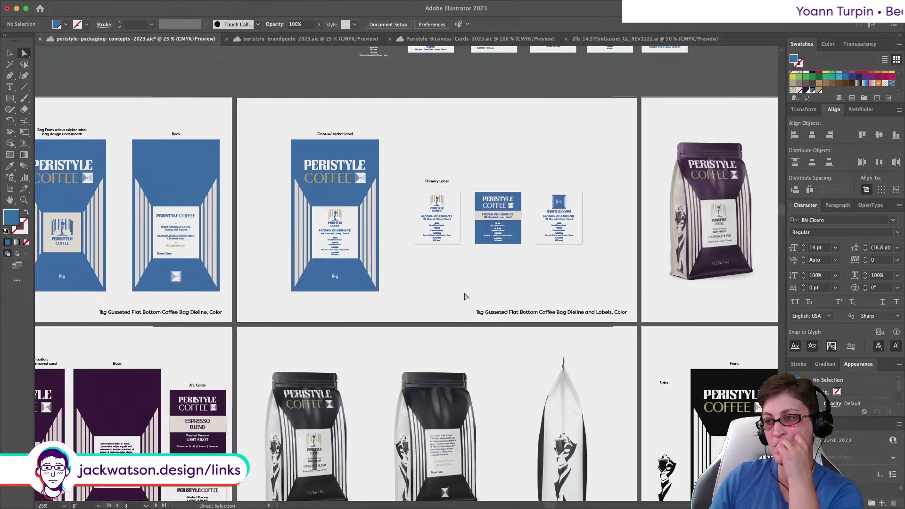
{"action": "scroll", "coordinate": [464, 295], "scroll_direction": "left", "scroll_amount": 2}
{"action": "scroll", "coordinate": [464, 296], "scroll_direction": "left", "scroll_amount": 1}
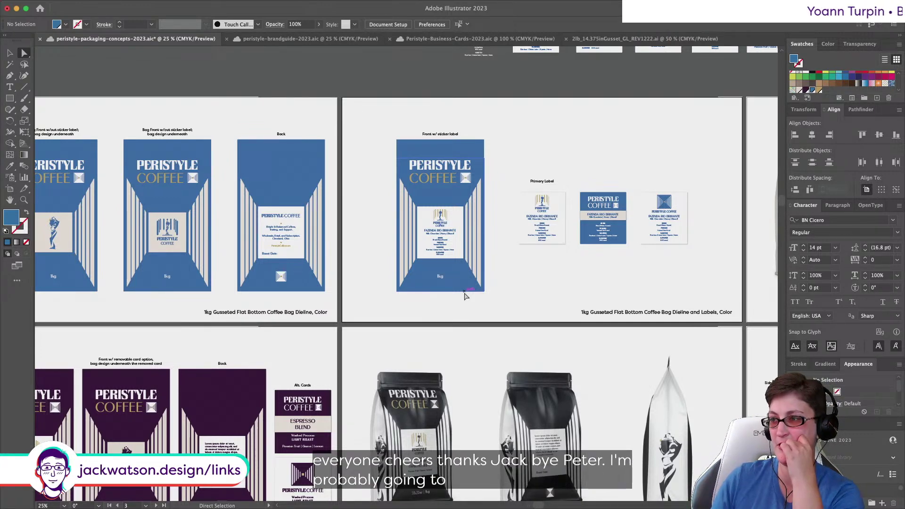
Step: Compare the three label options with the earlier label drafts kept above the artboard
{"action": "scroll", "coordinate": [464, 296], "scroll_direction": "up", "scroll_amount": 5}
{"action": "scroll", "coordinate": [464, 295], "scroll_direction": "right", "scroll_amount": 2}
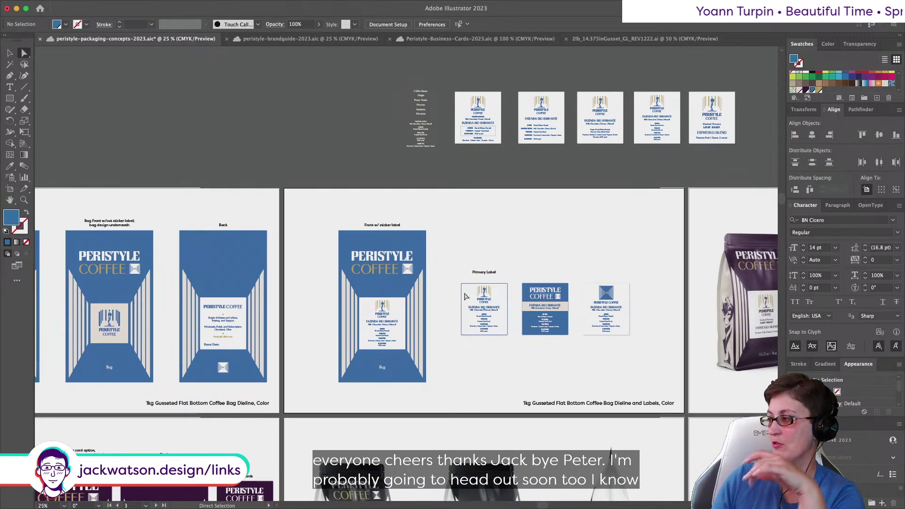
{"action": "scroll", "coordinate": [464, 296], "scroll_direction": "right", "scroll_amount": 2}
{"action": "scroll", "coordinate": [464, 295], "scroll_direction": "up", "scroll_amount": 1}
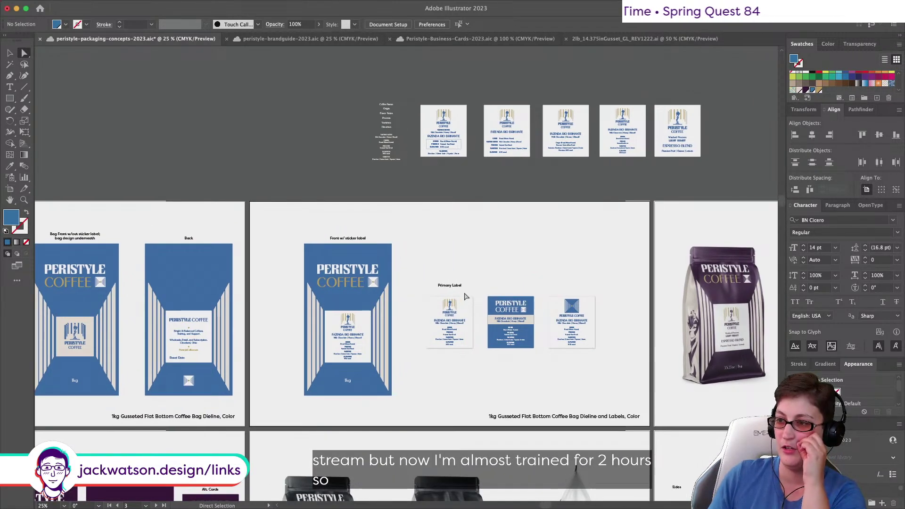
{"action": "scroll", "coordinate": [464, 295], "scroll_direction": "down", "scroll_amount": 2}
{"action": "scroll", "coordinate": [464, 295], "scroll_direction": "left", "scroll_amount": 1}
{"action": "scroll", "coordinate": [464, 296], "scroll_direction": "down", "scroll_amount": 1}
{"action": "scroll", "coordinate": [464, 295], "scroll_direction": "right", "scroll_amount": 2}
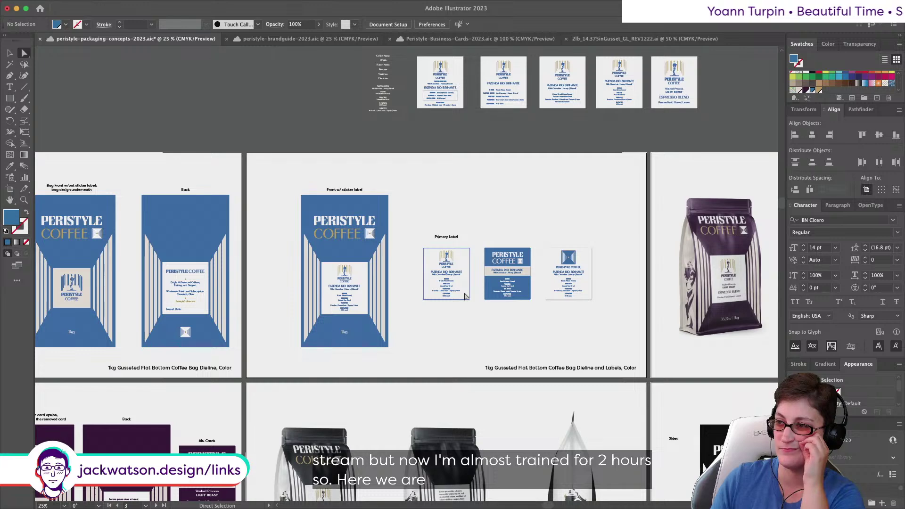
Step: Scale down the Peristyle Coffee logo slightly inside the header of the blue label
{"action": "scroll", "coordinate": [553, 289], "scroll_direction": "up", "scroll_amount": 3}
{"action": "scroll", "coordinate": [553, 289], "scroll_direction": "up", "scroll_amount": 3}
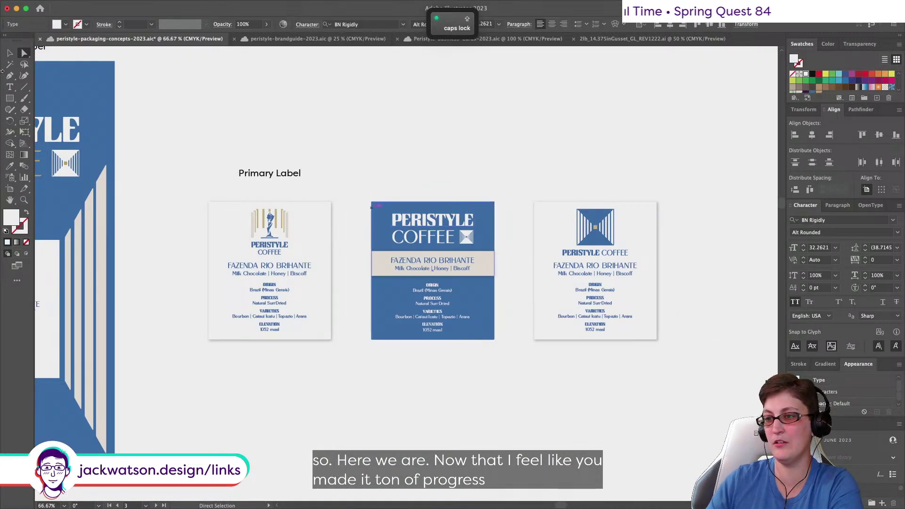
{"action": "key", "text": "v"}
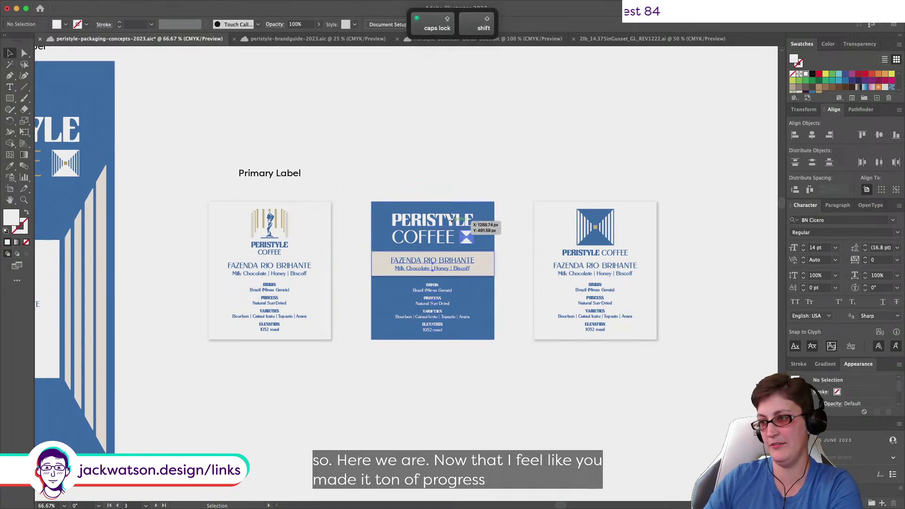
{"action": "double_click", "coordinate": [469, 225]}
{"action": "left_click", "coordinate": [447, 222]}
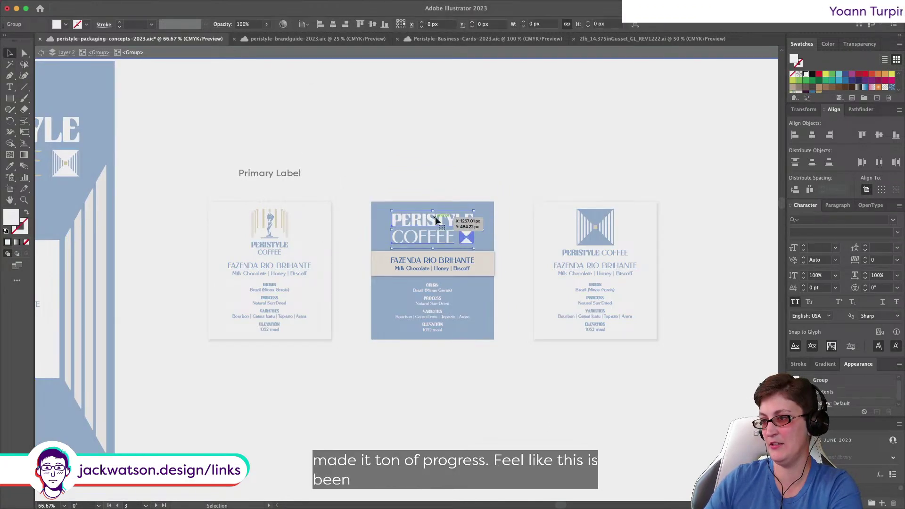
{"action": "left_click_drag", "start_coordinate": [433, 249], "coordinate": [432, 246]}
Step: Nudge the beige Fazenda Rio Brihante band on the blue label slightly upward and exit the label group
{"action": "key", "text": "super+shift+a"}
{"action": "left_click_drag", "start_coordinate": [486, 262], "coordinate": [484, 260]}
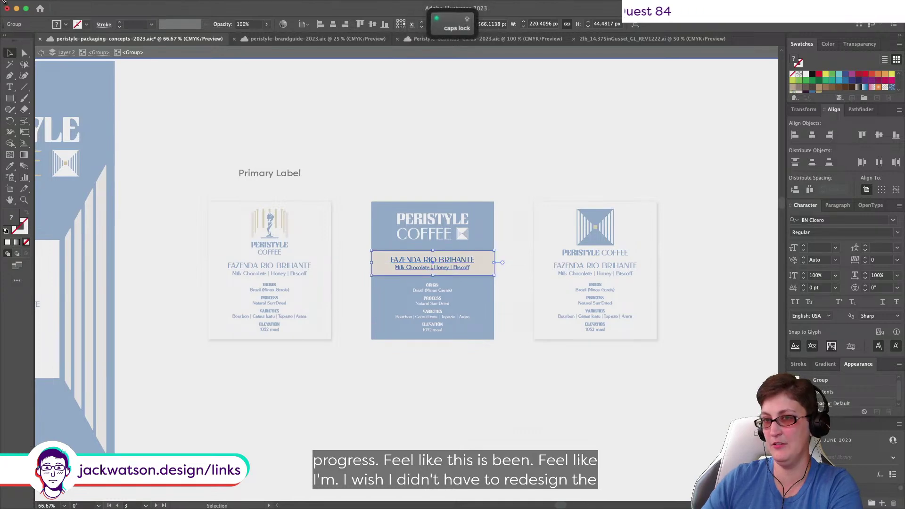
{"action": "left_click", "coordinate": [41, 53]}
{"action": "key", "text": "super+shift+a"}
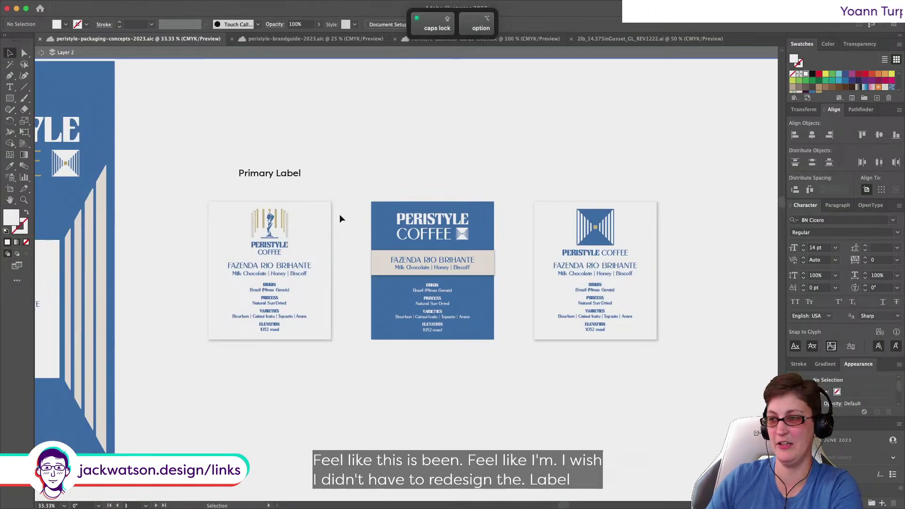
Step: Save the packaging concepts document with the adjusted blue label
{"action": "key", "text": "super+minus"}
{"action": "key", "text": "super+minus"}
{"action": "scroll", "coordinate": [339, 214], "scroll_direction": "left", "scroll_amount": 3}
{"action": "scroll", "coordinate": [339, 214], "scroll_direction": "down", "scroll_amount": 2}
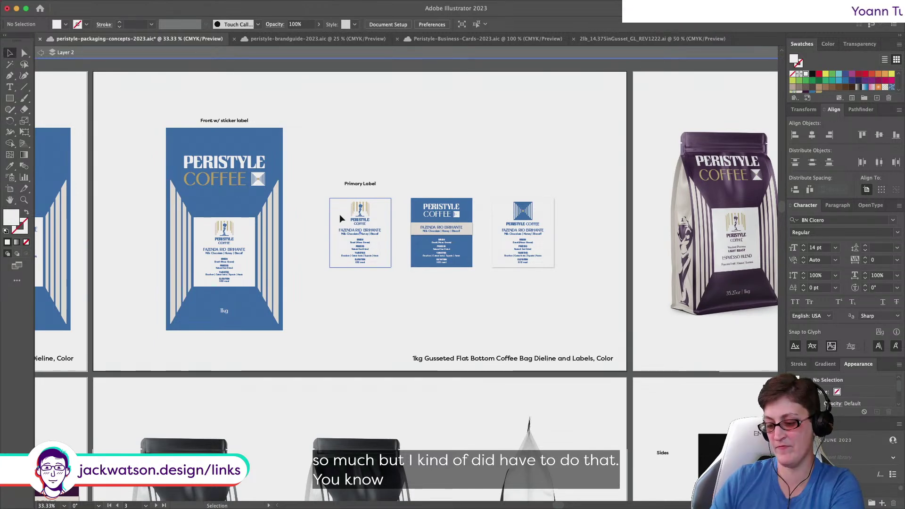
{"action": "key", "text": "a"}
{"action": "key", "text": "Escape"}
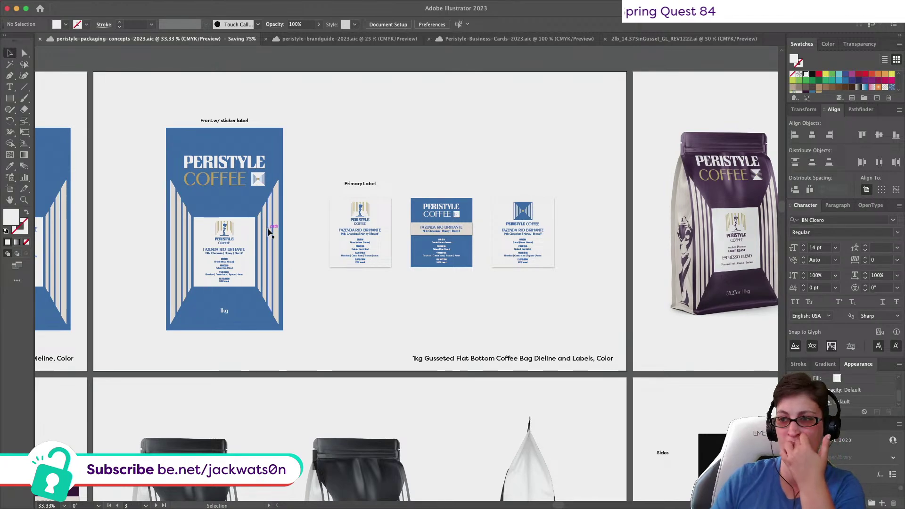
Step: Review the 1kg bag fronts and back beside the sticker-label front and the label options
{"action": "scroll", "coordinate": [268, 232], "scroll_direction": "left", "scroll_amount": 10}
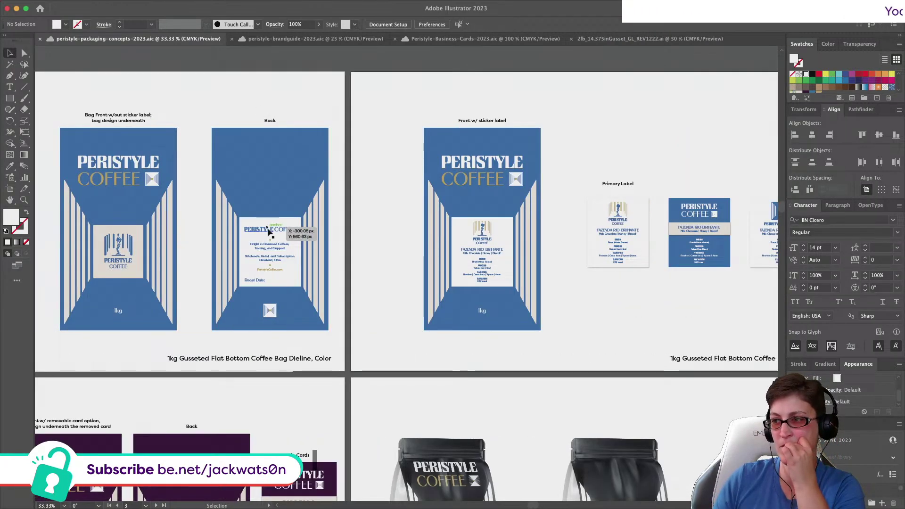
{"action": "scroll", "coordinate": [269, 232], "scroll_direction": "right", "scroll_amount": 2}
{"action": "scroll", "coordinate": [268, 232], "scroll_direction": "right", "scroll_amount": 1}
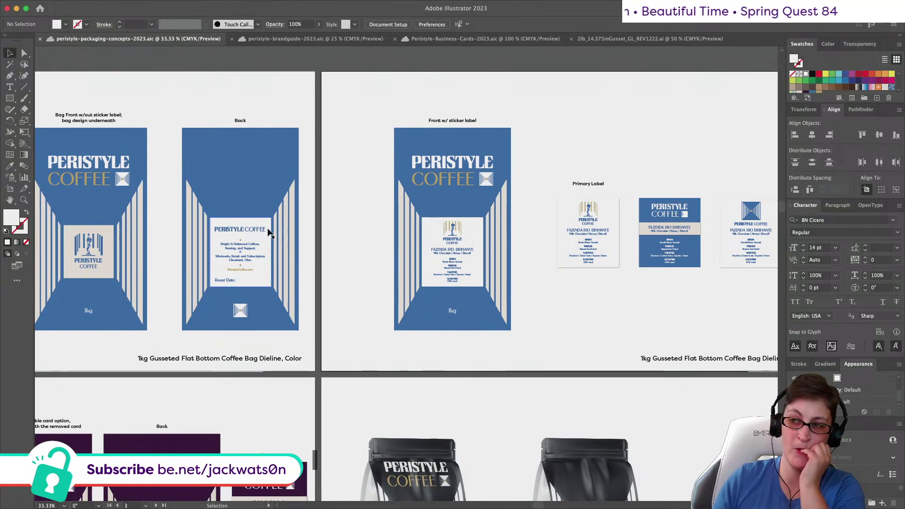
{"action": "scroll", "coordinate": [269, 232], "scroll_direction": "right", "scroll_amount": 3}
{"action": "scroll", "coordinate": [268, 232], "scroll_direction": "down", "scroll_amount": 3}
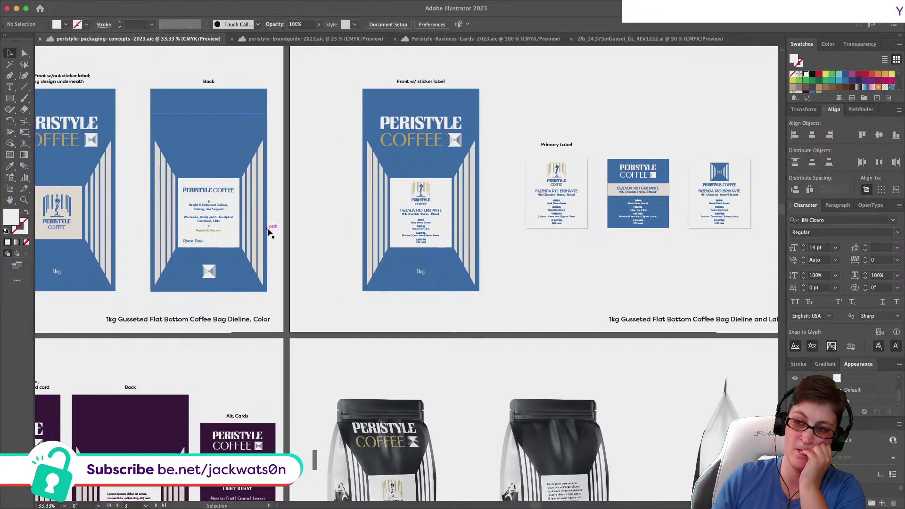
{"action": "scroll", "coordinate": [269, 230], "scroll_direction": "up", "scroll_amount": 2}
{"action": "scroll", "coordinate": [269, 231], "scroll_direction": "left", "scroll_amount": 6}
{"action": "scroll", "coordinate": [267, 238], "scroll_direction": "right", "scroll_amount": 4}
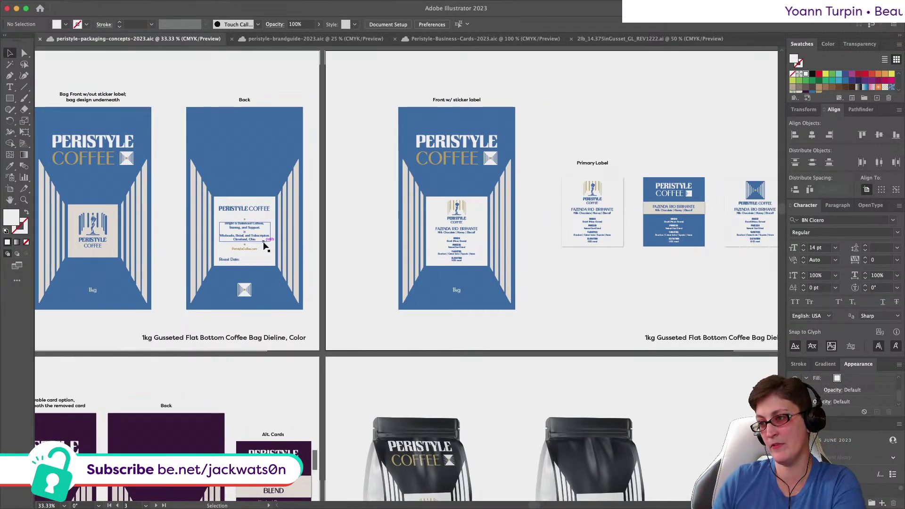
Step: Try to delete the lower gold square above the website on the back label of the 1kg bag
{"action": "scroll", "coordinate": [264, 245], "scroll_direction": "up", "scroll_amount": 2}
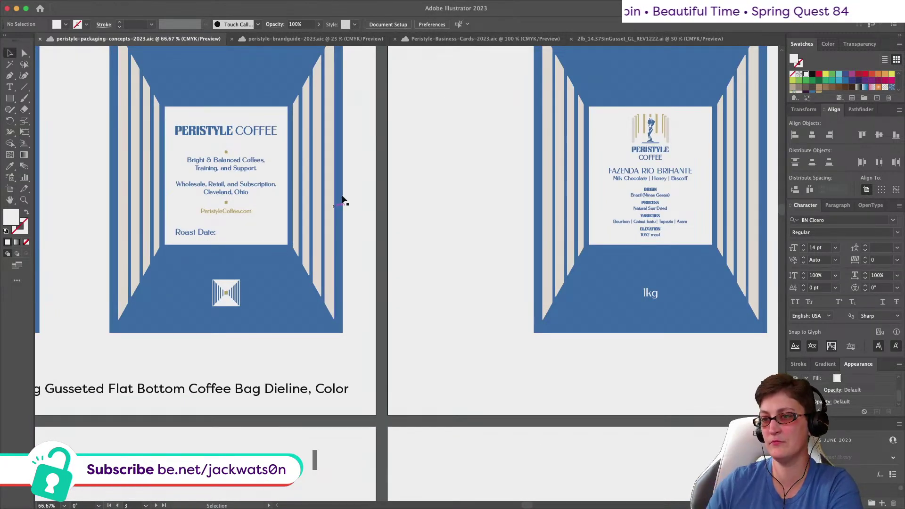
{"action": "scroll", "coordinate": [465, 232], "scroll_direction": "up", "scroll_amount": 5}
{"action": "scroll", "coordinate": [465, 233], "scroll_direction": "left", "scroll_amount": 3}
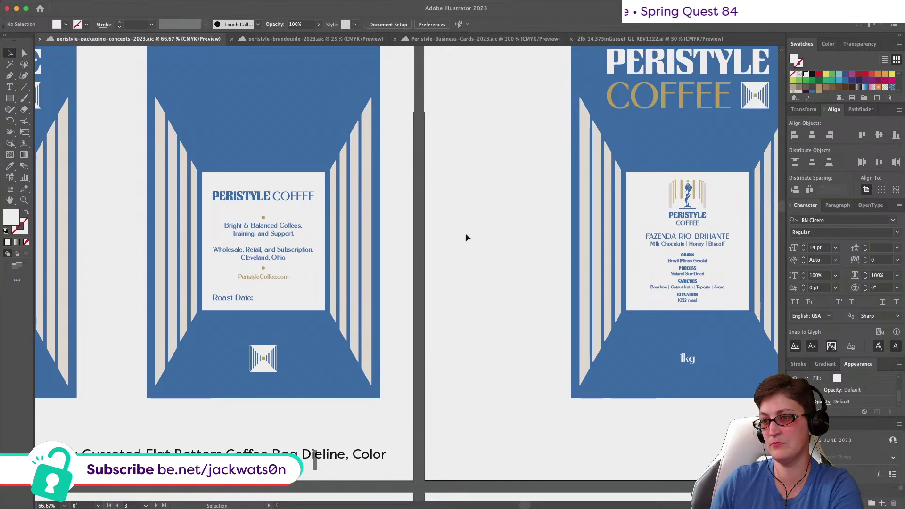
{"action": "left_click", "coordinate": [24, 53]}
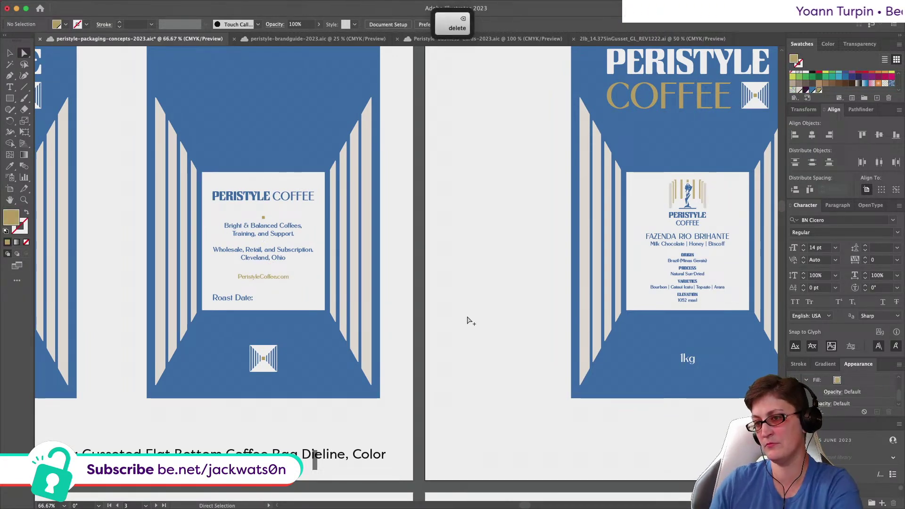
{"action": "scroll", "coordinate": [466, 319], "scroll_direction": "down", "scroll_amount": 1}
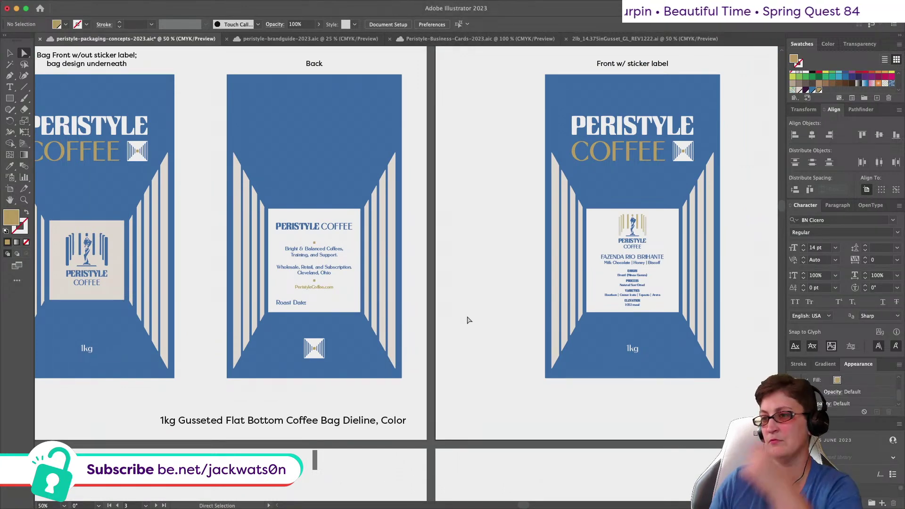
Step: Compare the gold accents and text on the blue 1kg bag designs with the labels and the purple bag mockups
{"action": "scroll", "coordinate": [468, 320], "scroll_direction": "down", "scroll_amount": 1}
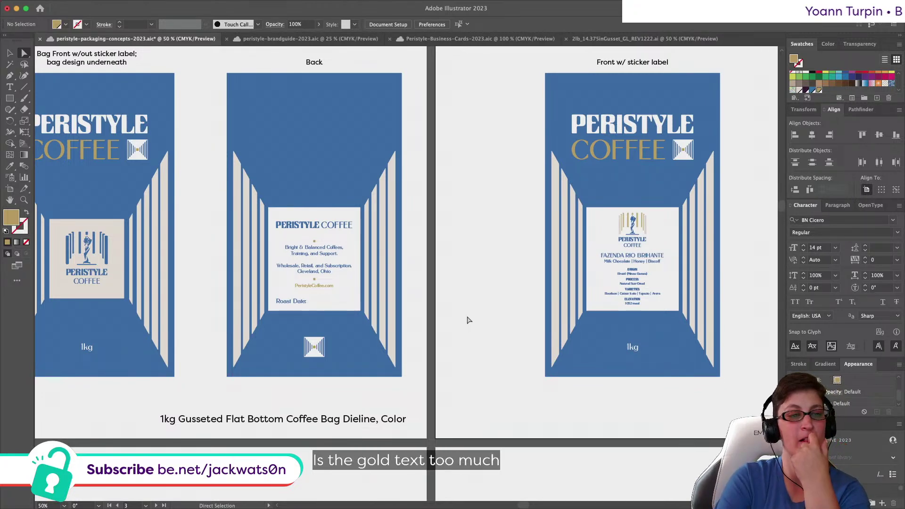
{"action": "scroll", "coordinate": [468, 319], "scroll_direction": "right", "scroll_amount": 10}
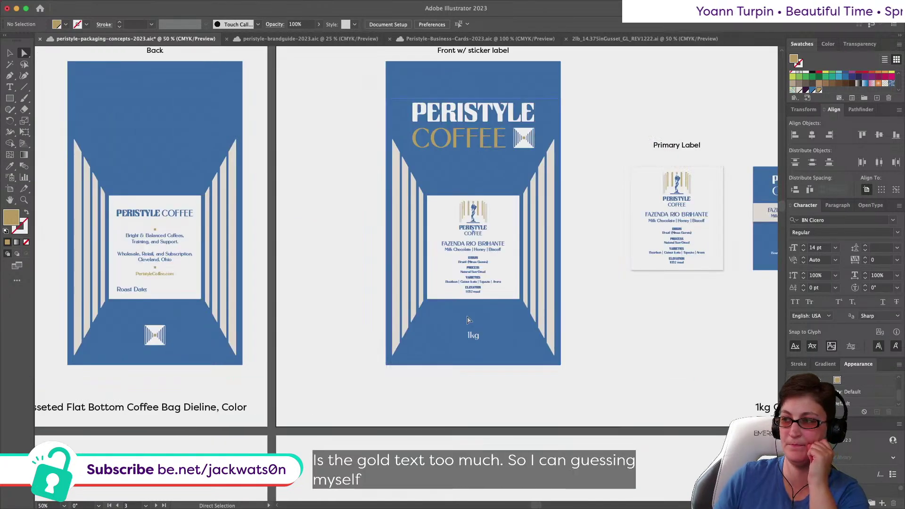
{"action": "scroll", "coordinate": [467, 320], "scroll_direction": "right", "scroll_amount": 15}
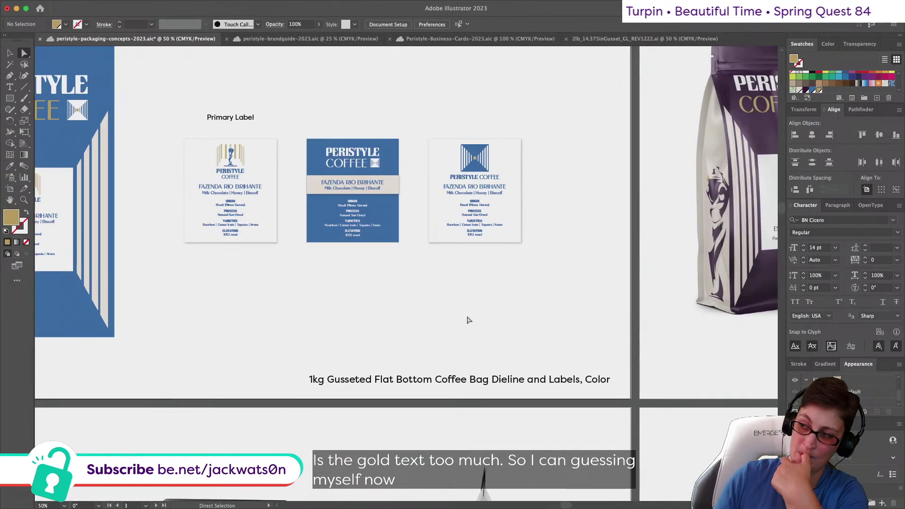
{"action": "scroll", "coordinate": [468, 320], "scroll_direction": "right", "scroll_amount": 20}
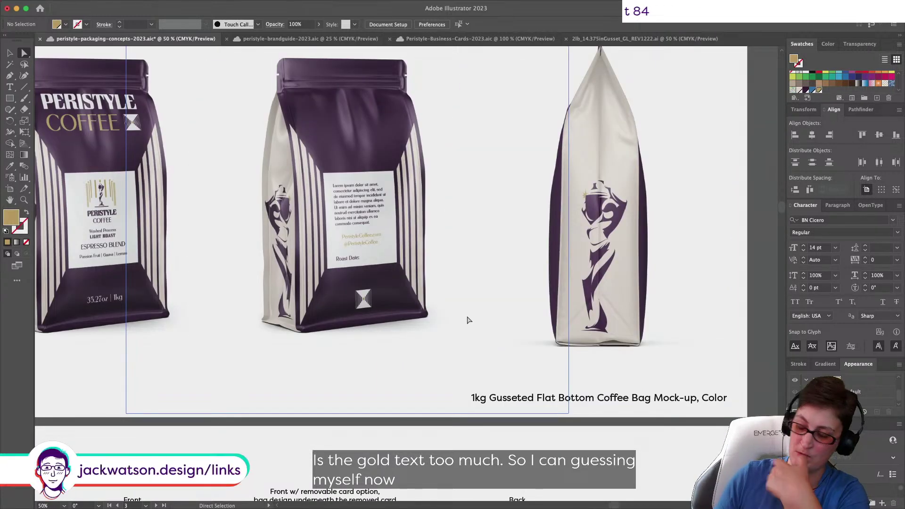
{"action": "scroll", "coordinate": [462, 322], "scroll_direction": "down", "scroll_amount": 2}
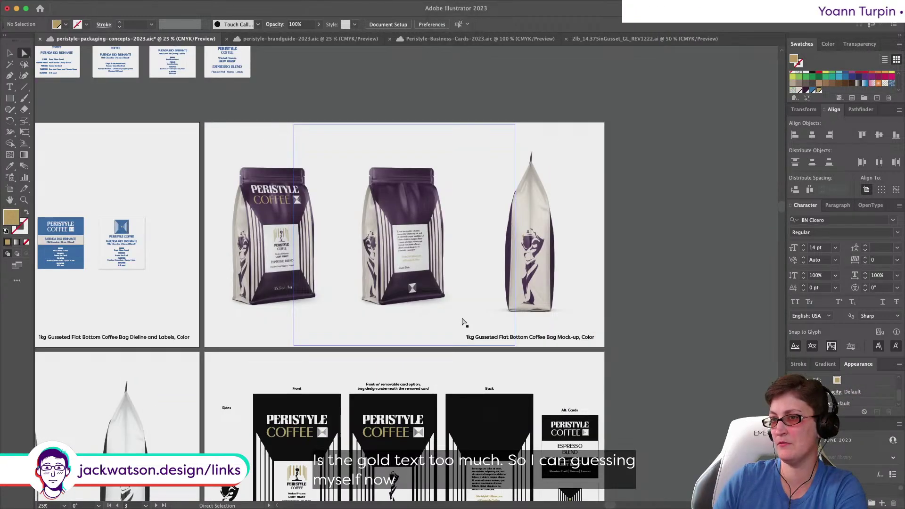
{"action": "scroll", "coordinate": [462, 322], "scroll_direction": "left", "scroll_amount": 5}
{"action": "scroll", "coordinate": [462, 322], "scroll_direction": "left", "scroll_amount": 2}
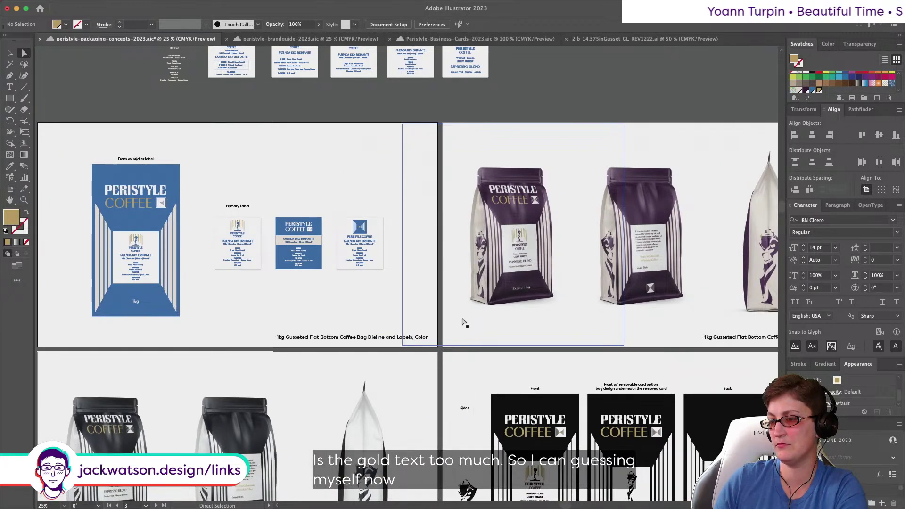
{"action": "scroll", "coordinate": [462, 321], "scroll_direction": "left", "scroll_amount": 10}
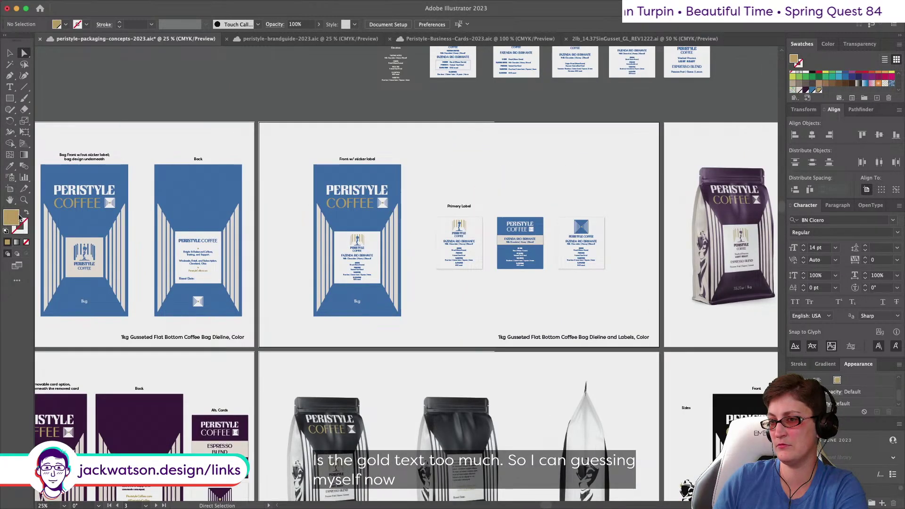
Step: Save the packaging concepts document and recheck the blue 1kg dielines and labels
{"action": "scroll", "coordinate": [293, 265], "scroll_direction": "up", "scroll_amount": 3}
{"action": "key", "text": "cmd+s"}
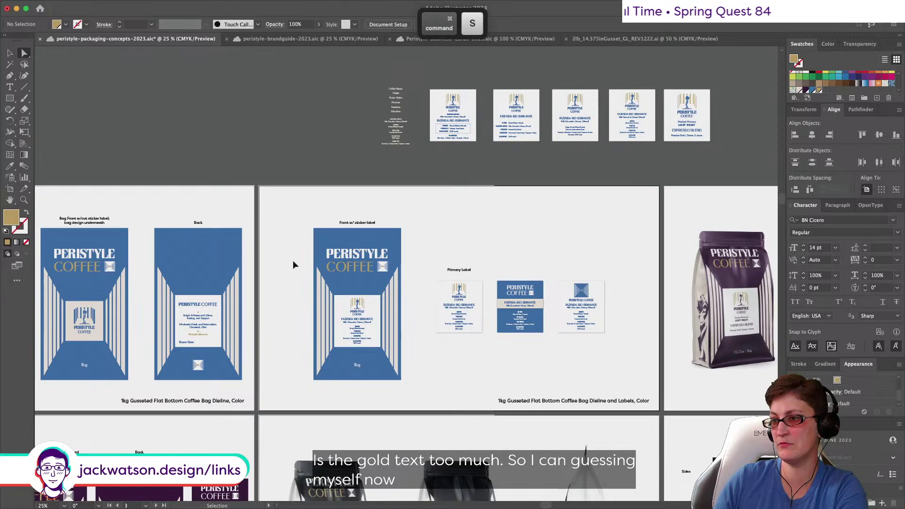
{"action": "scroll", "coordinate": [293, 265], "scroll_direction": "down", "scroll_amount": 2}
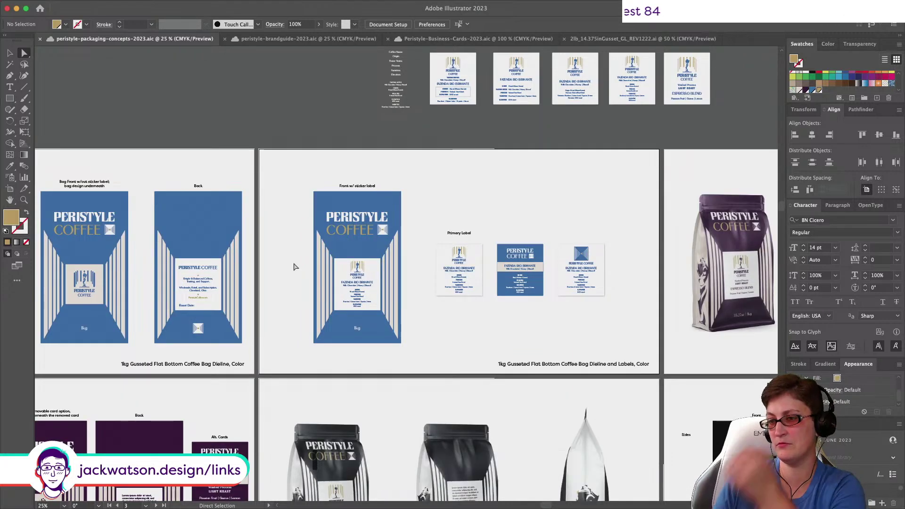
{"action": "scroll", "coordinate": [294, 266], "scroll_direction": "down", "scroll_amount": 2}
{"action": "scroll", "coordinate": [294, 267], "scroll_direction": "left", "scroll_amount": 3}
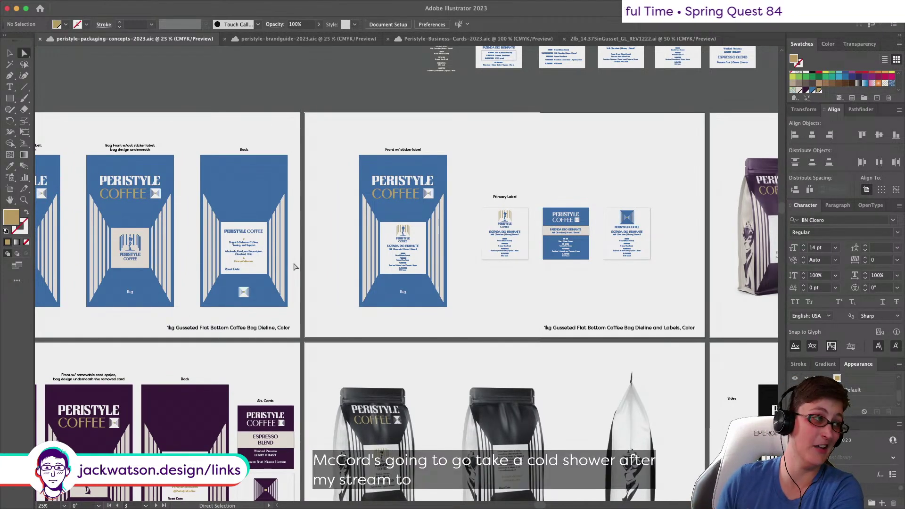
Step: Copy the blue 1kg dieline and label artwork from both adjacent artboards together
{"action": "key", "text": "v"}
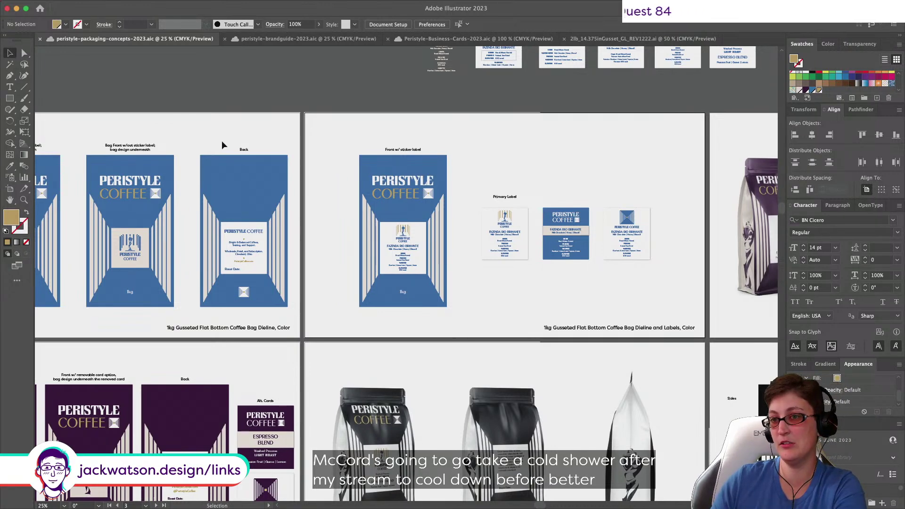
{"action": "scroll", "coordinate": [222, 146], "scroll_direction": "left", "scroll_amount": 5}
{"action": "scroll", "coordinate": [163, 144], "scroll_direction": "down", "scroll_amount": 2}
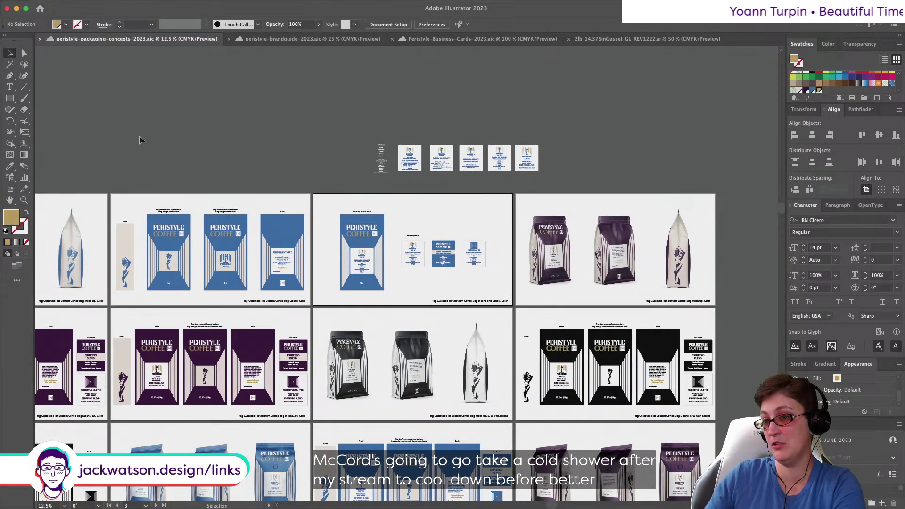
{"action": "left_click_drag", "start_coordinate": [118, 206], "coordinate": [503, 299]}
{"action": "scroll", "coordinate": [377, 283], "scroll_direction": "down", "scroll_amount": 5}
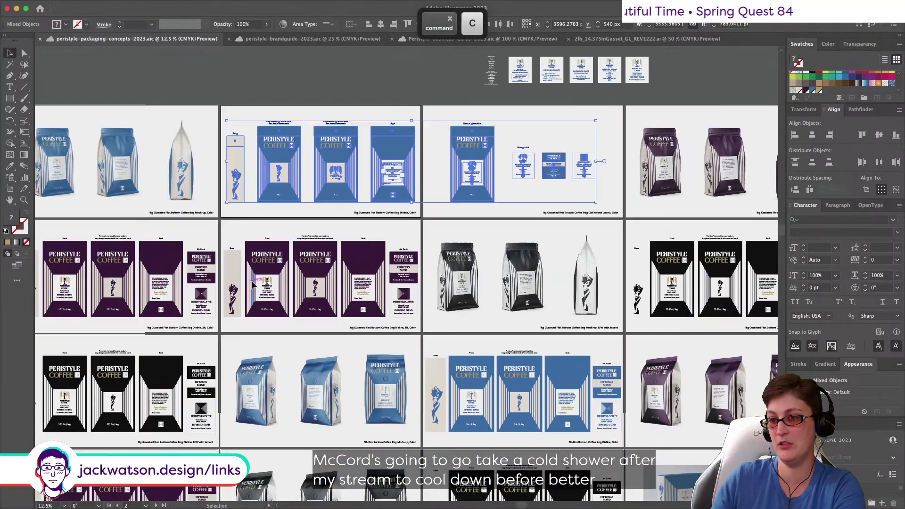
{"action": "scroll", "coordinate": [253, 285], "scroll_direction": "left", "scroll_amount": 5}
{"action": "scroll", "coordinate": [253, 286], "scroll_direction": "right", "scroll_amount": 6}
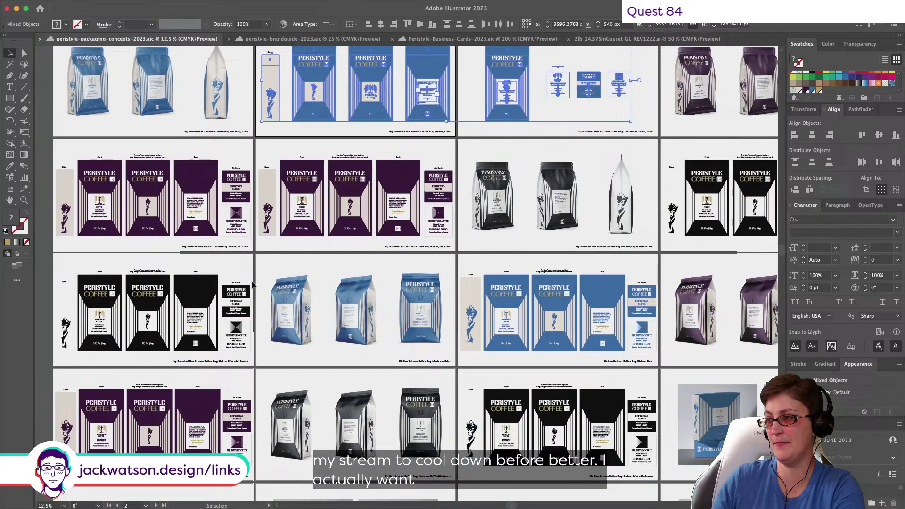
{"action": "scroll", "coordinate": [251, 281], "scroll_direction": "right", "scroll_amount": 3}
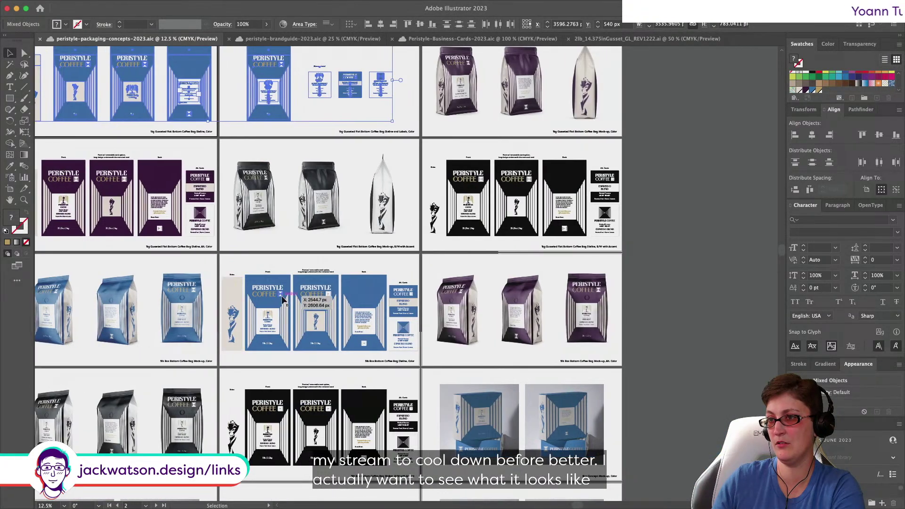
{"action": "scroll", "coordinate": [281, 295], "scroll_direction": "up", "scroll_amount": 3}
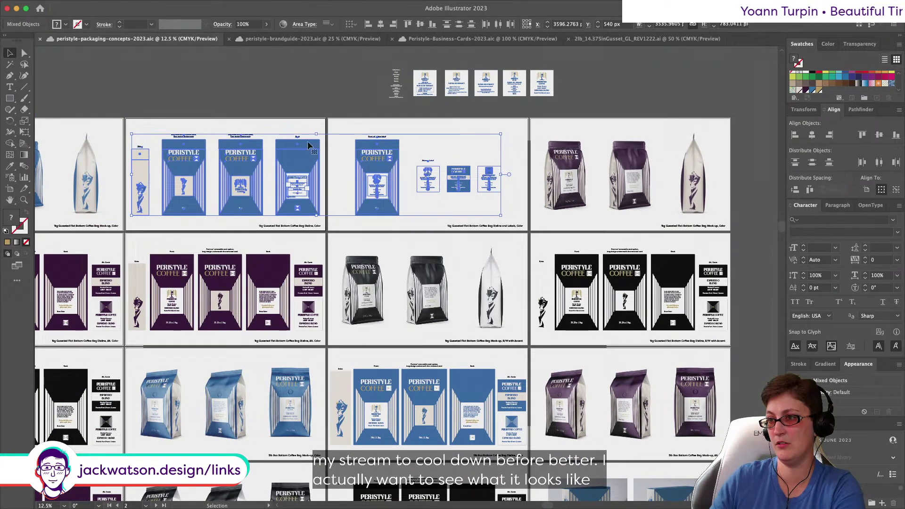
Step: Group the sticker-label bag front with the three label options and try centring the group horizontally on its artboard
{"action": "left_click", "coordinate": [514, 218]}
{"action": "left_click_drag", "start_coordinate": [514, 218], "coordinate": [514, 219]}
{"action": "key", "text": "super+g"}
{"action": "left_click", "coordinate": [332, 24]}
{"action": "key", "text": "super+z"}
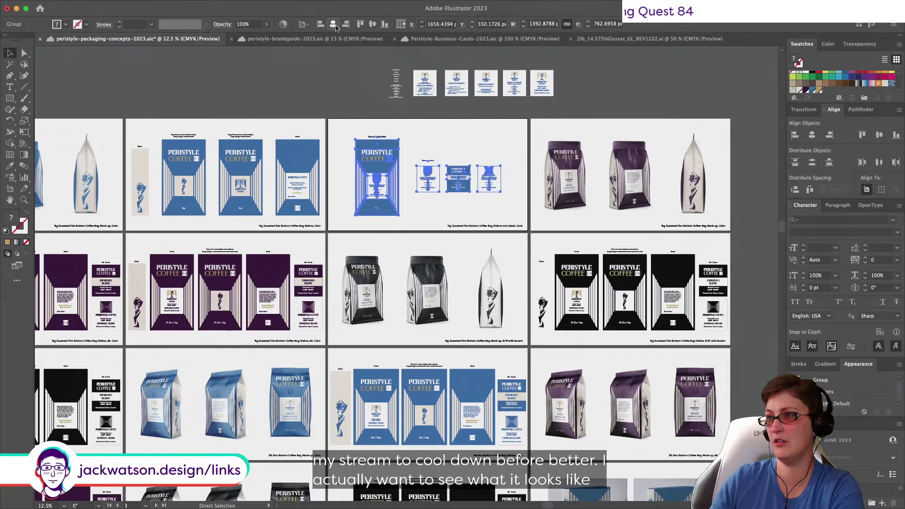
Step: Group the blue 1kg side, front and back dielines and try centring the group horizontally
{"action": "key", "text": "v"}
{"action": "left_click_drag", "start_coordinate": [128, 113], "coordinate": [330, 219]}
{"action": "key", "text": "super+g"}
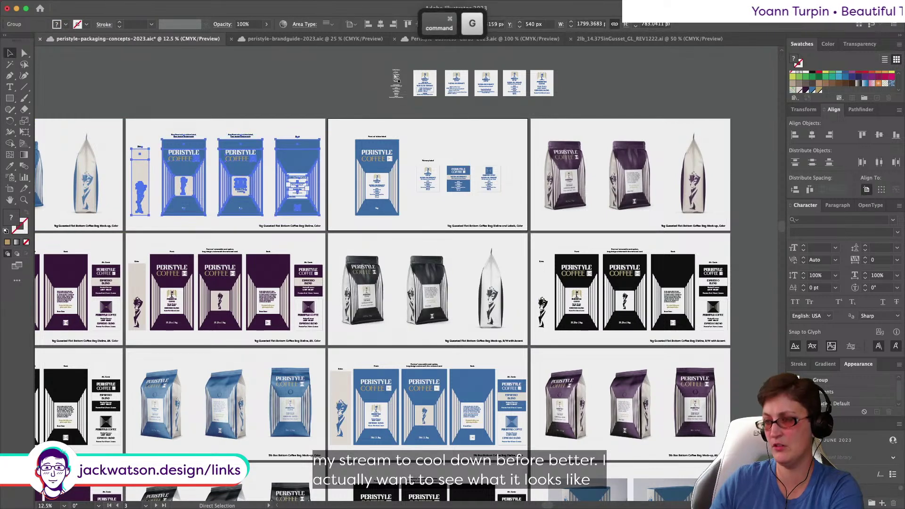
{"action": "left_click", "coordinate": [380, 24]}
{"action": "key", "text": "super+z"}
{"action": "key", "text": "super+z"}
Step: Move the black 1kg dieline artwork off its artboard and paste a copy of the blue dieline group in its place
{"action": "left_click", "coordinate": [298, 163]}
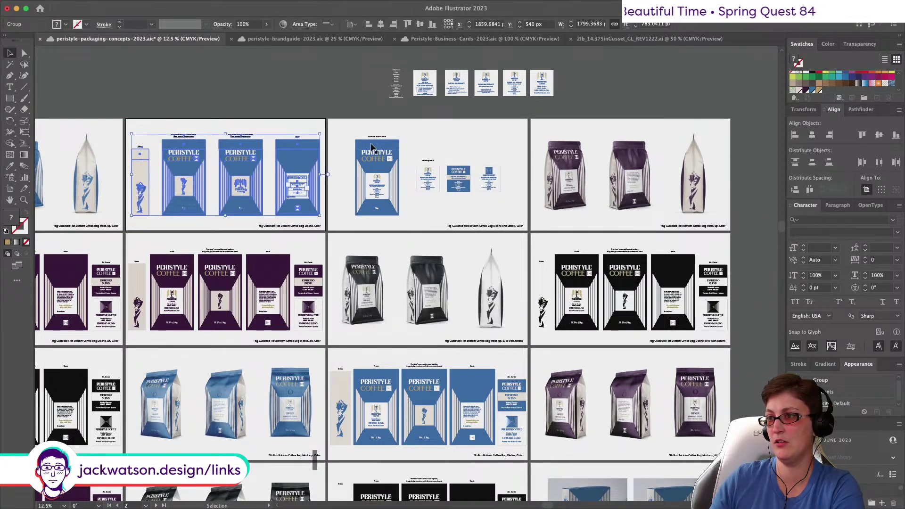
{"action": "left_click", "coordinate": [676, 309]}
{"action": "left_click_drag", "start_coordinate": [676, 308], "coordinate": [343, 310]}
{"action": "key", "text": "super+z"}
{"action": "key", "text": "super+f"}
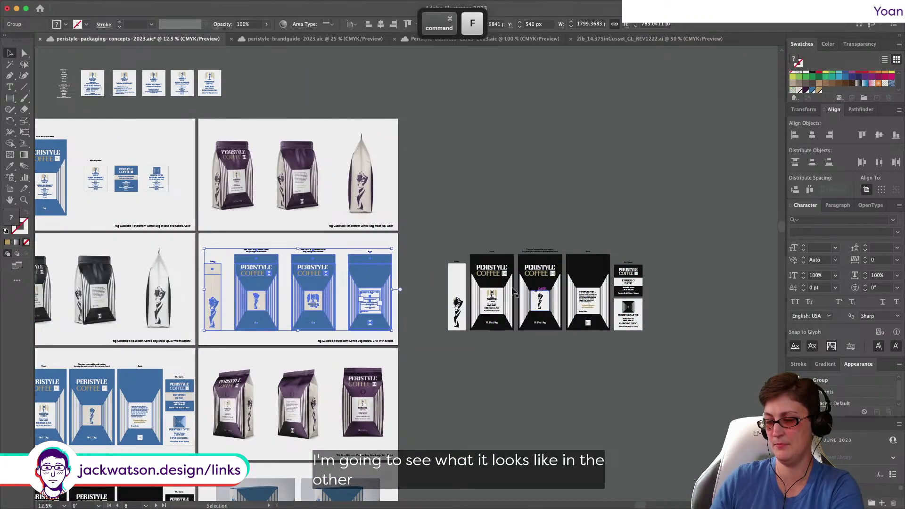
Step: Copy the group with the blue sticker-label bag front and the three label options, leaving the original on its artboard
{"action": "left_click", "coordinate": [366, 229]}
{"action": "scroll", "coordinate": [170, 216], "scroll_direction": "left", "scroll_amount": 5}
{"action": "scroll", "coordinate": [170, 217], "scroll_direction": "left", "scroll_amount": 1}
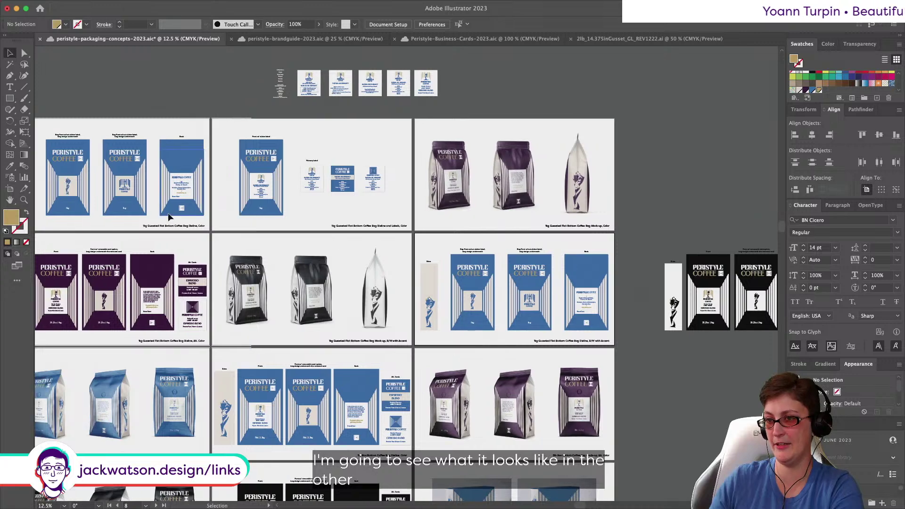
{"action": "left_click", "coordinate": [338, 187]}
{"action": "left_click_drag", "start_coordinate": [338, 187], "coordinate": [257, 213]}
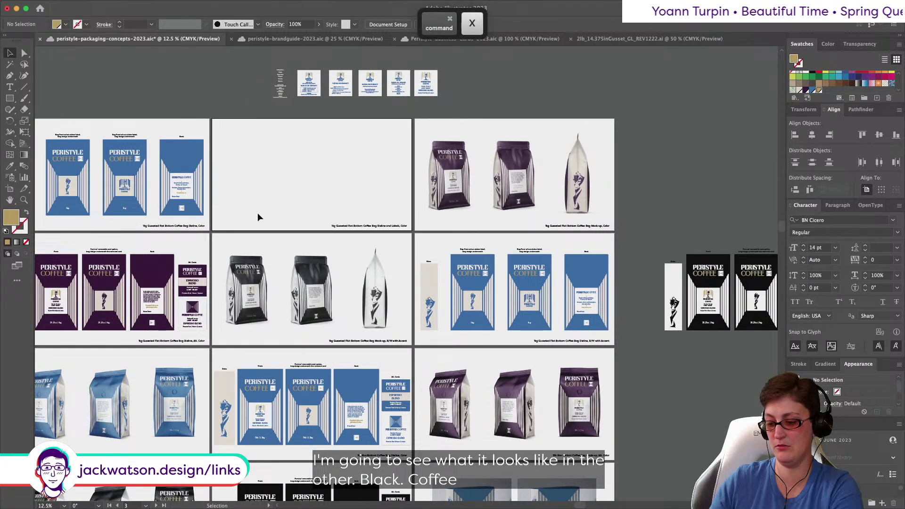
{"action": "key", "text": "super+z"}
{"action": "key", "text": "super+c"}
Step: Delete the black artwork from the remaining B/W with Accent dieline artboard and paste the copied label group in its place
{"action": "scroll", "coordinate": [258, 212], "scroll_direction": "left", "scroll_amount": 5}
{"action": "scroll", "coordinate": [258, 213], "scroll_direction": "left", "scroll_amount": 4}
{"action": "scroll", "coordinate": [258, 212], "scroll_direction": "down", "scroll_amount": 2}
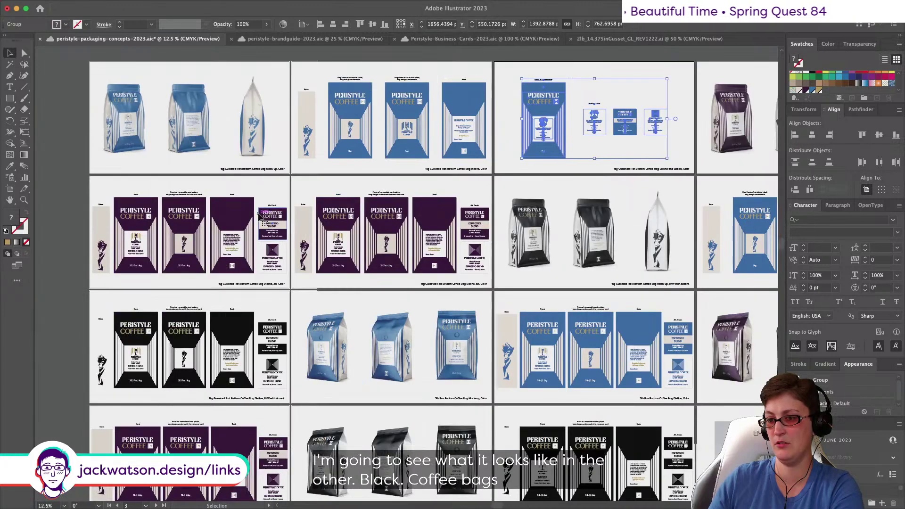
{"action": "left_click", "coordinate": [236, 346]}
{"action": "key", "text": "Delete"}
{"action": "key", "text": "super+shift+v"}
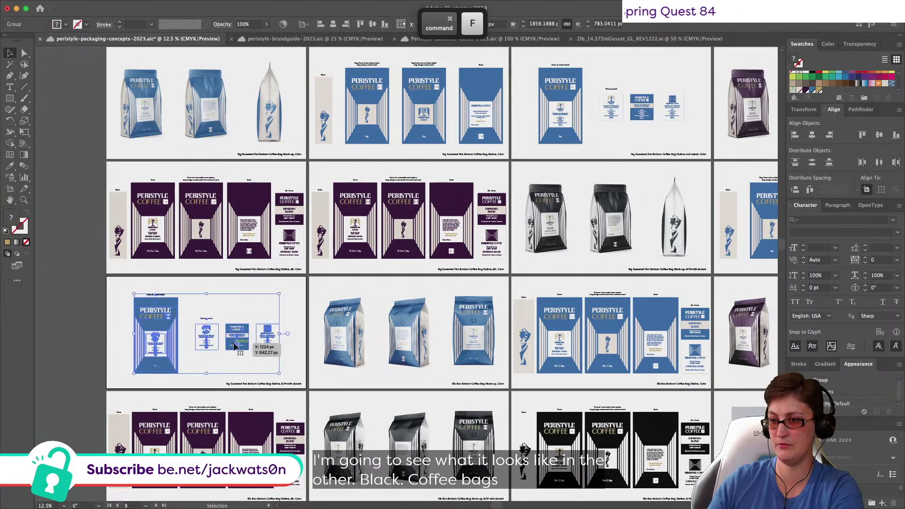
Step: Move the off-artboard black dieline artwork closer to the pasted blue dielines on the B/W with Accent artboard
{"action": "scroll", "coordinate": [482, 217], "scroll_direction": "right", "scroll_amount": 5}
{"action": "scroll", "coordinate": [482, 216], "scroll_direction": "right", "scroll_amount": 7}
{"action": "key", "text": "super+equal"}
{"action": "key", "text": "super+equal"}
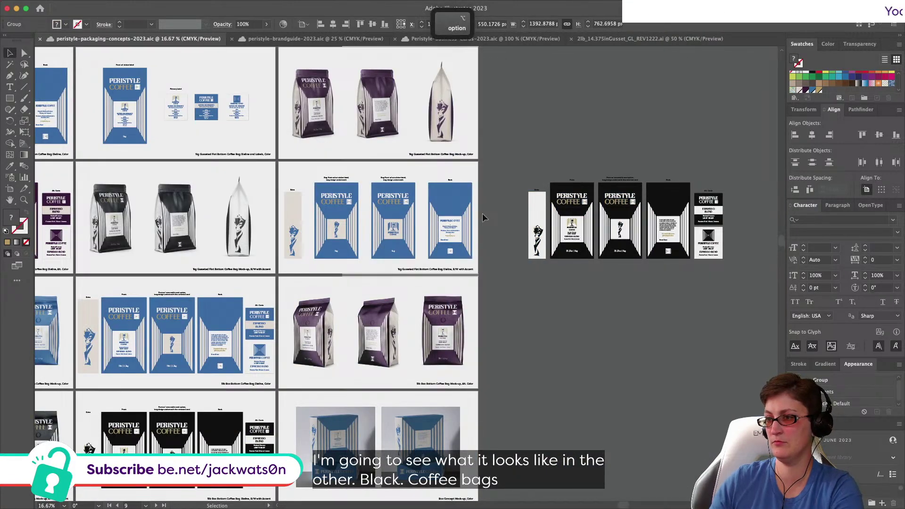
{"action": "scroll", "coordinate": [482, 216], "scroll_direction": "left", "scroll_amount": 3}
{"action": "scroll", "coordinate": [482, 217], "scroll_direction": "right", "scroll_amount": 4}
{"action": "scroll", "coordinate": [482, 213], "scroll_direction": "up", "scroll_amount": 2}
{"action": "scroll", "coordinate": [482, 213], "scroll_direction": "left", "scroll_amount": 3}
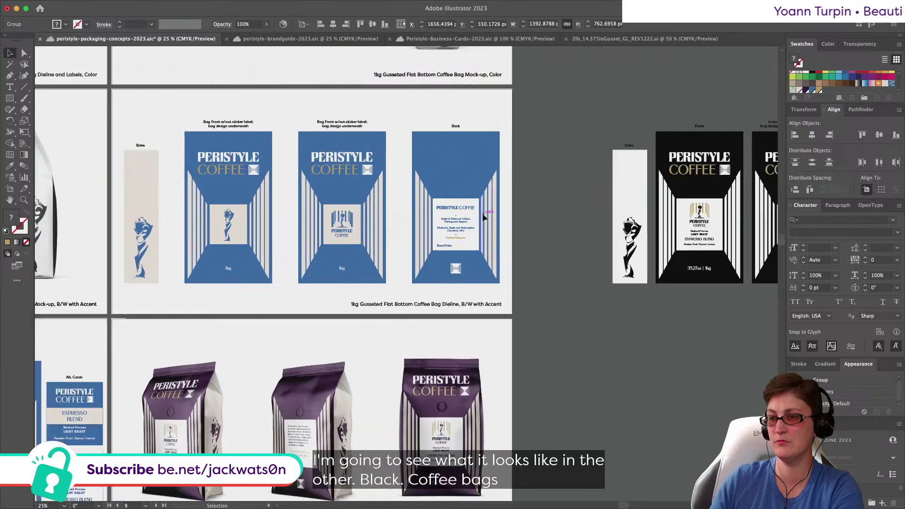
{"action": "left_click_drag", "start_coordinate": [700, 217], "coordinate": [634, 217]}
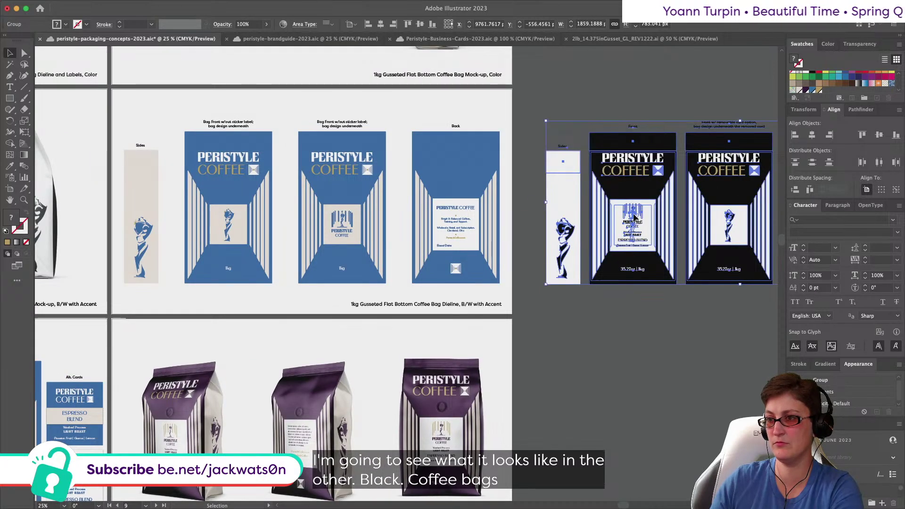
{"action": "scroll", "coordinate": [634, 217], "scroll_direction": "right", "scroll_amount": 2}
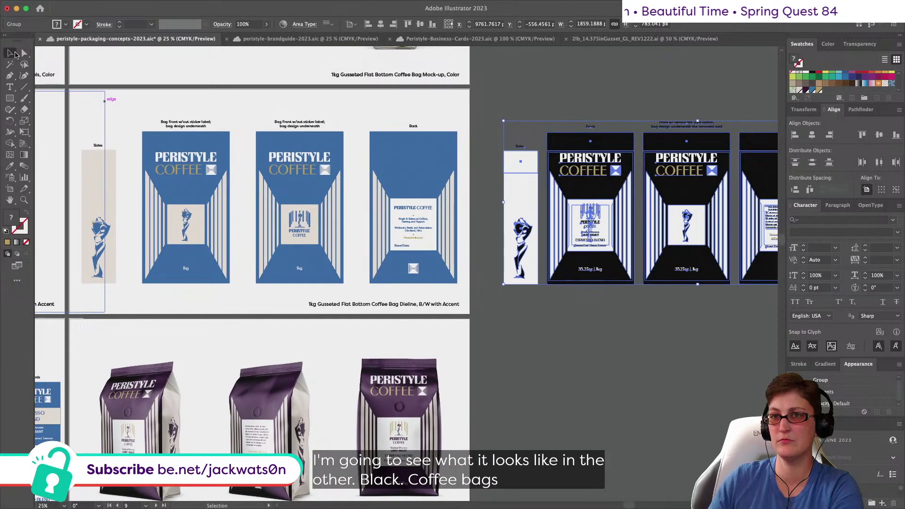
Step: Inside the pasted dieline group, select all shapes matching the blue bag fill and recolour them with the black sampled from the old dieline
{"action": "double_click", "coordinate": [115, 115]}
{"action": "key", "text": "a"}
{"action": "left_click", "coordinate": [152, 144]}
{"action": "left_click", "coordinate": [167, 5]}
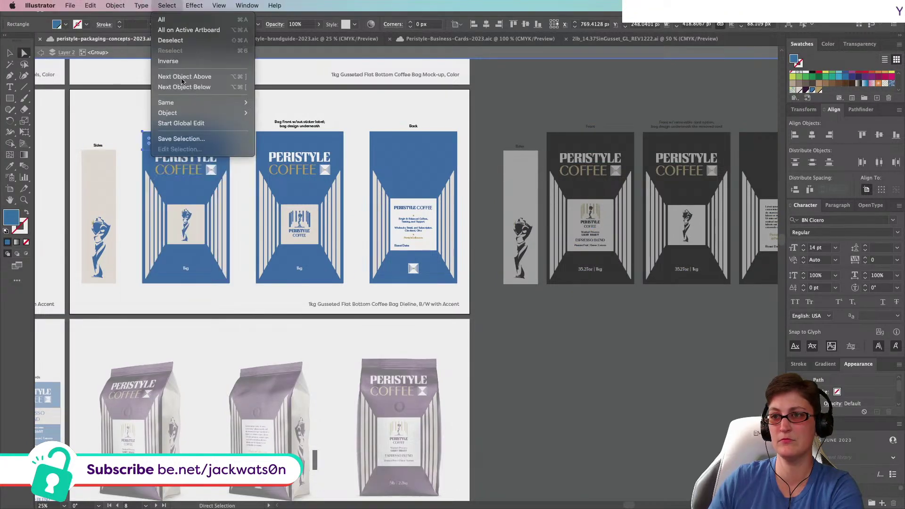
{"action": "mouse_move", "coordinate": [191, 104]}
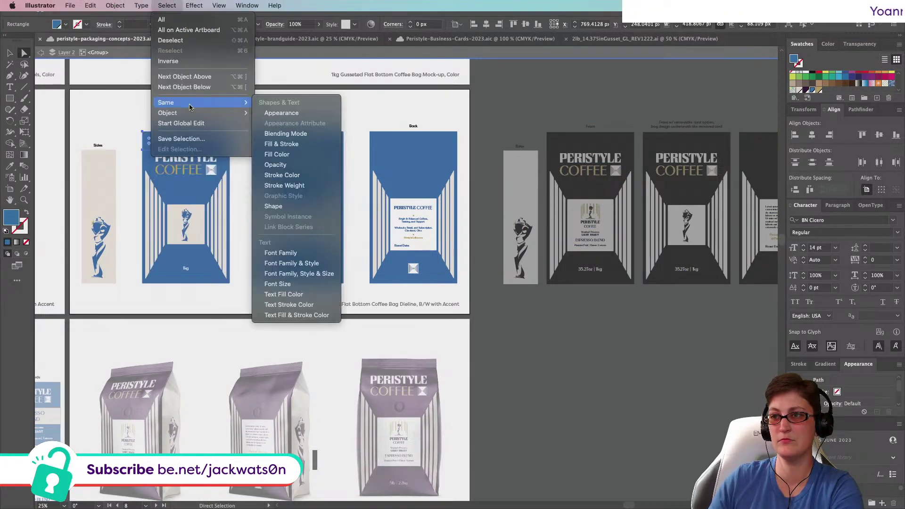
{"action": "left_click", "coordinate": [318, 118]}
{"action": "left_click", "coordinate": [10, 166]}
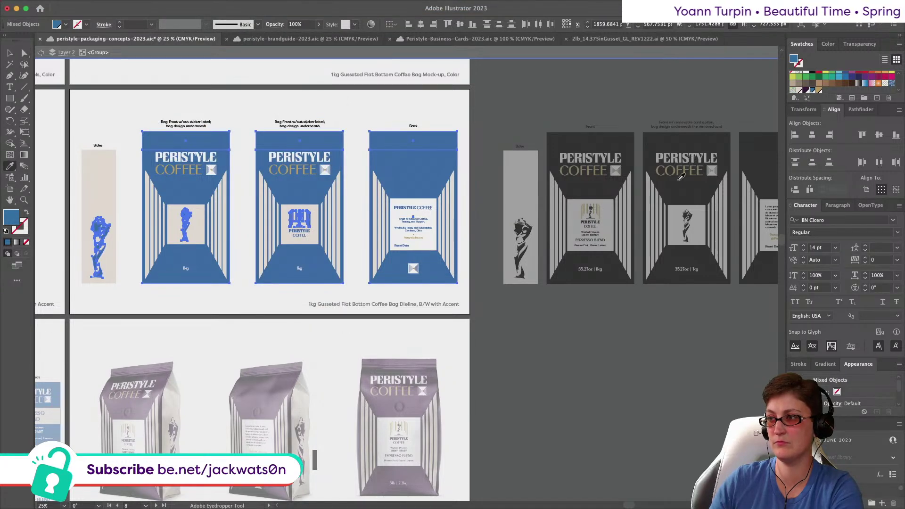
{"action": "left_click", "coordinate": [603, 187]}
Step: Select all shapes matching the beige side panel and recolour them with the white of the PERISTYLE wordmark, leaving the group
{"action": "left_click", "coordinate": [25, 53]}
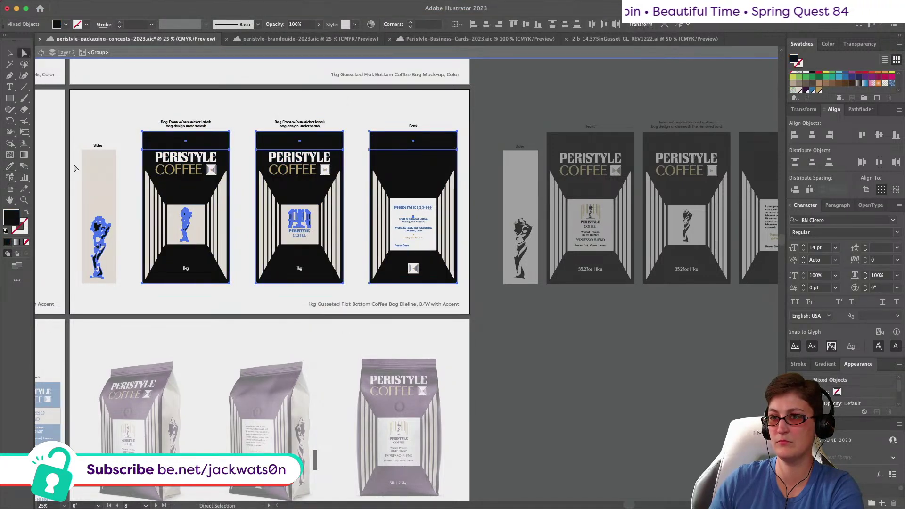
{"action": "left_click", "coordinate": [99, 160]}
{"action": "left_click", "coordinate": [166, 5]}
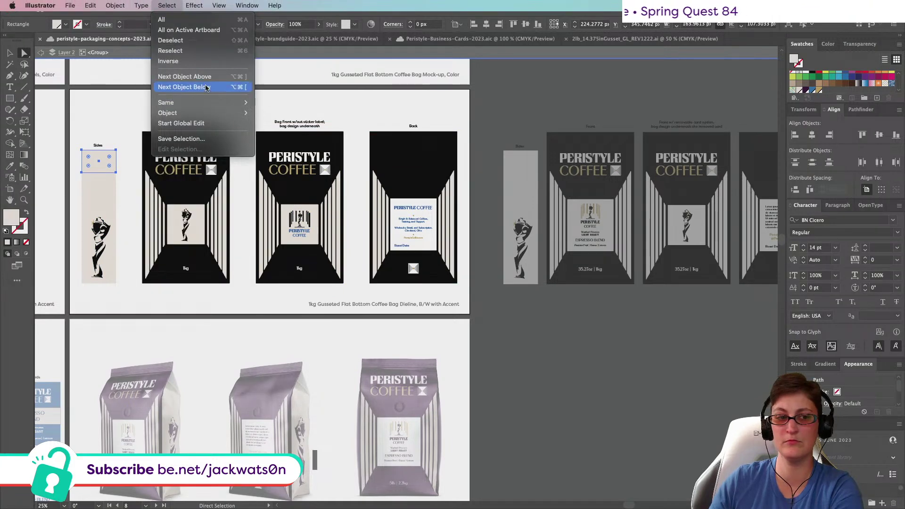
{"action": "mouse_move", "coordinate": [202, 100]}
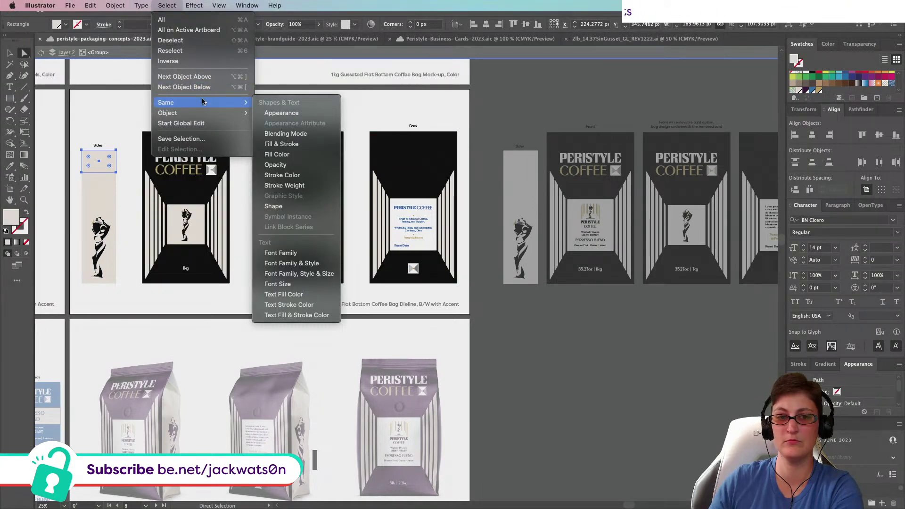
{"action": "left_click", "coordinate": [265, 113]}
{"action": "left_click", "coordinate": [7, 166]}
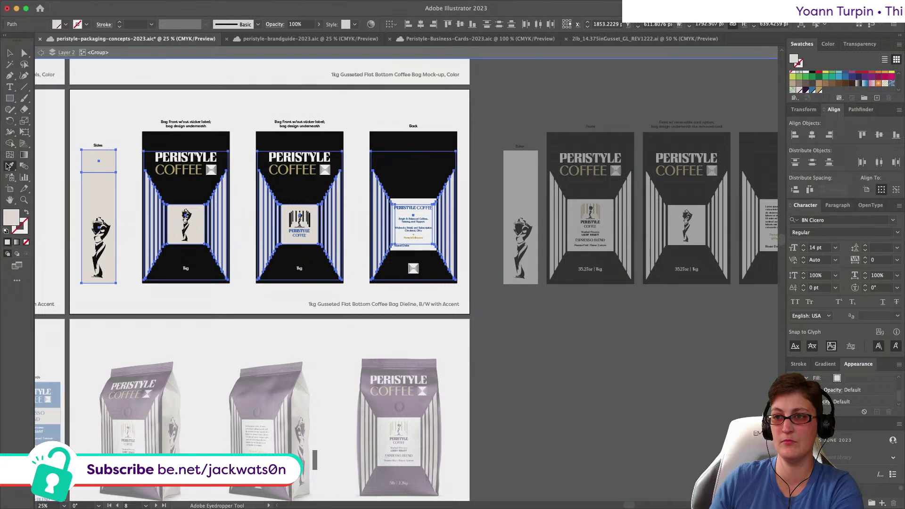
{"action": "left_click", "coordinate": [174, 151]}
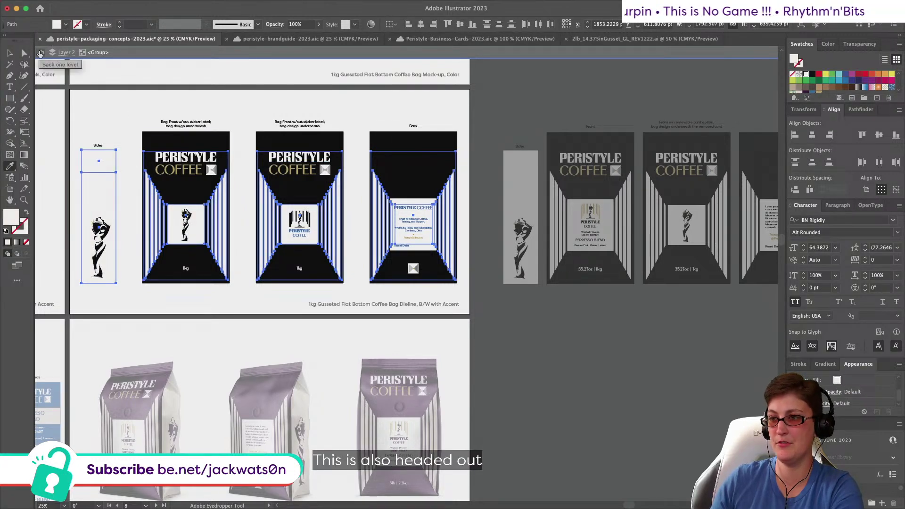
{"action": "left_click", "coordinate": [40, 53]}
Step: Recolour the blue PERISTYLE wordmark, body text and Roast Date line on the bag back black, matching the old black dieline
{"action": "scroll", "coordinate": [339, 127], "scroll_direction": "right", "scroll_amount": 5}
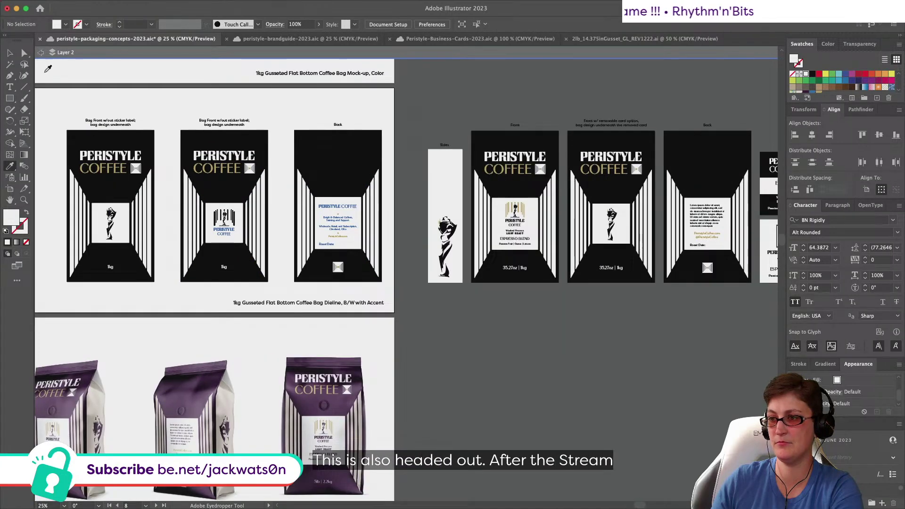
{"action": "left_click", "coordinate": [22, 52]}
{"action": "left_click", "coordinate": [350, 224]}
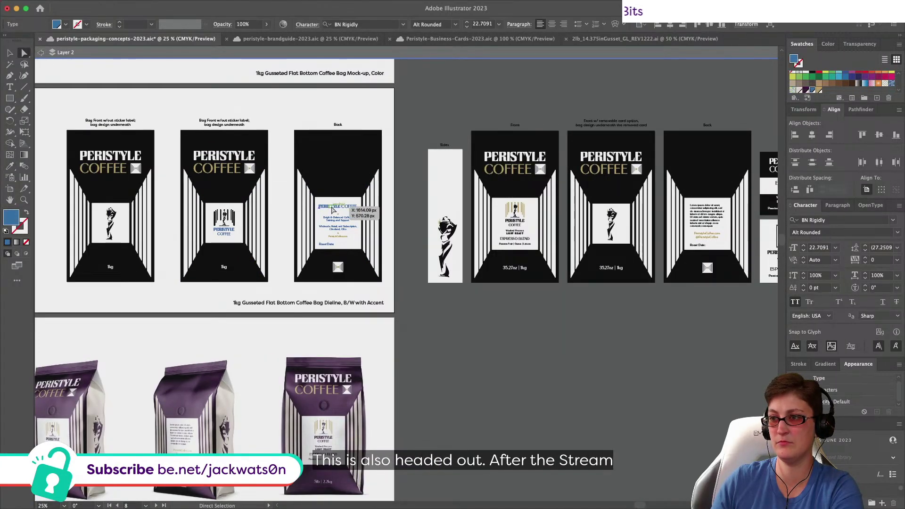
{"action": "left_click", "coordinate": [351, 226], "text": "shift"}
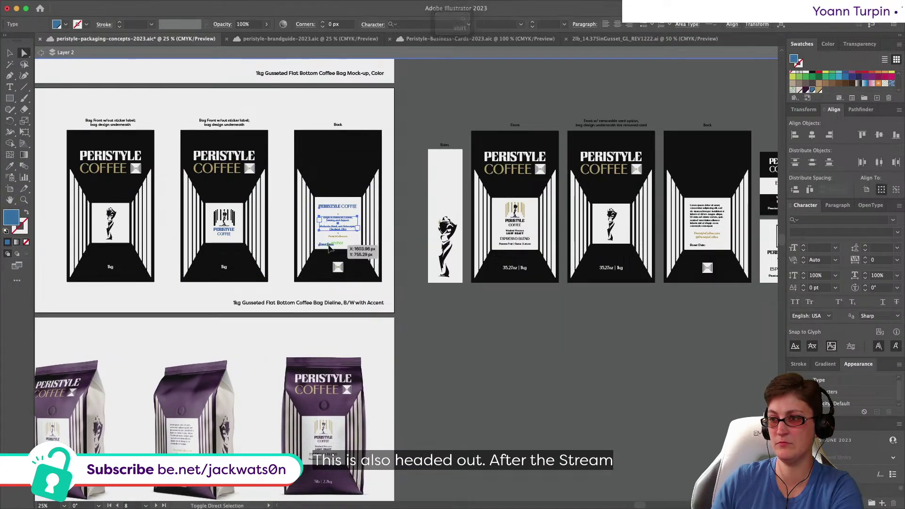
{"action": "scroll", "coordinate": [815, 84], "scroll_direction": "up", "scroll_amount": 2}
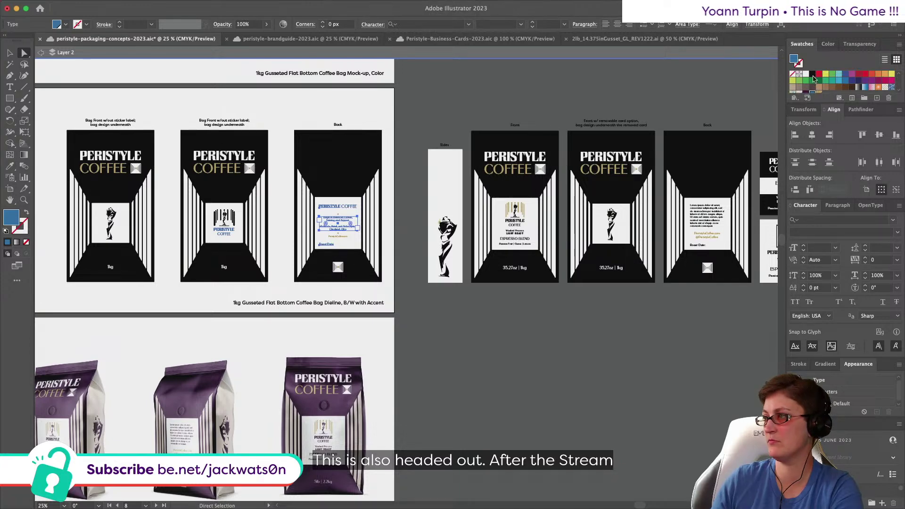
{"action": "left_click", "coordinate": [812, 75]}
{"action": "double_click", "coordinate": [795, 59]}
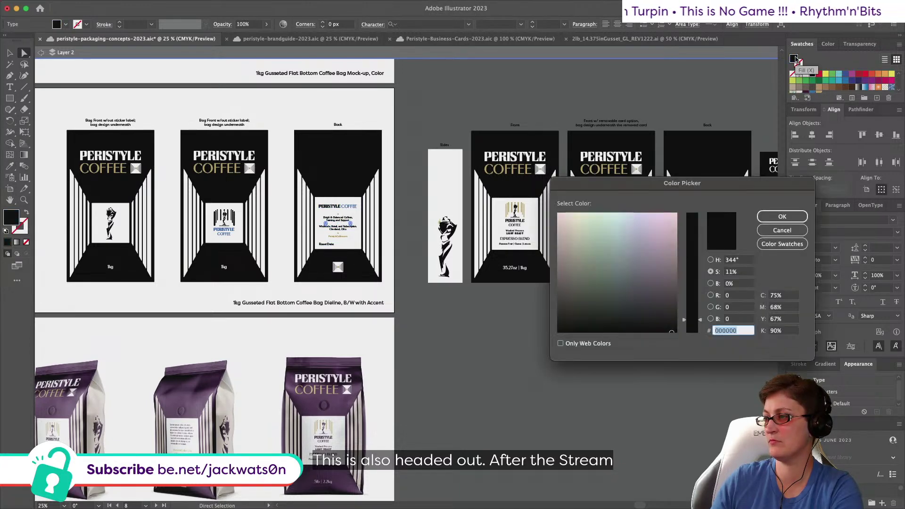
{"action": "left_click", "coordinate": [782, 230]}
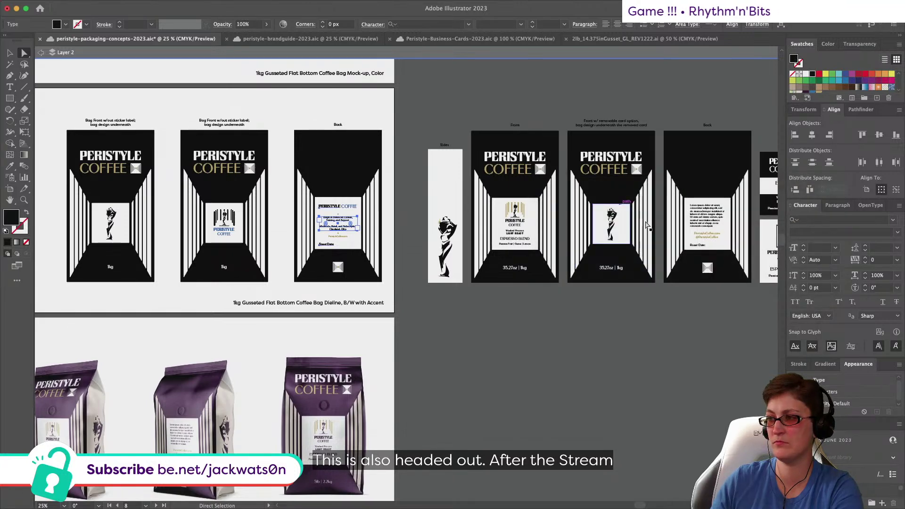
{"action": "scroll", "coordinate": [648, 226], "scroll_direction": "right", "scroll_amount": 3}
{"action": "key", "text": "i"}
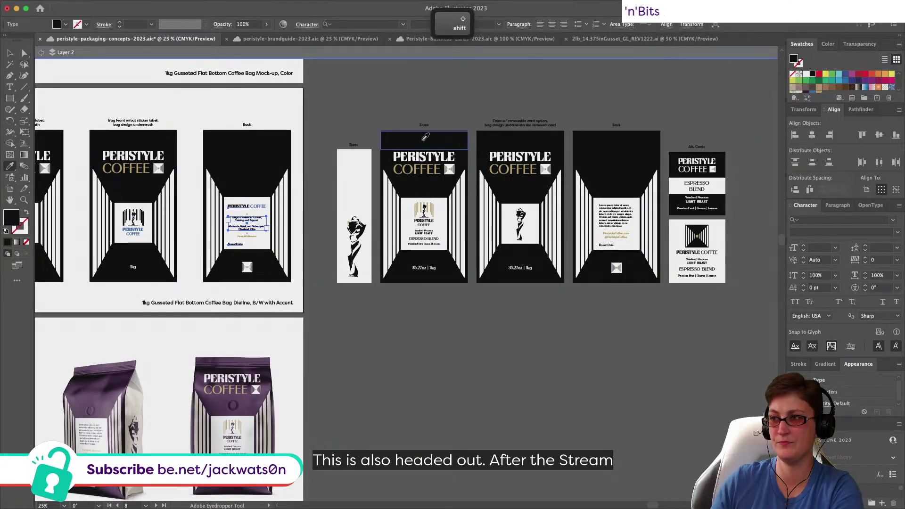
Step: Recolour the blue PERISTYLE COFFEE logo text on the second bag front with the black sampled from the old dieline
{"action": "left_click", "coordinate": [24, 53]}
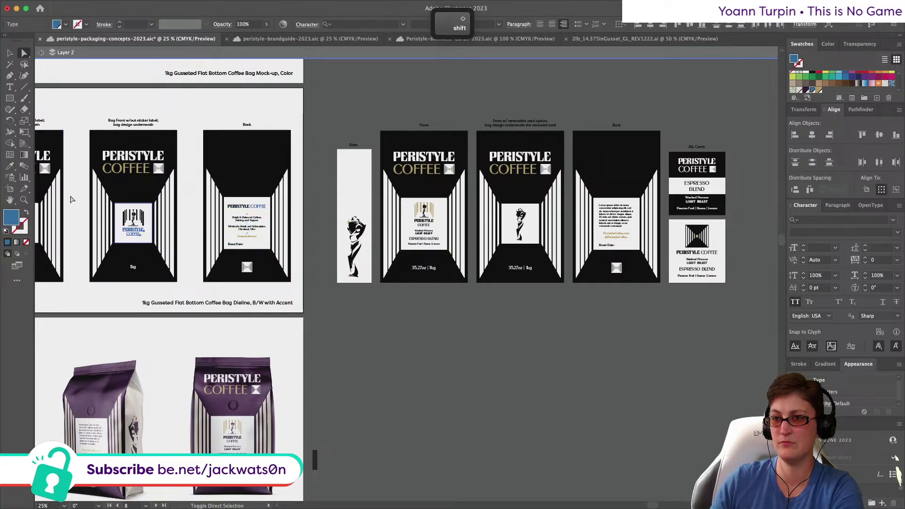
{"action": "key", "text": "i"}
{"action": "left_click", "coordinate": [462, 137]}
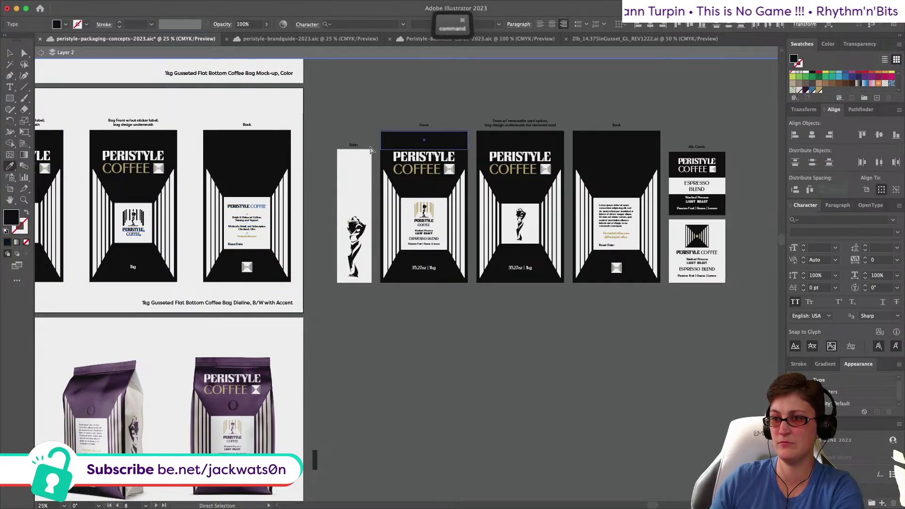
{"action": "key", "text": "shift+super+a"}
Step: Examine the recoloured side, front and back dielines on the B/W with Accent artboard for leftover colour
{"action": "scroll", "coordinate": [358, 141], "scroll_direction": "left", "scroll_amount": 3}
{"action": "scroll", "coordinate": [349, 144], "scroll_direction": "left", "scroll_amount": 3}
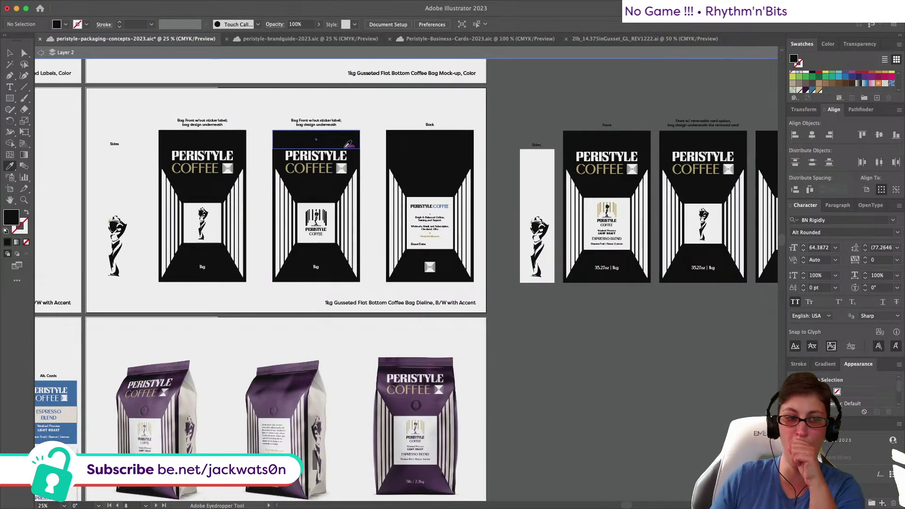
{"action": "scroll", "coordinate": [349, 144], "scroll_direction": "left", "scroll_amount": 2}
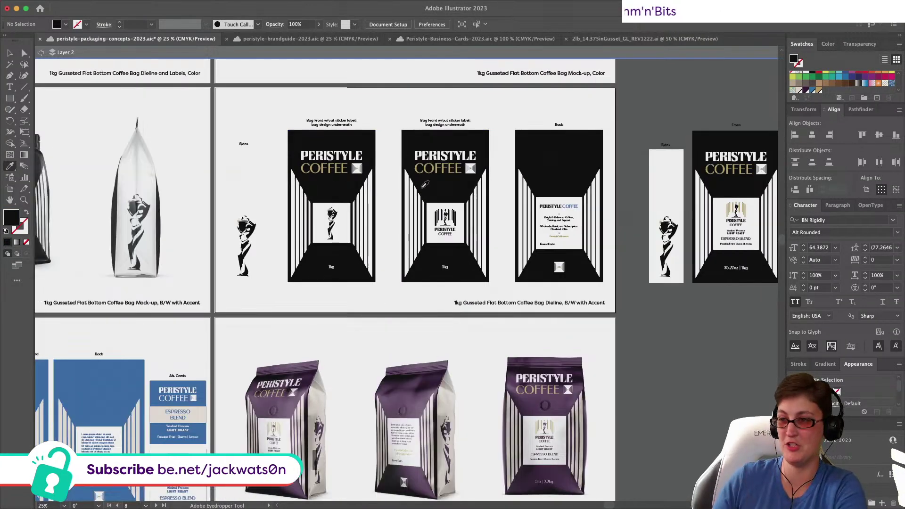
{"action": "scroll", "coordinate": [398, 201], "scroll_direction": "up", "scroll_amount": 5}
{"action": "scroll", "coordinate": [397, 201], "scroll_direction": "up", "scroll_amount": 1}
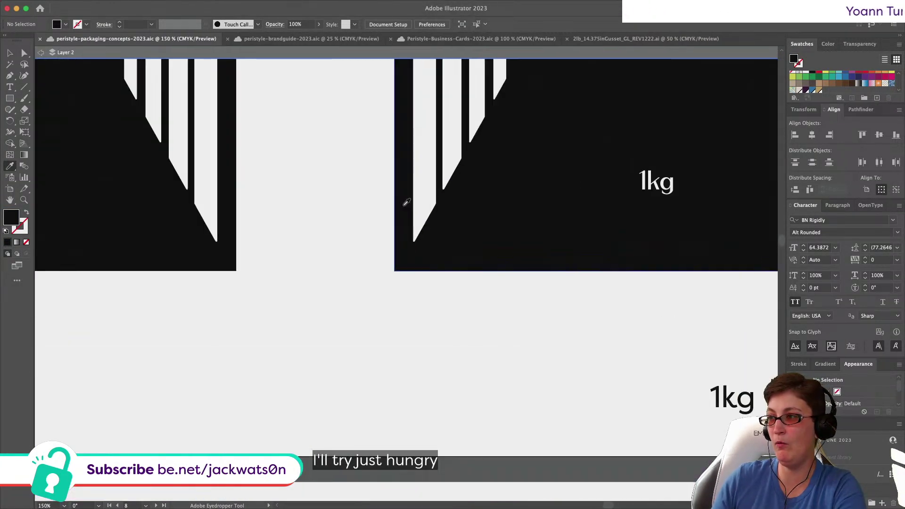
{"action": "scroll", "coordinate": [403, 202], "scroll_direction": "down", "scroll_amount": 5}
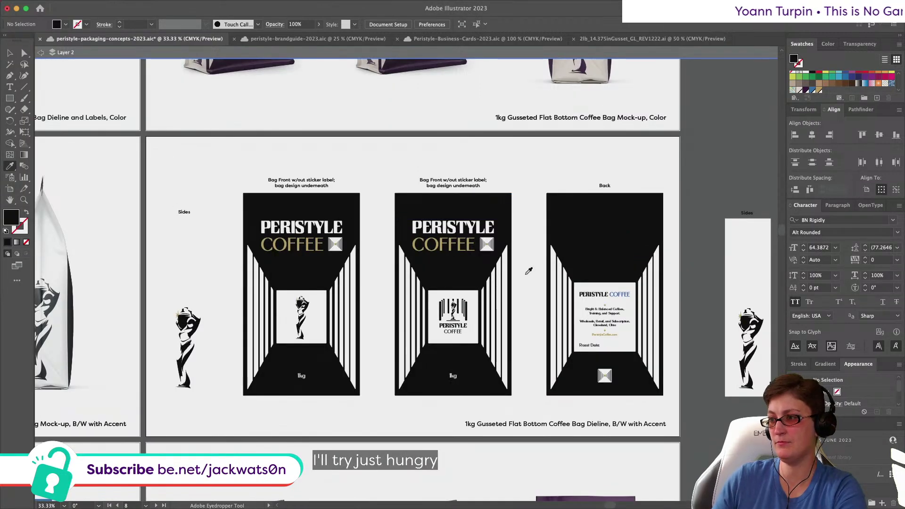
{"action": "scroll", "coordinate": [530, 268], "scroll_direction": "down", "scroll_amount": 1}
Step: Recolour the blue word COFFEE on the bag back's card with the black sampled from the bag
{"action": "scroll", "coordinate": [519, 272], "scroll_direction": "up", "scroll_amount": 2}
{"action": "key", "text": "a"}
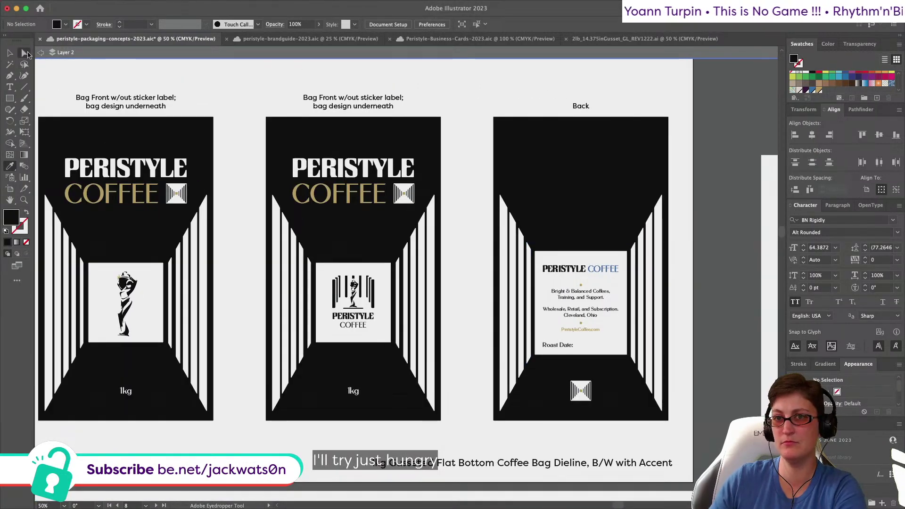
{"action": "left_click", "coordinate": [599, 268]}
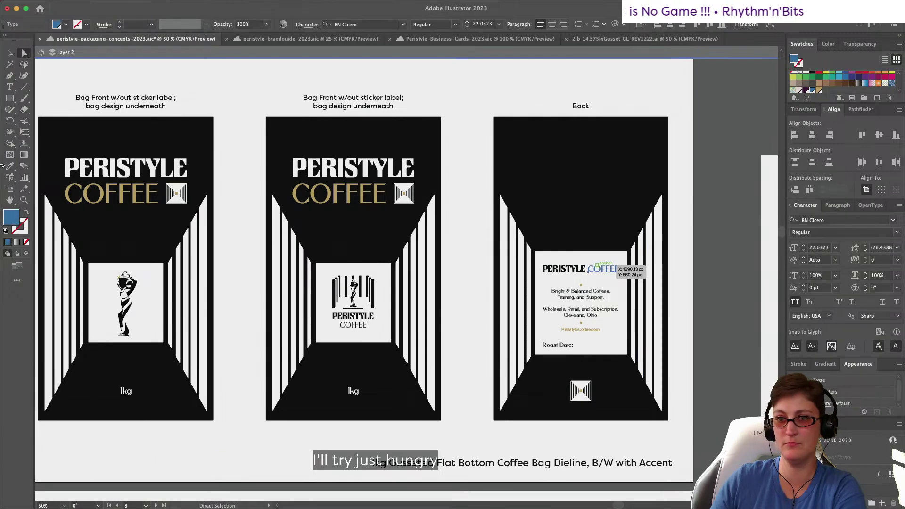
{"action": "key", "text": "i"}
{"action": "left_click", "coordinate": [539, 163], "text": "shift"}
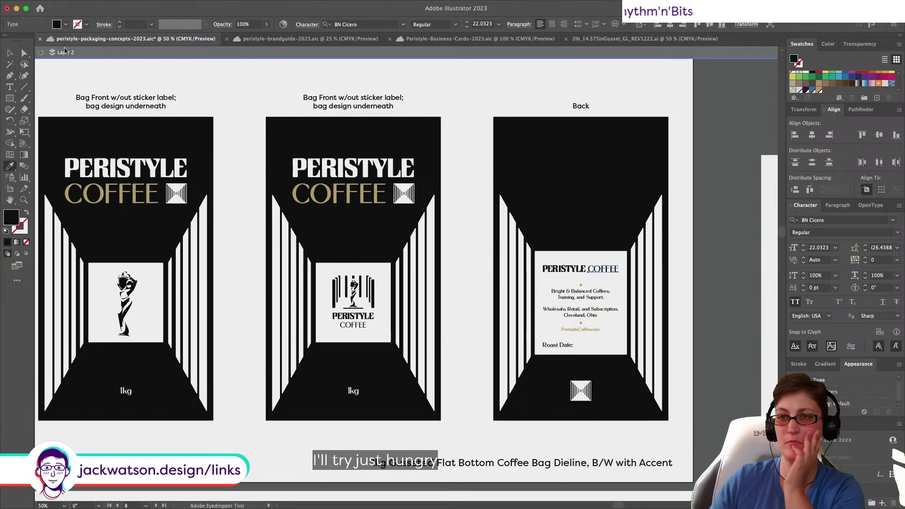
{"action": "left_click", "coordinate": [231, 87]}
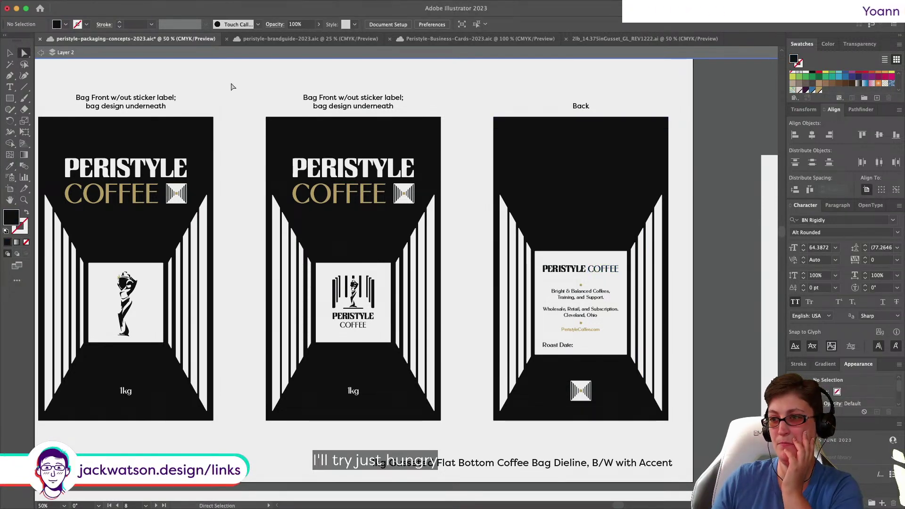
{"action": "scroll", "coordinate": [231, 87], "scroll_direction": "left", "scroll_amount": 5}
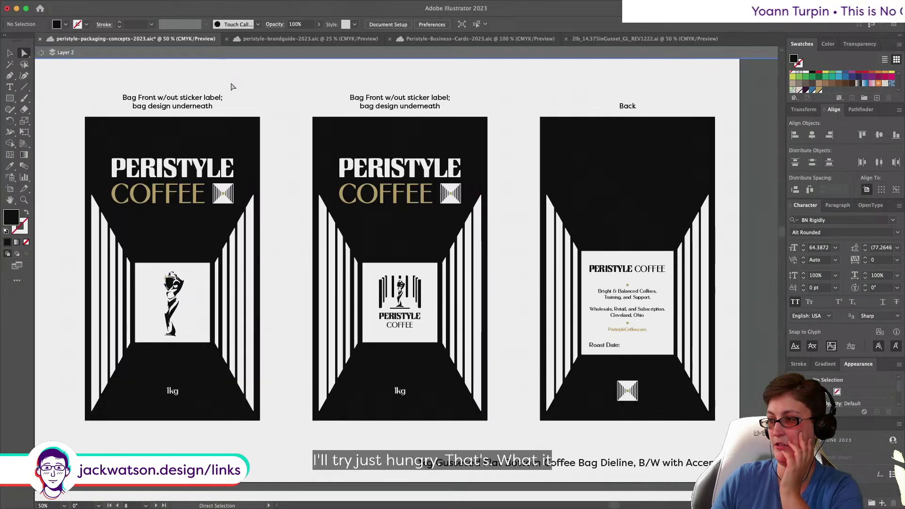
{"action": "scroll", "coordinate": [231, 86], "scroll_direction": "right", "scroll_amount": 3}
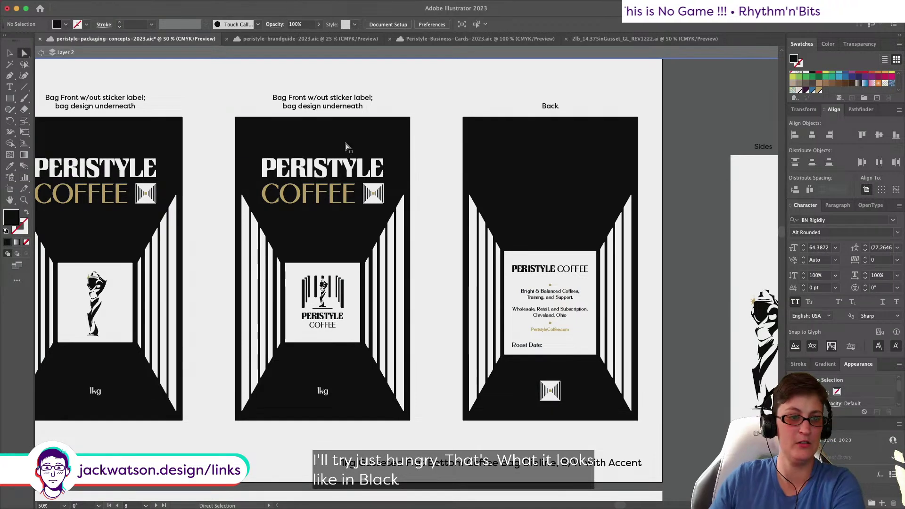
Step: Move the old black dieline from beside the B/W with Accent dieline artboard to the empty canvas beside the sticker-label artboard
{"action": "scroll", "coordinate": [379, 164], "scroll_direction": "down", "scroll_amount": 2}
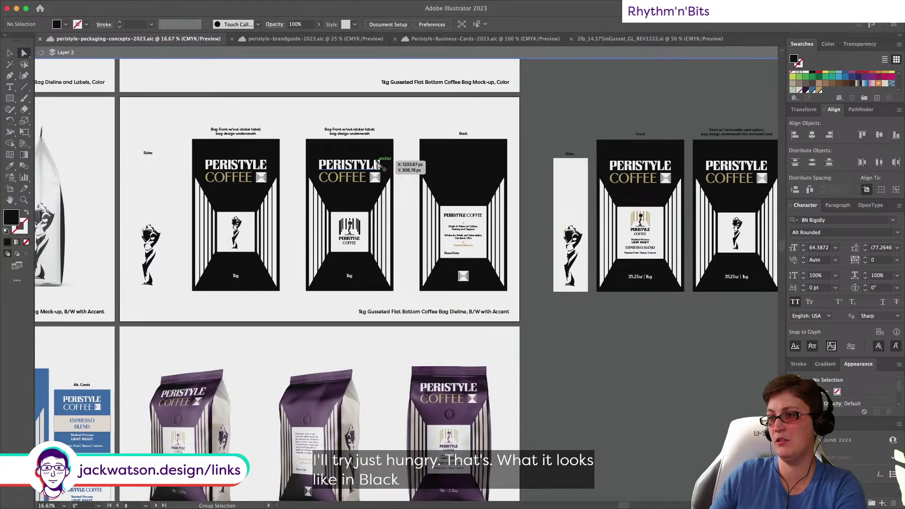
{"action": "scroll", "coordinate": [379, 164], "scroll_direction": "down", "scroll_amount": 1}
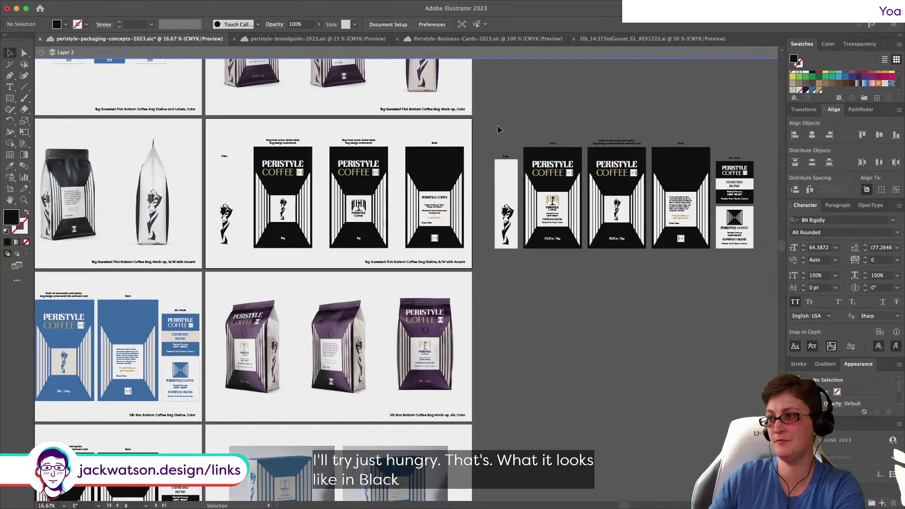
{"action": "left_click_drag", "start_coordinate": [751, 283], "coordinate": [589, 272]}
{"action": "key", "text": "cmd+x"}
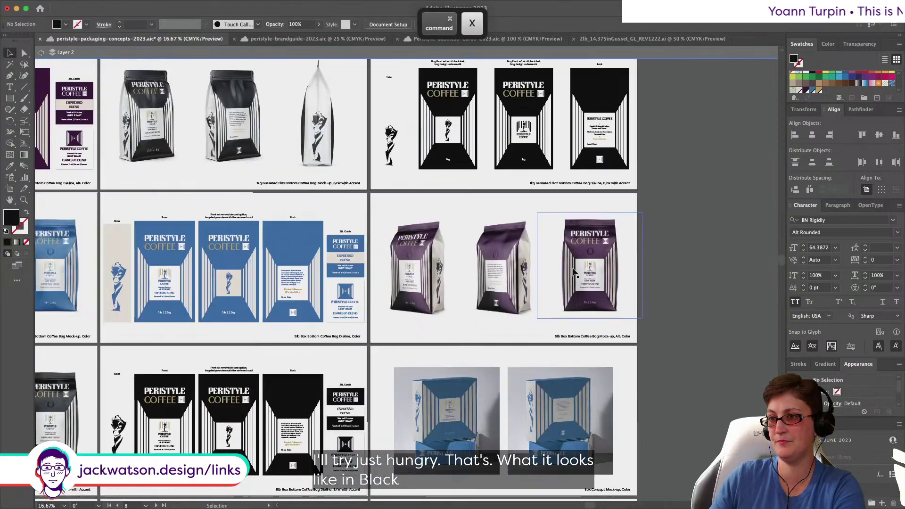
{"action": "scroll", "coordinate": [574, 272], "scroll_direction": "left", "scroll_amount": 10}
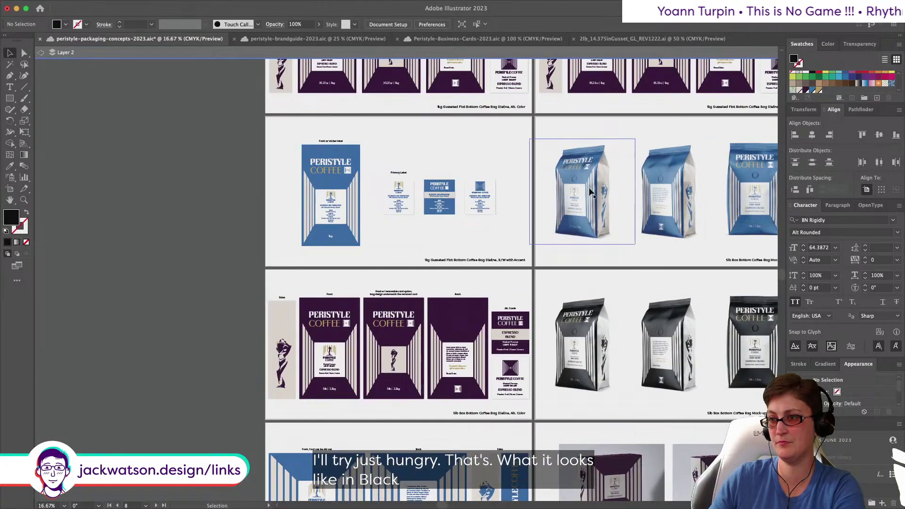
{"action": "scroll", "coordinate": [356, 191], "scroll_direction": "up", "scroll_amount": 3}
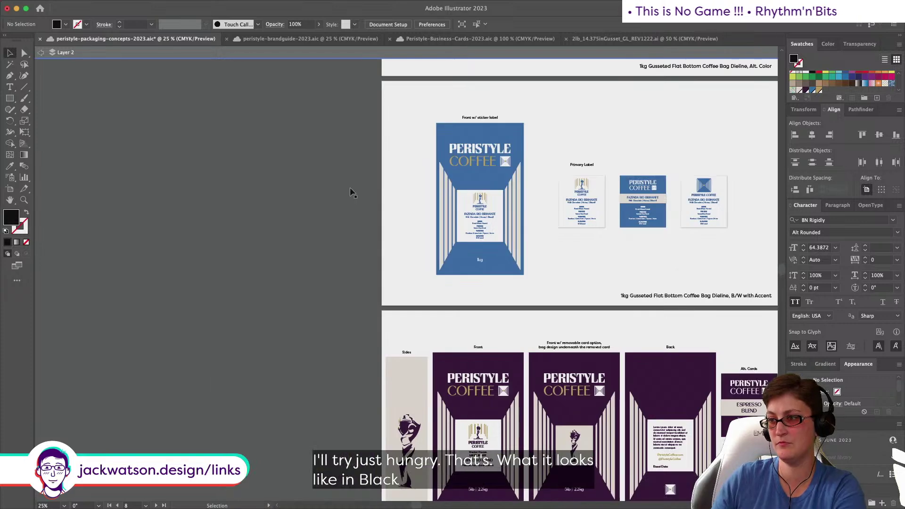
{"action": "key", "text": "cmd+v"}
{"action": "left_click_drag", "start_coordinate": [349, 191], "coordinate": [12, 100]}
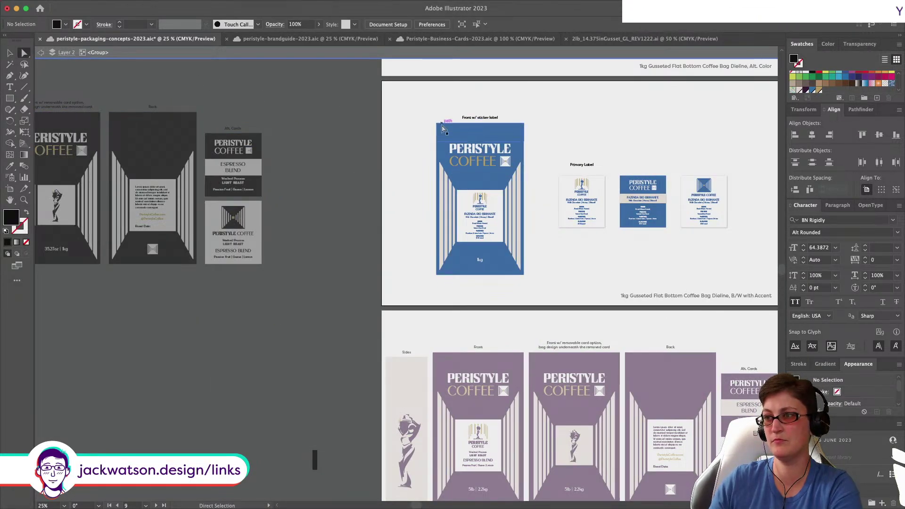
Step: Recolour every blue fill on the sticker-label bag front and primary labels with black sampled from the old dieline
{"action": "left_click", "coordinate": [442, 128]}
{"action": "left_click", "coordinate": [166, 5]}
{"action": "mouse_move", "coordinate": [186, 106]}
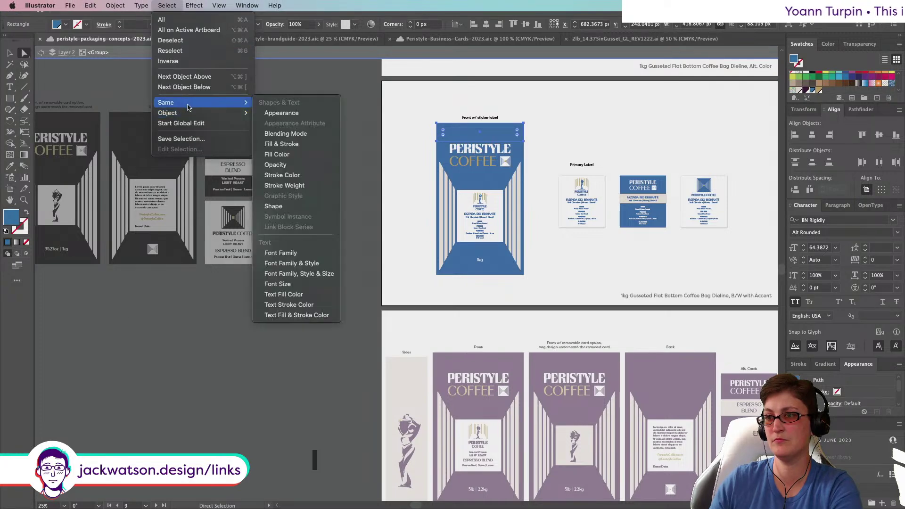
{"action": "left_click", "coordinate": [277, 154]}
{"action": "key", "text": "i"}
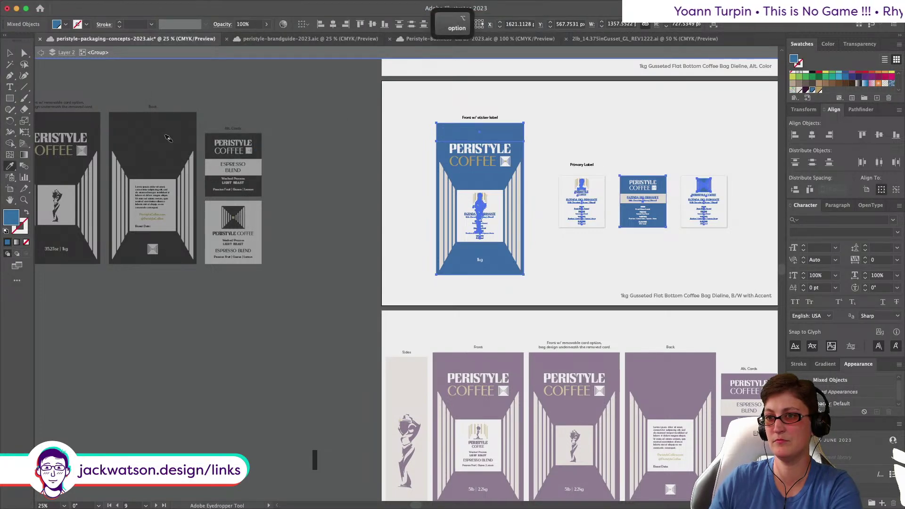
{"action": "left_click", "coordinate": [195, 133]}
{"action": "scroll", "coordinate": [183, 124], "scroll_direction": "right", "scroll_amount": 5}
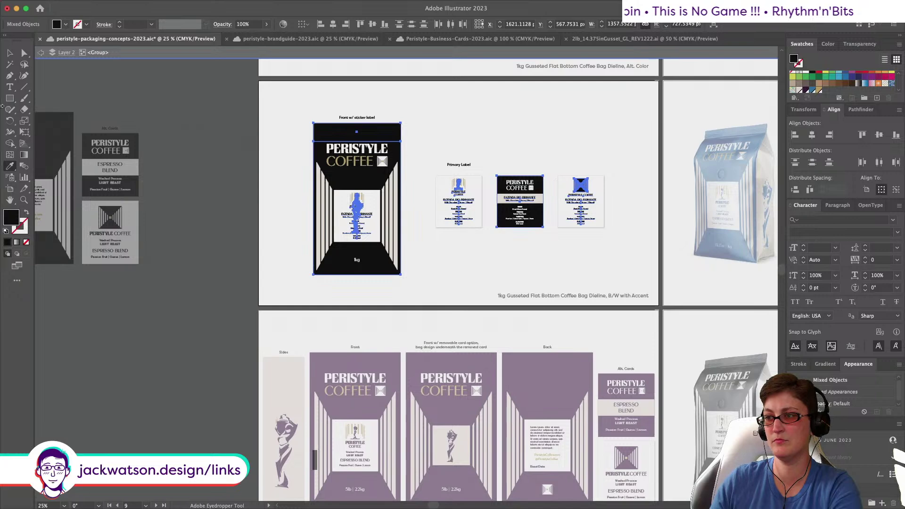
{"action": "left_click", "coordinate": [21, 56]}
{"action": "left_click", "coordinate": [173, 204]}
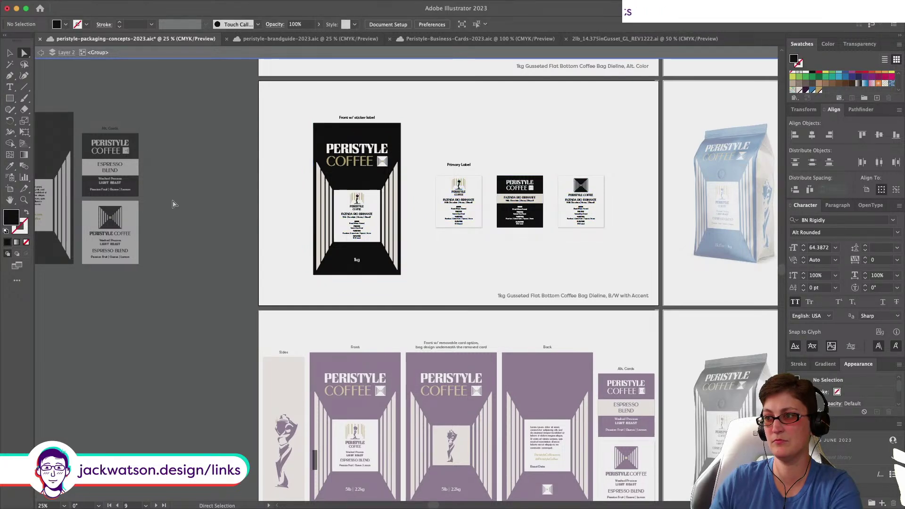
Step: Recolour the beige band on the middle primary label with the white sampled from the old black dieline
{"action": "scroll", "coordinate": [172, 203], "scroll_direction": "left", "scroll_amount": 3}
{"action": "scroll", "coordinate": [173, 203], "scroll_direction": "left", "scroll_amount": 2}
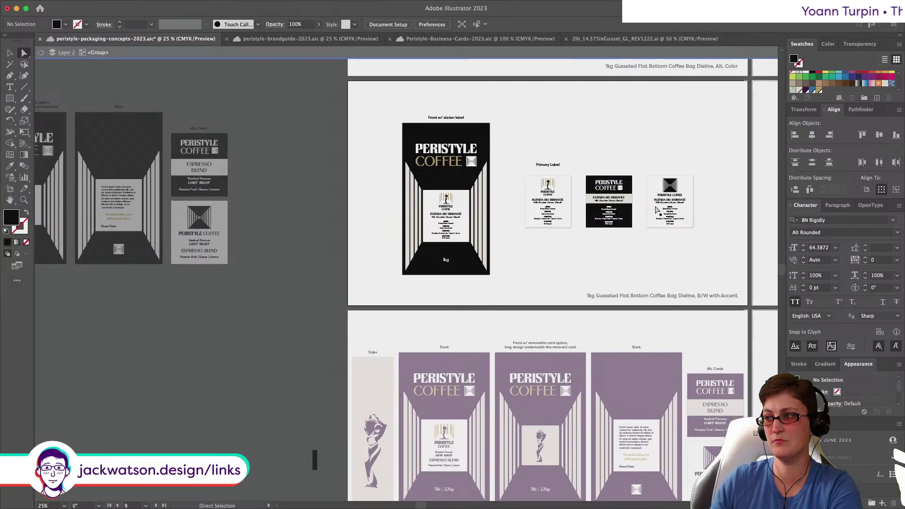
{"action": "left_click", "coordinate": [632, 198]}
{"action": "left_click", "coordinate": [194, 5]}
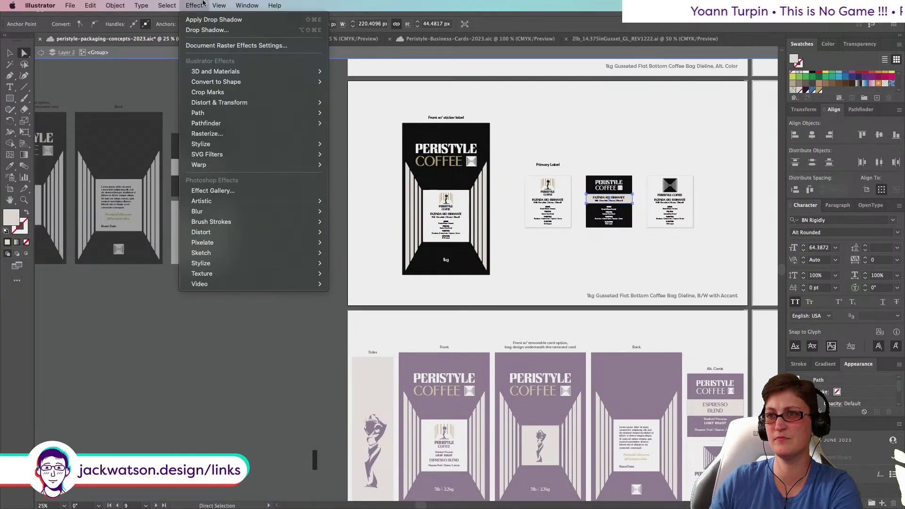
{"action": "mouse_move", "coordinate": [173, 4]}
{"action": "mouse_move", "coordinate": [202, 102]}
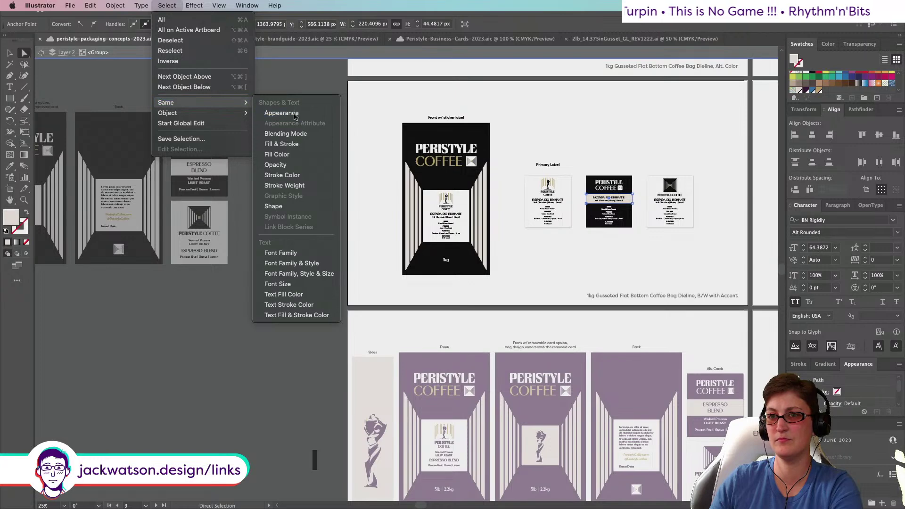
{"action": "left_click", "coordinate": [297, 113]}
{"action": "left_click", "coordinate": [13, 171]}
{"action": "left_click", "coordinate": [140, 200]}
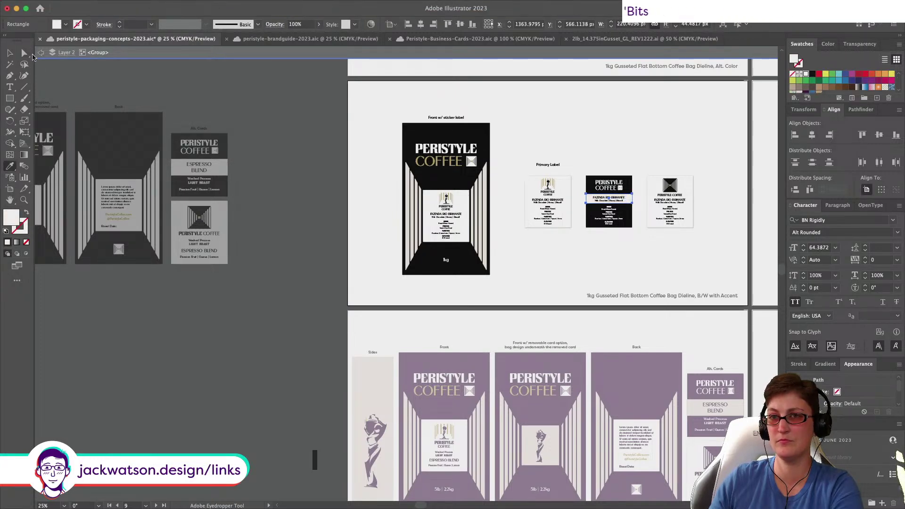
Step: Recolour the beige column stripes on the bag front with the white sampled from its sticker label
{"action": "left_click", "coordinate": [24, 54]}
{"action": "left_click", "coordinate": [487, 207]}
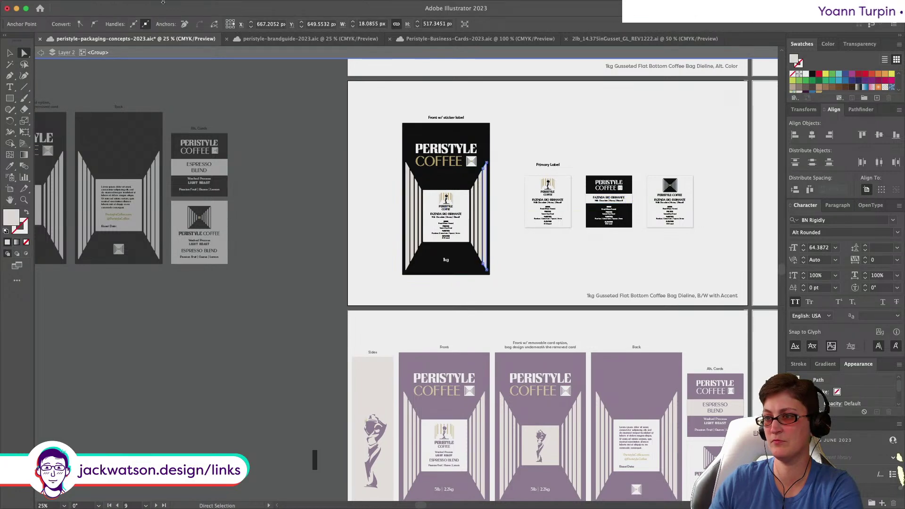
{"action": "left_click", "coordinate": [167, 6]}
{"action": "mouse_move", "coordinate": [207, 102]}
{"action": "left_click", "coordinate": [281, 113]}
{"action": "key", "text": "i"}
{"action": "left_click", "coordinate": [465, 203]}
{"action": "scroll", "coordinate": [360, 149], "scroll_direction": "right", "scroll_amount": 5}
{"action": "key", "text": "shift+super+a"}
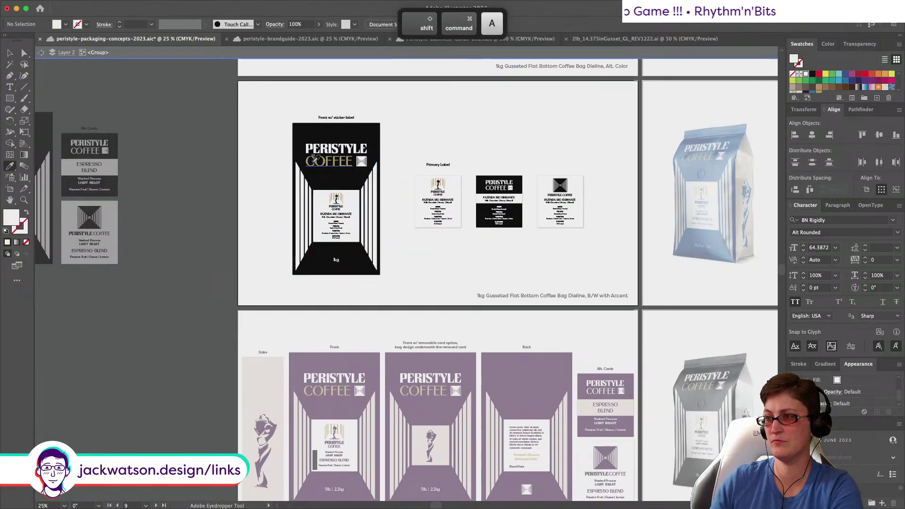
Step: Isolate the logo on the old black dieline's front card and copy it
{"action": "key", "text": "super+minus"}
{"action": "scroll", "coordinate": [144, 153], "scroll_direction": "left", "scroll_amount": 6}
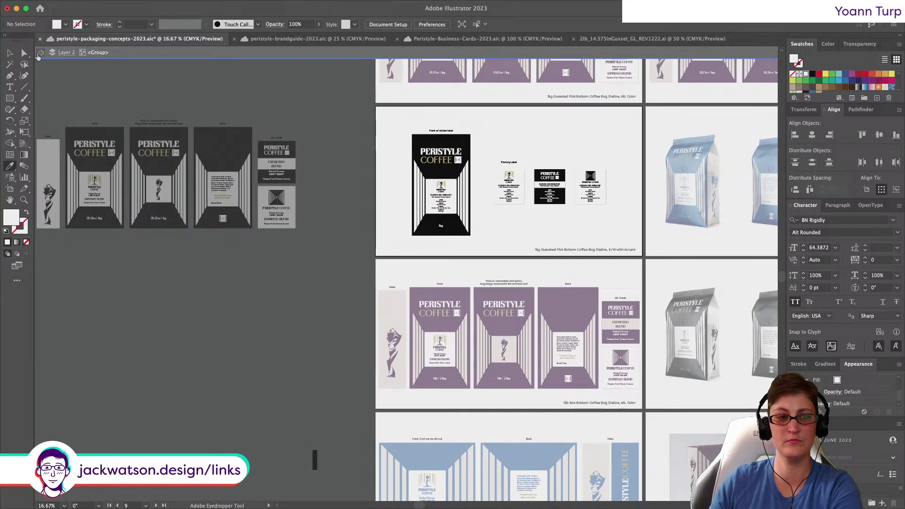
{"action": "left_click", "coordinate": [39, 54]}
{"action": "left_click", "coordinate": [91, 180]}
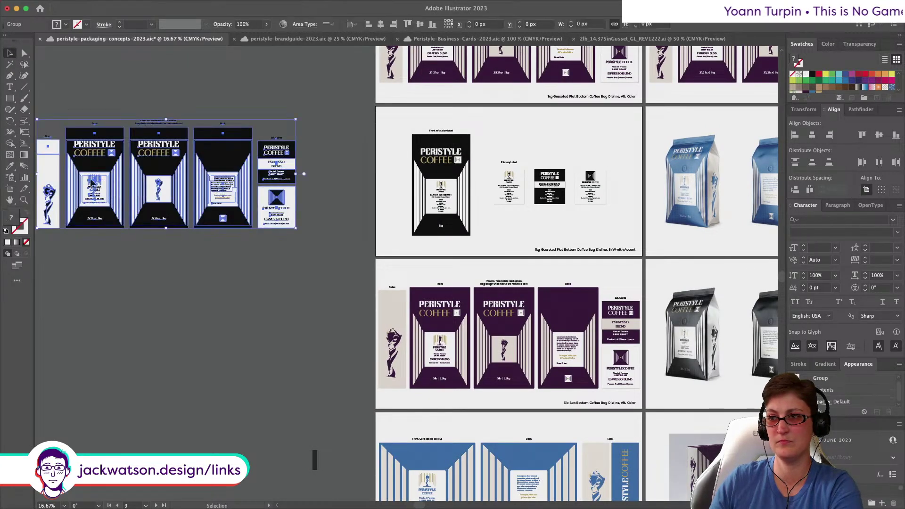
{"action": "double_click", "coordinate": [96, 181]}
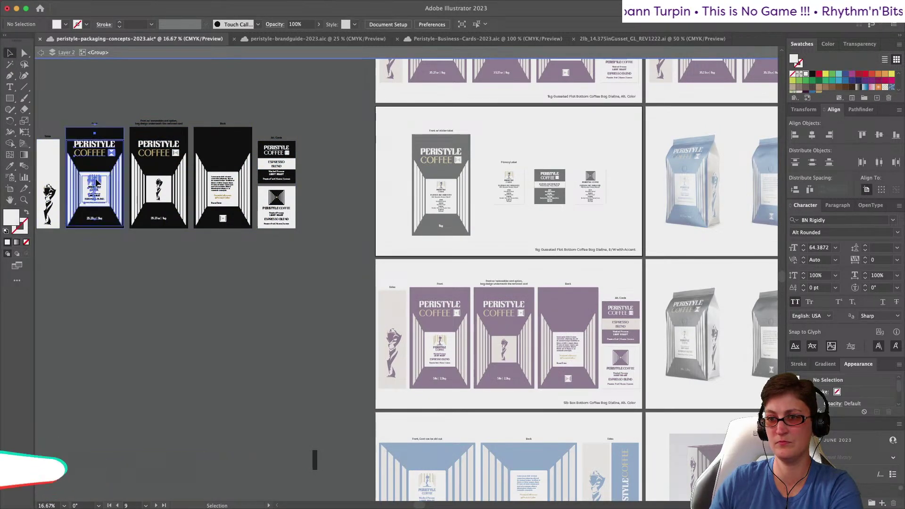
{"action": "double_click", "coordinate": [97, 182]}
{"action": "left_click", "coordinate": [96, 182]}
{"action": "double_click", "coordinate": [96, 182]}
{"action": "left_click", "coordinate": [96, 182]}
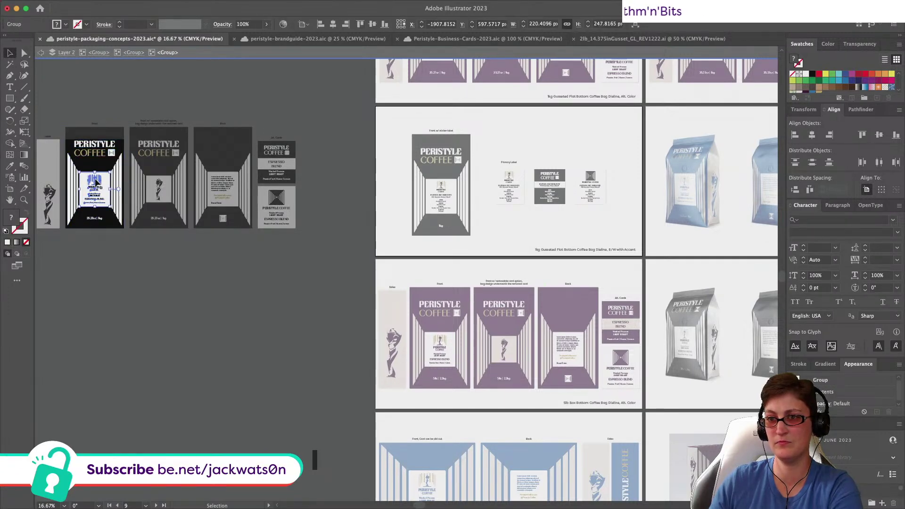
{"action": "double_click", "coordinate": [95, 182]}
{"action": "left_click", "coordinate": [95, 182]}
{"action": "double_click", "coordinate": [95, 182]}
{"action": "key", "text": "super+c"}
Step: Leave isolation mode and delete the old black dieline beside the sticker-label artboard
{"action": "left_click", "coordinate": [60, 53]}
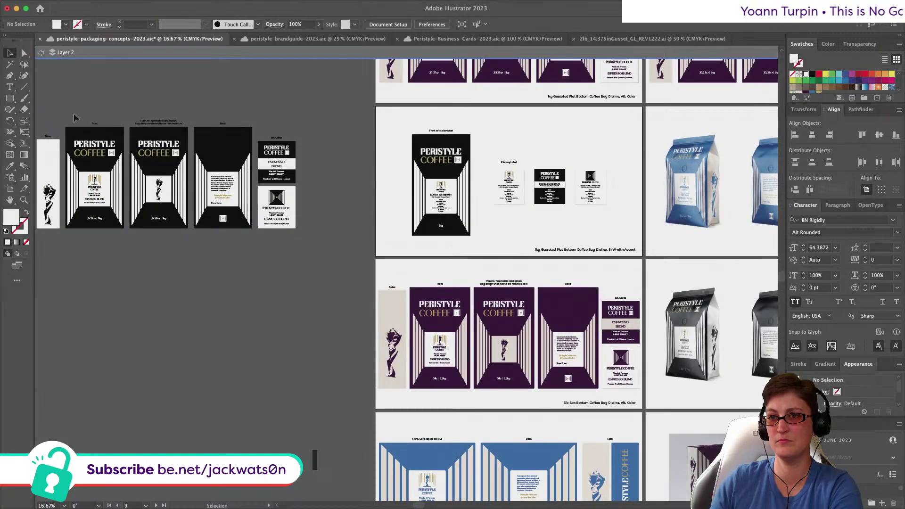
{"action": "scroll", "coordinate": [71, 85], "scroll_direction": "left", "scroll_amount": 3}
{"action": "key", "text": "super+a"}
{"action": "key", "text": "super+x"}
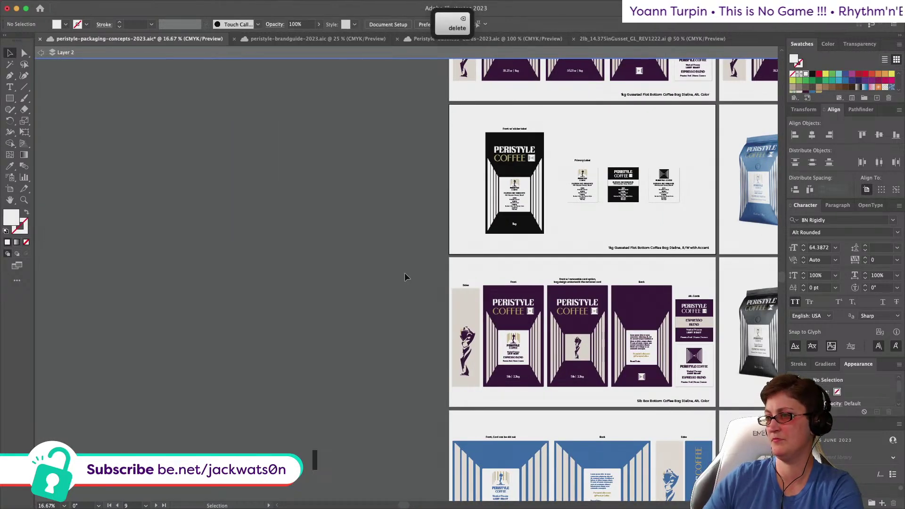
Step: Examine the 1kg dieline, mock-up and sticker-label artboards across the document
{"action": "scroll", "coordinate": [559, 208], "scroll_direction": "right", "scroll_amount": 15}
{"action": "scroll", "coordinate": [558, 208], "scroll_direction": "down", "scroll_amount": 3}
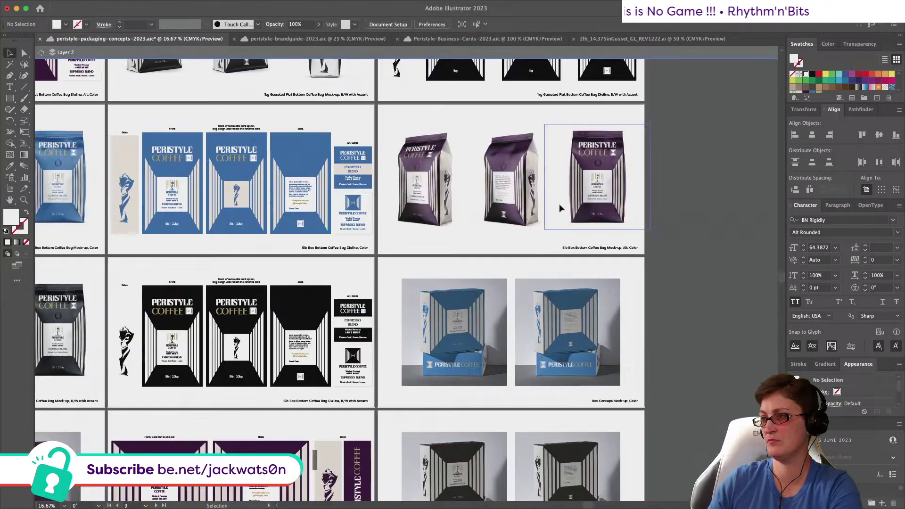
{"action": "scroll", "coordinate": [559, 205], "scroll_direction": "left", "scroll_amount": 10}
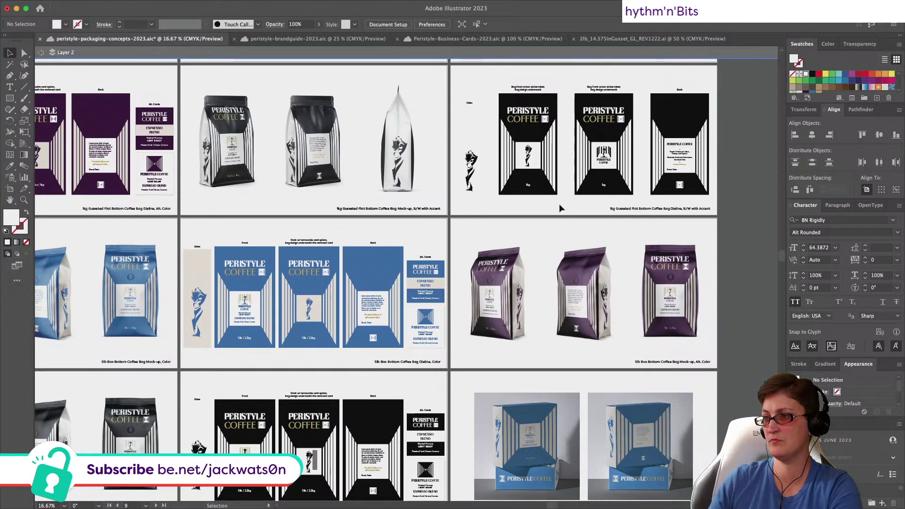
{"action": "scroll", "coordinate": [558, 206], "scroll_direction": "left", "scroll_amount": 3}
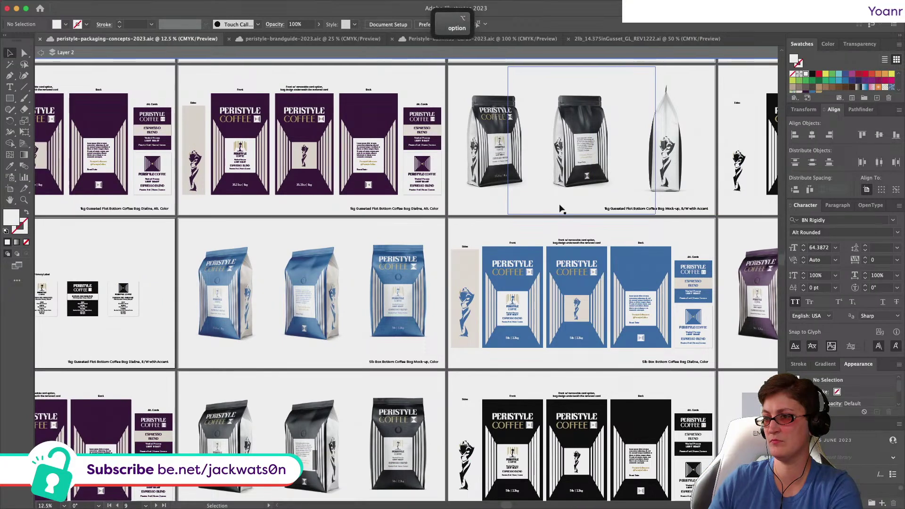
{"action": "scroll", "coordinate": [559, 203], "scroll_direction": "down", "scroll_amount": 2}
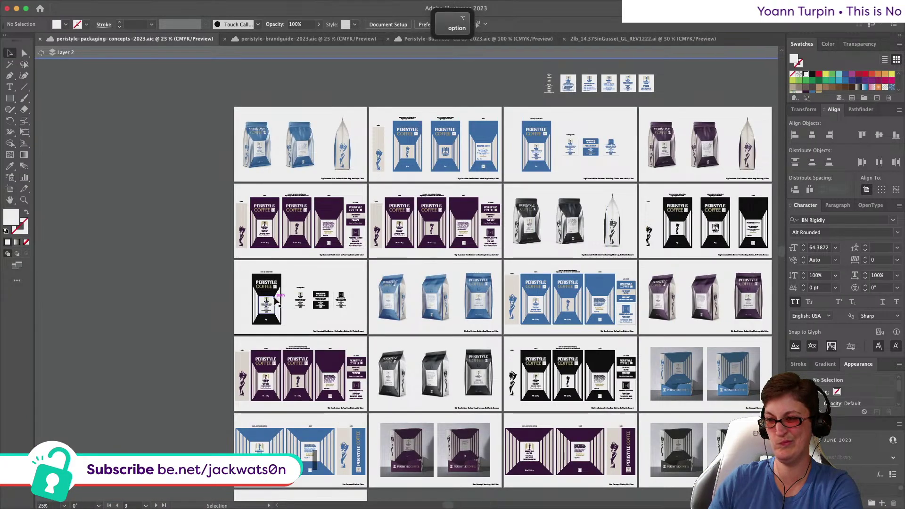
{"action": "scroll", "coordinate": [275, 288], "scroll_direction": "up", "scroll_amount": 3}
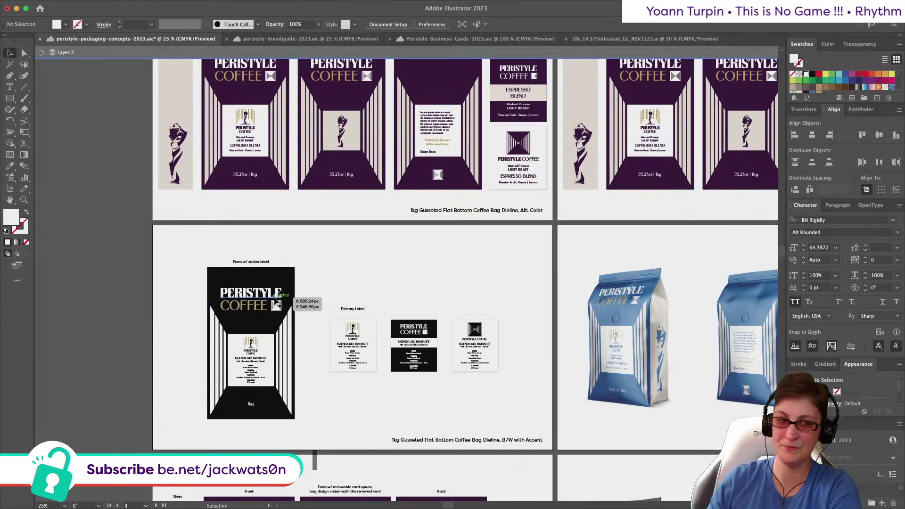
{"action": "scroll", "coordinate": [282, 304], "scroll_direction": "down", "scroll_amount": 1}
{"action": "scroll", "coordinate": [282, 304], "scroll_direction": "left", "scroll_amount": 1}
Step: Isolate the sticker label group on the black bag front, undoing any accidental moves
{"action": "scroll", "coordinate": [293, 306], "scroll_direction": "up", "scroll_amount": 5}
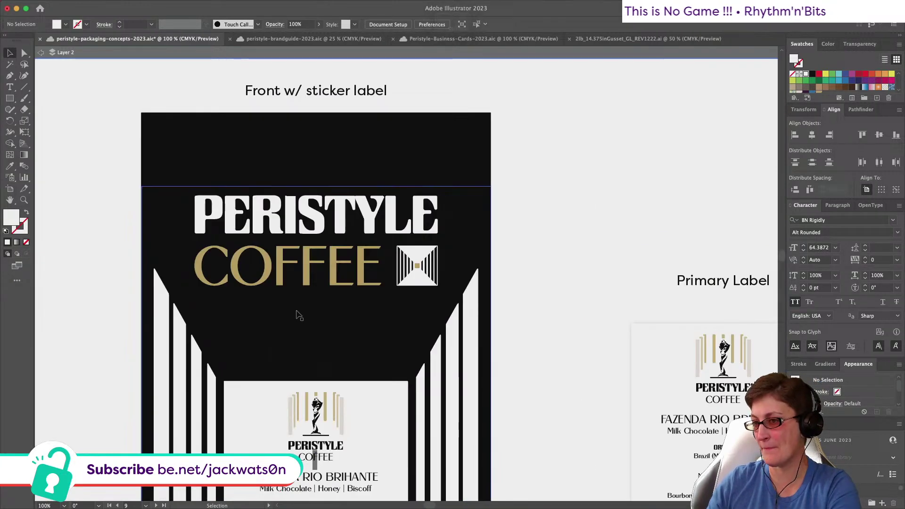
{"action": "left_click", "coordinate": [326, 307]}
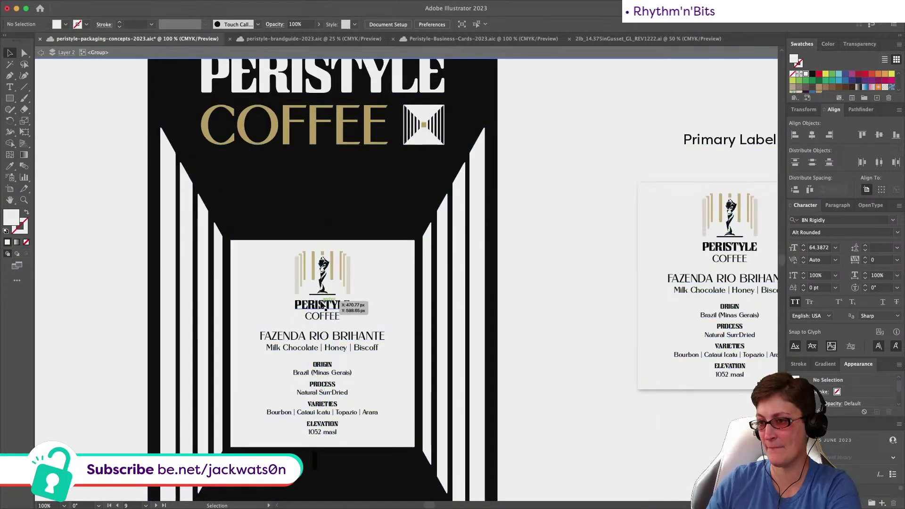
{"action": "double_click", "coordinate": [325, 307]}
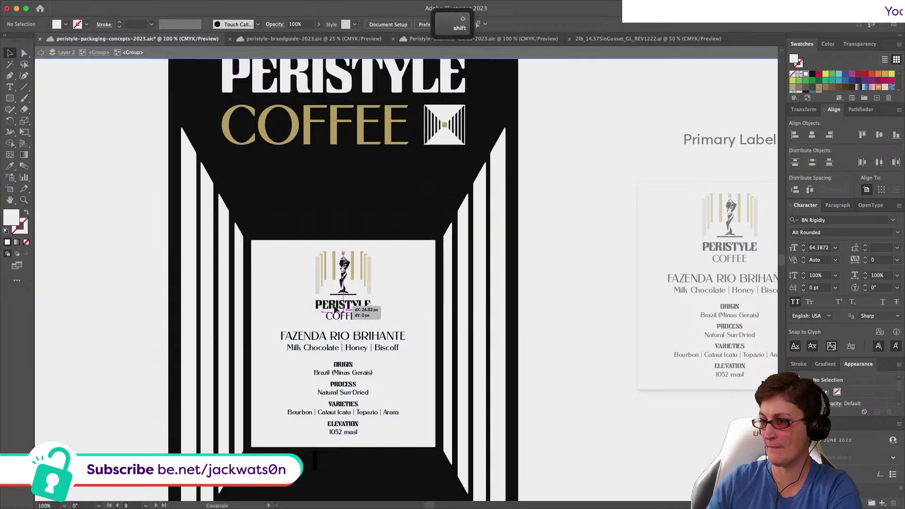
{"action": "key", "text": "super+z"}
{"action": "double_click", "coordinate": [314, 306]}
{"action": "left_click_drag", "start_coordinate": [314, 307], "coordinate": [514, 316]}
{"action": "key", "text": "super+z"}
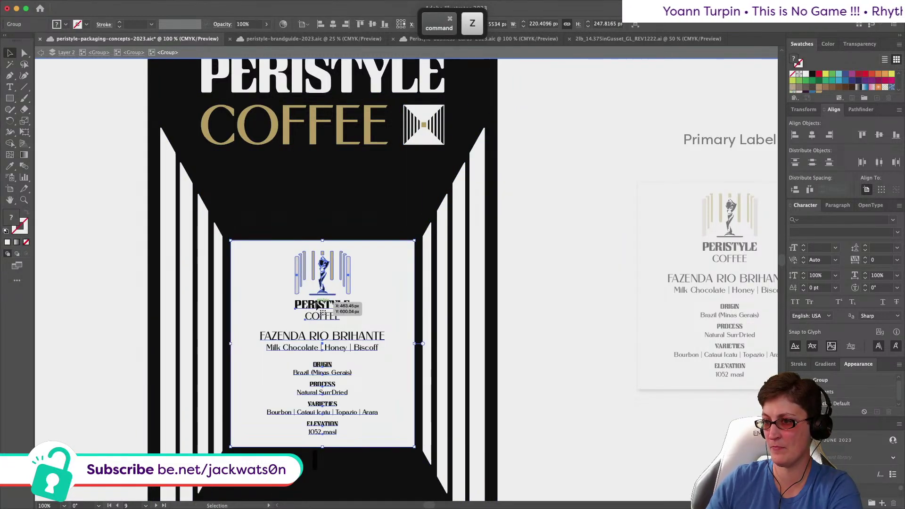
Step: Paste the copied logo into the bag front's sticker label and scale it to the old logo's 66.1867 px width
{"action": "double_click", "coordinate": [317, 305]}
{"action": "key", "text": "super+f"}
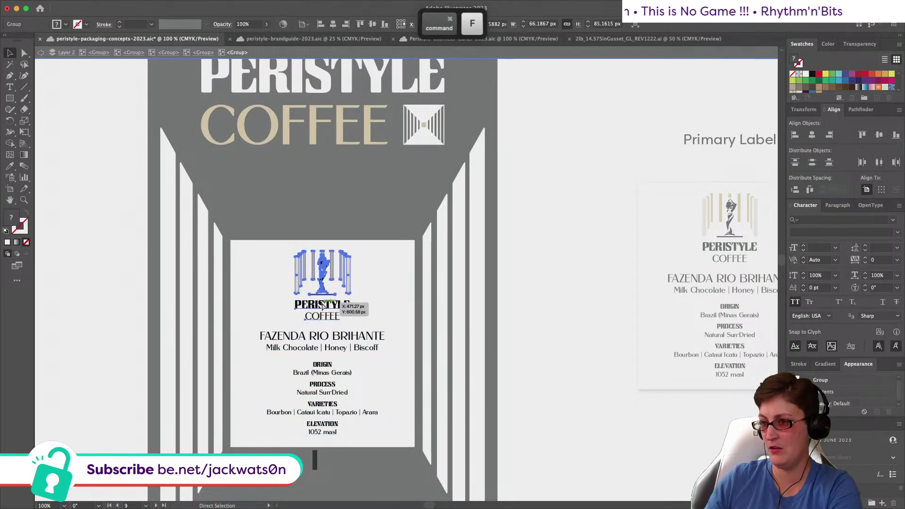
{"action": "key", "text": "super+v"}
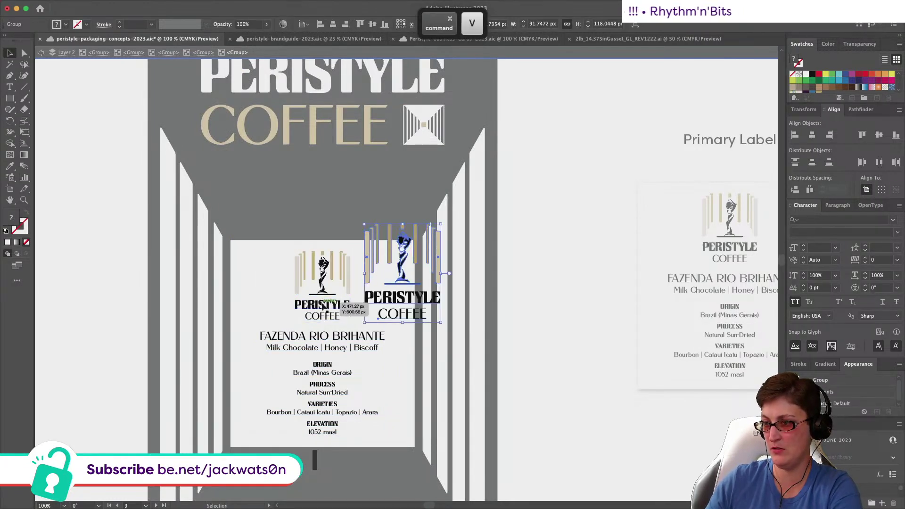
{"action": "left_click", "coordinate": [340, 313]}
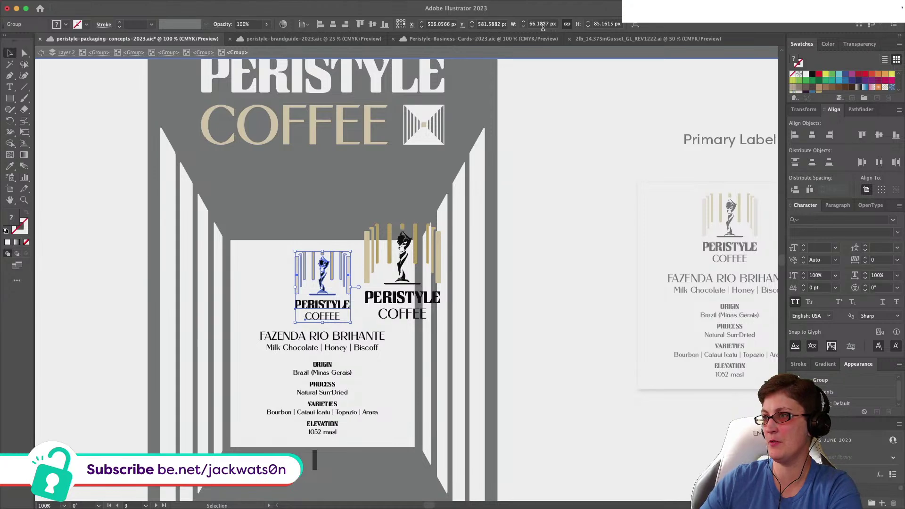
{"action": "key", "text": "super+z"}
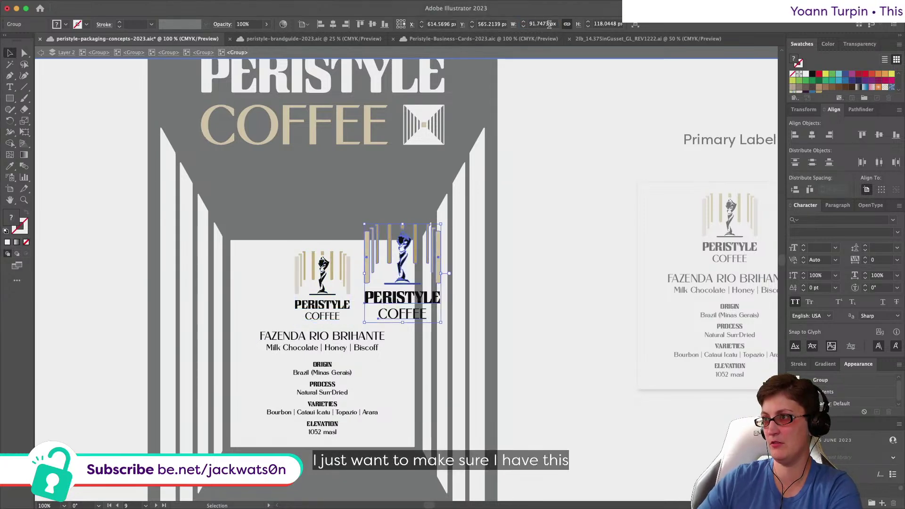
{"action": "key", "text": "super+z"}
Step: Align the pasted logo with the old one horizontally and along the bottom edge, and replace the old logo with it
{"action": "left_click", "coordinate": [319, 319], "text": "shift"}
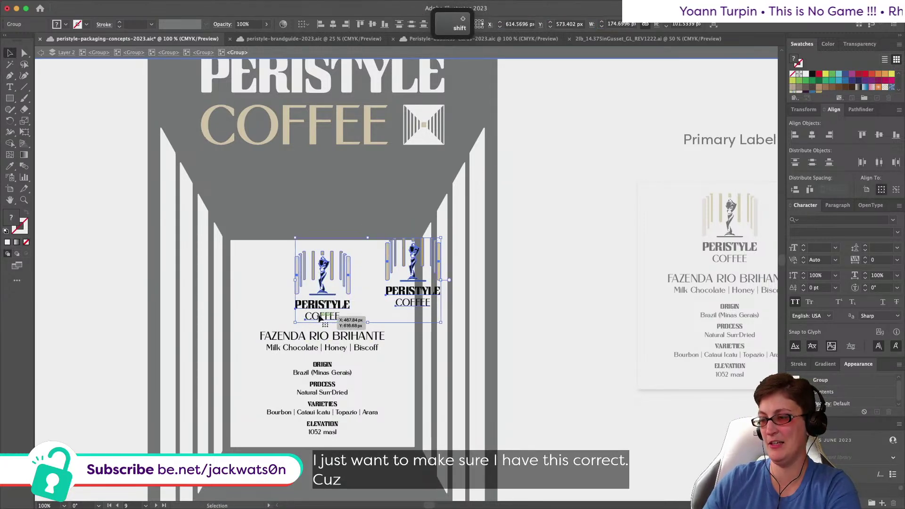
{"action": "left_click", "coordinate": [357, 25]}
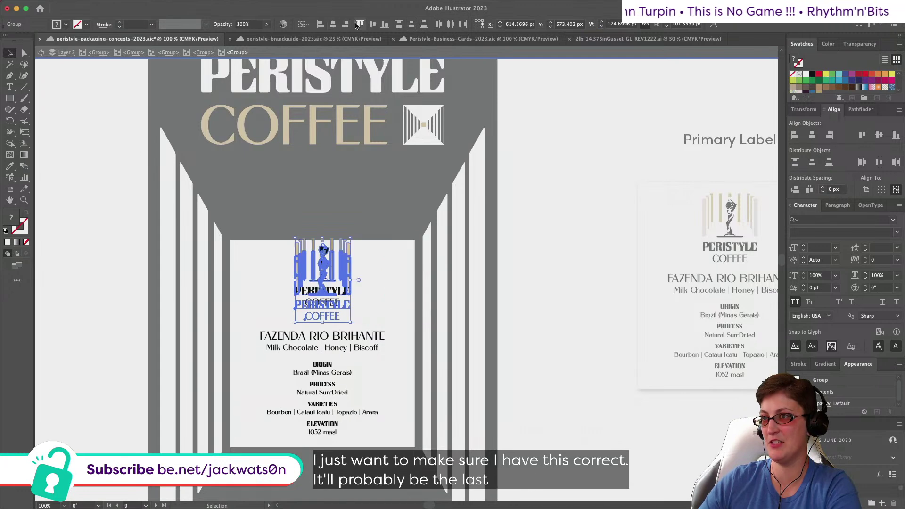
{"action": "left_click", "coordinate": [383, 24]}
{"action": "key", "text": "shift+super+a"}
{"action": "left_click", "coordinate": [335, 304]}
{"action": "key", "text": "Delete"}
{"action": "key", "text": "super+z"}
{"action": "key", "text": "Delete"}
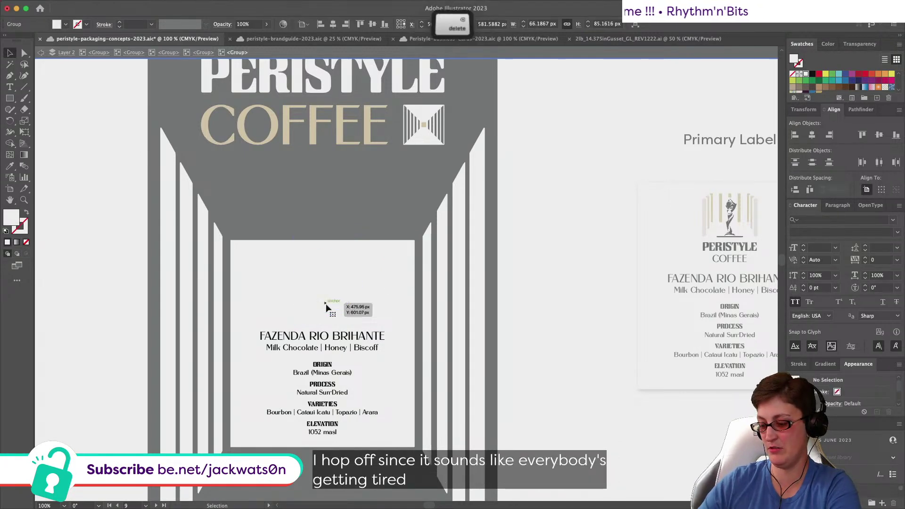
{"action": "key", "text": "super+f"}
{"action": "key", "text": "shift+super+a"}
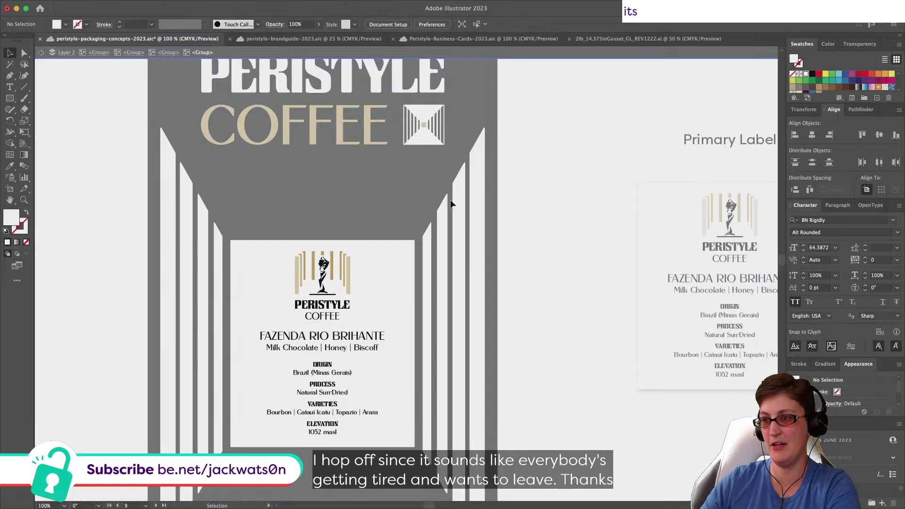
Step: Leave the bag front's label group, isolate the contents of the primary label and paste the resized logo beside its old logo
{"action": "scroll", "coordinate": [448, 198], "scroll_direction": "right", "scroll_amount": 5}
{"action": "left_click", "coordinate": [160, 54]}
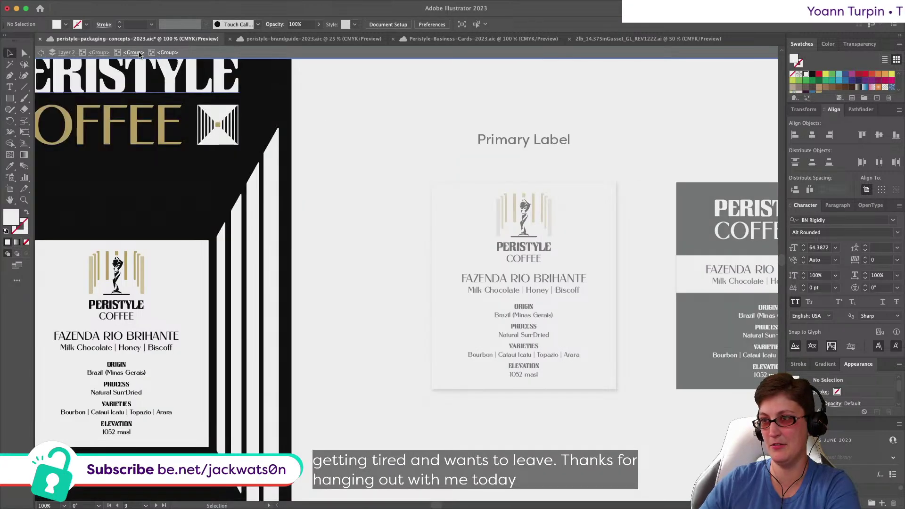
{"action": "key", "text": "Escape"}
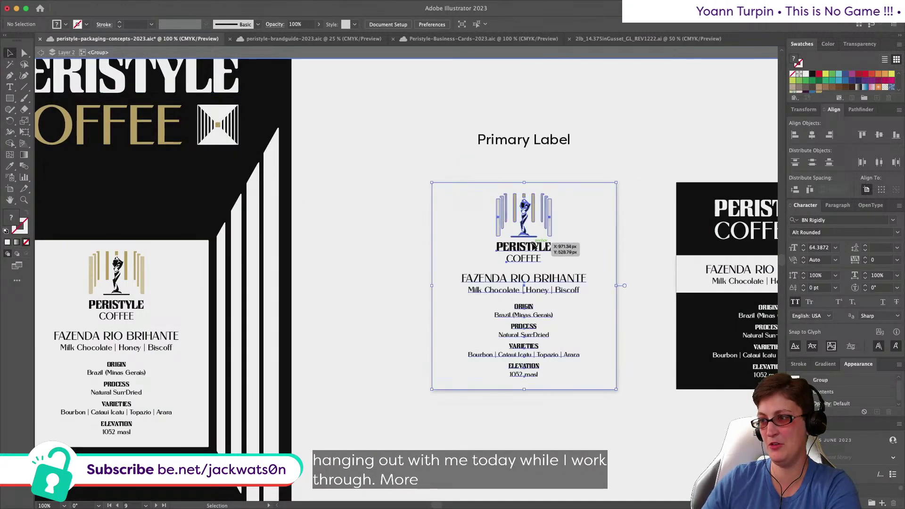
{"action": "double_click", "coordinate": [530, 247]}
{"action": "double_click", "coordinate": [537, 224]}
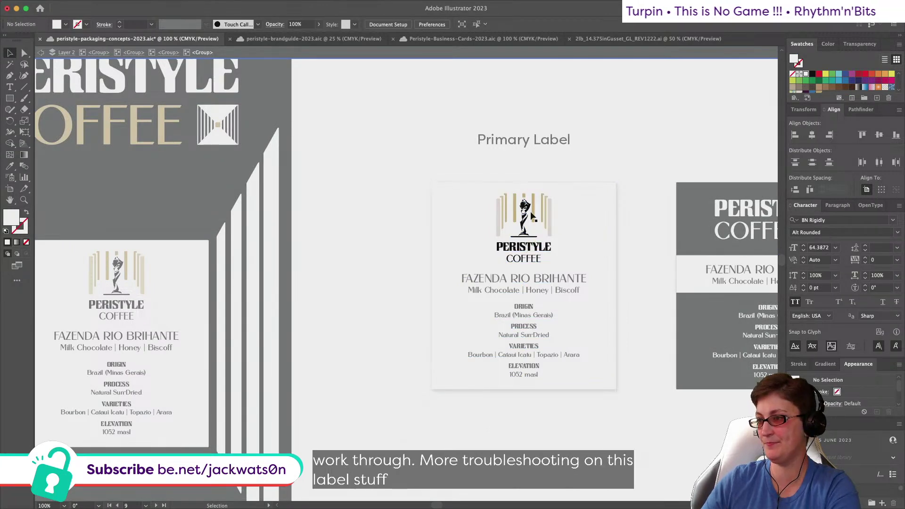
{"action": "left_click", "coordinate": [175, 56]}
{"action": "left_click", "coordinate": [520, 245]}
{"action": "key", "text": "super+v"}
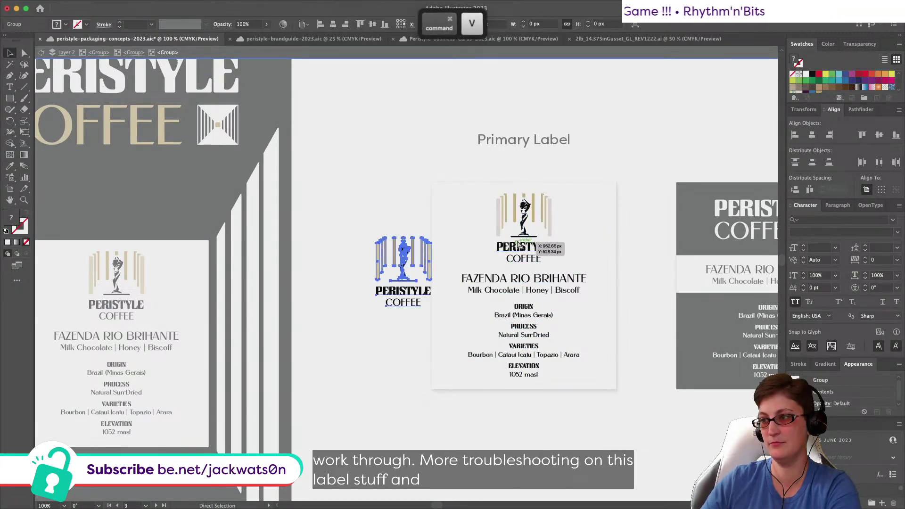
Step: Align the pasted logo with the primary label's old logo, delete the old one and put the new logo in its place
{"action": "left_click", "coordinate": [520, 253], "text": "shift"}
{"action": "key", "text": "super+z"}
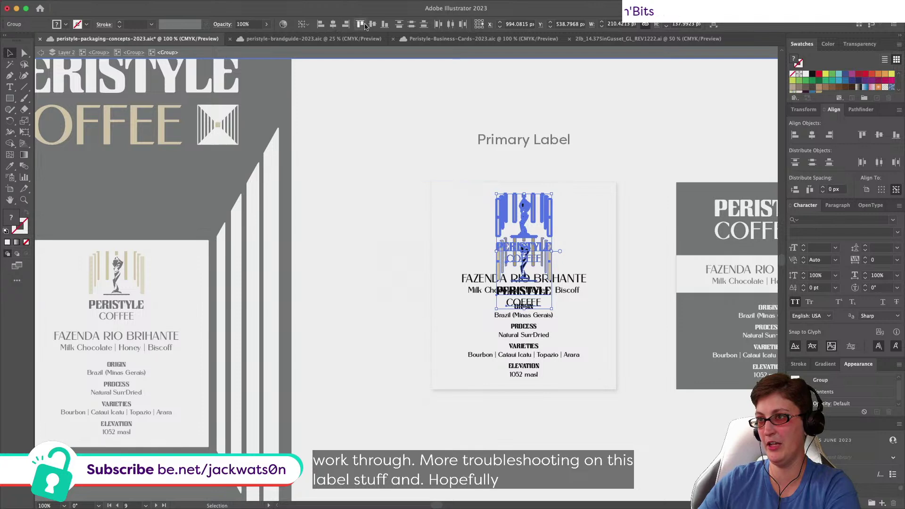
{"action": "key", "text": "shift+super+a"}
{"action": "key", "text": "super+f"}
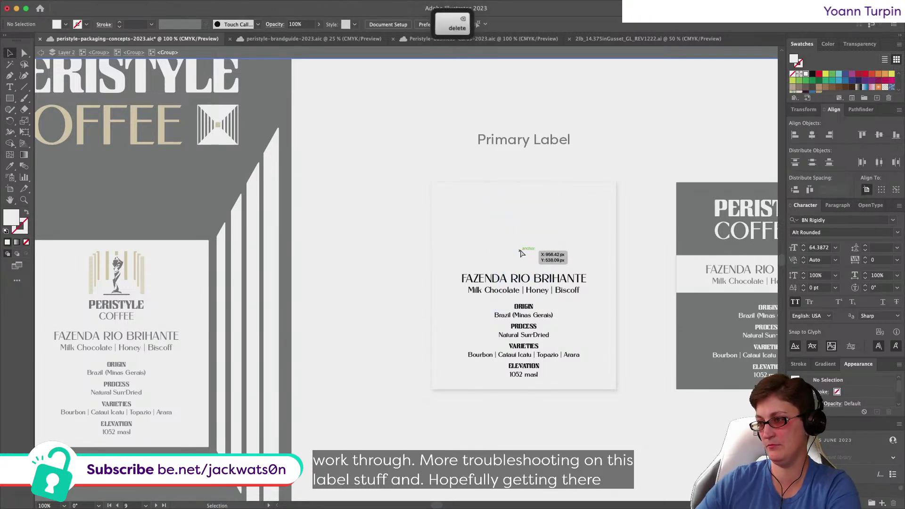
Step: Leave isolation mode on the primary label and save the packaging document
{"action": "key", "text": "Escape"}
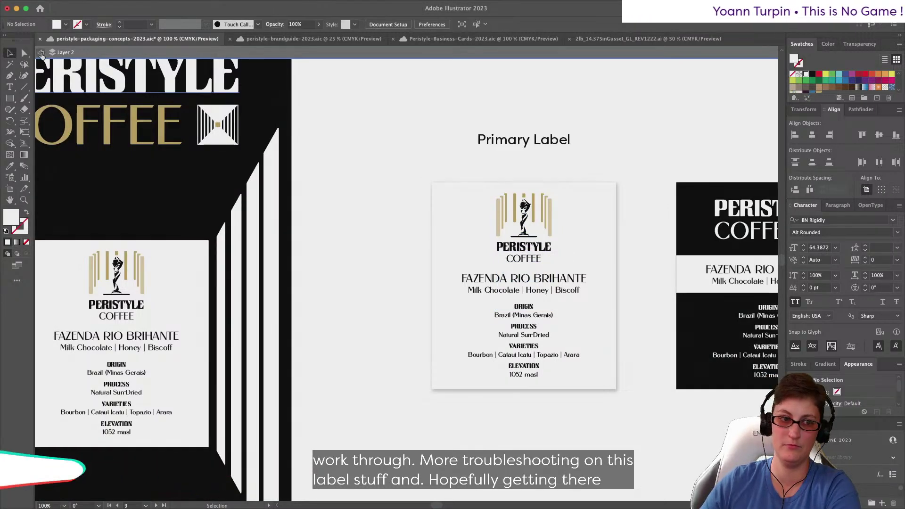
{"action": "scroll", "coordinate": [407, 226], "scroll_direction": "down", "scroll_amount": 1}
{"action": "scroll", "coordinate": [407, 226], "scroll_direction": "down", "scroll_amount": 2}
{"action": "scroll", "coordinate": [407, 226], "scroll_direction": "right", "scroll_amount": 2}
{"action": "key", "text": "super+s"}
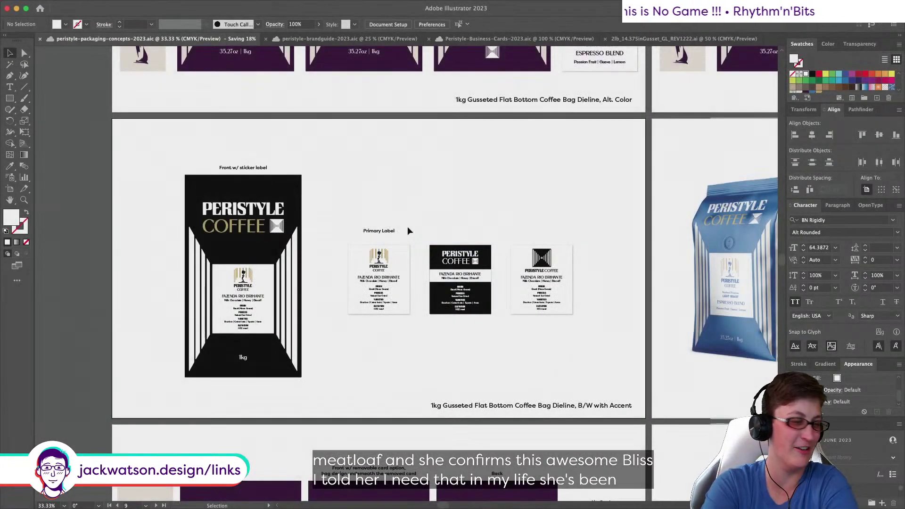
Step: Look over the mock-up and dieline artboards from the black sticker labels across to the black 1kg dieline
{"action": "scroll", "coordinate": [408, 230], "scroll_direction": "right", "scroll_amount": 1}
{"action": "scroll", "coordinate": [407, 230], "scroll_direction": "right", "scroll_amount": 3}
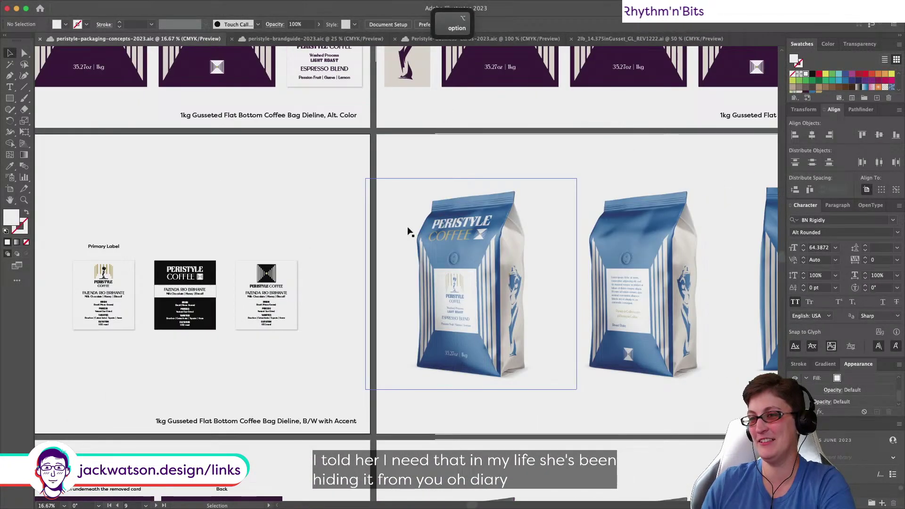
{"action": "key", "text": "super+minus"}
{"action": "key", "text": "super+equal"}
{"action": "scroll", "coordinate": [407, 226], "scroll_direction": "right", "scroll_amount": 2}
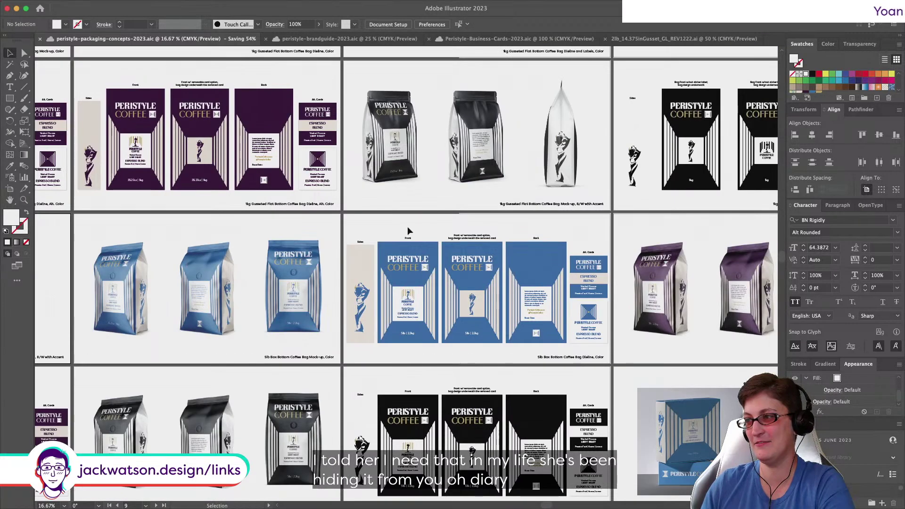
{"action": "scroll", "coordinate": [592, 98], "scroll_direction": "up", "scroll_amount": 3}
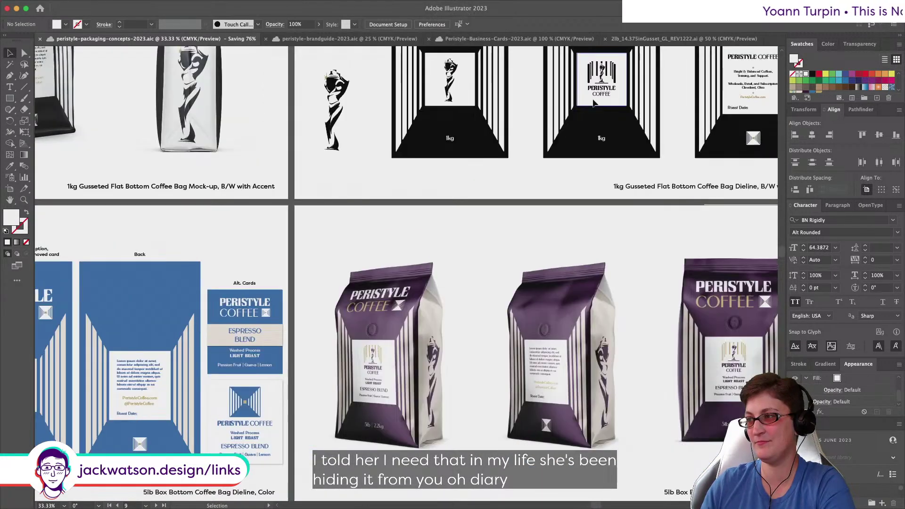
{"action": "scroll", "coordinate": [594, 103], "scroll_direction": "down", "scroll_amount": 2}
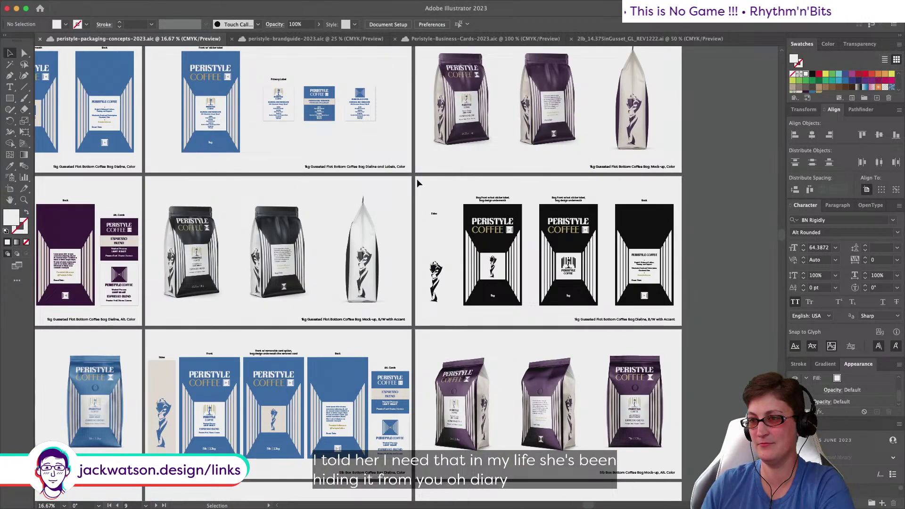
{"action": "scroll", "coordinate": [456, 225], "scroll_direction": "up", "scroll_amount": 2}
{"action": "scroll", "coordinate": [456, 225], "scroll_direction": "right", "scroll_amount": 3}
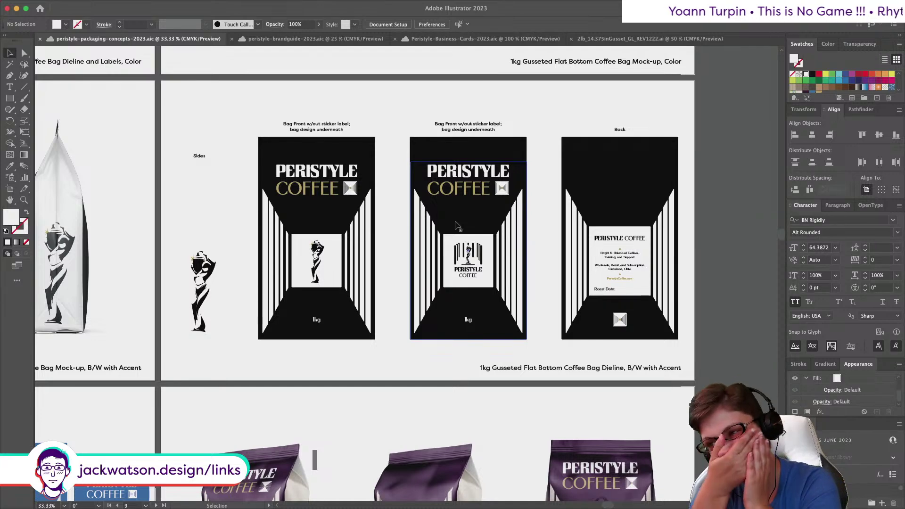
Step: Examine the black 1kg dieline's logo card and back panel up close, along with the neighbouring 5lb bag artboards
{"action": "scroll", "coordinate": [456, 225], "scroll_direction": "down", "scroll_amount": 3}
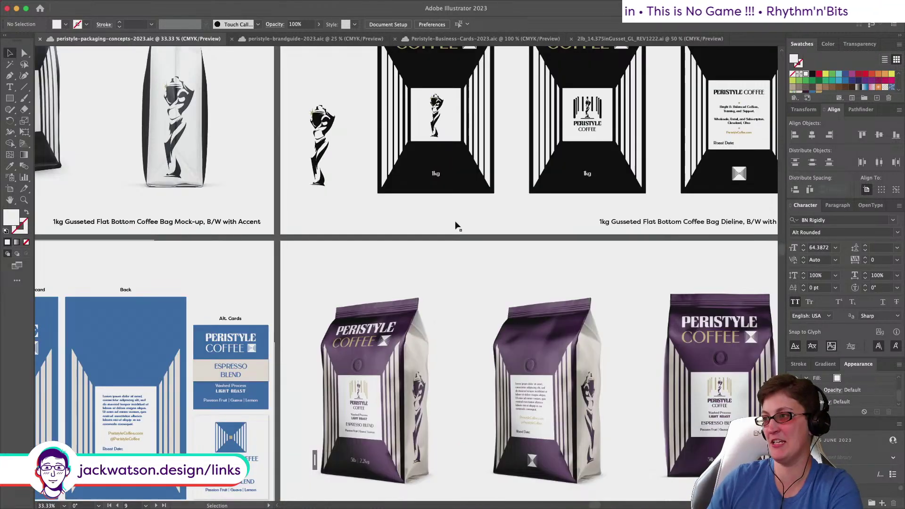
{"action": "scroll", "coordinate": [556, 196], "scroll_direction": "up", "scroll_amount": 1}
{"action": "scroll", "coordinate": [605, 136], "scroll_direction": "up", "scroll_amount": 2}
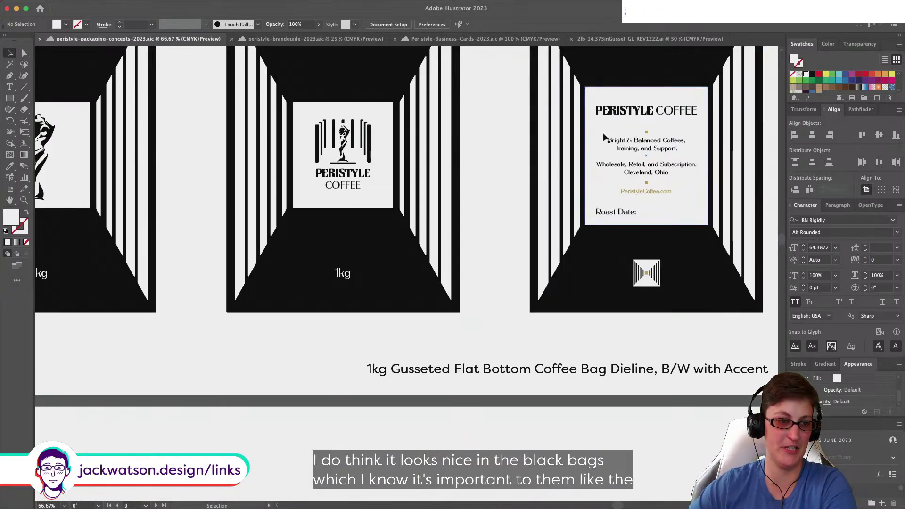
{"action": "scroll", "coordinate": [603, 137], "scroll_direction": "down", "scroll_amount": 2}
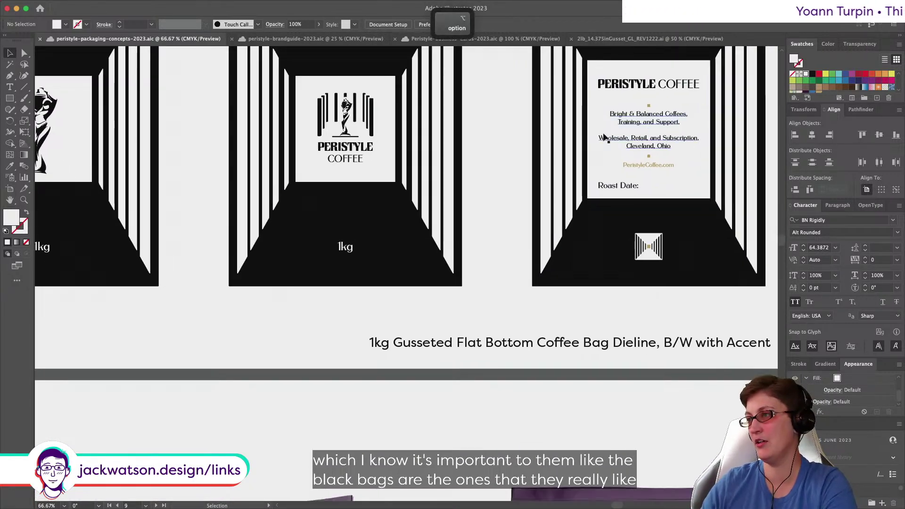
{"action": "scroll", "coordinate": [377, 182], "scroll_direction": "down", "scroll_amount": 1}
{"action": "scroll", "coordinate": [377, 181], "scroll_direction": "down", "scroll_amount": 5}
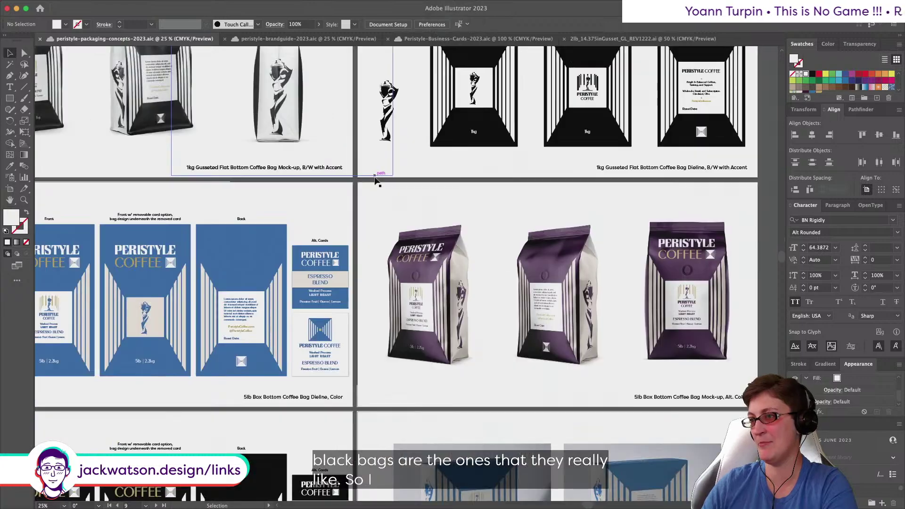
{"action": "scroll", "coordinate": [377, 181], "scroll_direction": "left", "scroll_amount": 5}
{"action": "scroll", "coordinate": [377, 182], "scroll_direction": "left", "scroll_amount": 3}
{"action": "scroll", "coordinate": [377, 181], "scroll_direction": "left", "scroll_amount": 2}
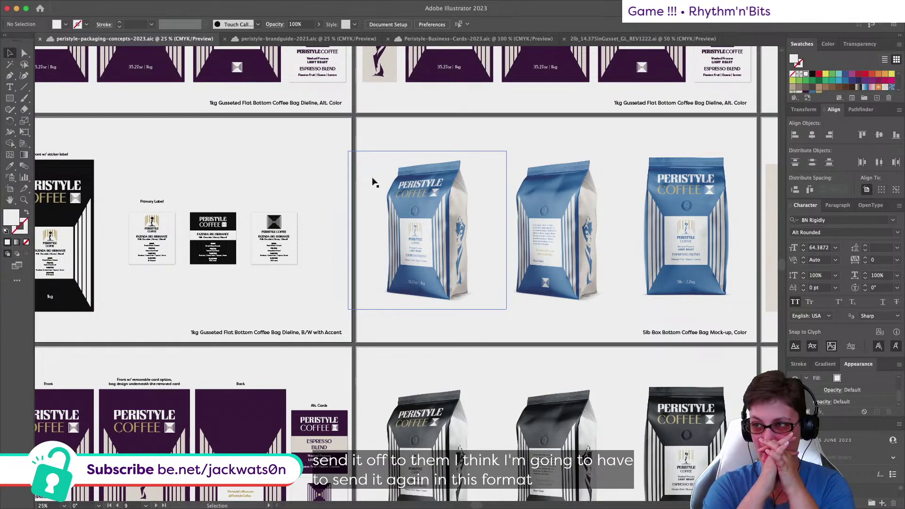
Step: Switch to the business cards document, place it ahead of the brand guide and review the card designs
{"action": "left_click", "coordinate": [308, 39]}
{"action": "left_click", "coordinate": [437, 40]}
{"action": "left_click_drag", "start_coordinate": [437, 40], "coordinate": [311, 40]}
{"action": "scroll", "coordinate": [328, 173], "scroll_direction": "down", "scroll_amount": 3}
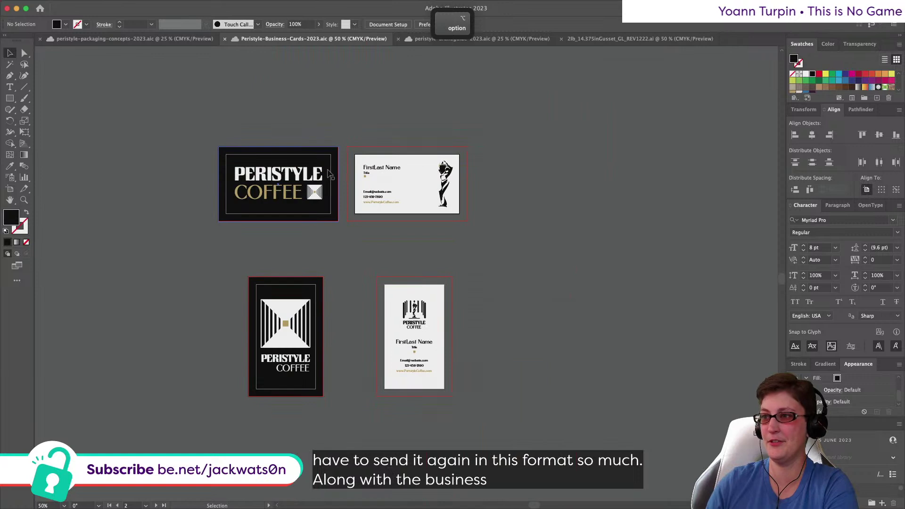
{"action": "scroll", "coordinate": [330, 176], "scroll_direction": "up", "scroll_amount": 3}
{"action": "scroll", "coordinate": [335, 184], "scroll_direction": "down", "scroll_amount": 2}
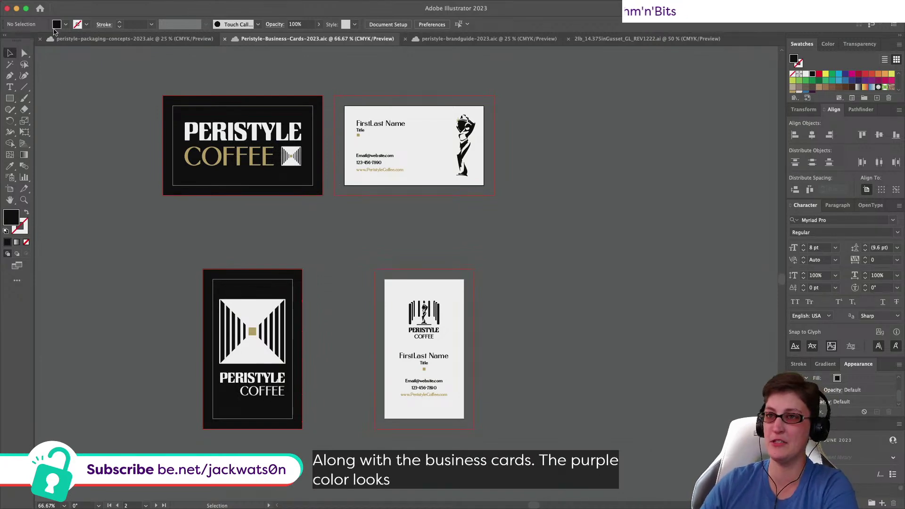
Step: Return to the packaging concepts document and compare the blue, purple and black colour combinations across the artboards
{"action": "left_click", "coordinate": [137, 39]}
{"action": "scroll", "coordinate": [397, 224], "scroll_direction": "up", "scroll_amount": 5}
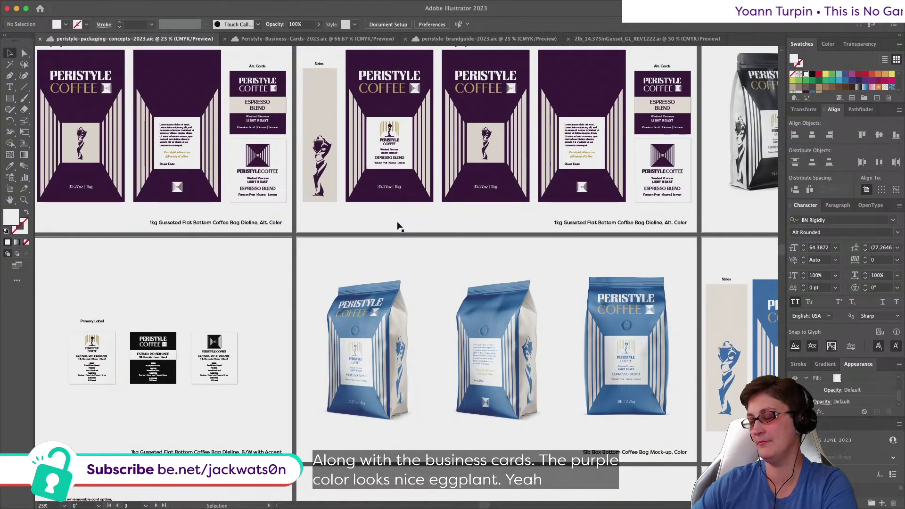
{"action": "scroll", "coordinate": [397, 223], "scroll_direction": "down", "scroll_amount": 2}
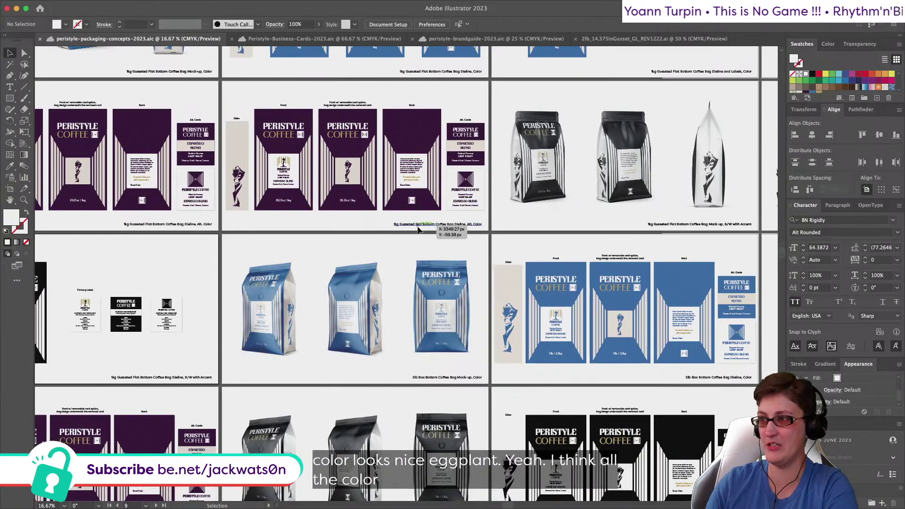
{"action": "scroll", "coordinate": [418, 230], "scroll_direction": "right", "scroll_amount": 3}
{"action": "scroll", "coordinate": [418, 229], "scroll_direction": "up", "scroll_amount": 1}
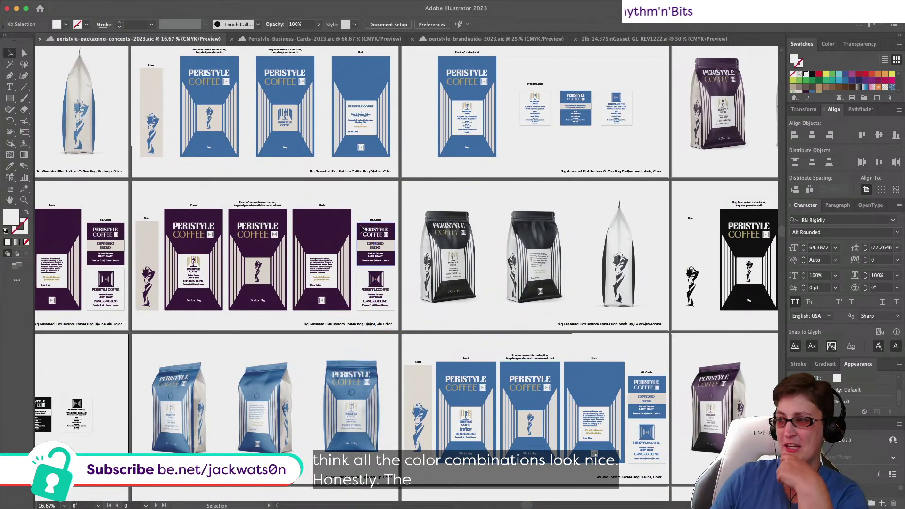
{"action": "scroll", "coordinate": [417, 225], "scroll_direction": "right", "scroll_amount": 3}
{"action": "scroll", "coordinate": [417, 225], "scroll_direction": "up", "scroll_amount": 1}
{"action": "scroll", "coordinate": [360, 229], "scroll_direction": "right", "scroll_amount": 3}
{"action": "scroll", "coordinate": [361, 229], "scroll_direction": "up", "scroll_amount": 1}
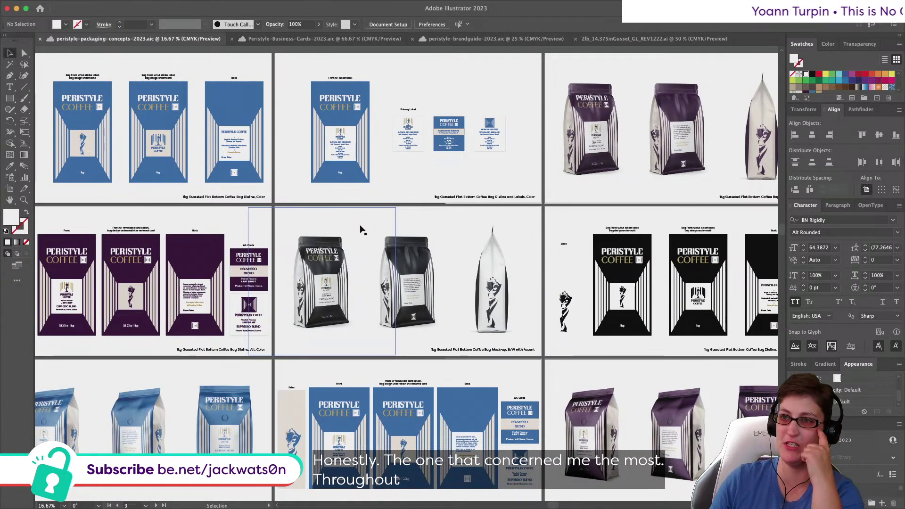
Step: Examine the blue and gold contrast on the 1kg bag fronts and compare the blue dieline with the purple one
{"action": "scroll", "coordinate": [143, 108], "scroll_direction": "left", "scroll_amount": 5}
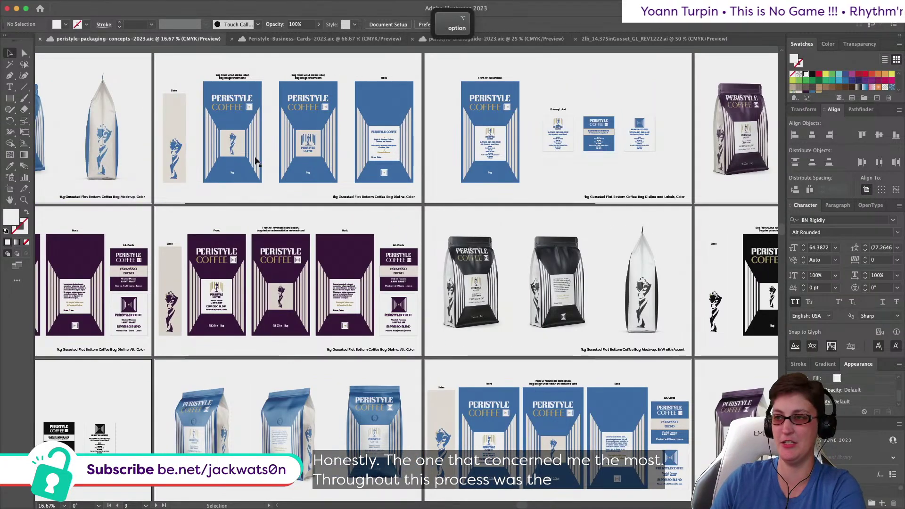
{"action": "scroll", "coordinate": [255, 163], "scroll_direction": "up", "scroll_amount": 4}
{"action": "scroll", "coordinate": [255, 162], "scroll_direction": "up", "scroll_amount": 10}
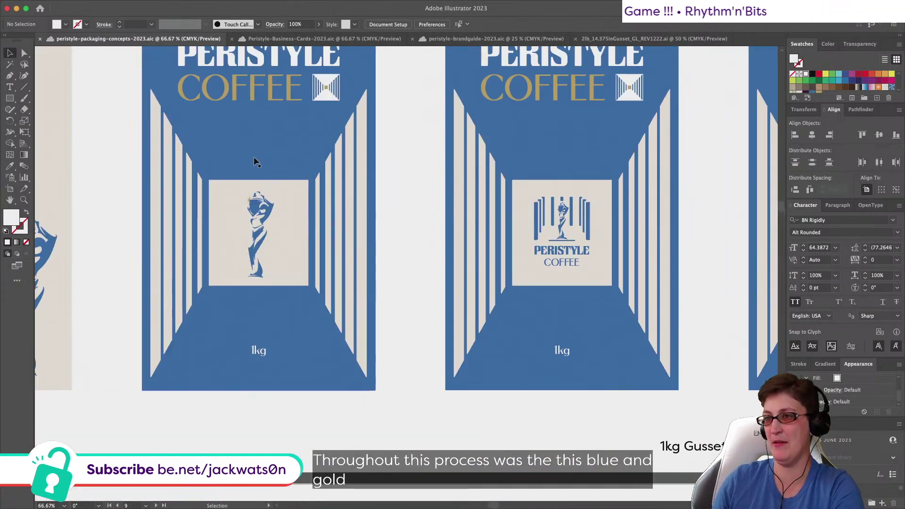
{"action": "left_click", "coordinate": [232, 89]}
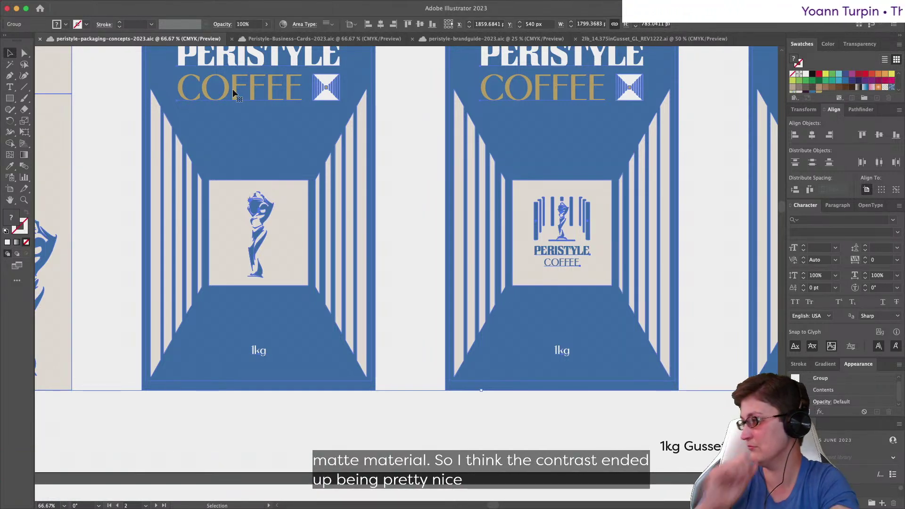
{"action": "scroll", "coordinate": [315, 81], "scroll_direction": "down", "scroll_amount": 1}
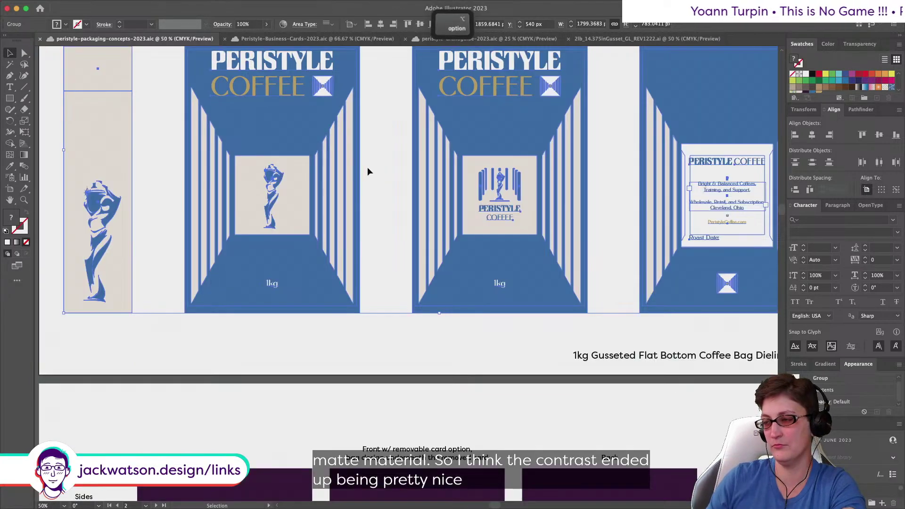
{"action": "scroll", "coordinate": [367, 172], "scroll_direction": "down", "scroll_amount": 1}
{"action": "left_click", "coordinate": [738, 269]}
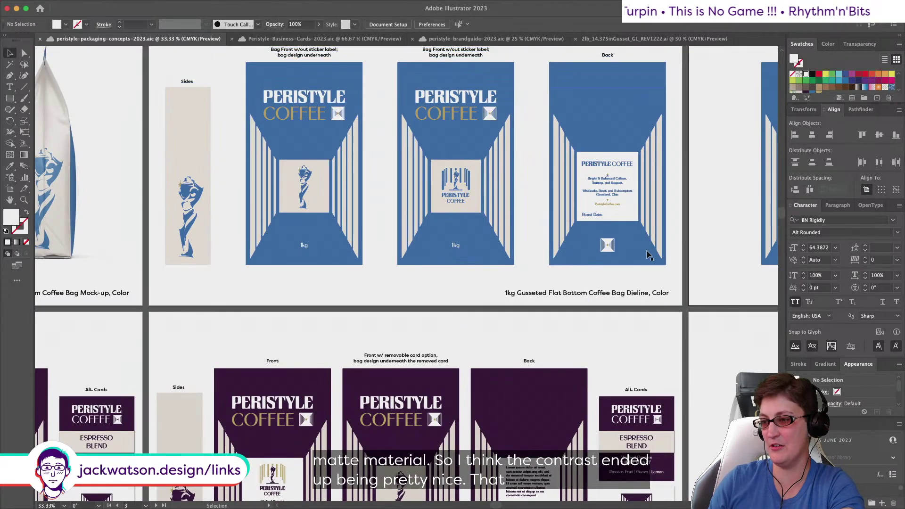
{"action": "scroll", "coordinate": [649, 255], "scroll_direction": "down", "scroll_amount": 5}
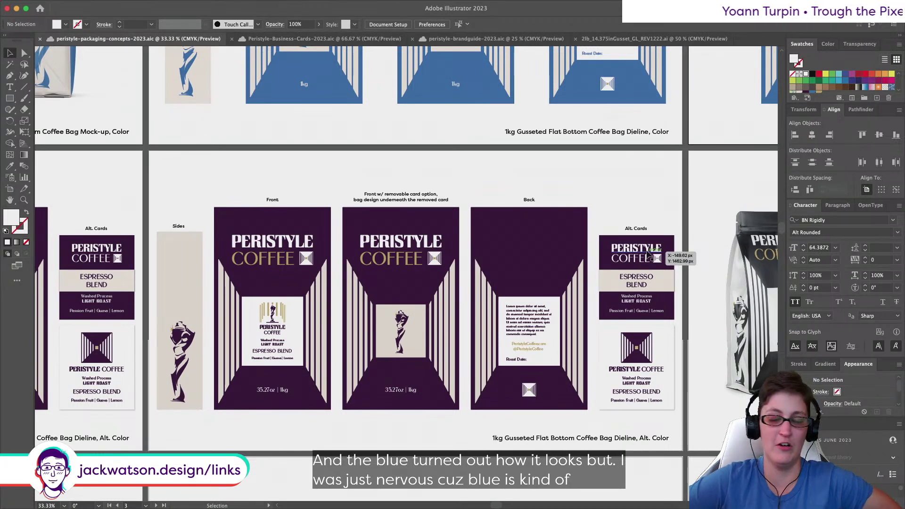
{"action": "scroll", "coordinate": [647, 254], "scroll_direction": "up", "scroll_amount": 5}
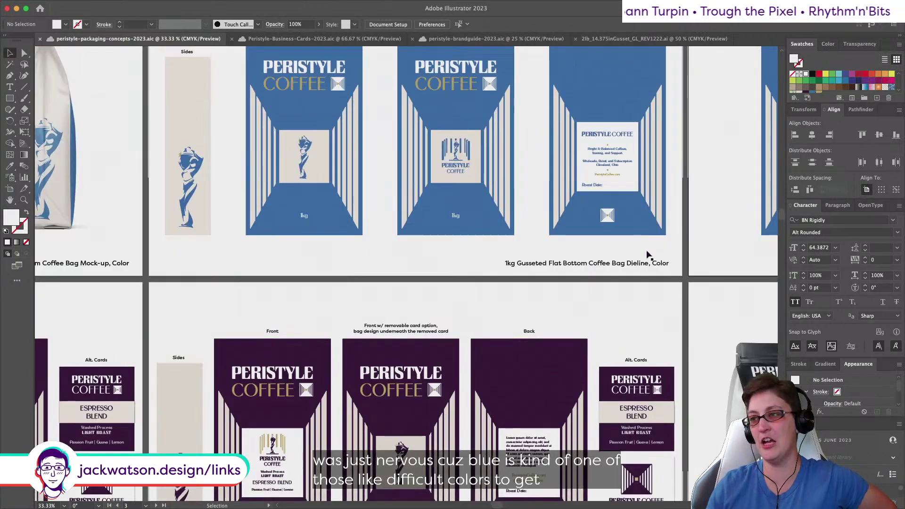
{"action": "scroll", "coordinate": [648, 254], "scroll_direction": "up", "scroll_amount": 2}
{"action": "scroll", "coordinate": [648, 255], "scroll_direction": "right", "scroll_amount": 2}
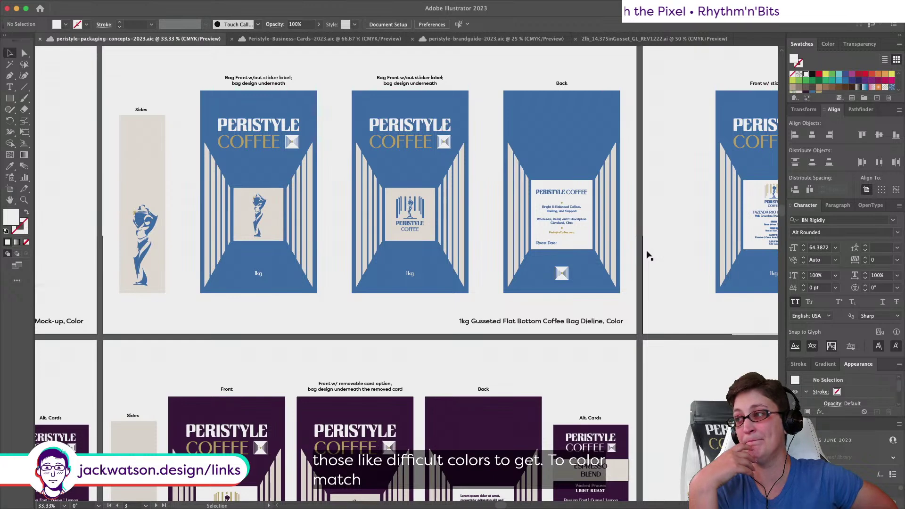